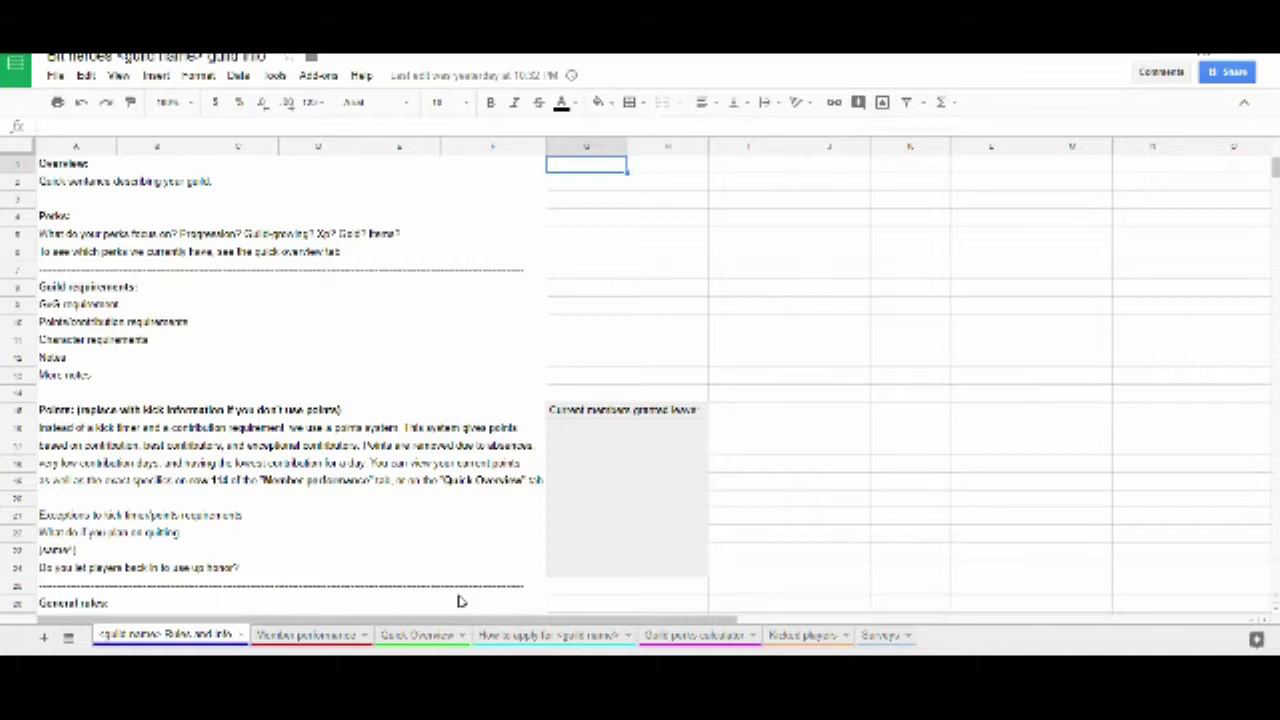
Step: Look over the guild info template, switch to the ECC3 guild info spreadsheet and view its Quick Overview sheet
left_click(648, 362)
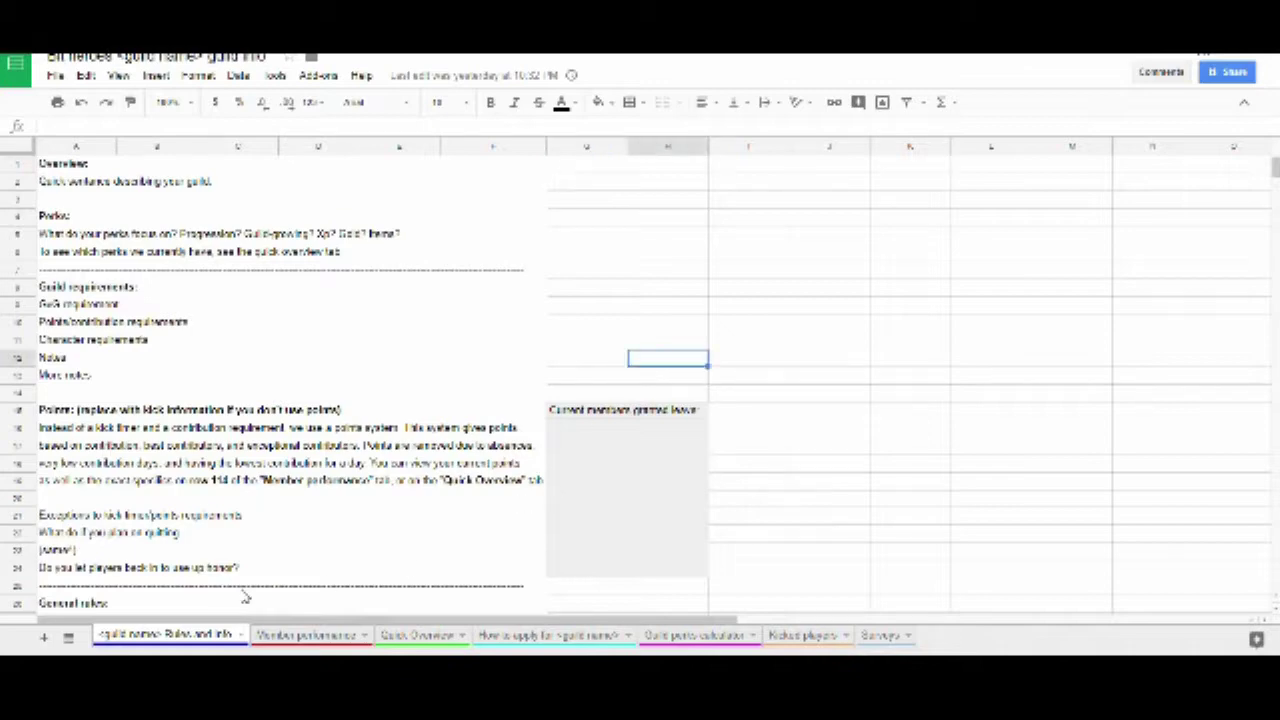
left_click(528, 640)
left_click(147, 638)
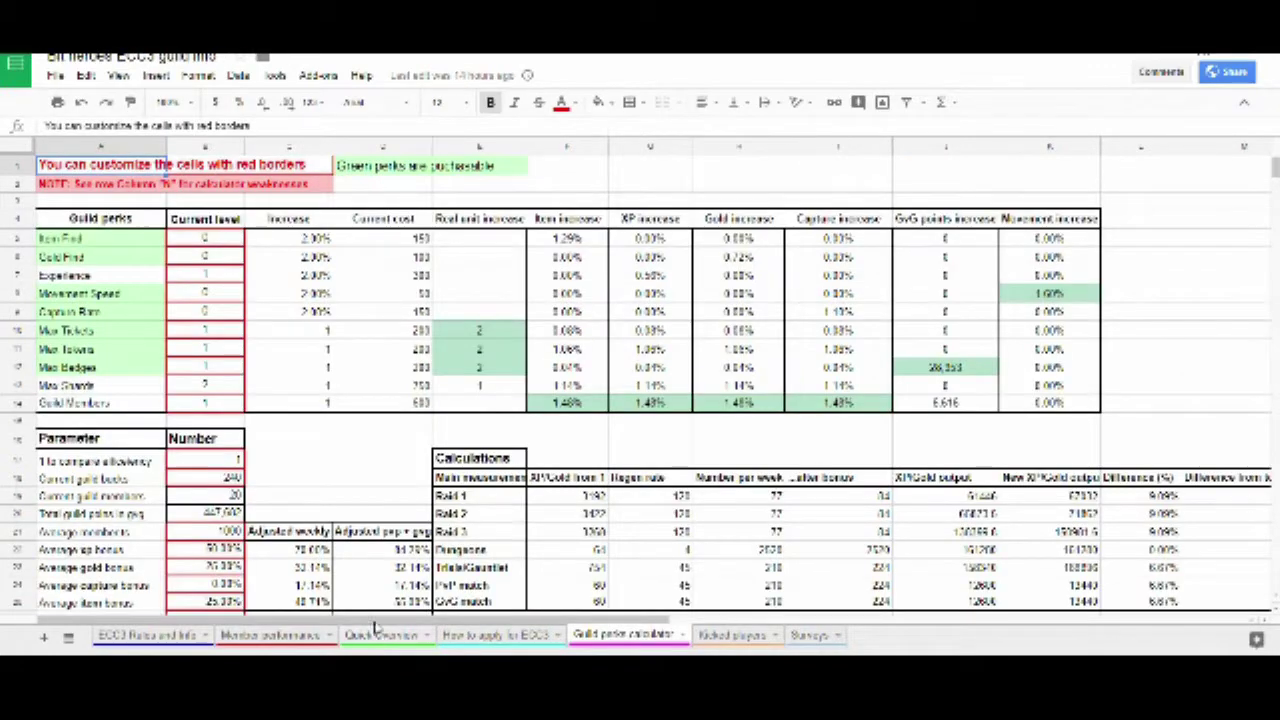
left_click(381, 636)
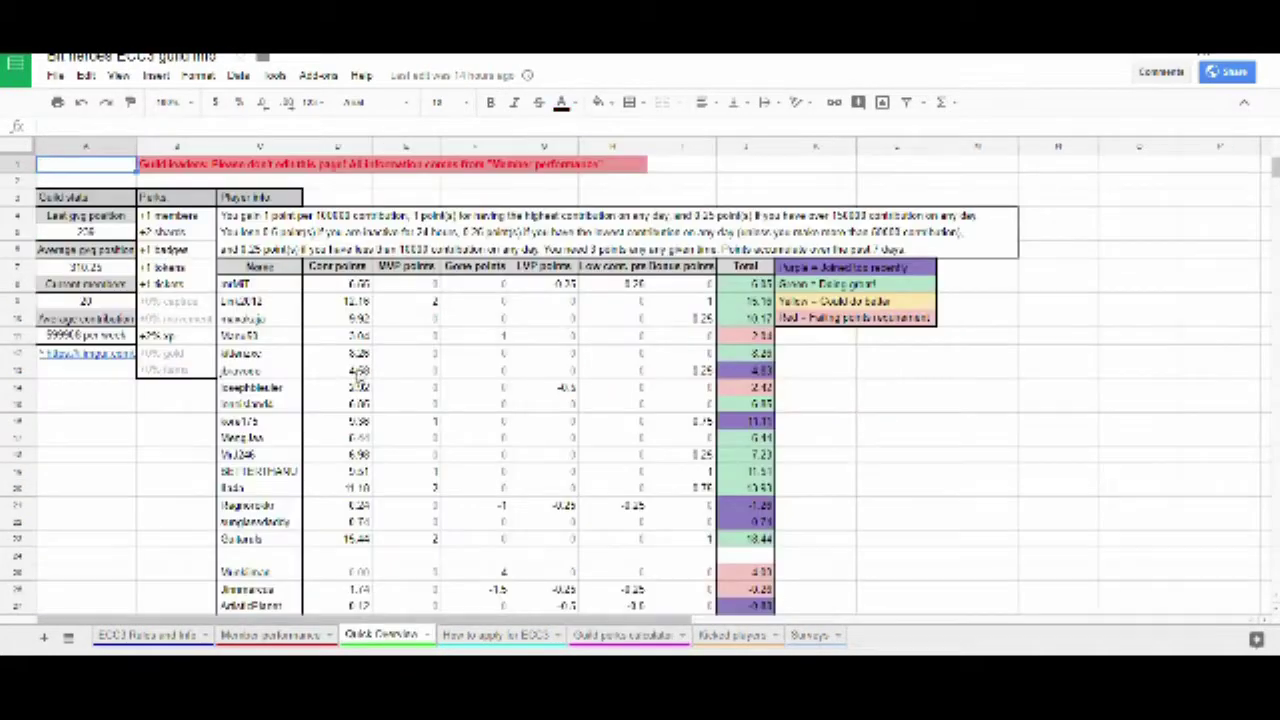
scroll(410, 432, "up", 1)
Step: Review the Overview, Perks, Guild requirements and Points sections of the ECC3 Rules and Info sheet
left_click(146, 635)
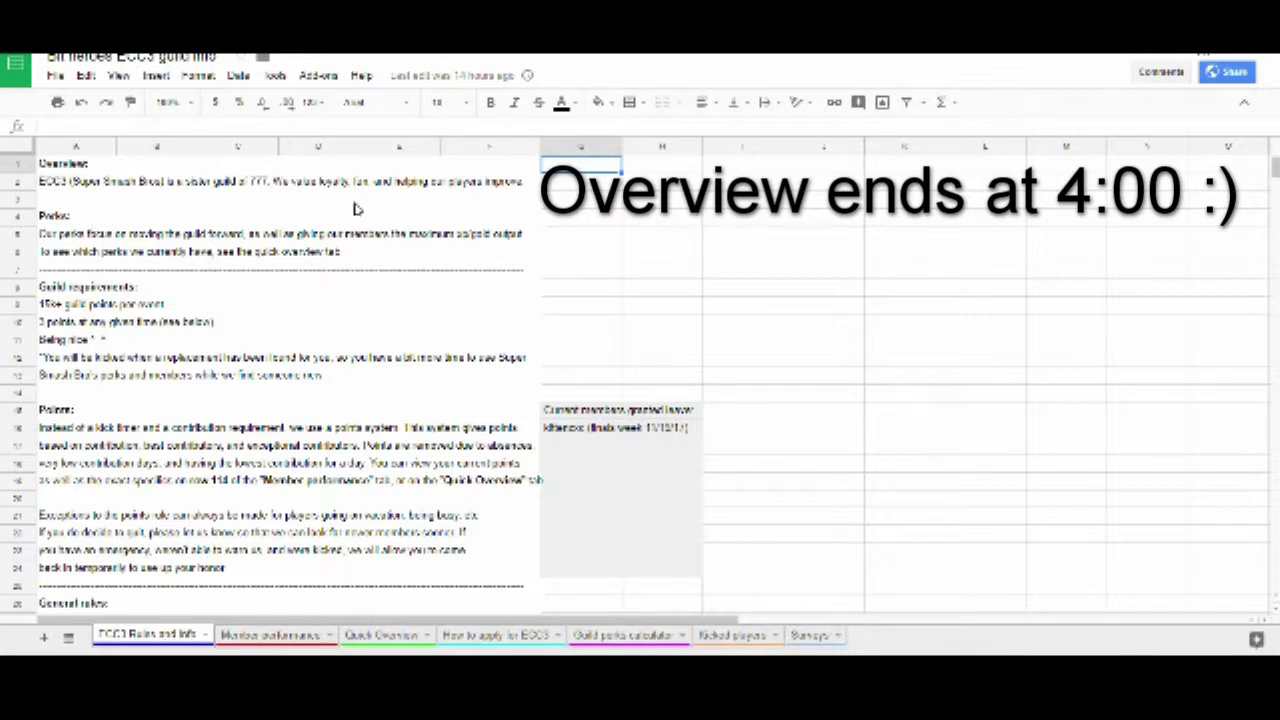
left_click(77, 166)
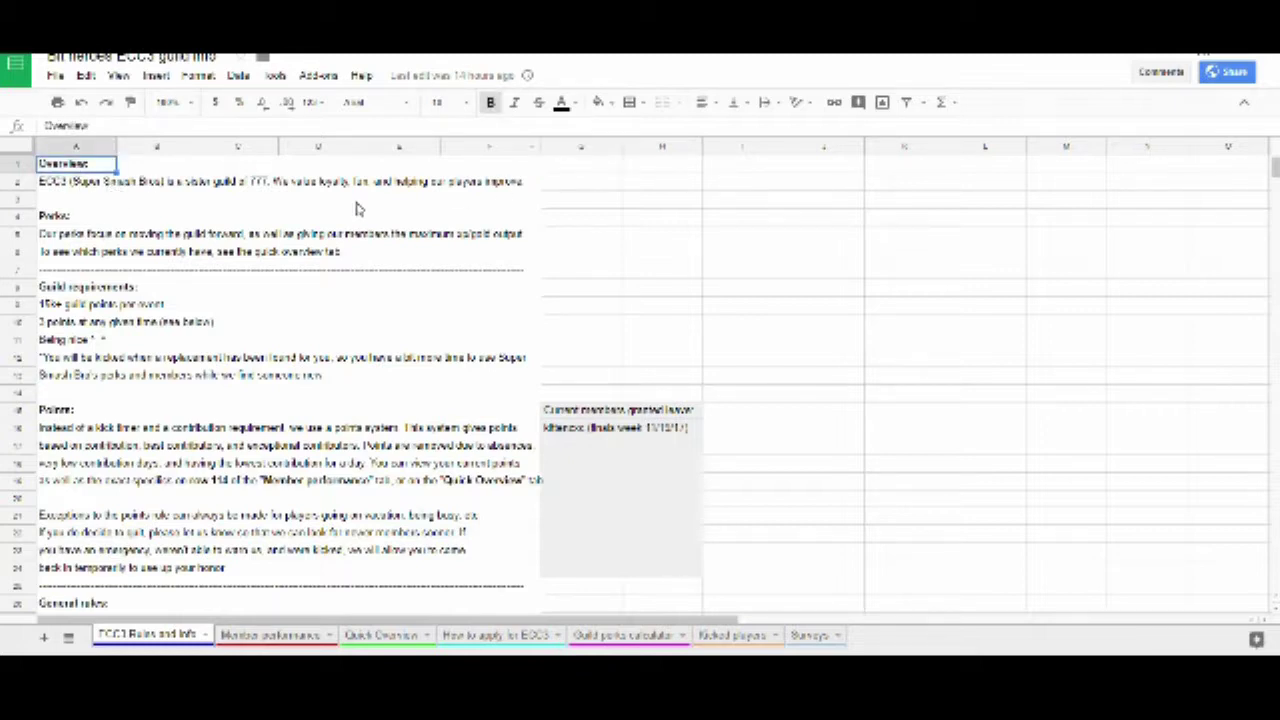
left_click(57, 222)
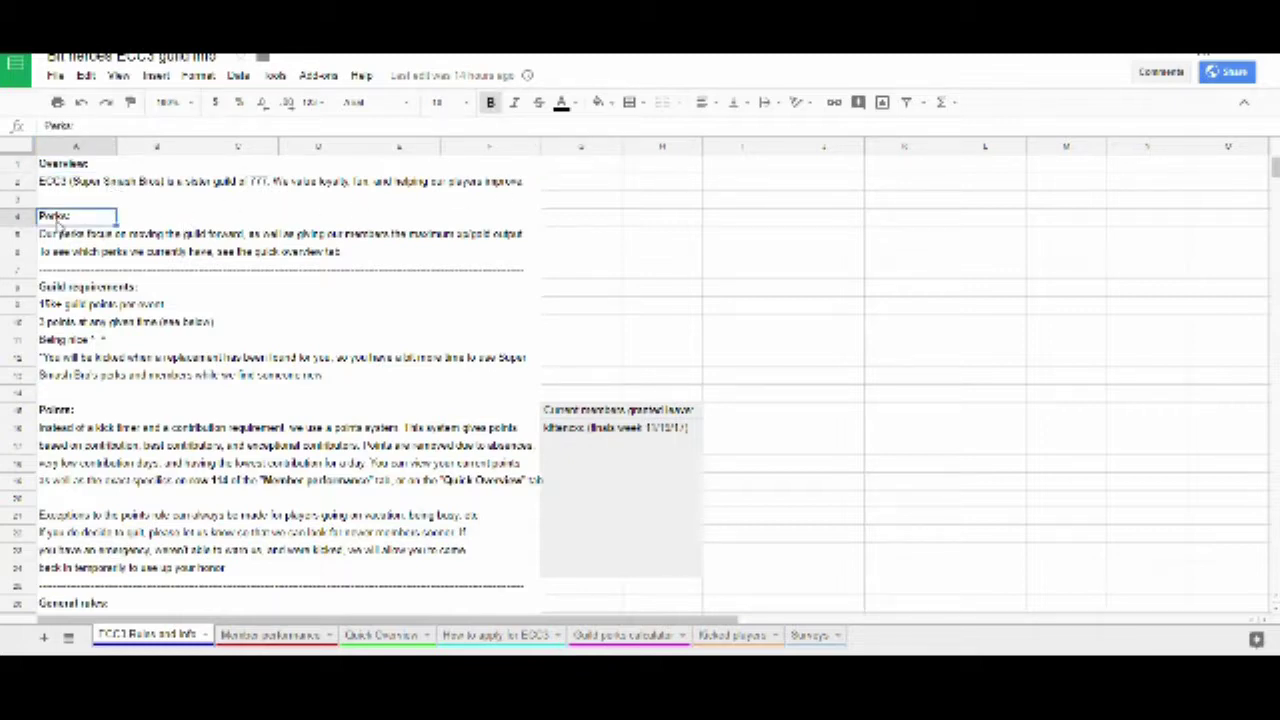
left_click(70, 290)
scroll(73, 292, "down", 1)
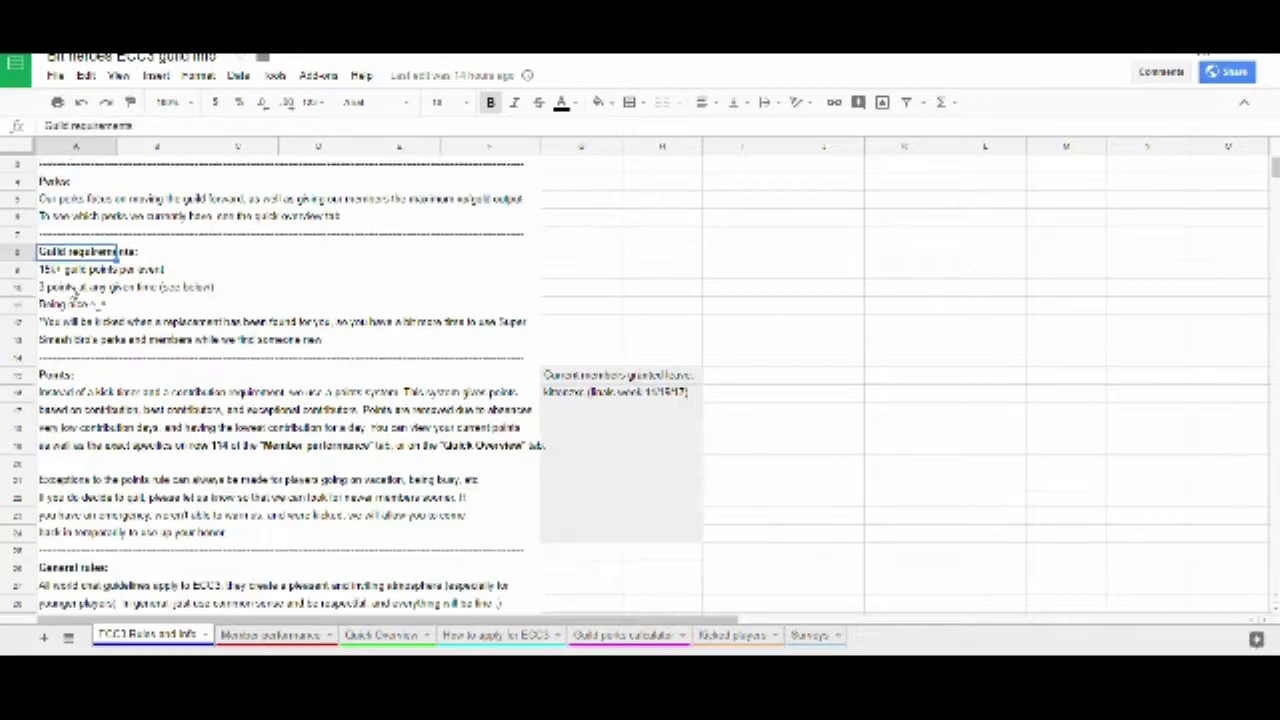
left_click(71, 374)
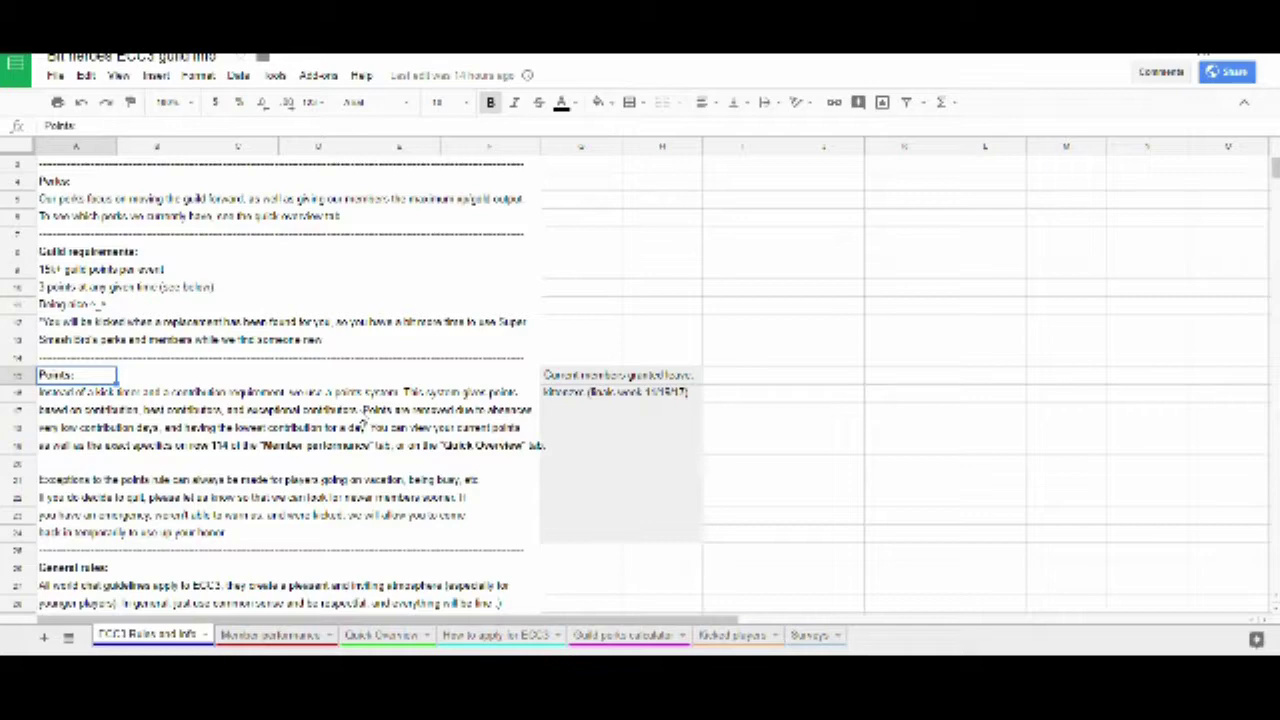
scroll(363, 425, "down", 5)
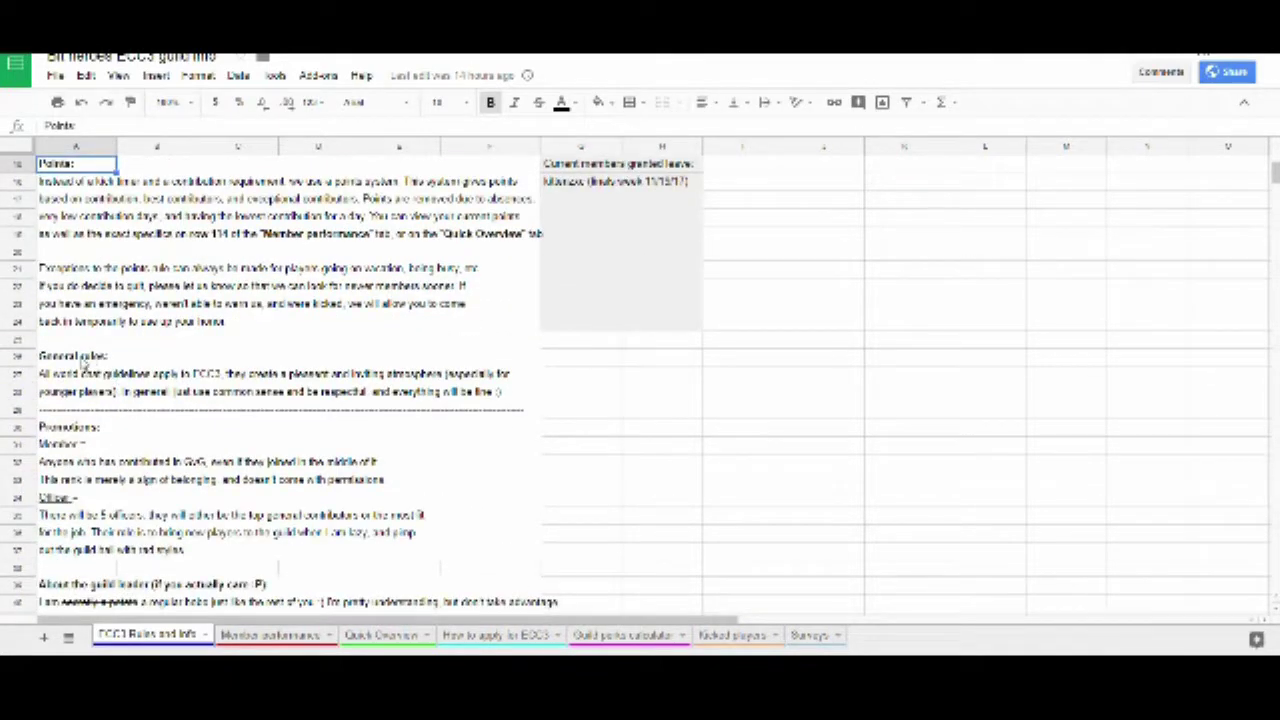
Step: Review the General rules, Promotions and About the guild leader sections of the rules sheet
left_click(80, 357)
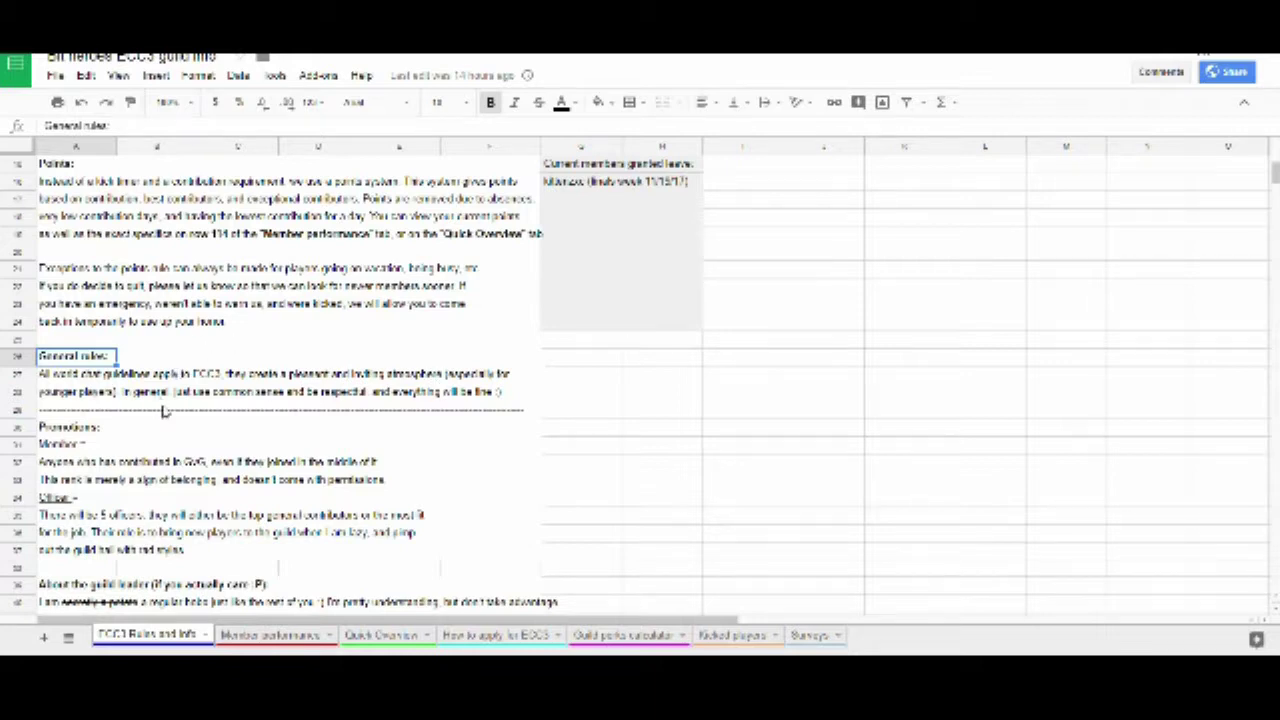
scroll(165, 410, "down", 2)
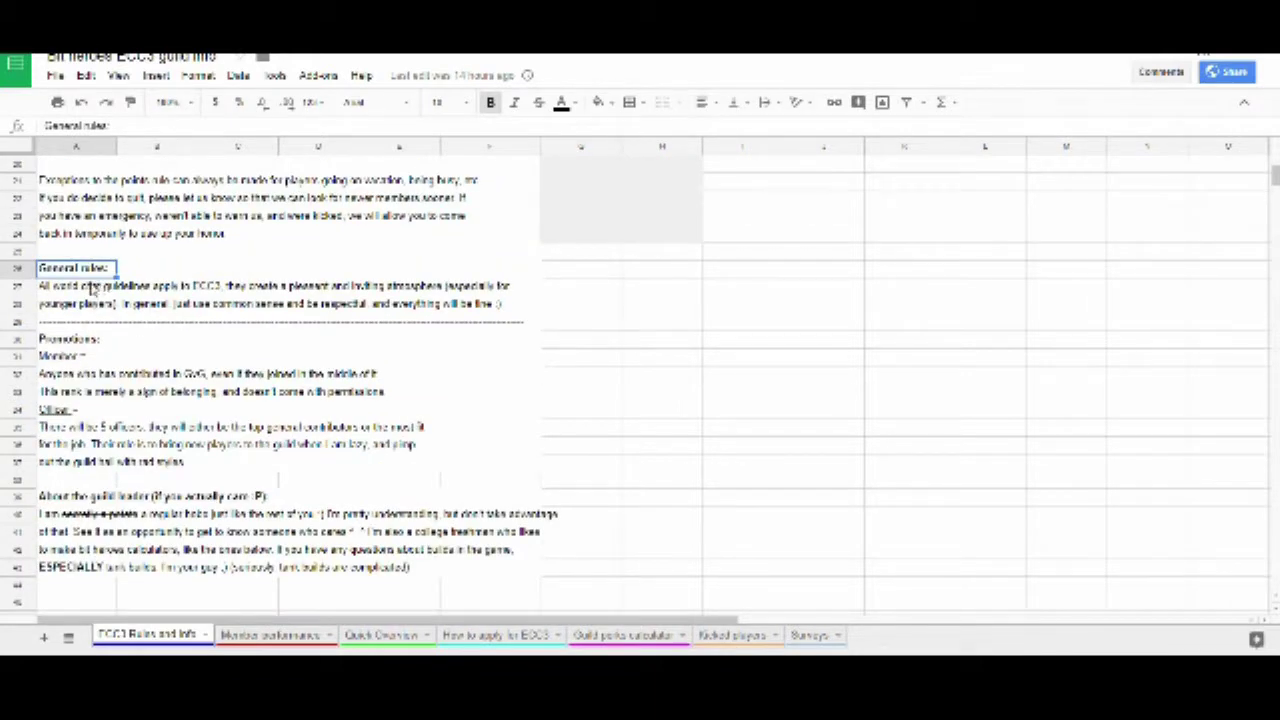
left_click(75, 341)
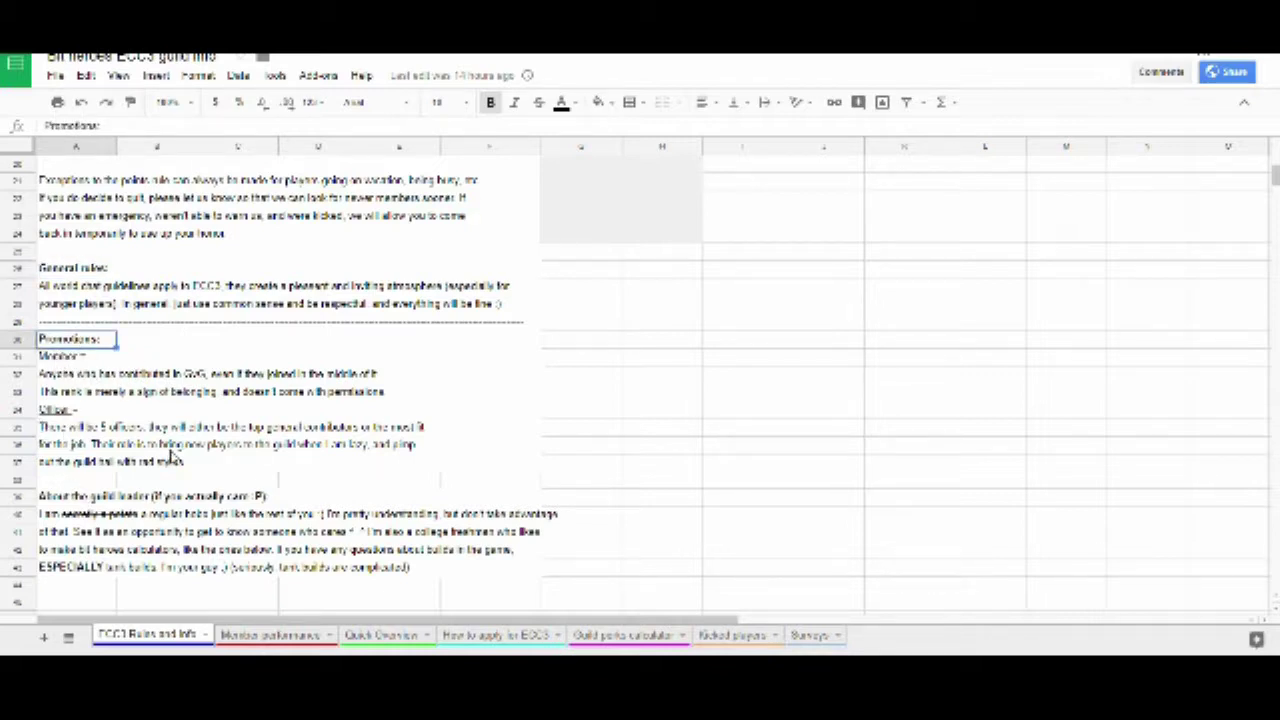
left_click(75, 497)
left_click(216, 393)
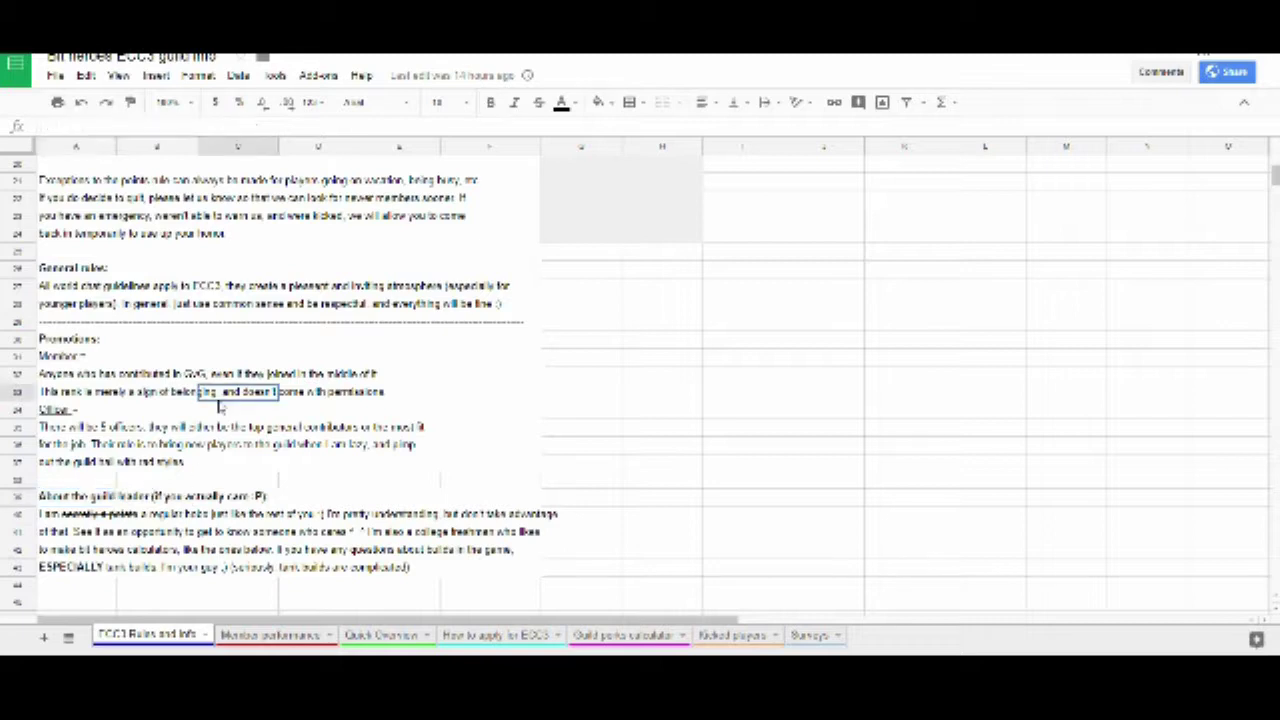
left_click(575, 395)
left_click(65, 481)
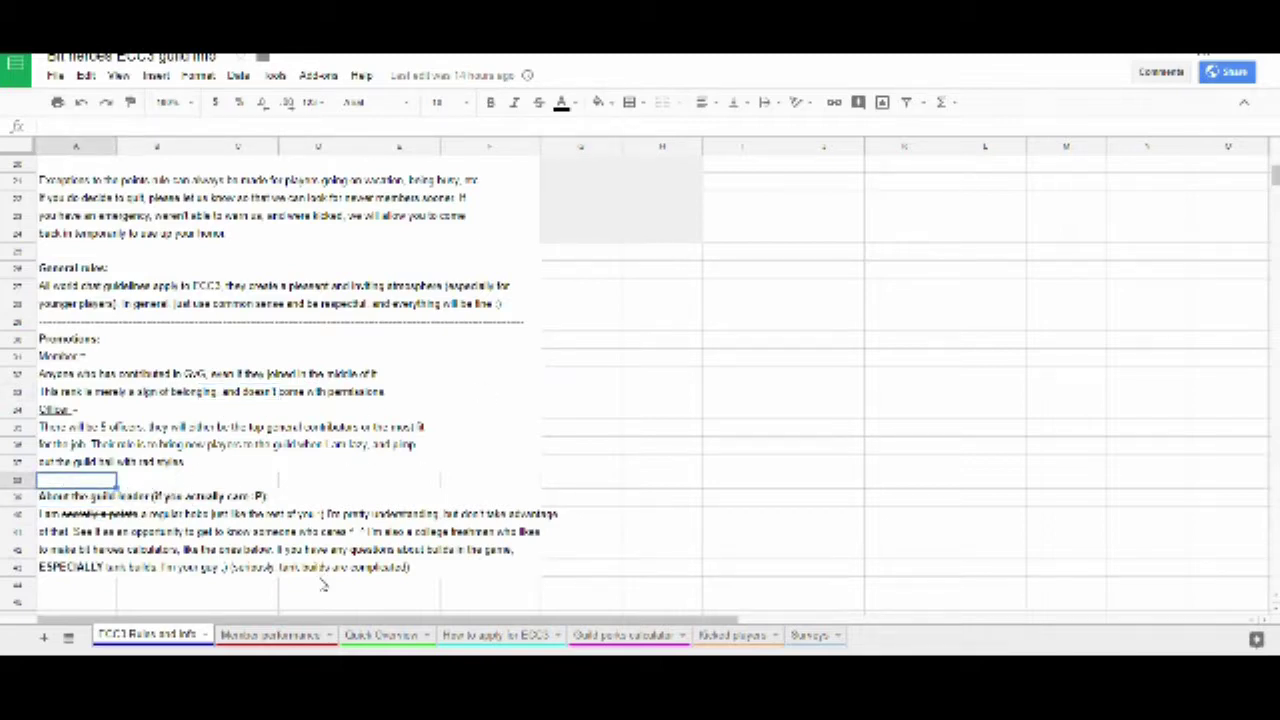
Step: Examine the contribution input table and the daily contribution differences on the Member performance sheet
left_click(266, 636)
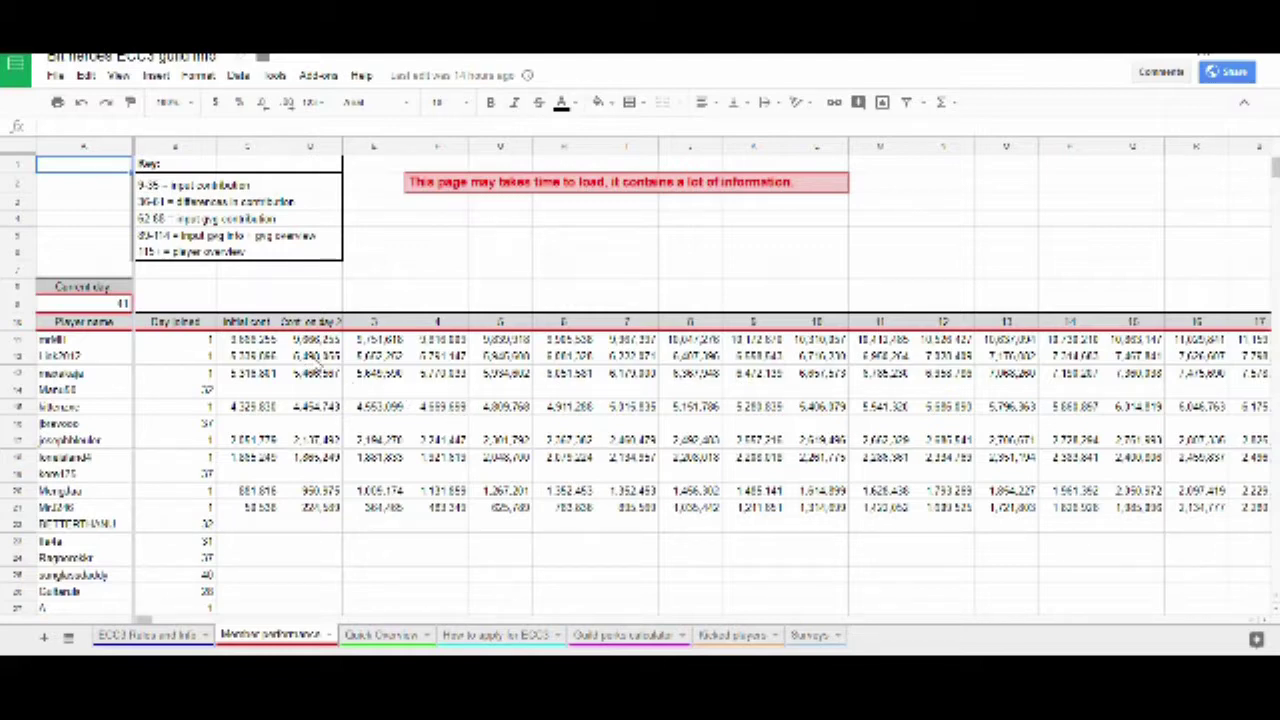
scroll(333, 368, "down", 10)
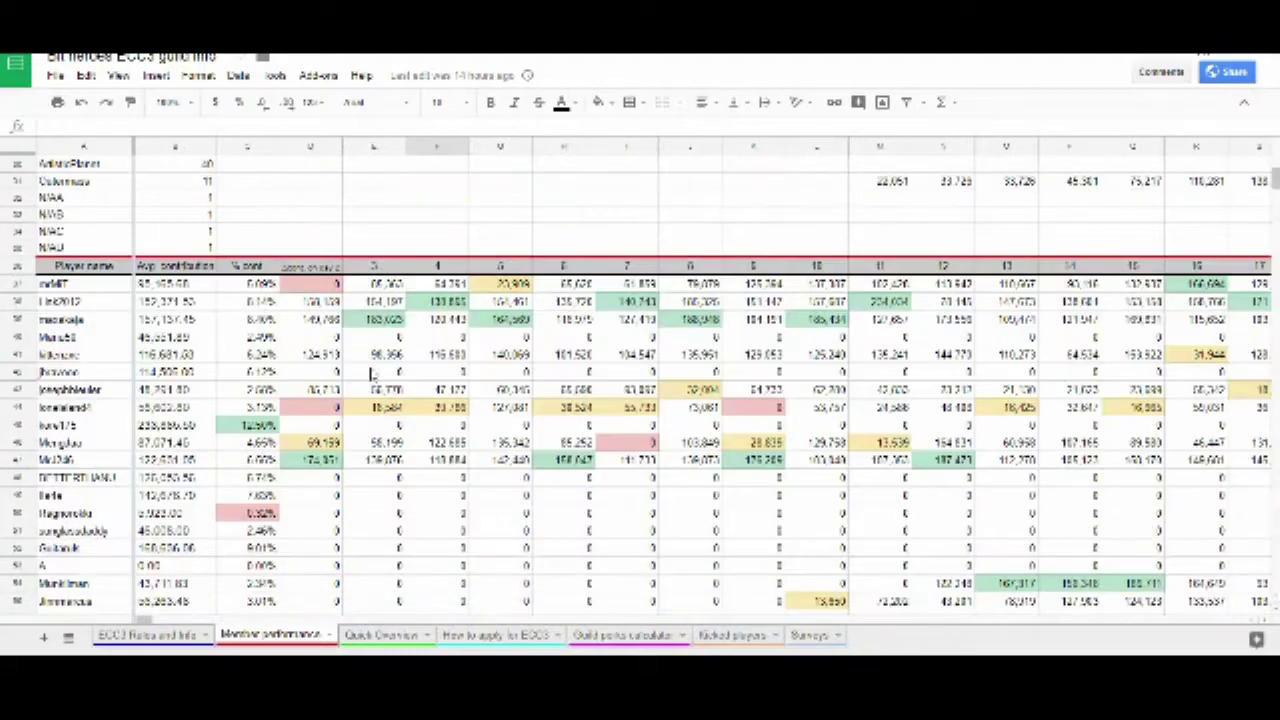
scroll(370, 410, "down", 1)
scroll(260, 516, "up", 1)
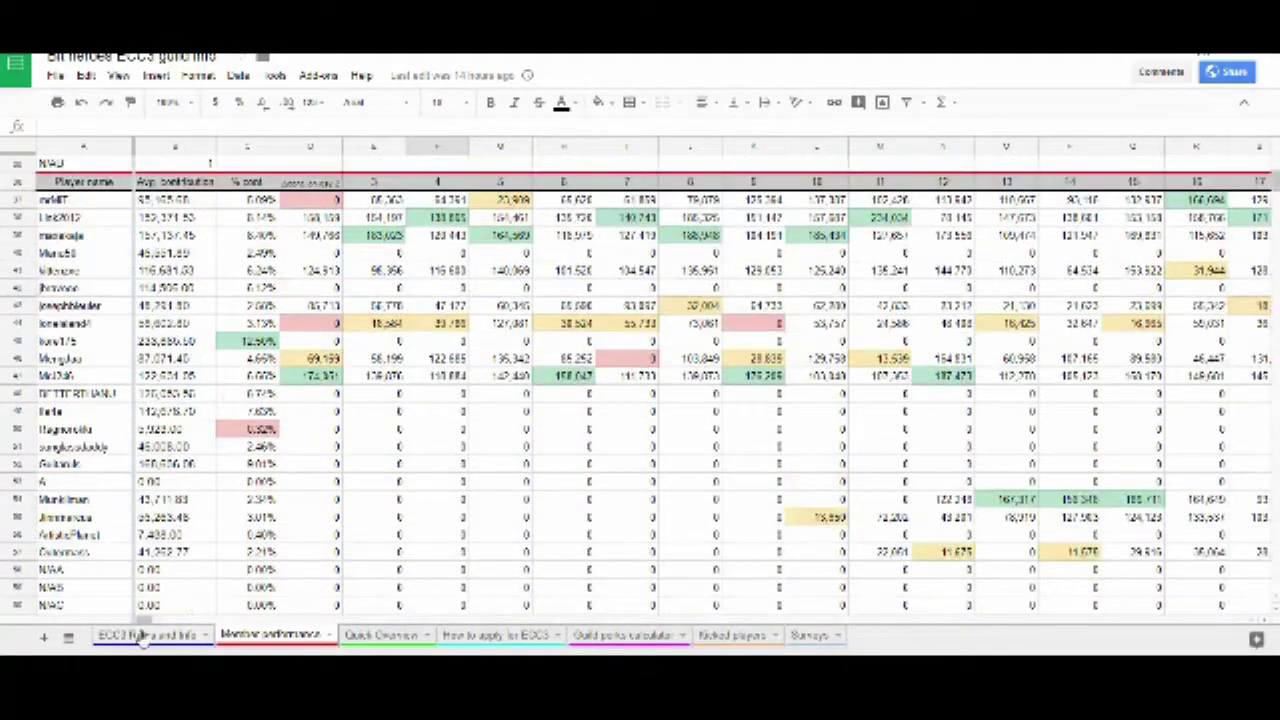
left_click_drag(145, 625, 114, 614)
scroll(177, 528, "down", 5)
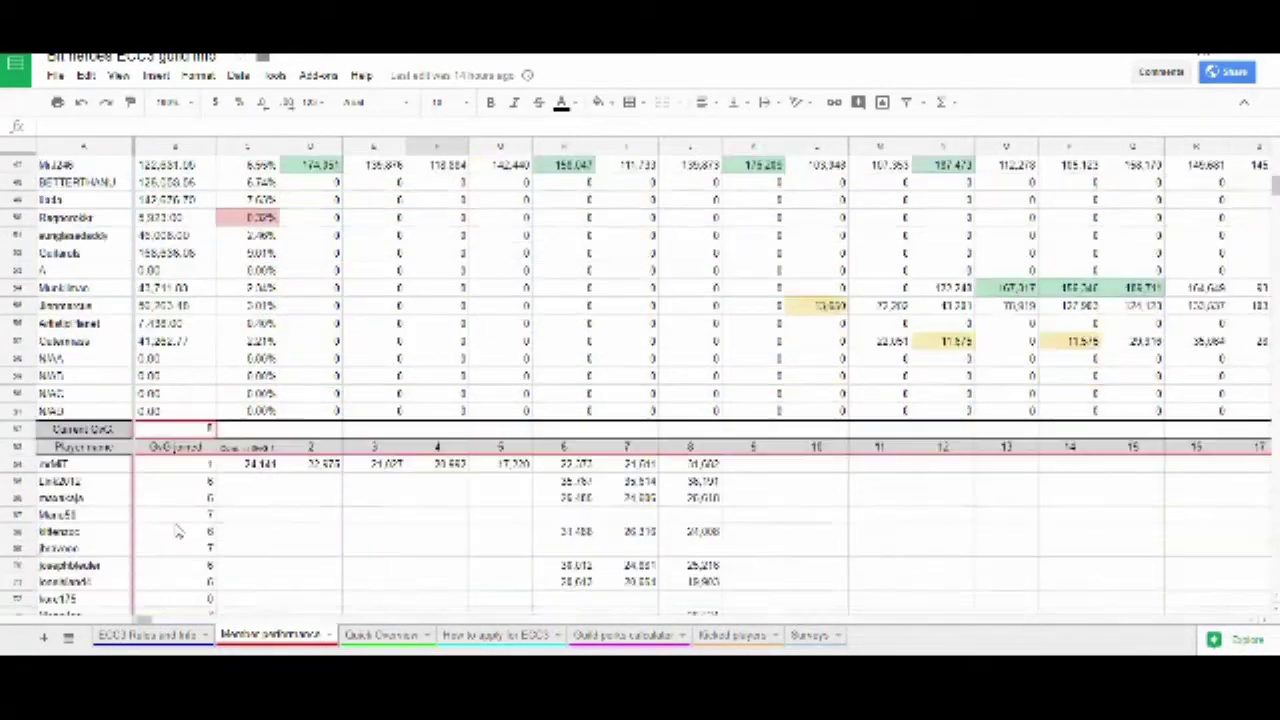
Step: Examine the GvG contribution inputs, GvG score and rank overview, and player points overview on the Member performance sheet
scroll(177, 528, "down", 2)
scroll(177, 528, "up", 2)
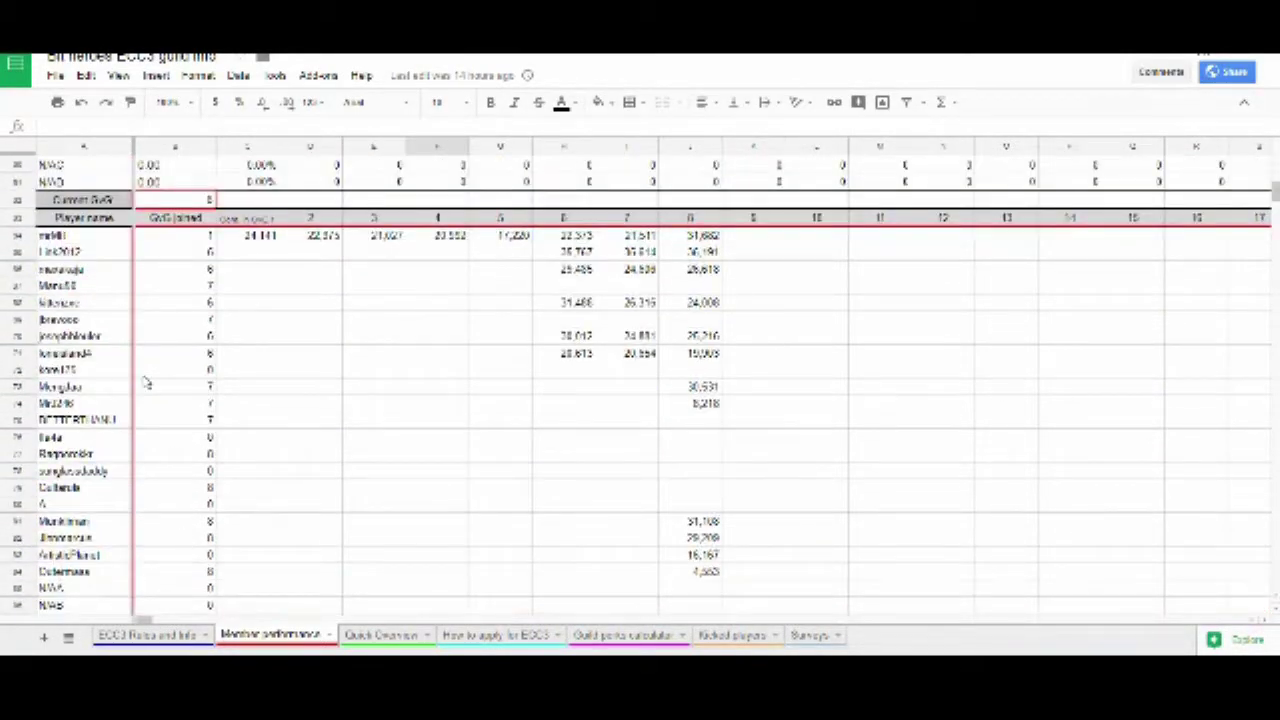
scroll(615, 280, "down", 2)
scroll(545, 344, "down", 4)
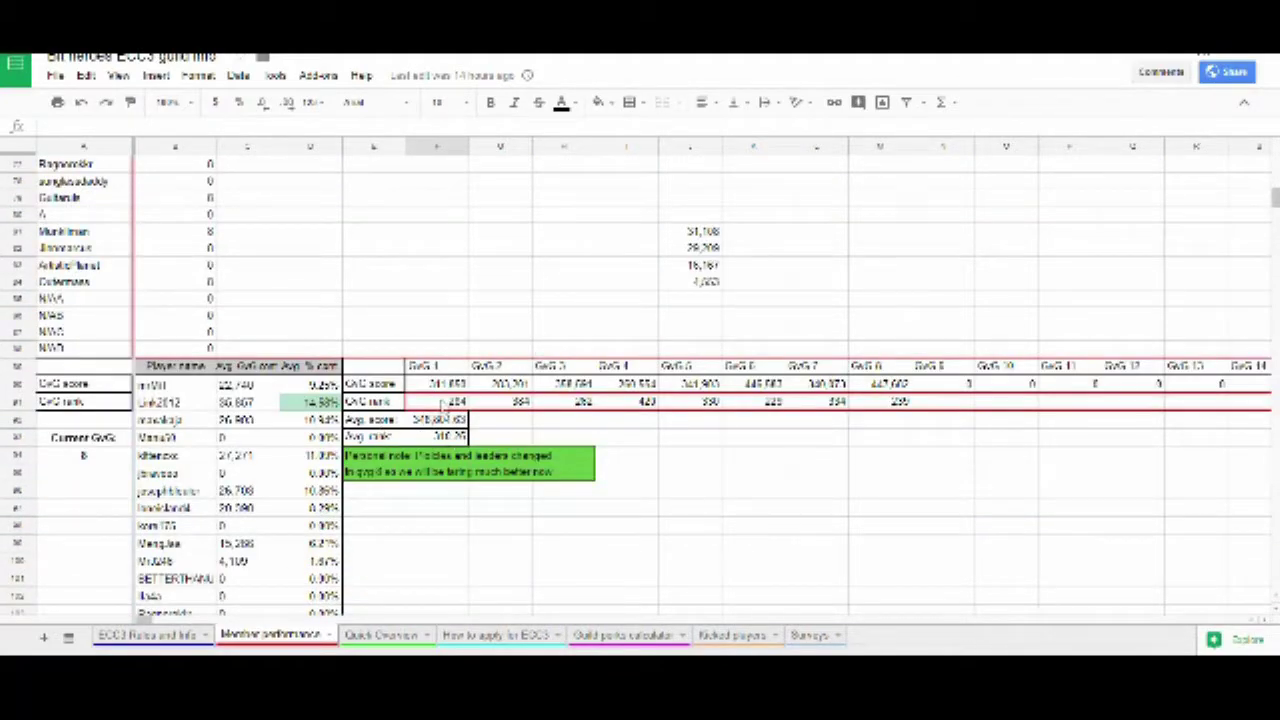
scroll(380, 471, "down", 6)
scroll(402, 462, "down", 6)
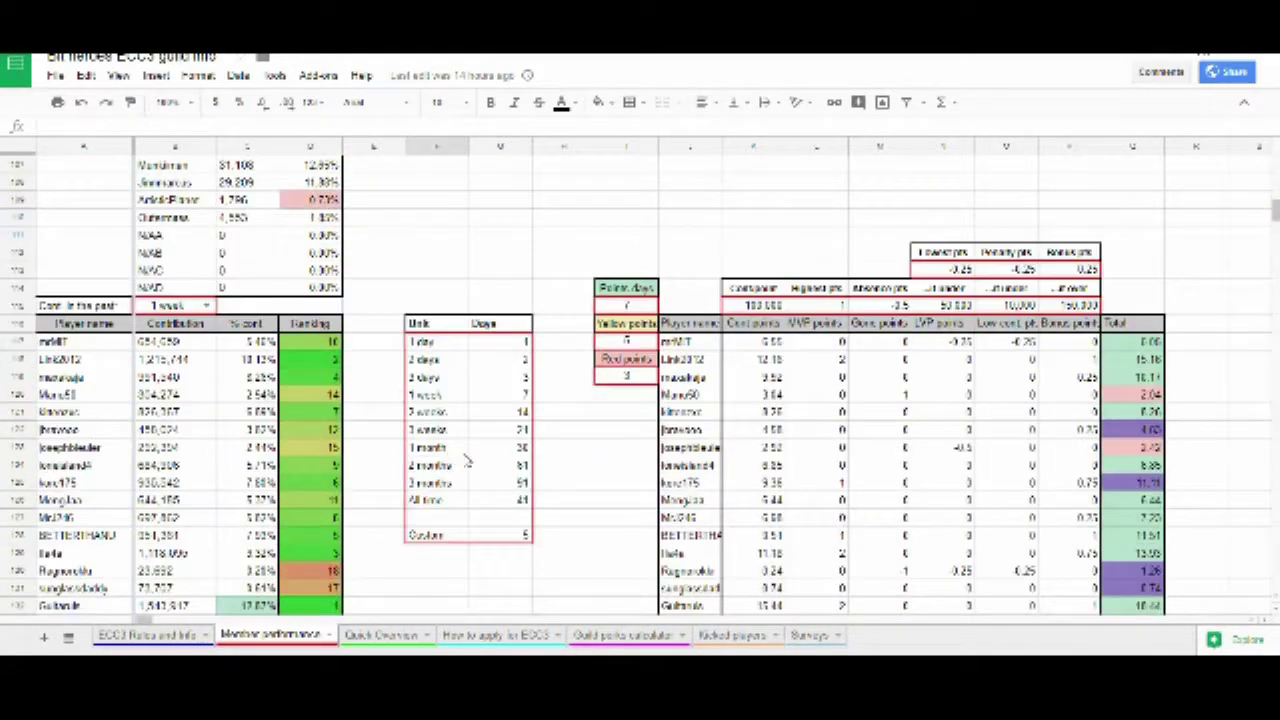
Step: Examine the guild stats, perks and player points on the Quick Overview sheet
left_click(381, 636)
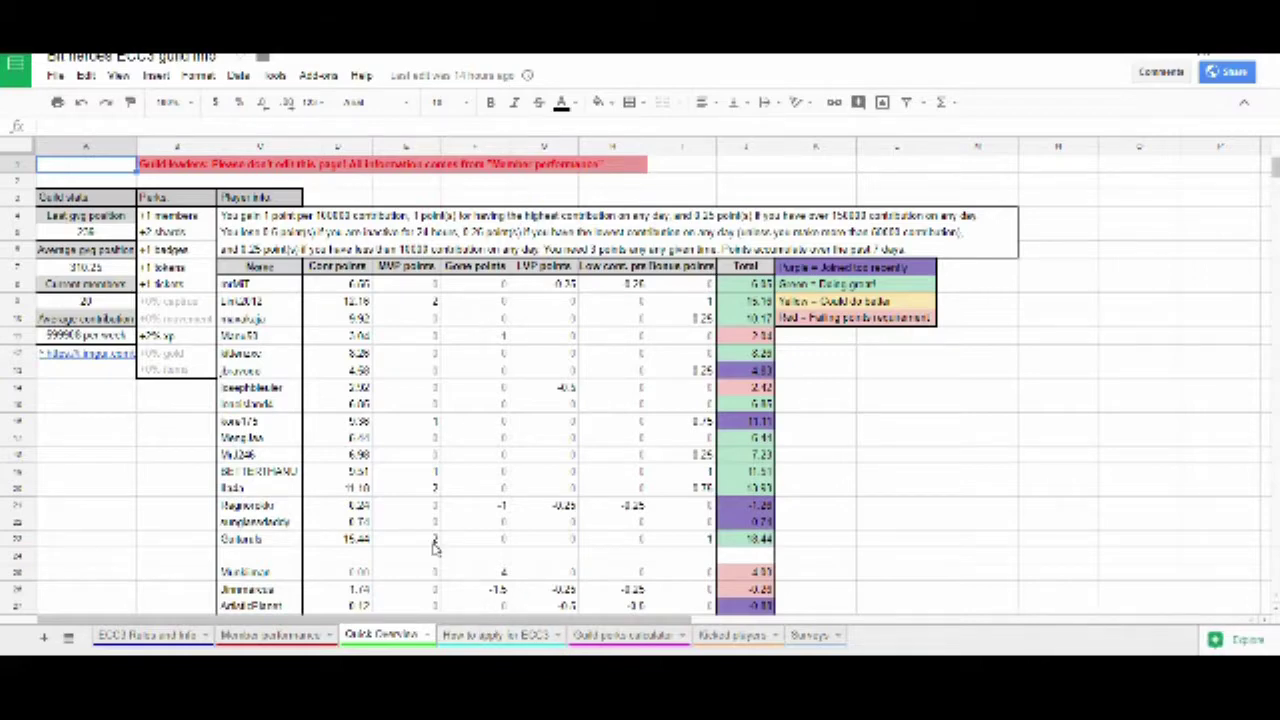
scroll(432, 550, "down", 2)
scroll(432, 550, "up", 2)
Step: Read the application instructions and the applicant queue on the How to apply for ECC3 sheet
left_click(480, 636)
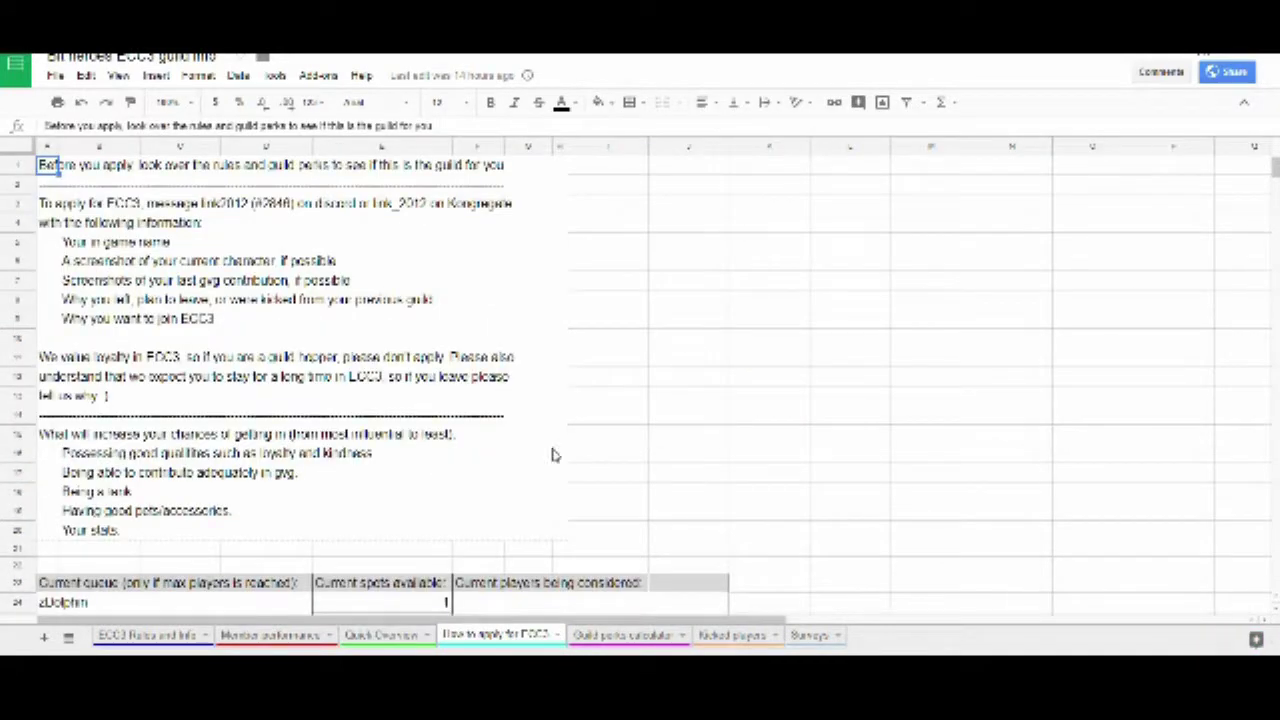
left_click(634, 172)
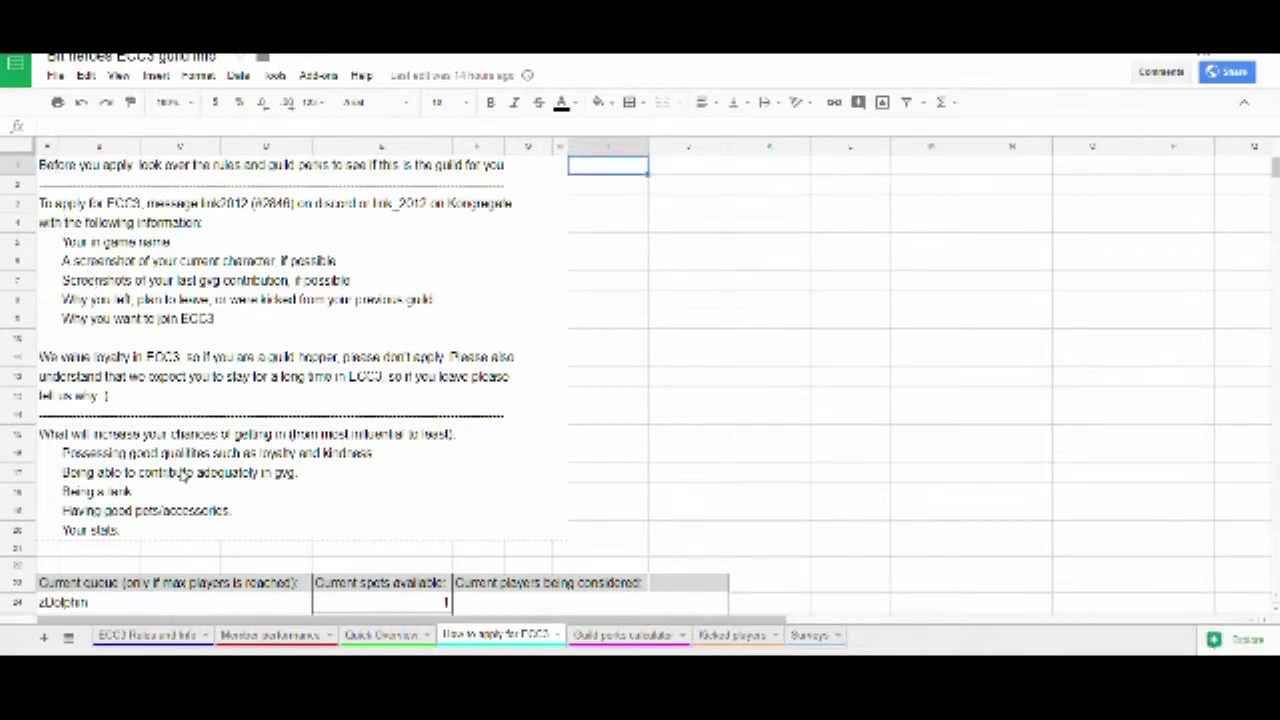
scroll(184, 475, "down", 2)
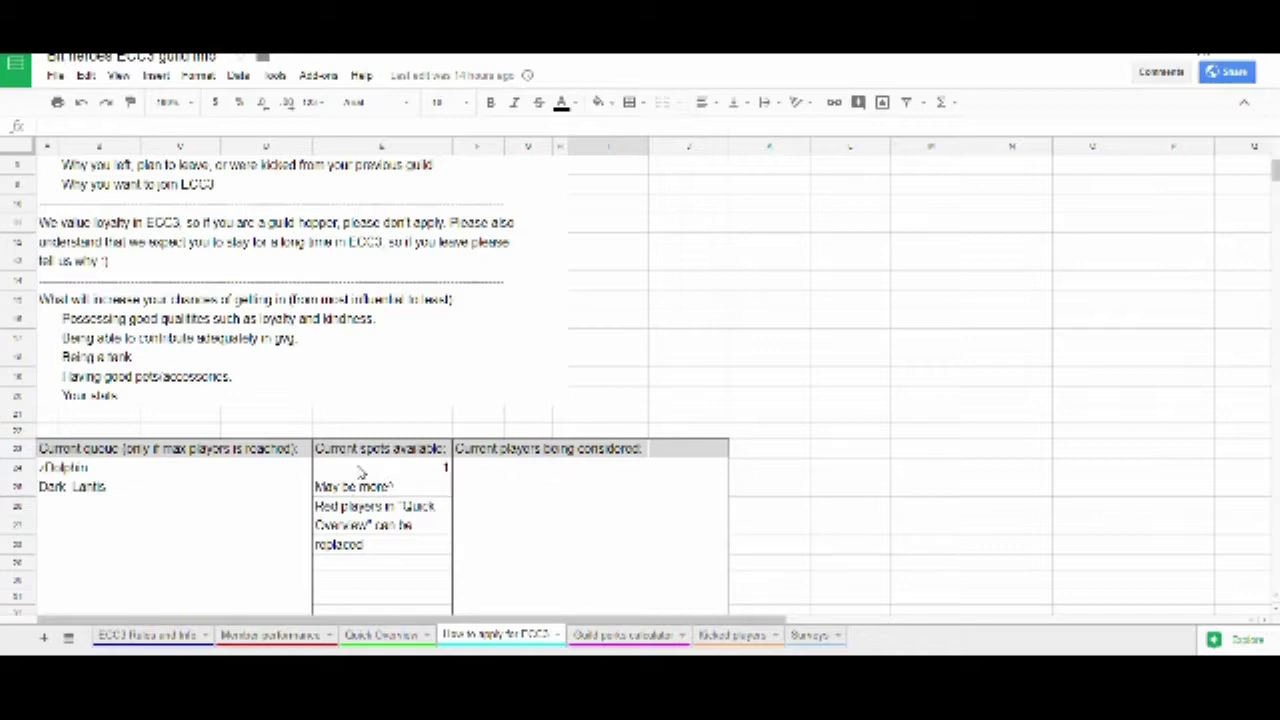
scroll(400, 490, "up", 3)
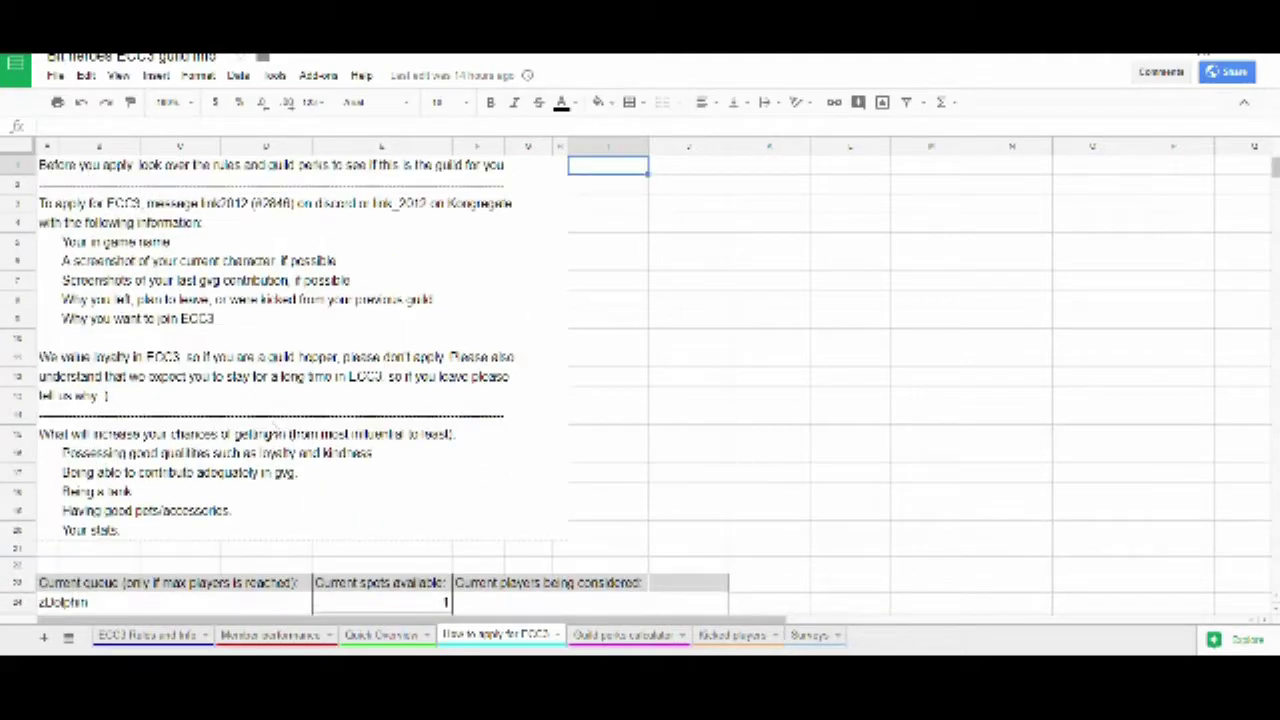
Step: Examine the perks table, parameters and calculations on the Guild perks calculator sheet
left_click(630, 635)
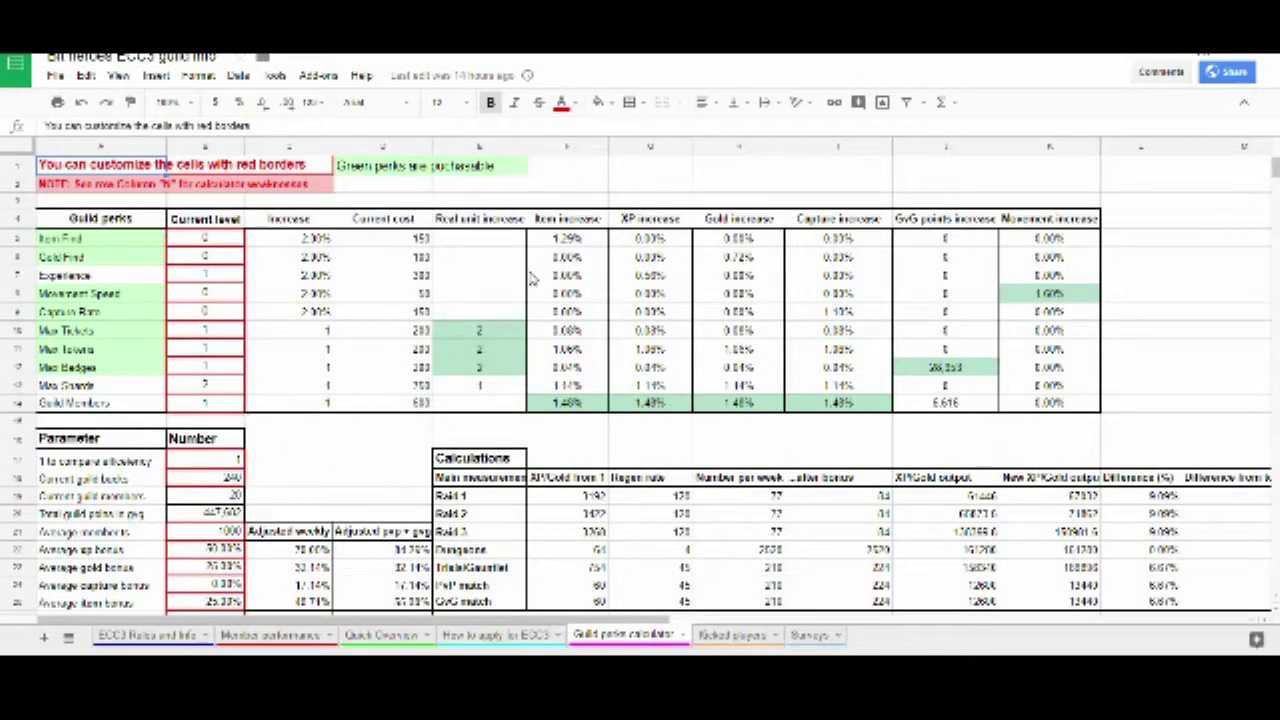
left_click(580, 166)
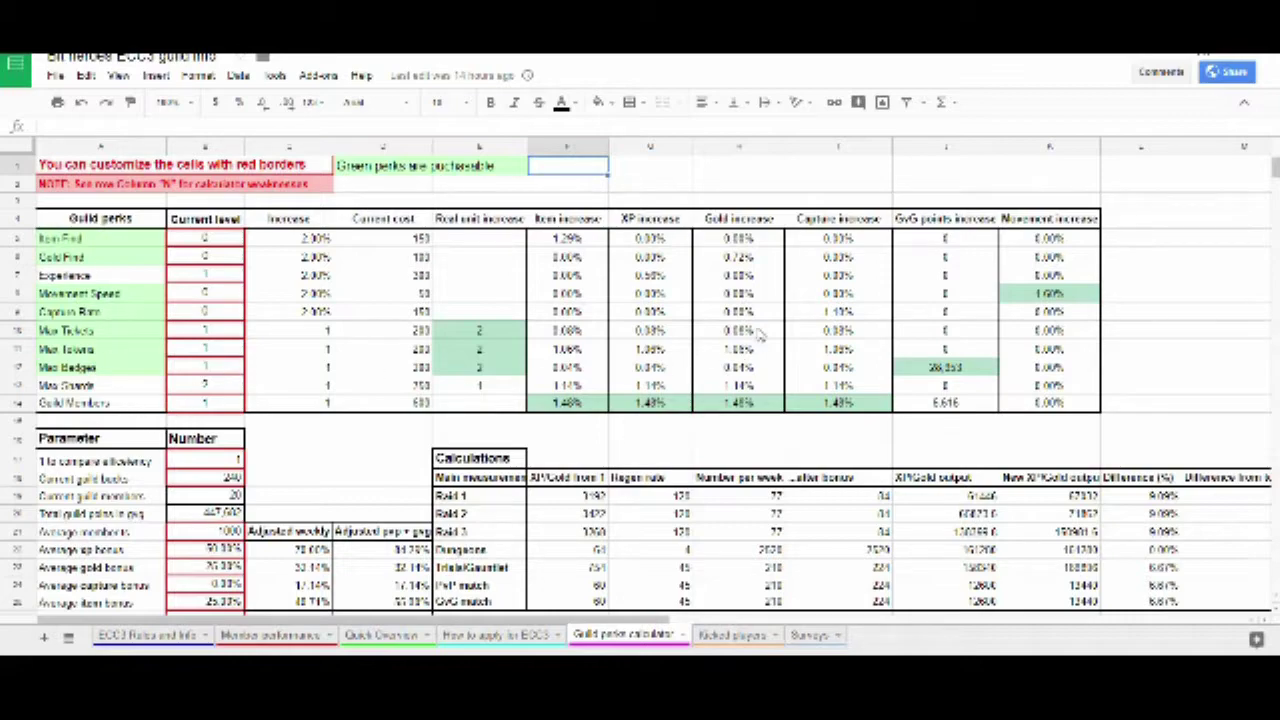
scroll(519, 367, "down", 3)
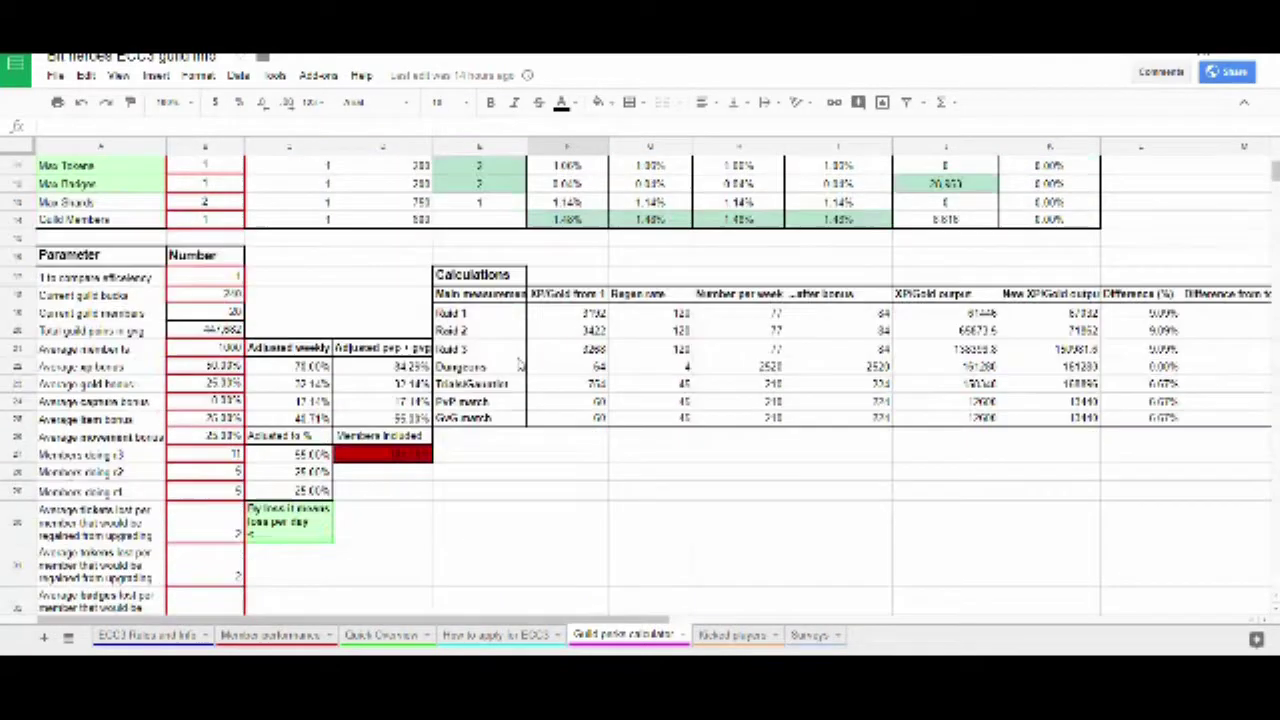
scroll(519, 367, "up", 3)
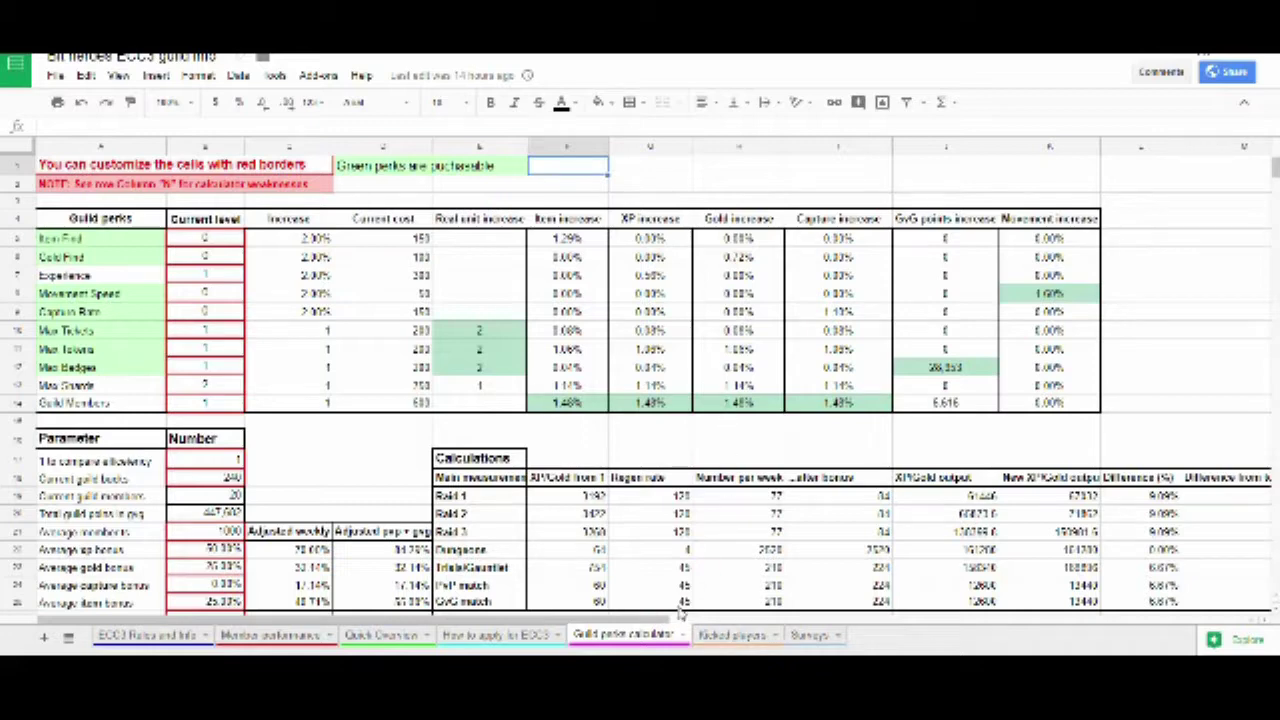
Step: Examine the guild perks table's increase columns, from real unit increase to the item, XP, gold and capture percentages
left_click(440, 330)
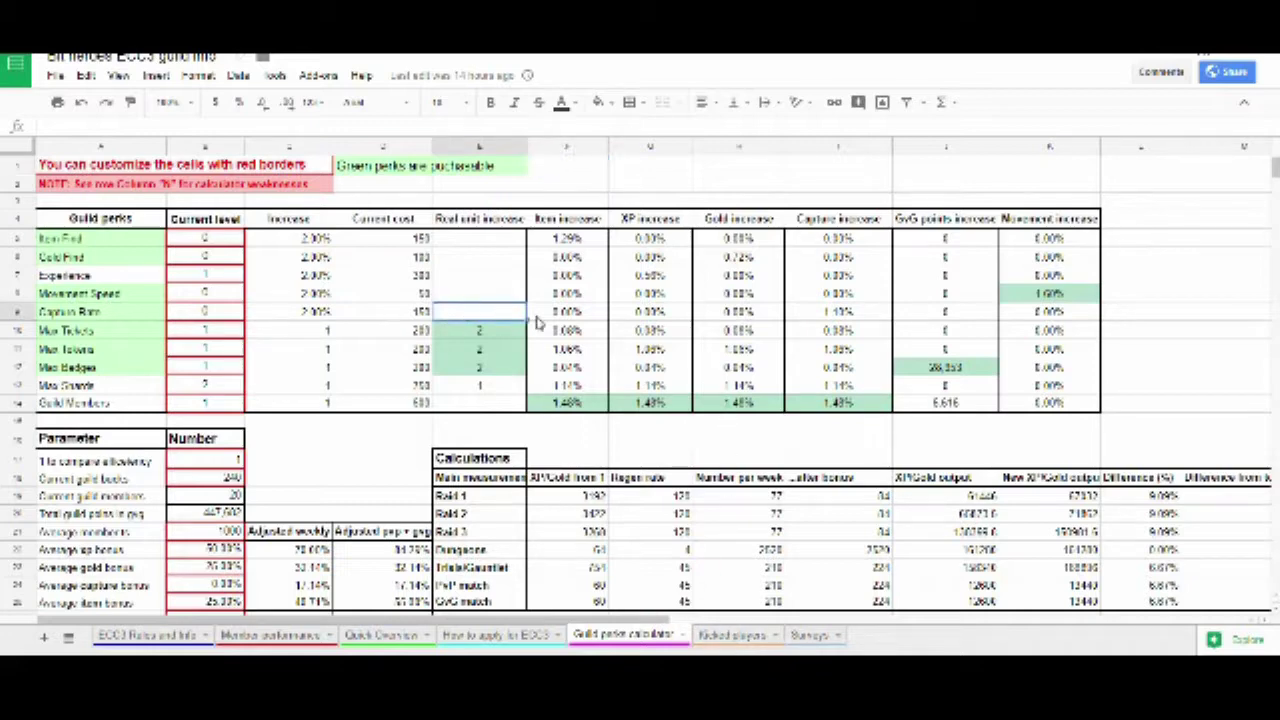
left_click(737, 331)
left_click(441, 386)
left_click(480, 436)
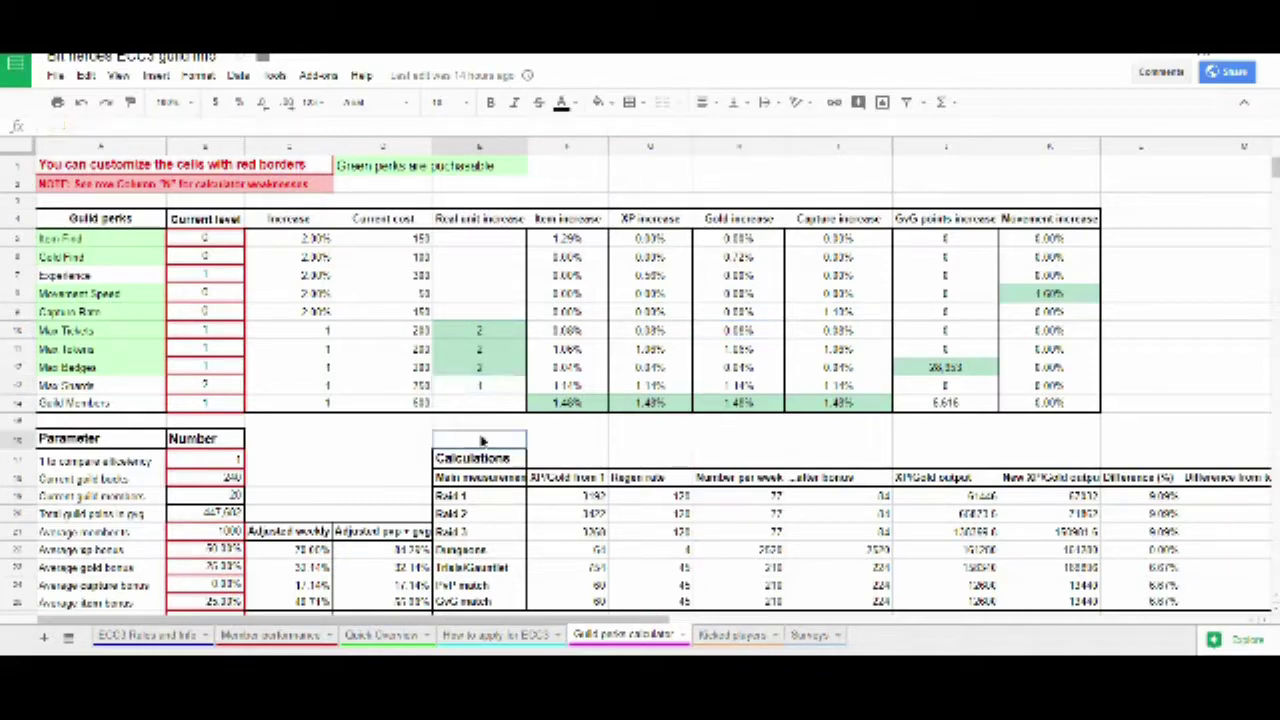
left_click(712, 424)
left_click(535, 428)
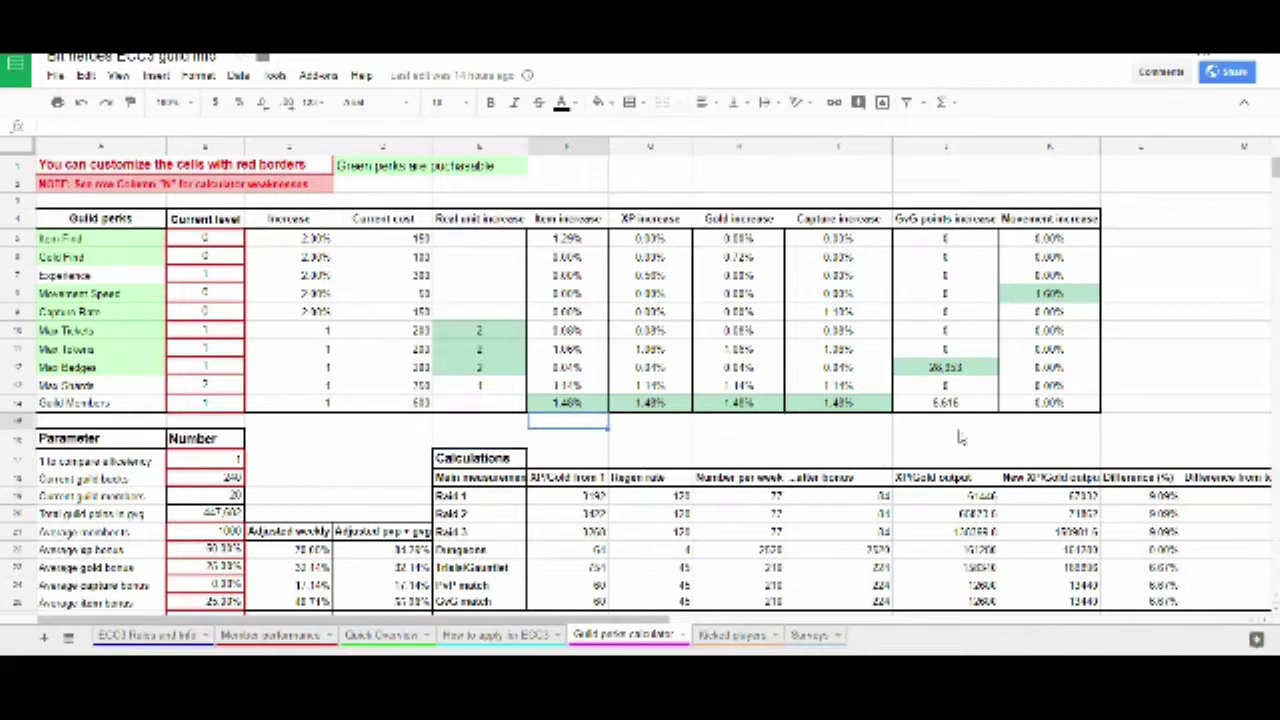
Step: Examine the Kicked players sheet, including the list of selectable kick reasons for the last listed player
left_click(735, 637)
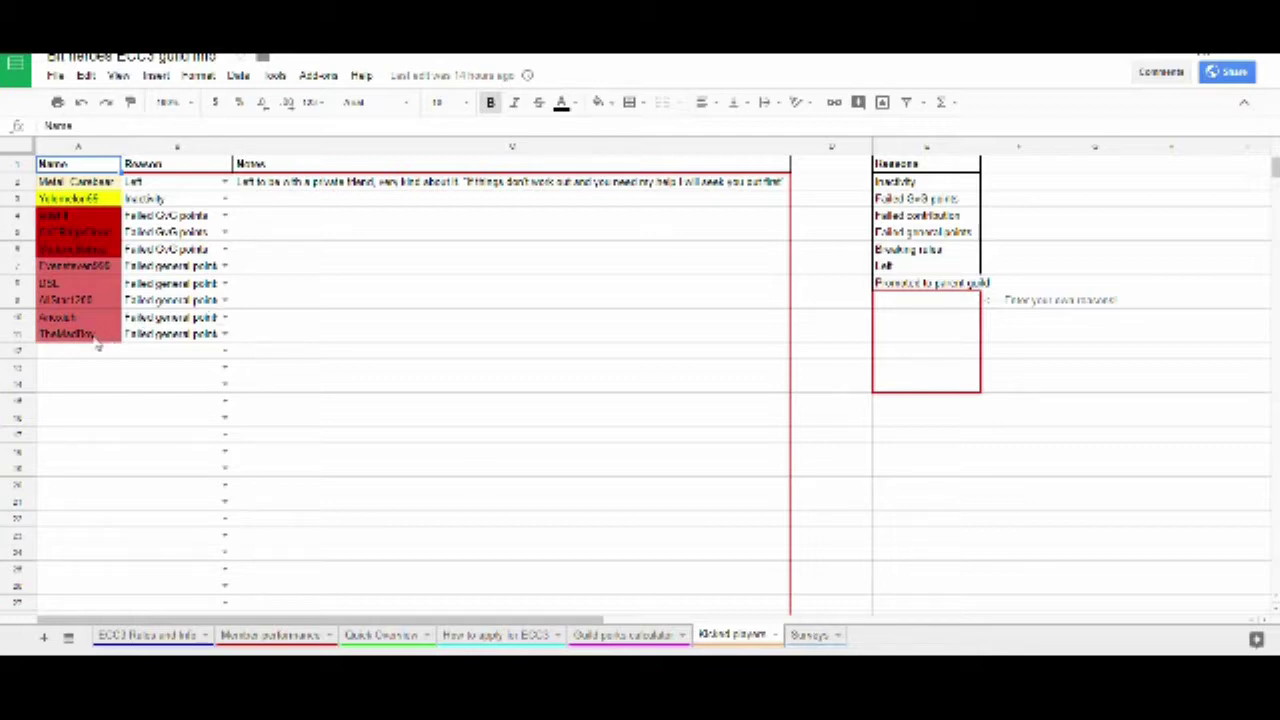
left_click(224, 334)
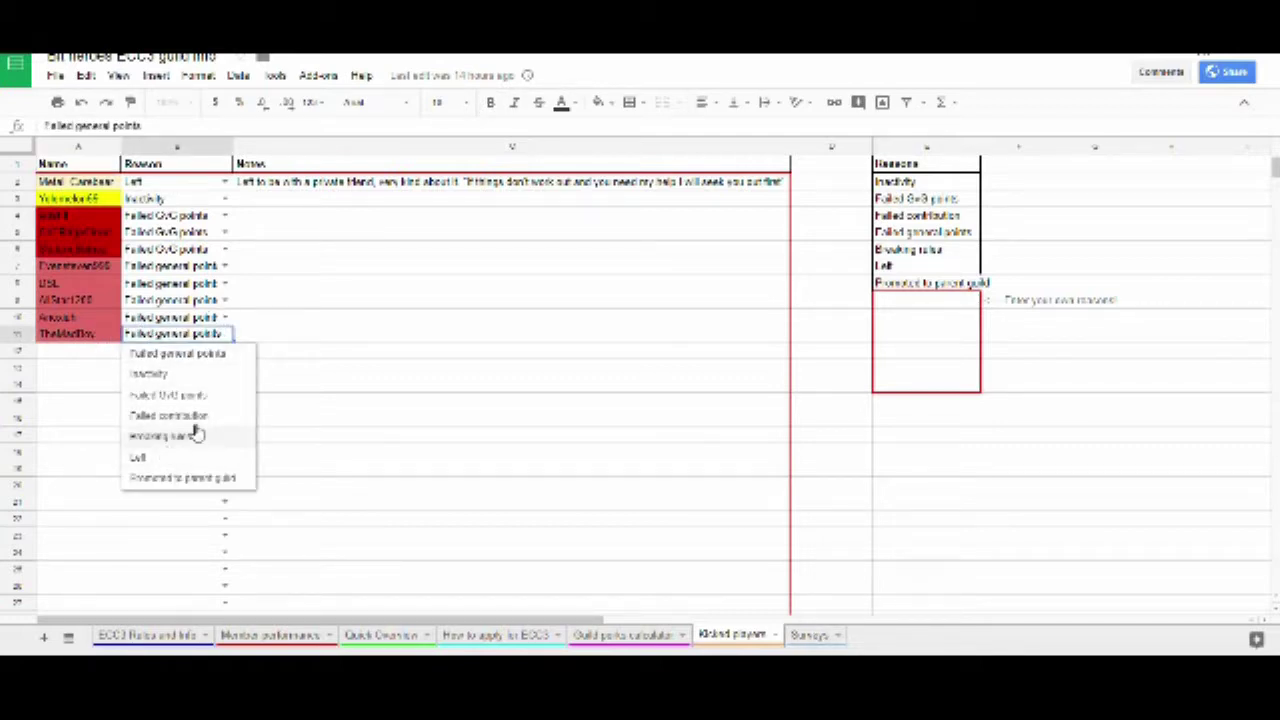
left_click(460, 284)
left_click(424, 256)
left_click(832, 388)
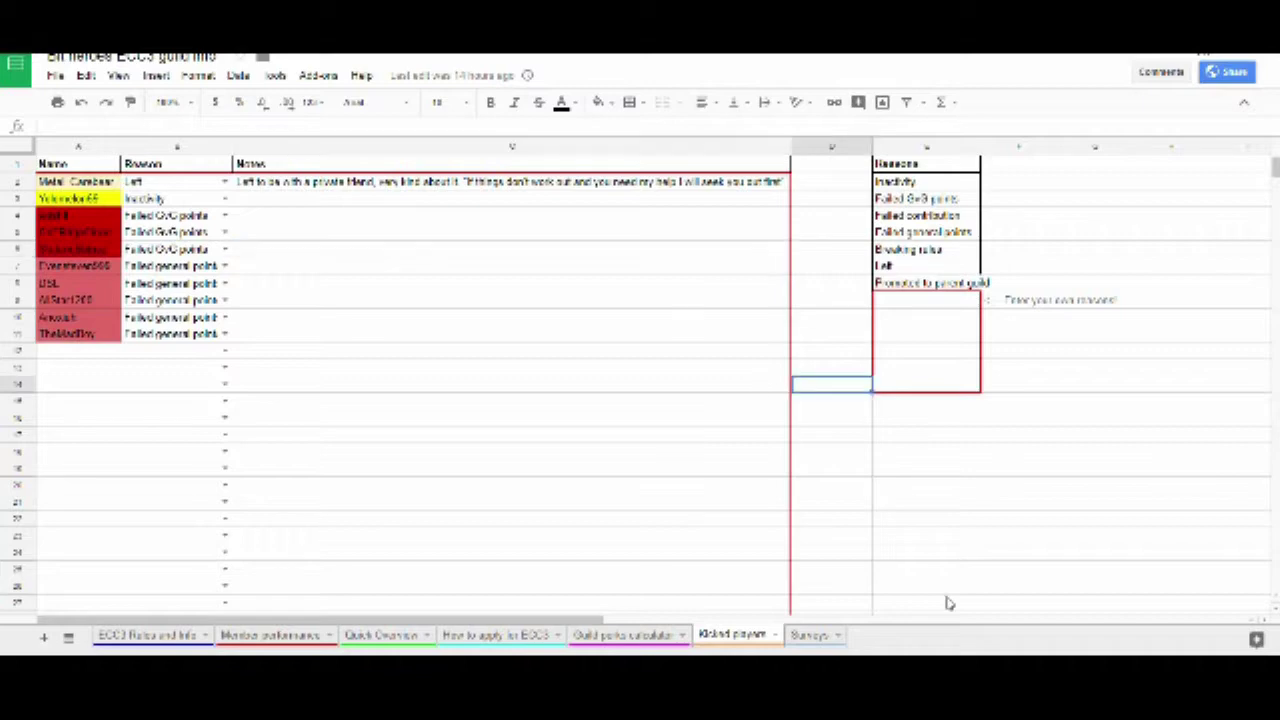
Step: Examine the verbal survey and the numeric survey columns on the Surveys sheet
left_click(836, 636)
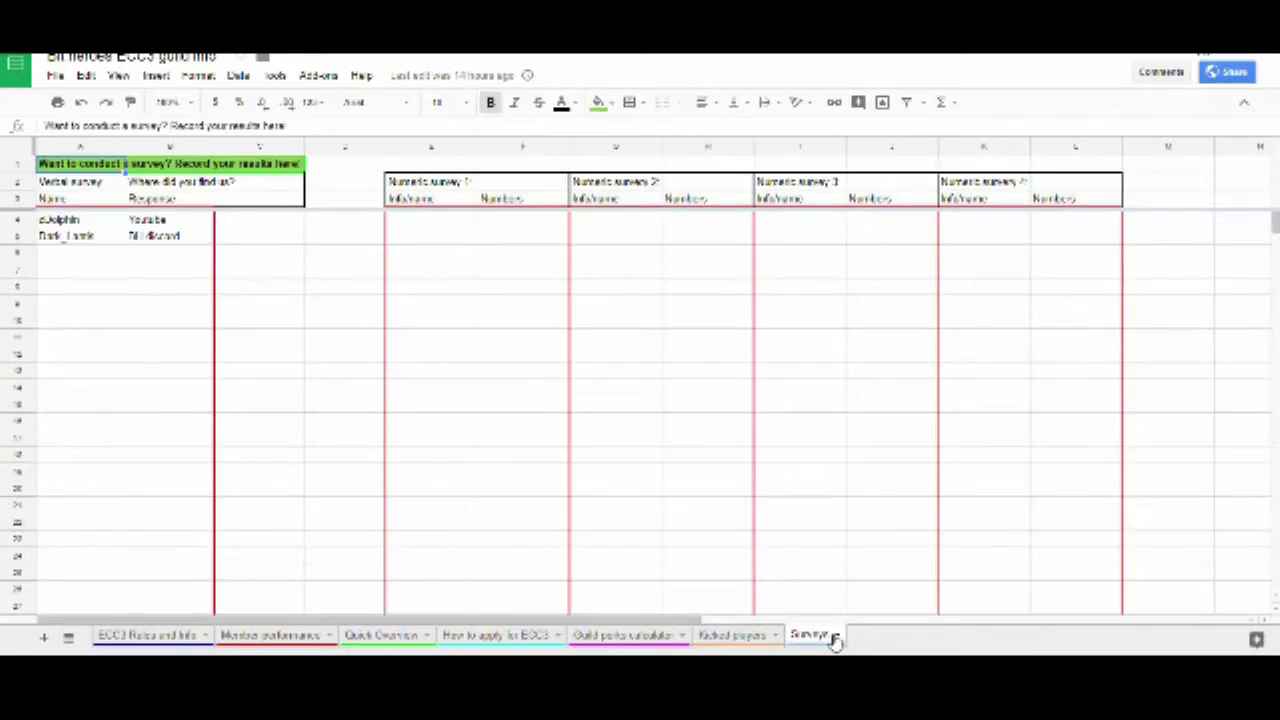
left_click(400, 147)
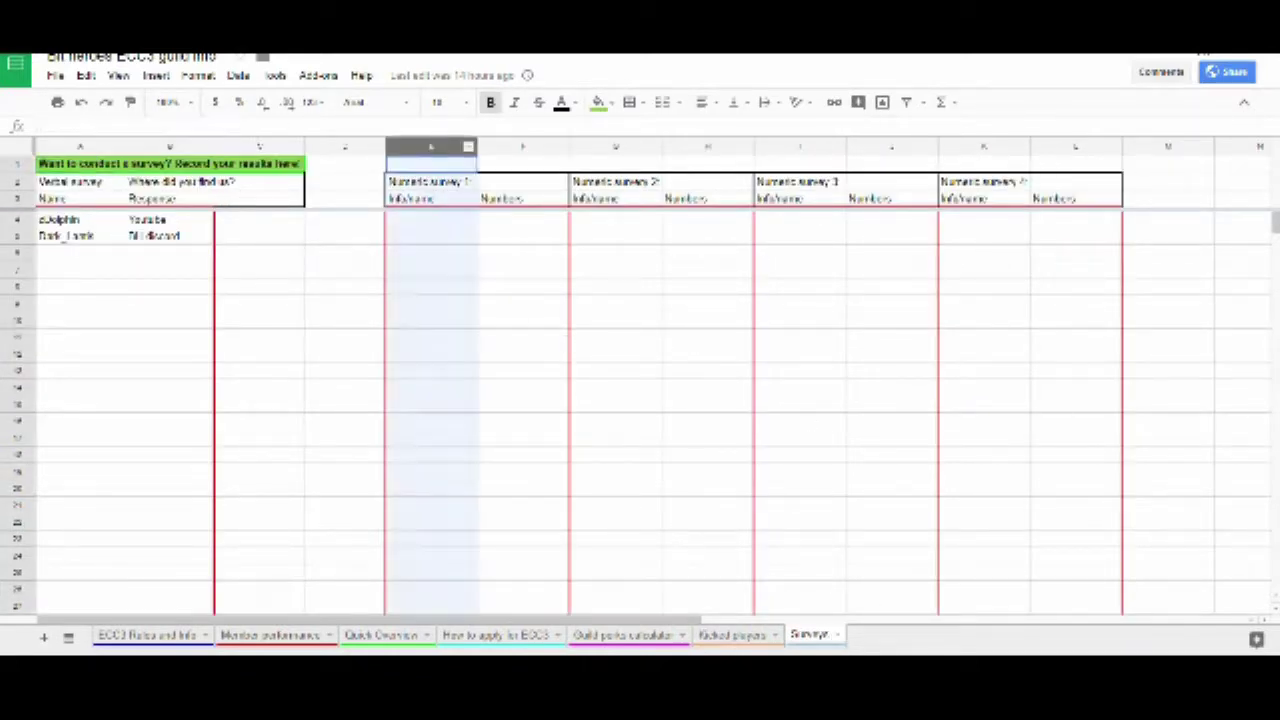
left_click(352, 166)
left_click(232, 270)
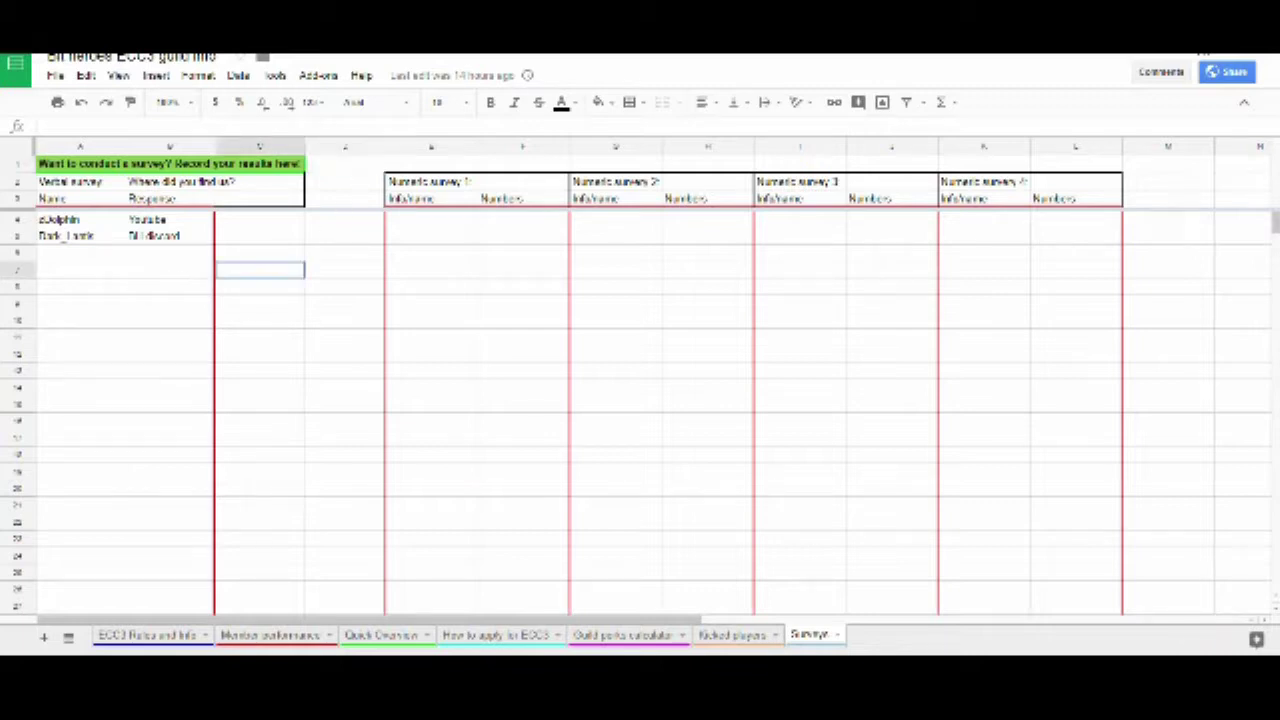
left_click(260, 240)
left_click(347, 168)
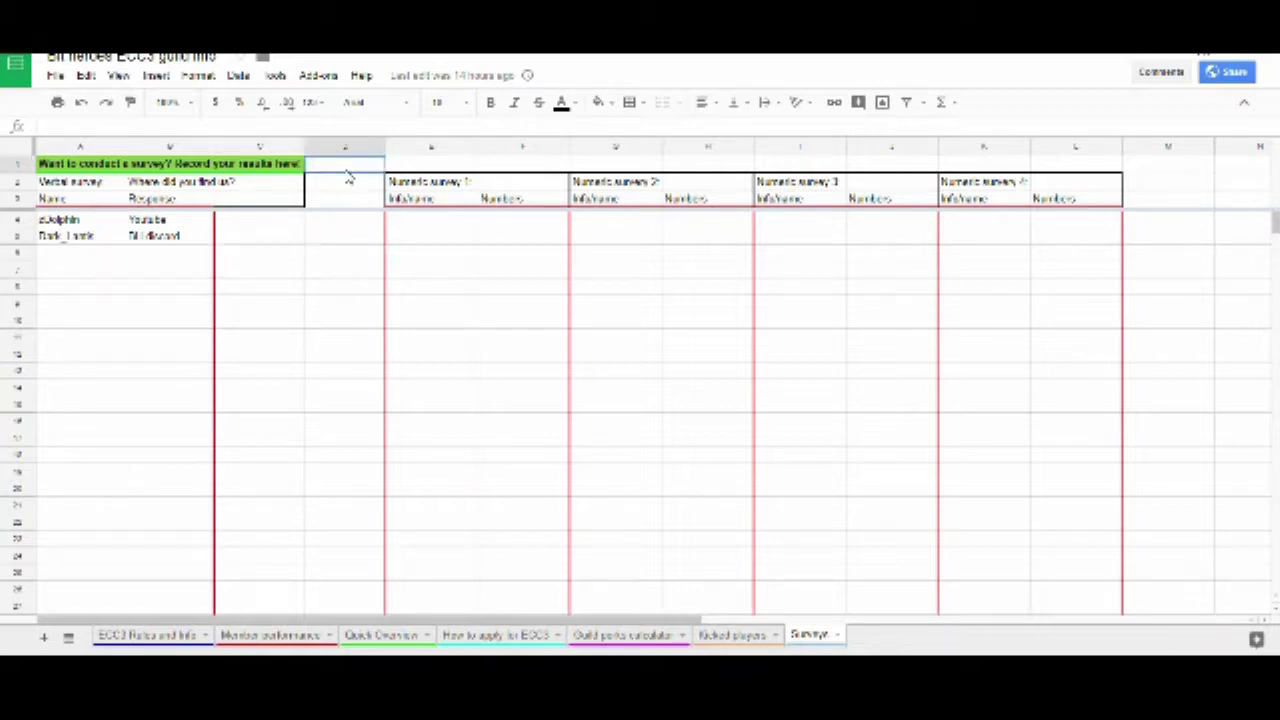
left_click(310, 255)
left_click(268, 242)
left_click(330, 224)
left_click(265, 243)
left_click(328, 242)
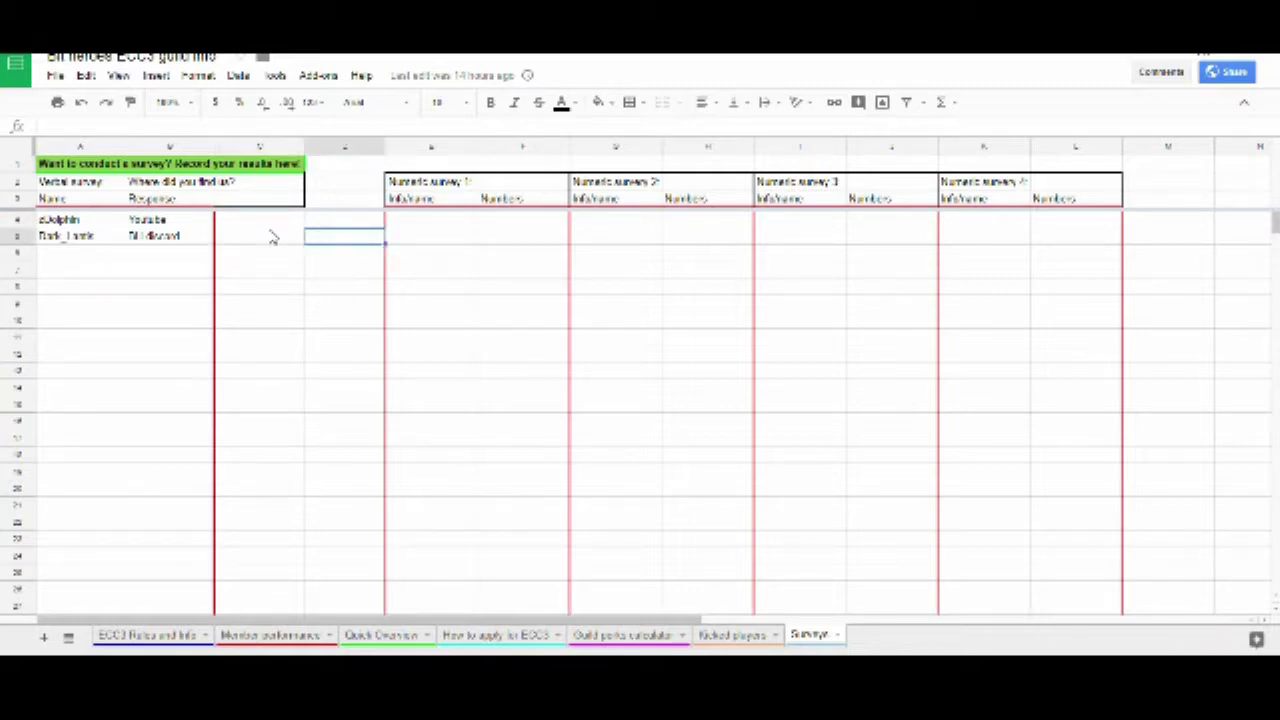
left_click(272, 237)
left_click(318, 231)
left_click(274, 243)
left_click(323, 240)
left_click(328, 310)
left_click(341, 241)
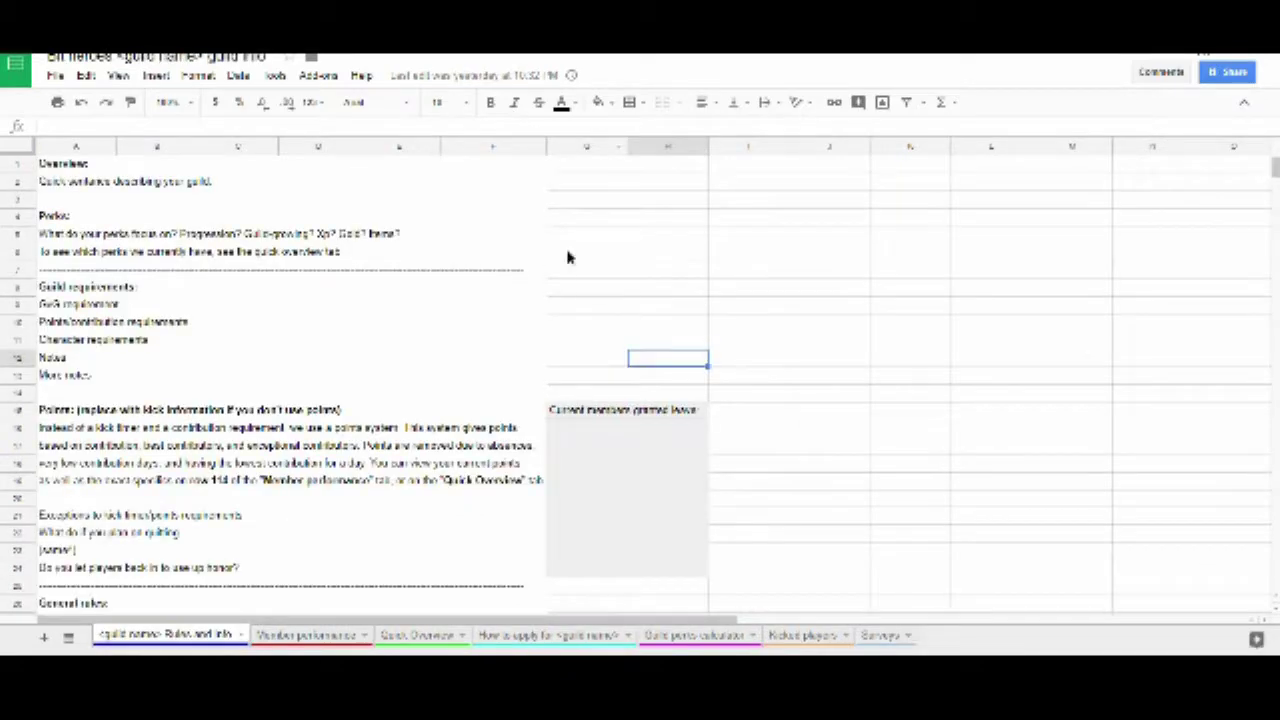
Step: Look over the file commands of the "Bit heroes <guild name> guild info" template, including Make a copy, without running any
left_click(567, 258)
left_click(596, 204)
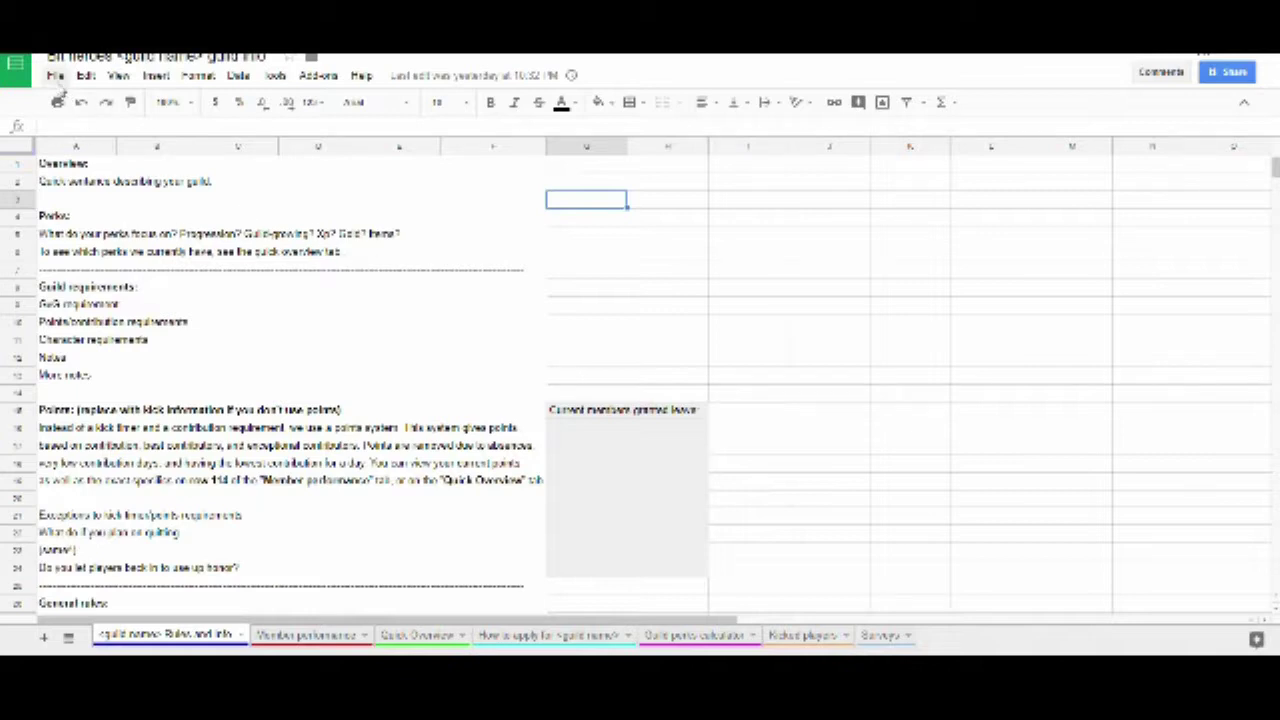
left_click(55, 76)
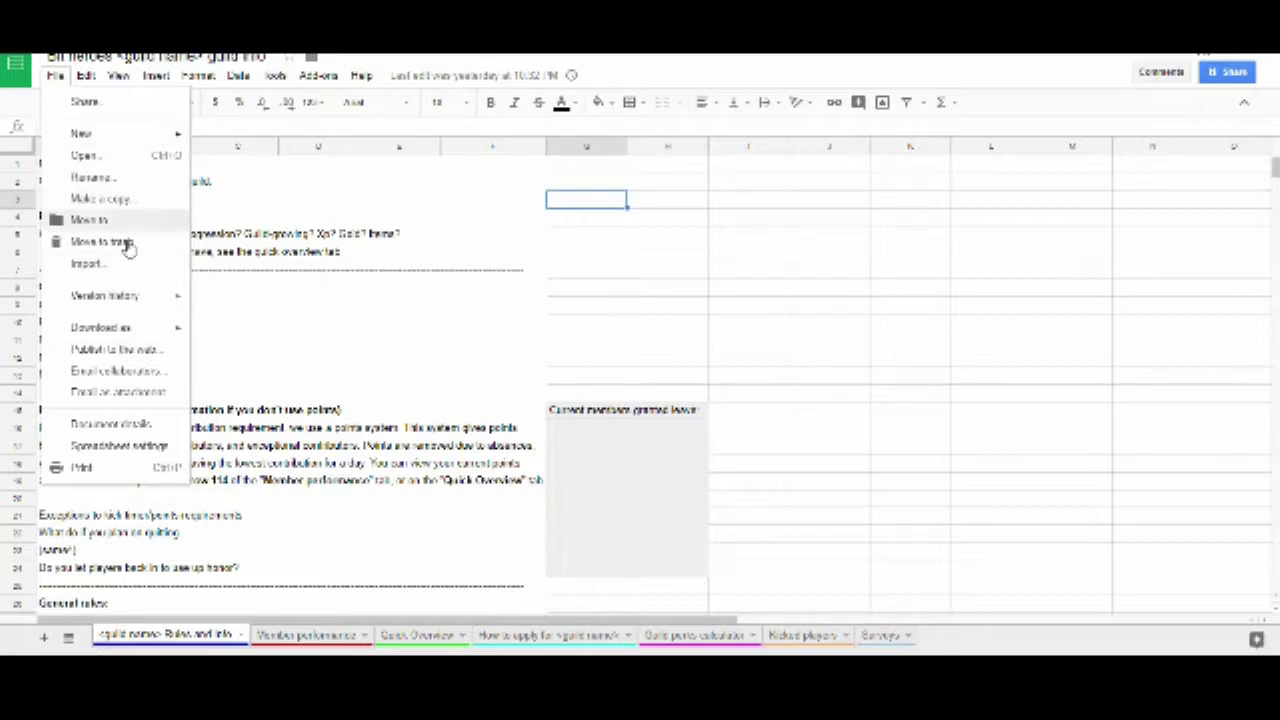
left_click(456, 190)
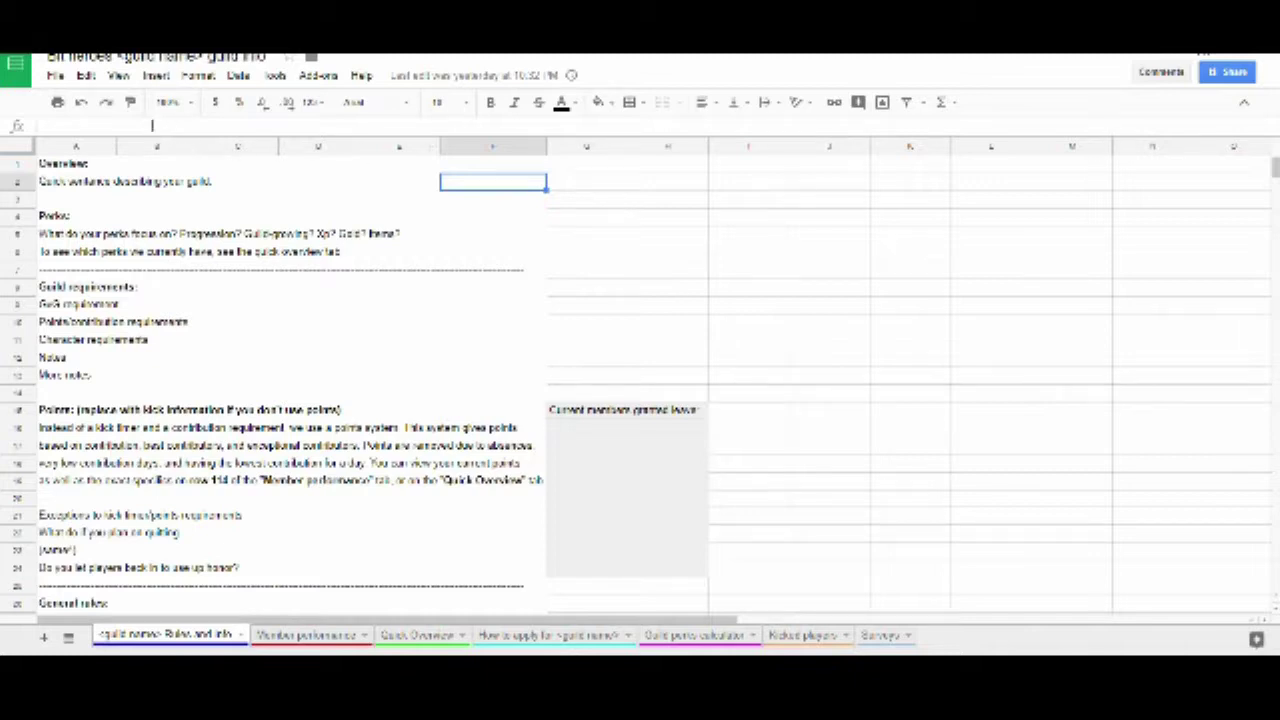
Step: Read the placeholder sections of the template's Rules and Info sheet, from overview and guild requirements to points, general rules and promotions
left_click(568, 168)
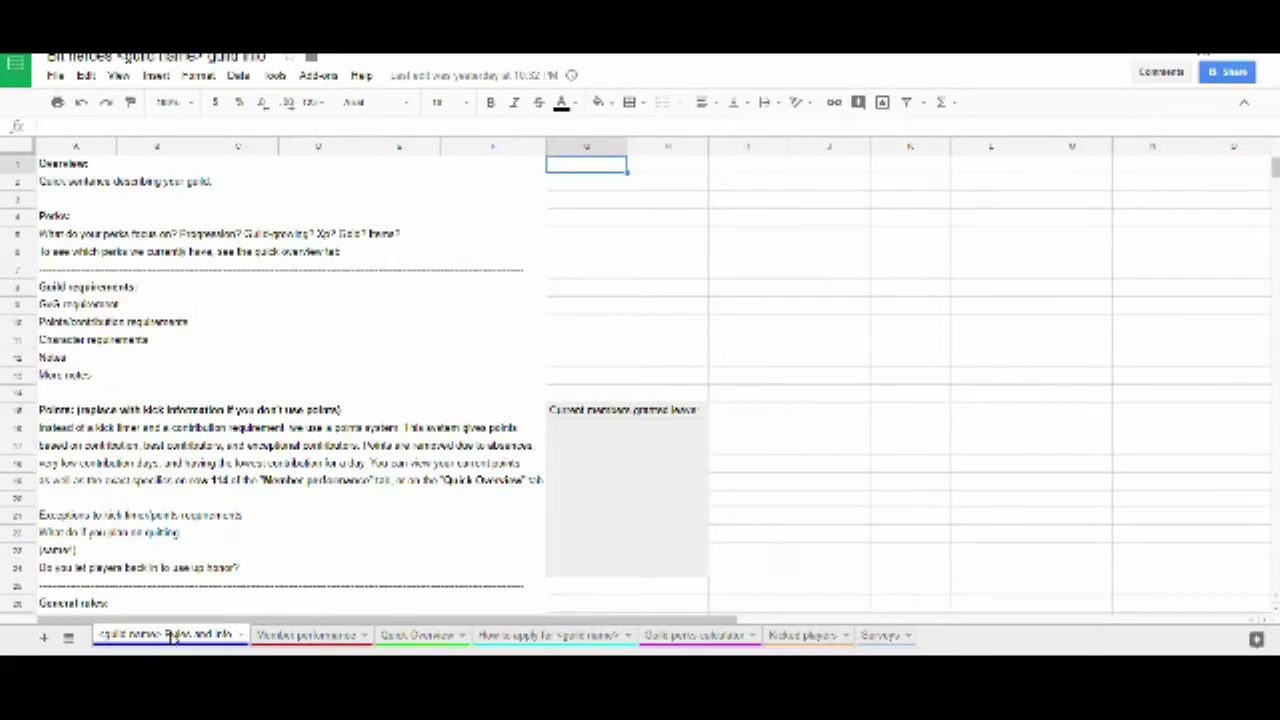
left_click(192, 272)
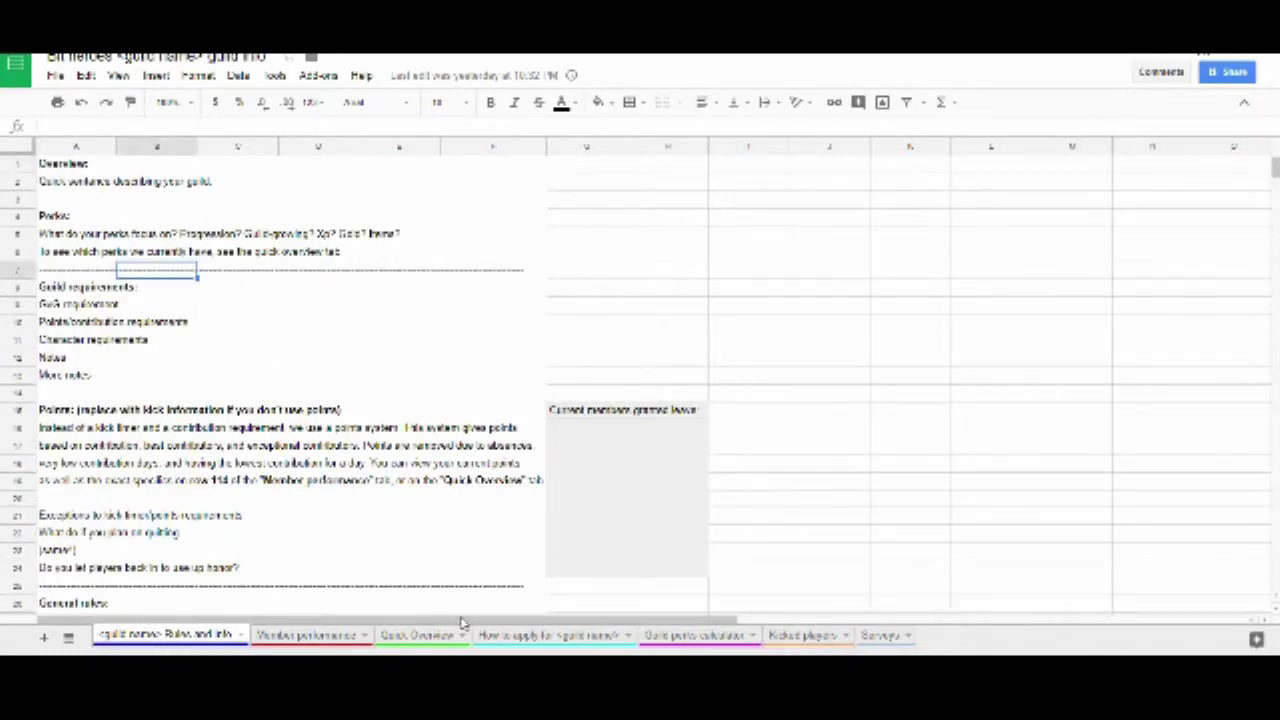
left_click(432, 306)
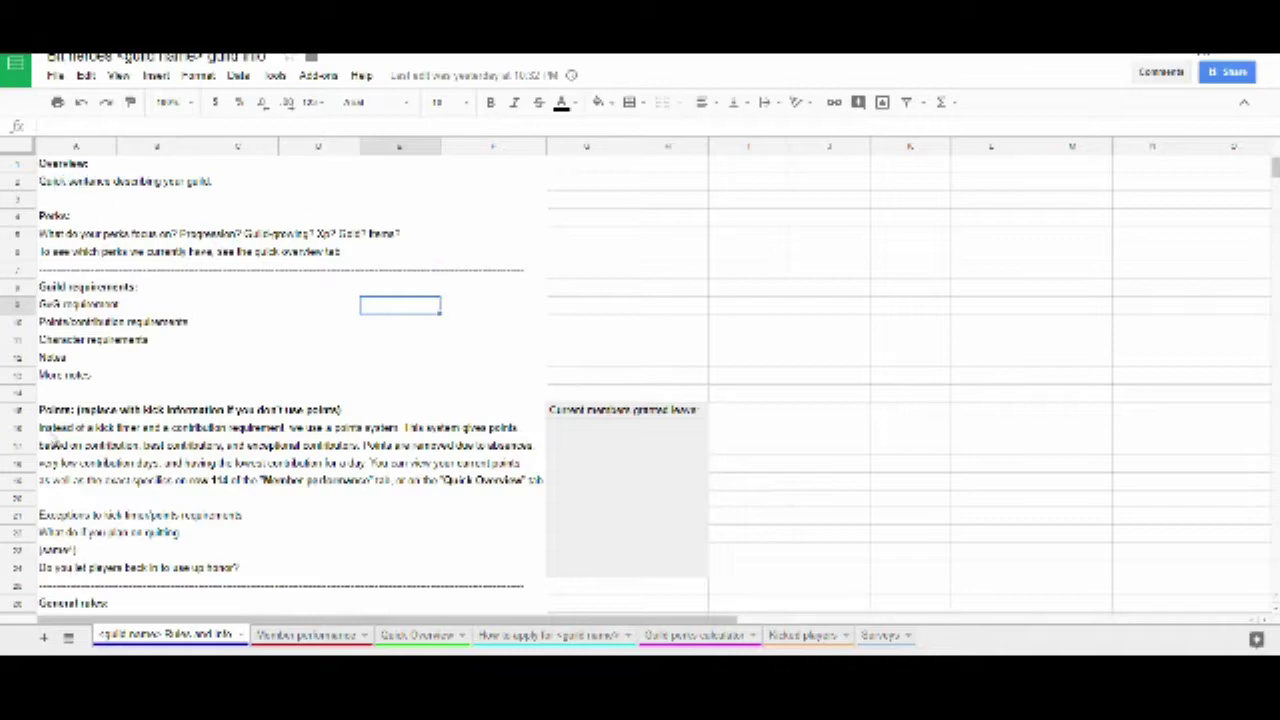
scroll(84, 436, "down", 4)
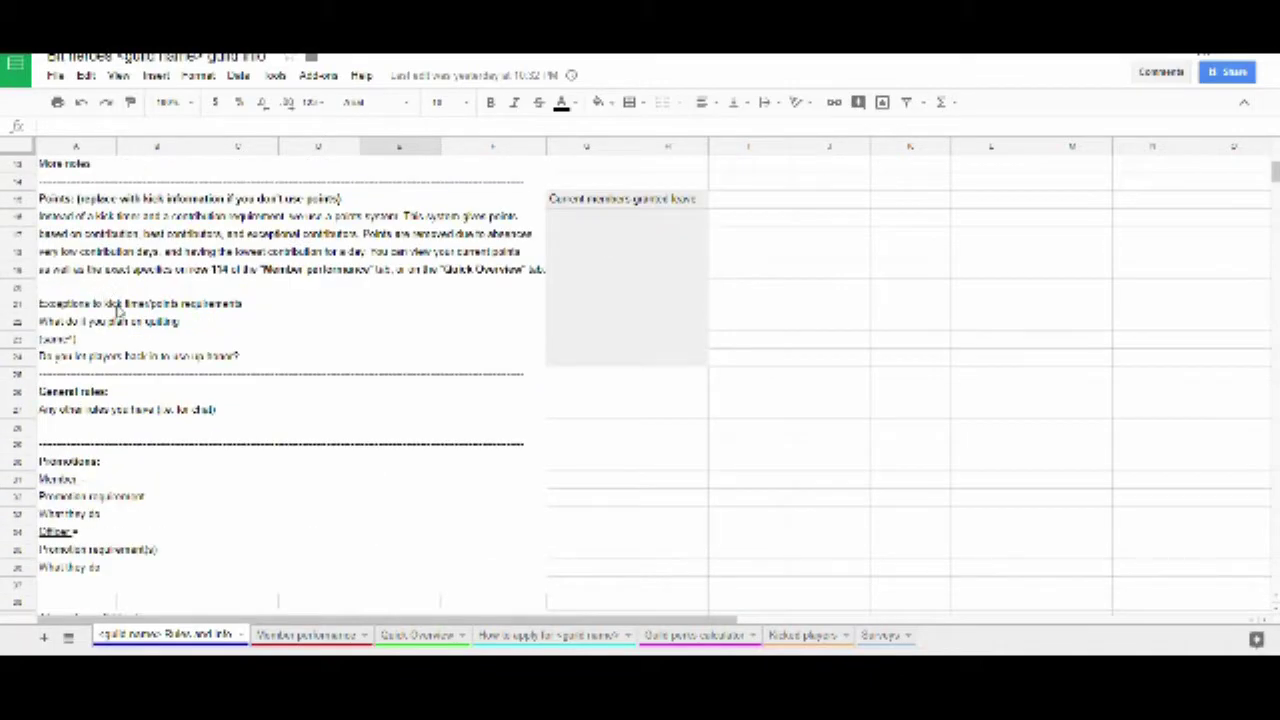
scroll(118, 312, "up", 4)
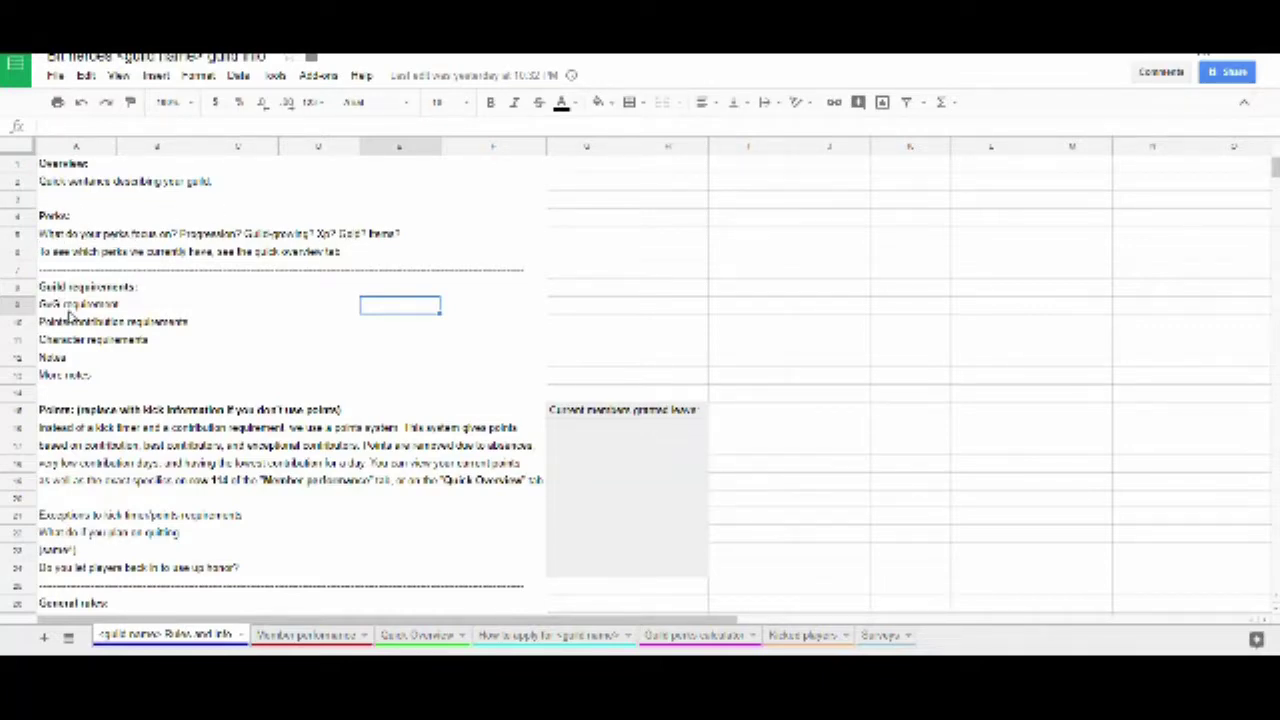
scroll(80, 330, "down", 7)
scroll(126, 428, "up", 7)
scroll(411, 406, "down", 1)
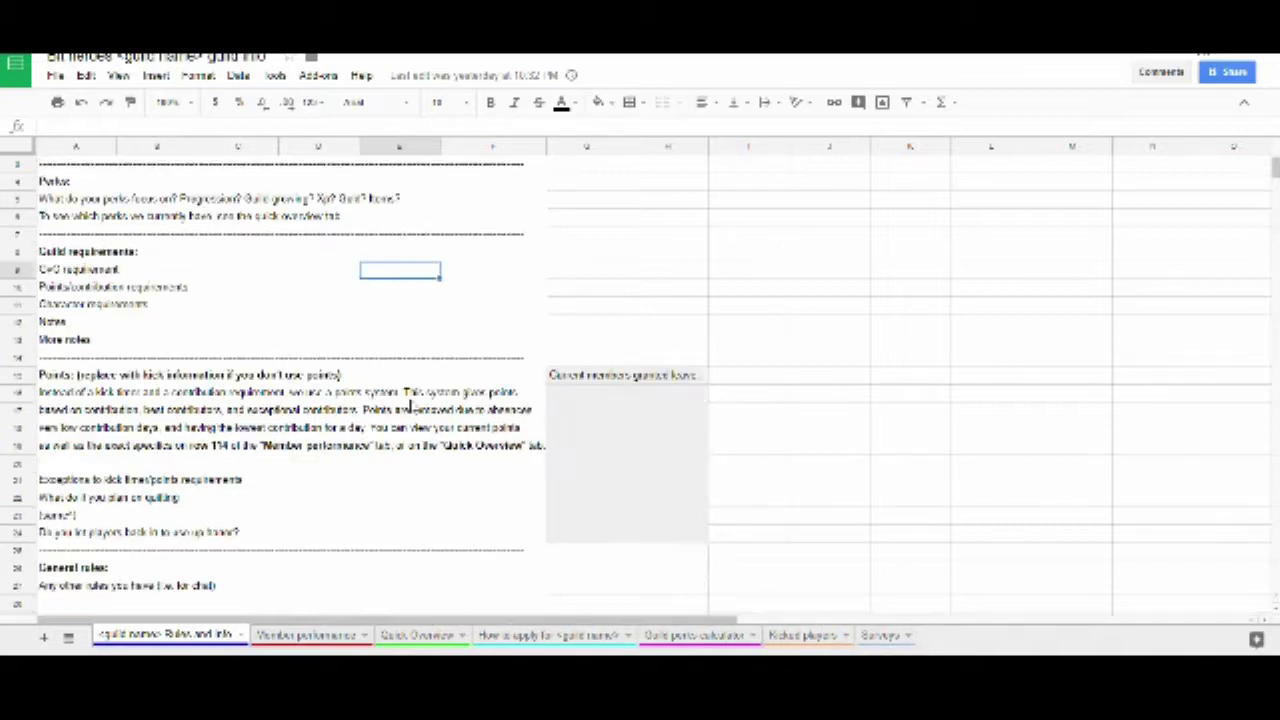
scroll(411, 406, "up", 1)
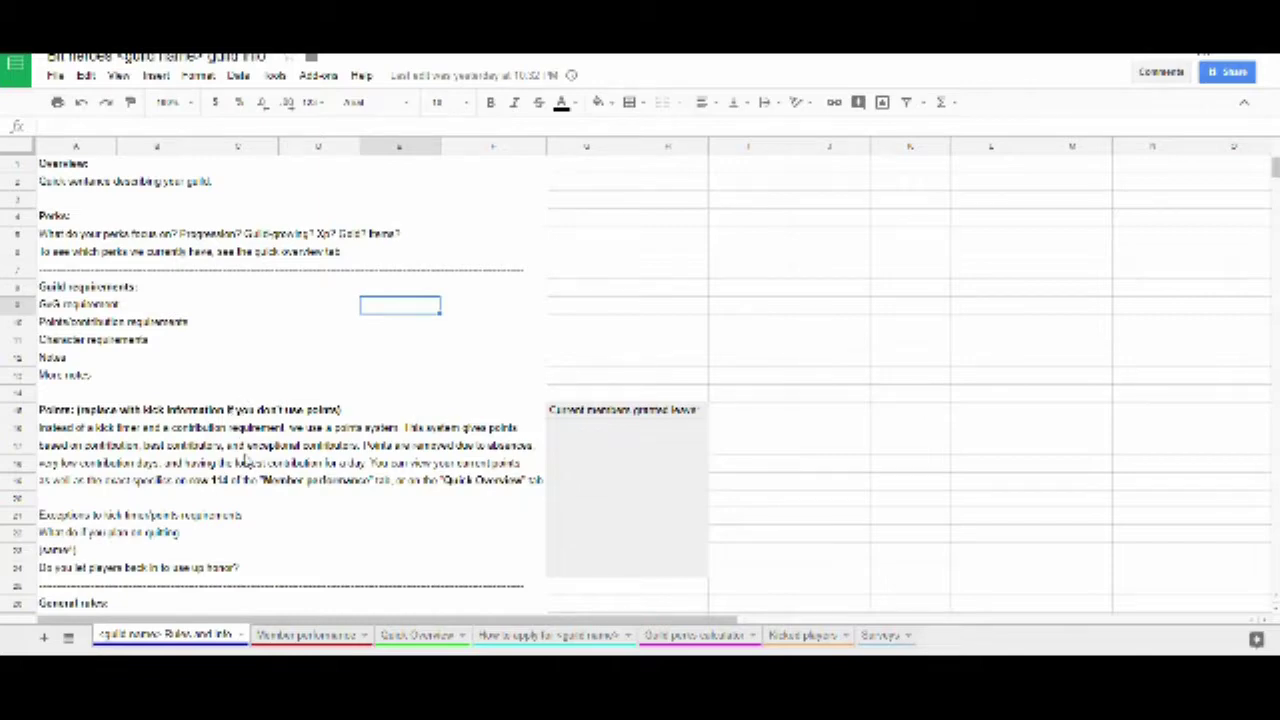
scroll(363, 517, "down", 3)
scroll(363, 517, "up", 3)
Step: Read the placeholder application instructions and queue section on the template's How to apply for <guild name> sheet
left_click(580, 640)
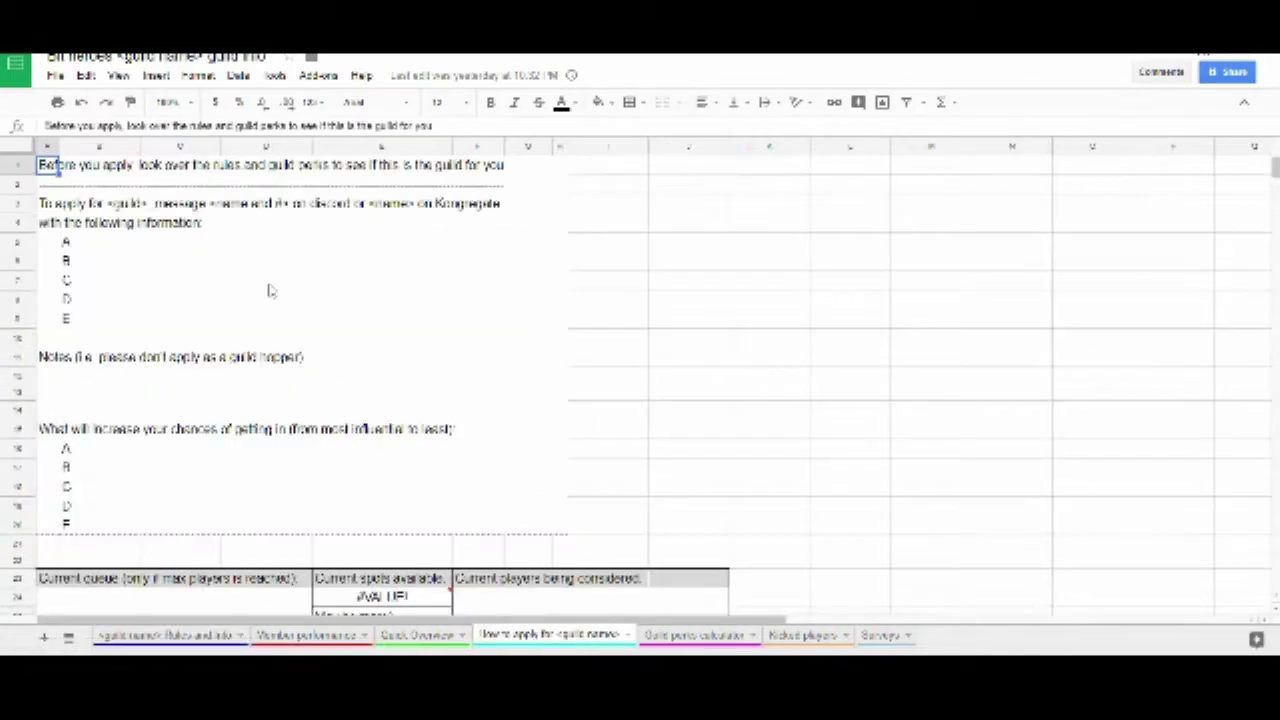
scroll(169, 288, "down", 1)
scroll(172, 307, "up", 1)
scroll(135, 460, "down", 2)
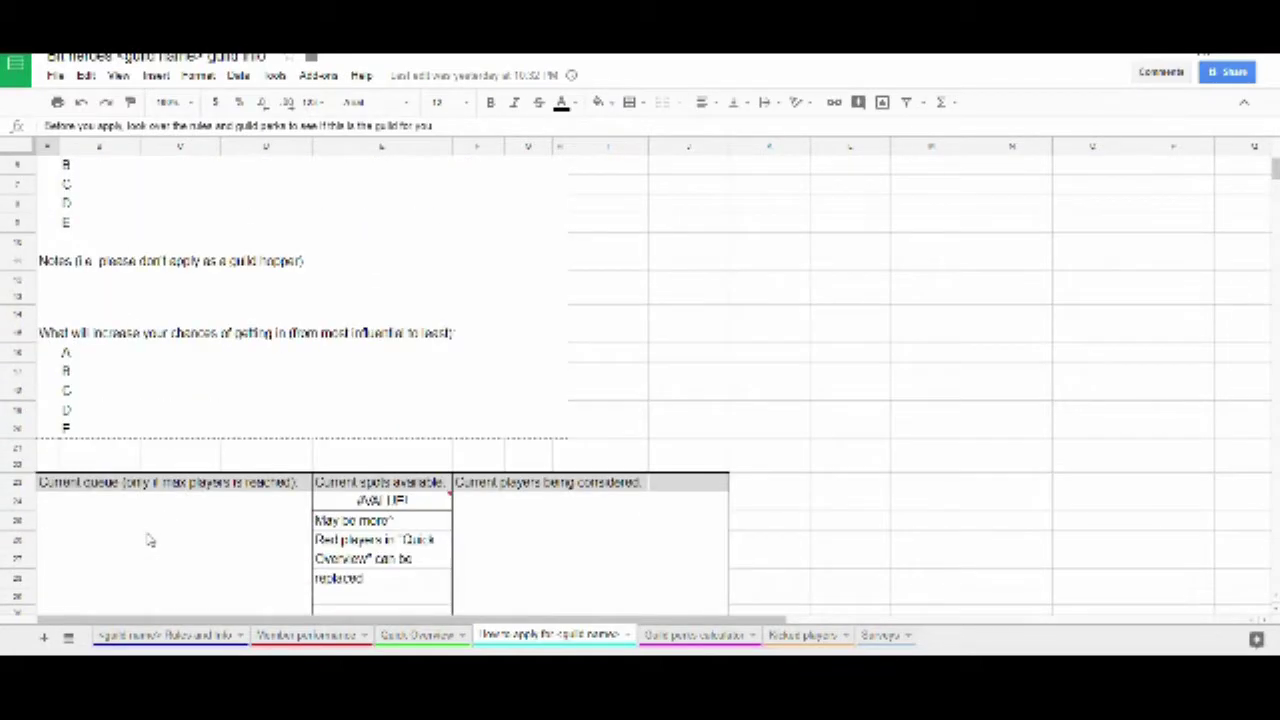
scroll(152, 535, "up", 2)
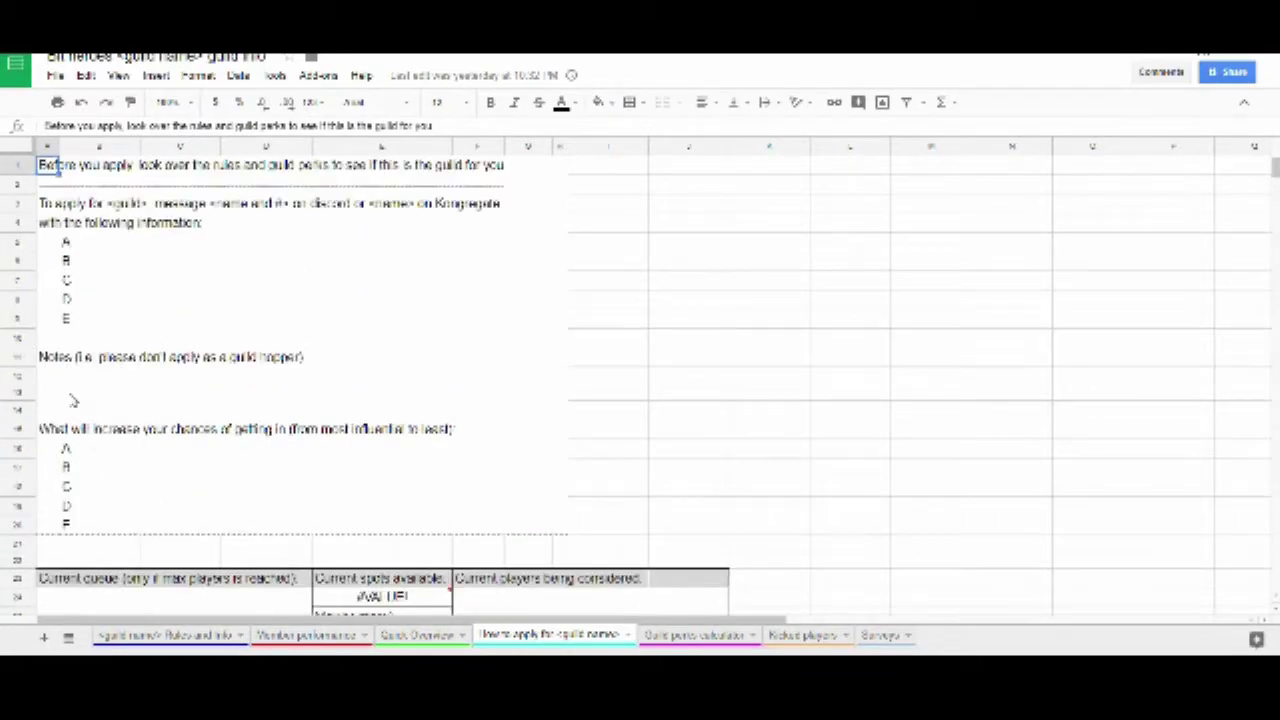
left_click(110, 172)
left_click(85, 206)
left_click(45, 206)
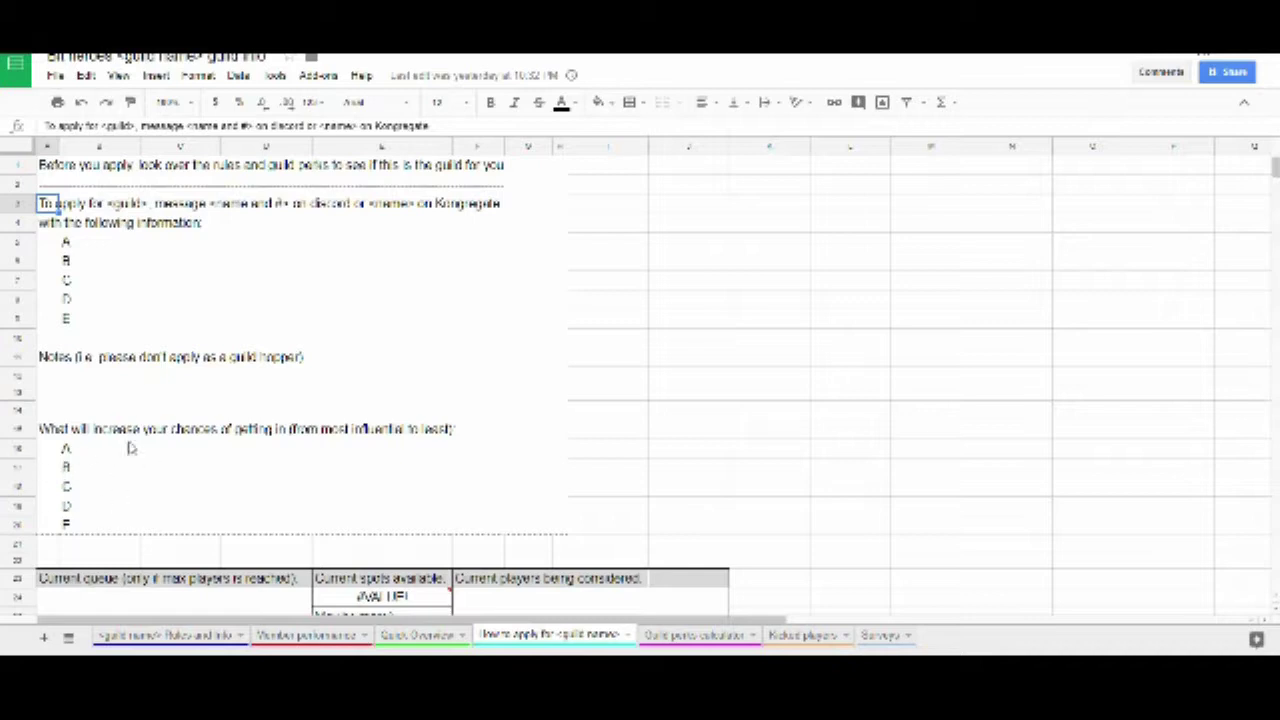
Step: Revisit the template's Rules and Info and How to apply sheets, and view its Quick Overview sheet
left_click(182, 648)
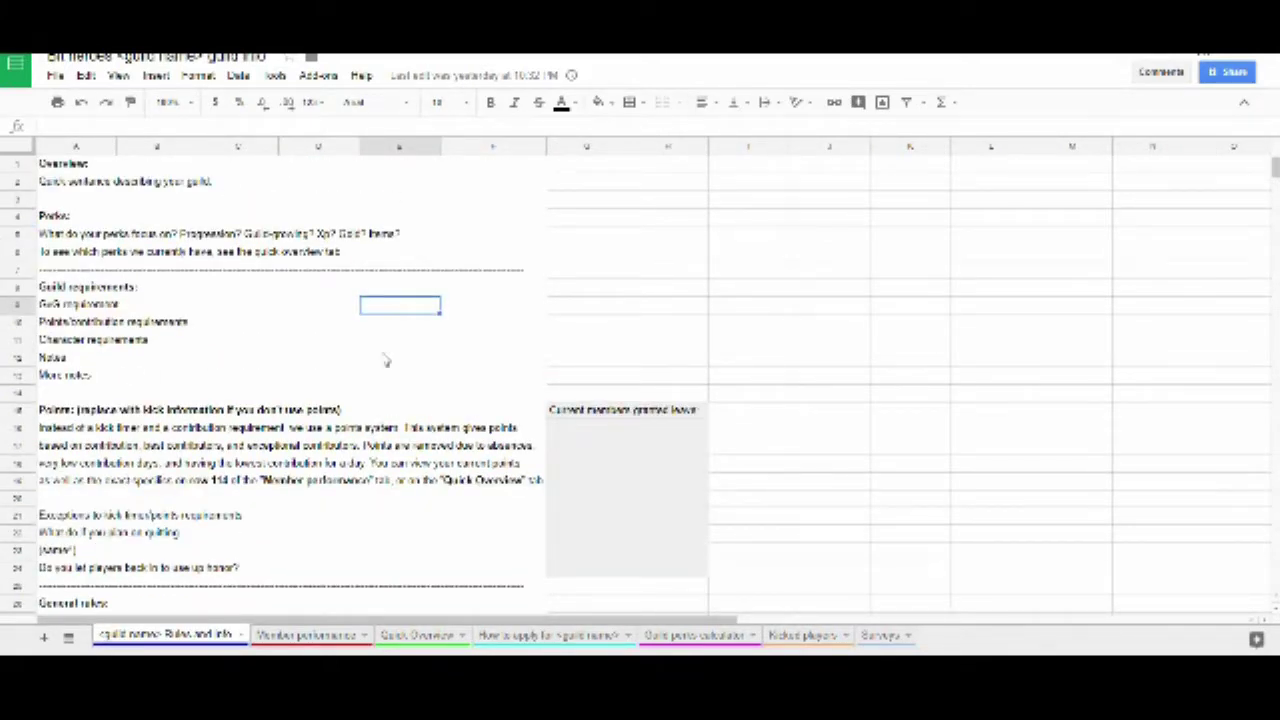
left_click(553, 636)
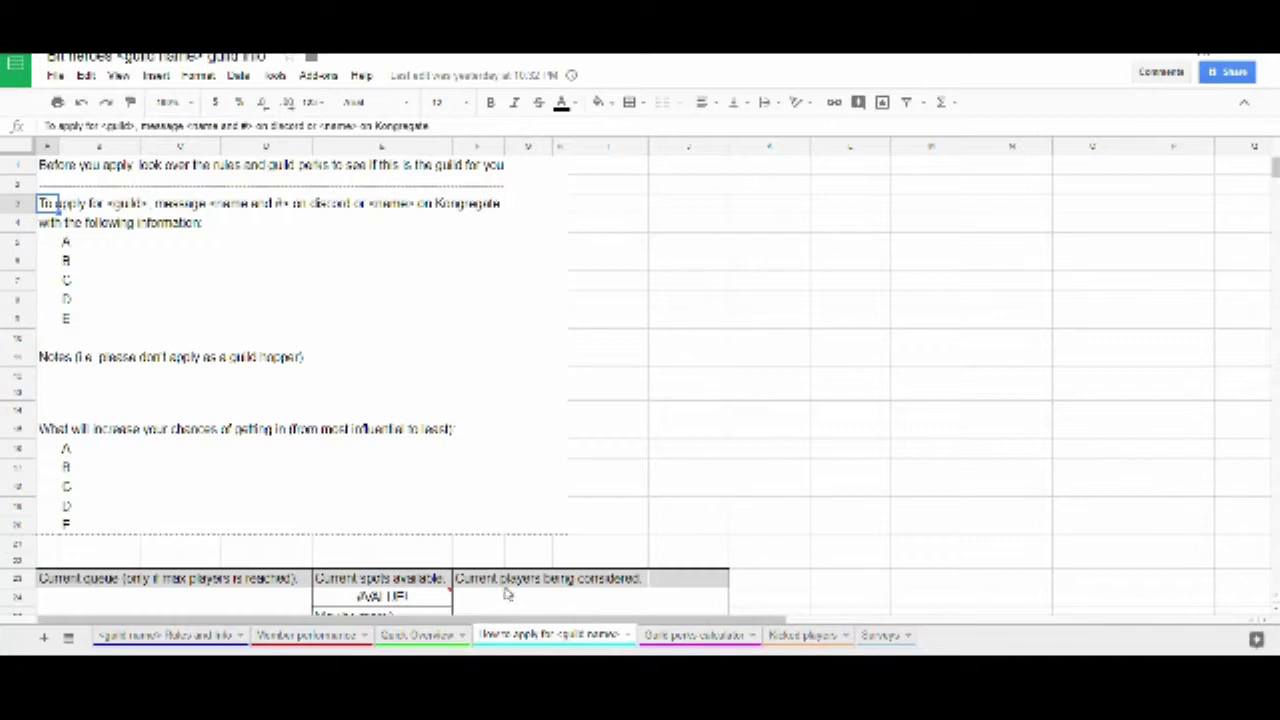
left_click(436, 636)
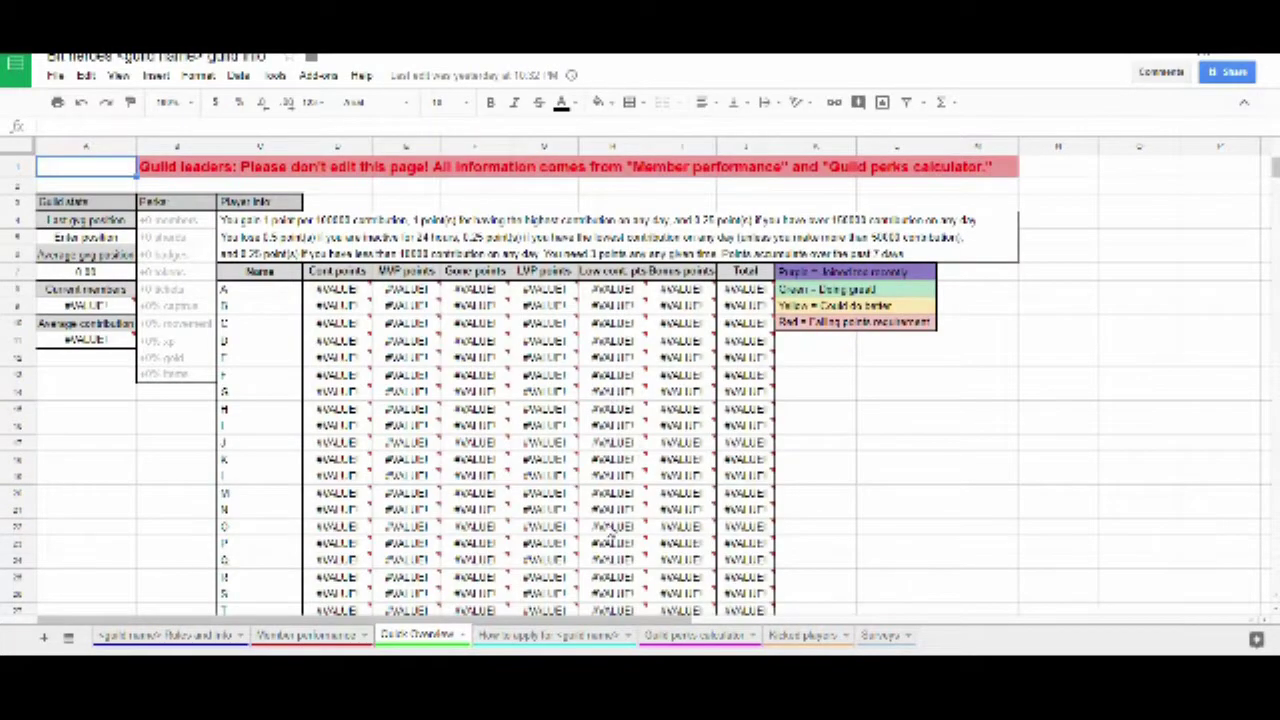
Step: Inspect the formula in the Current spots available cell on the How to apply for <guild name> sheet
left_click(574, 638)
scroll(337, 366, "down", 3)
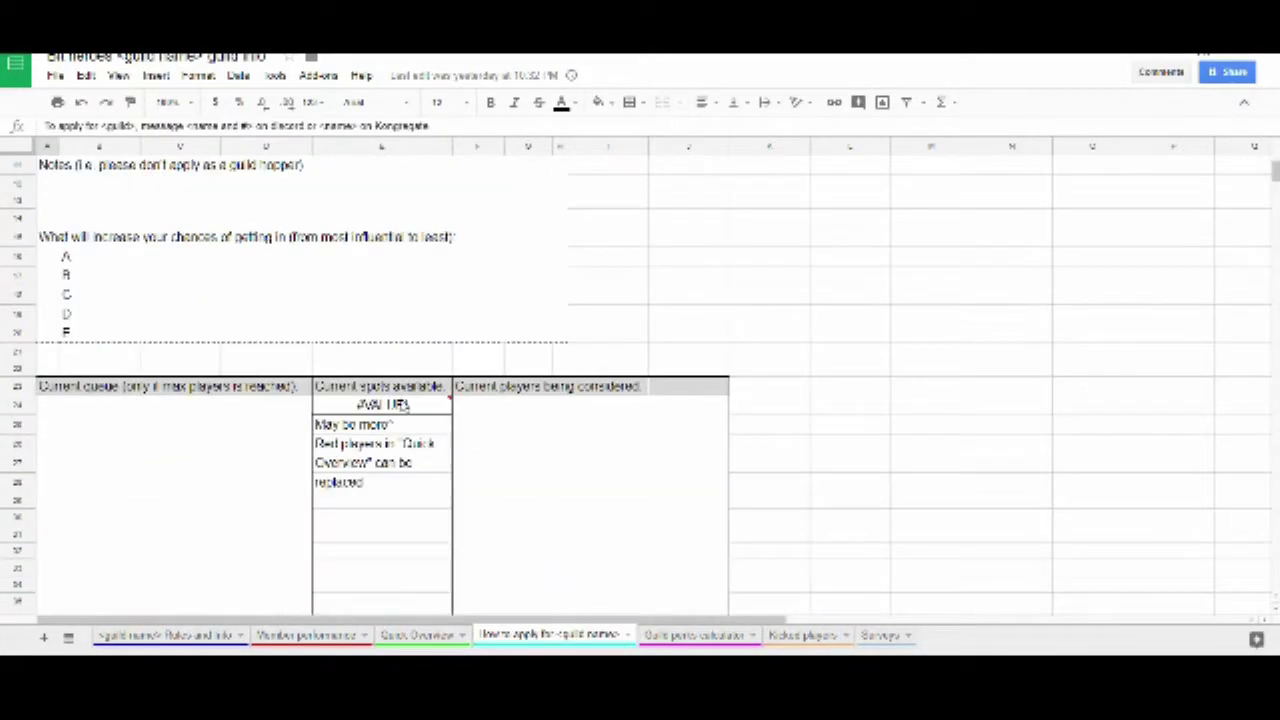
left_click(403, 405)
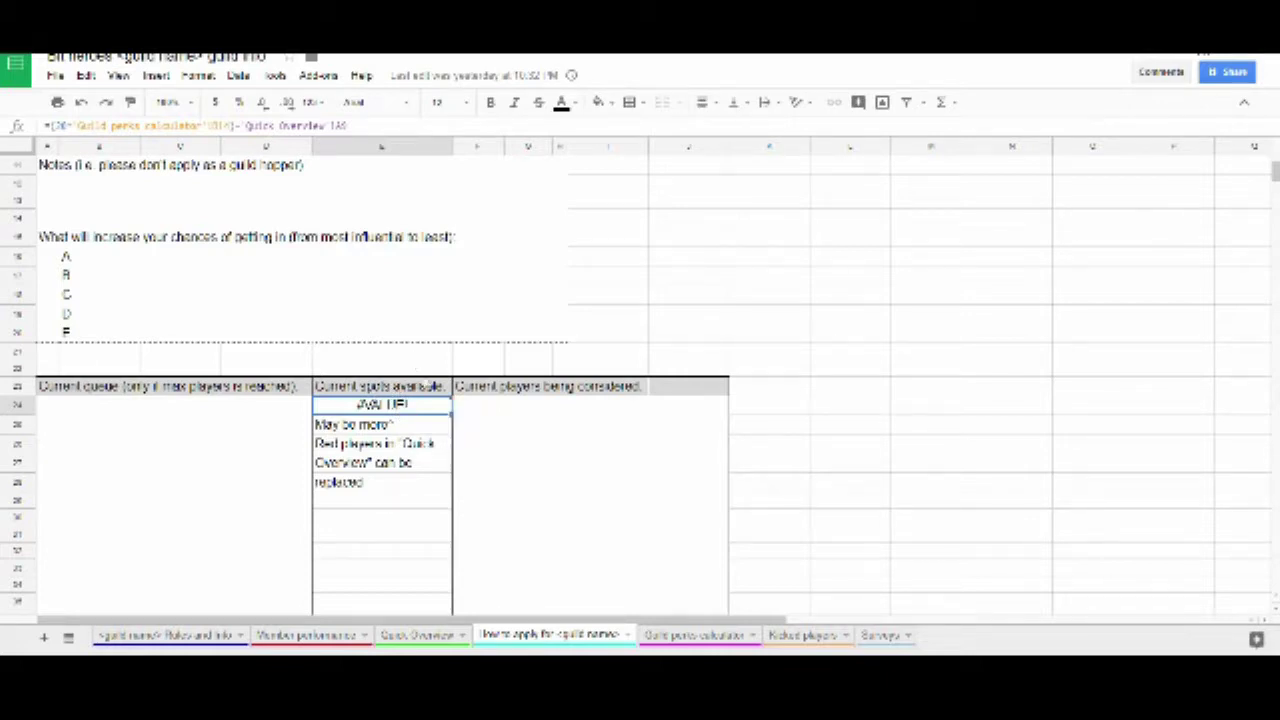
mouse_move(368, 410)
scroll(419, 475, "up", 4)
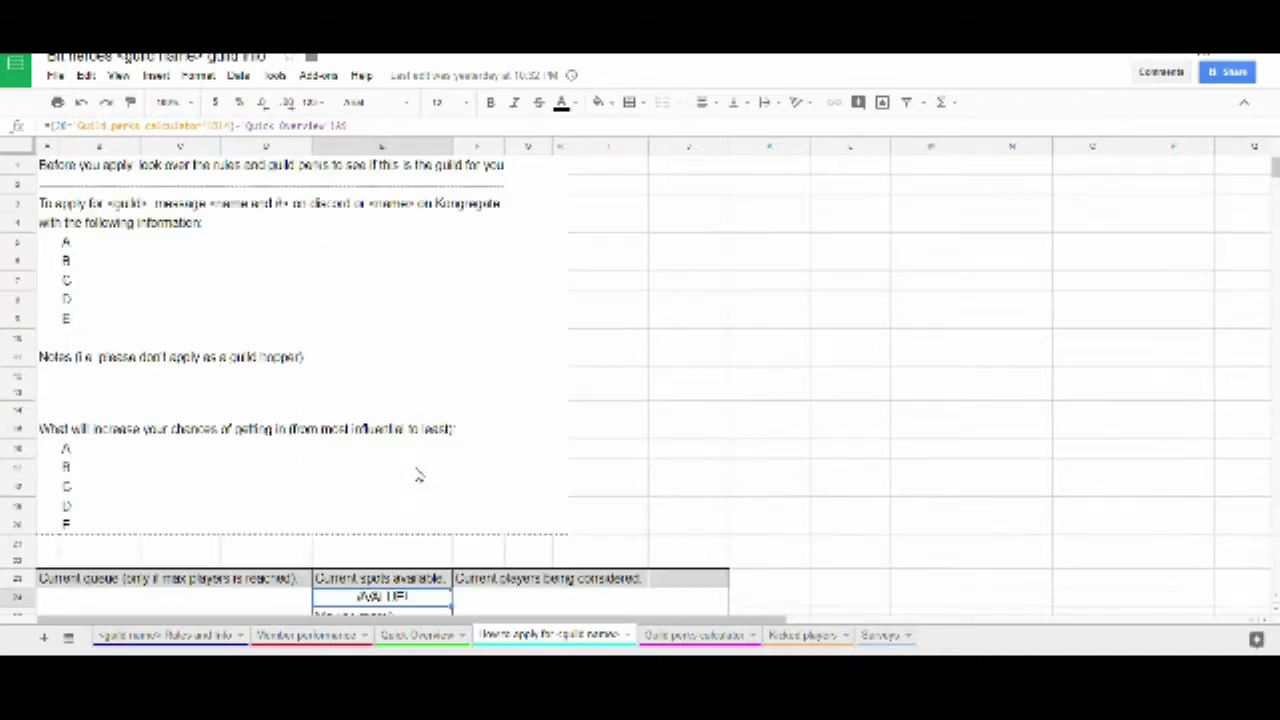
scroll(419, 475, "down", 4)
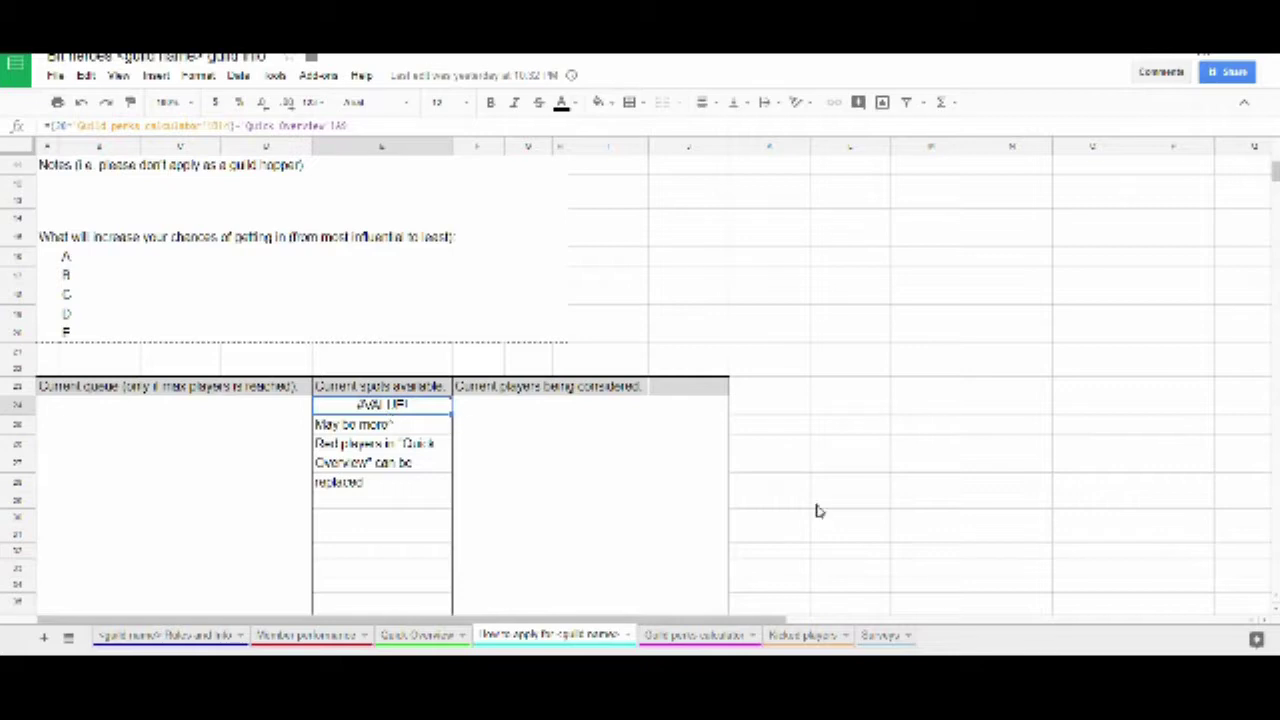
Step: On the template's Guild perks calculator sheet, set the current level of the Guild Members perk to 1
left_click(698, 636)
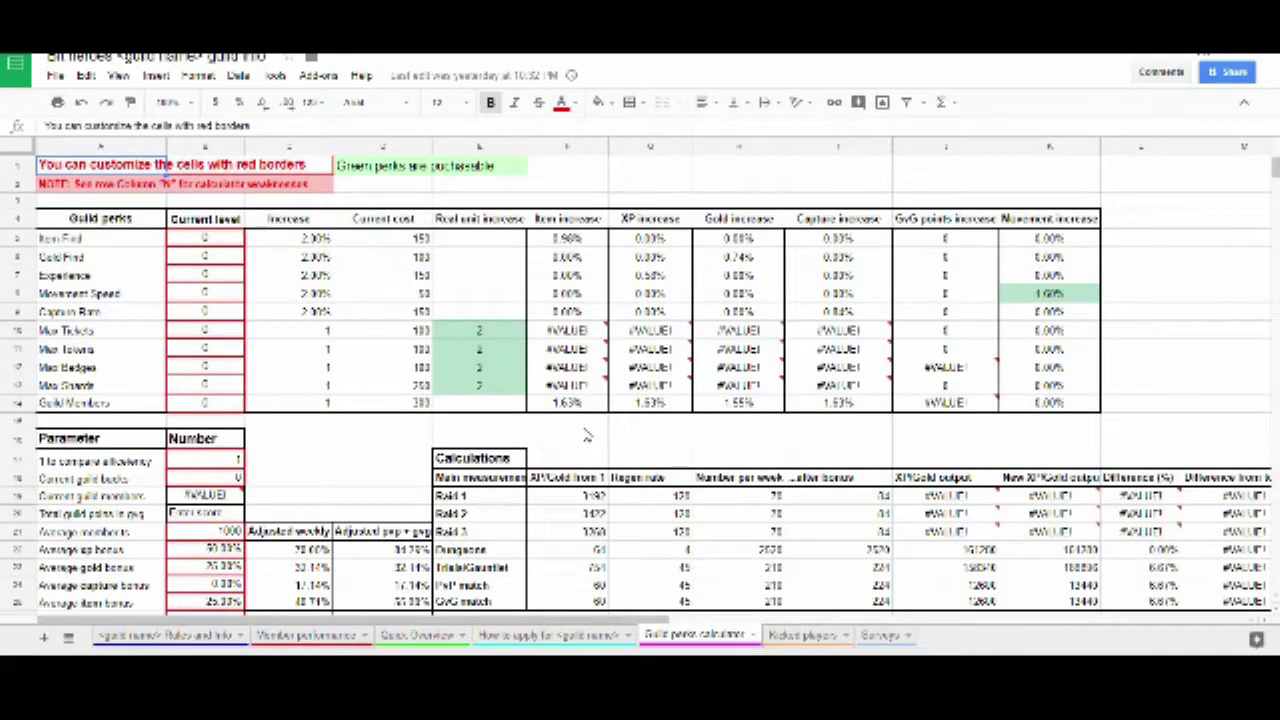
scroll(557, 441, "down", 3)
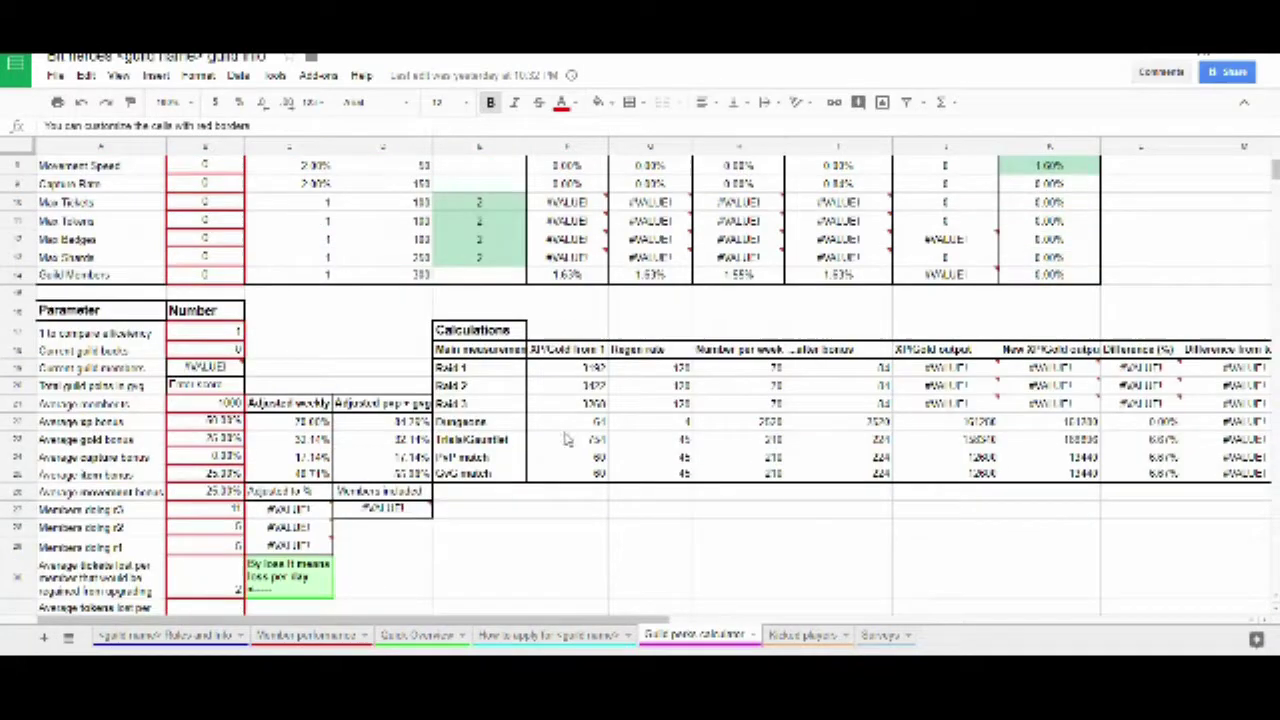
scroll(557, 441, "up", 3)
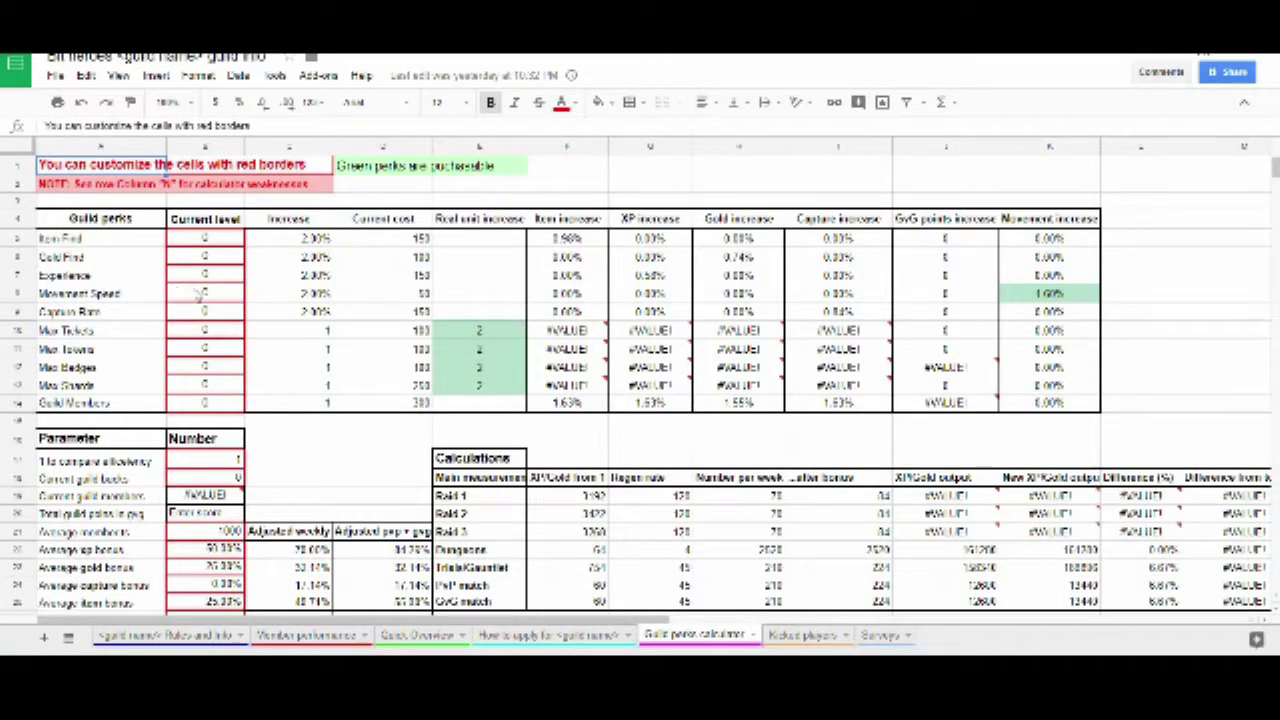
scroll(243, 255, "down", 1)
scroll(243, 270, "up", 1)
left_click(215, 406)
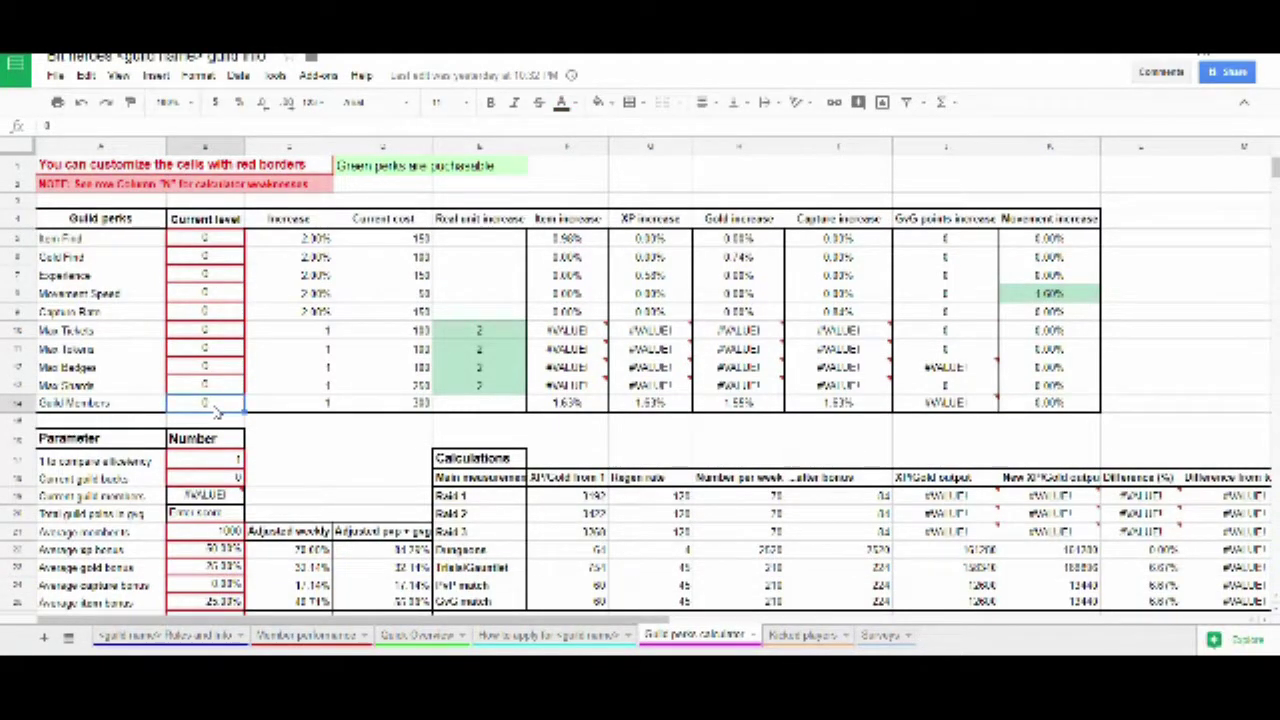
type("1")
key("Up")
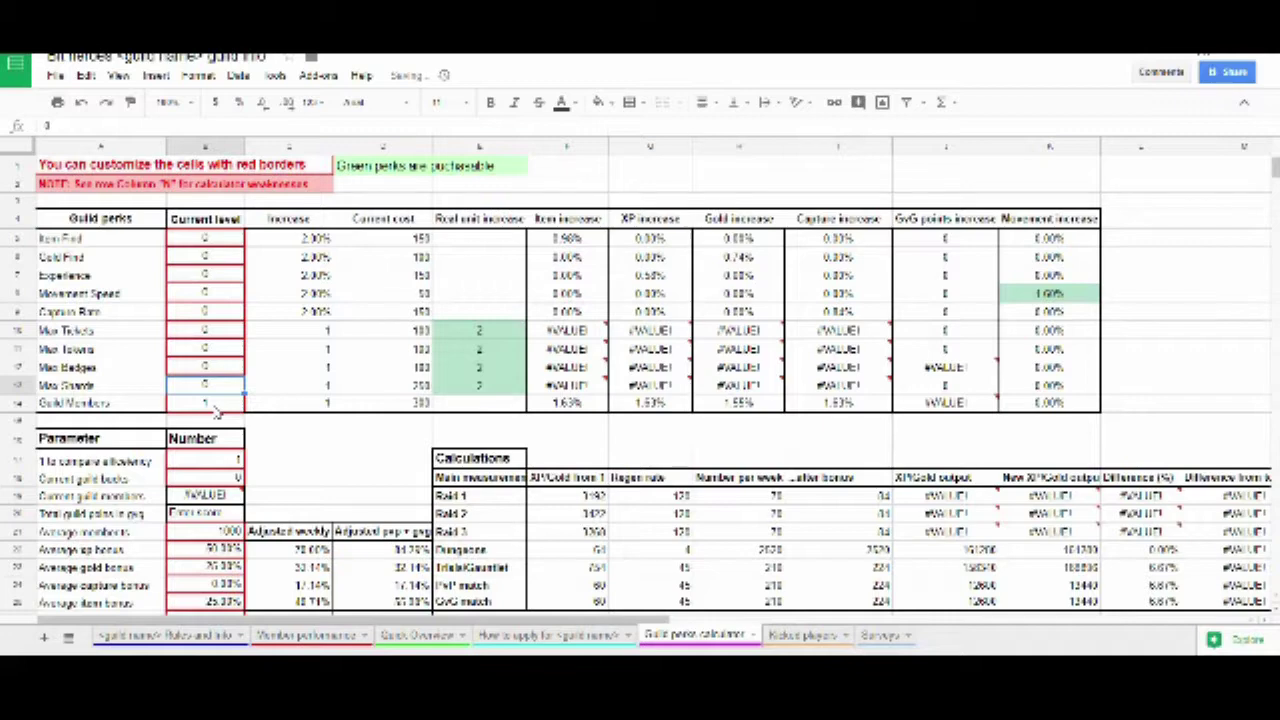
Step: Set the current level of the Max Shards perk to 2
type("2")
key("Up")
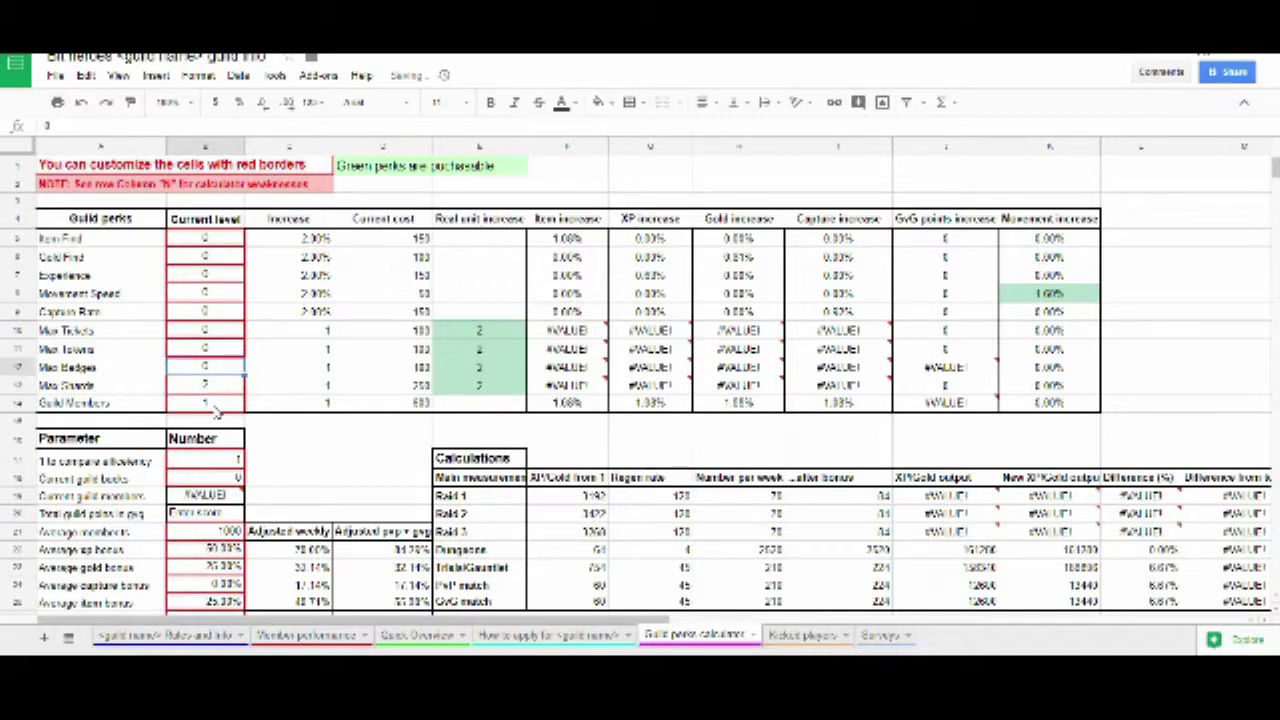
Step: Go through the red-bordered parameter values below the perks table and return to the top of the Guild perks calculator sheet
key("Down")
key("Down")
key("Down")
key("Down")
key("Down")
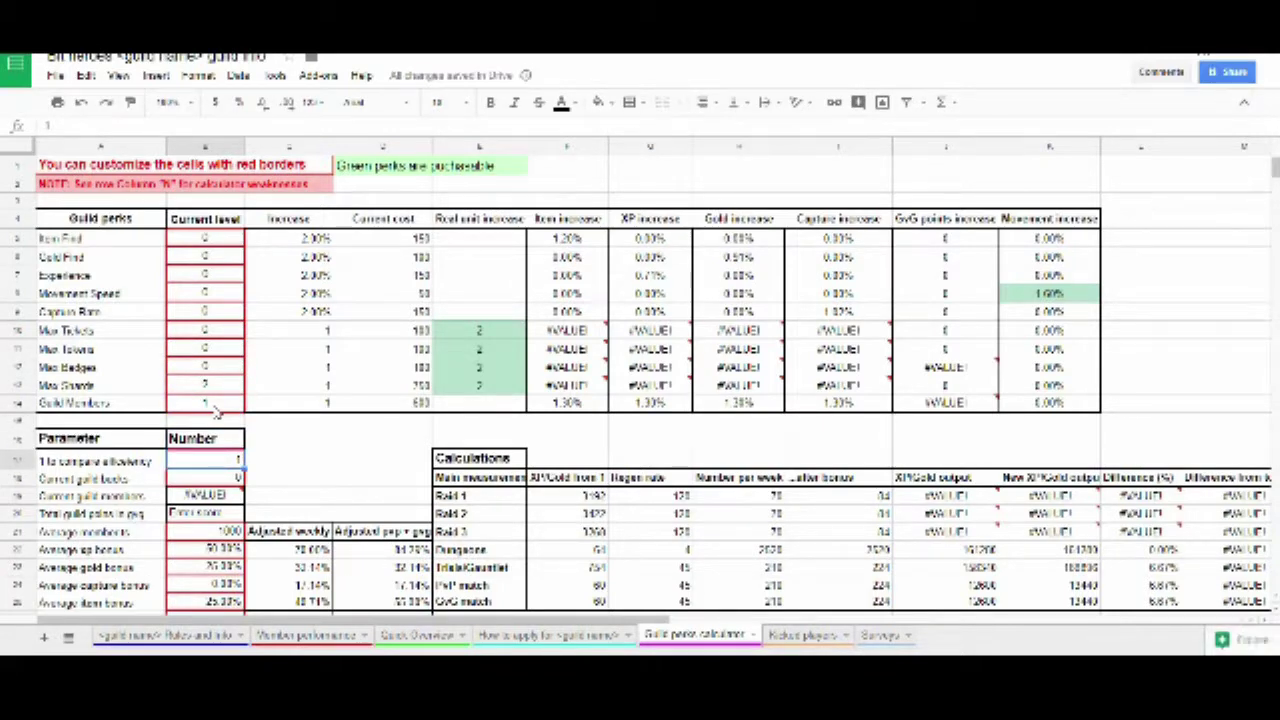
key("Down")
key("Down")
key("Down")
key("Down")
key("Down")
key("Down")
key("Down")
key("Down")
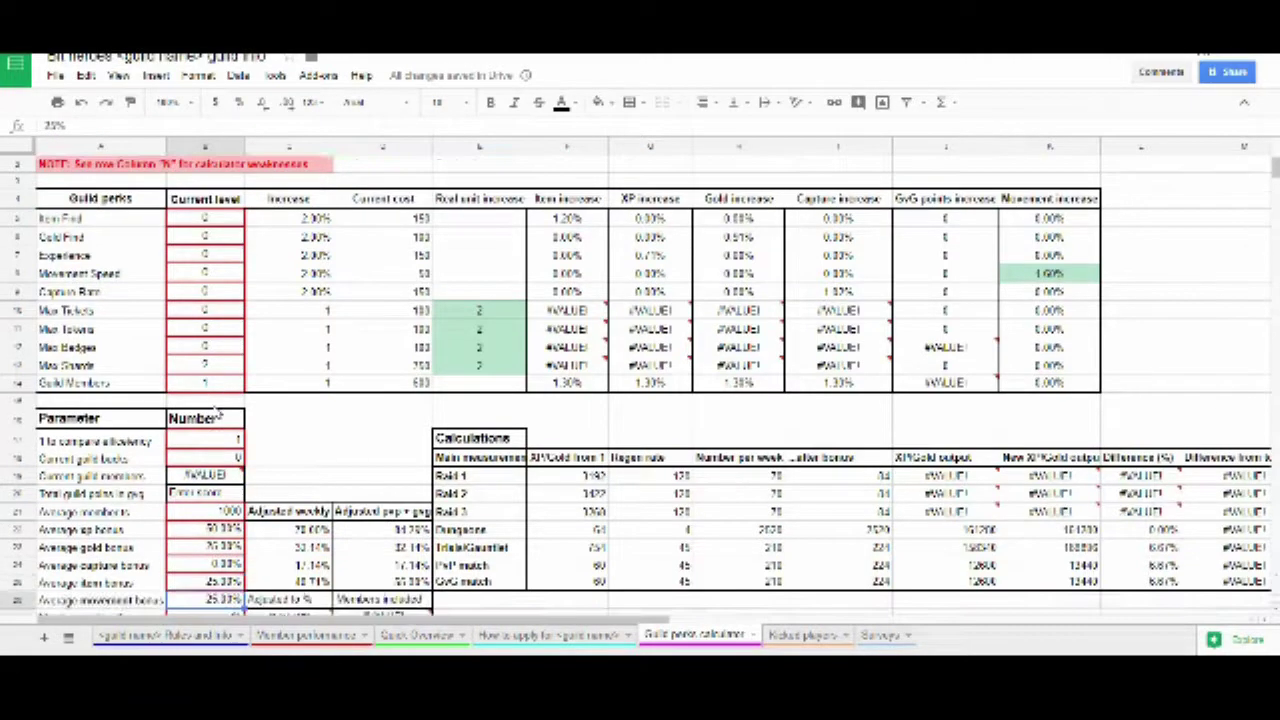
key("Down")
key("Down")
key("Down")
key("Up")
key("Up")
key("Up")
key("Up")
key("Up")
key("Up")
key("Up")
key("Up")
key("Up")
key("Up")
key("Up")
key("Up")
key("Up")
key("Up")
key("Up")
key("Up")
key("Up")
key("Up")
key("Up")
key("Up")
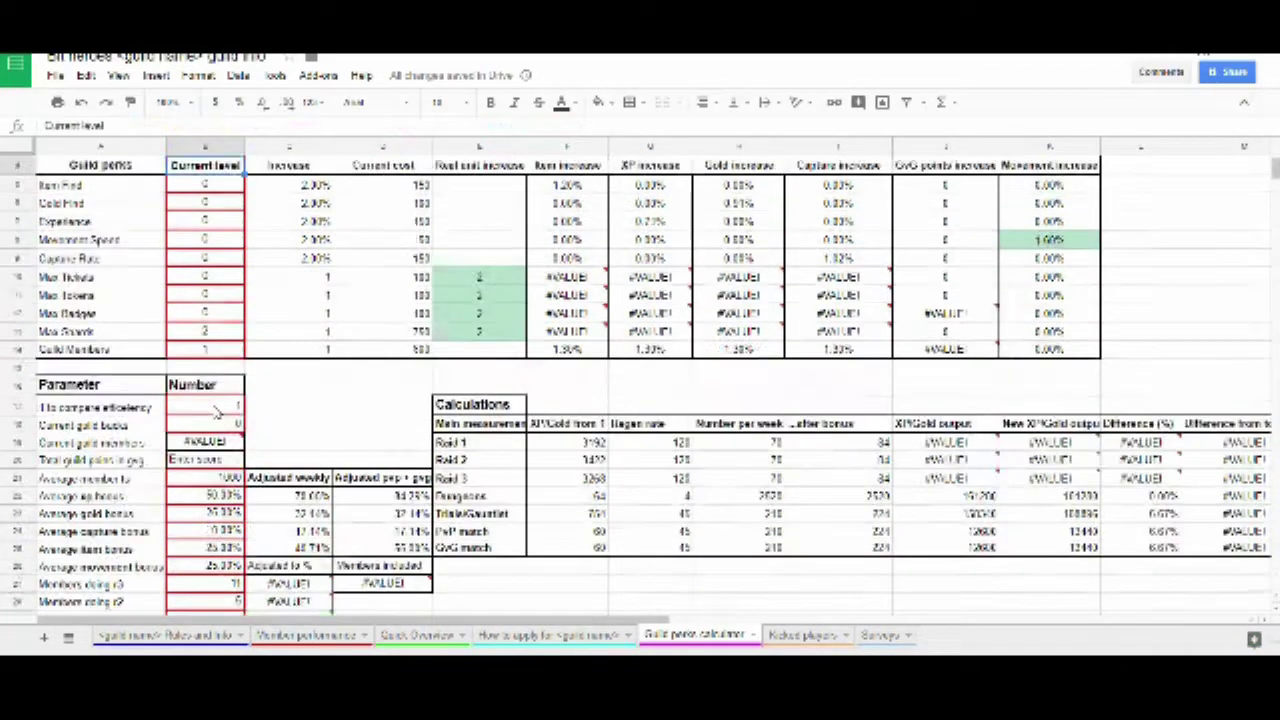
key("Up")
key("Up")
key("Up")
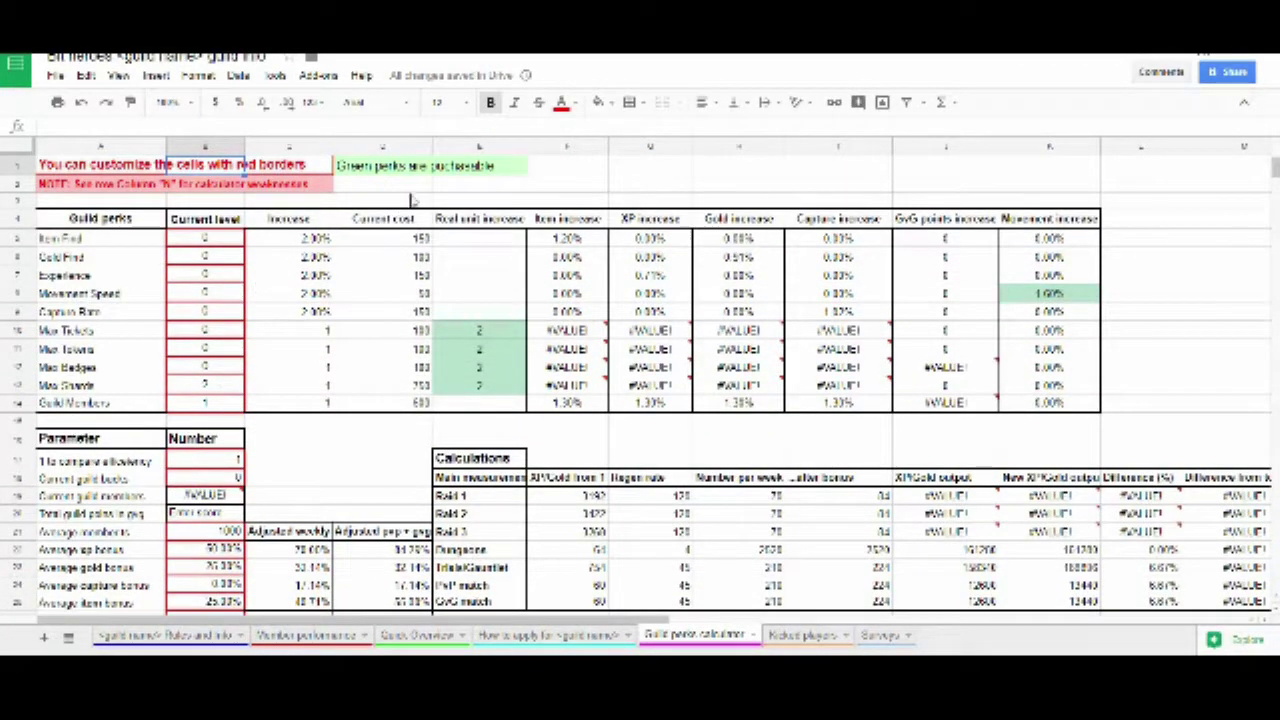
left_click(408, 189)
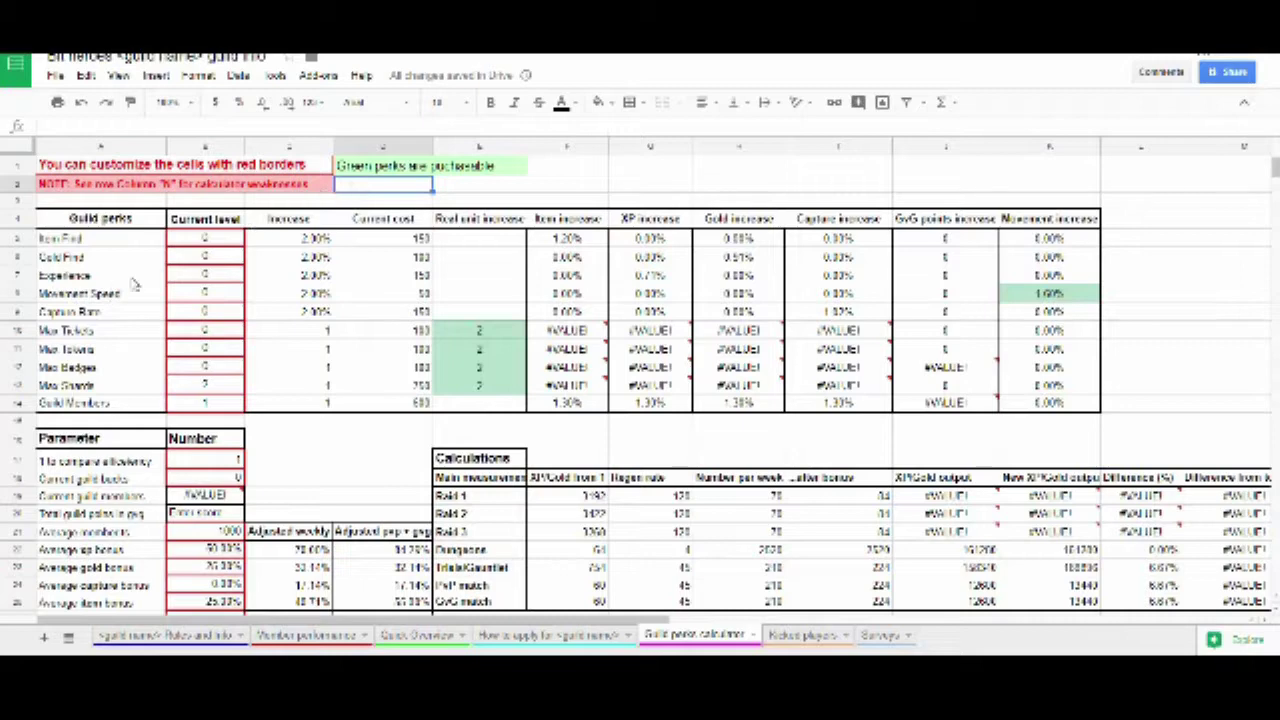
Step: Examine the perks' current level cells and the cost and increase figures from Gold Find to Guild Members
left_click(198, 245)
left_click(201, 257)
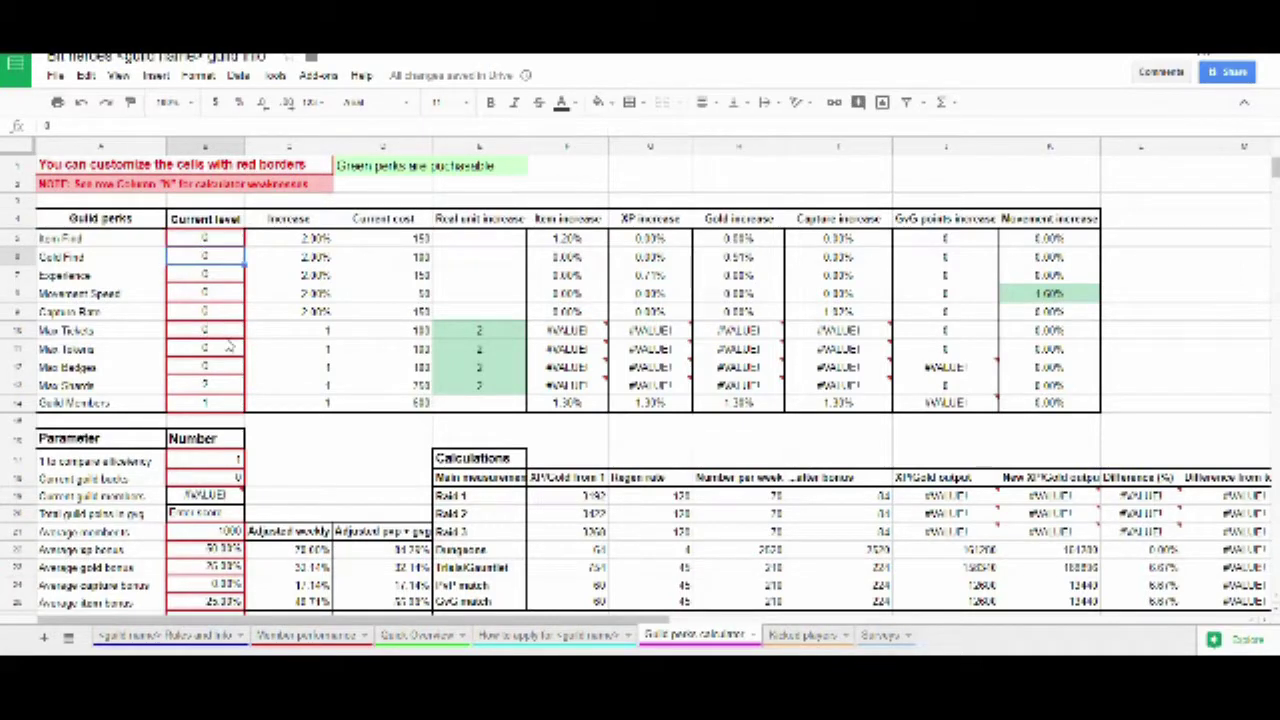
left_click(231, 292)
left_click(201, 331)
left_click(224, 369)
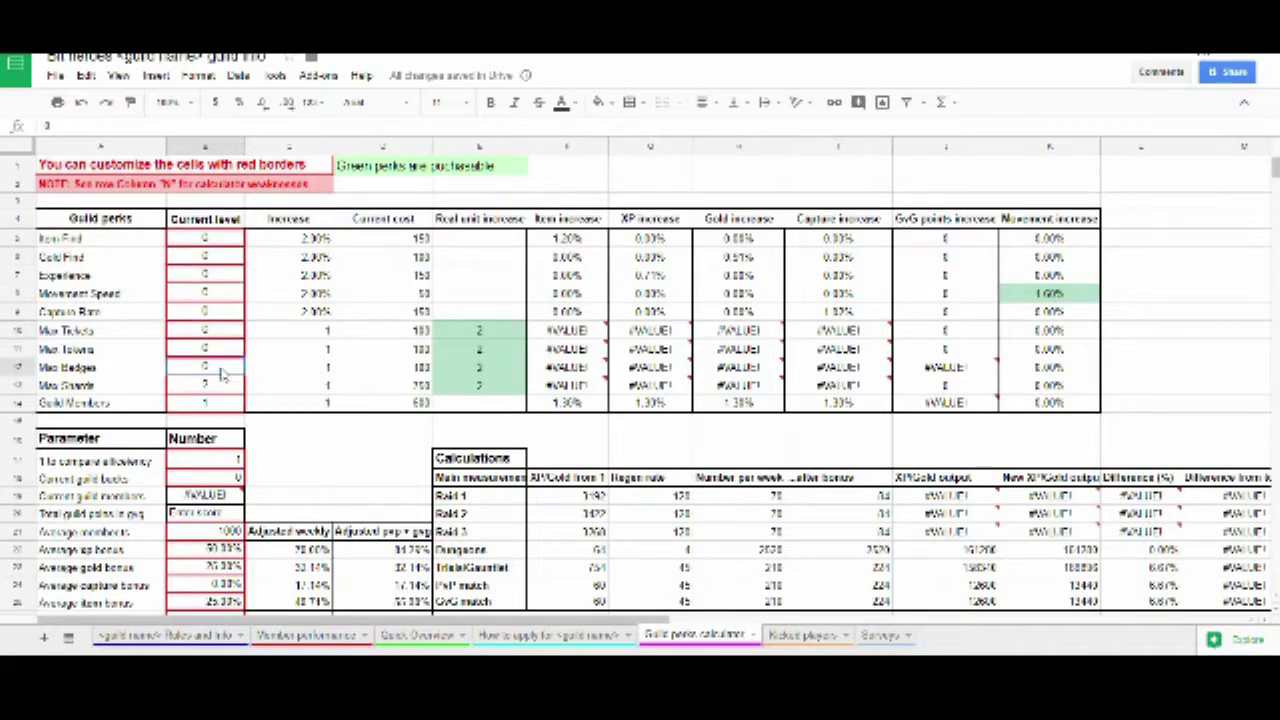
left_click(221, 332)
left_click(224, 294)
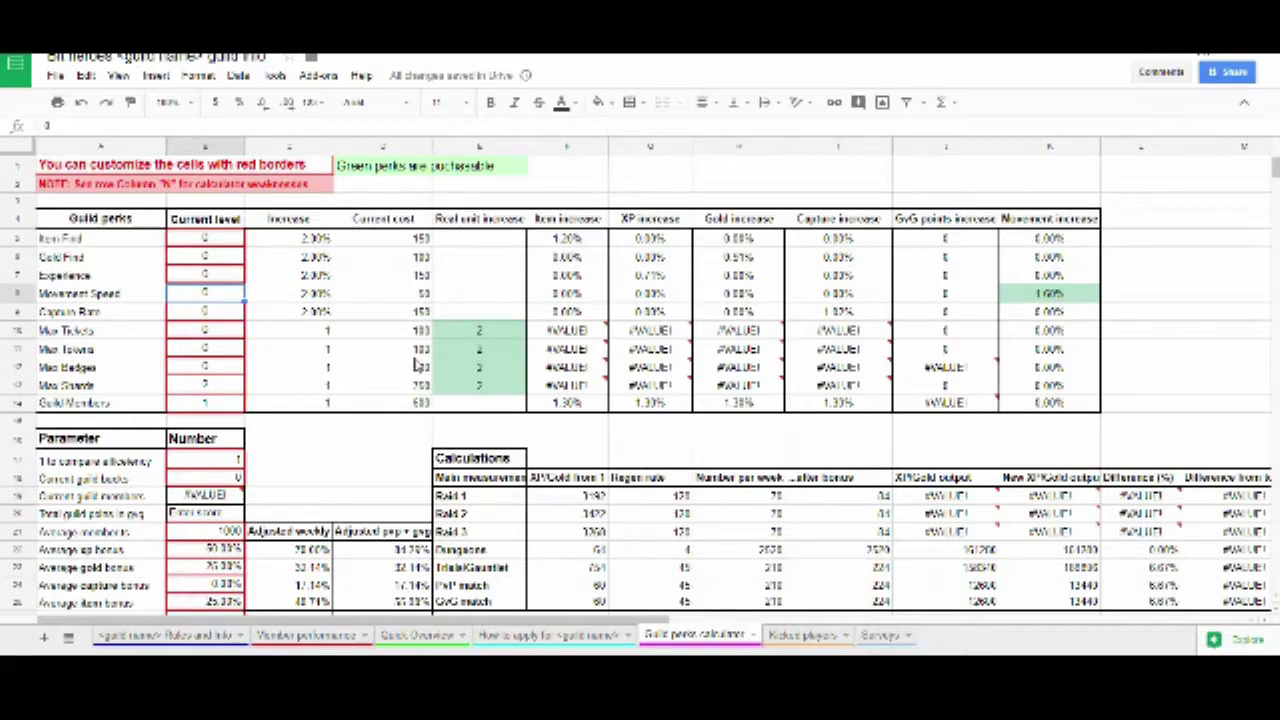
left_click_drag(380, 257, 784, 400)
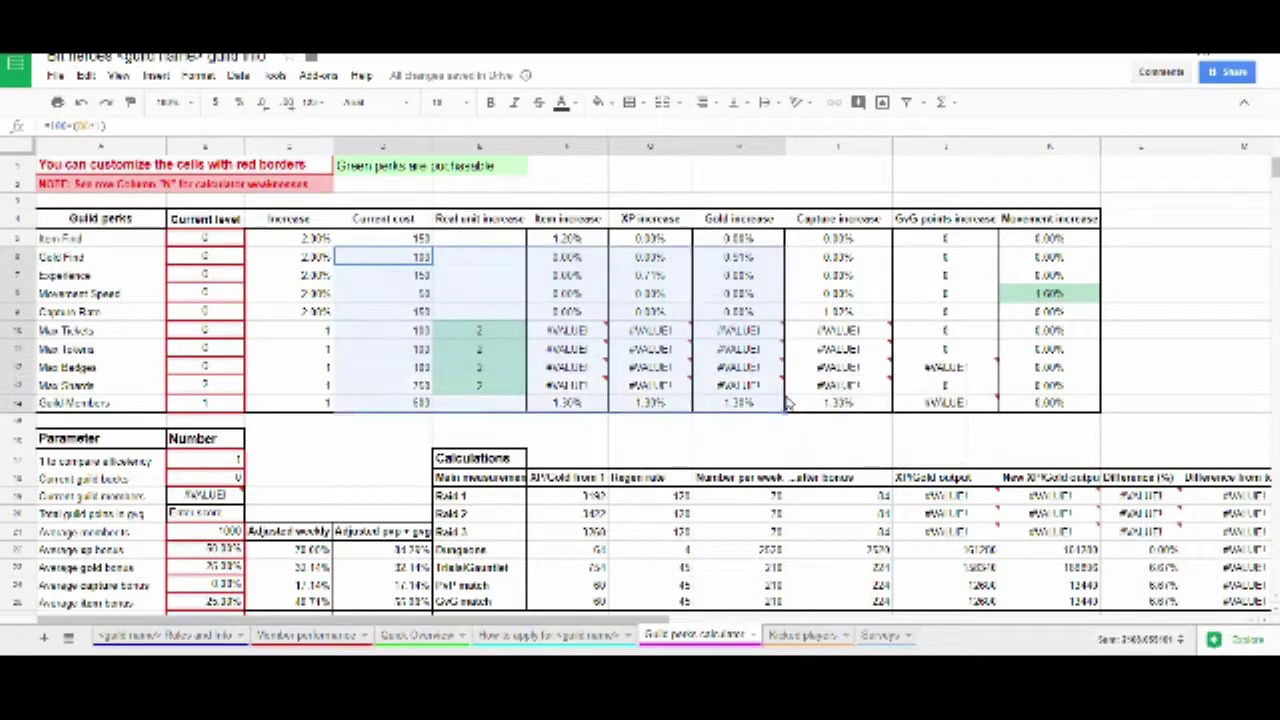
left_click(504, 284)
left_click(211, 276)
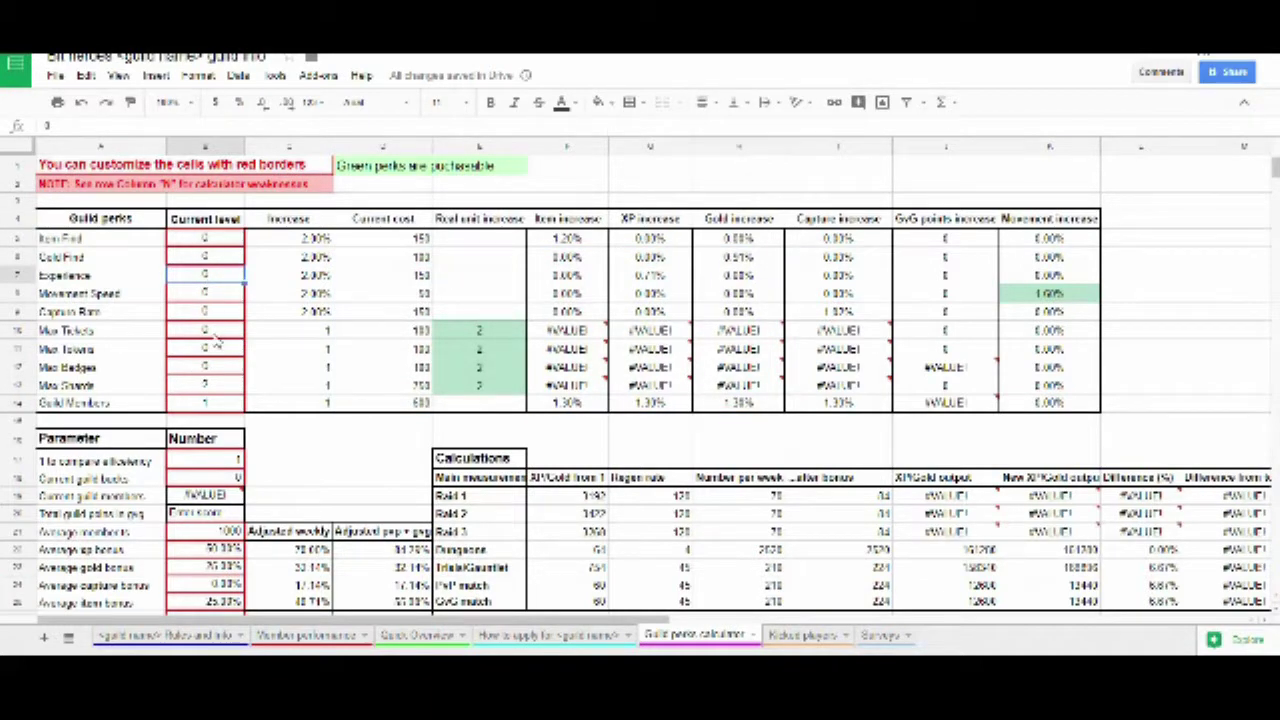
Step: Reset the current levels of the Max Shards and Guild Members perks to 0
left_click(205, 385)
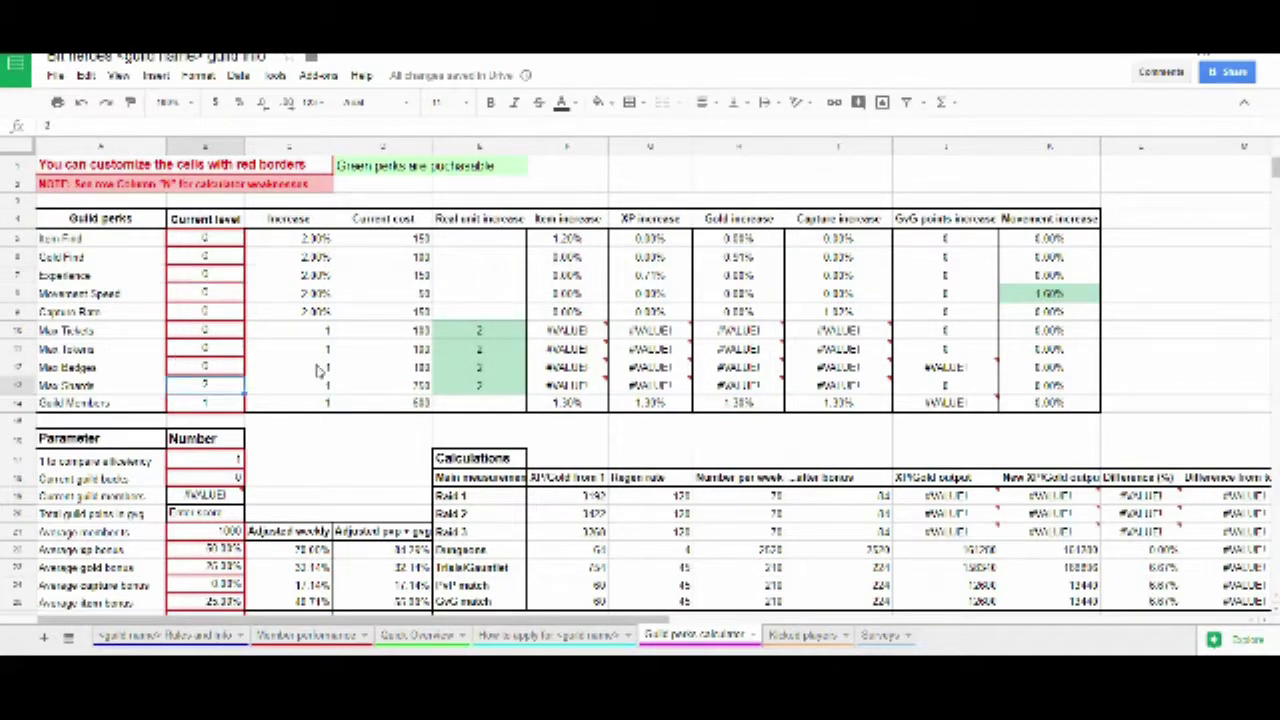
type("0")
key("Return")
type("0")
key("Return")
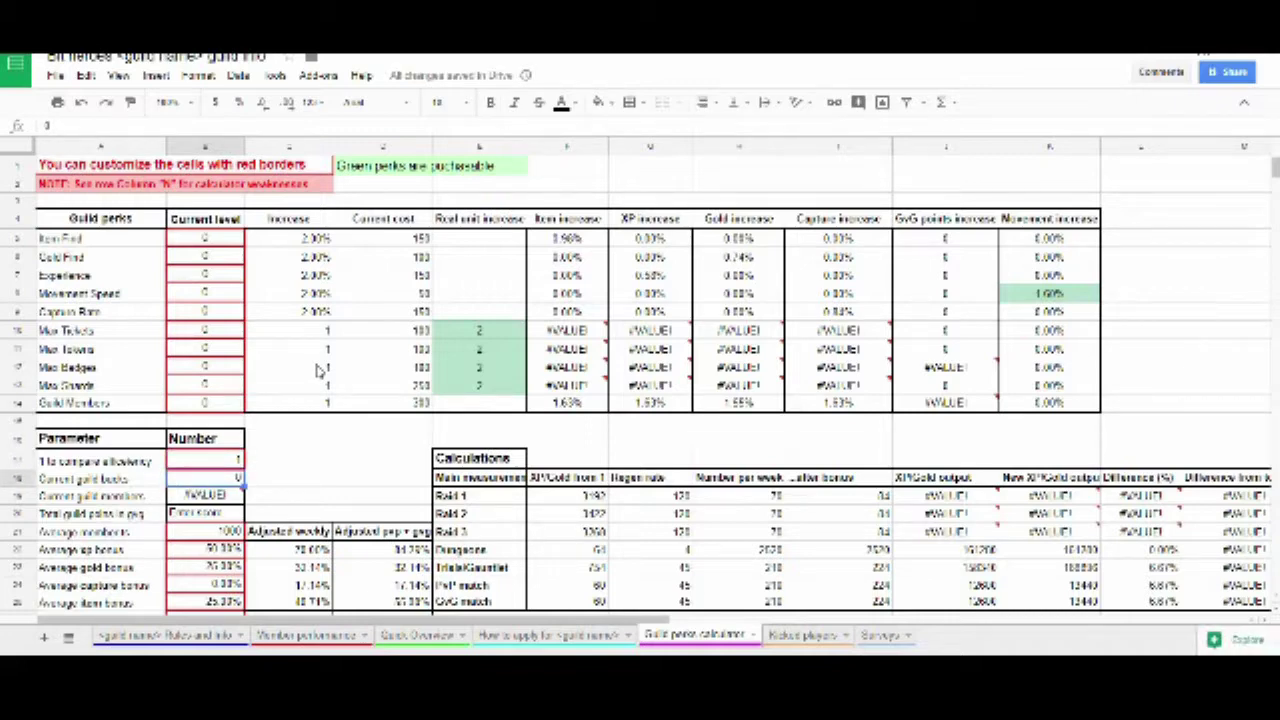
Step: Set the current guild bucks to 250 and check which perks are highlighted as purchasable
type("250")
key("Up")
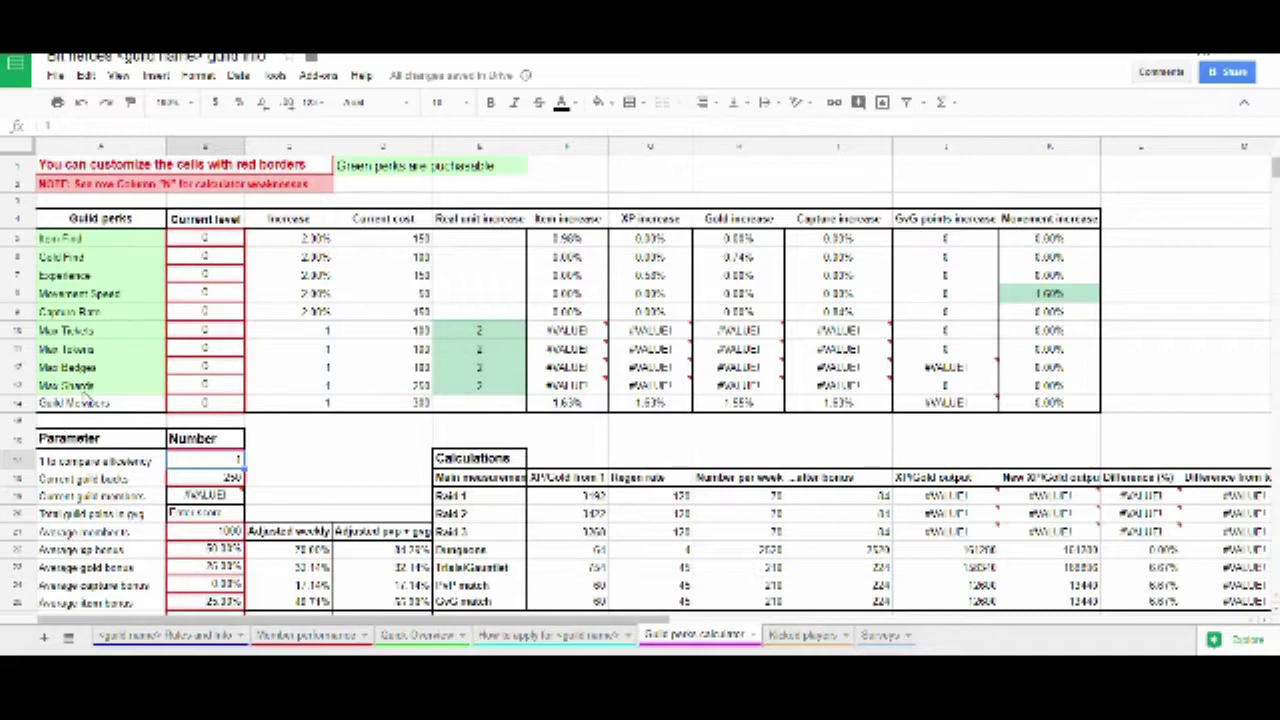
left_click_drag(85, 390, 109, 238)
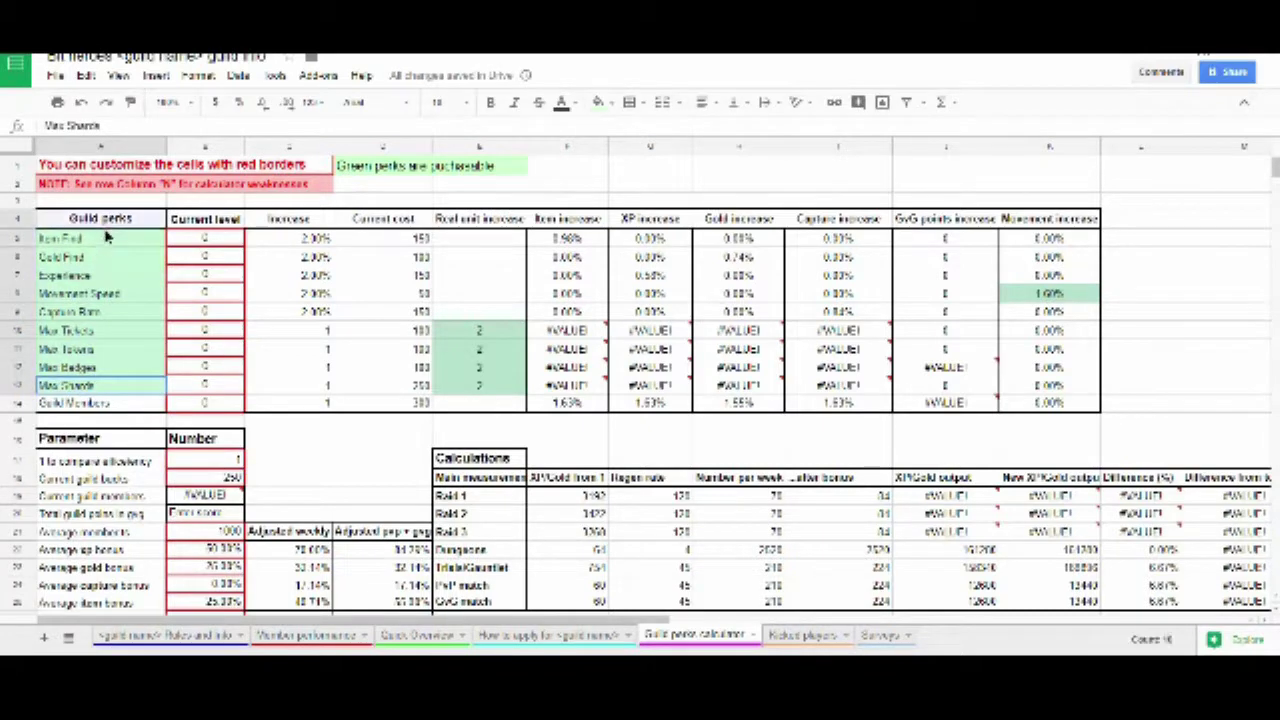
left_click(88, 402)
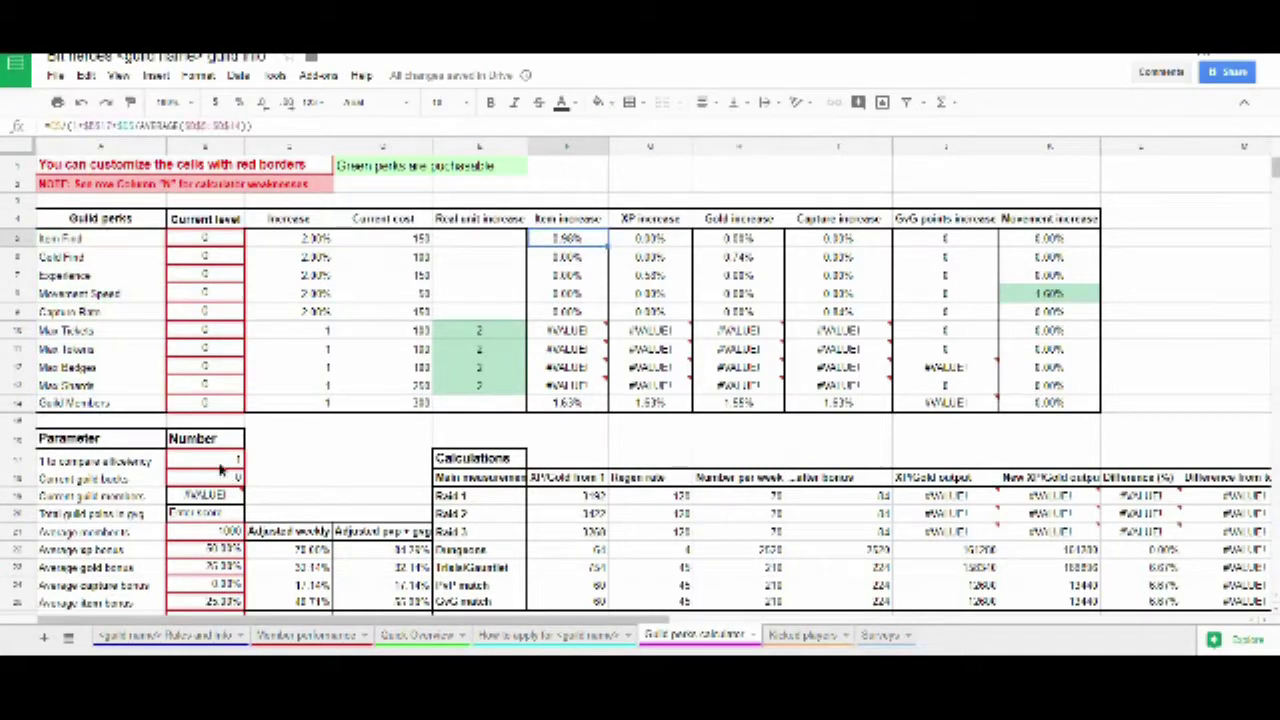
Step: Switch the 1 to compare efficiency parameter to 0 and back to 1 to compare the increase columns
left_click(220, 466)
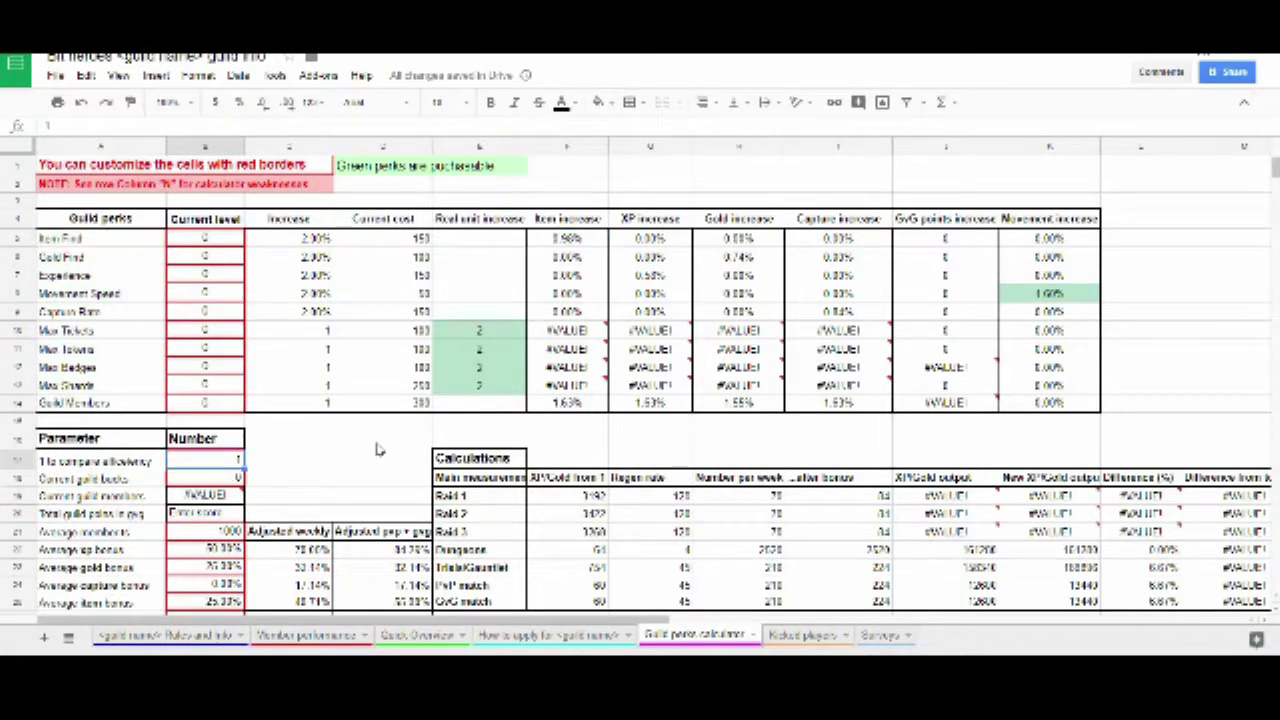
double_click(198, 463)
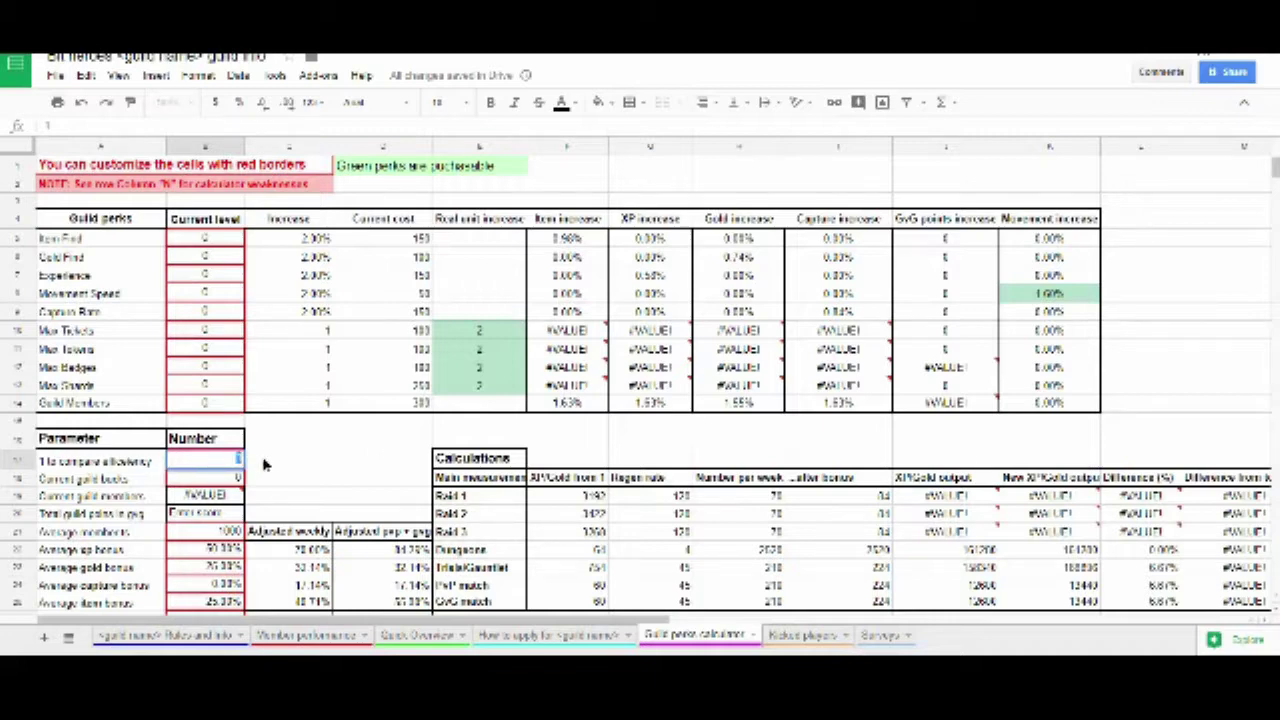
key("Return")
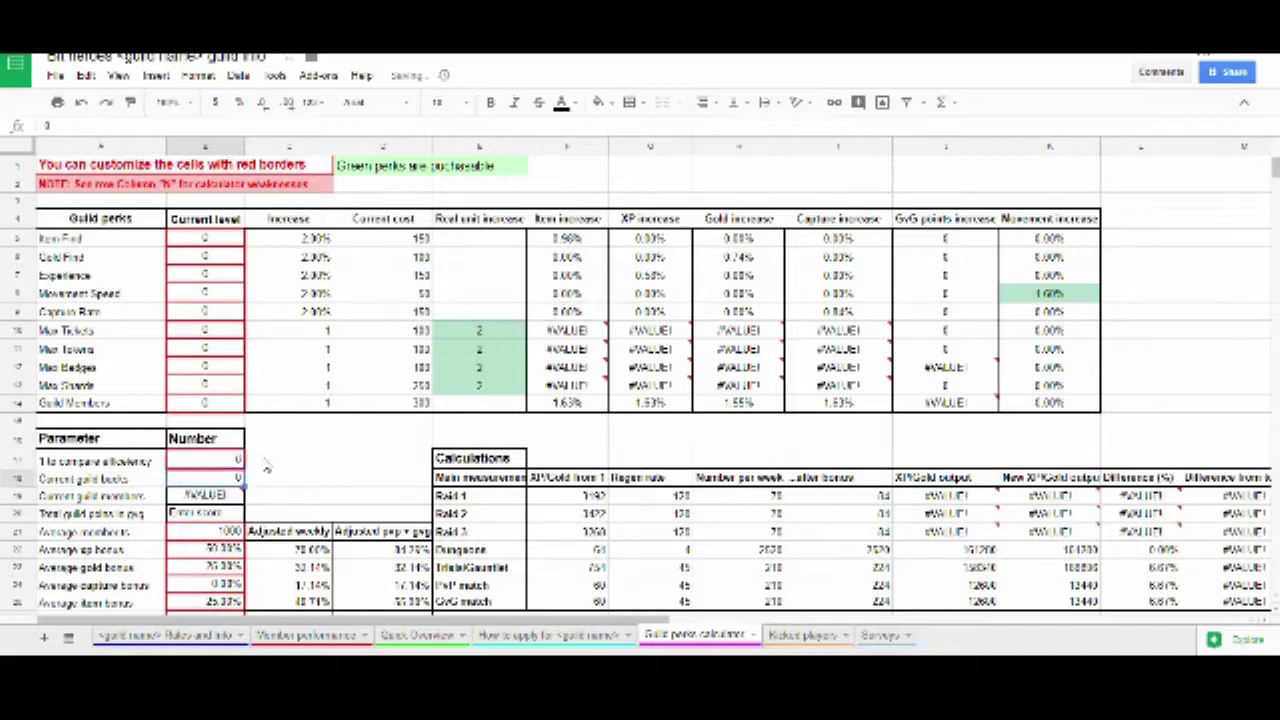
key("Up")
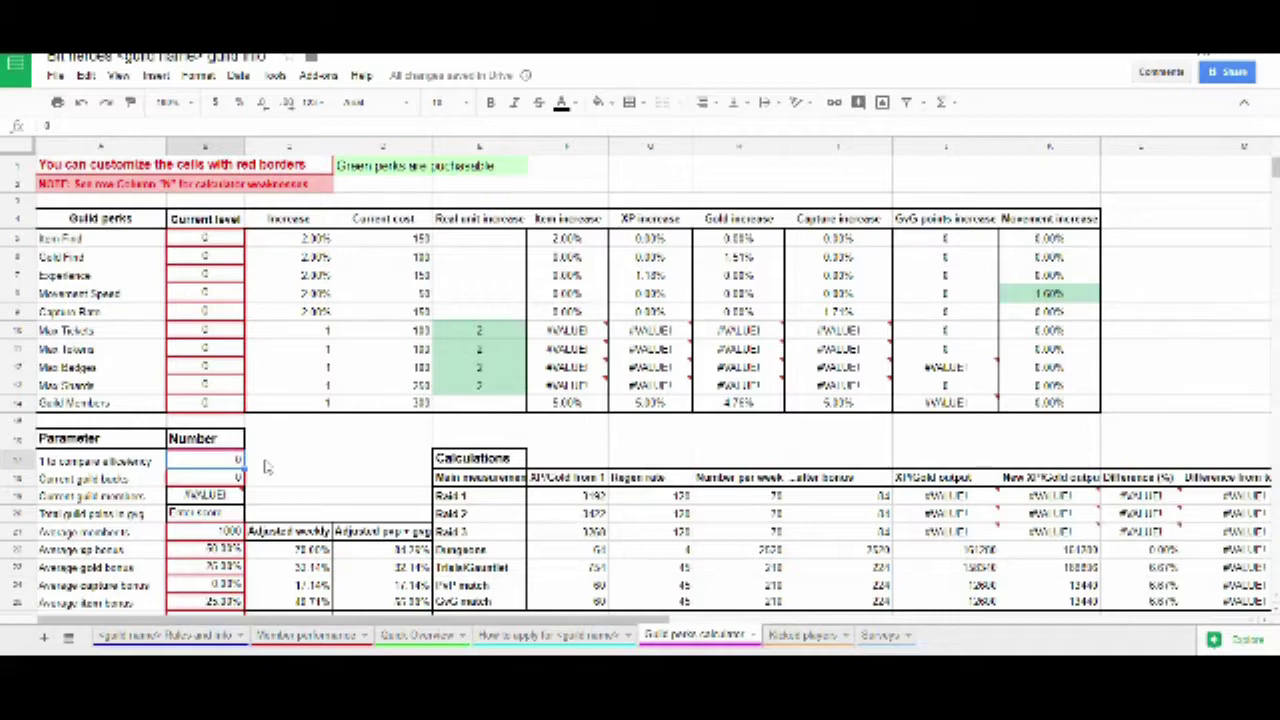
type("1")
key("Return")
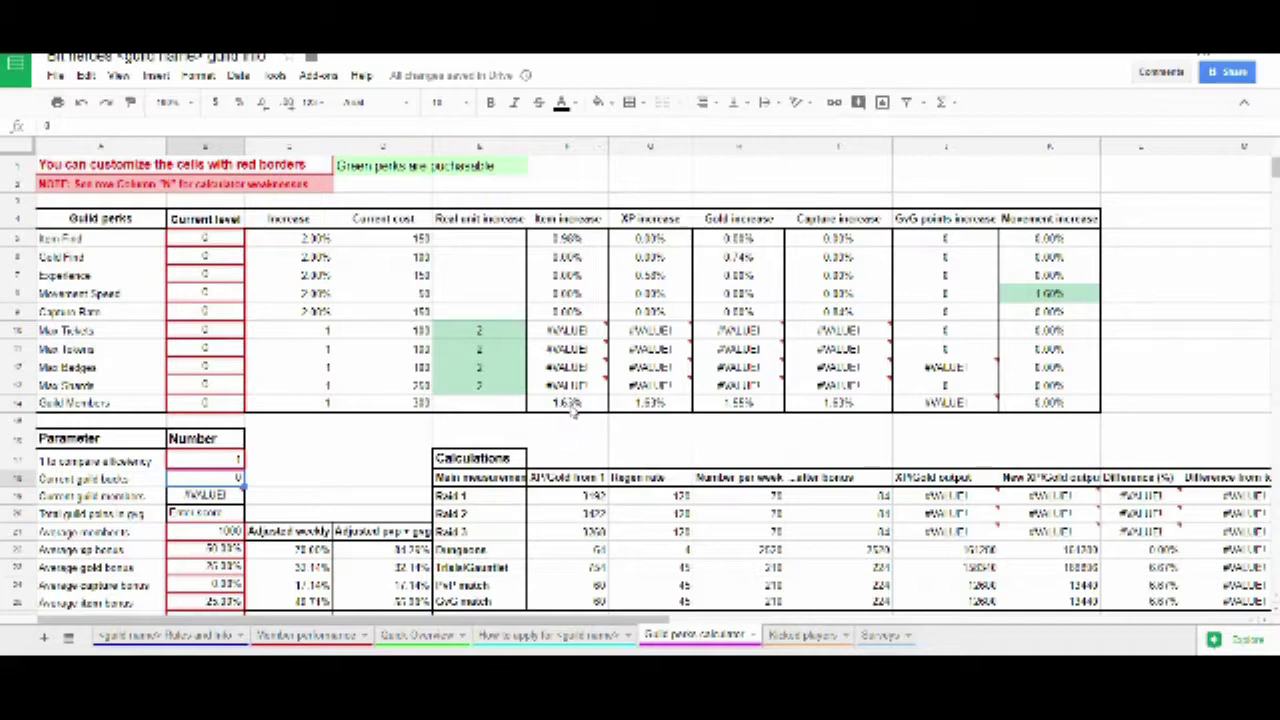
Step: Inspect cells in the Item increase, XP increase and Gold increase columns of the perks table
left_click(567, 239)
left_click(650, 239)
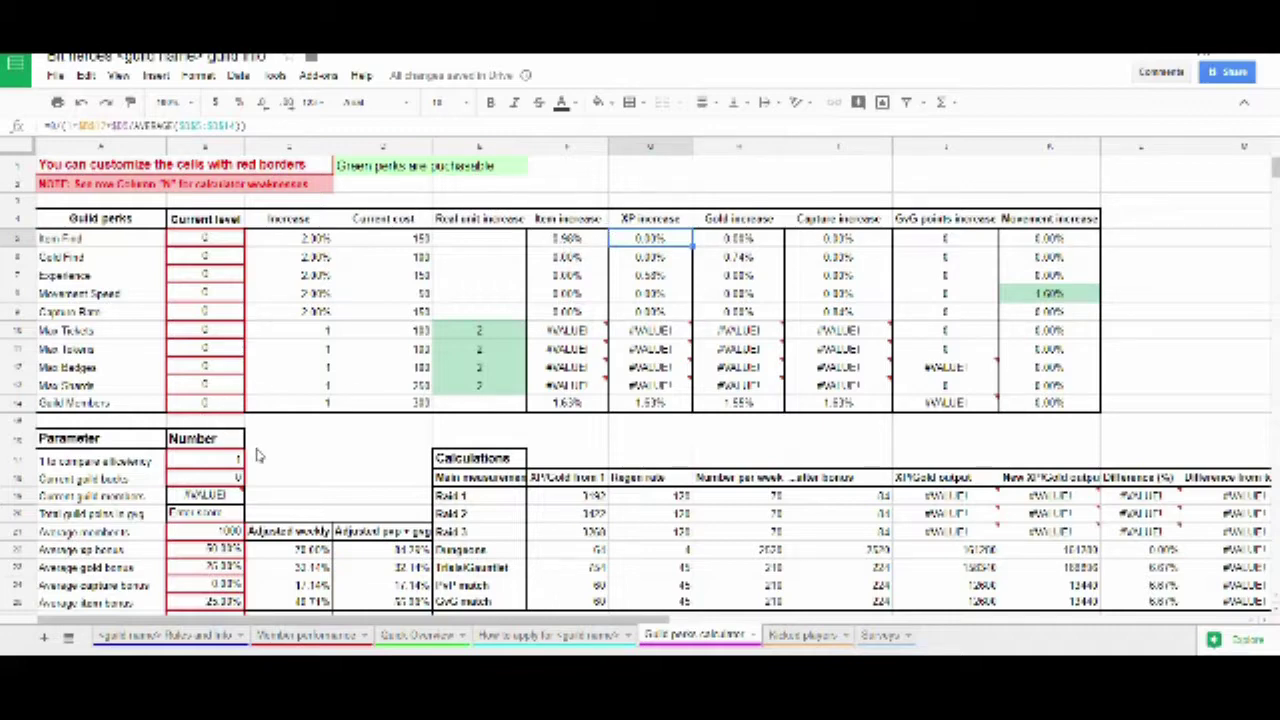
left_click(736, 295)
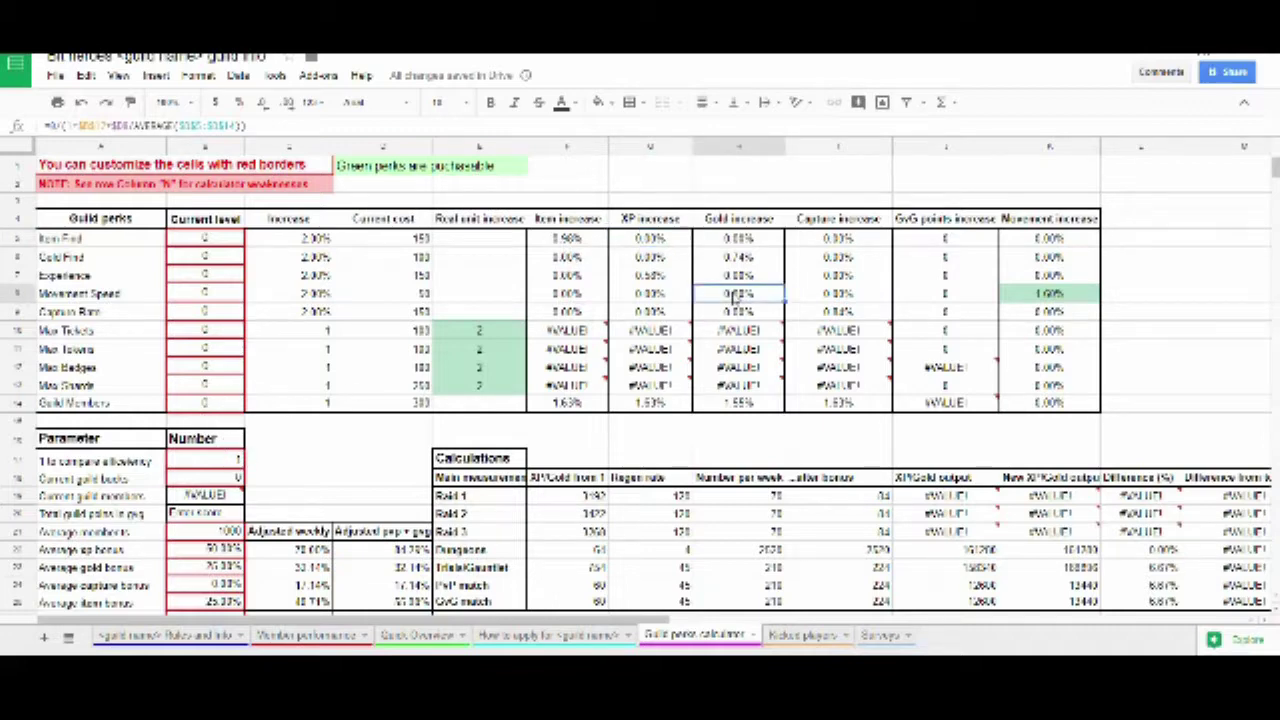
left_click_drag(583, 243, 580, 402)
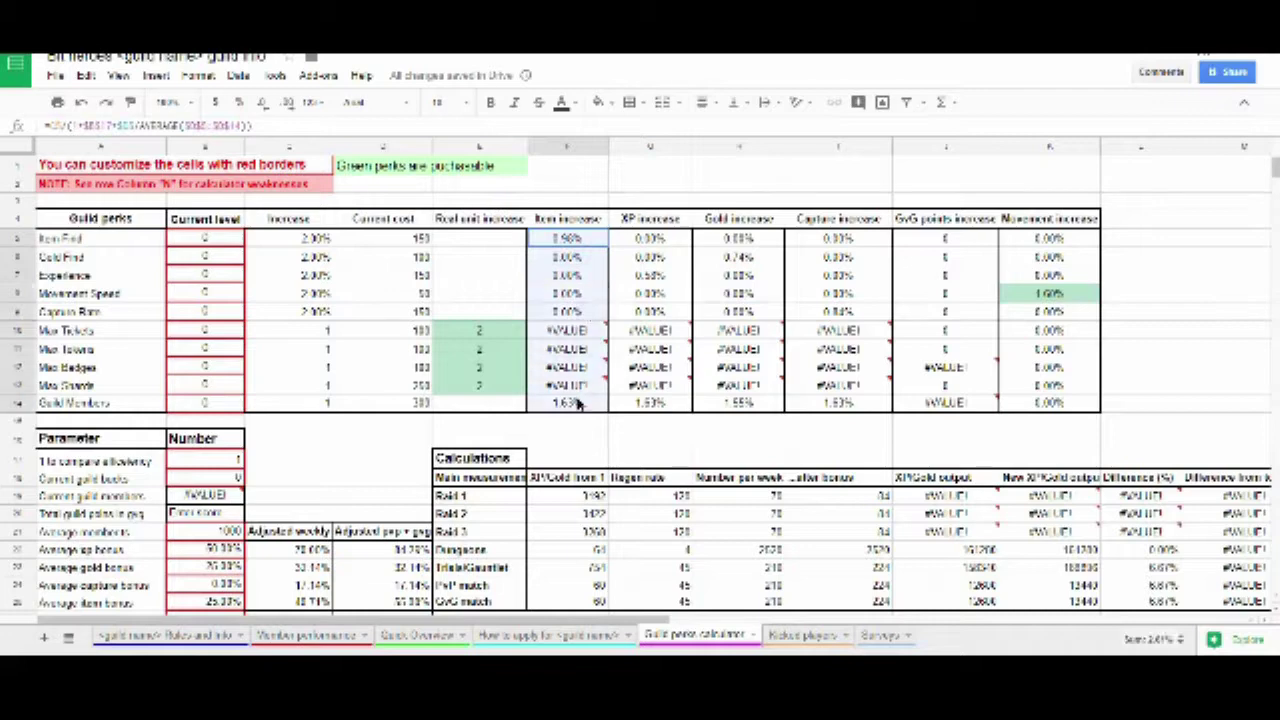
left_click(577, 313)
left_click(577, 240)
left_click(576, 276)
left_click(576, 313)
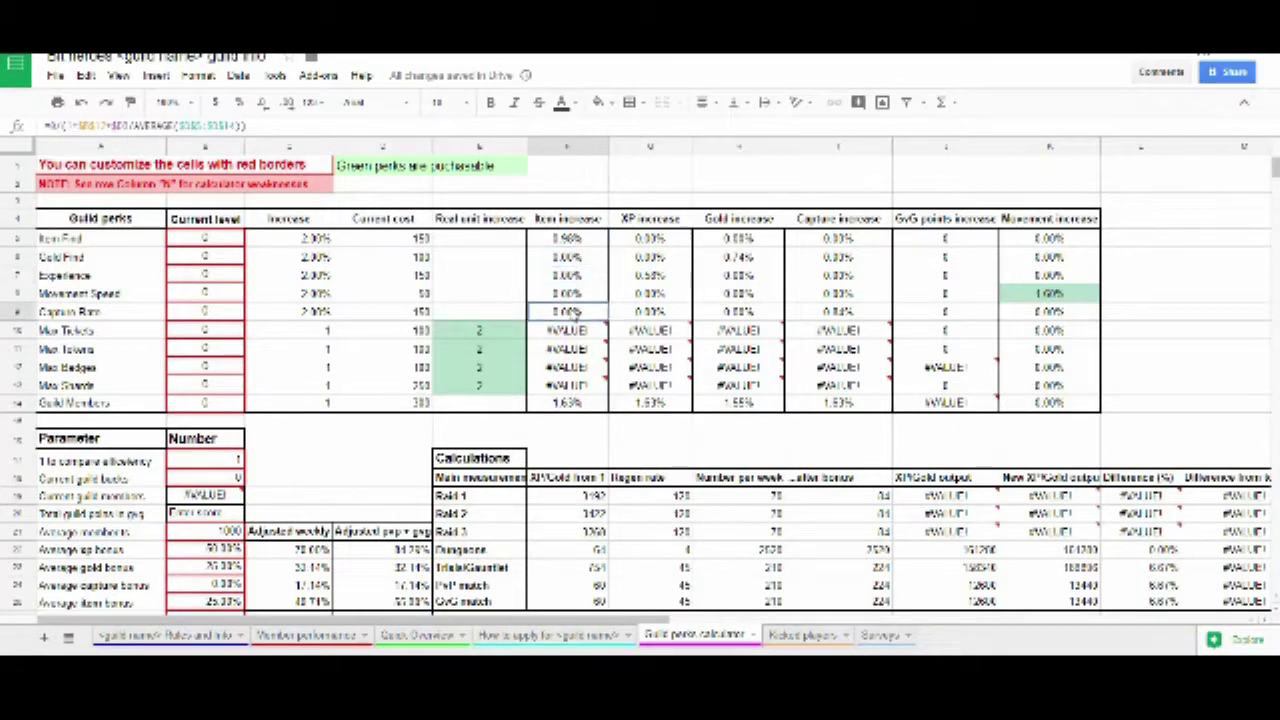
left_click(576, 349)
left_click(568, 385)
left_click(576, 330)
left_click(576, 293)
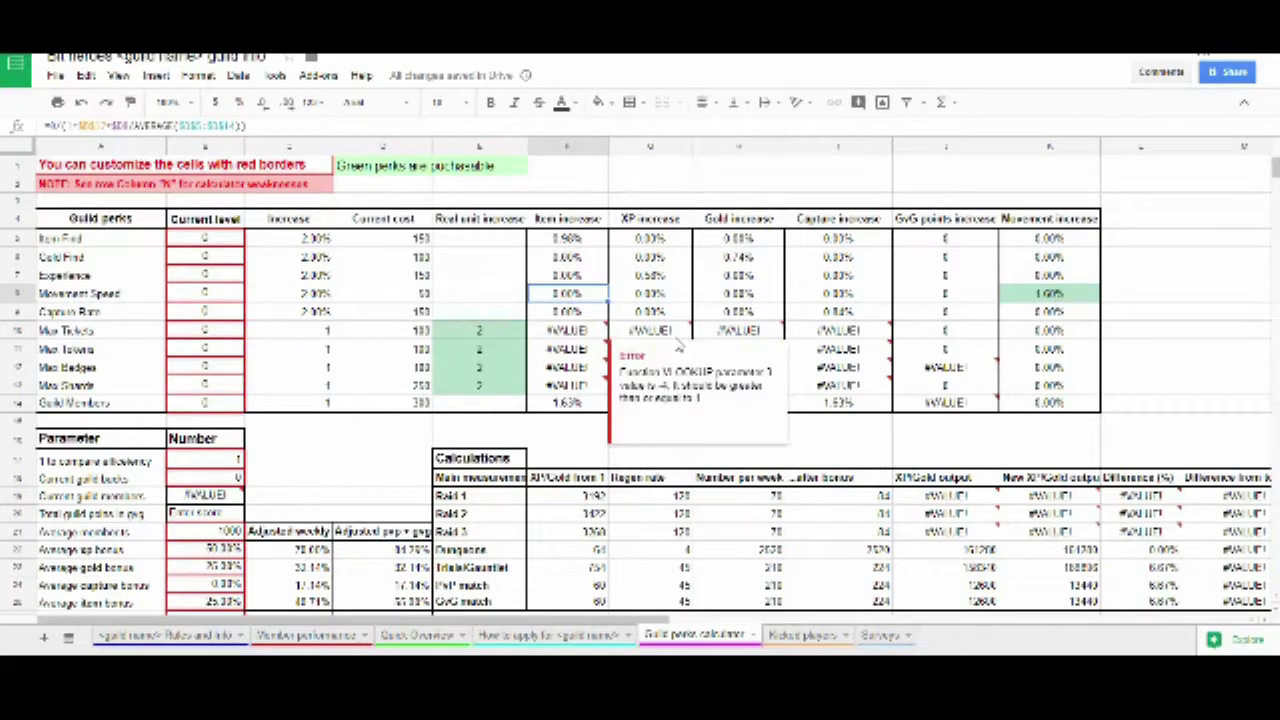
Step: Examine the current guild members formula, the average bonus parameters and their adjusted weekly and PvP/GvG values
scroll(240, 455, "down", 3)
scroll(400, 405, "down", 3)
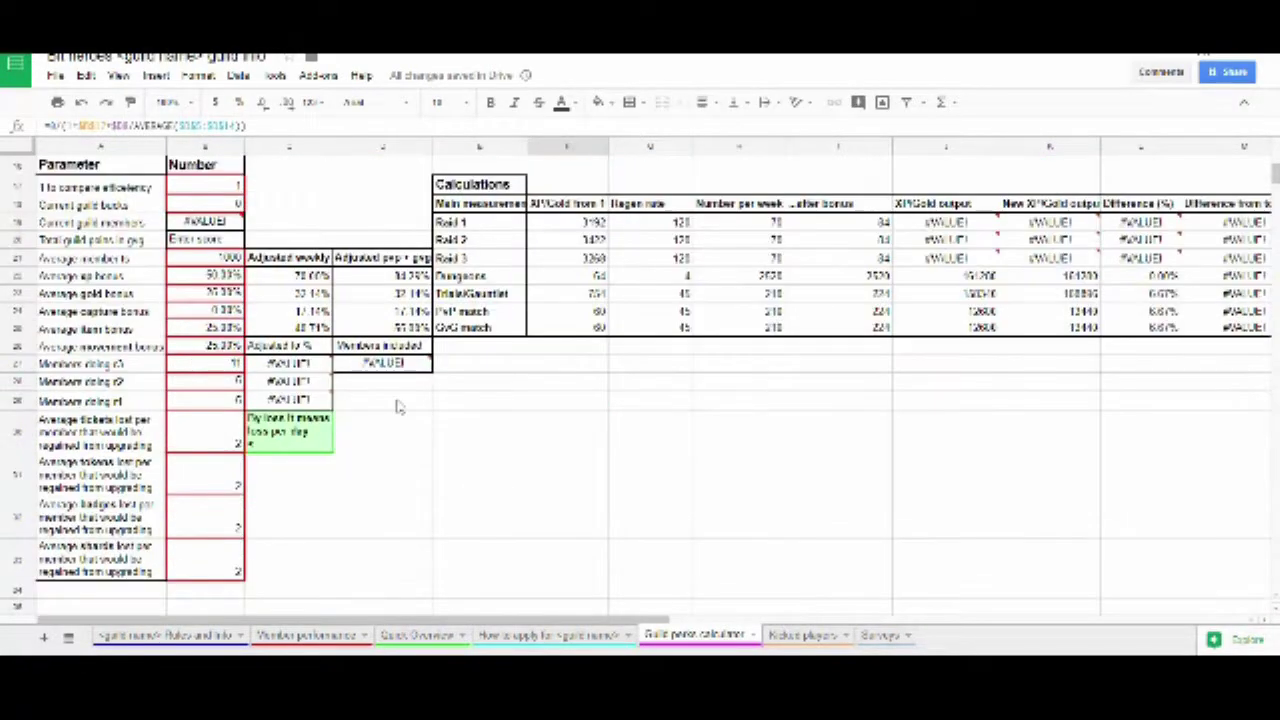
scroll(360, 340, "up", 1)
left_click(205, 257)
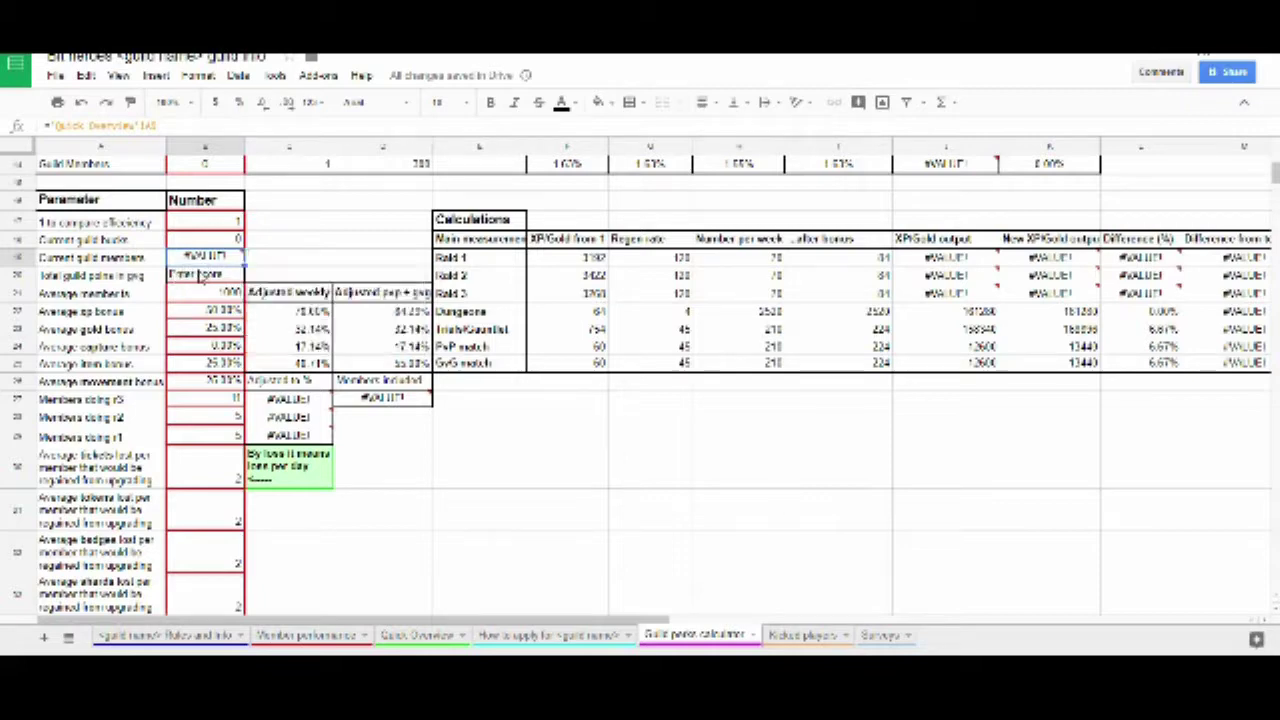
left_click(196, 314)
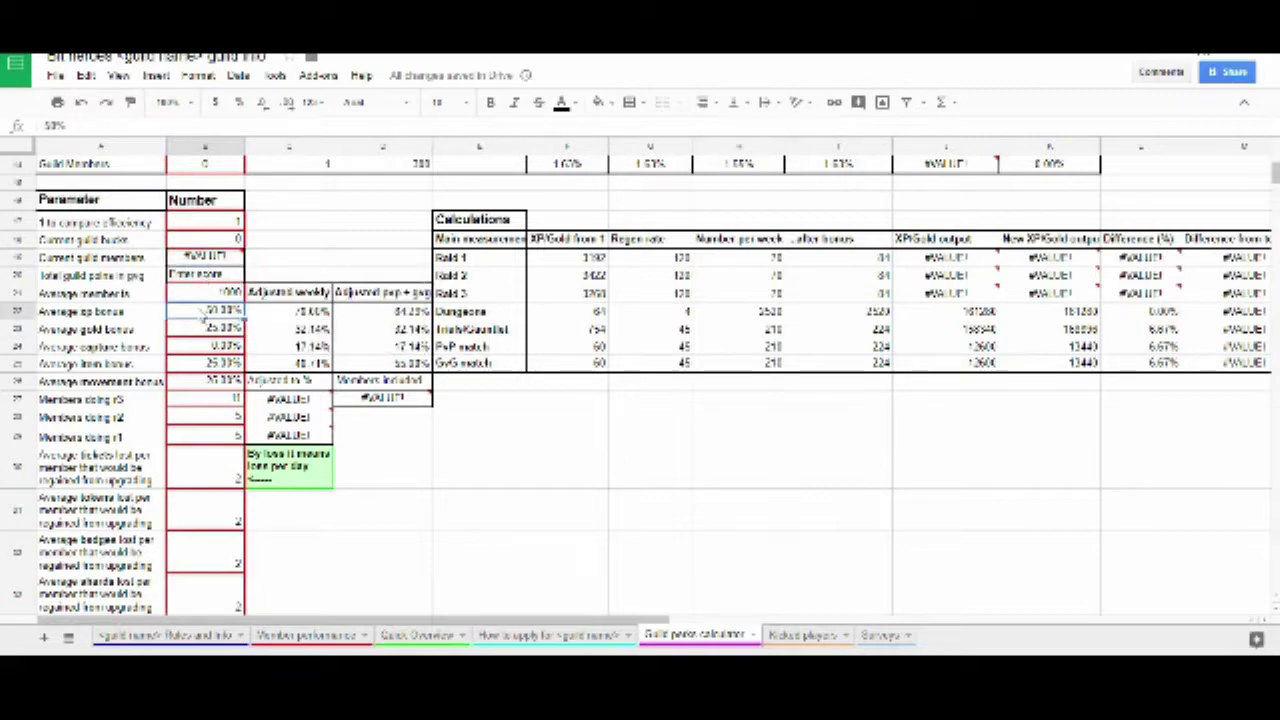
left_click_drag(212, 315, 214, 366)
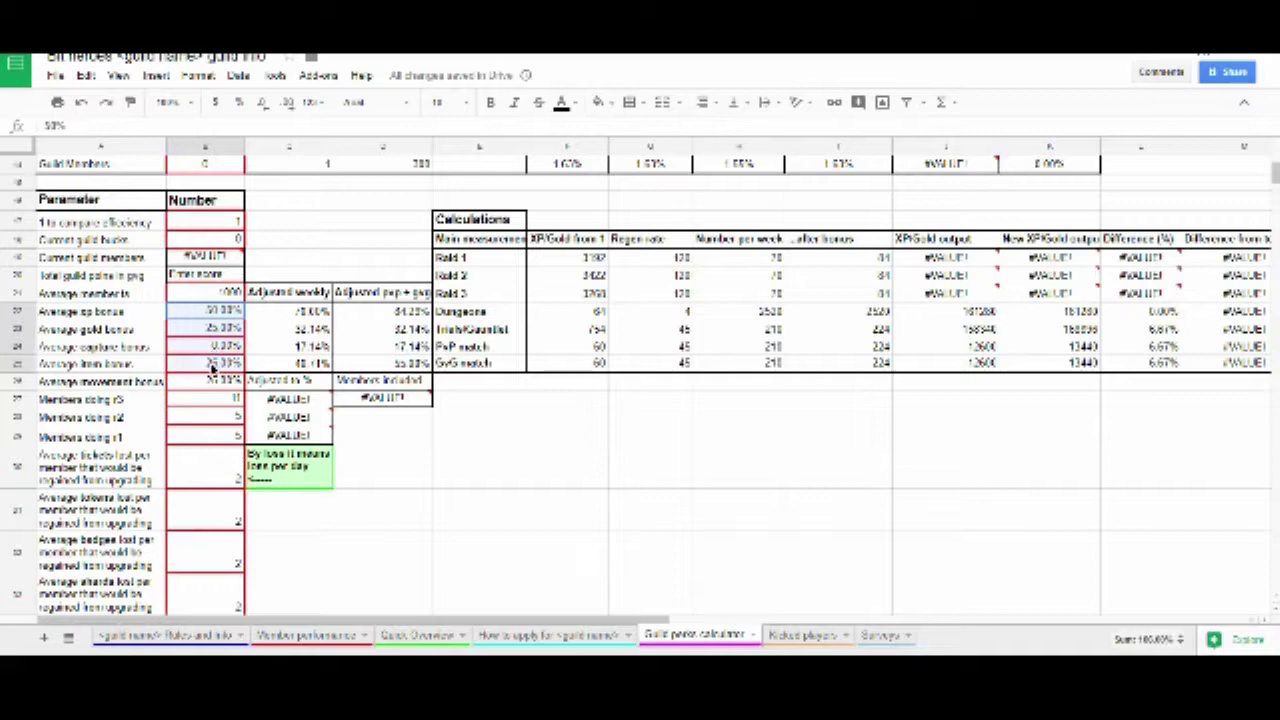
left_click(205, 346)
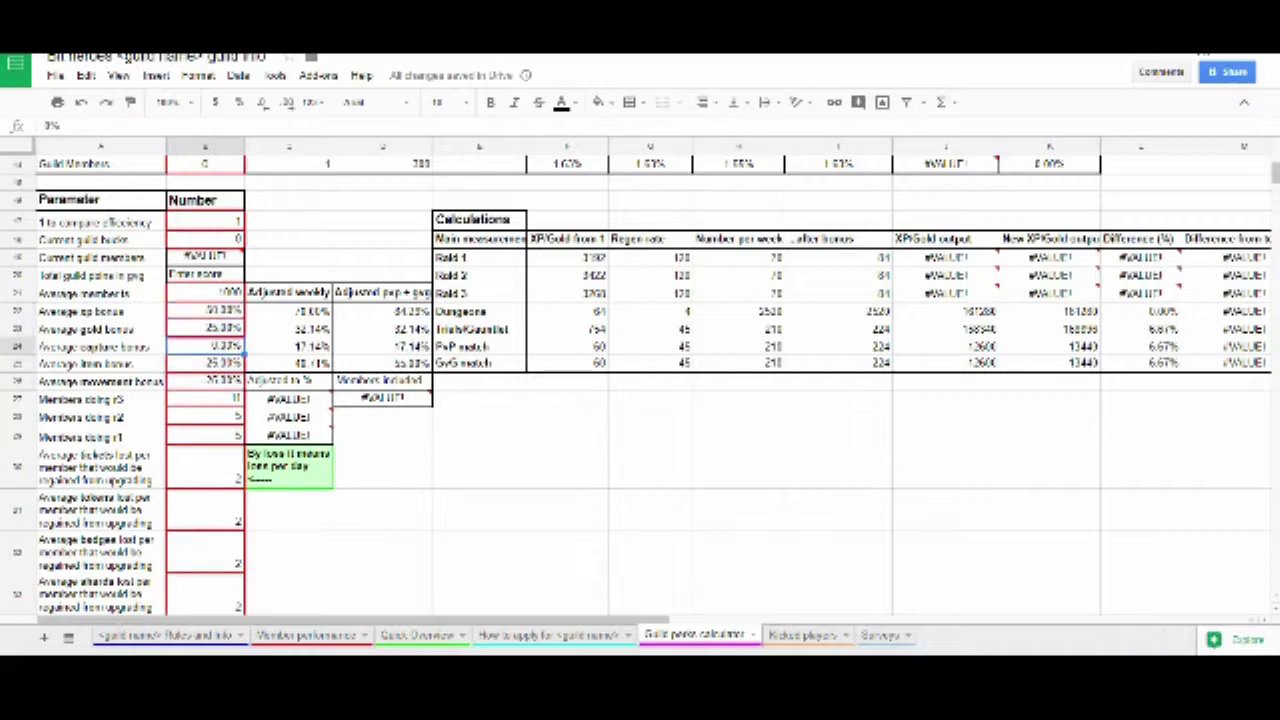
left_click(241, 314)
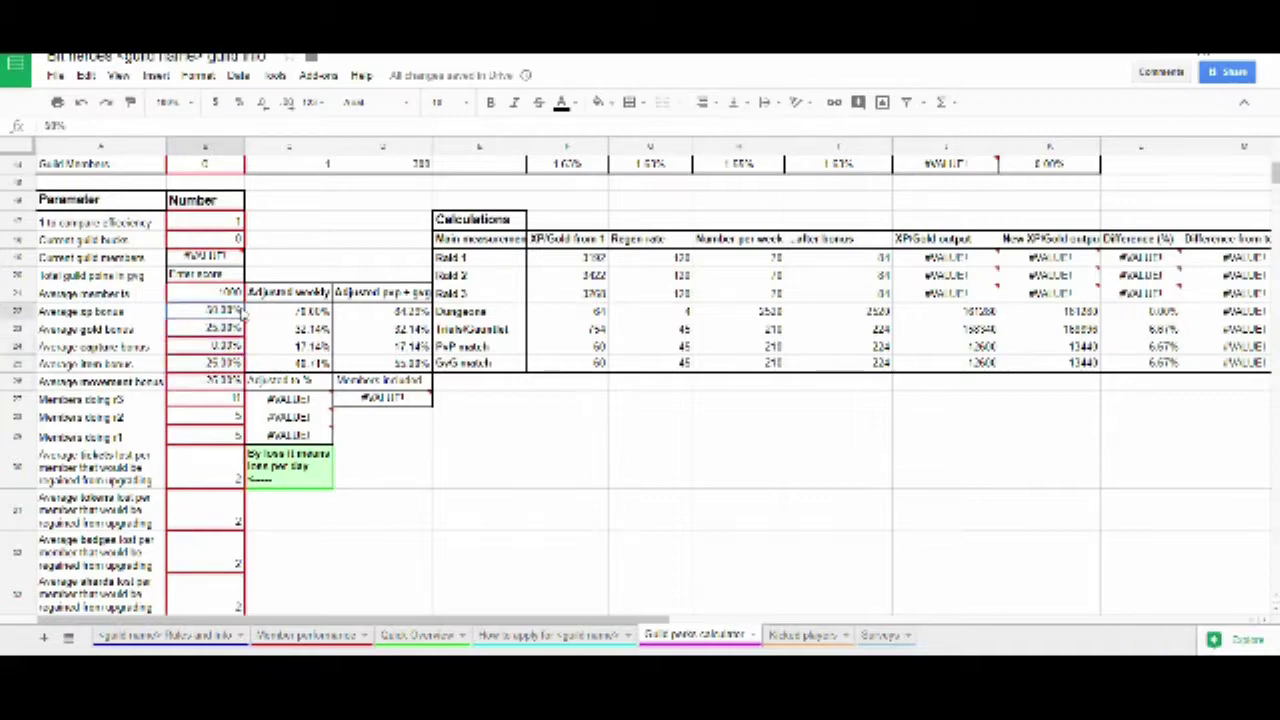
left_click_drag(219, 315, 222, 384)
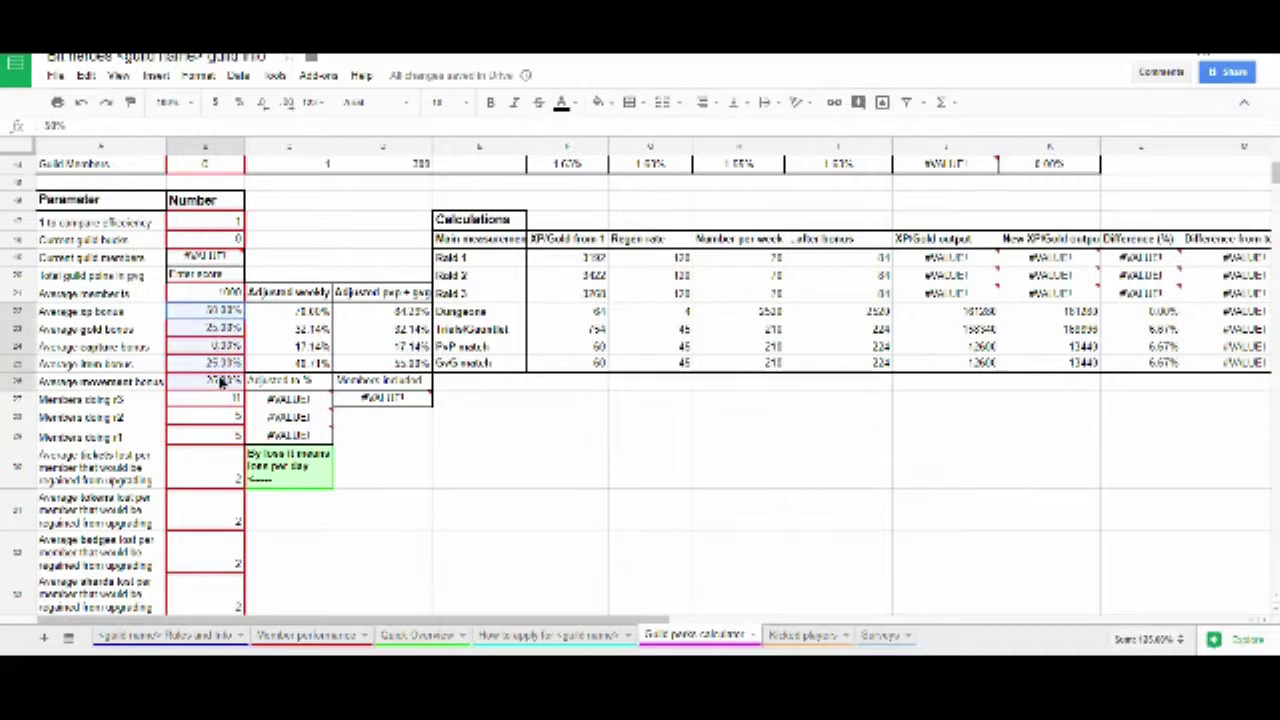
left_click_drag(303, 313, 308, 368)
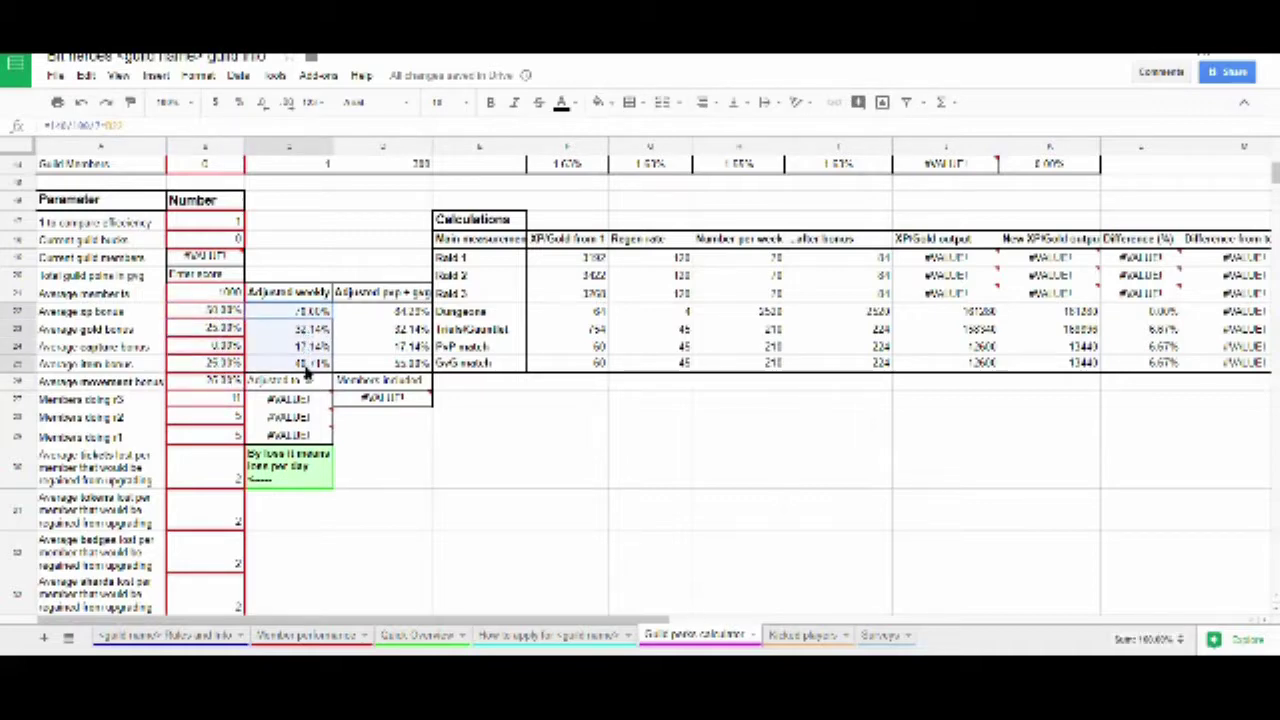
left_click_drag(397, 314, 394, 367)
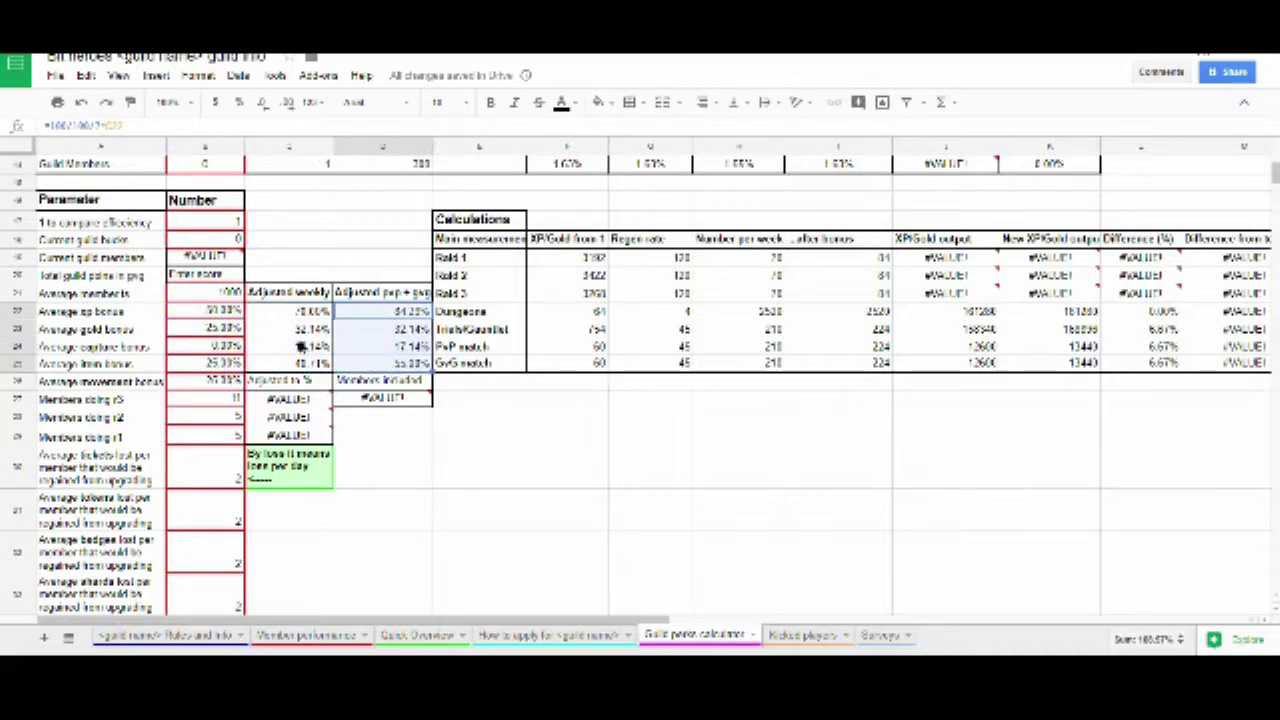
Step: Examine the average xp, gold, capture, item and movement bonus parameters and the number of members doing r3
left_click(302, 346)
left_click_drag(219, 313, 212, 366)
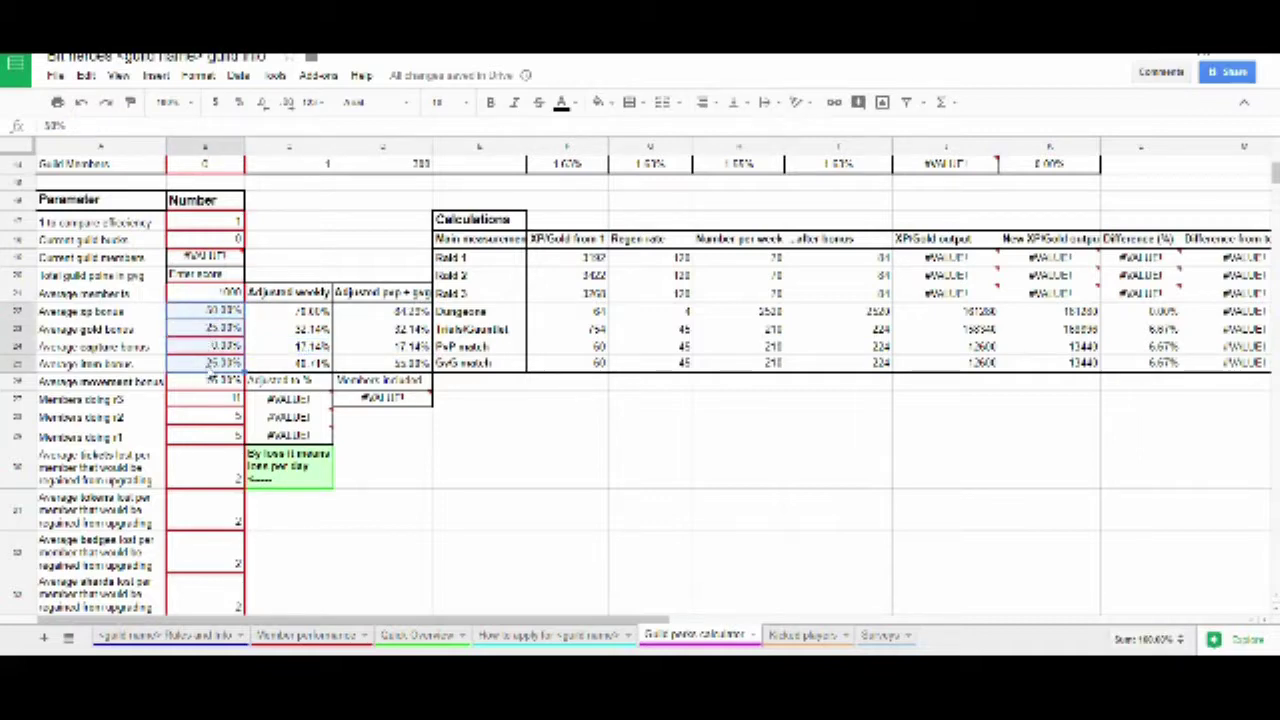
left_click(206, 384)
left_click(219, 366)
left_click(221, 346)
left_click(222, 314)
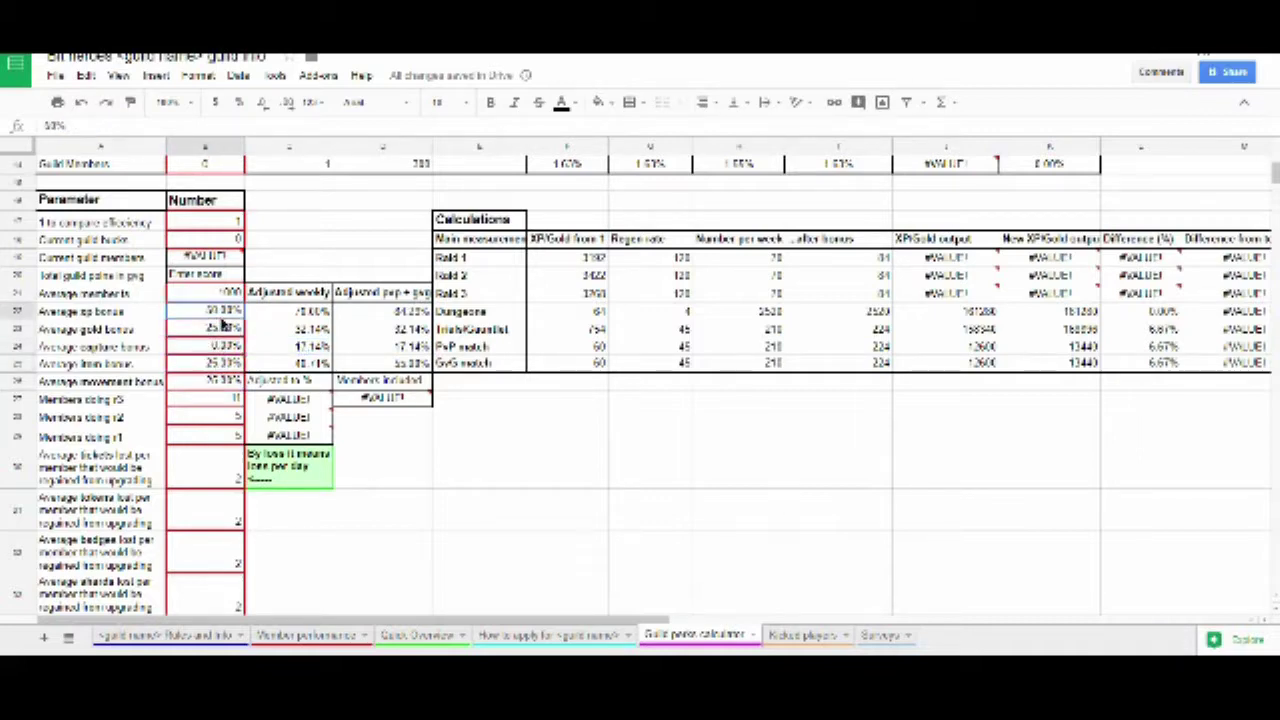
left_click(225, 329)
left_click(225, 312)
left_click(225, 346)
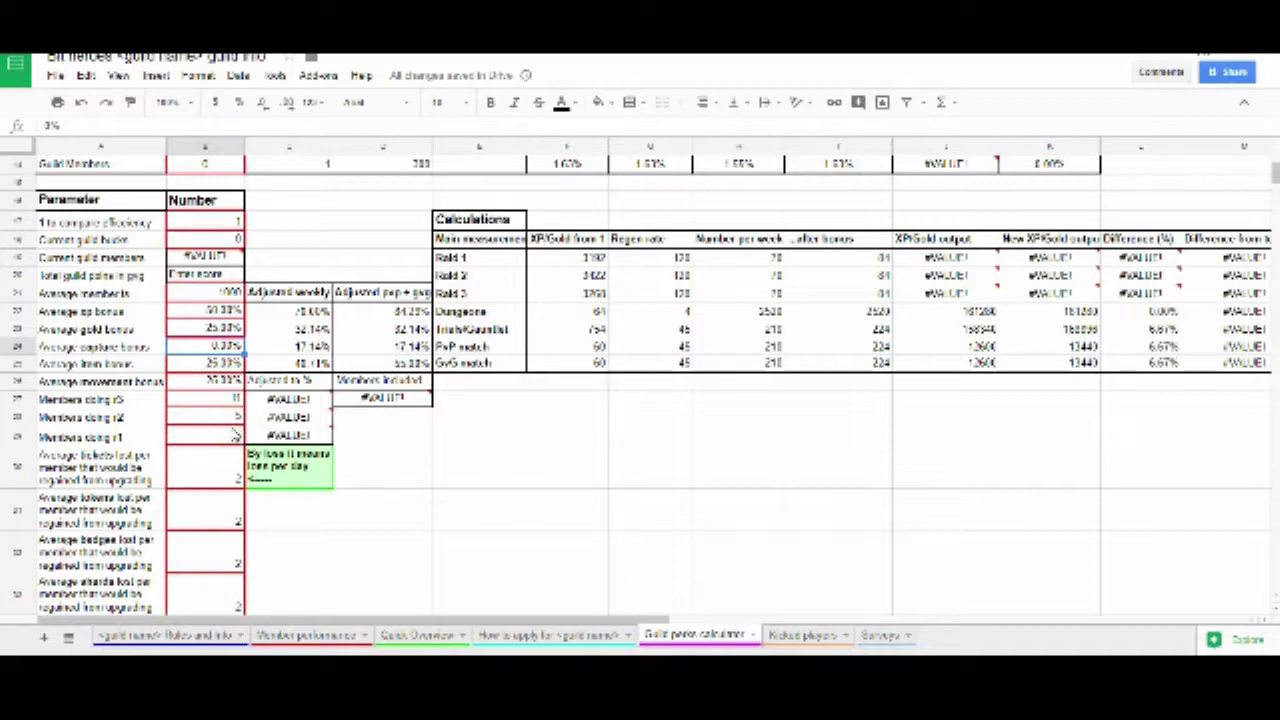
left_click(212, 402)
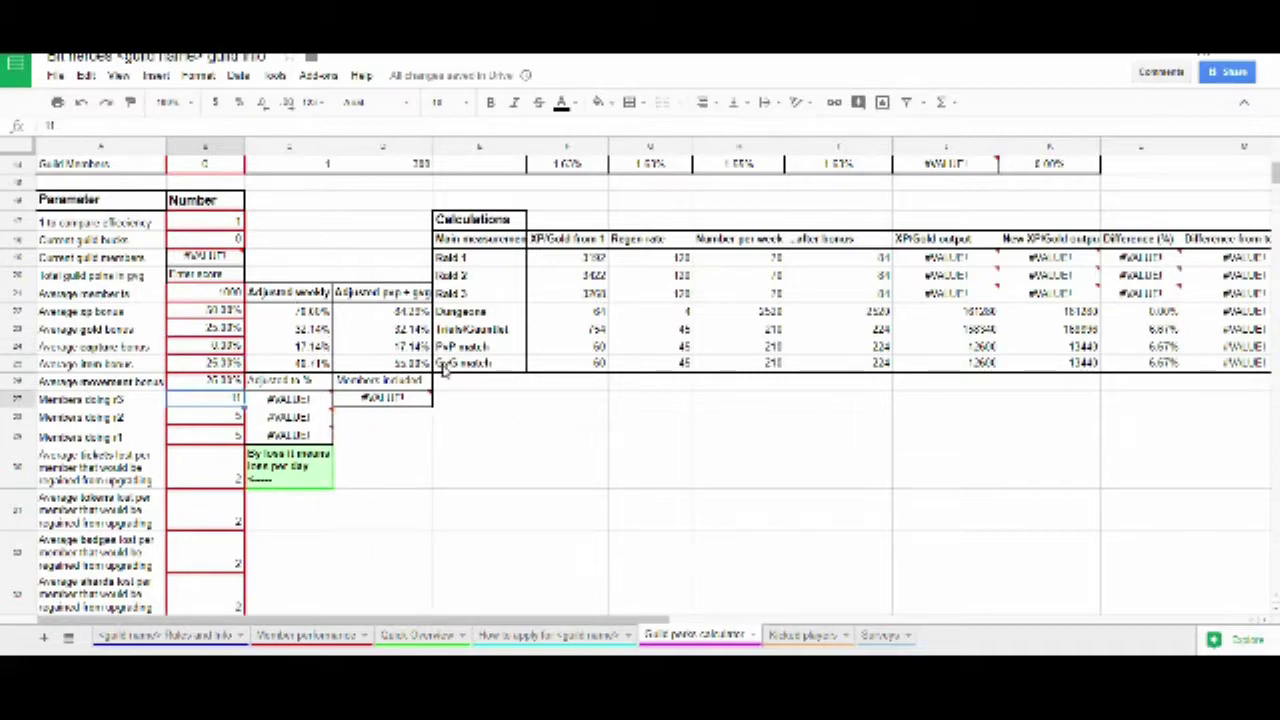
scroll(560, 370, "up", 1)
scroll(560, 370, "down", 2)
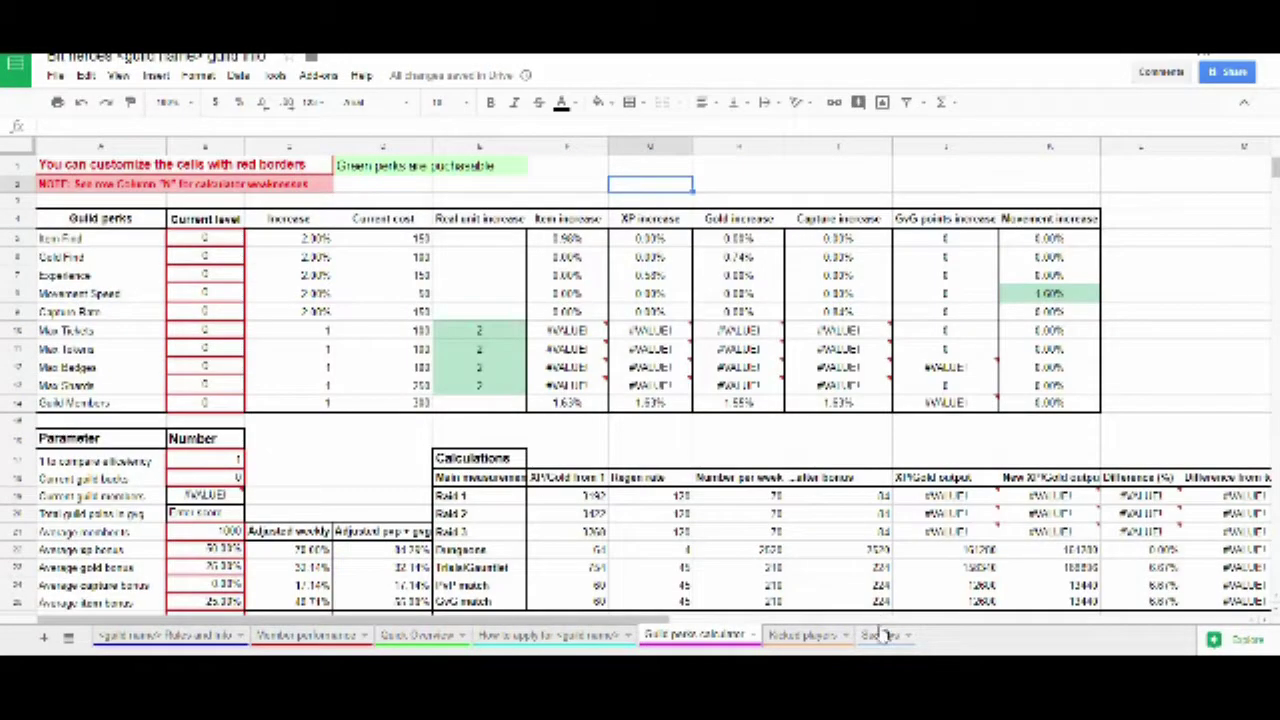
Step: Open the Surveys sheet to view its verbal and numeric survey tables
left_click(883, 636)
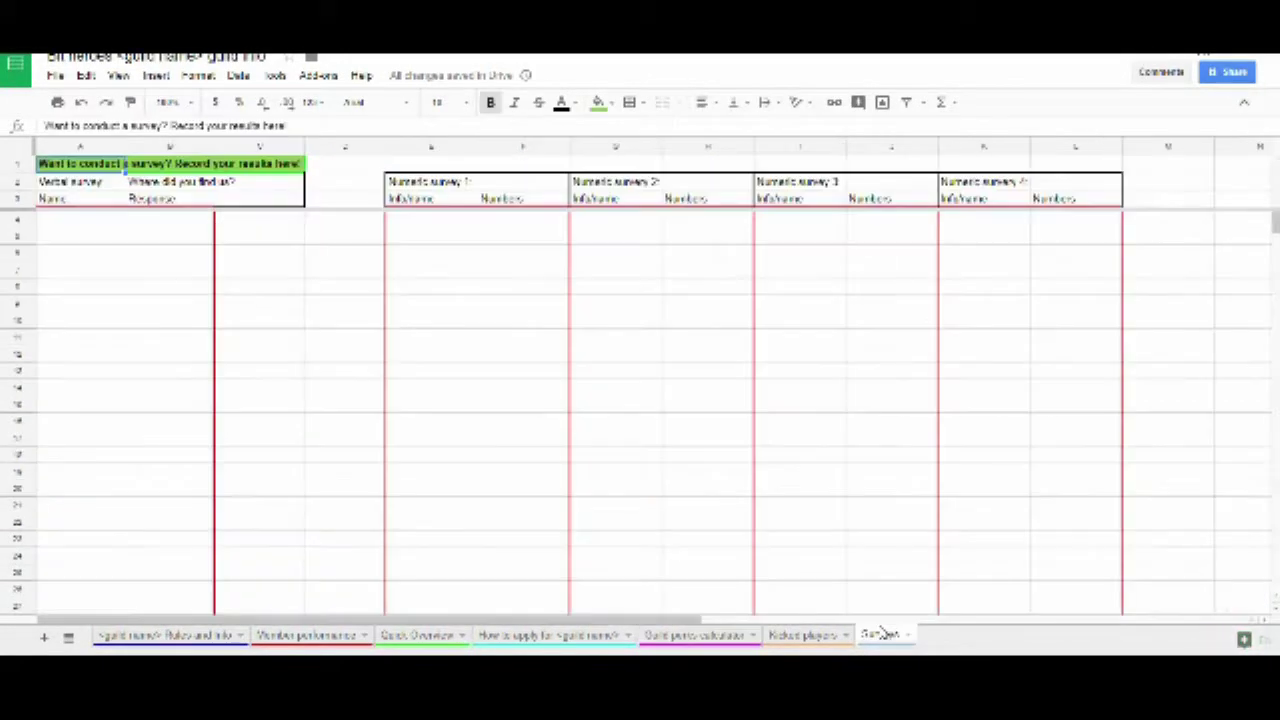
left_click(301, 239)
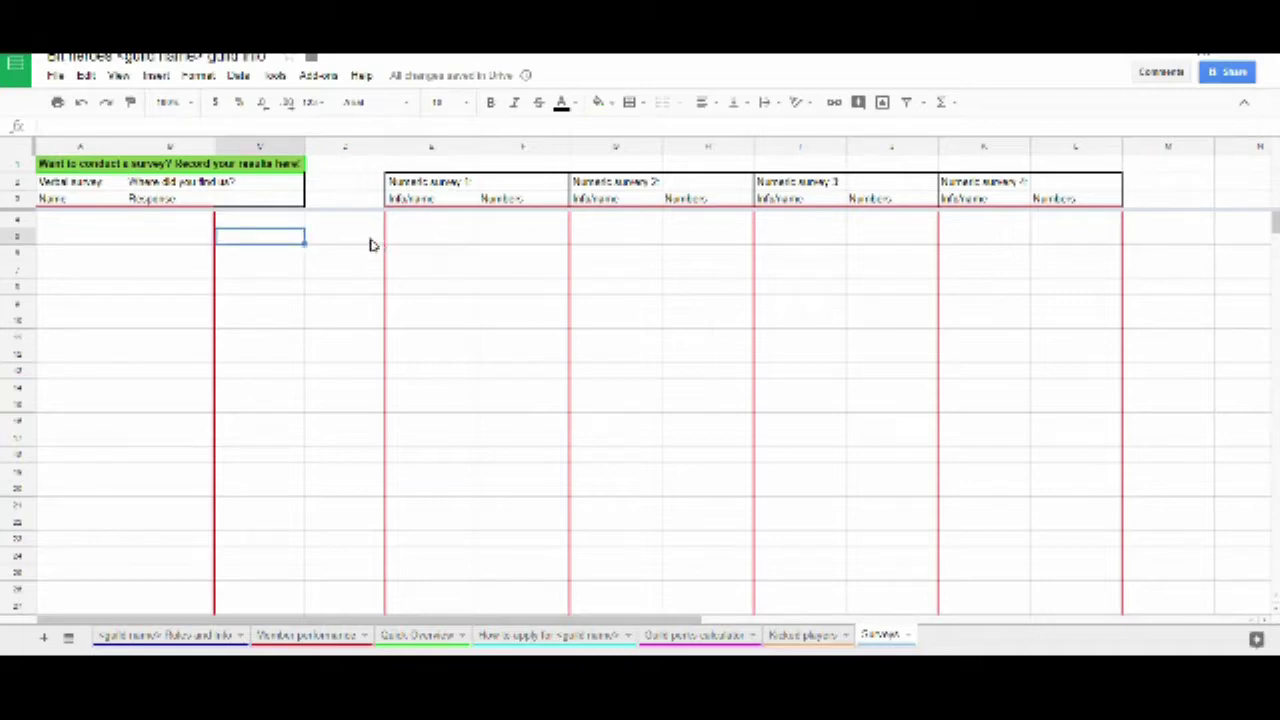
Step: Replace the verbal survey question with "How many potatoes do you like?" as an example
left_click(166, 181)
type("Ho")
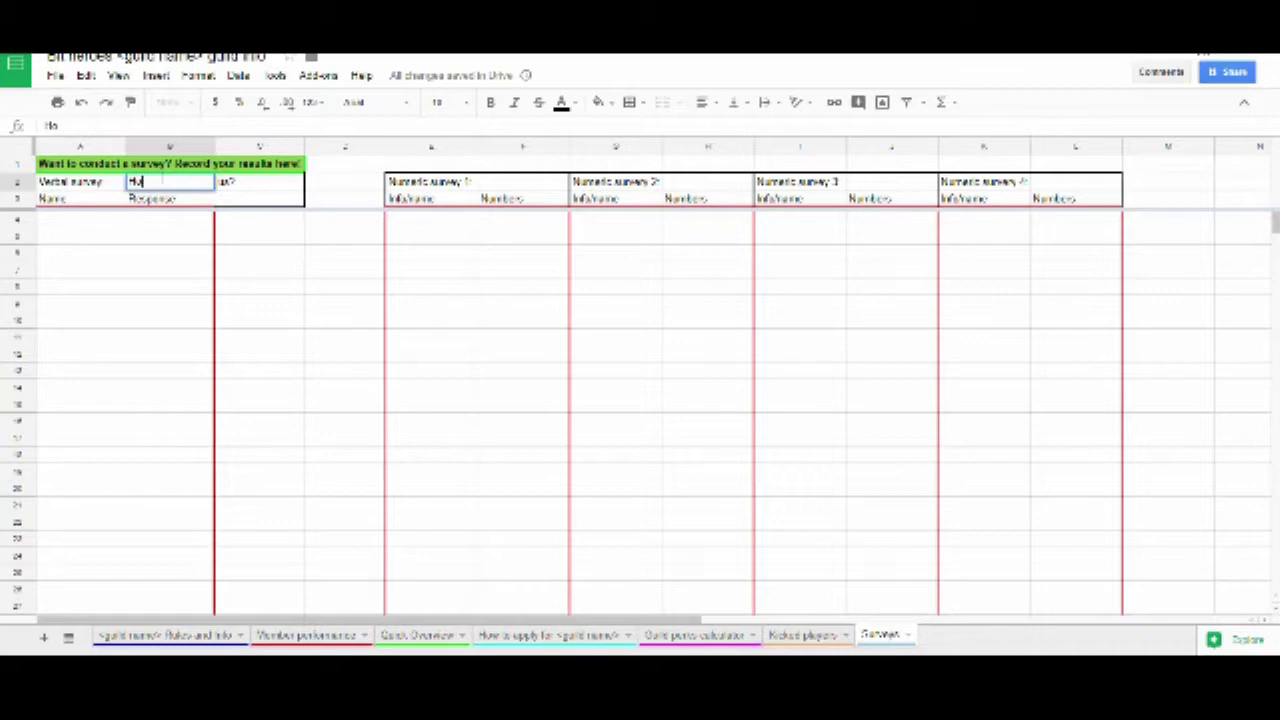
type("w many potatoes do you like?")
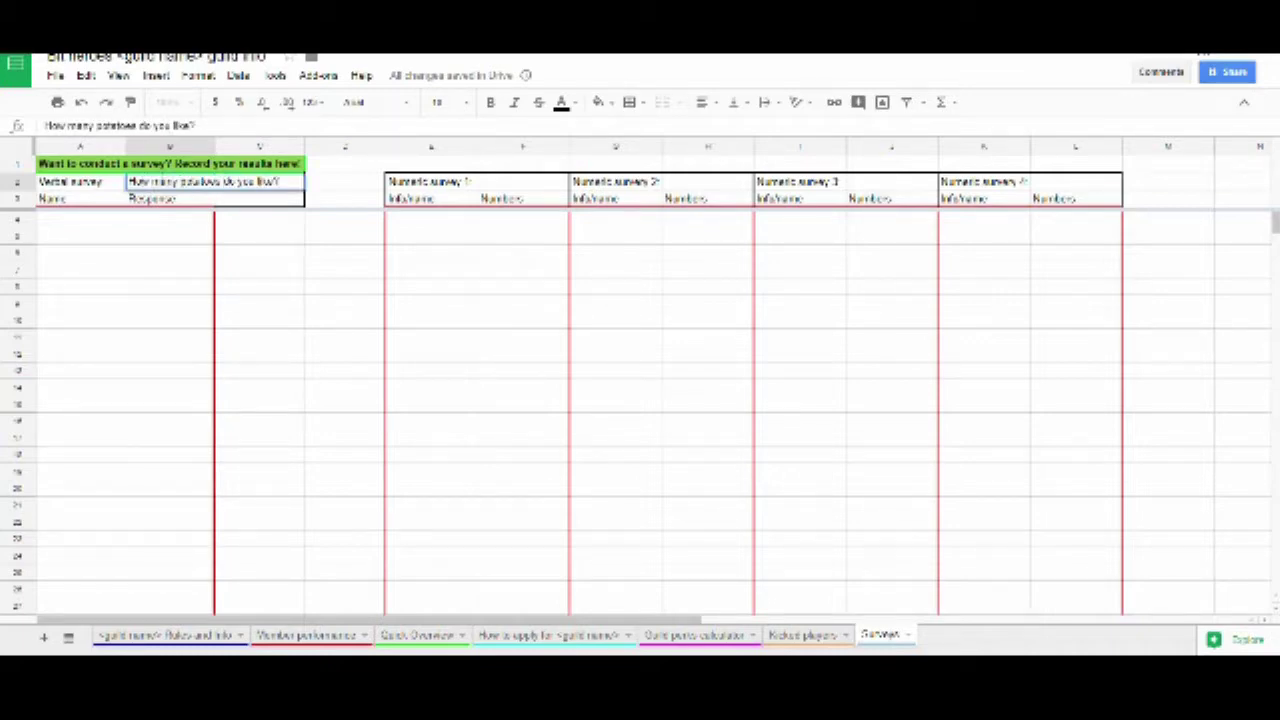
key("Return")
Step: Record a sample survey entry in row 4 with a player's name and the response "Infinite"
left_click(106, 217)
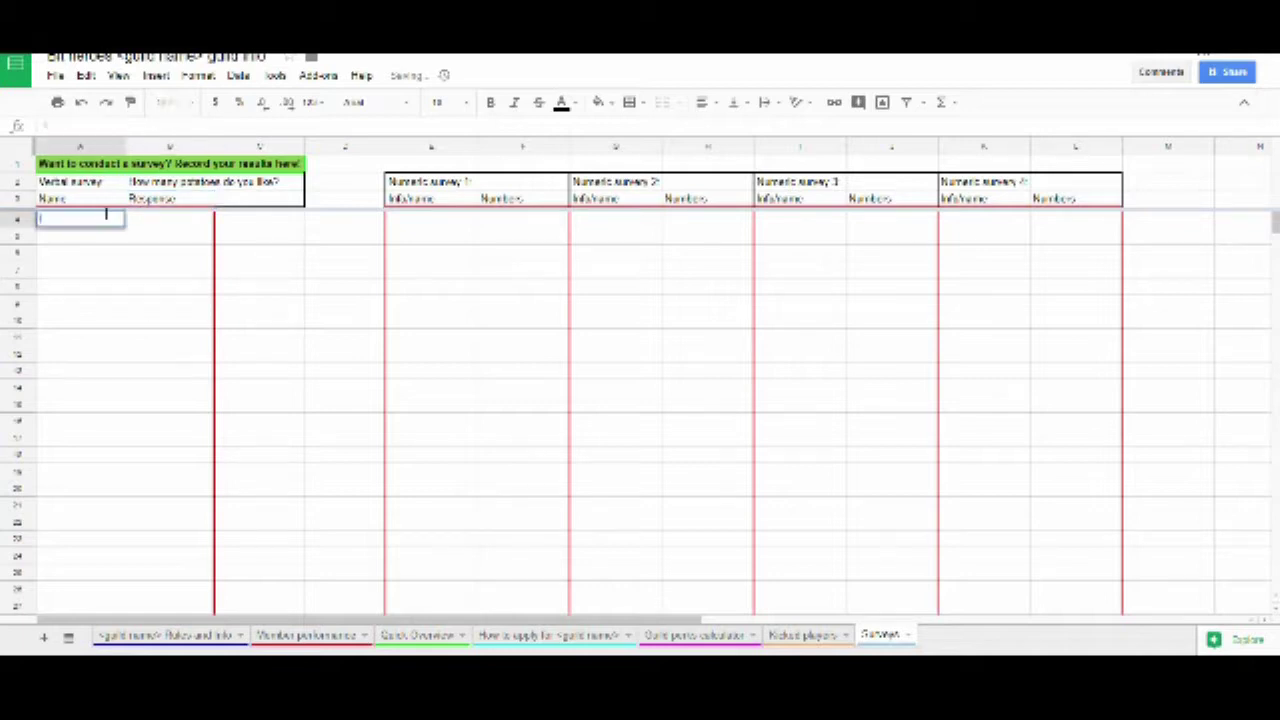
type("link2012")
key("Tab")
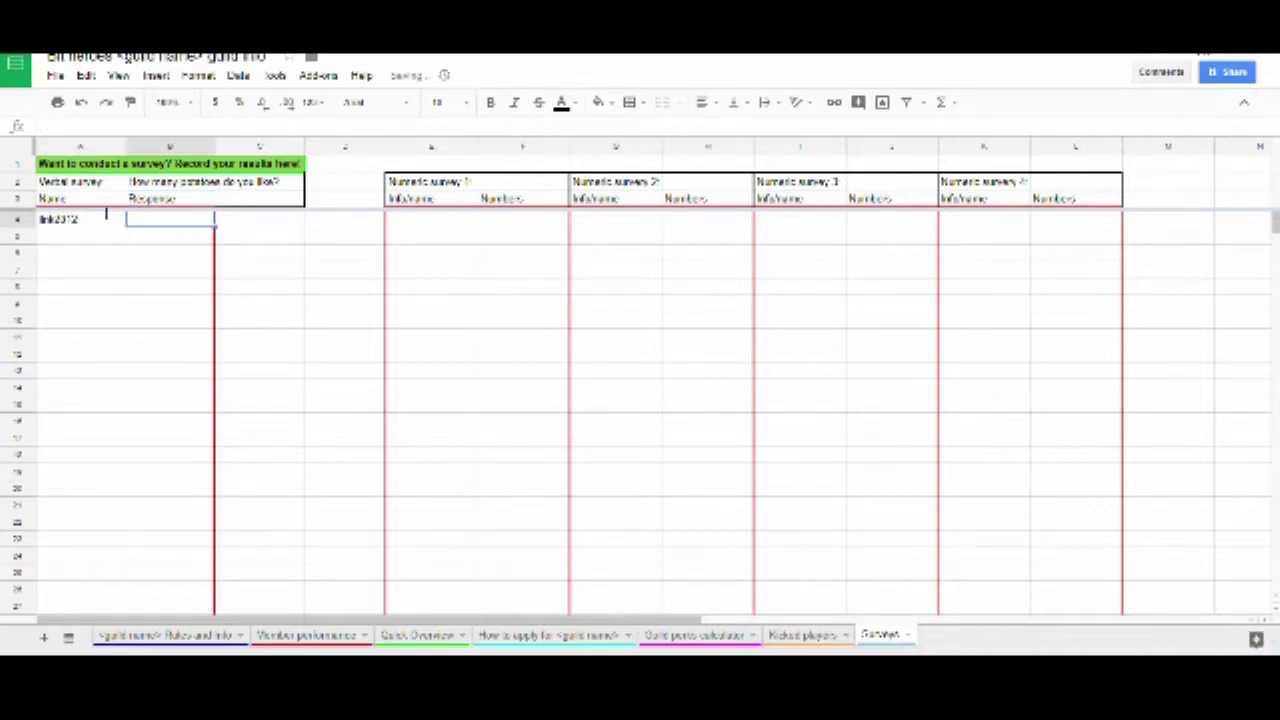
type("=Infinite")
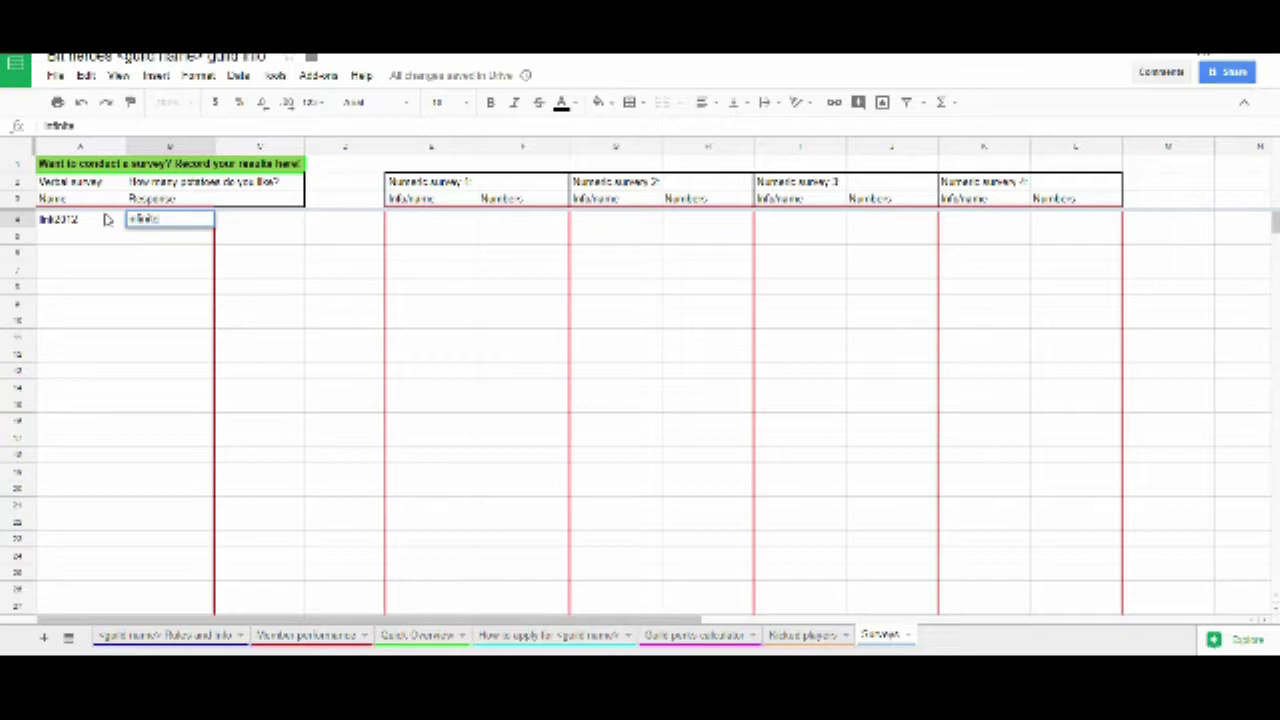
key("Return")
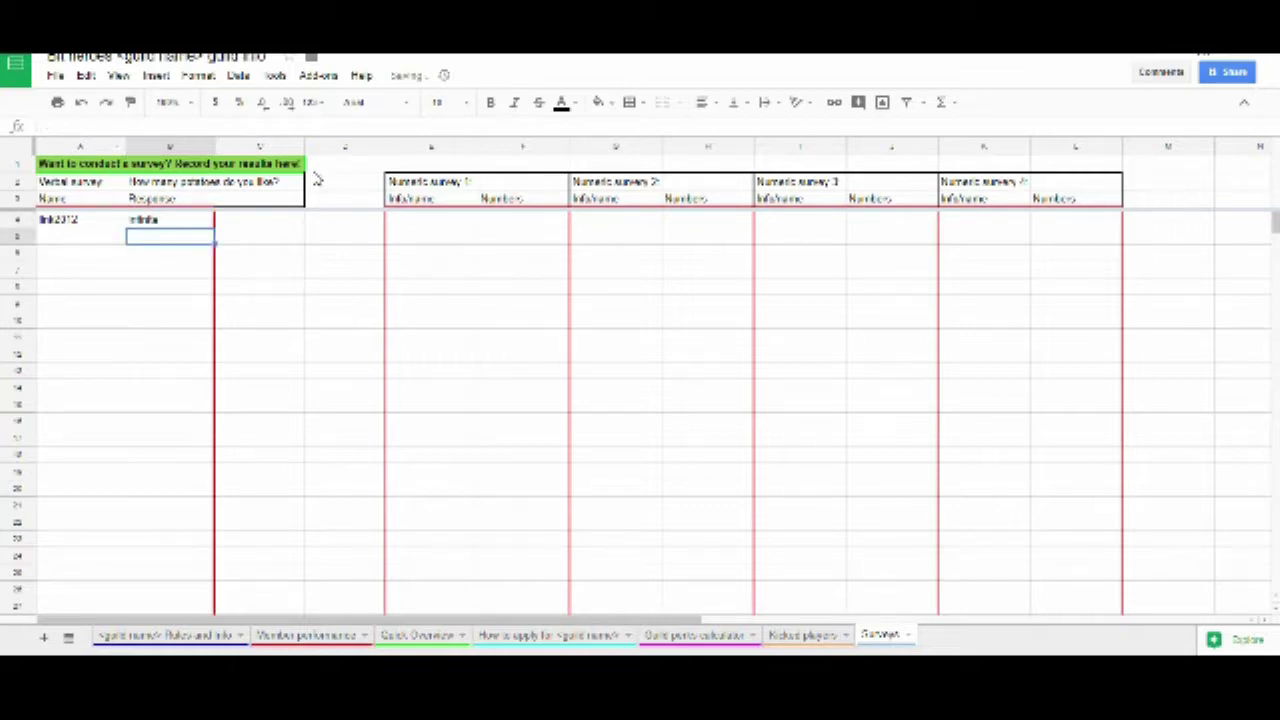
Step: Undo the sample survey response, the player name and the changed verbal survey question
key("ctrl+z")
key("ctrl+z")
key("ctrl+z")
Step: Examine the Info/name and Numbers columns of the numeric surveys and the empty cells around the verbal survey
left_click(637, 255)
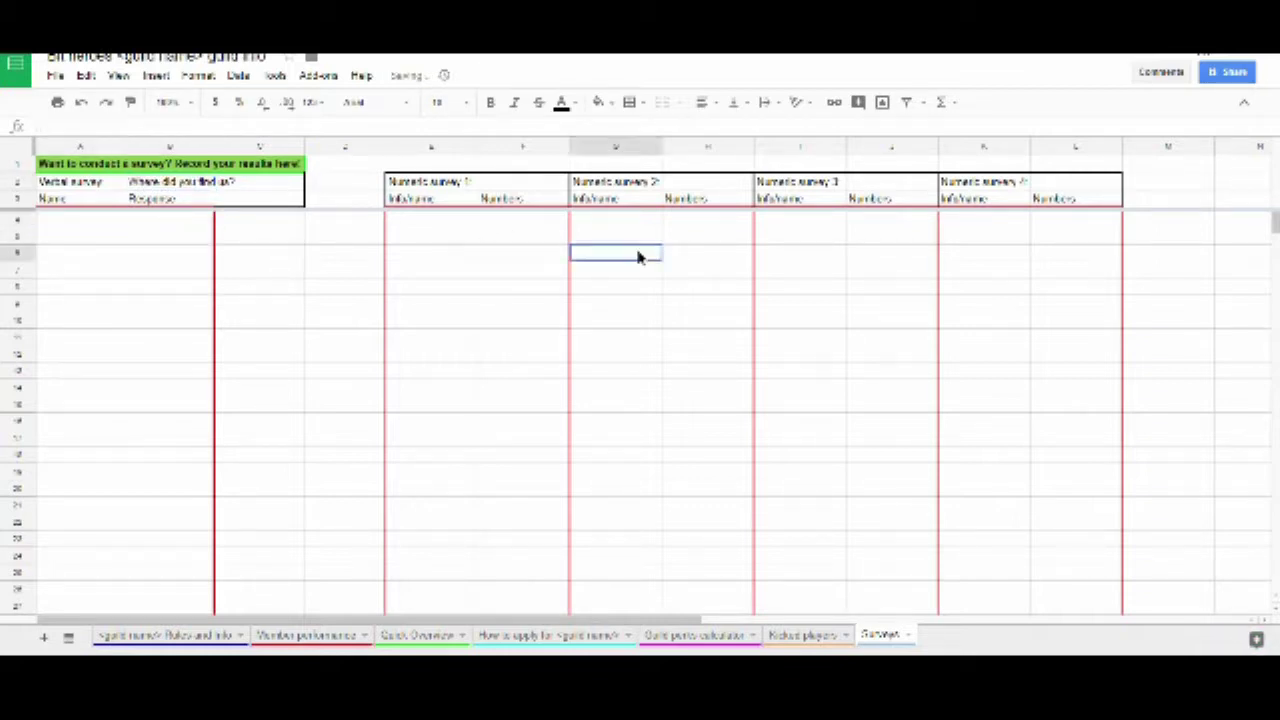
left_click(368, 237)
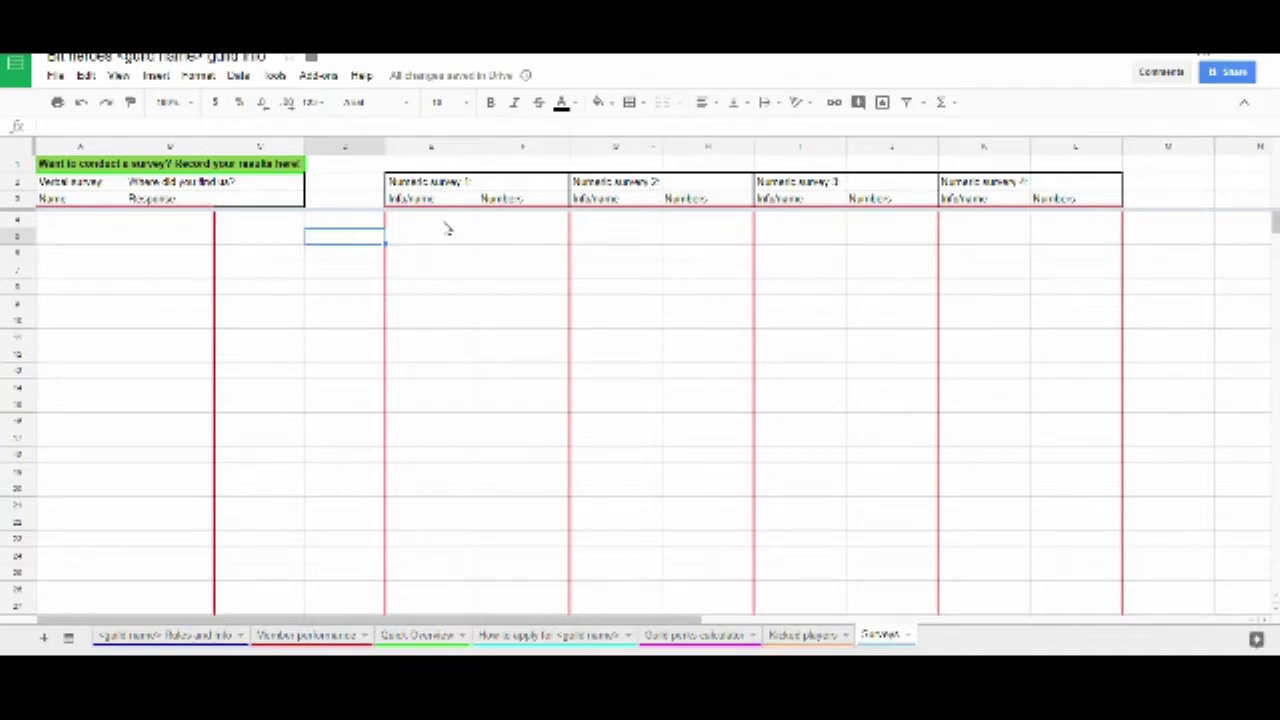
left_click_drag(437, 220, 449, 569)
left_click(893, 318)
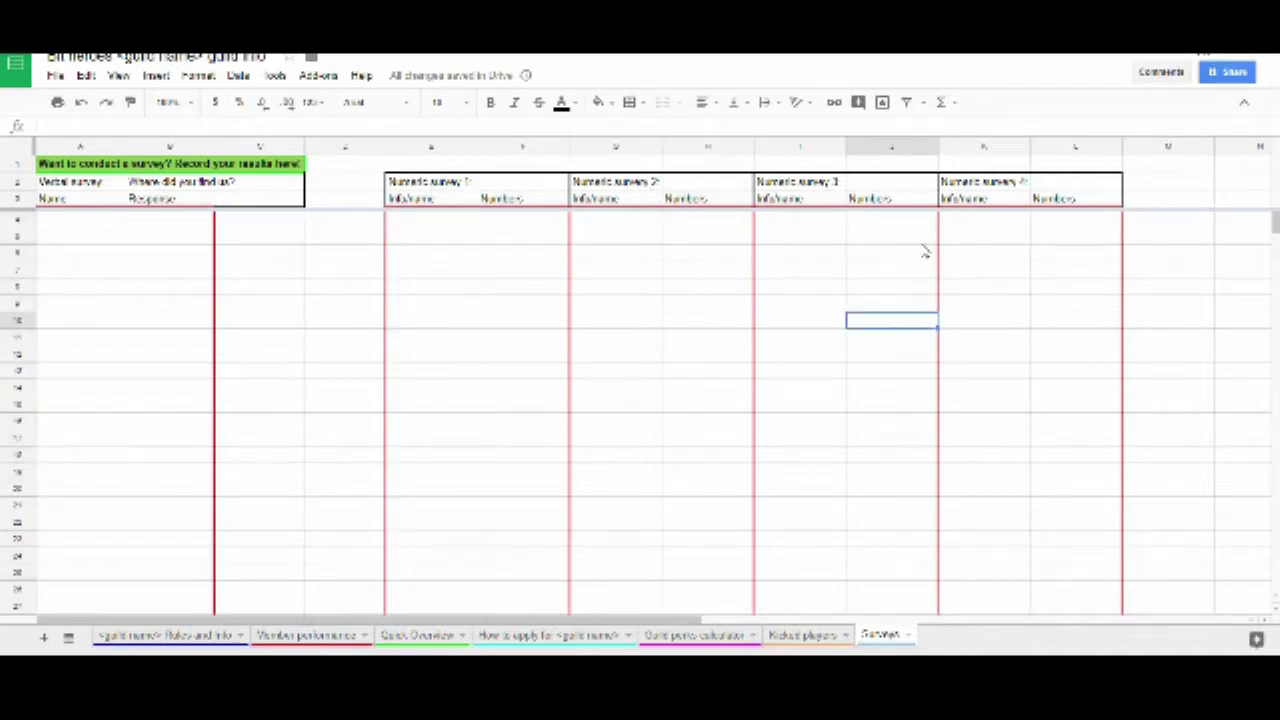
left_click_drag(920, 222, 860, 483)
left_click(694, 354)
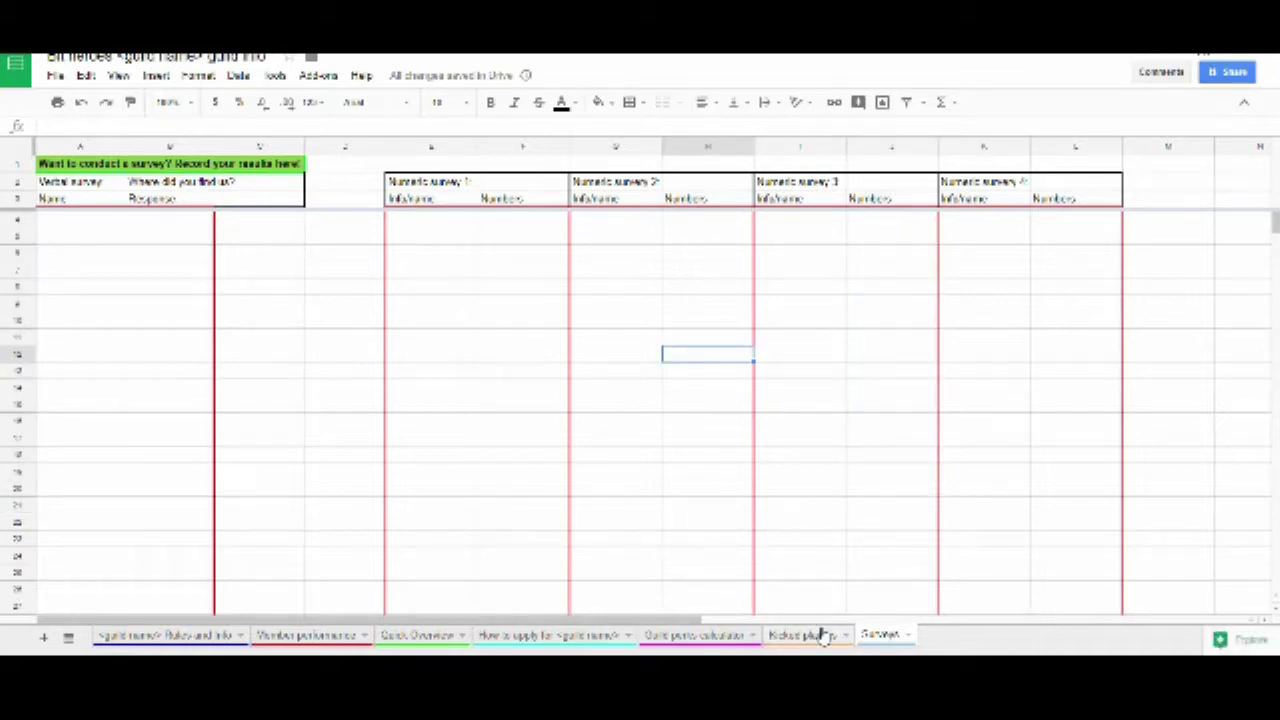
left_click(293, 330)
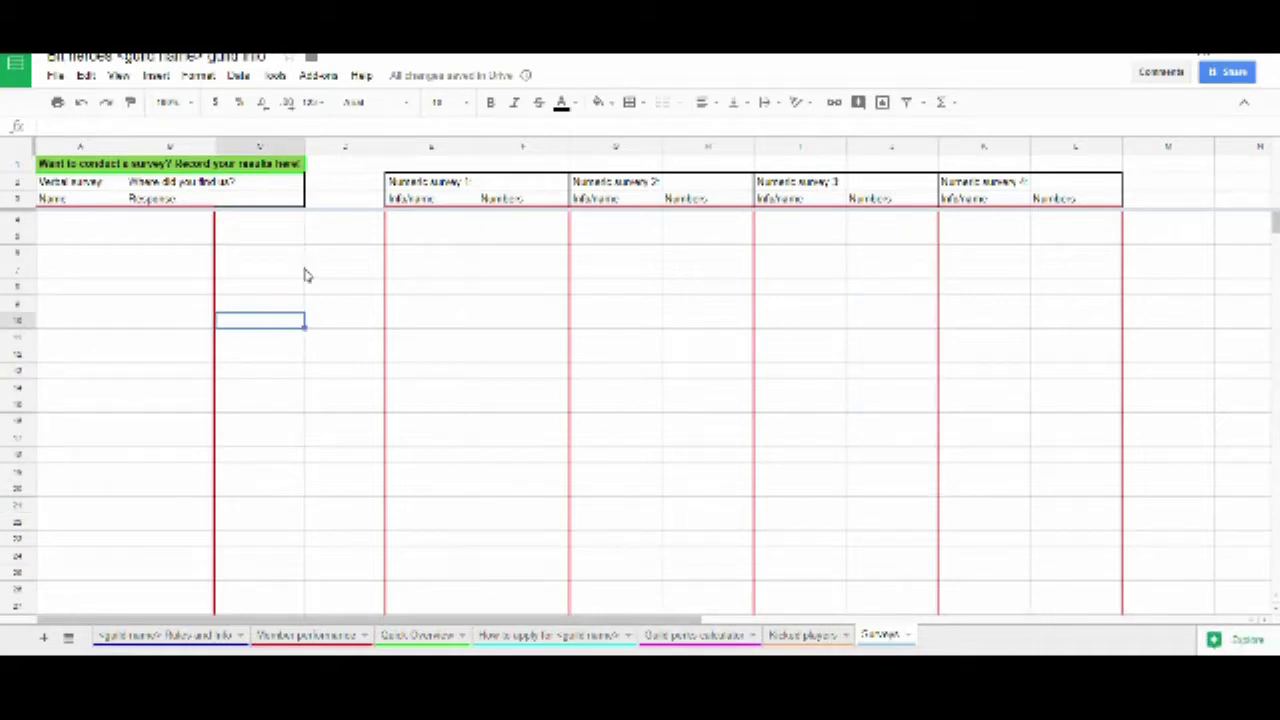
left_click(304, 272)
left_click(352, 203)
left_click(364, 183)
left_click(364, 166)
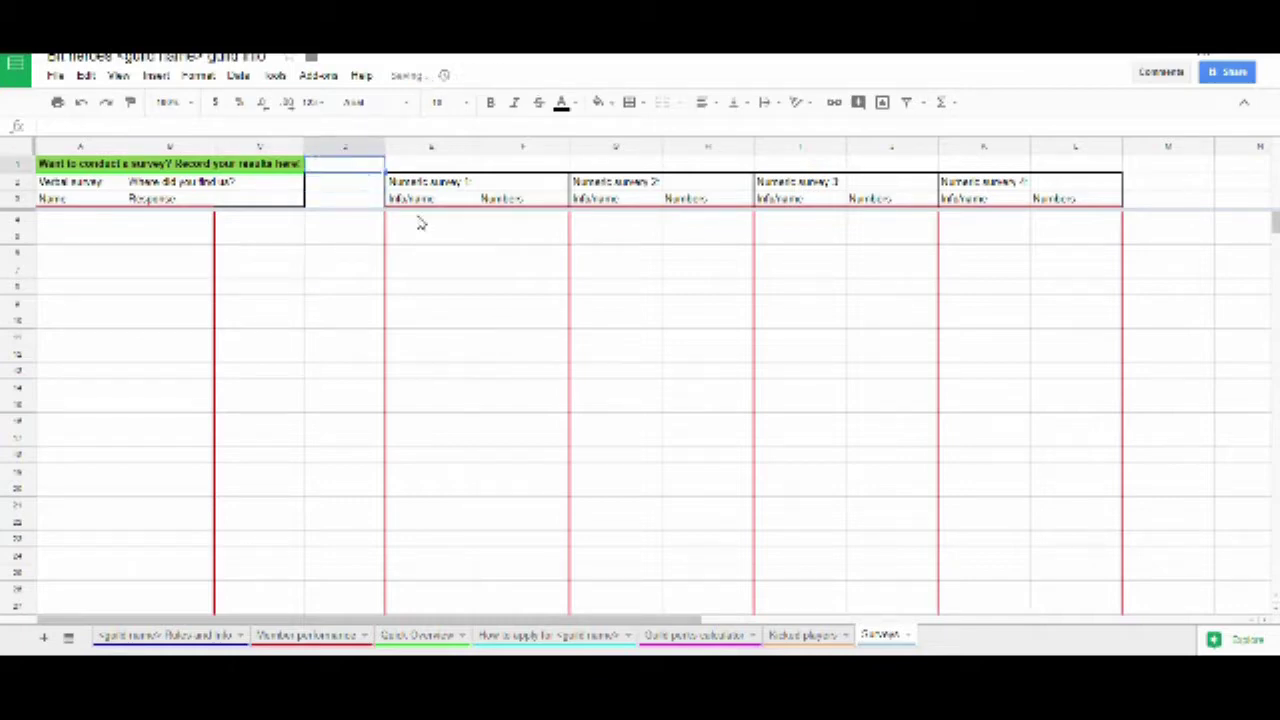
left_click(340, 440)
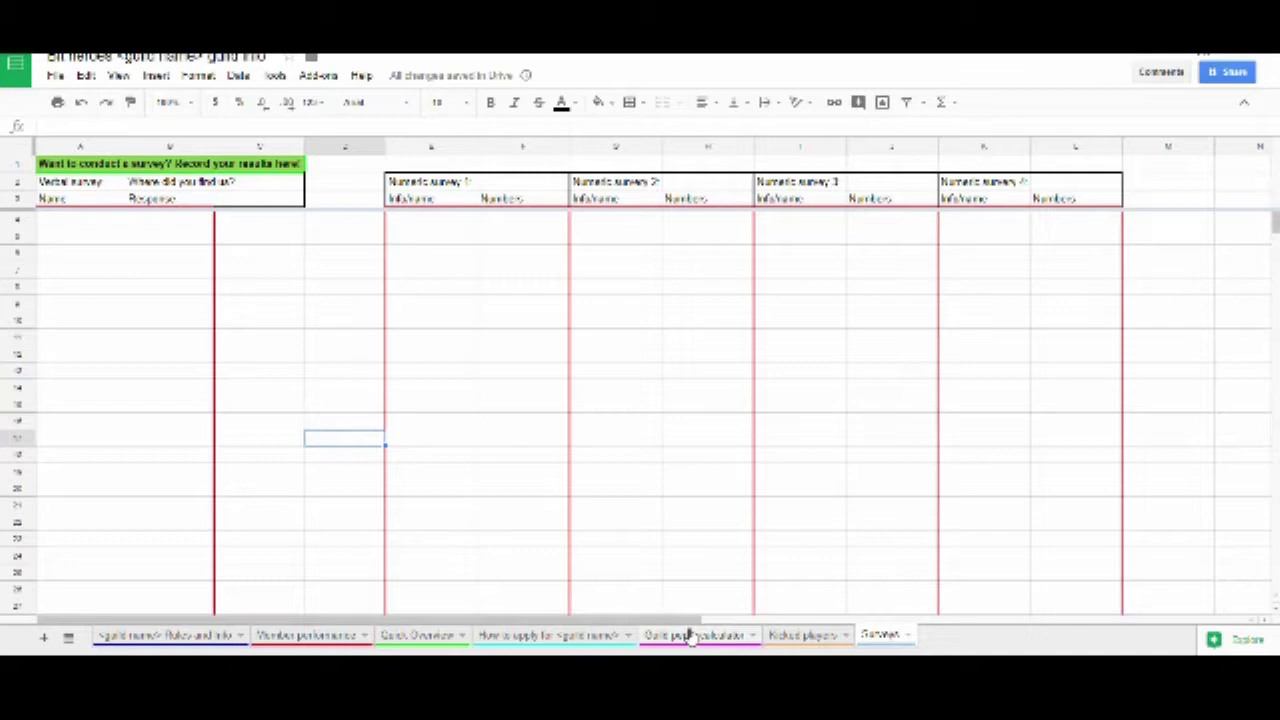
Step: View the Member performance sheet and read the note to guild leaders heading the Quick Overview sheet
left_click(310, 635)
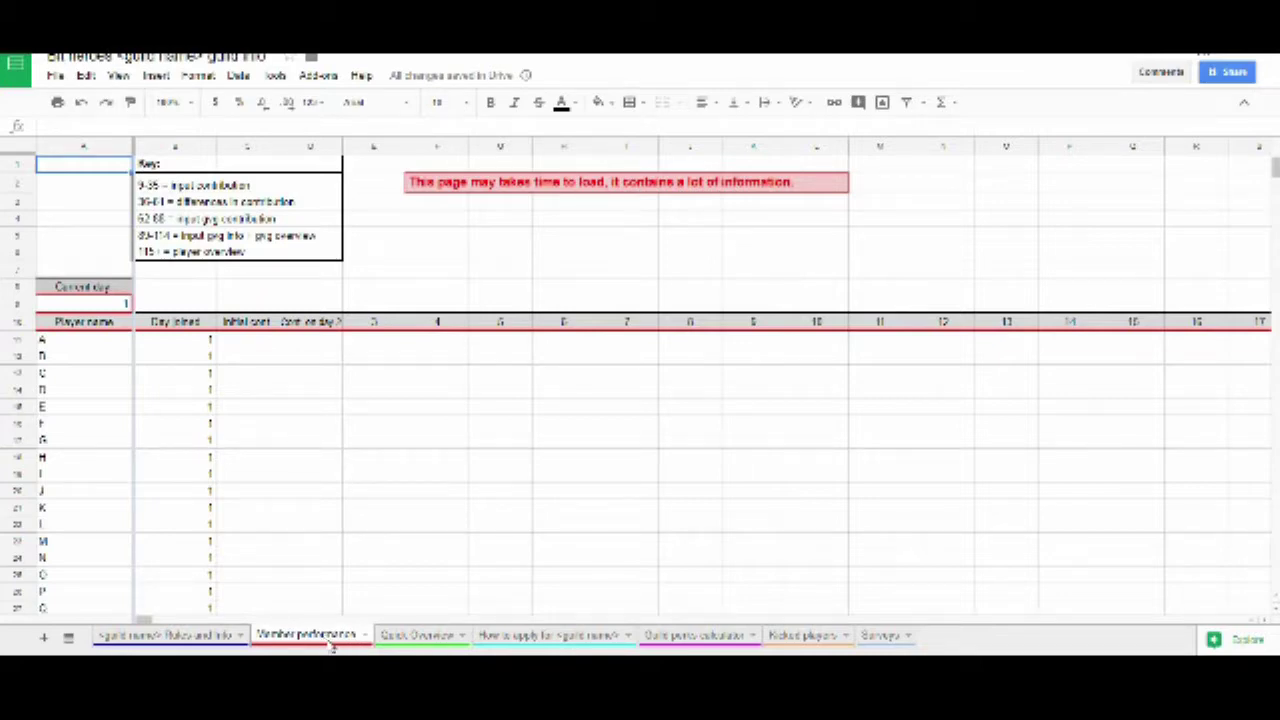
left_click(416, 636)
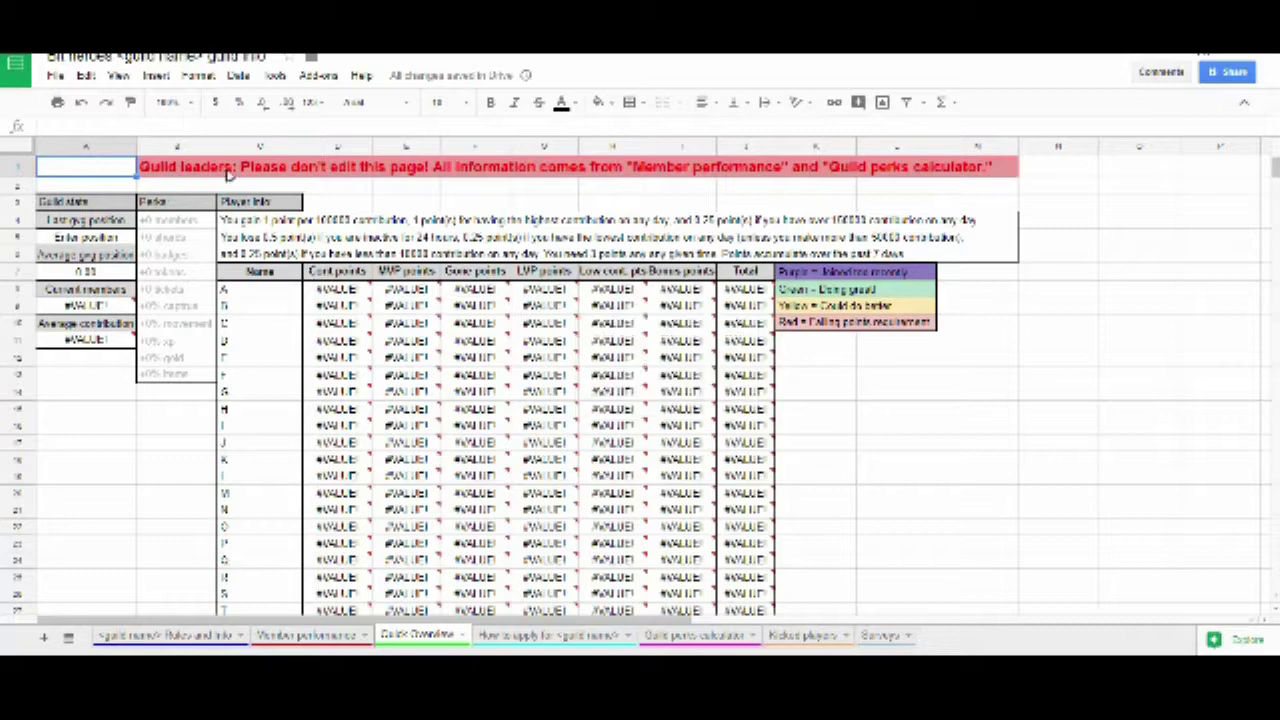
left_click(168, 163)
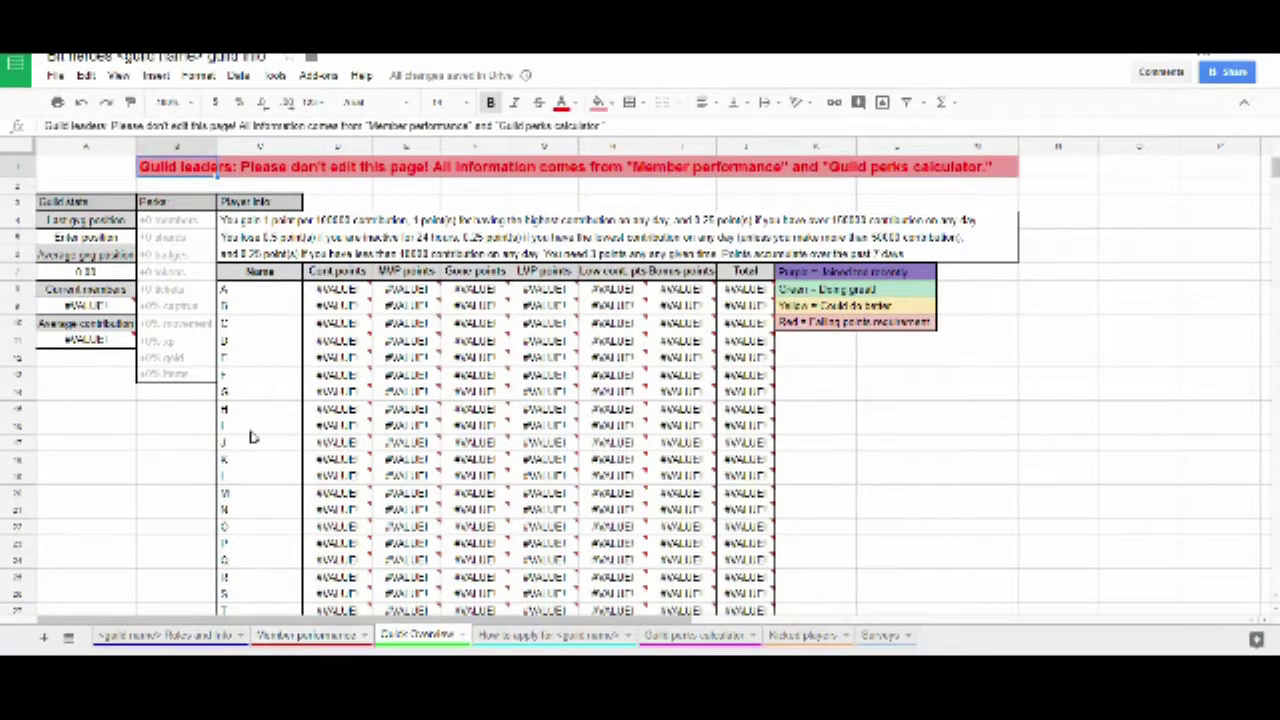
Step: Return to the Member performance sheet and examine the key that lists its row ranges
left_click(305, 636)
left_click(385, 638)
left_click(315, 636)
left_click(246, 285)
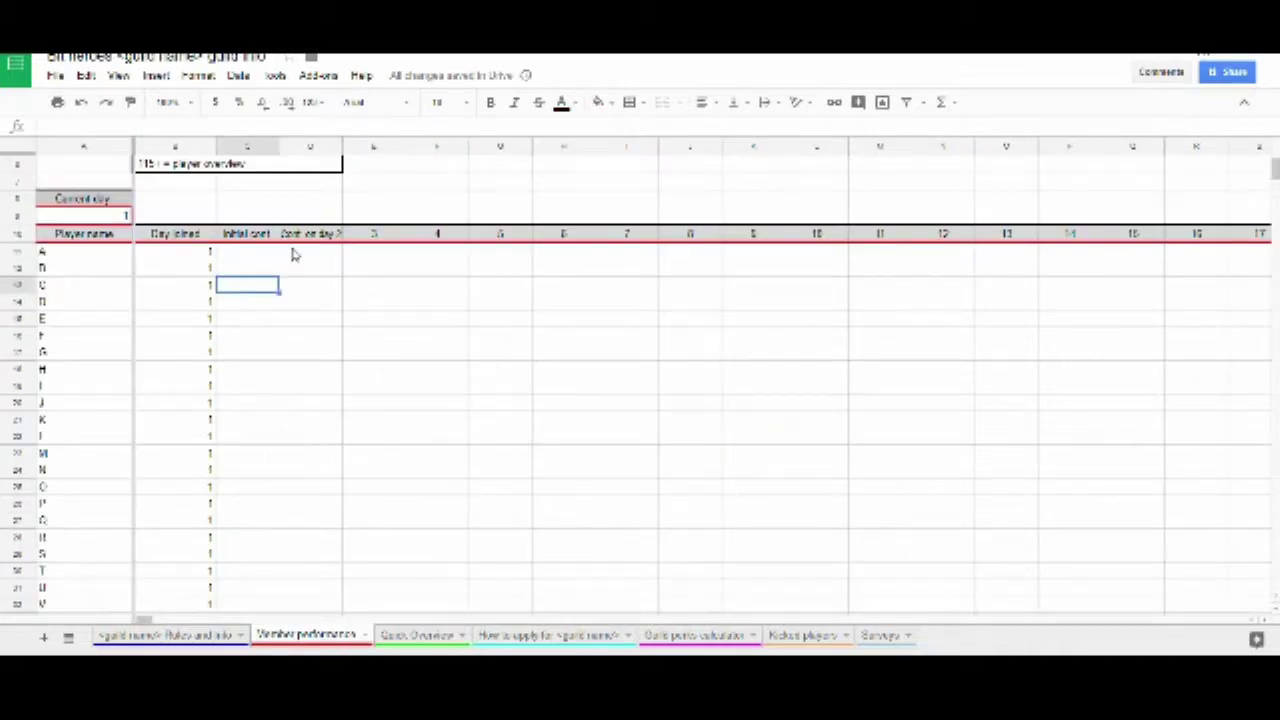
left_click(318, 220)
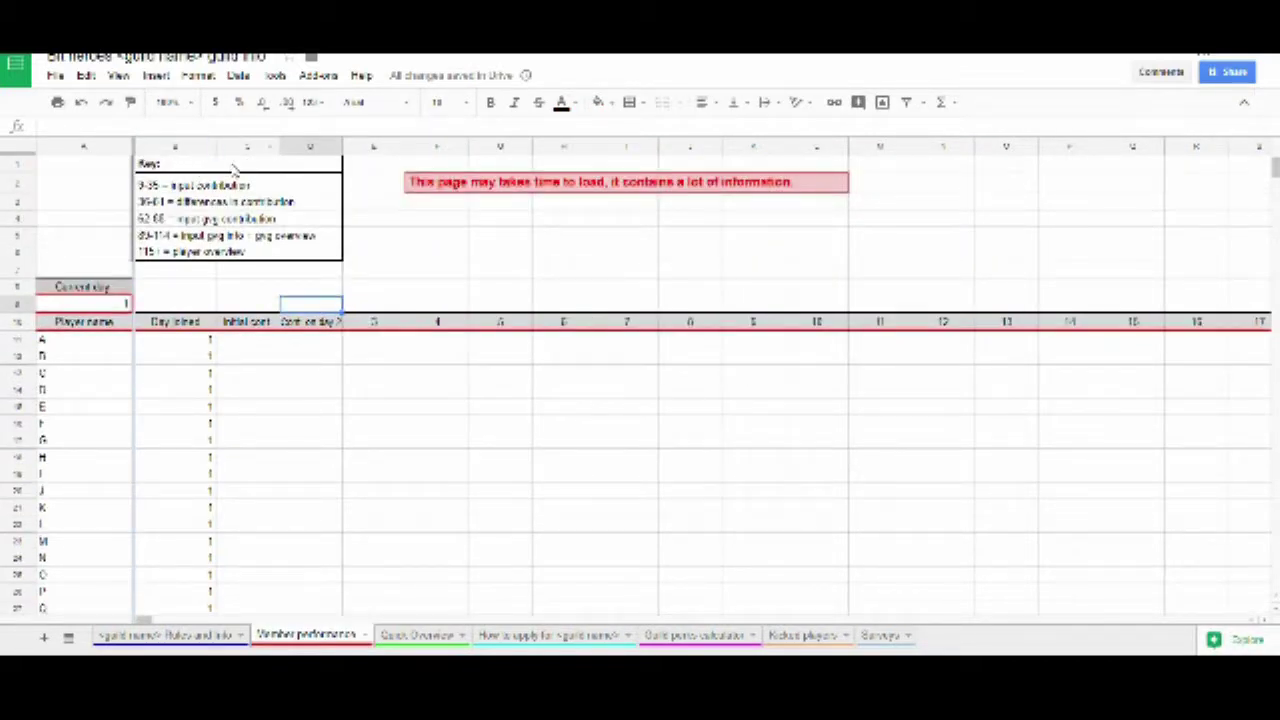
left_click_drag(170, 192, 182, 302)
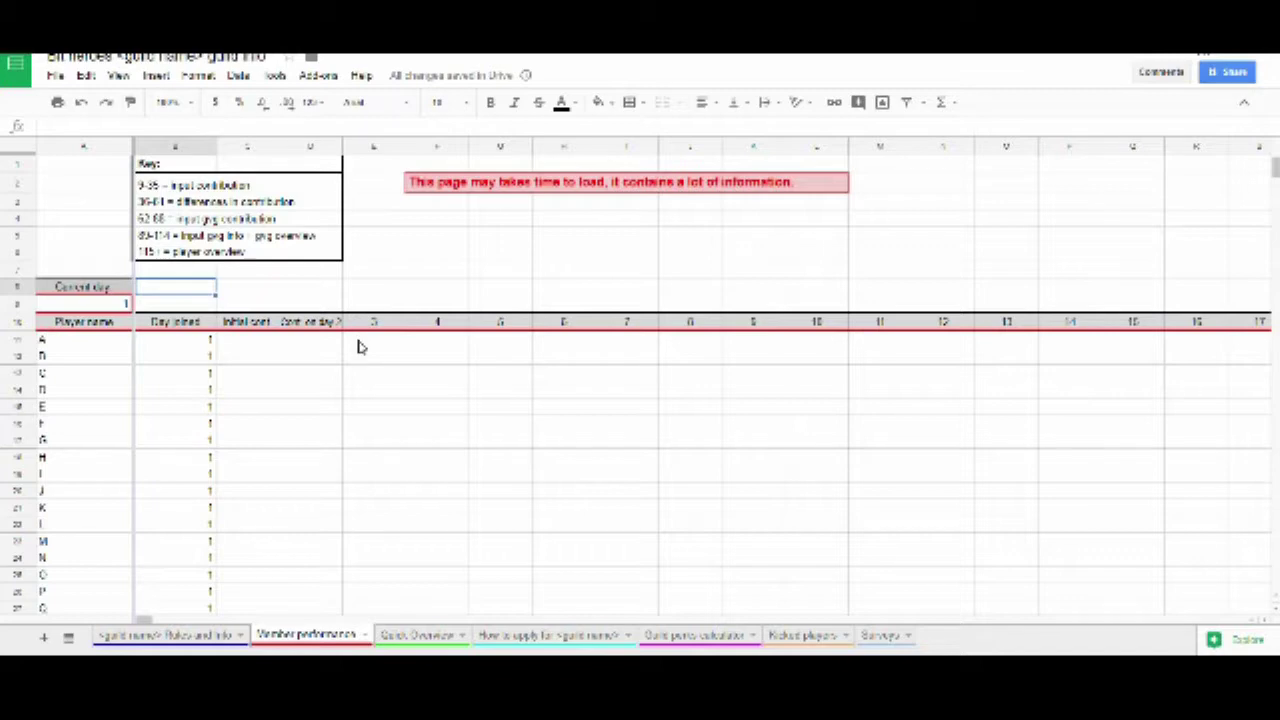
Step: Examine the Member performance sheet's initial contribution cells and its GvG contribution and score sections further down
scroll(363, 348, "down", 1)
left_click(276, 322)
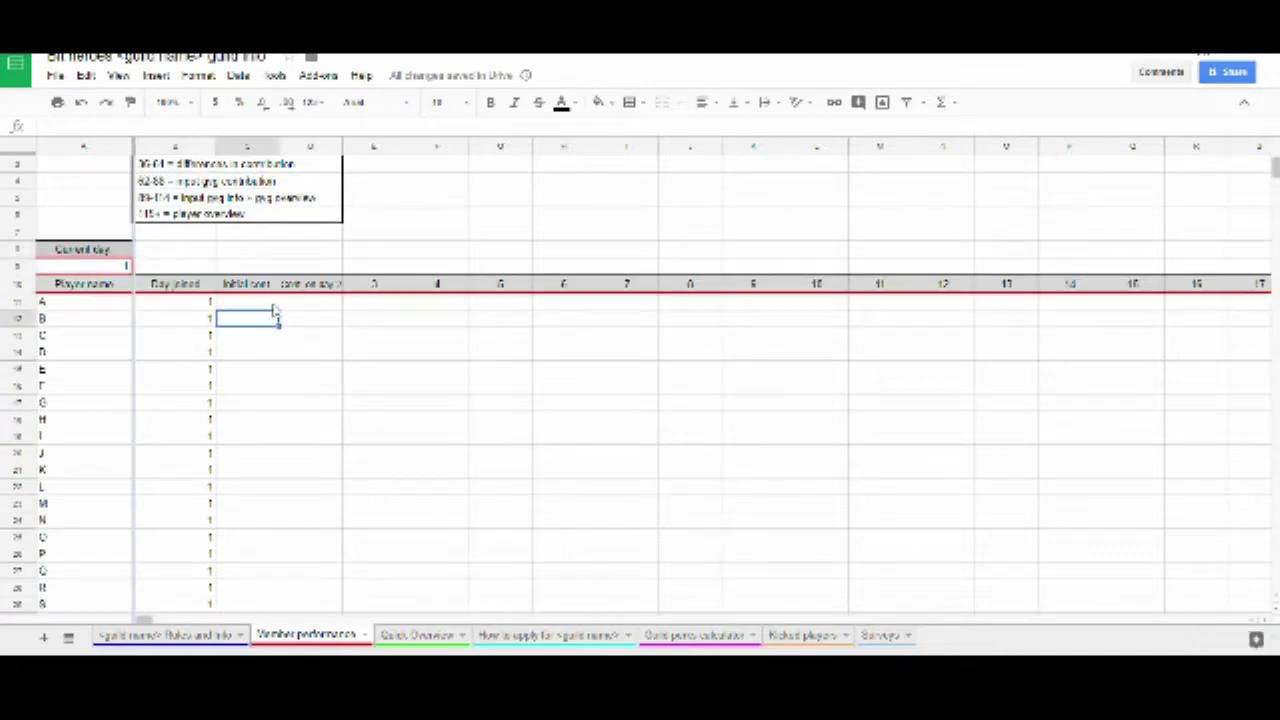
key("Down")
key("Down")
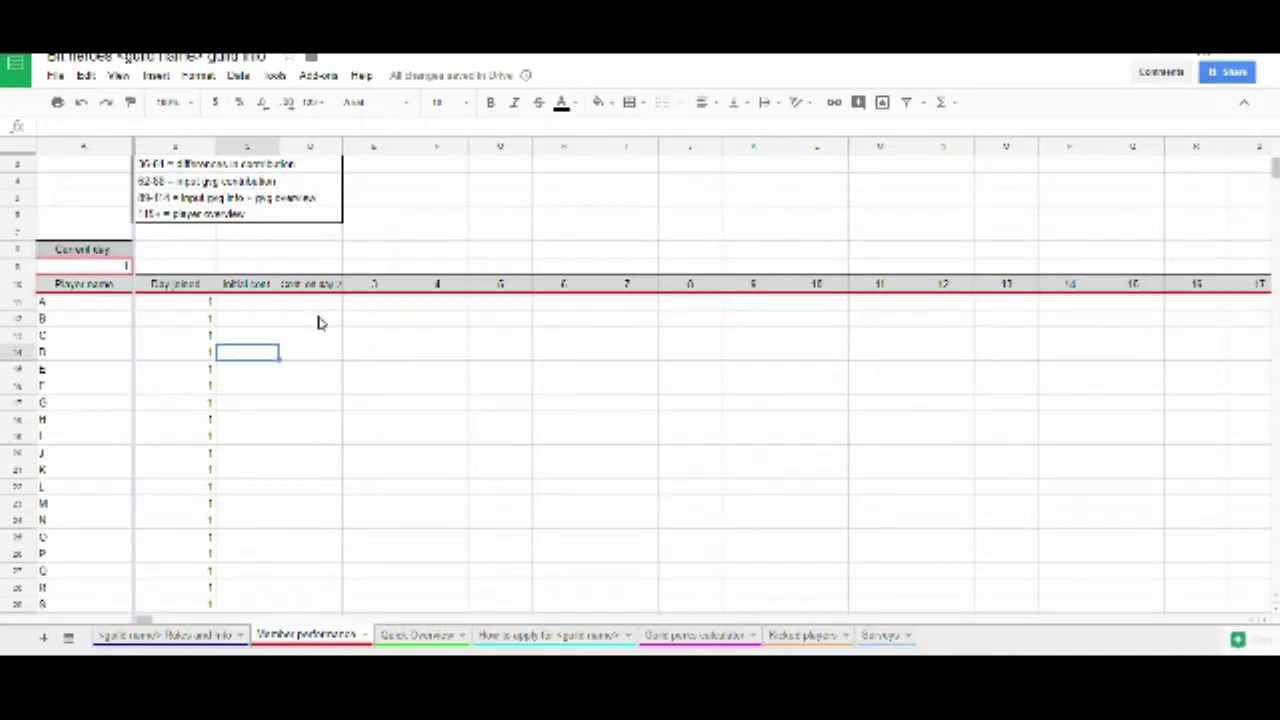
scroll(320, 330, "down", 15)
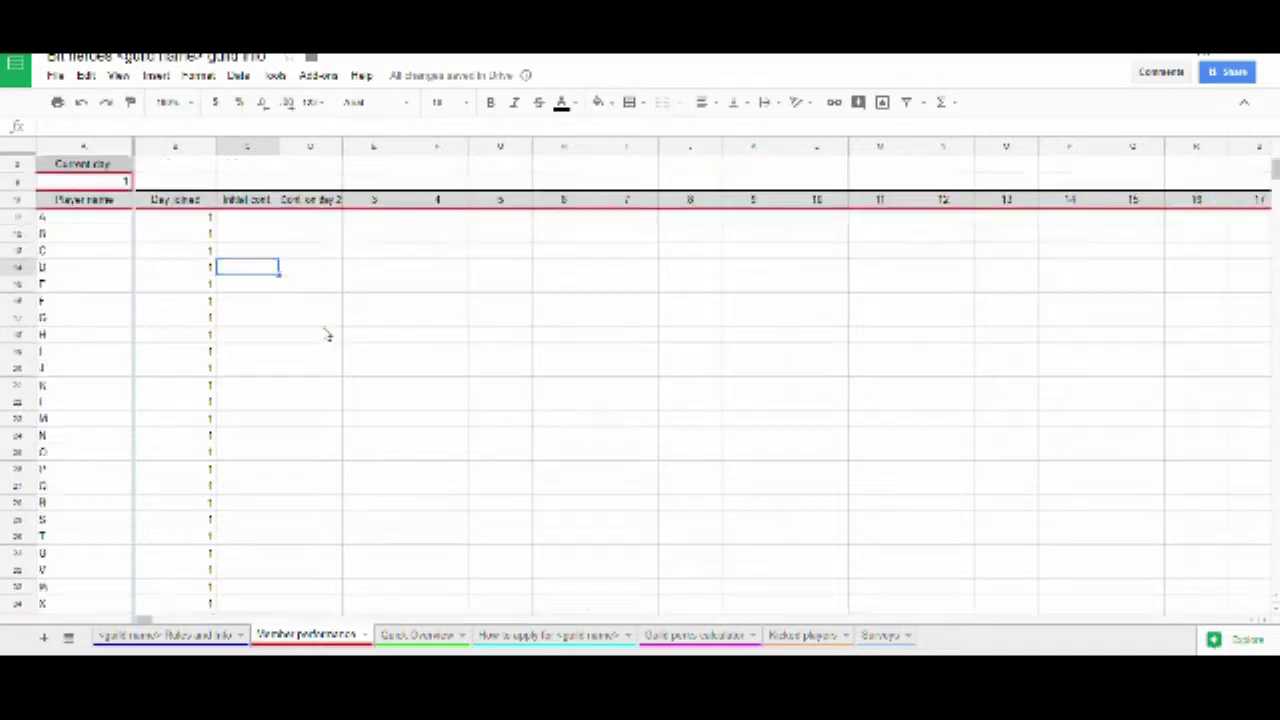
scroll(330, 338, "down", 15)
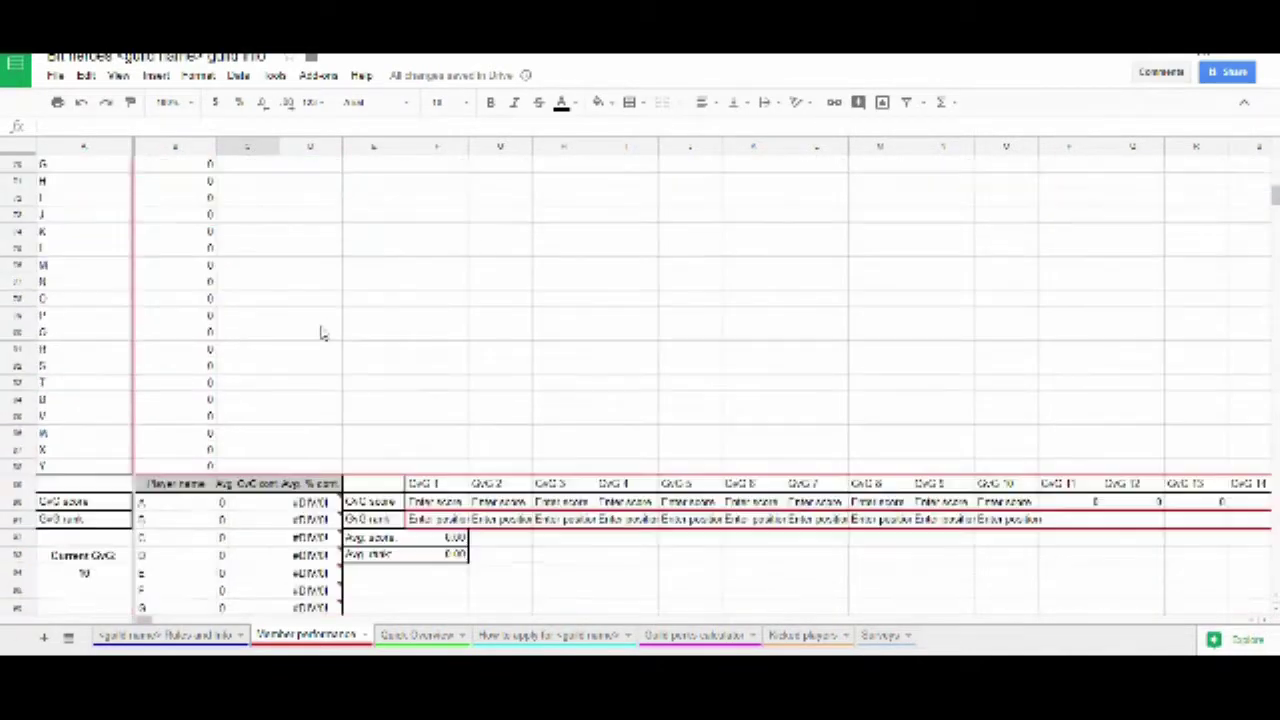
scroll(330, 345, "down", 15)
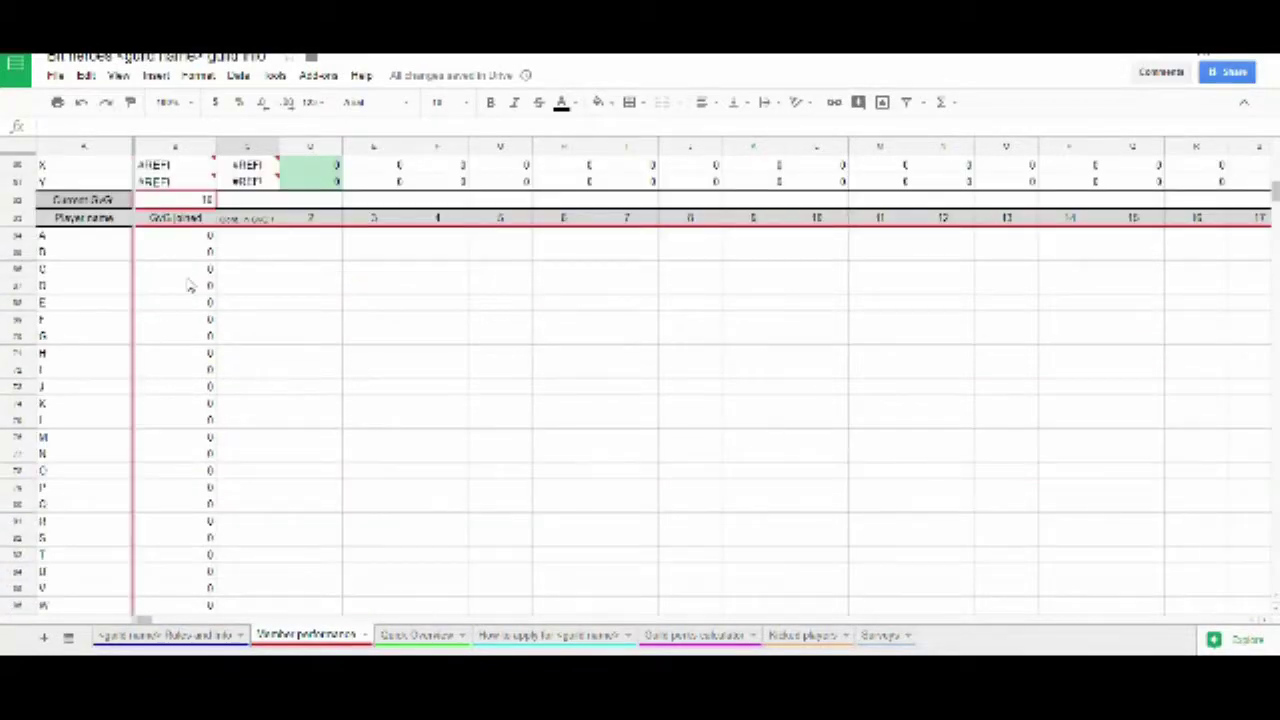
scroll(197, 294, "down", 1)
scroll(233, 240, "up", 1)
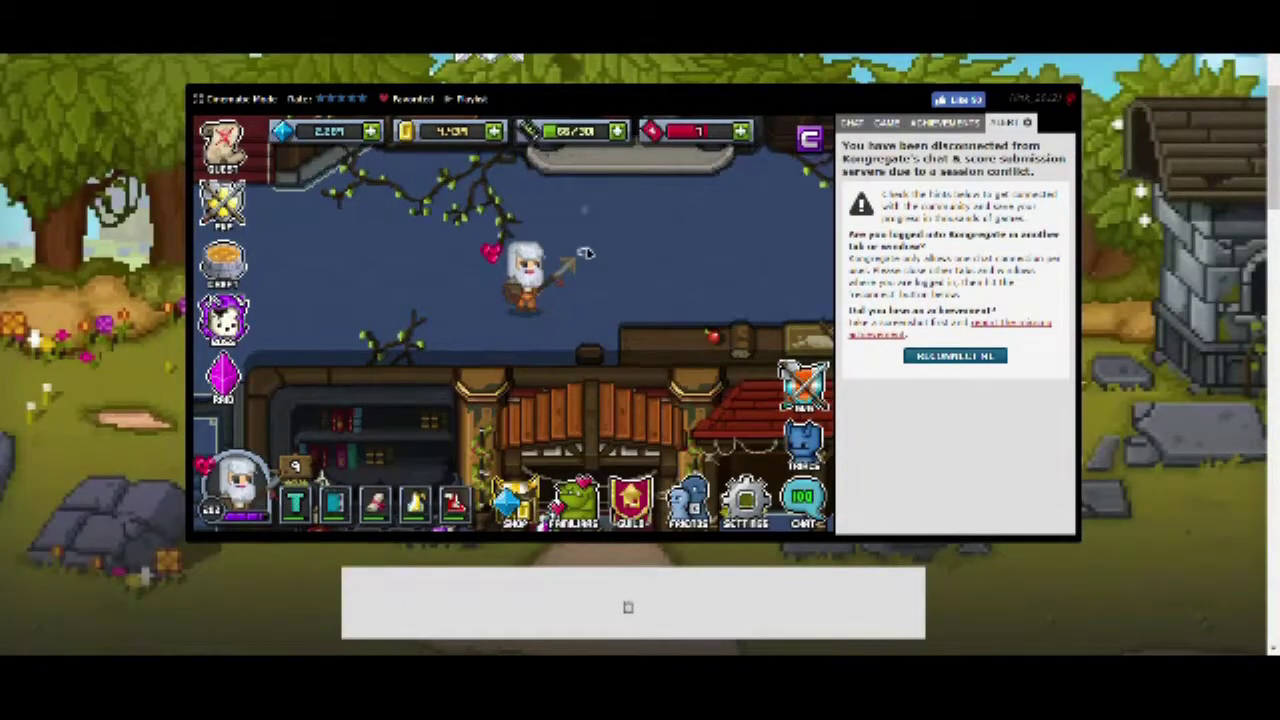
left_click(450, 313)
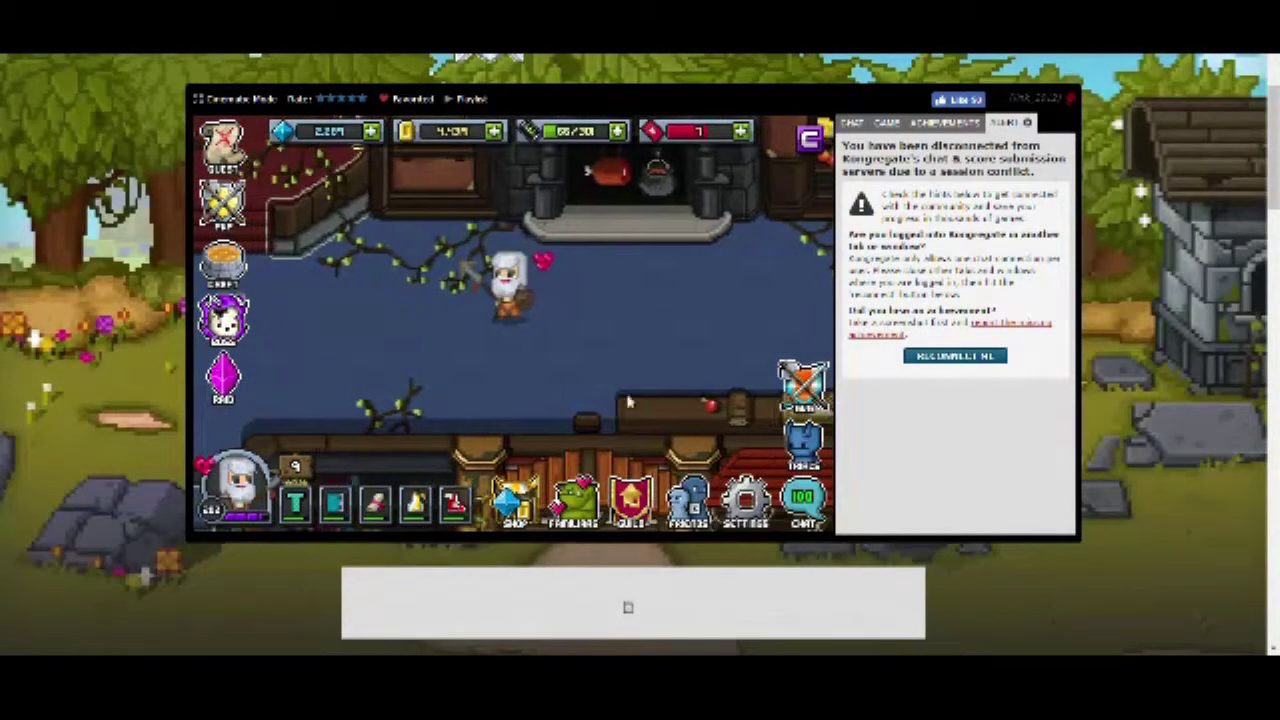
left_click(436, 228)
left_click(667, 393)
left_click(449, 372)
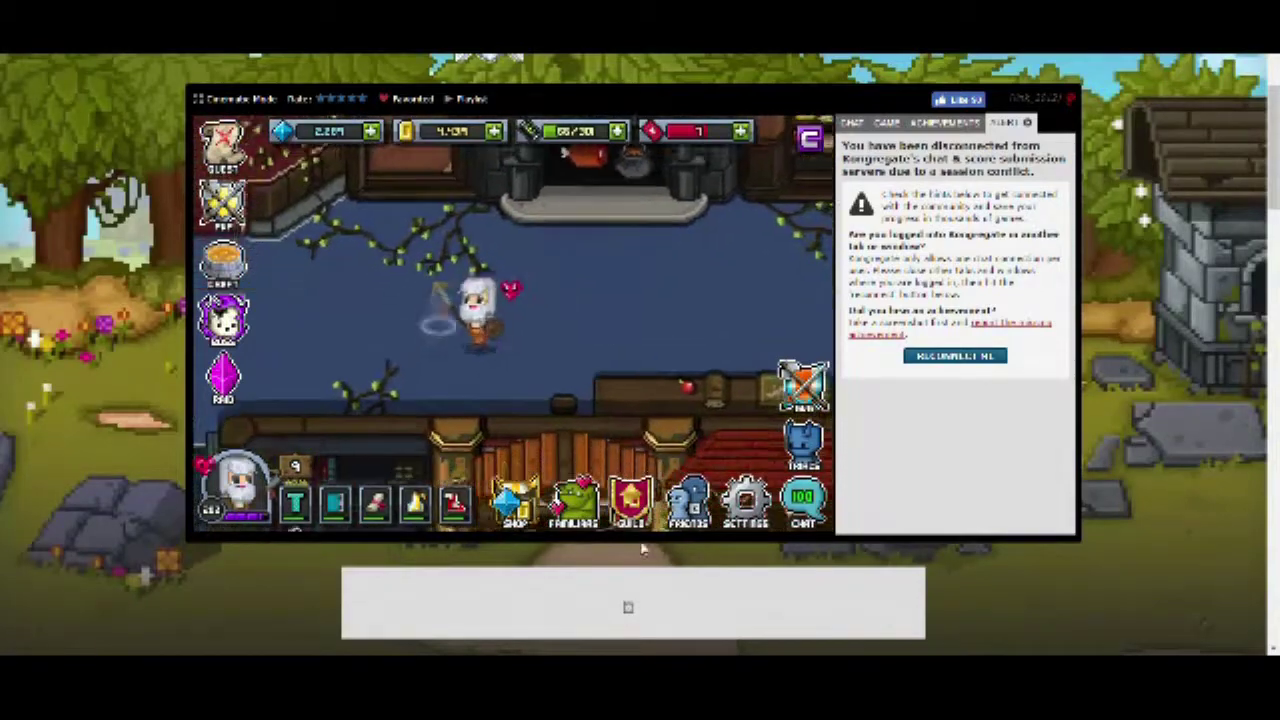
Step: Open the guild window in the Bit Heroes game
left_click(634, 508)
left_click(631, 500)
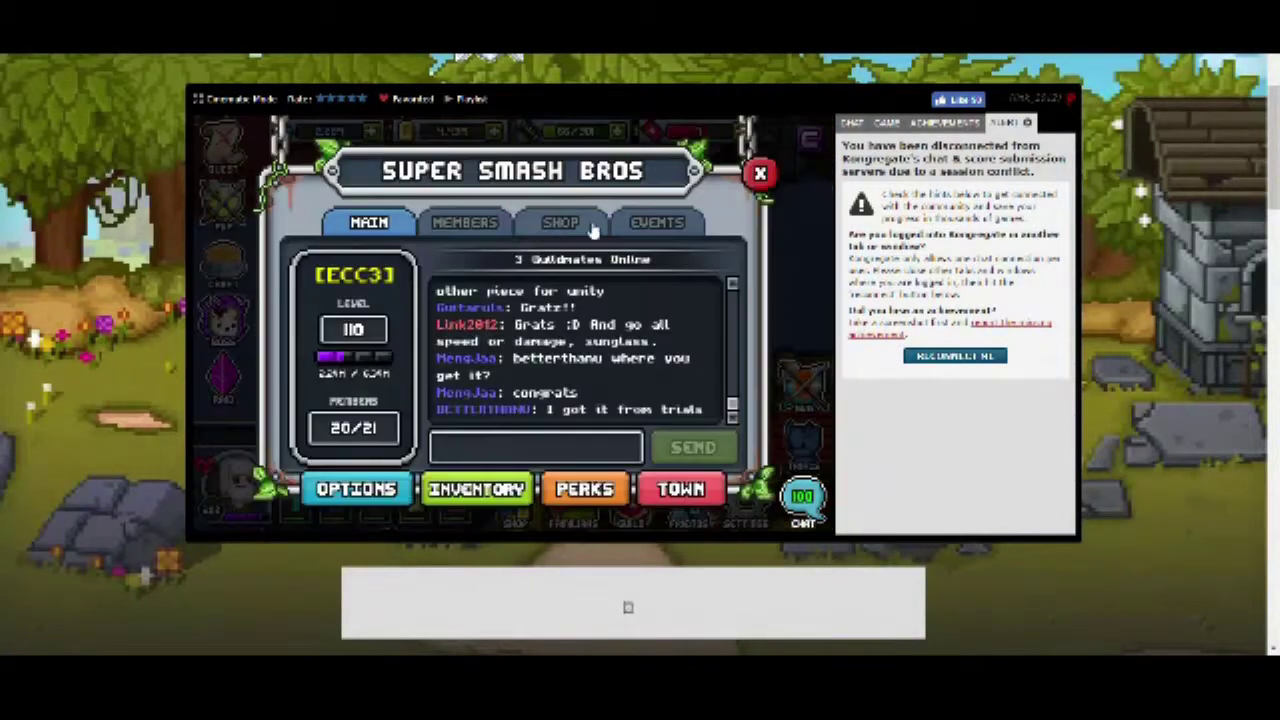
Step: Open the guild's Guild vs Guild event and look through the members' GvG points ranking
left_click(657, 222)
left_click(578, 424)
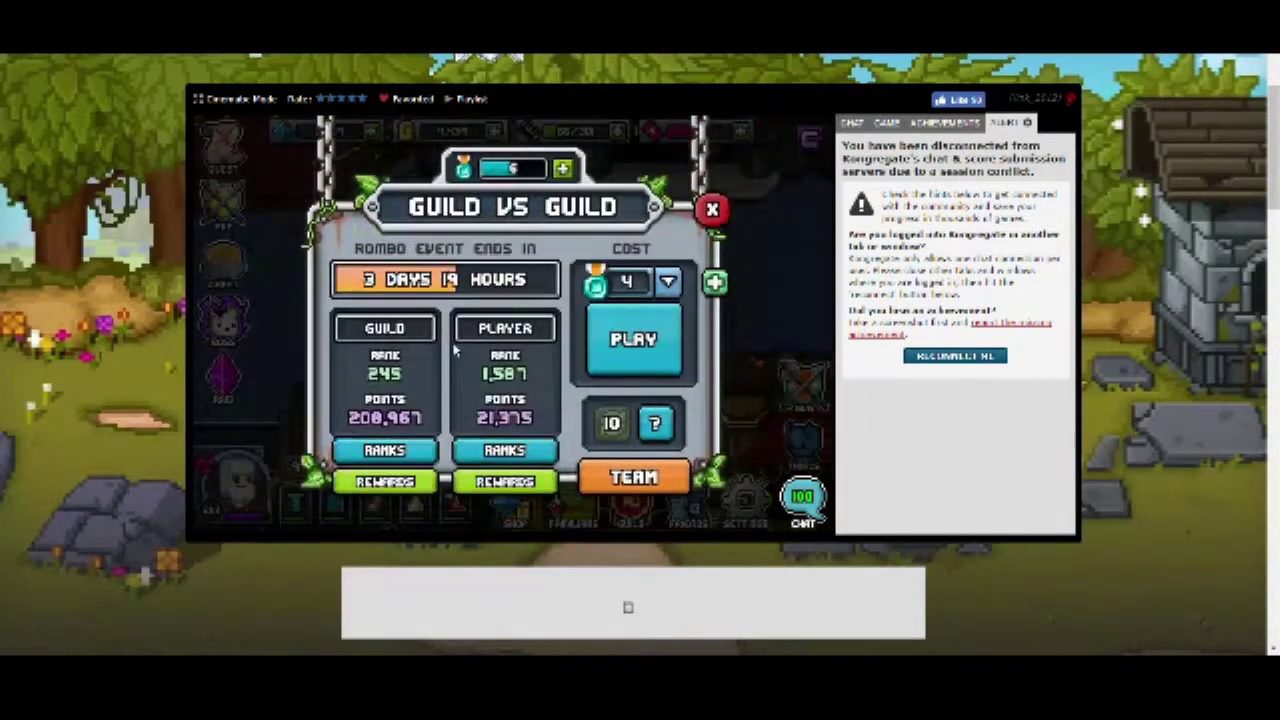
left_click(410, 329)
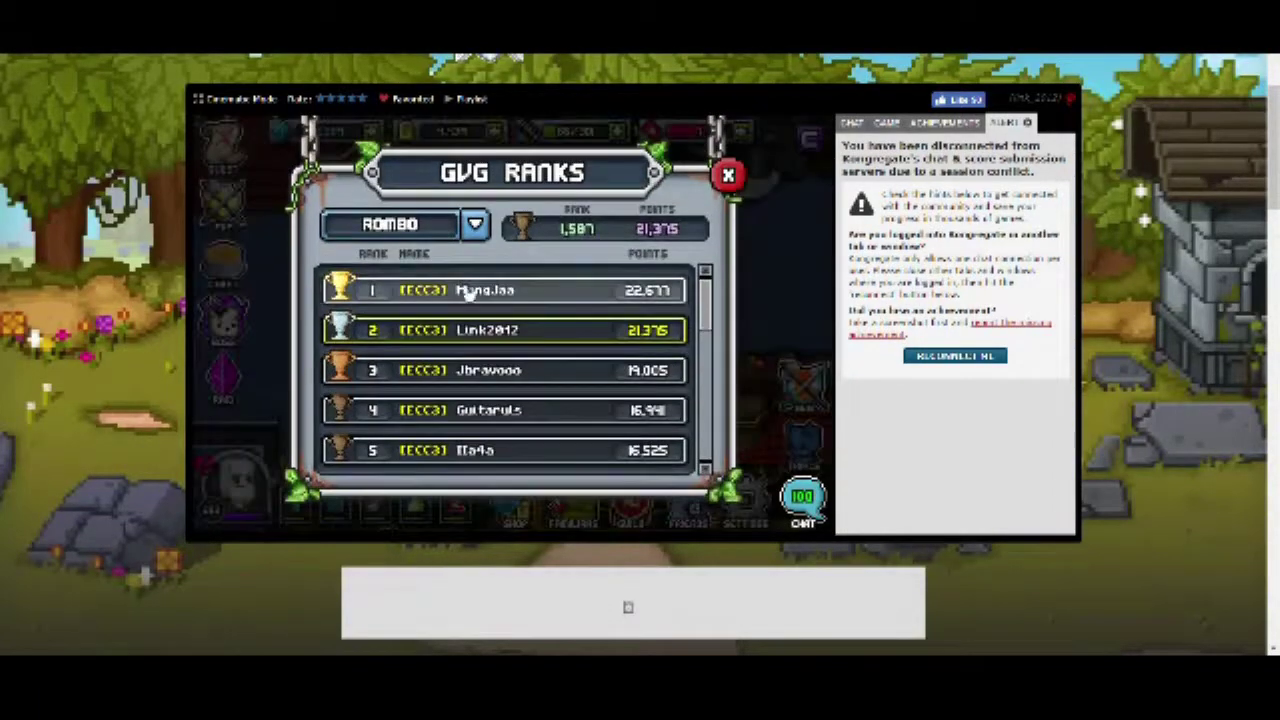
scroll(468, 313, "down", 5)
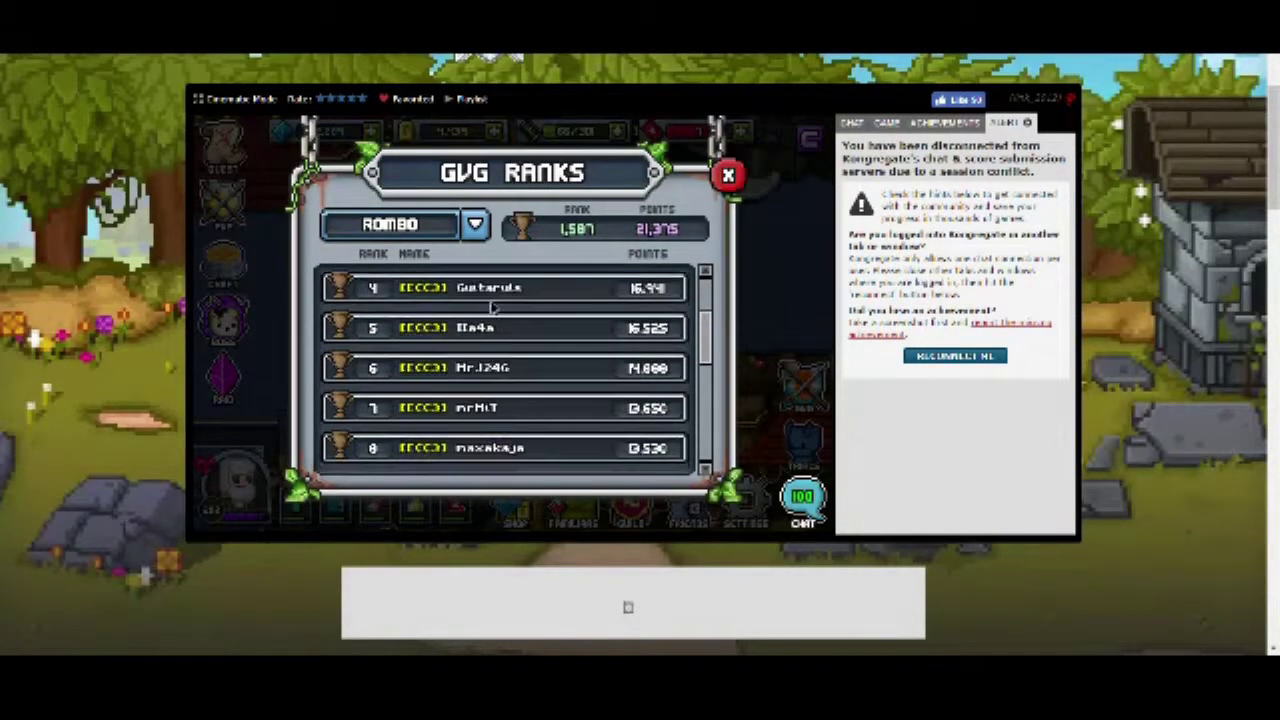
scroll(491, 392, "down", 5)
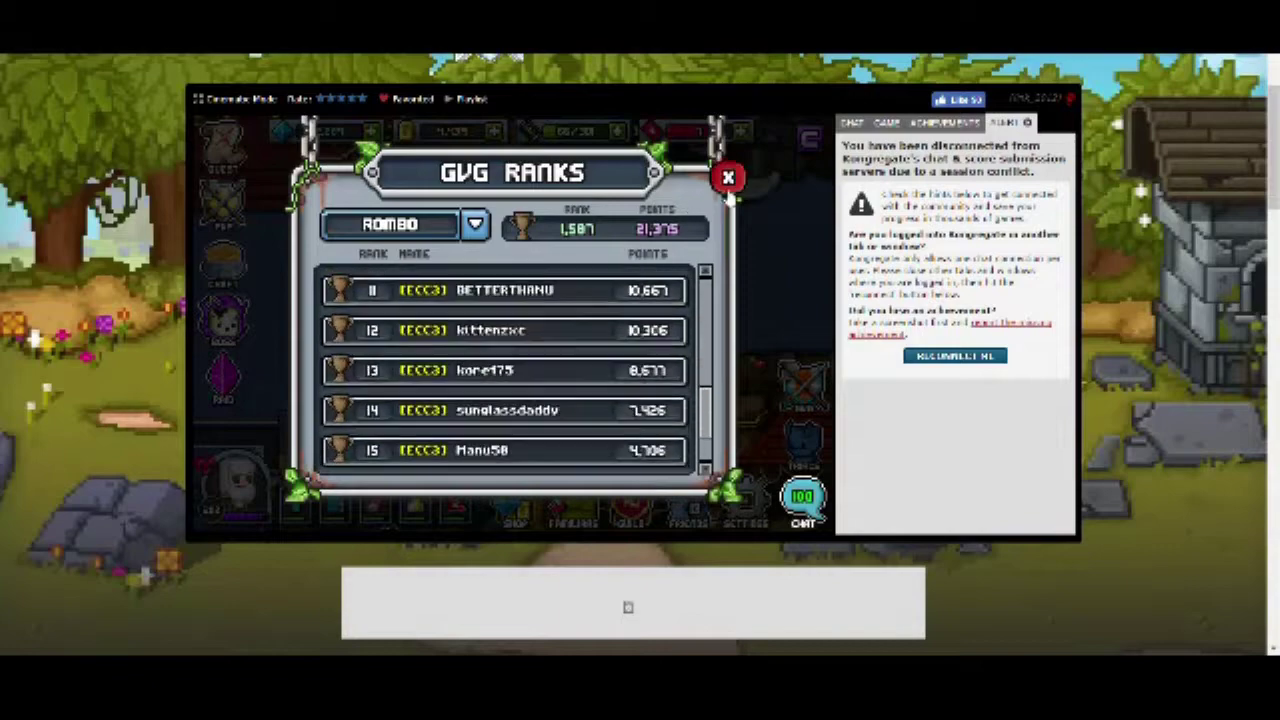
left_click(728, 177)
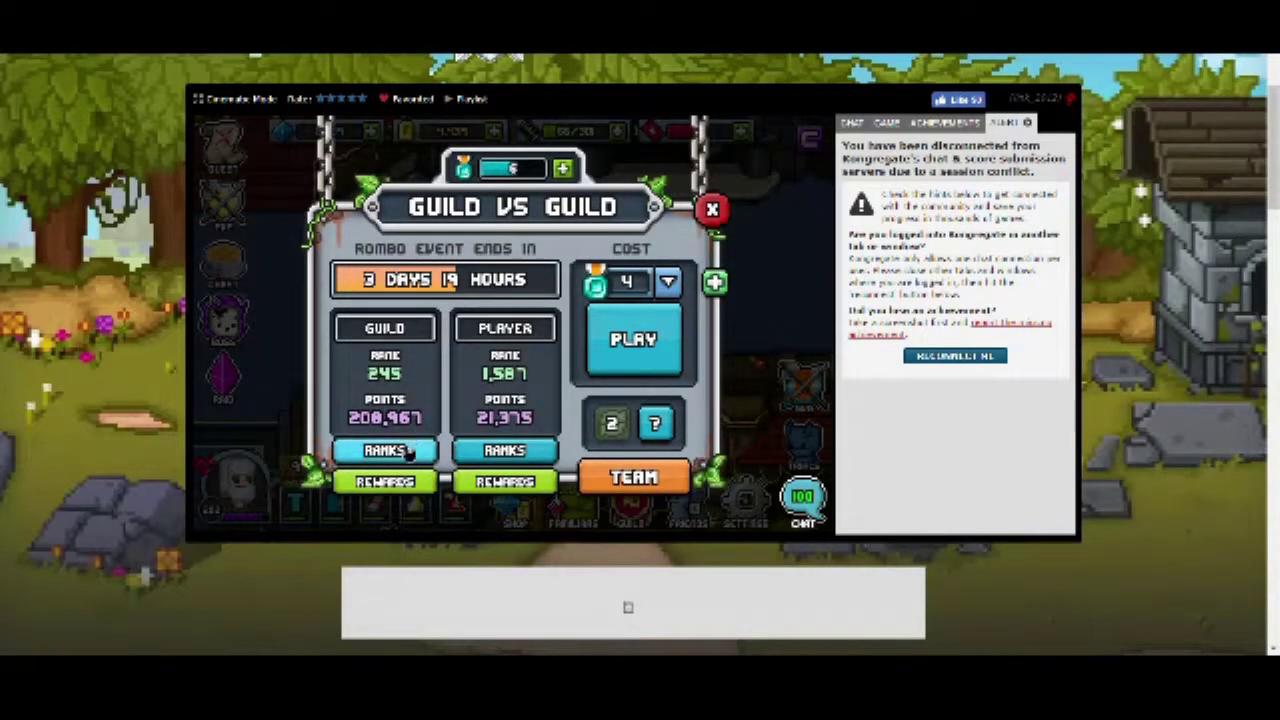
Step: View the guild ranking for the GvG event and close the Guild vs Guild window
left_click(405, 451)
scroll(455, 372, "down", 1)
scroll(480, 368, "up", 1)
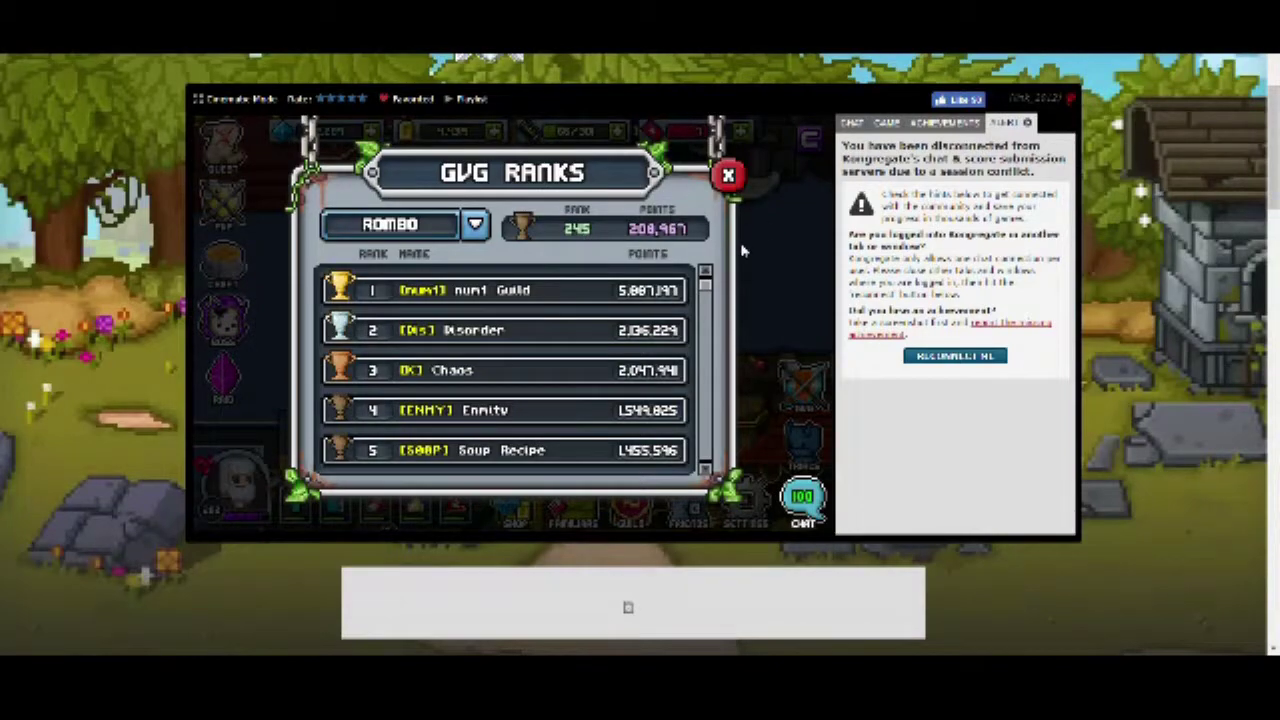
left_click(728, 177)
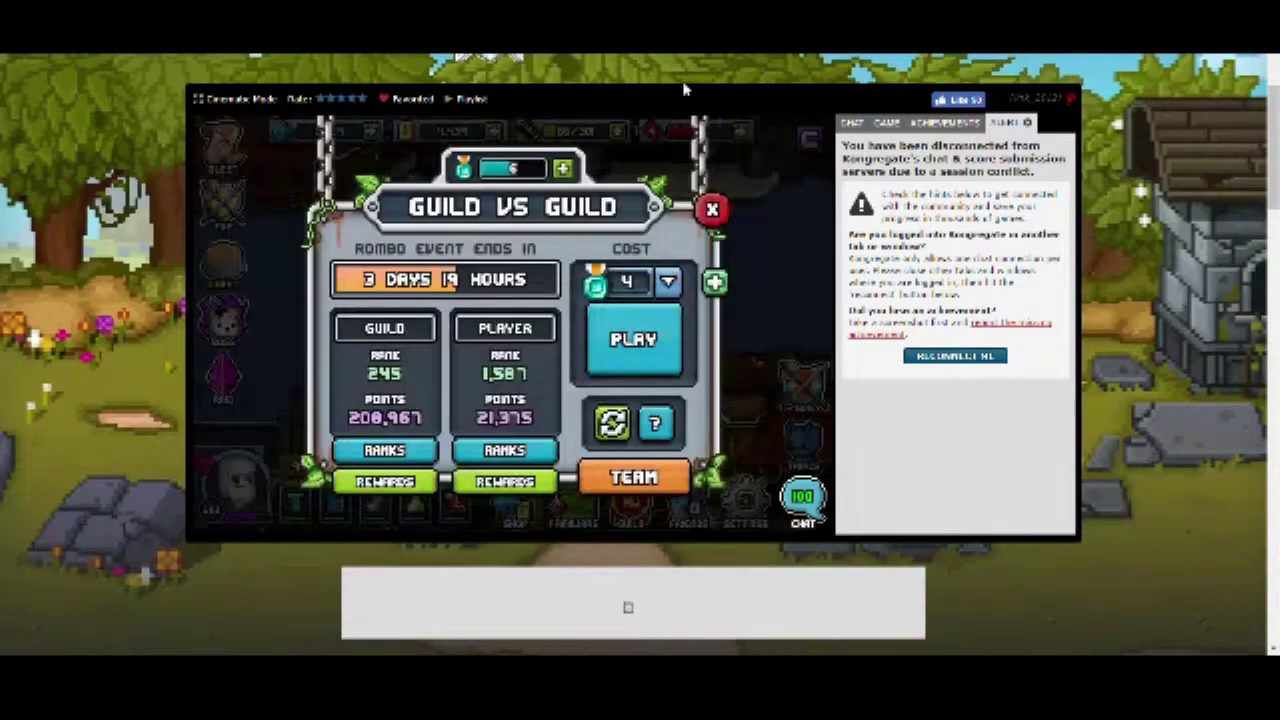
left_click(712, 209)
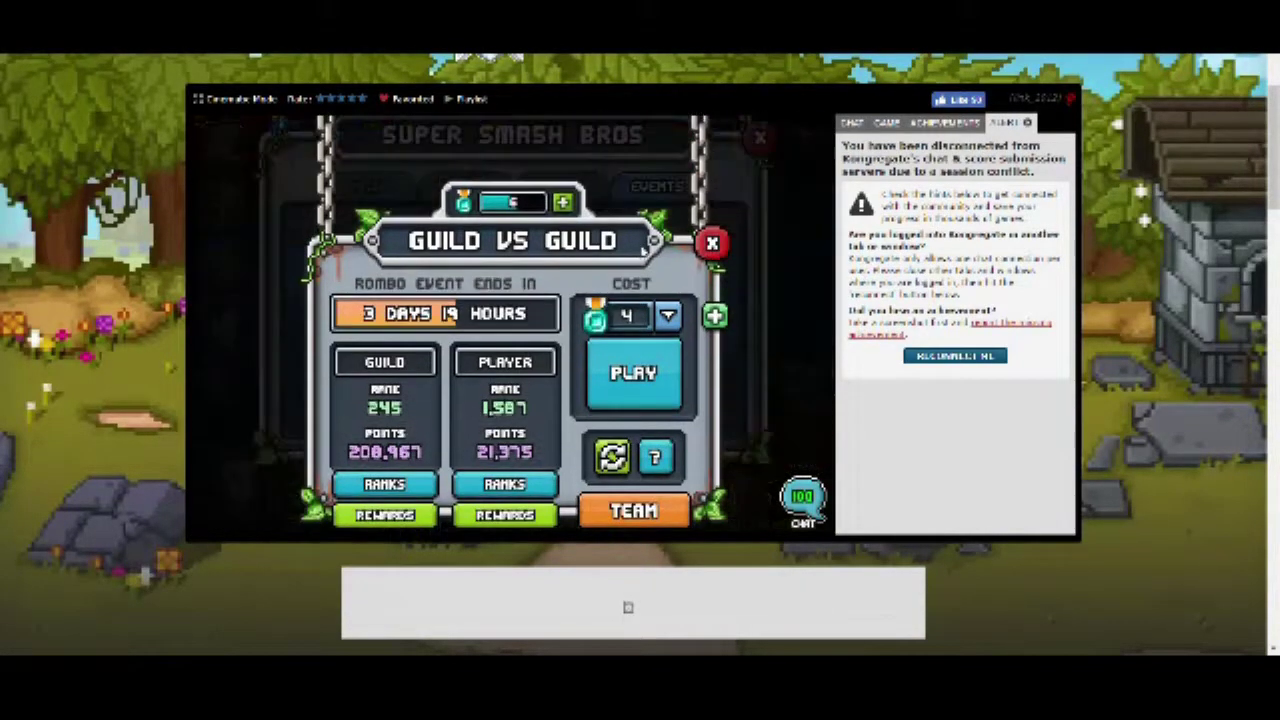
key("Escape")
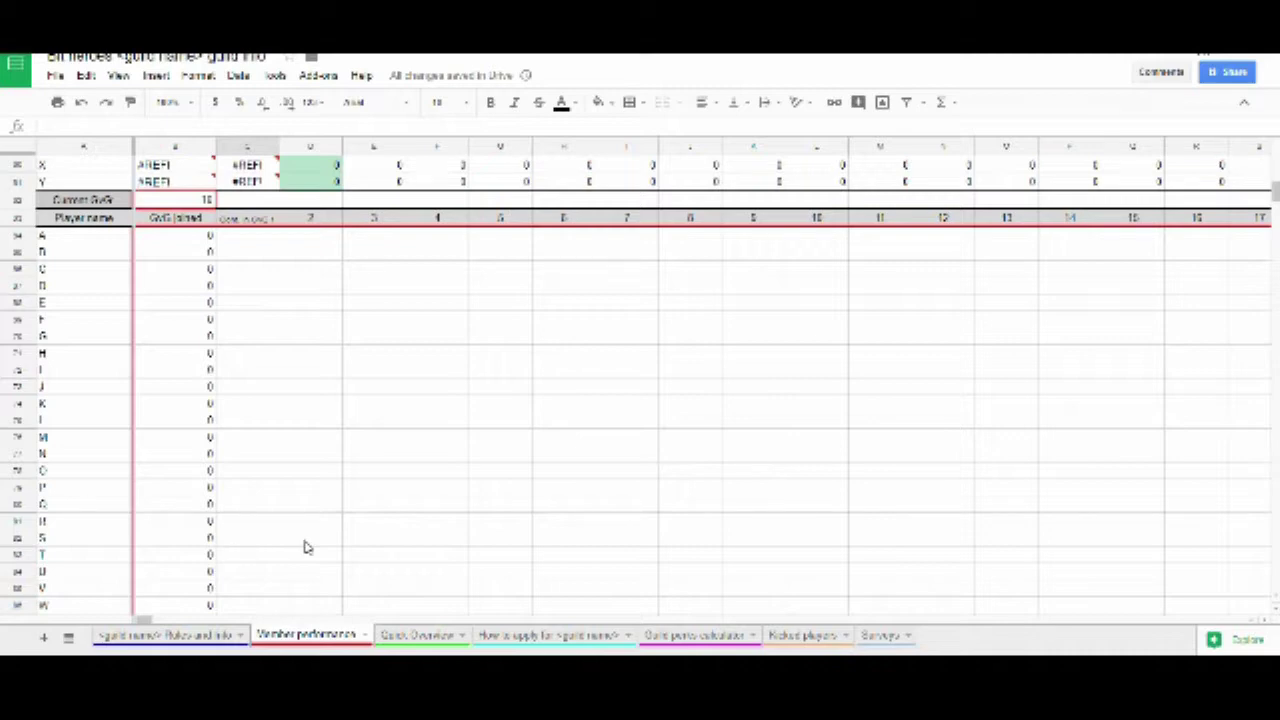
Step: Replace placeholder player names A to D in the Member performance sheet's input contribution section with three sample first names and Potatoes
scroll(307, 547, "up", 4)
scroll(299, 525, "down", 3)
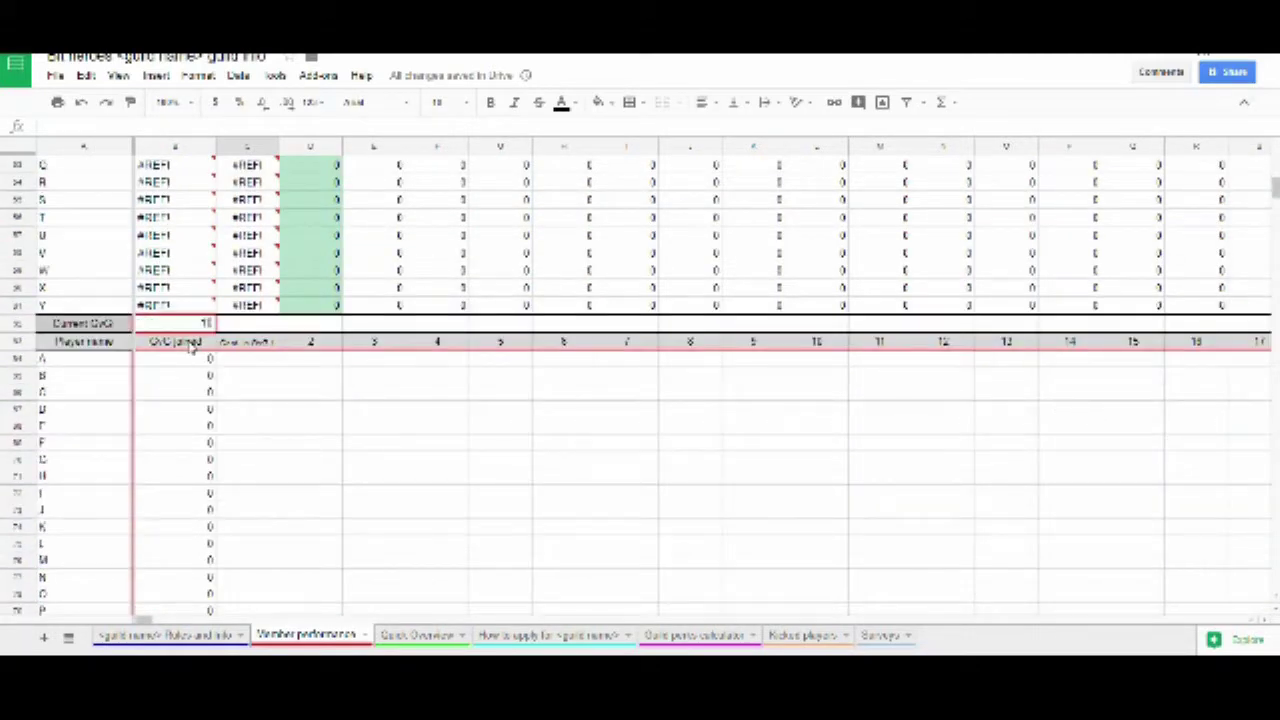
scroll(251, 434, "up", 8)
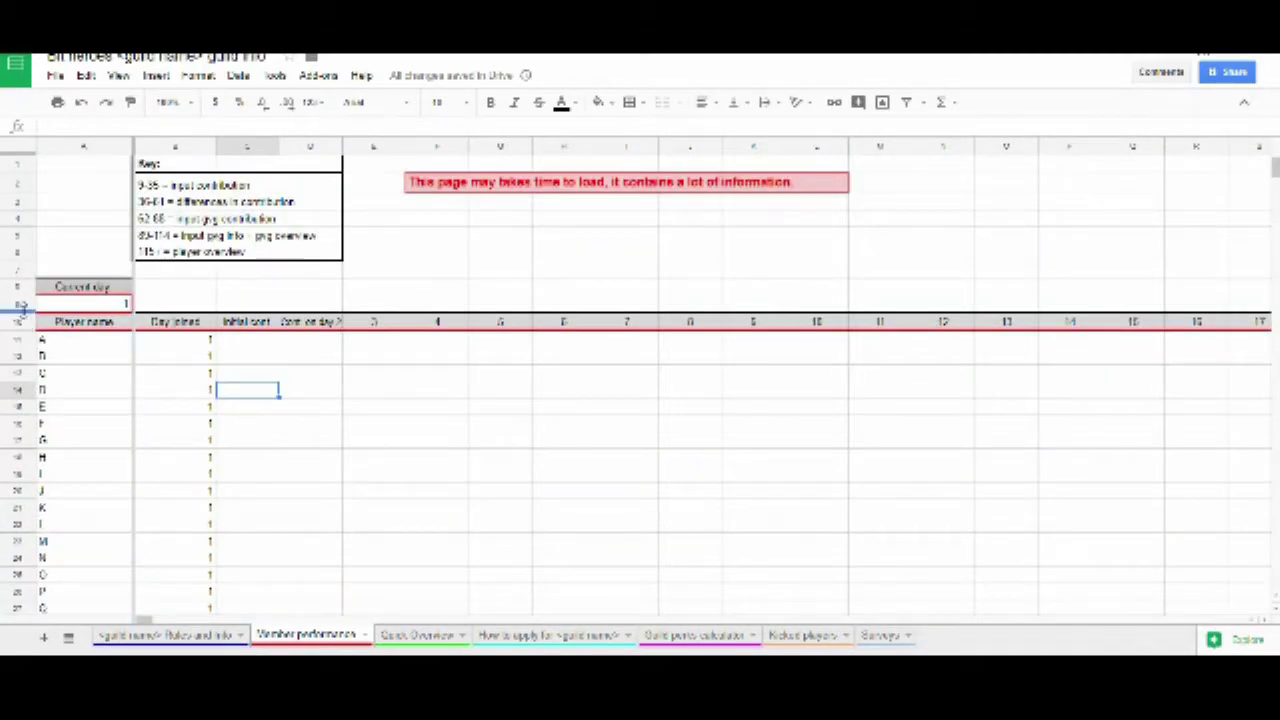
left_click(69, 346)
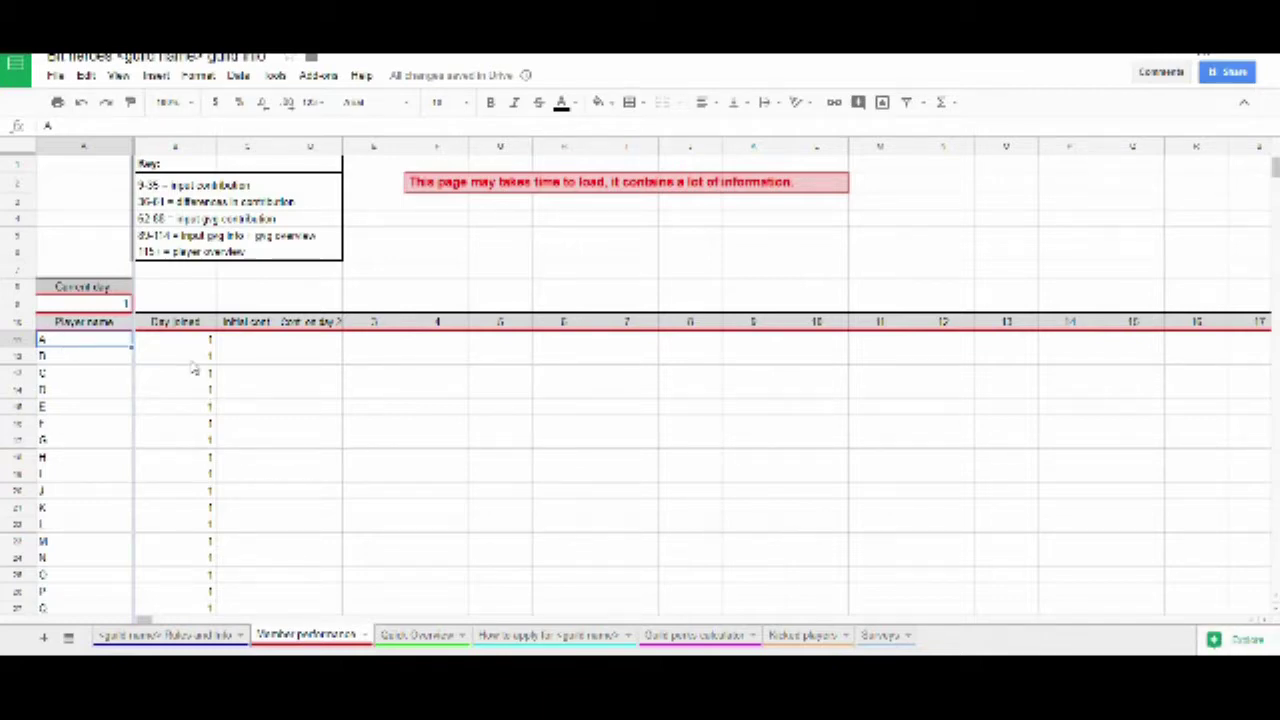
type("Bob")
key("Return")
type("Pe")
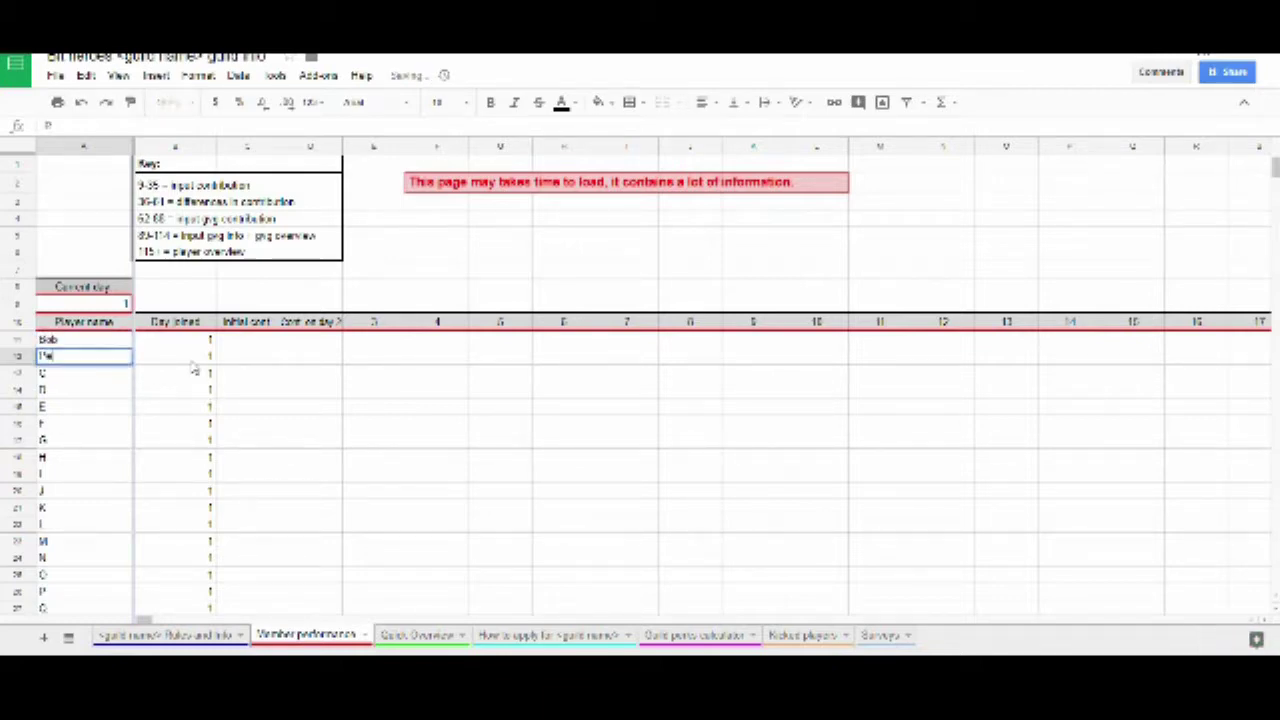
type("ter")
key("Return")
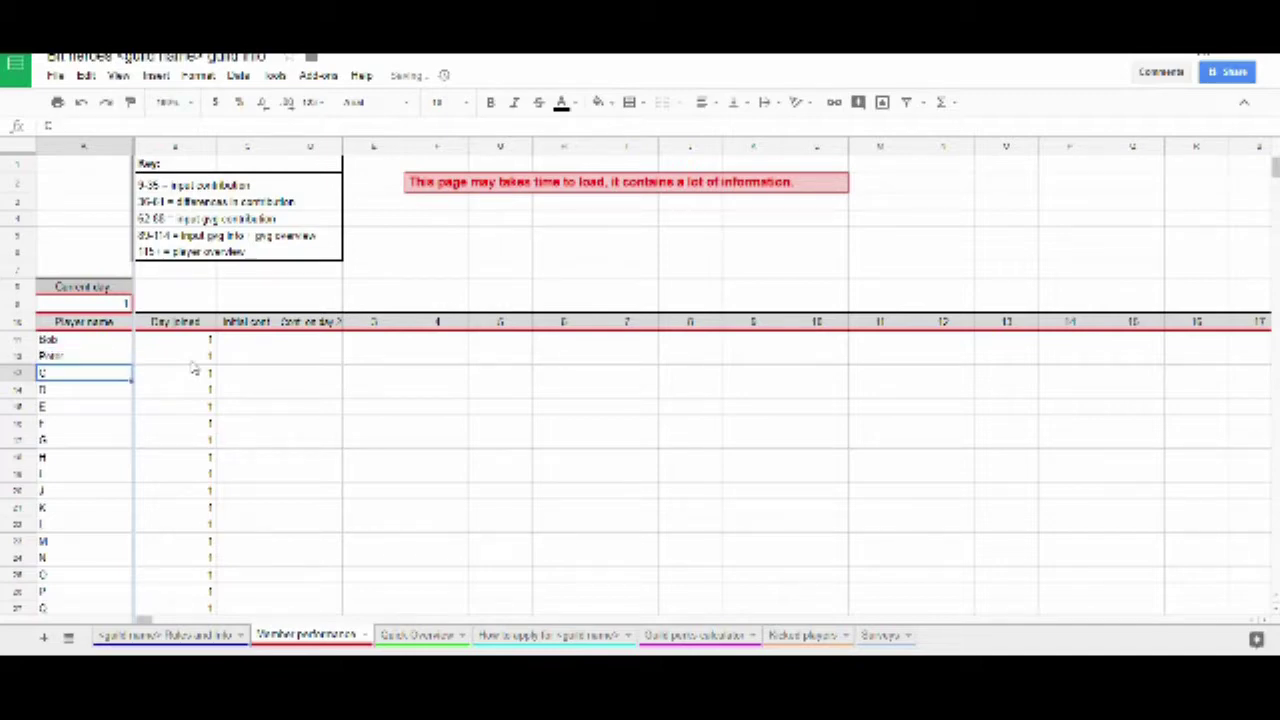
type("Nil")
key("Return")
type("P")
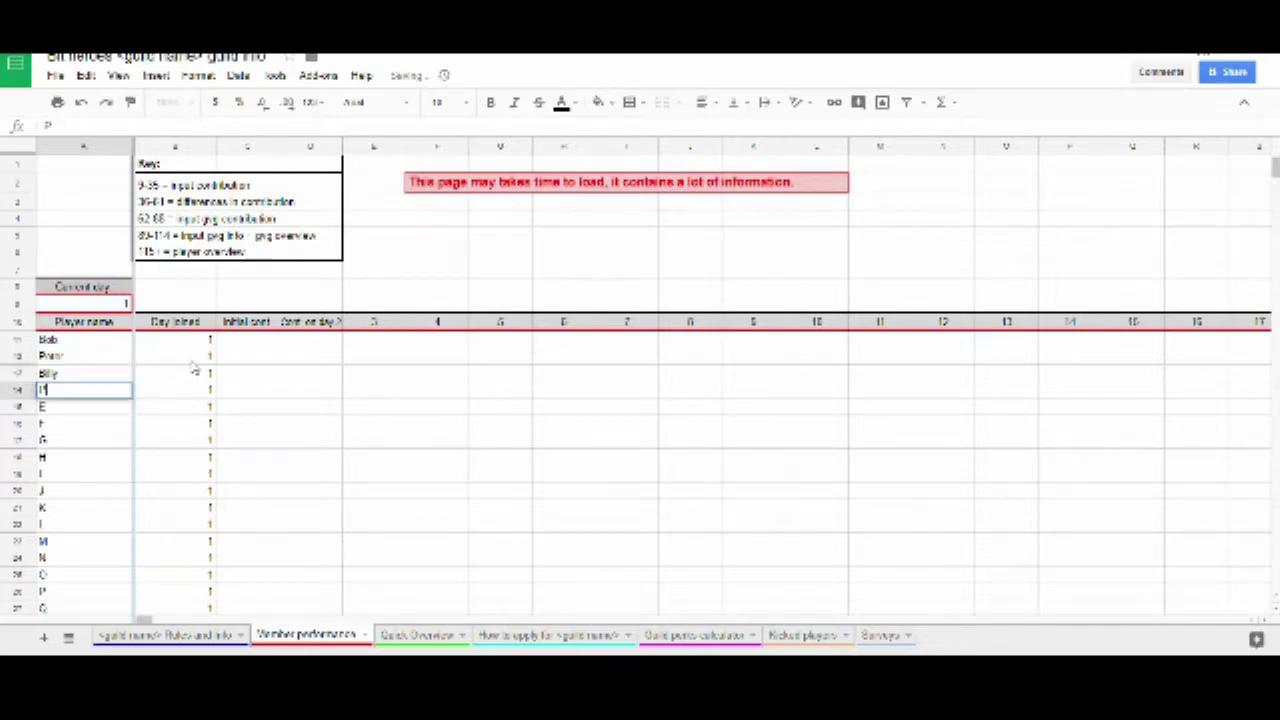
type("okemon")
key("Return")
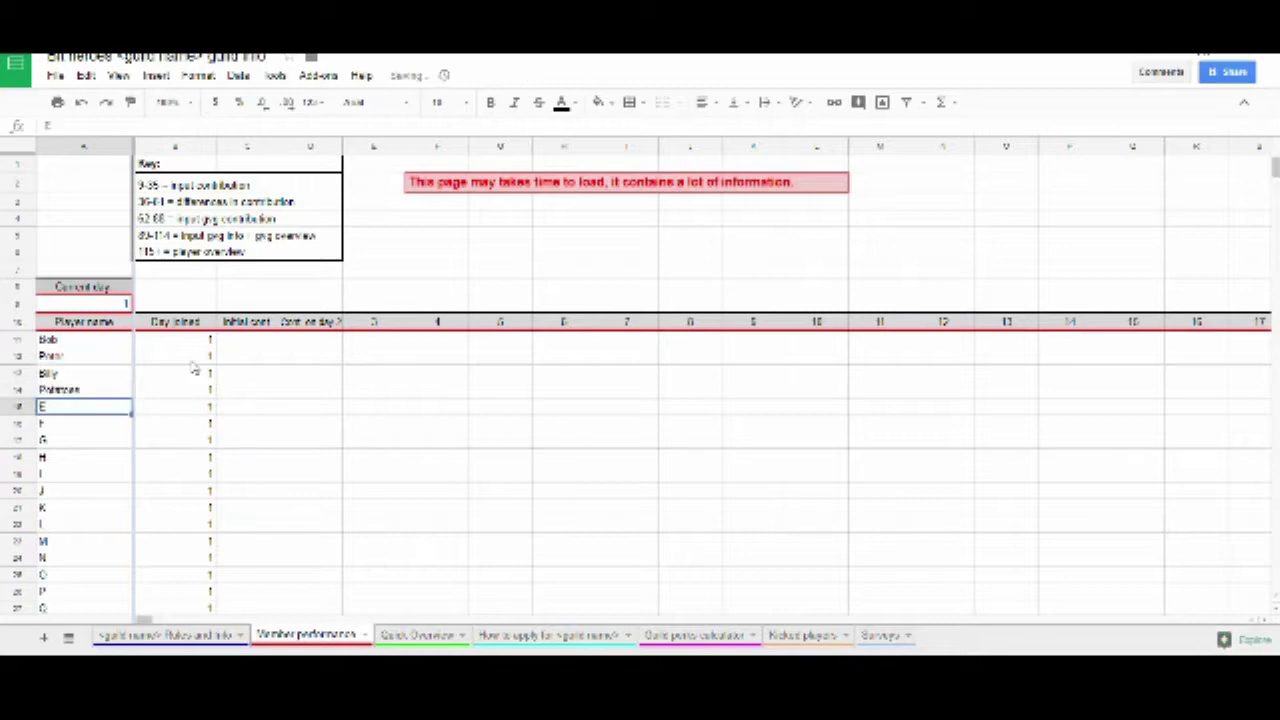
Step: Examine the Day joined and Initial cont cells beside the listed players
left_click(305, 392)
left_click(256, 396)
left_click(240, 424)
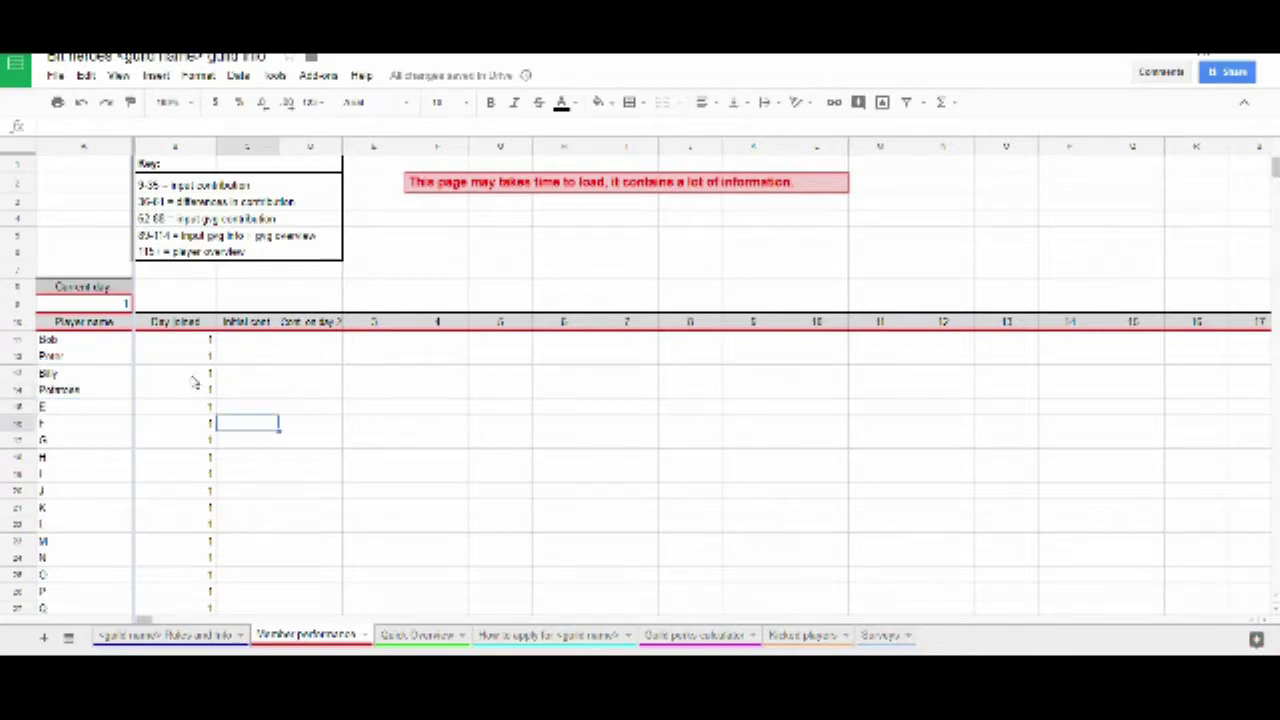
scroll(190, 380, "down", 2)
scroll(180, 374, "up", 2)
left_click(207, 341)
left_click_drag(198, 360, 187, 452)
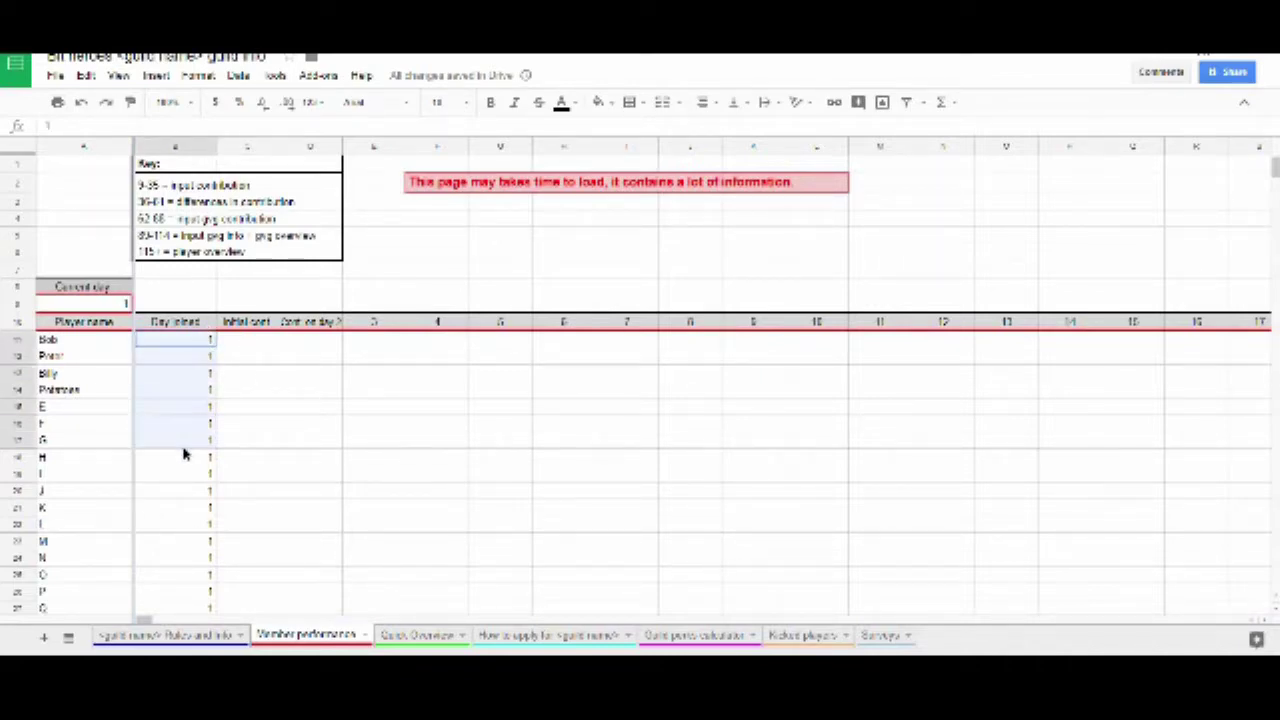
left_click(188, 356)
Step: Enter initial contributions of 100,000, 777 and 2 for the first three players, plus a sample contribution for Potatoes
left_click(268, 341)
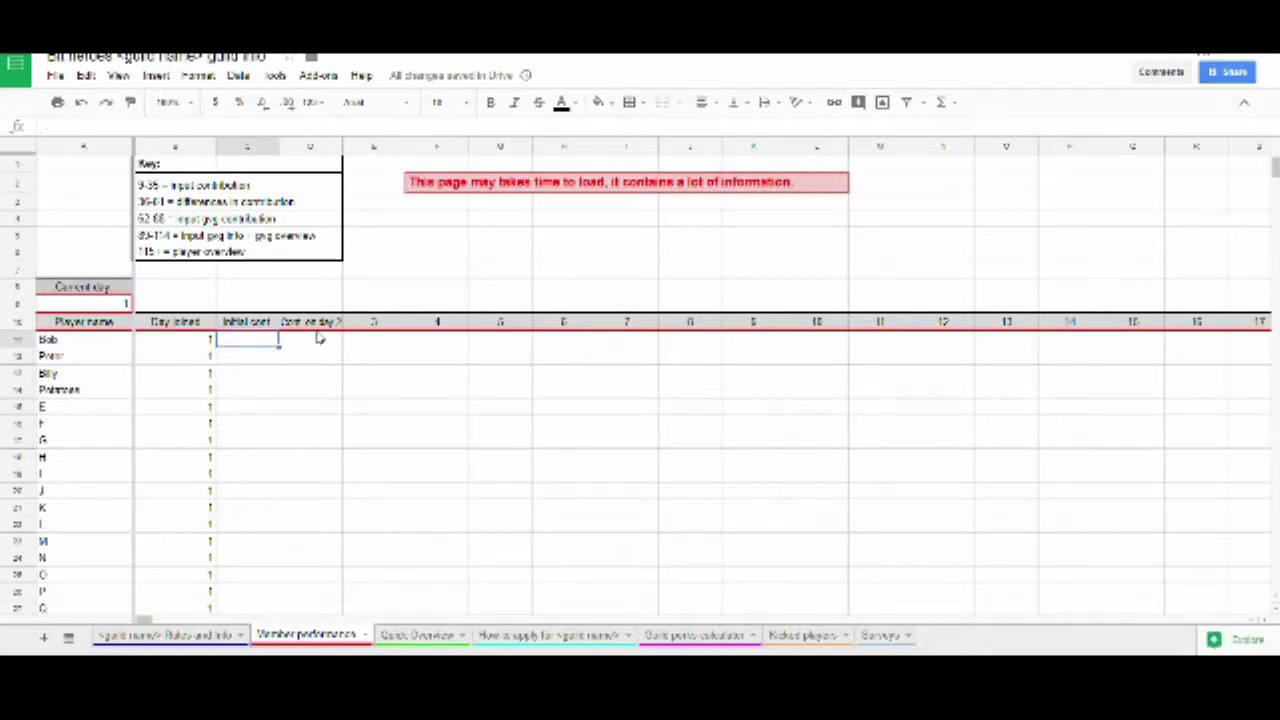
type("100 00")
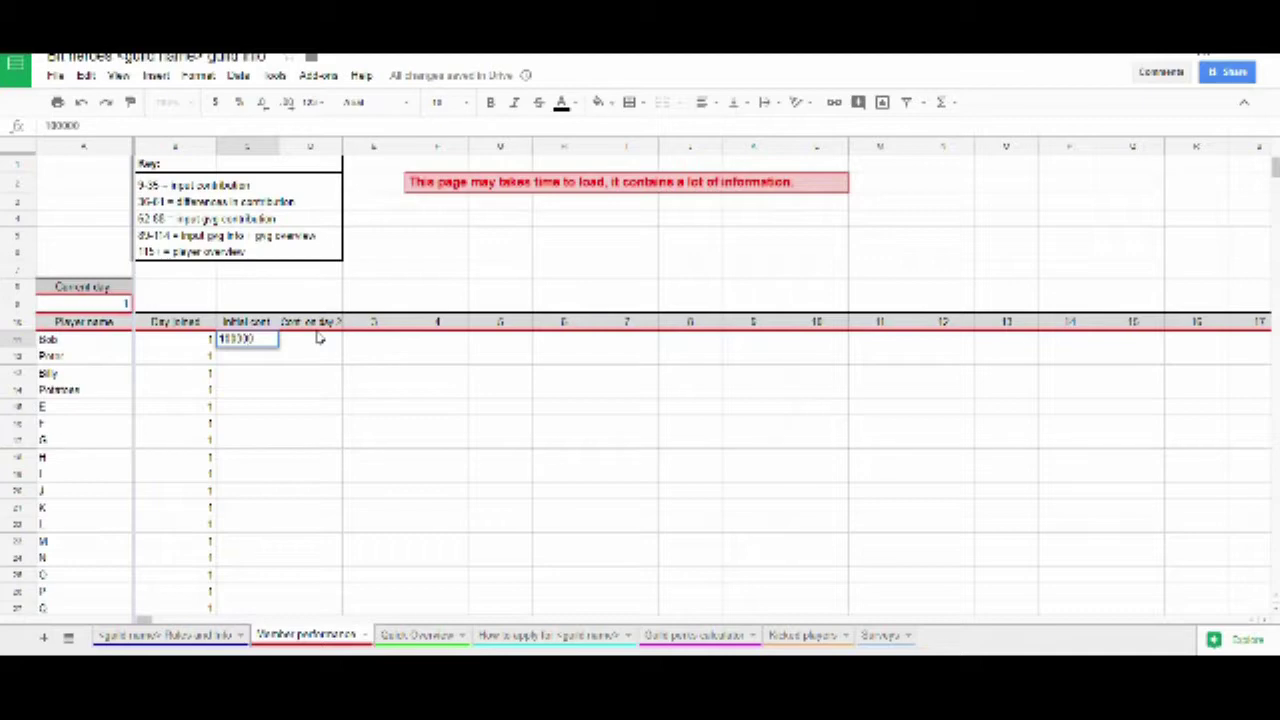
type("0")
key("Return")
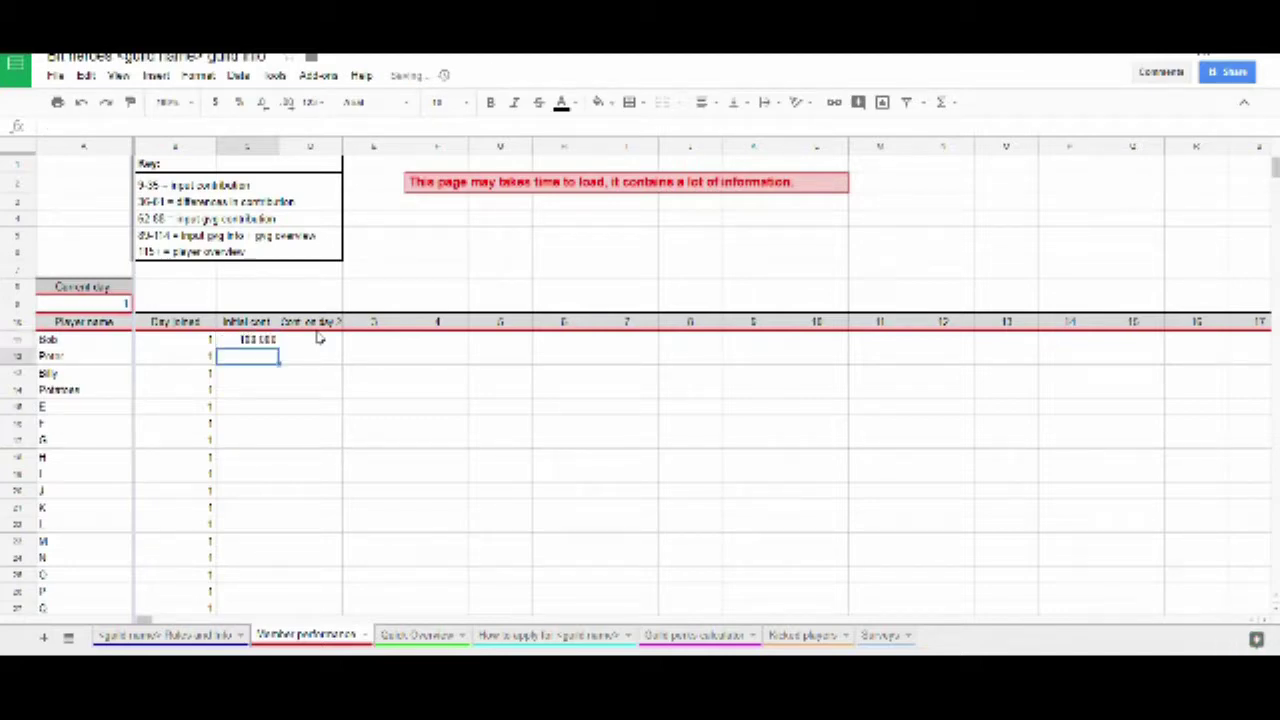
type("777")
key("Return")
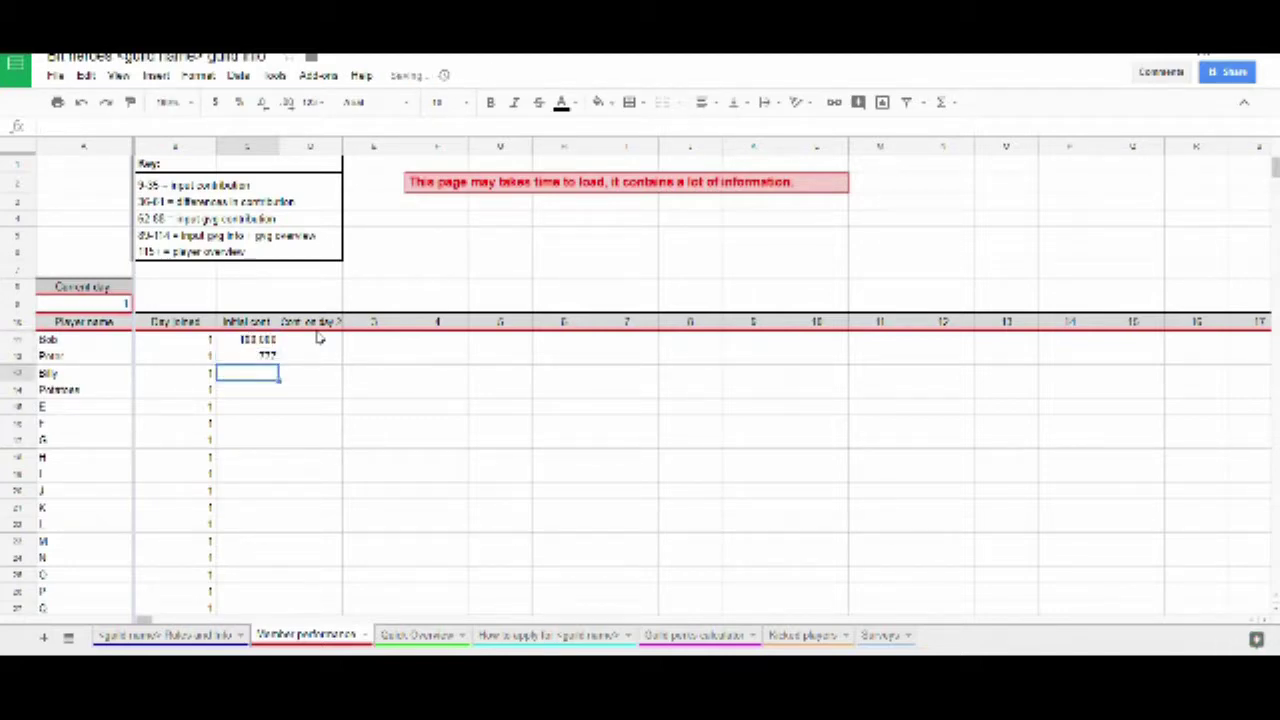
type("3")
key("Return")
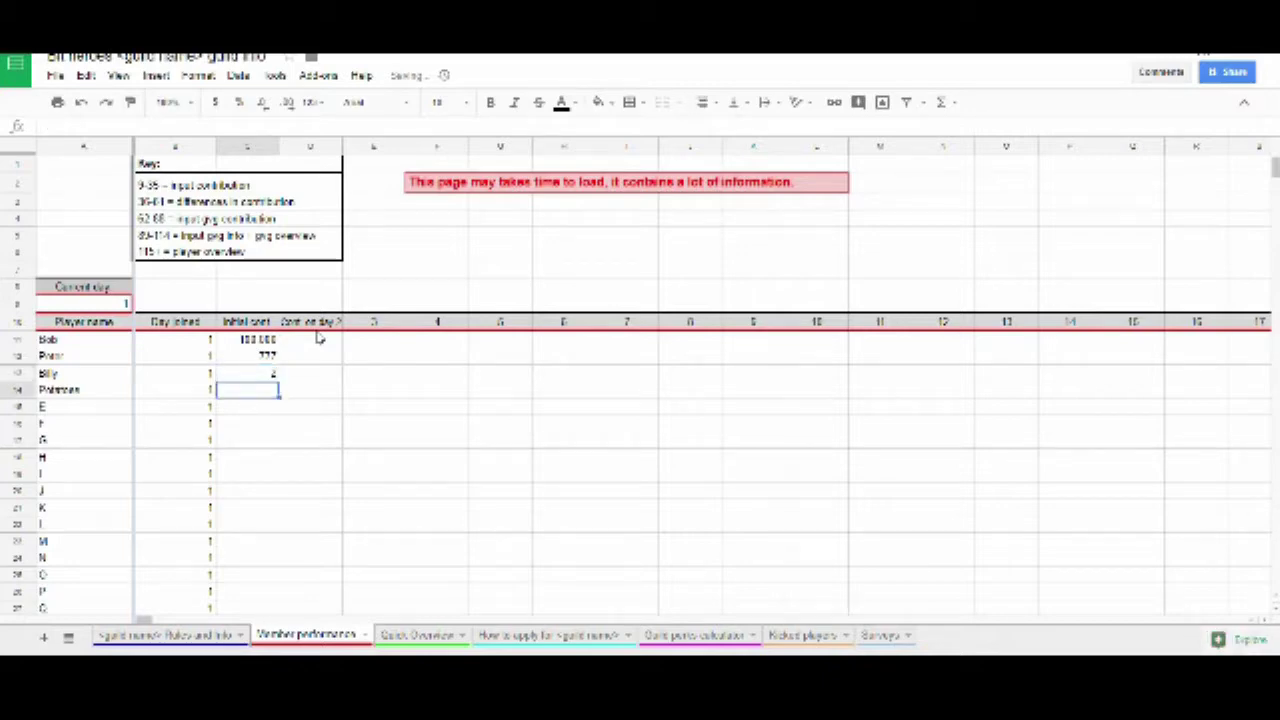
type("5 5")
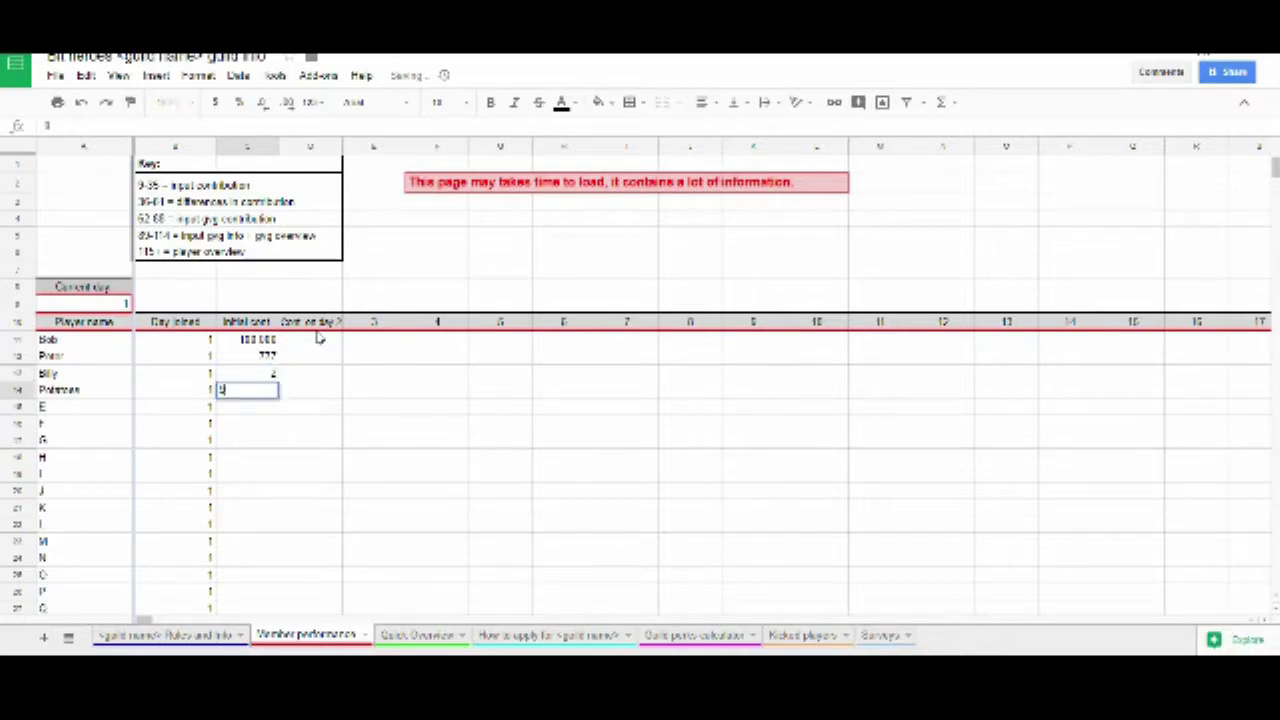
type("55")
key("Return")
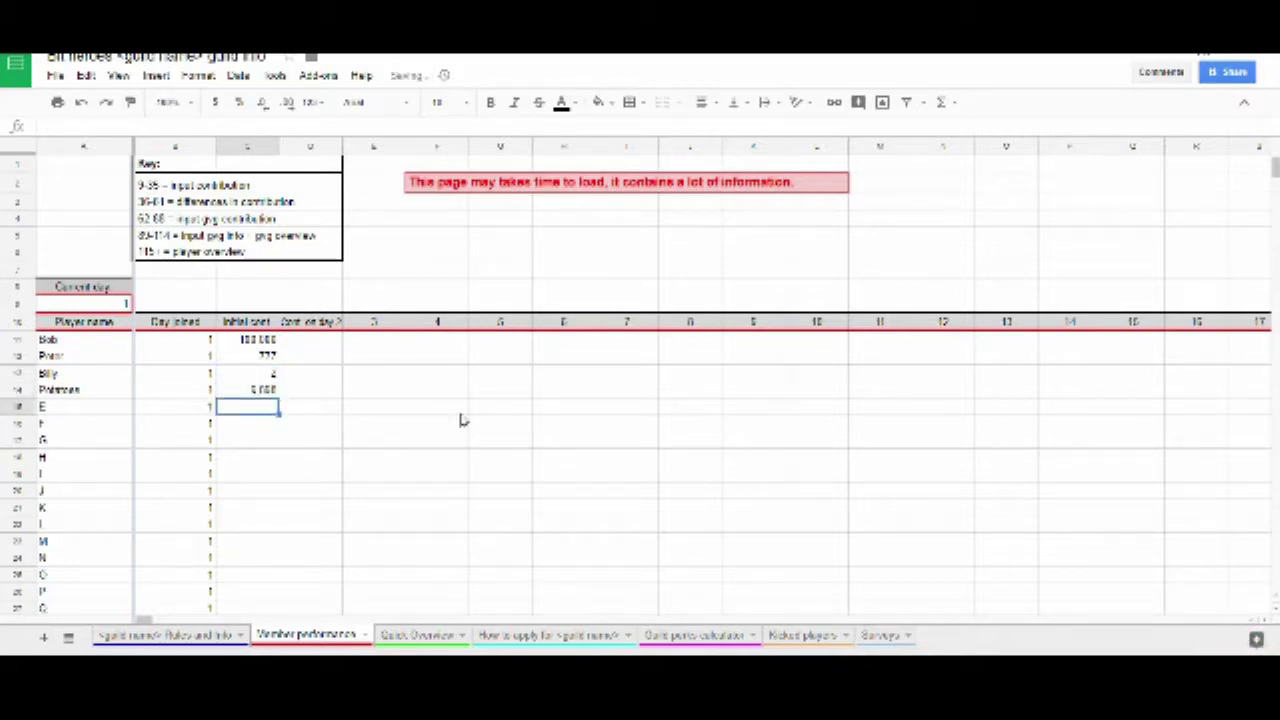
Step: Examine the day 2 contribution cells and the contribution difference, player overview, MVP and absence sections further down
left_click(445, 379)
left_click(291, 387)
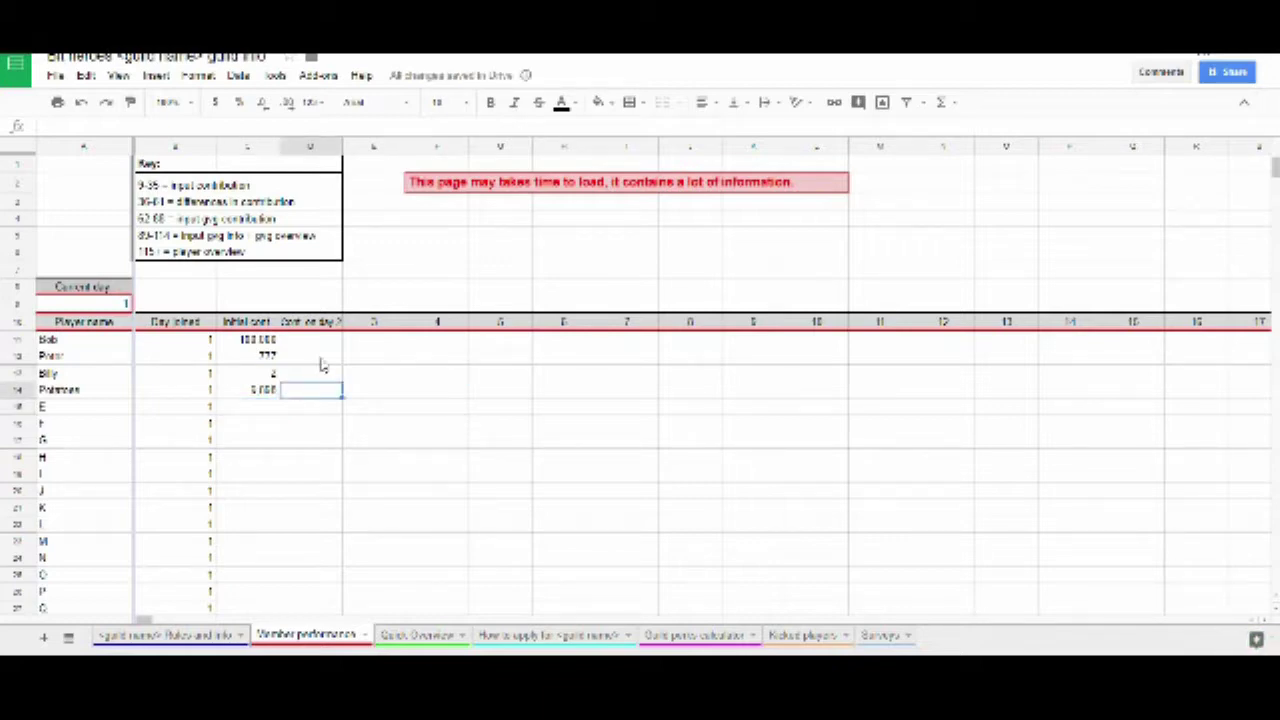
left_click(267, 359)
left_click(301, 357)
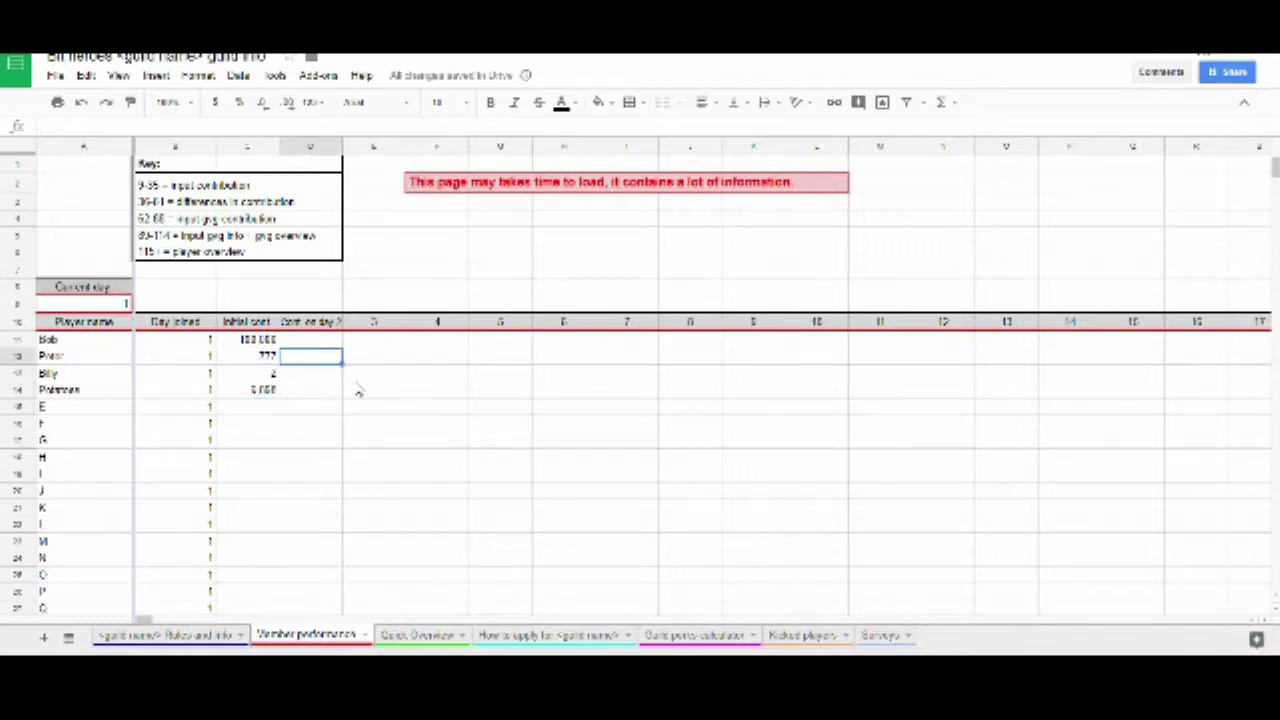
scroll(356, 378, "down", 3)
scroll(335, 385, "up", 3)
scroll(266, 363, "down", 20)
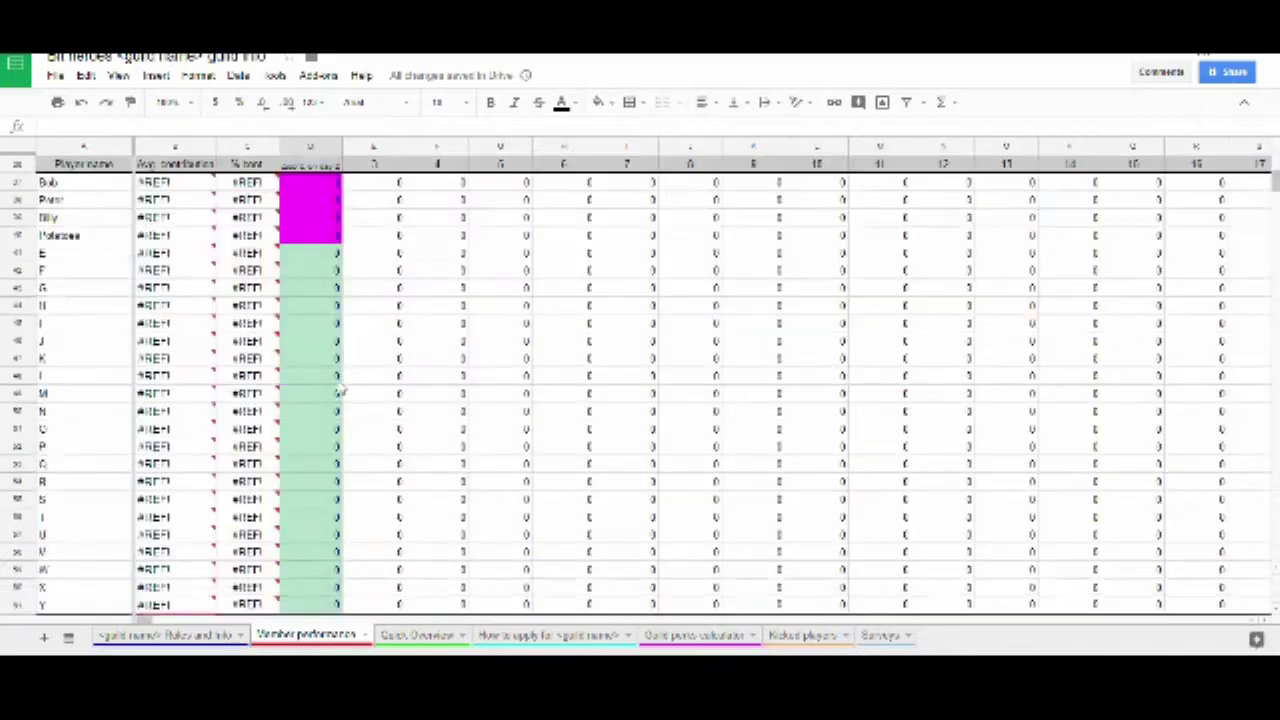
scroll(318, 390, "down", 20)
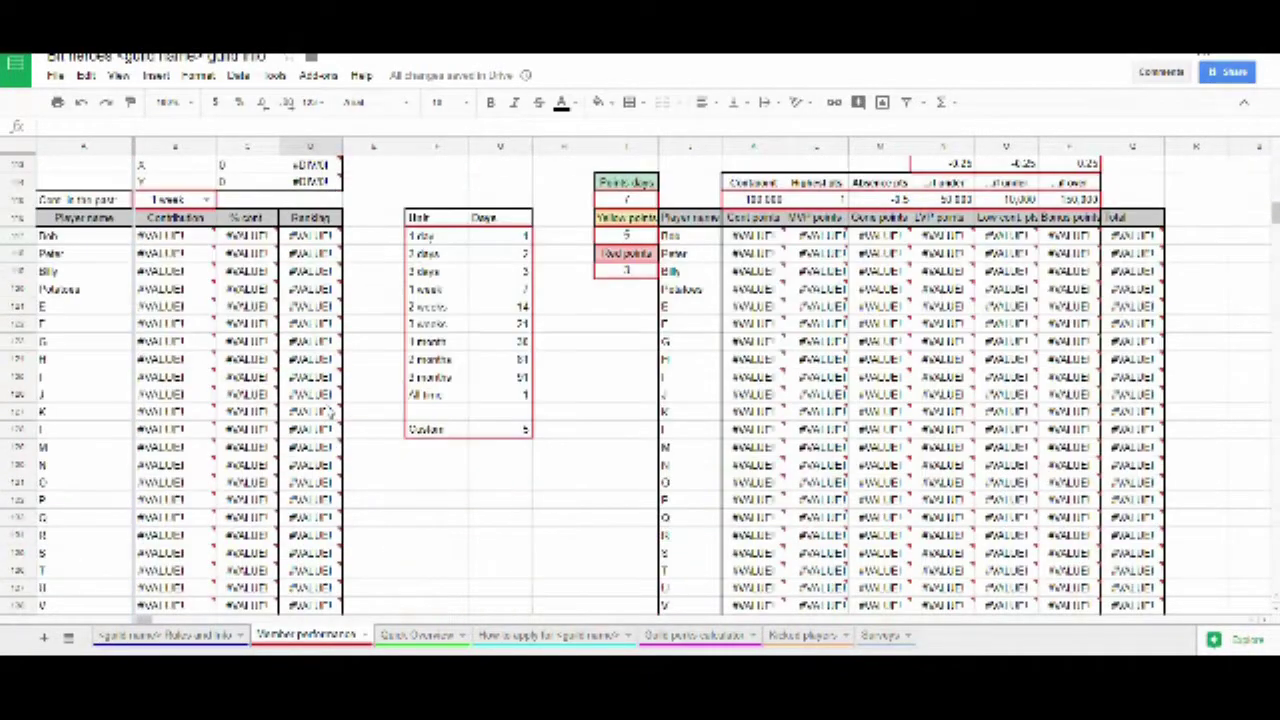
scroll(334, 412, "down", 20)
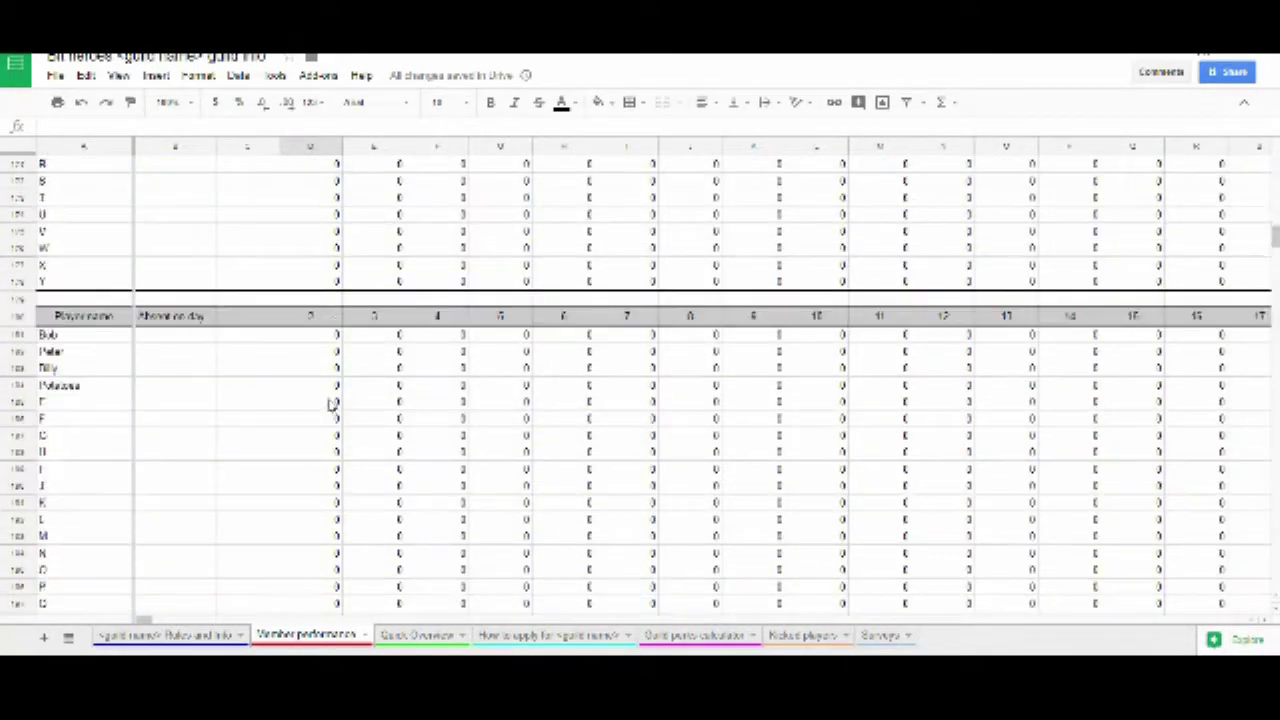
scroll(330, 410, "up", 20)
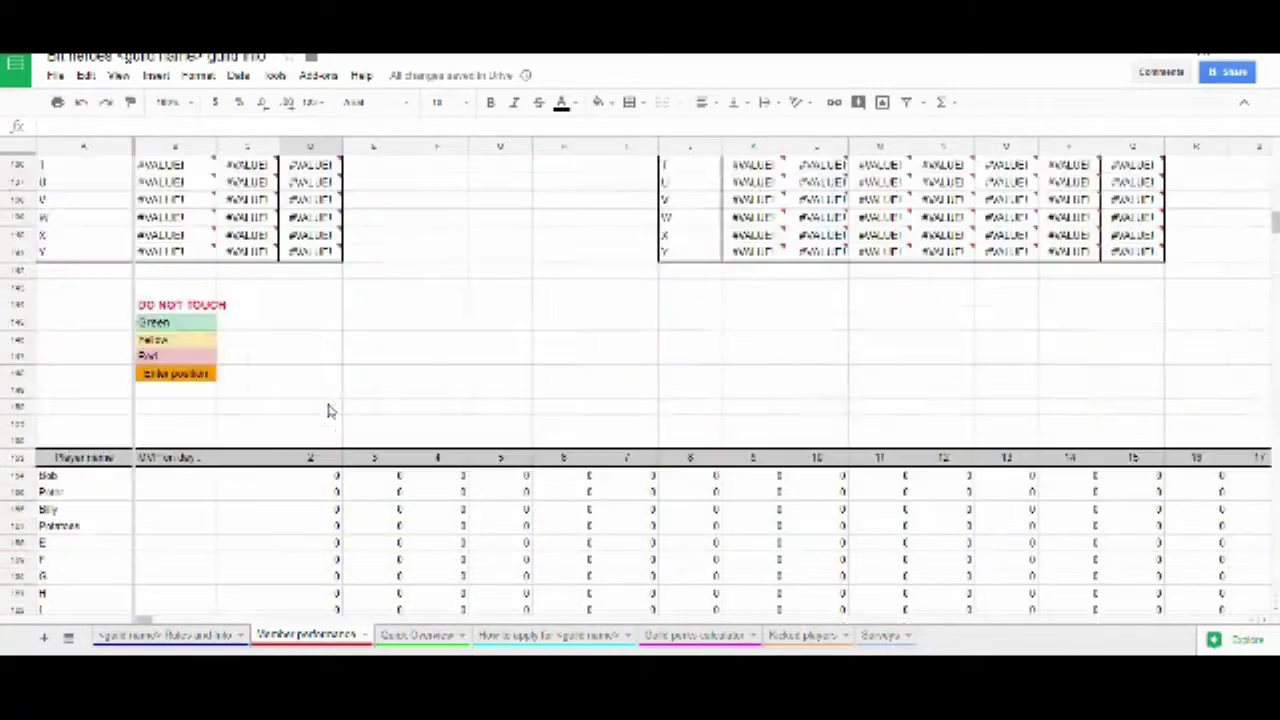
scroll(330, 410, "up", 5)
scroll(258, 313, "down", 1)
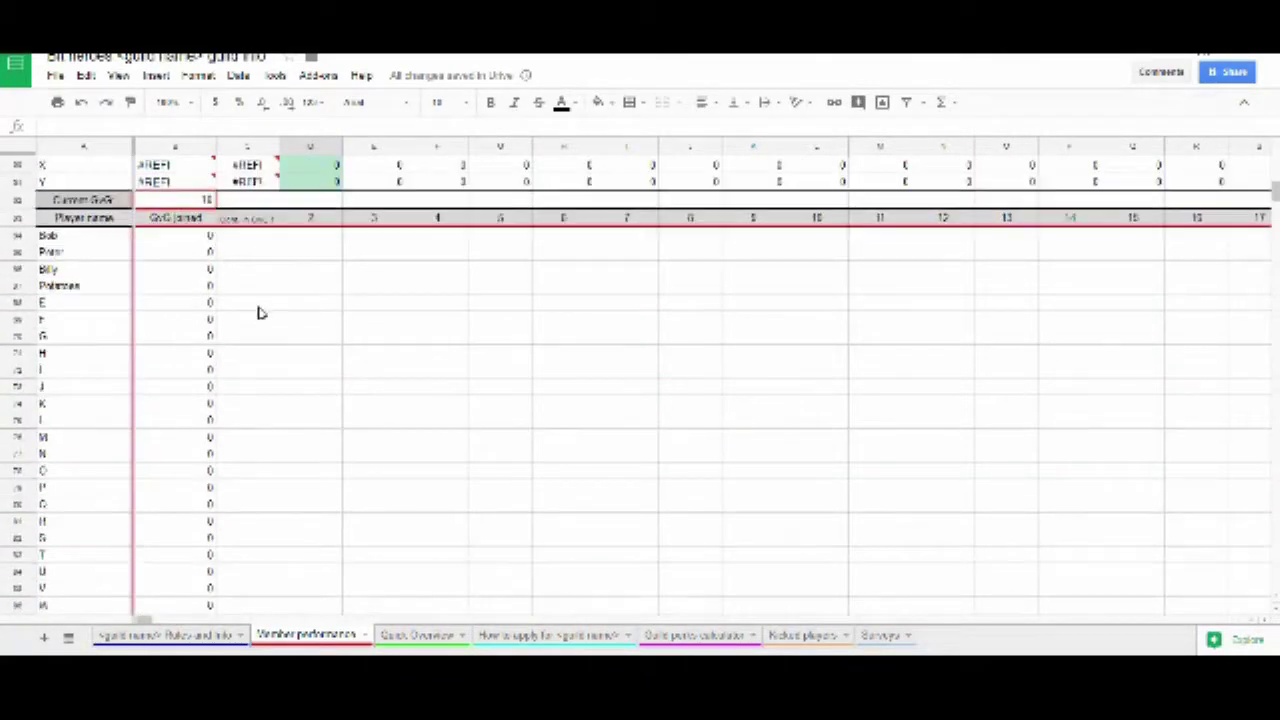
Step: Inspect the formulas behind the first four player names in the GvG contribution section, and its GvG 2 entry cells
left_click(79, 240)
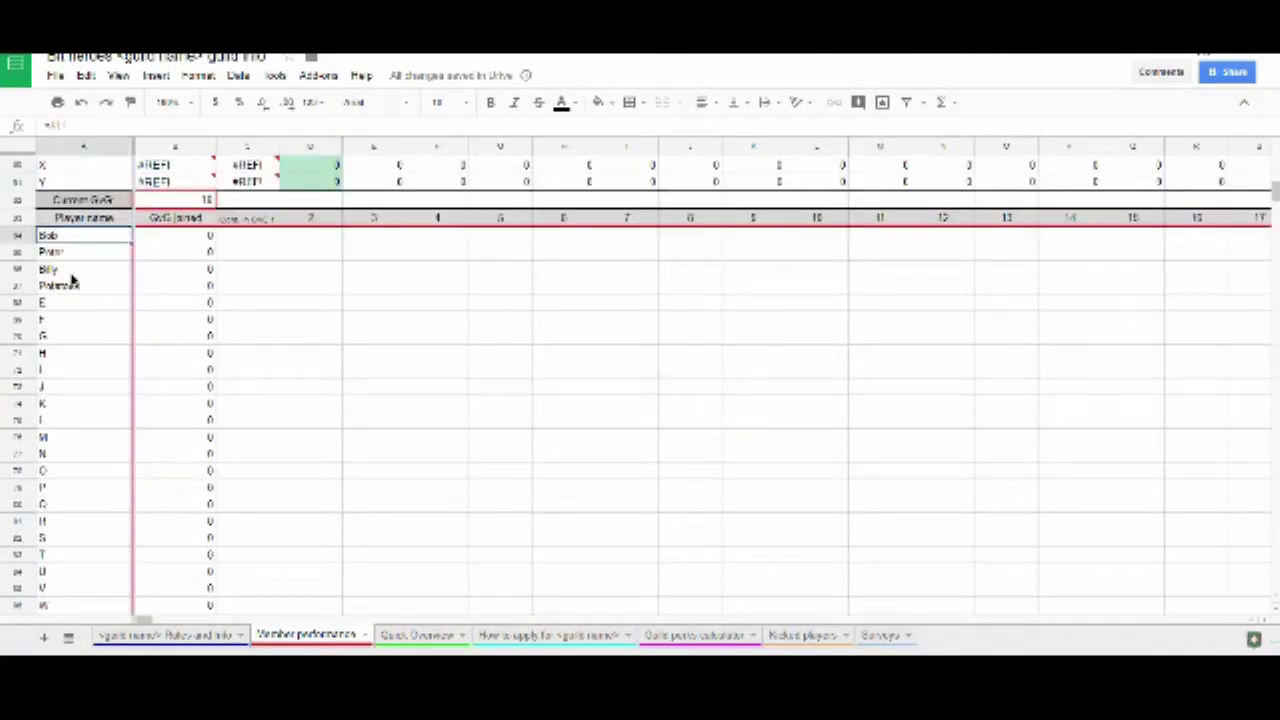
left_click(72, 287)
left_click(80, 254)
left_click(84, 238)
left_click(82, 287)
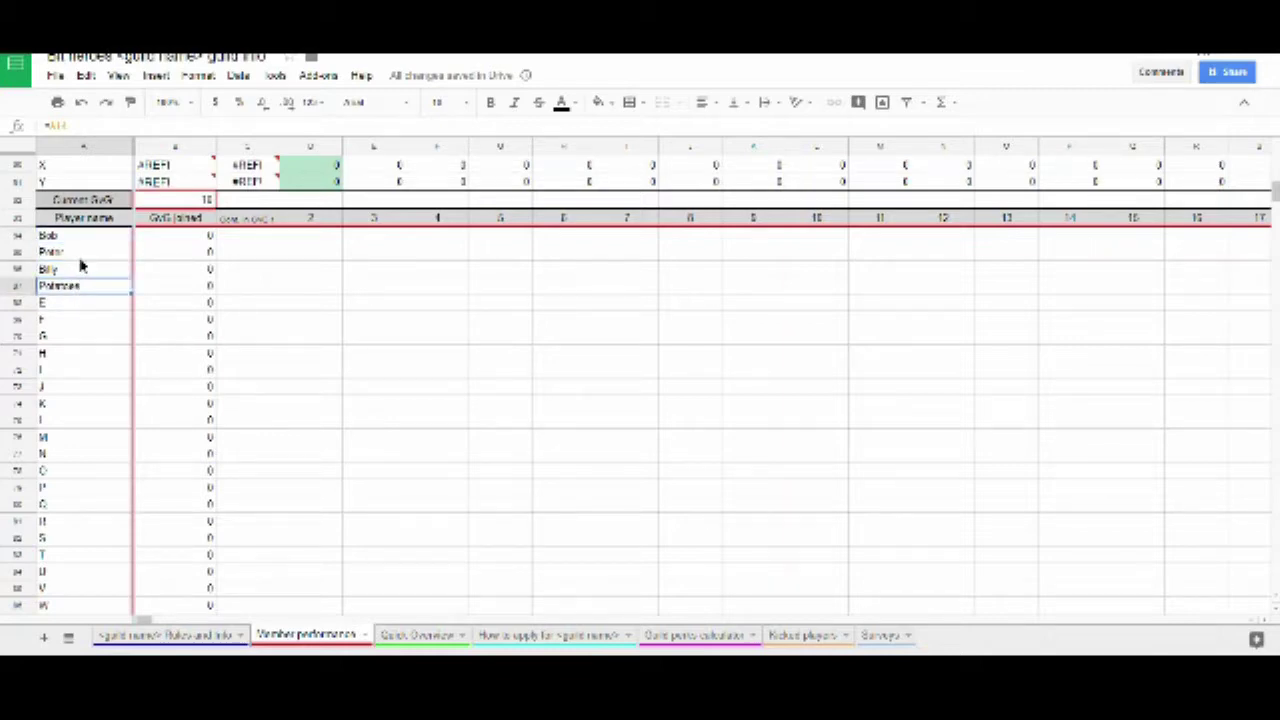
left_click(82, 254)
left_click(86, 240)
left_click(384, 223)
left_click(298, 248)
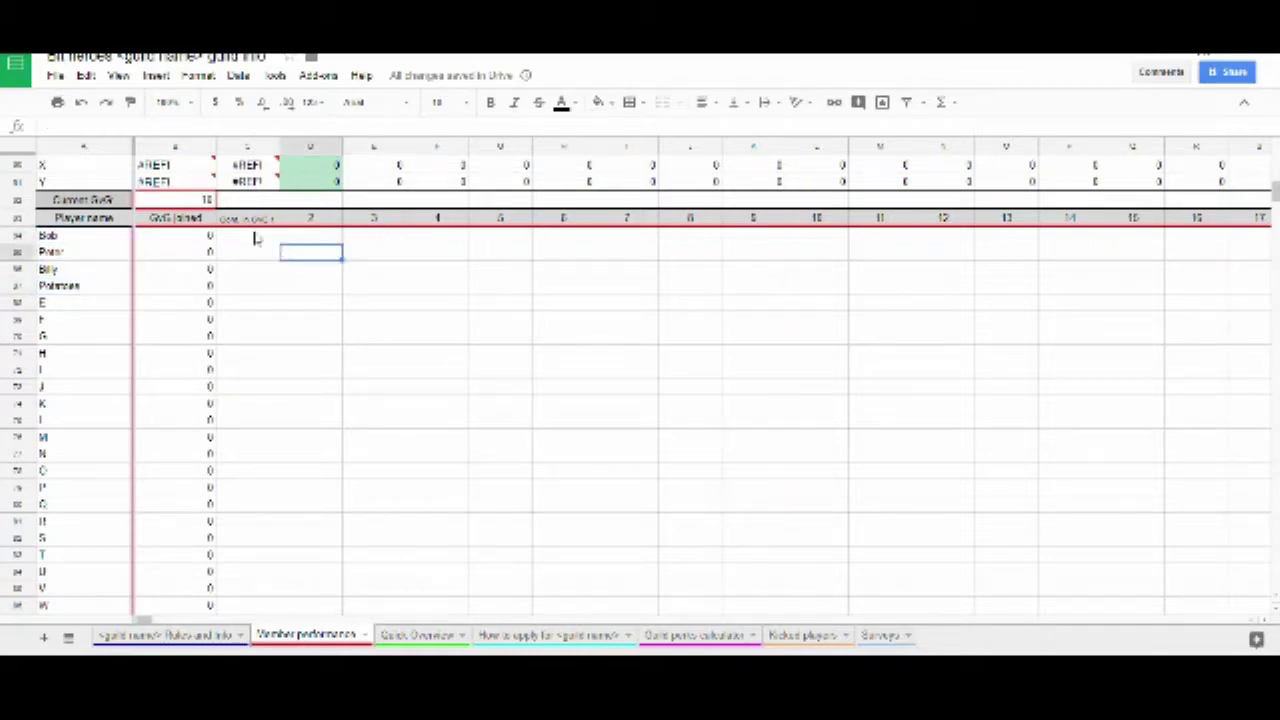
Step: Switch to the Bit Heroes game and examine the player points in the GvG ranks of the current Rombo event
left_click(254, 235)
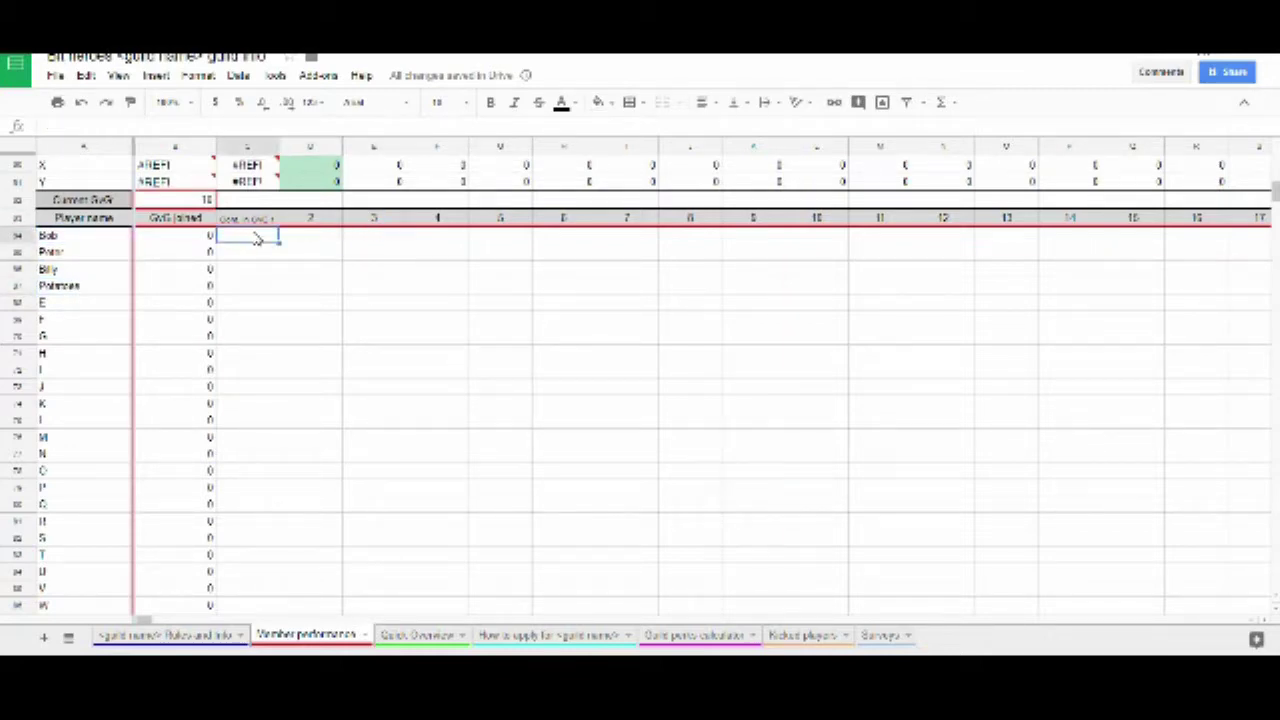
left_click(207, 201)
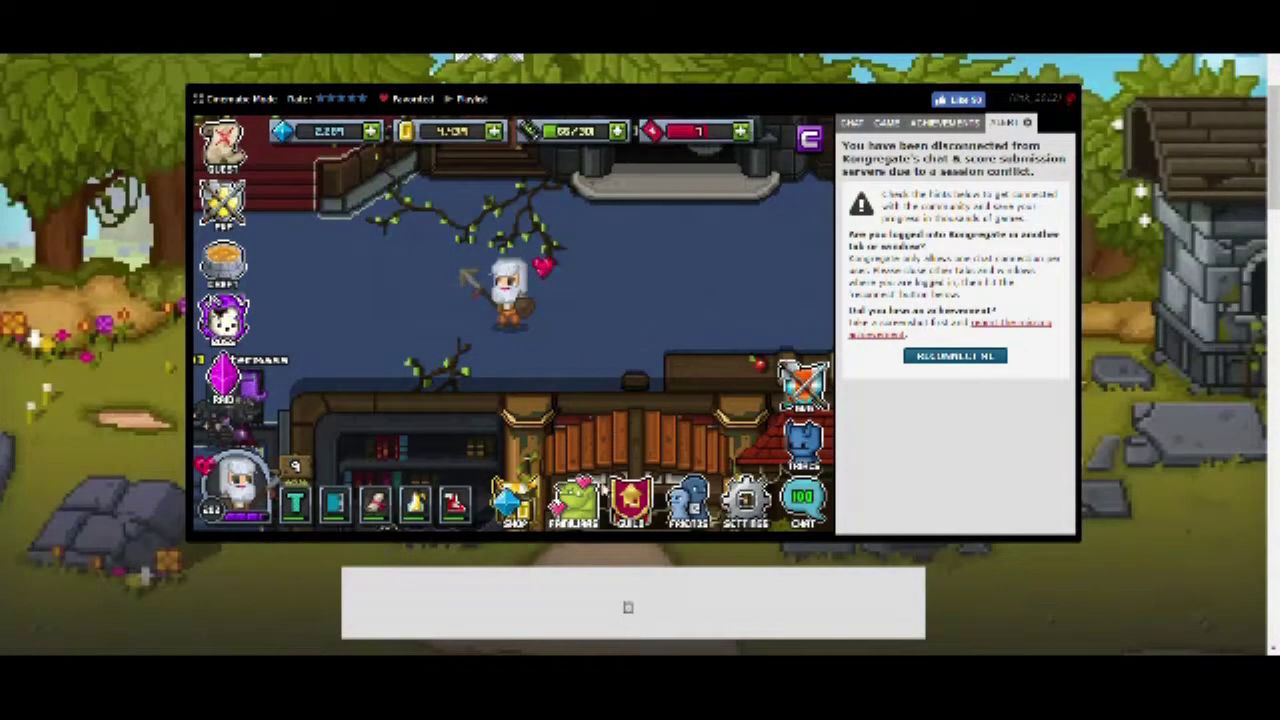
left_click(630, 500)
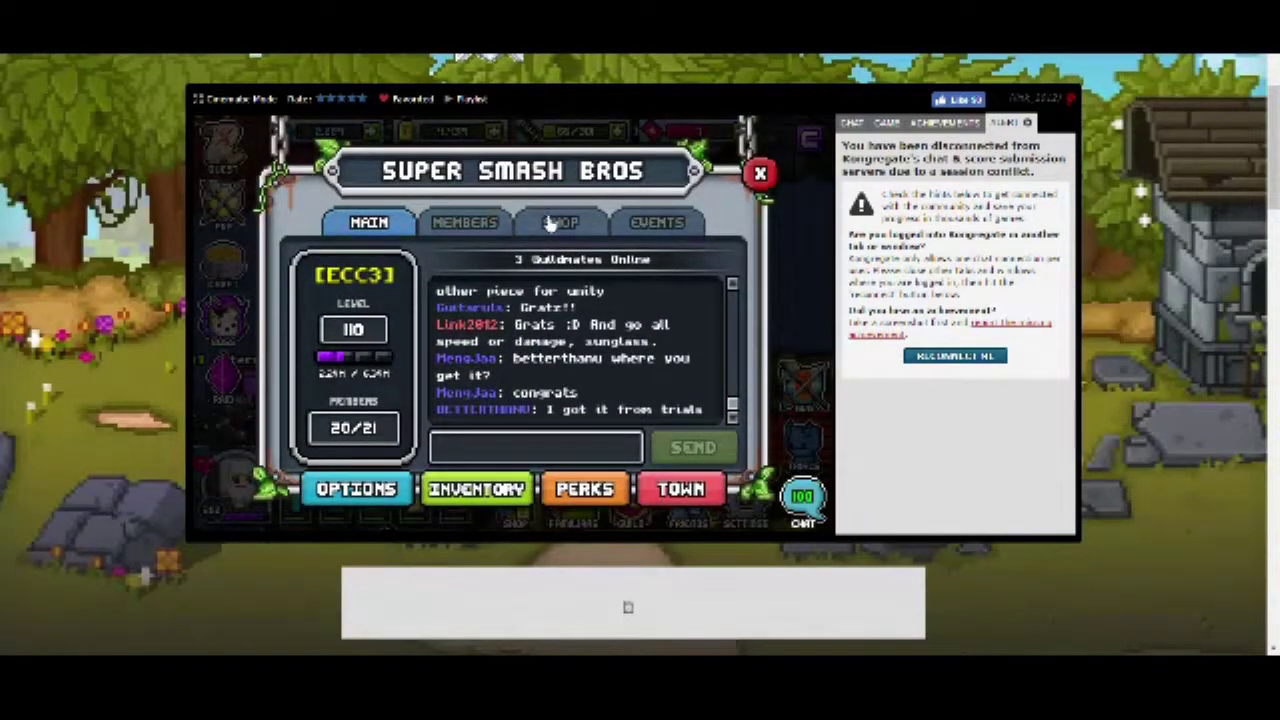
left_click(668, 222)
left_click(514, 411)
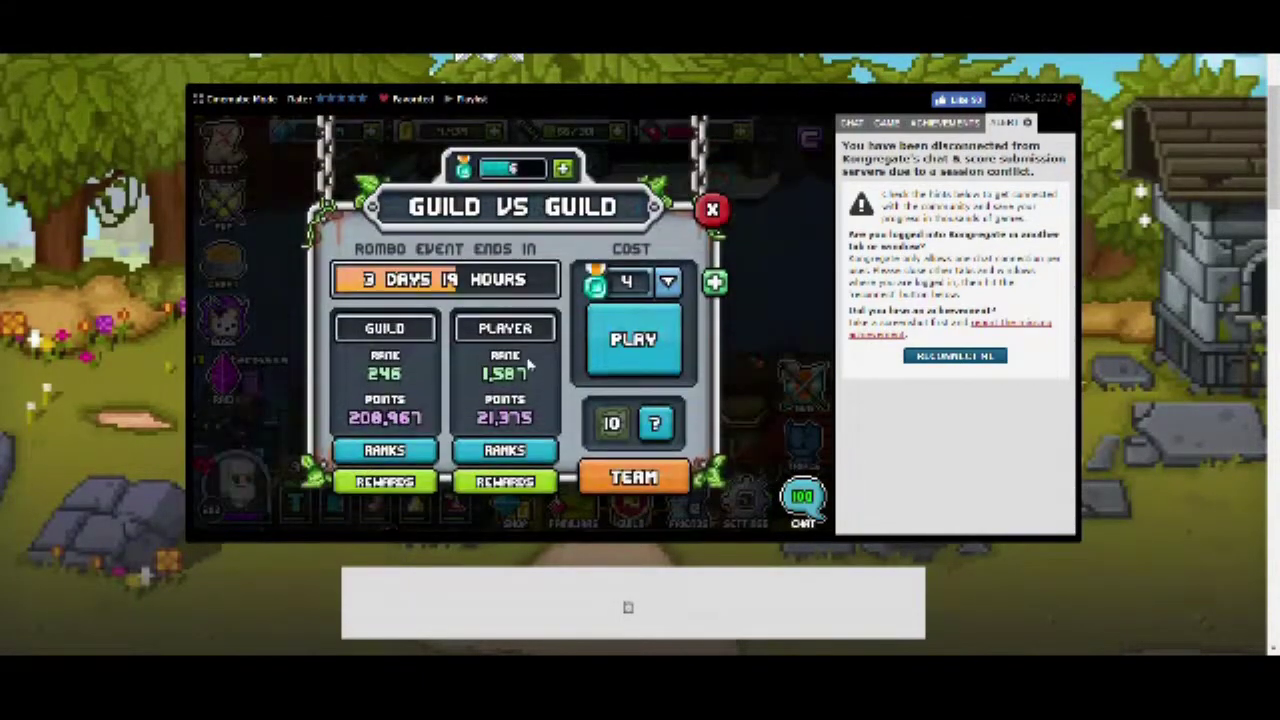
left_click(416, 342)
scroll(525, 410, "down", 5)
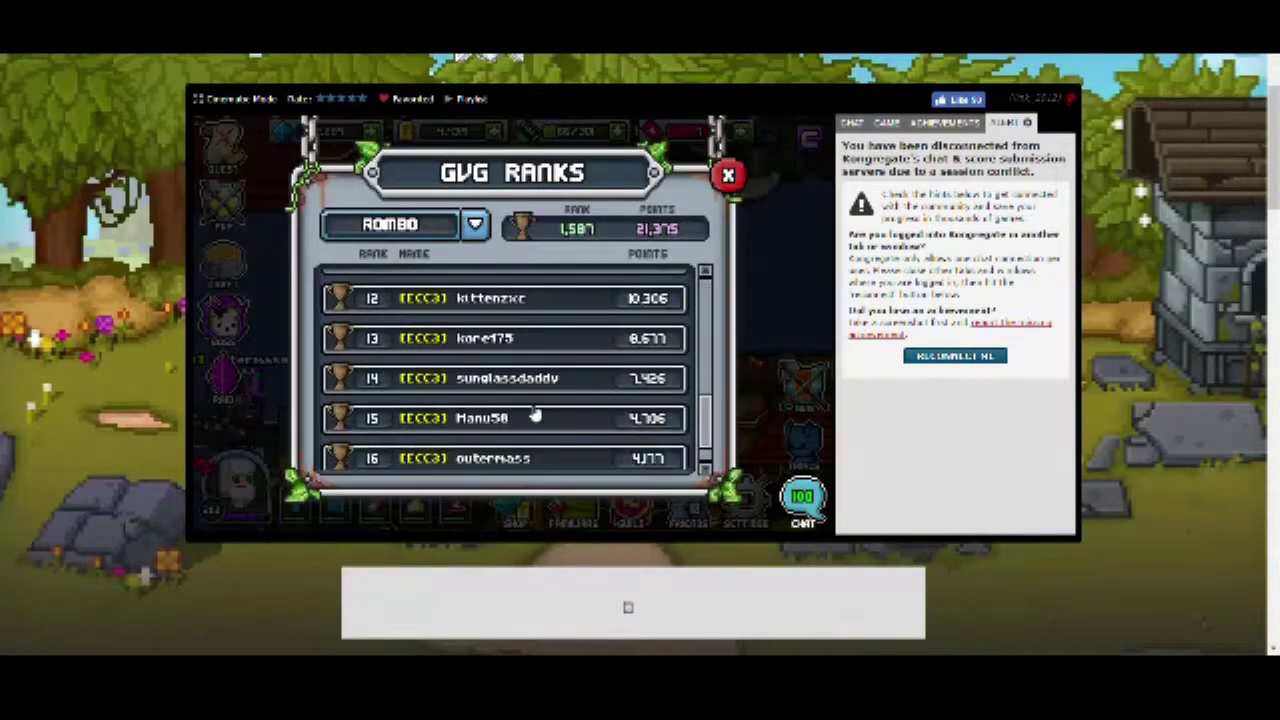
Step: Look through the past GvG events and view the ranks of the Raider event
left_click(455, 248)
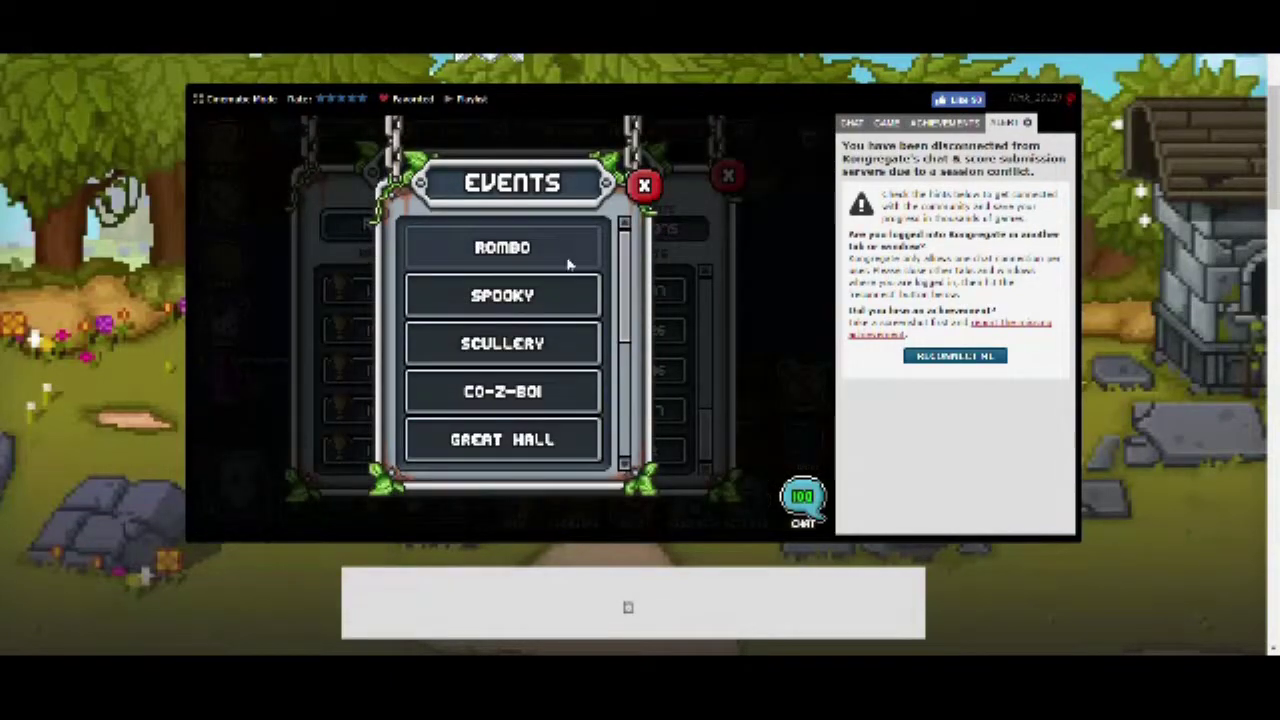
scroll(636, 352, "down", 2)
scroll(636, 352, "down", 3)
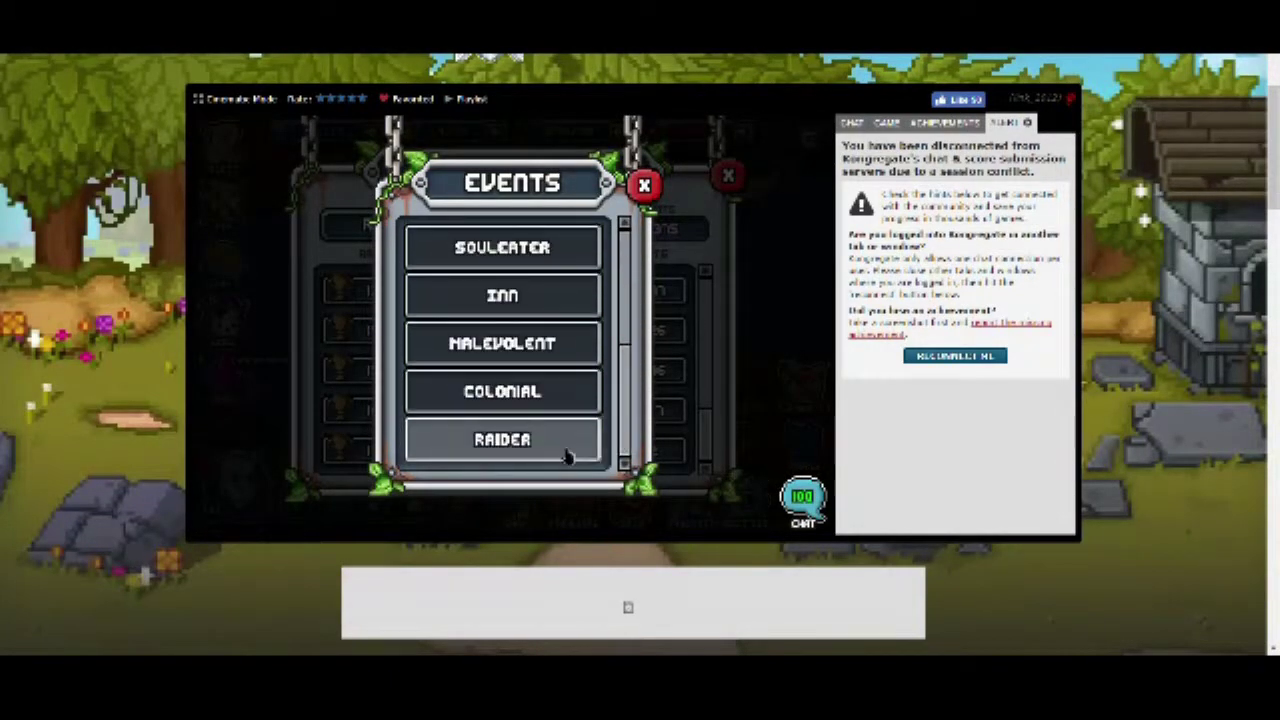
left_click(566, 455)
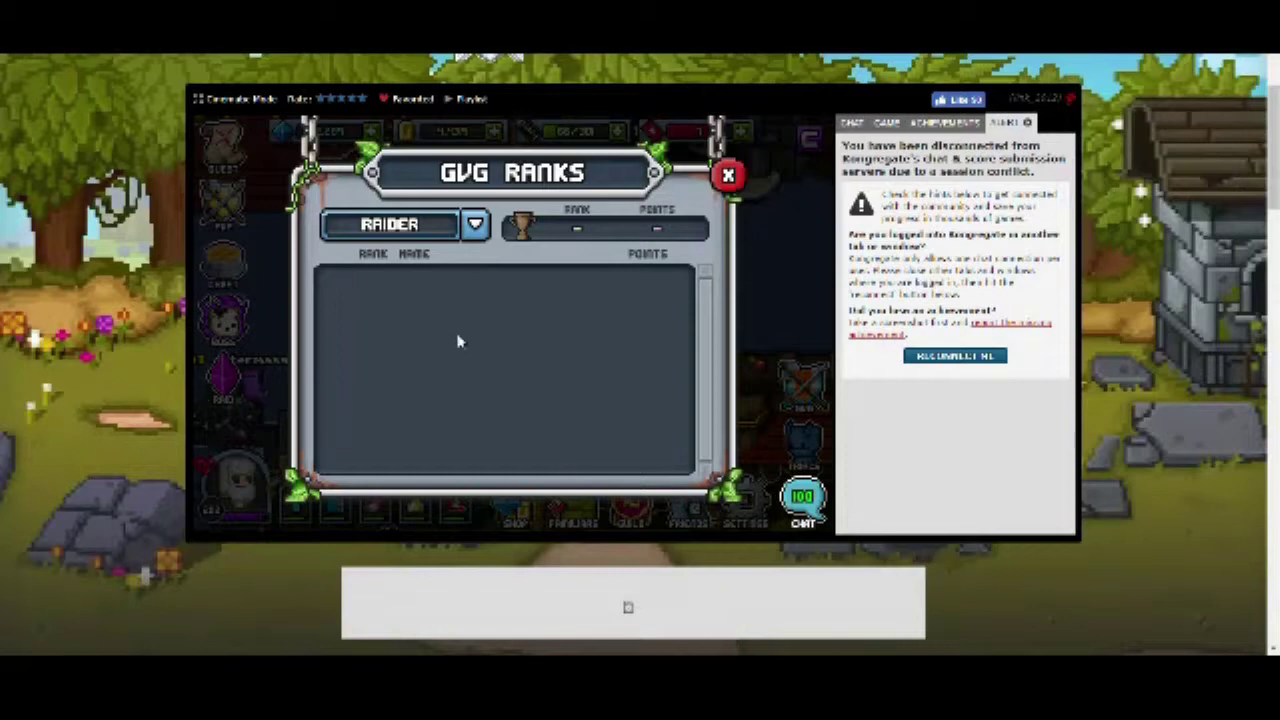
left_click(447, 227)
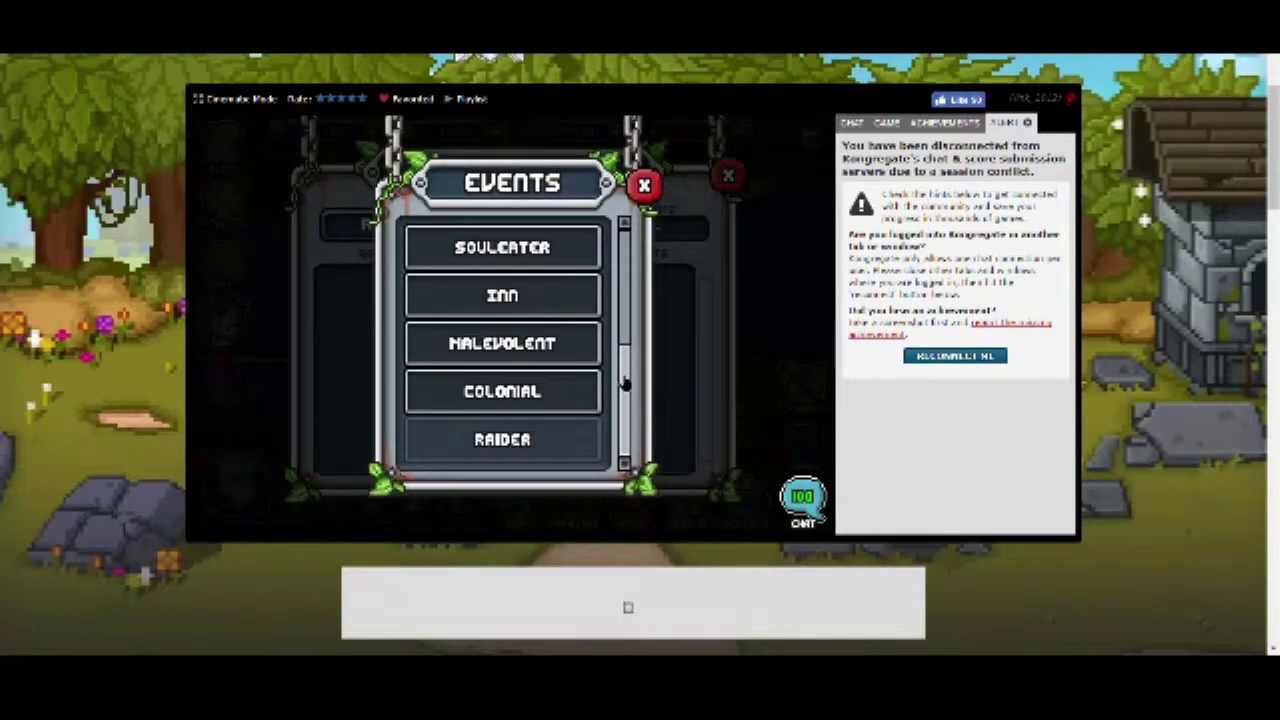
left_click(644, 185)
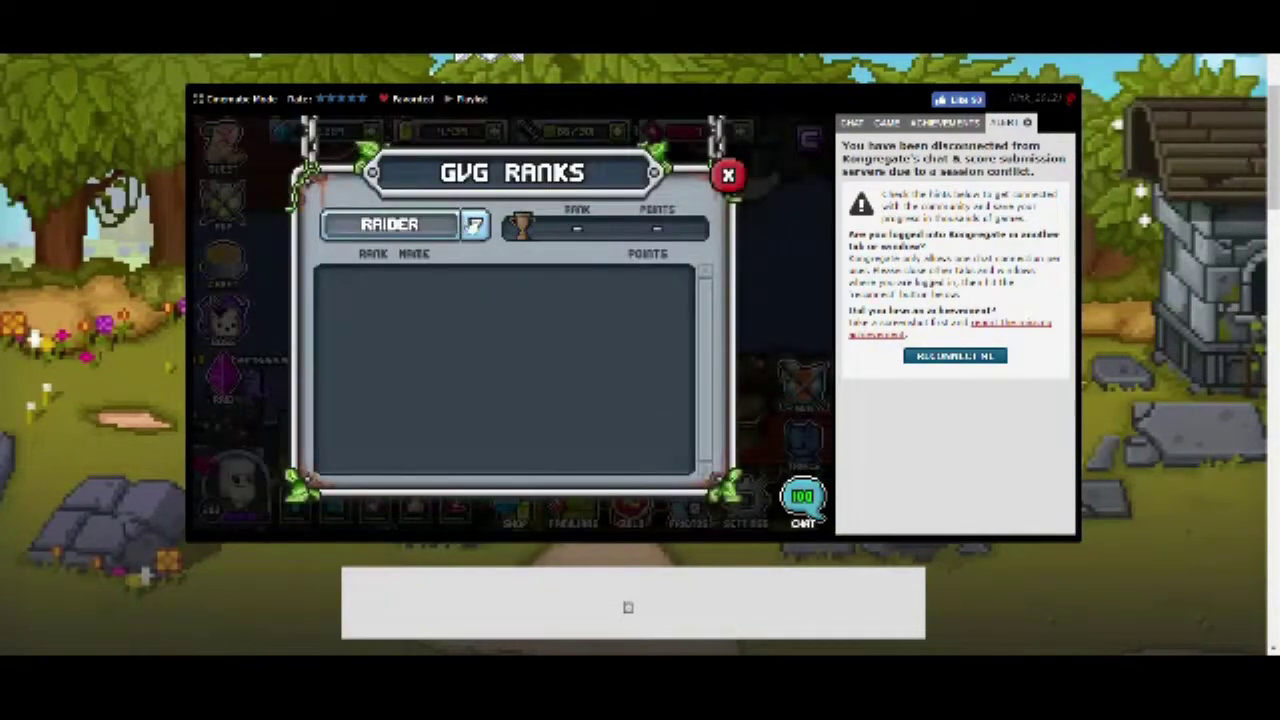
Step: View the GvG ranks of the Colonial event and review the event list back up to the most recent one
left_click(465, 224)
left_click(566, 397)
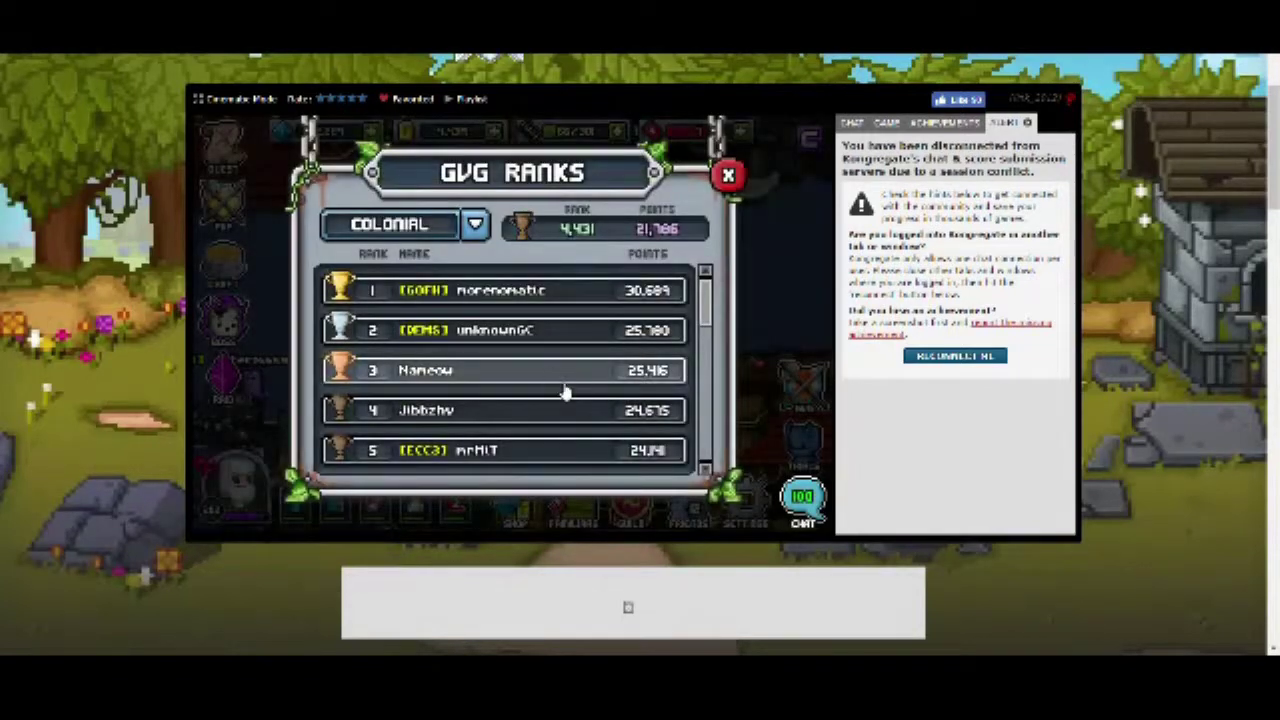
left_click(441, 229)
scroll(530, 391, "up", 1)
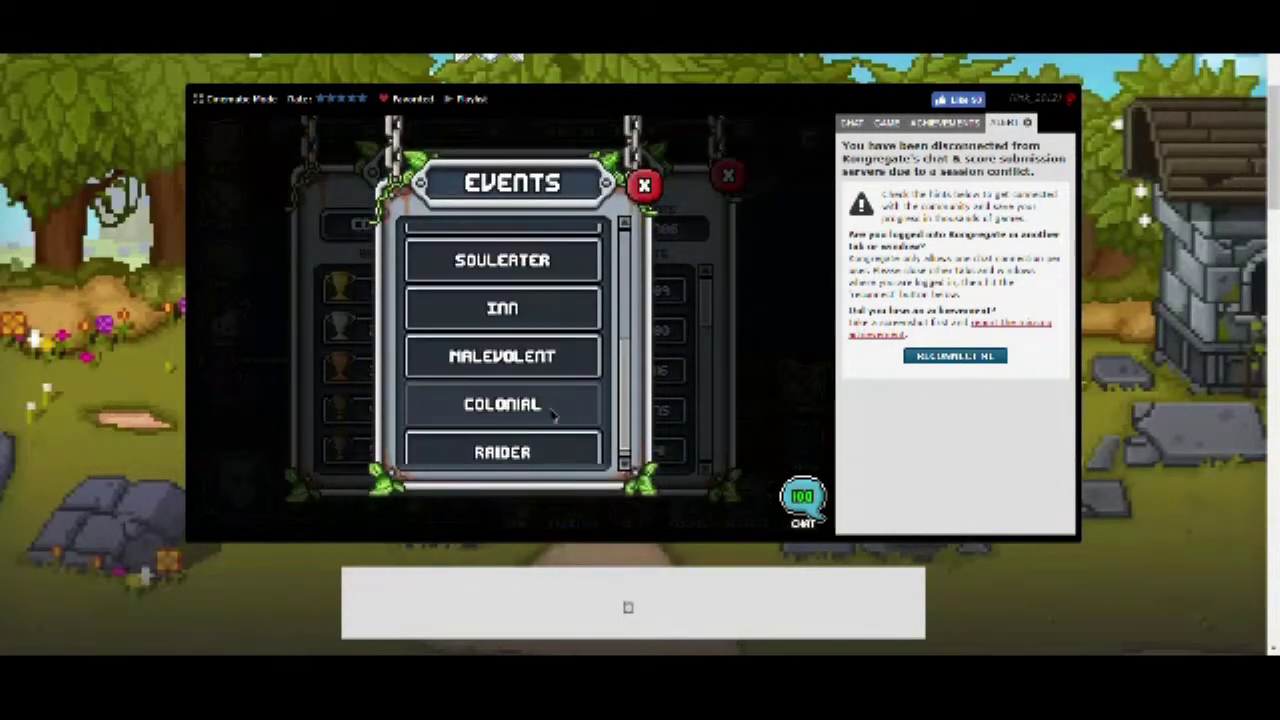
scroll(530, 391, "up", 2)
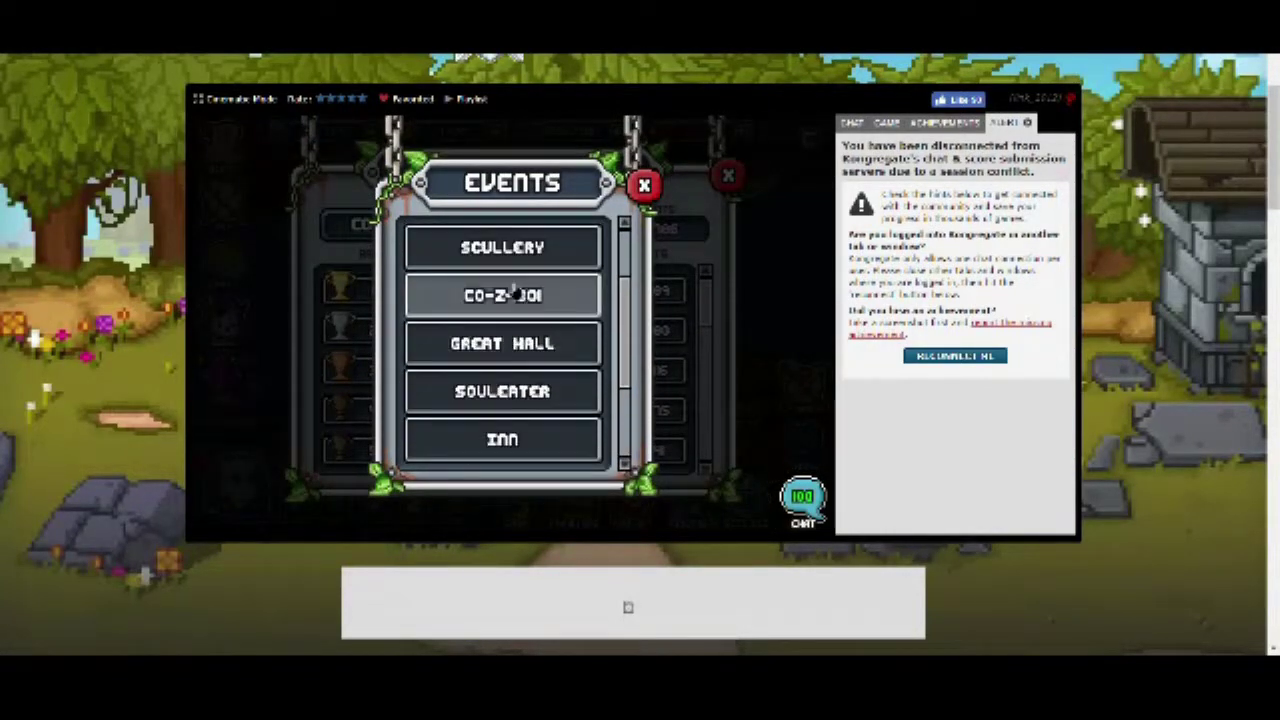
scroll(505, 340, "up", 2)
scroll(505, 340, "up", 1)
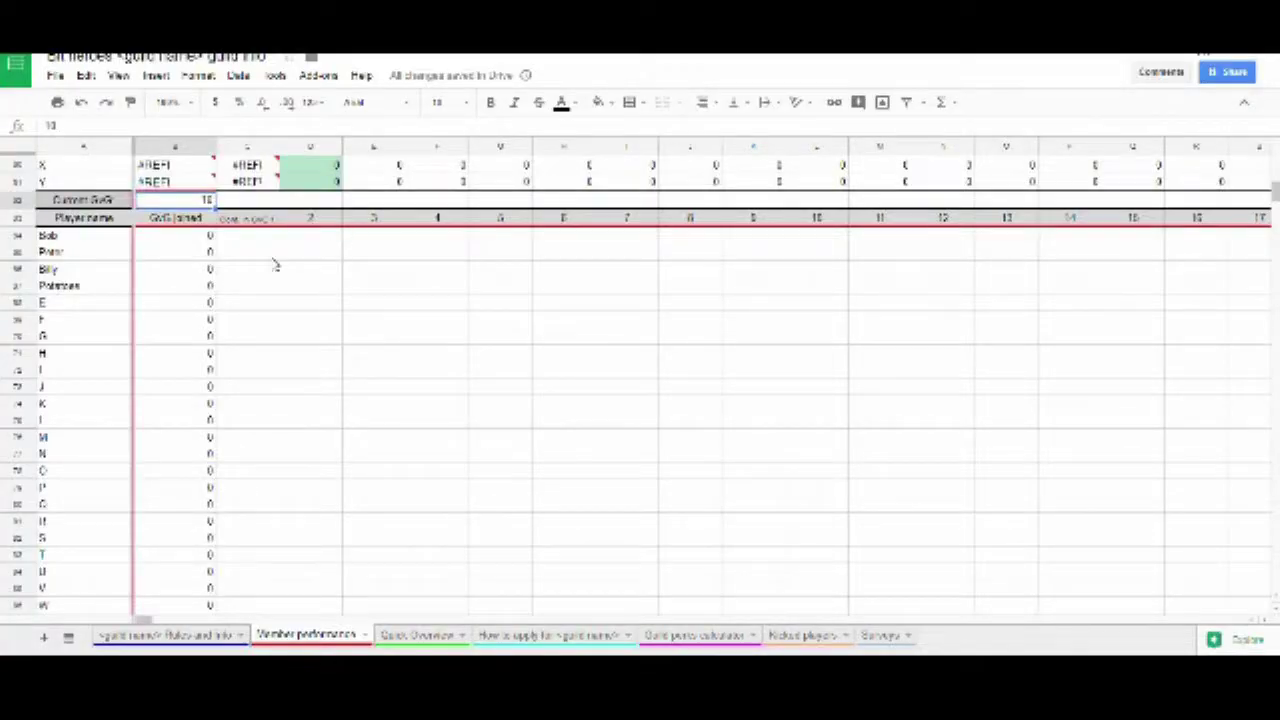
Step: Set the Current GvG number above the GvG contribution section to 9 on the Member performance sheet
scroll(260, 305, "down", 5)
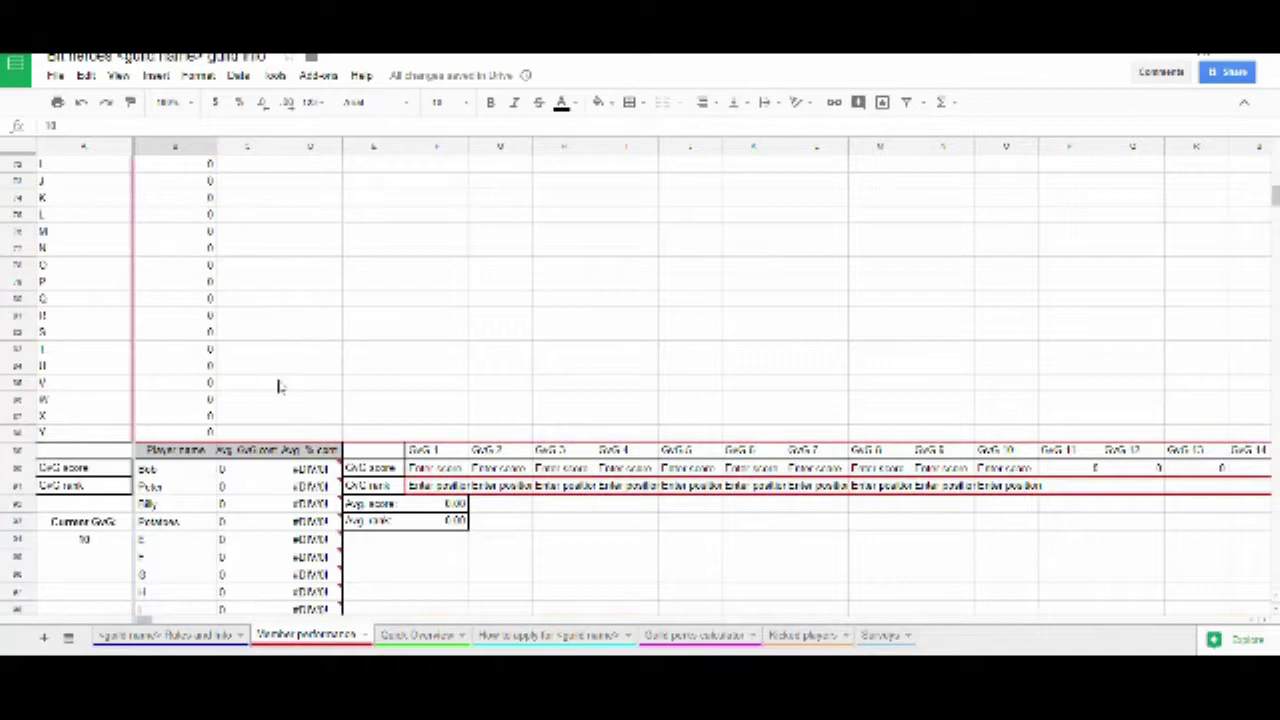
scroll(107, 555, "down", 7)
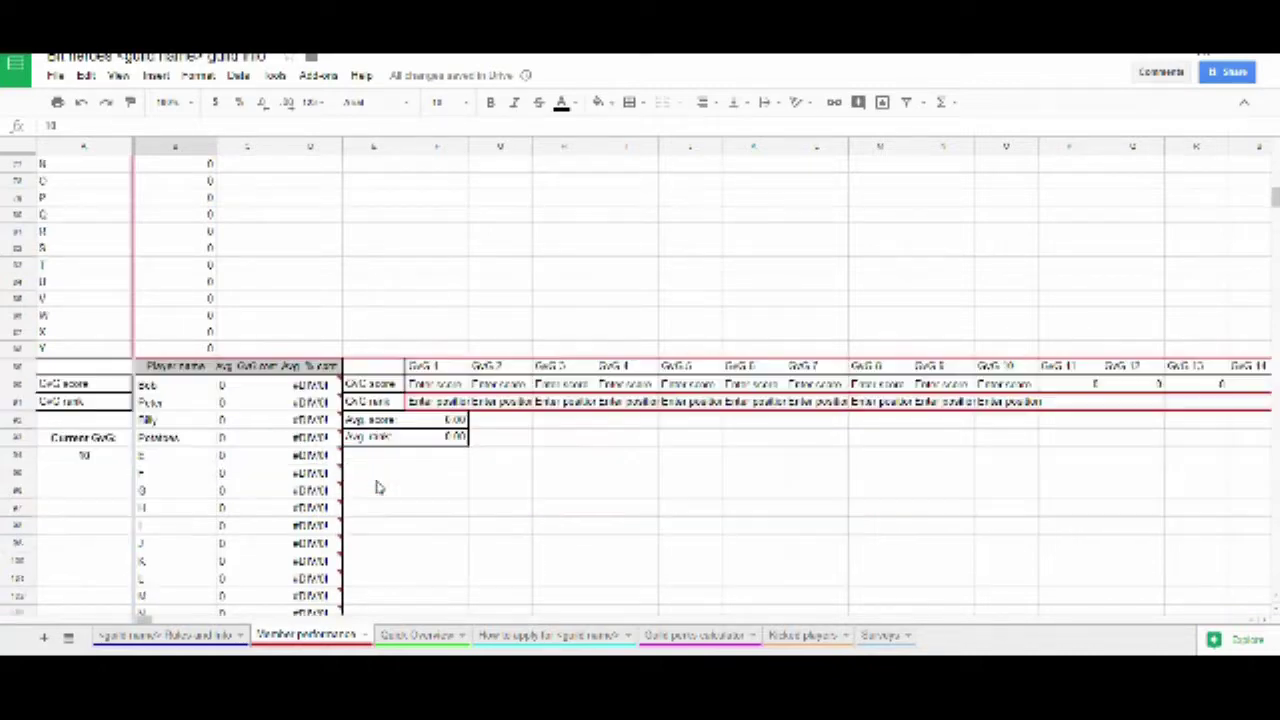
scroll(374, 474, "up", 4)
scroll(323, 380, "down", 4)
scroll(317, 395, "up", 3)
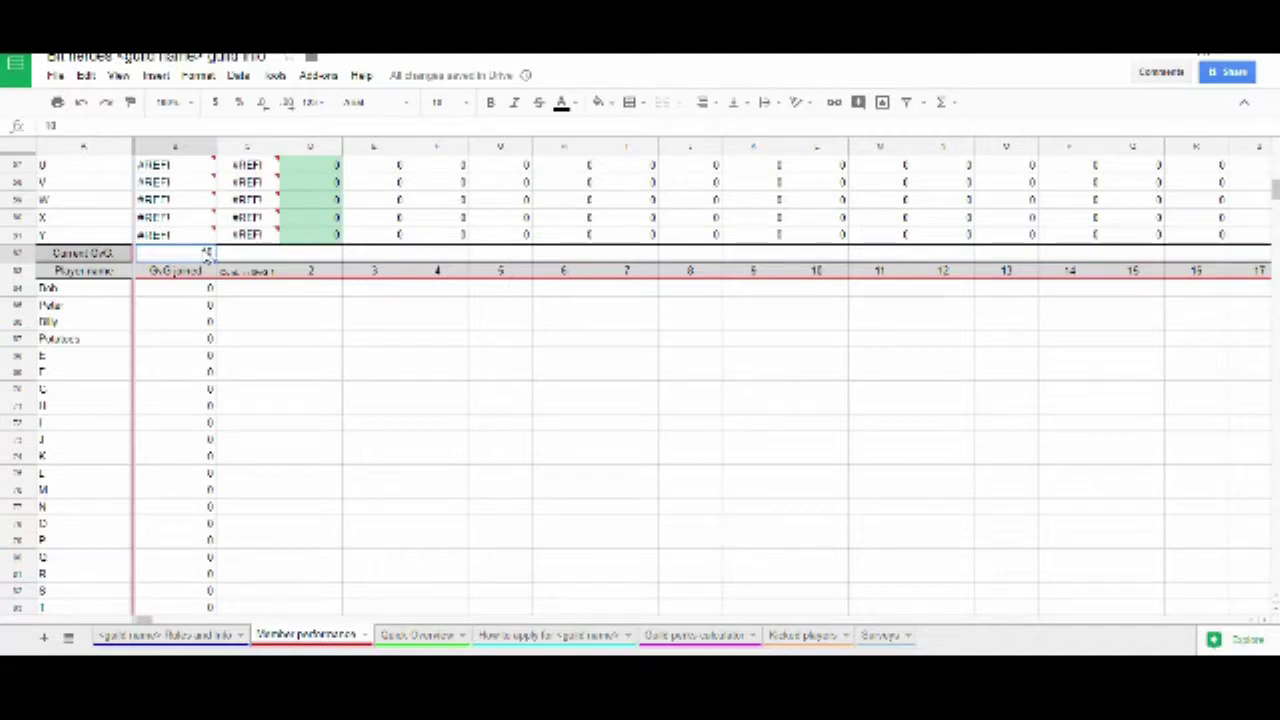
type("1")
key("Return")
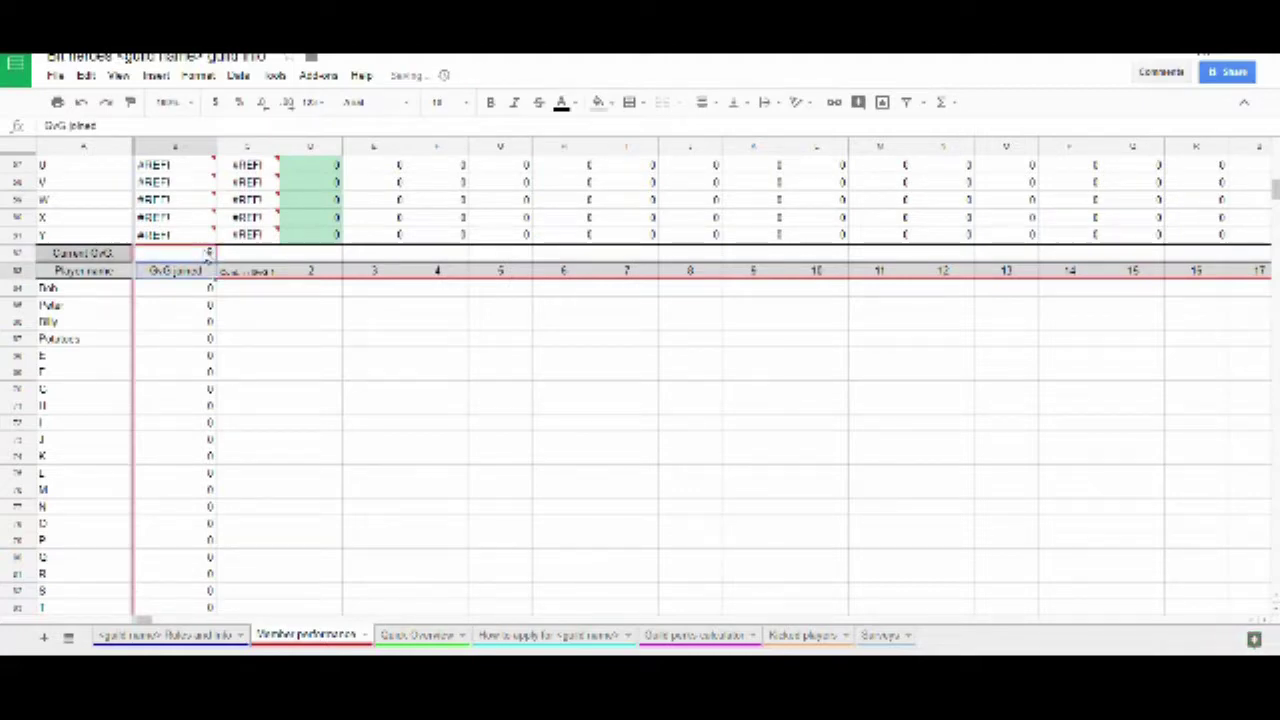
Step: Enter contributions of 1, 24 and 23 for the first listed player in GvG 1, 2 and 3
left_click(275, 292)
left_click_drag(337, 298, 814, 294)
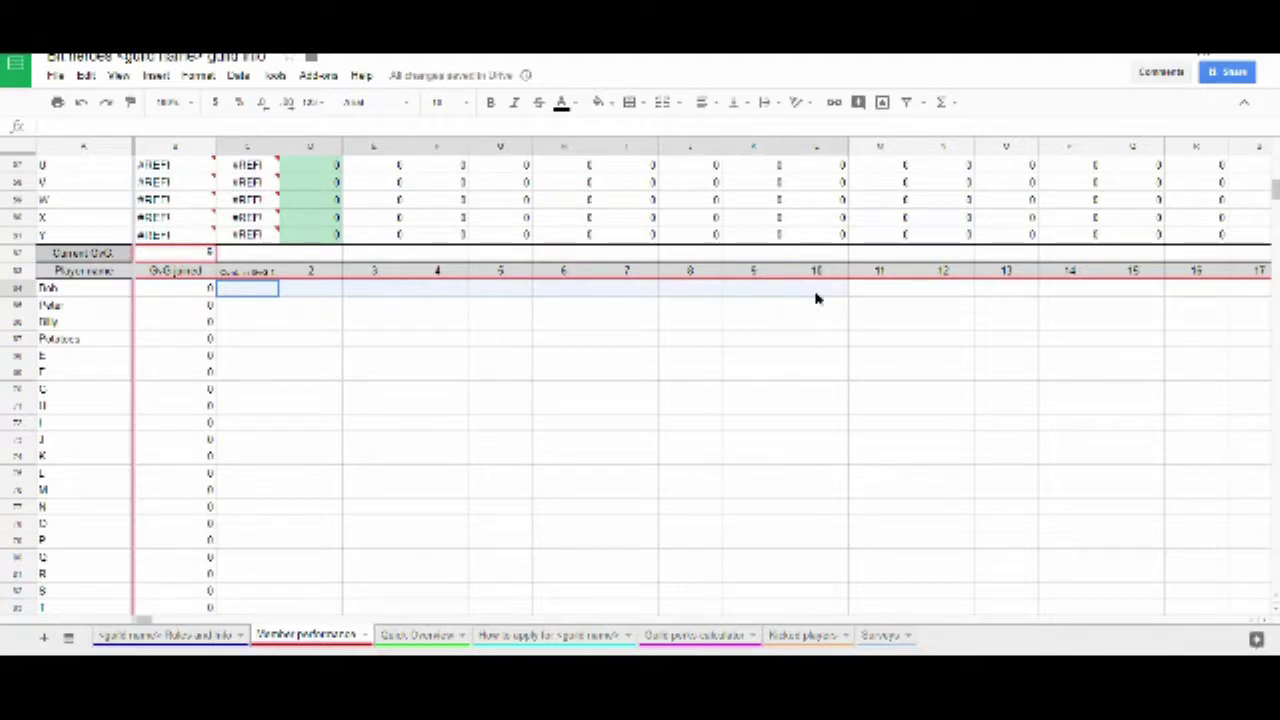
left_click(303, 328)
left_click(239, 298)
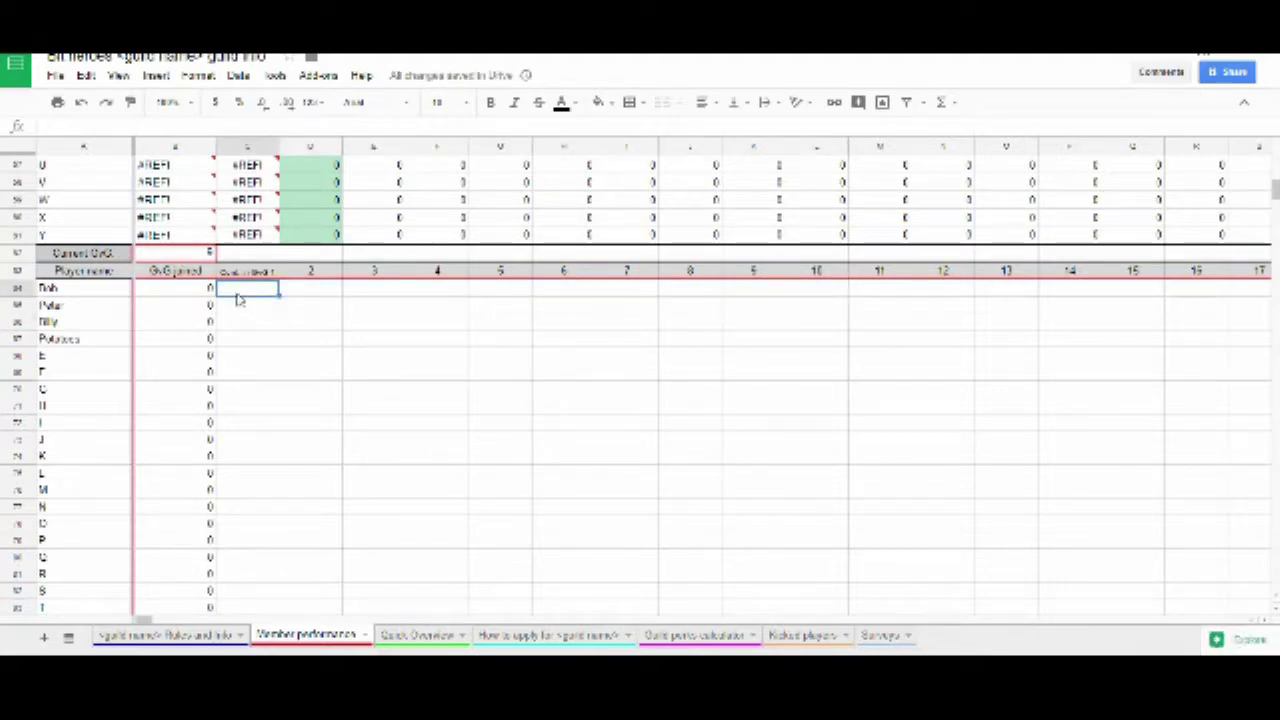
type("1")
key("Tab")
type("24")
key("Tab")
type("23")
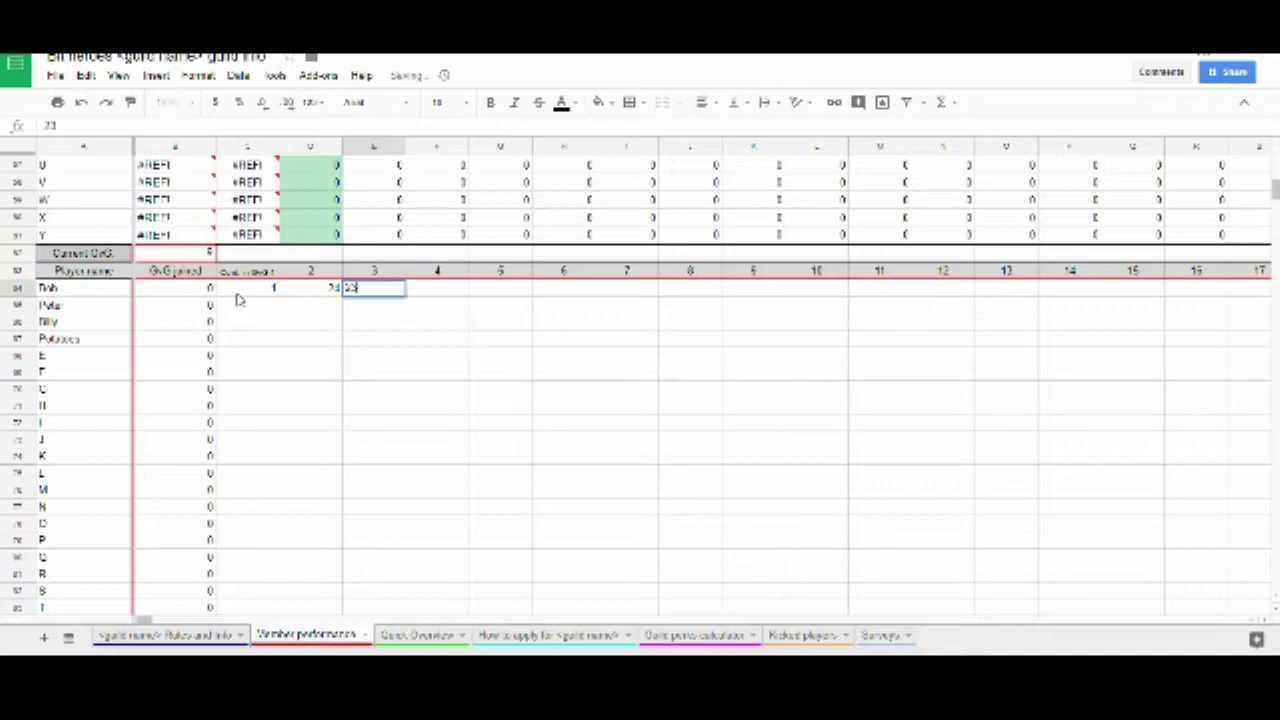
key("Return")
Step: Set the GvG joined value to 1 for each of the first four listed players
left_click(198, 288)
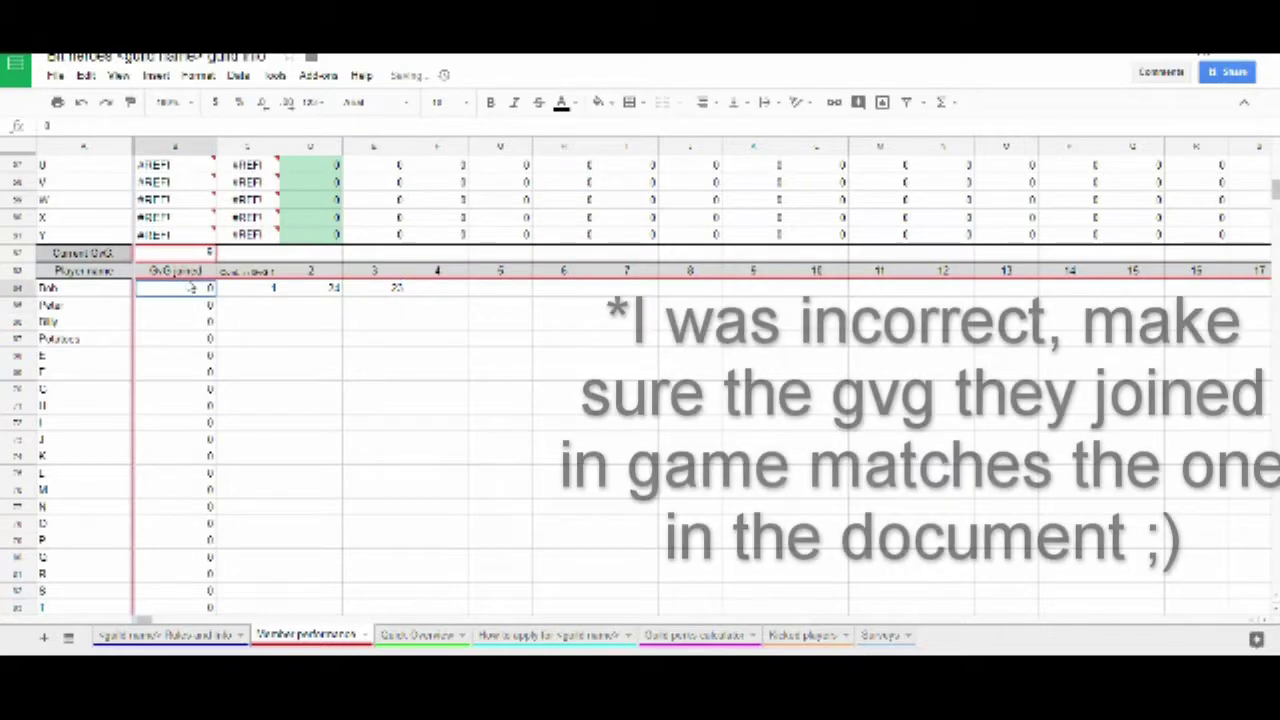
type("1")
key("Return")
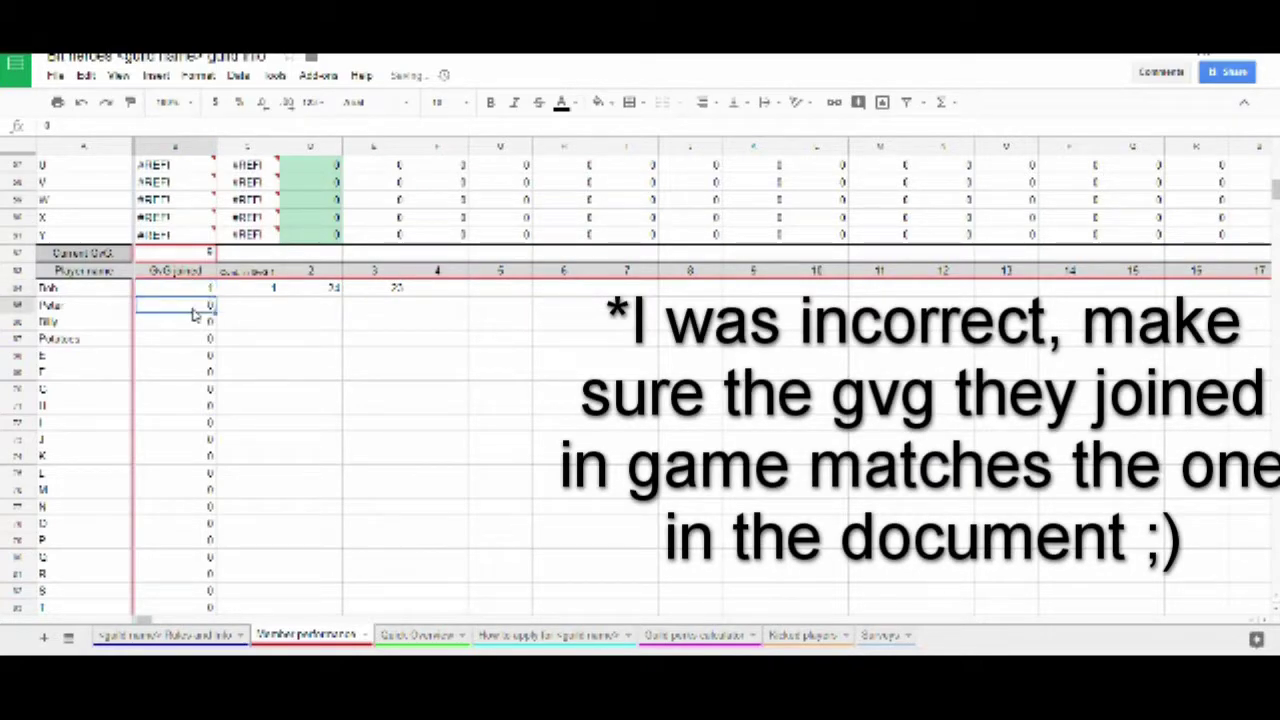
type("1")
key("Return")
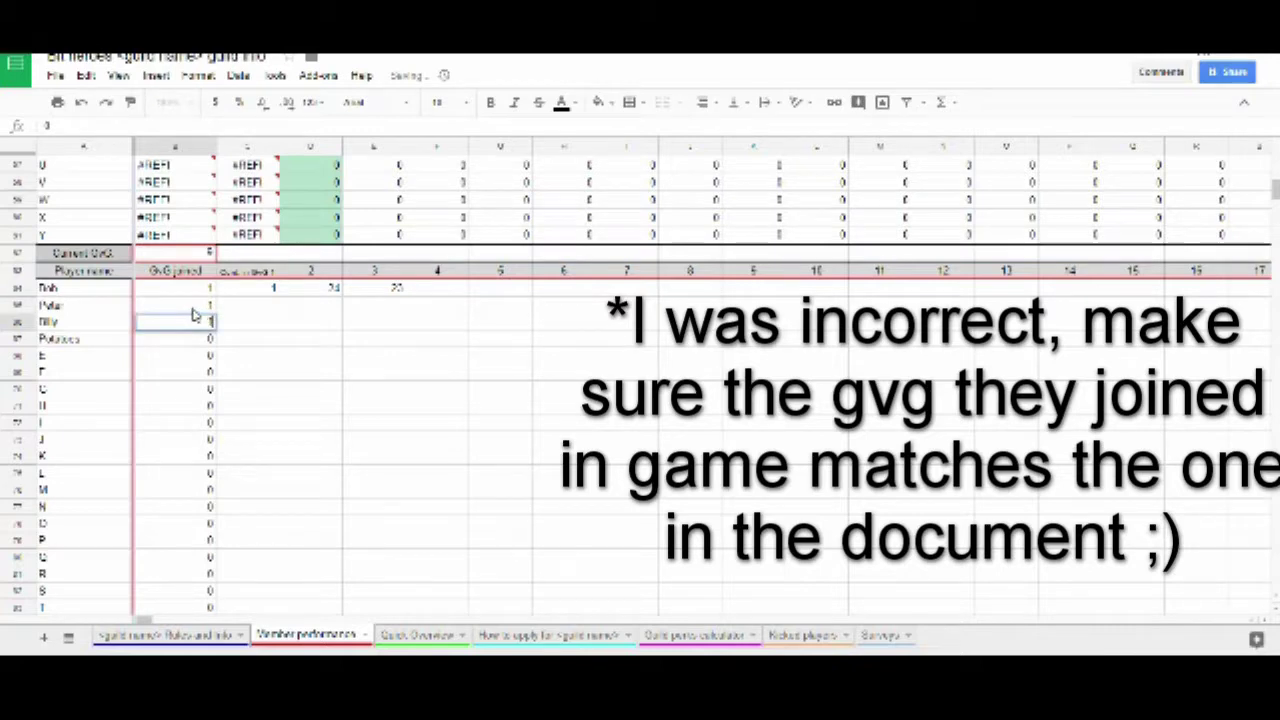
type("1")
key("Return")
type("1")
key("Return")
Step: Examine the average GvG contributions and the GvG 1 score entry cell in the GvG overview section
scroll(297, 352, "down", 3)
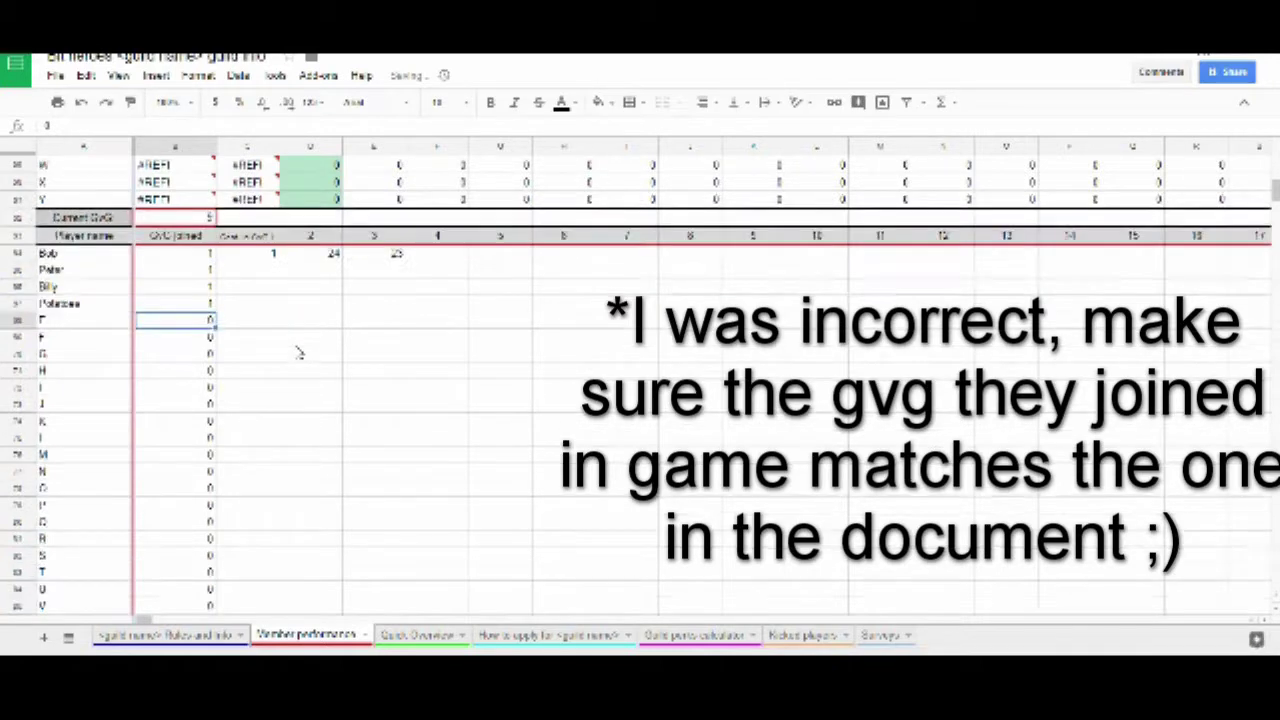
scroll(350, 385, "down", 4)
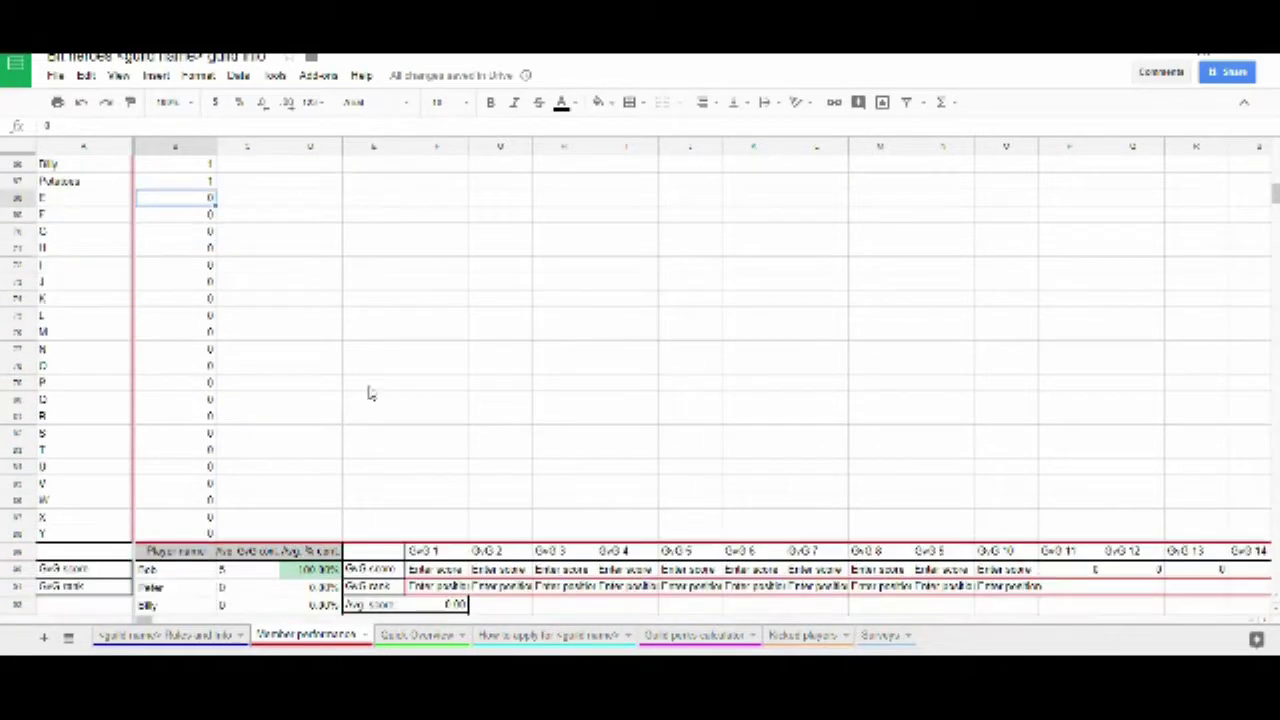
scroll(426, 430, "down", 1)
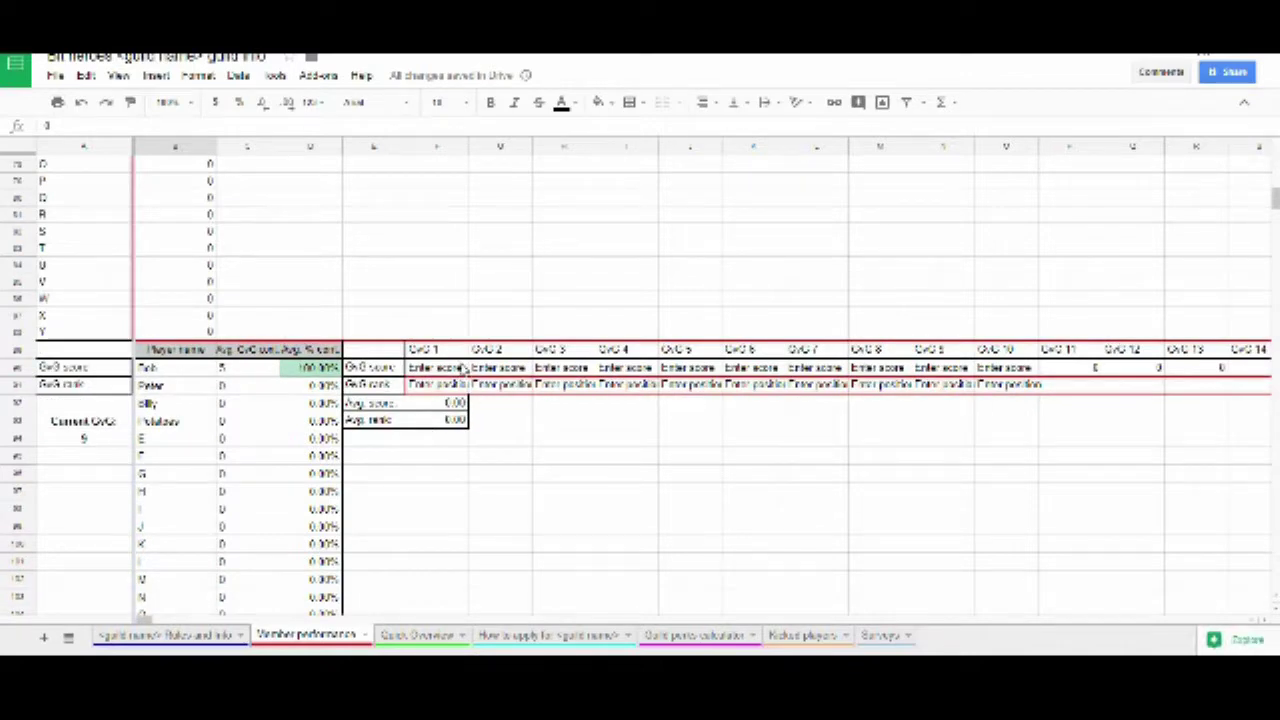
left_click(462, 368)
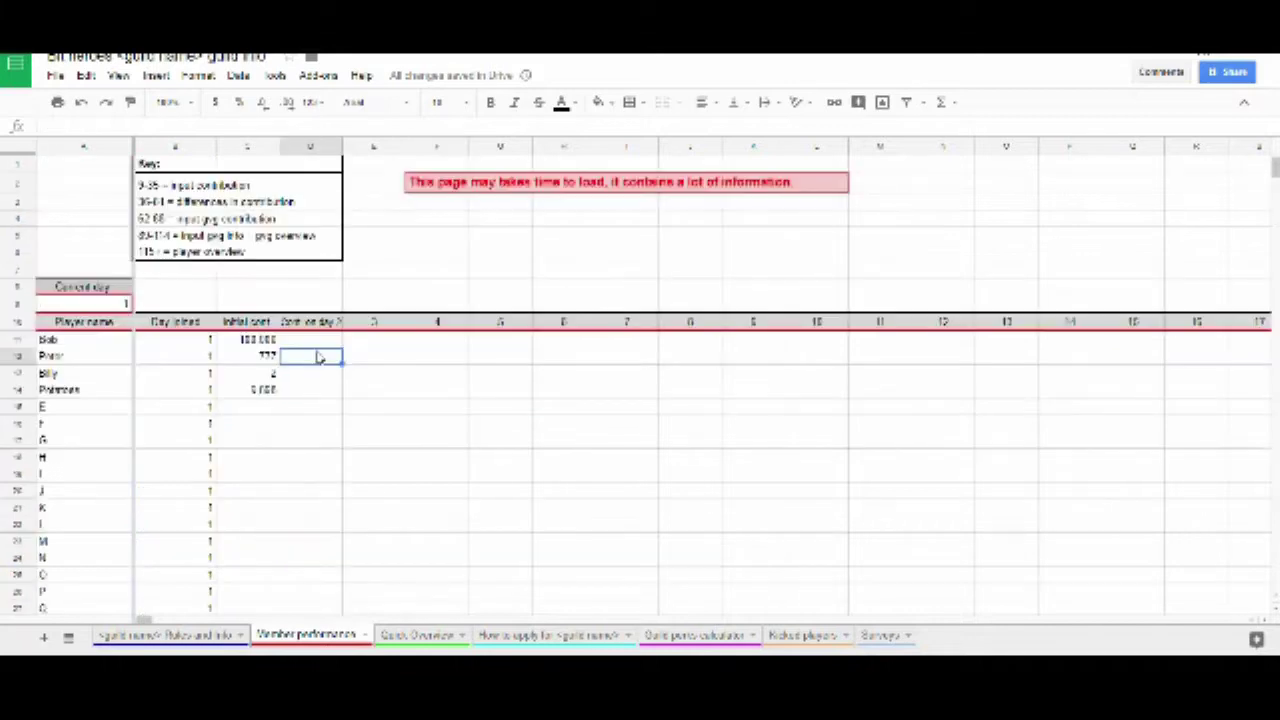
Step: Enter day 2 contributions of 1,111,111, 888, 235 and 111,111 for the first four listed players
key("Up")
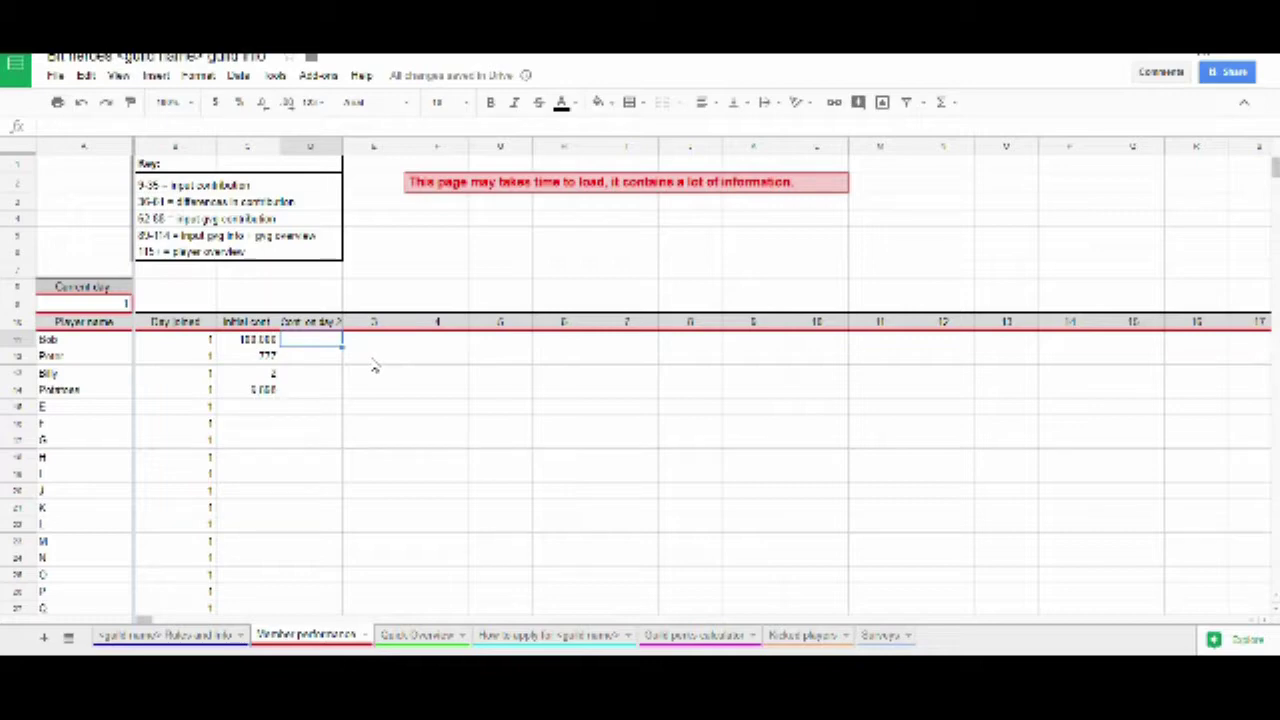
type("111,11")
key("Return")
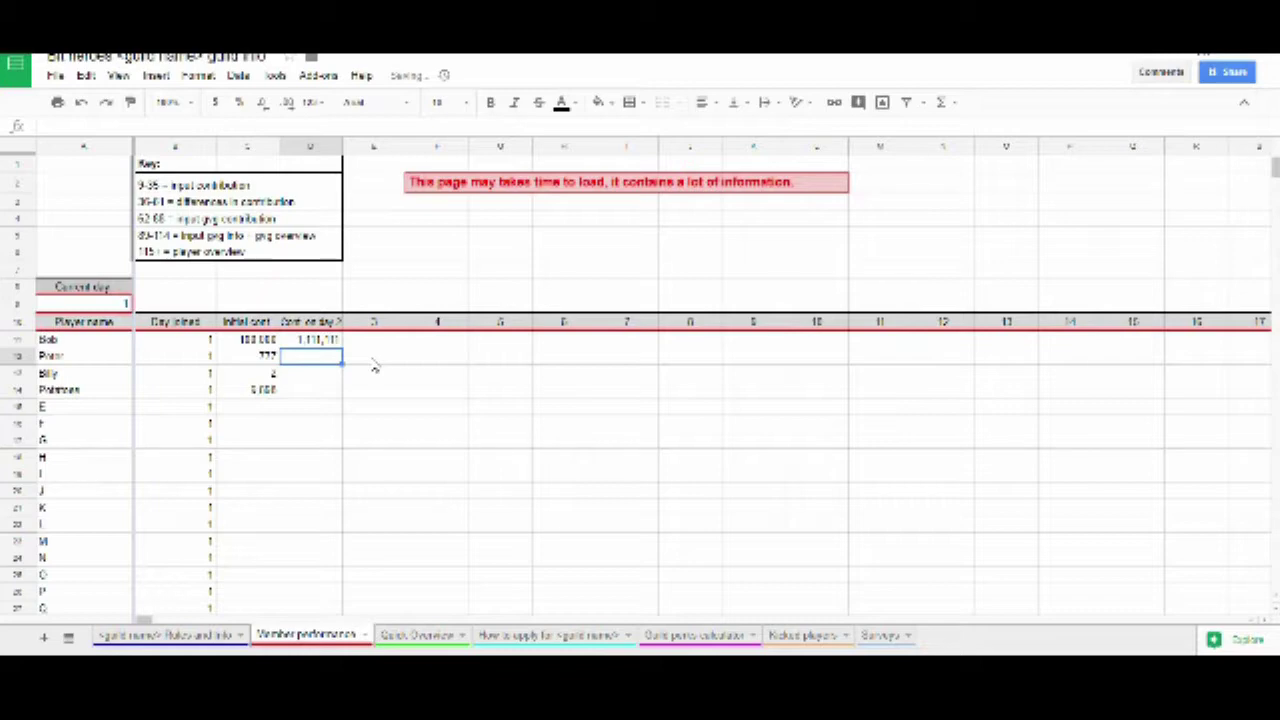
type("dd")
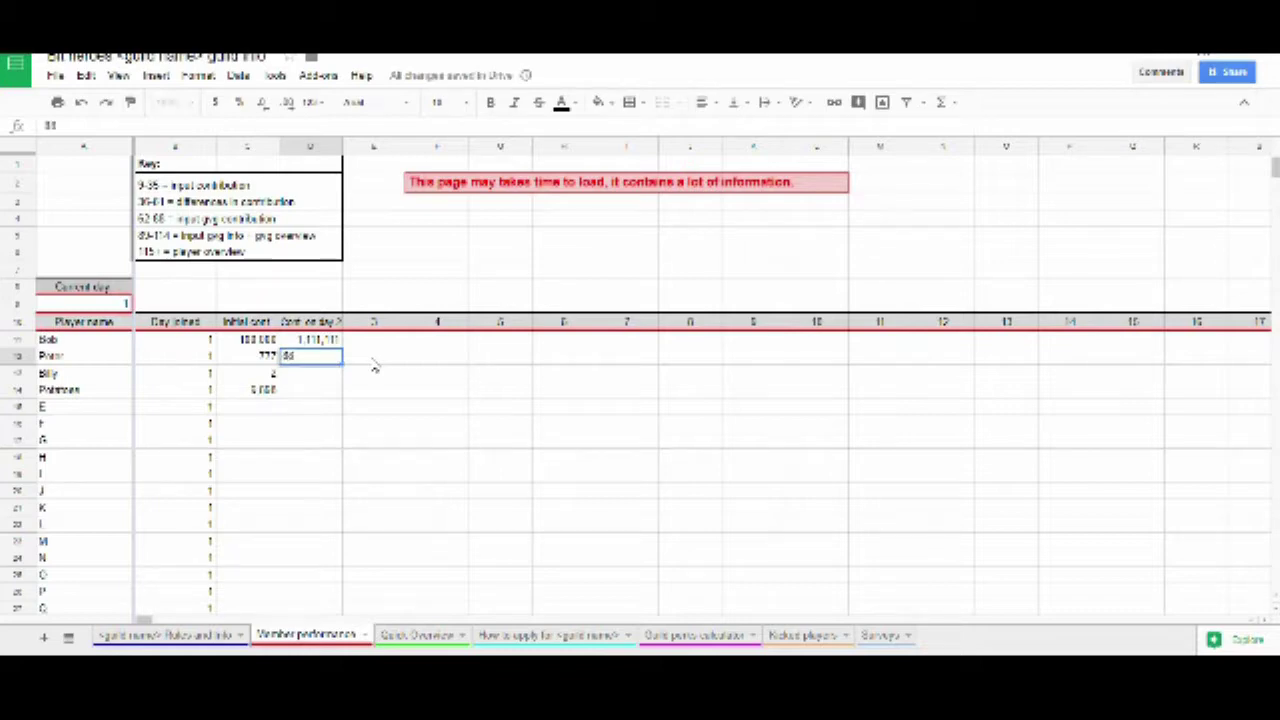
type("8")
key("Return")
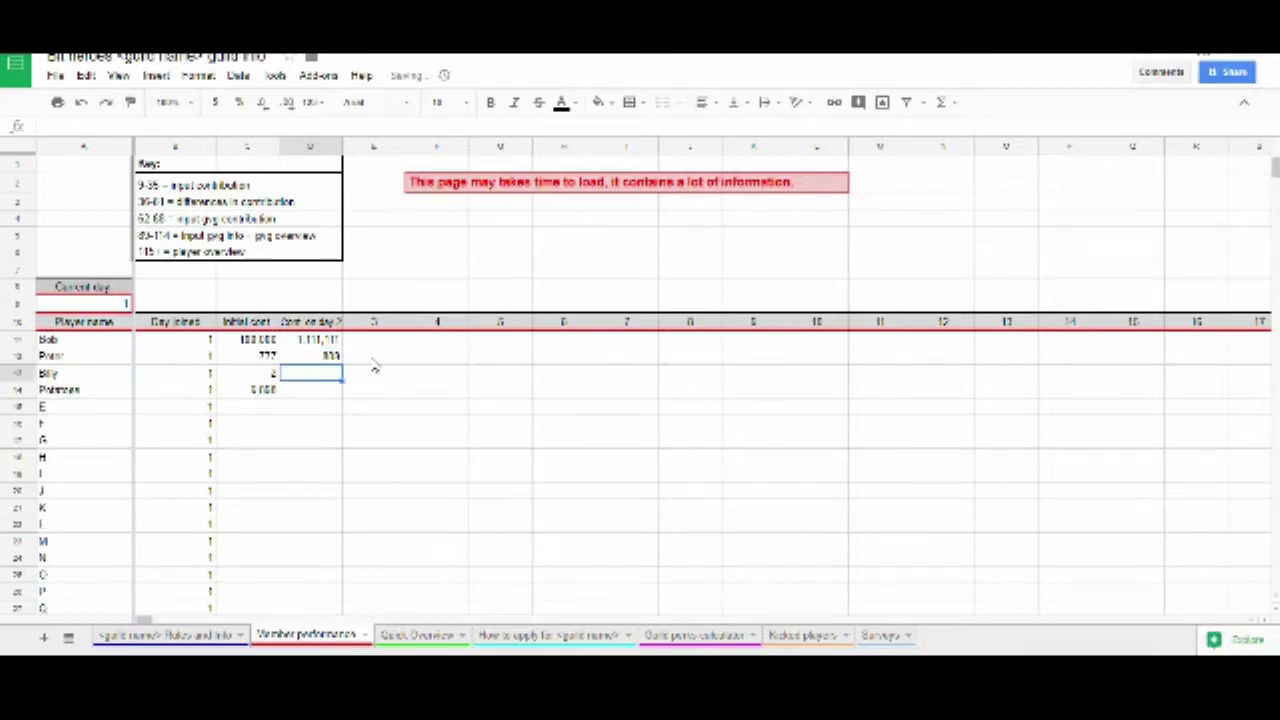
type("333")
key("Return")
type("1")
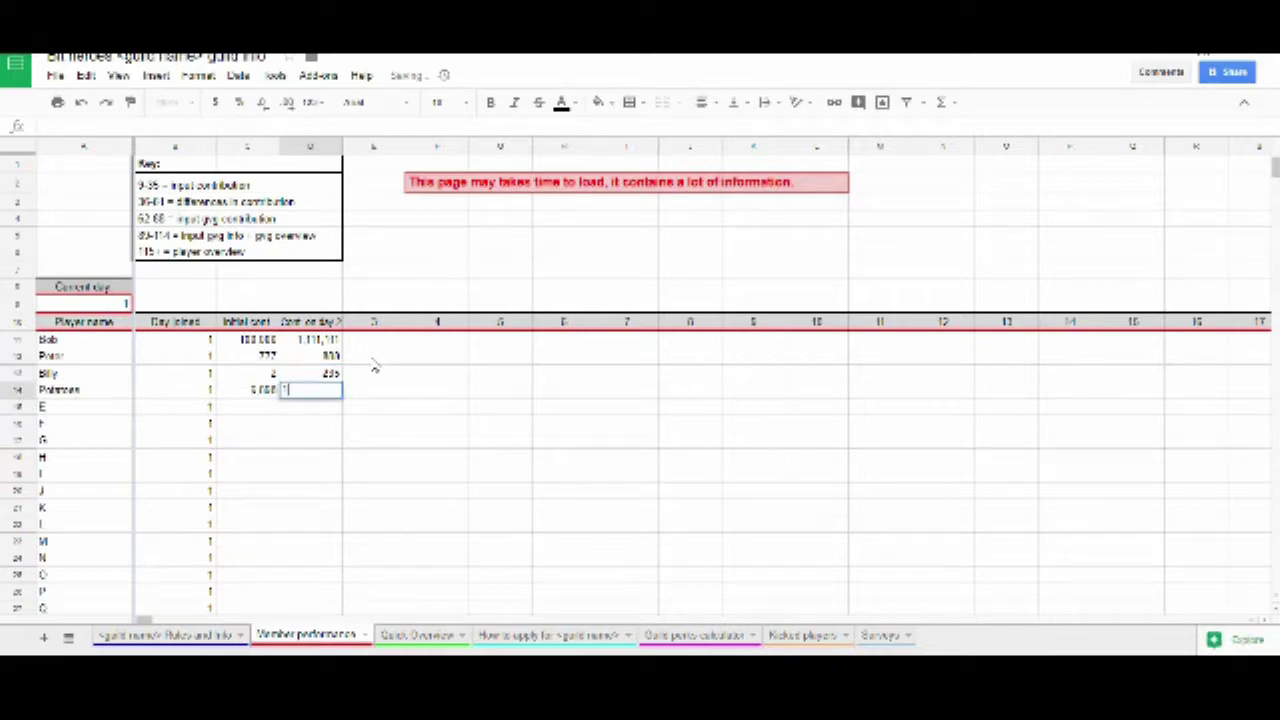
type("11,111")
key("Return")
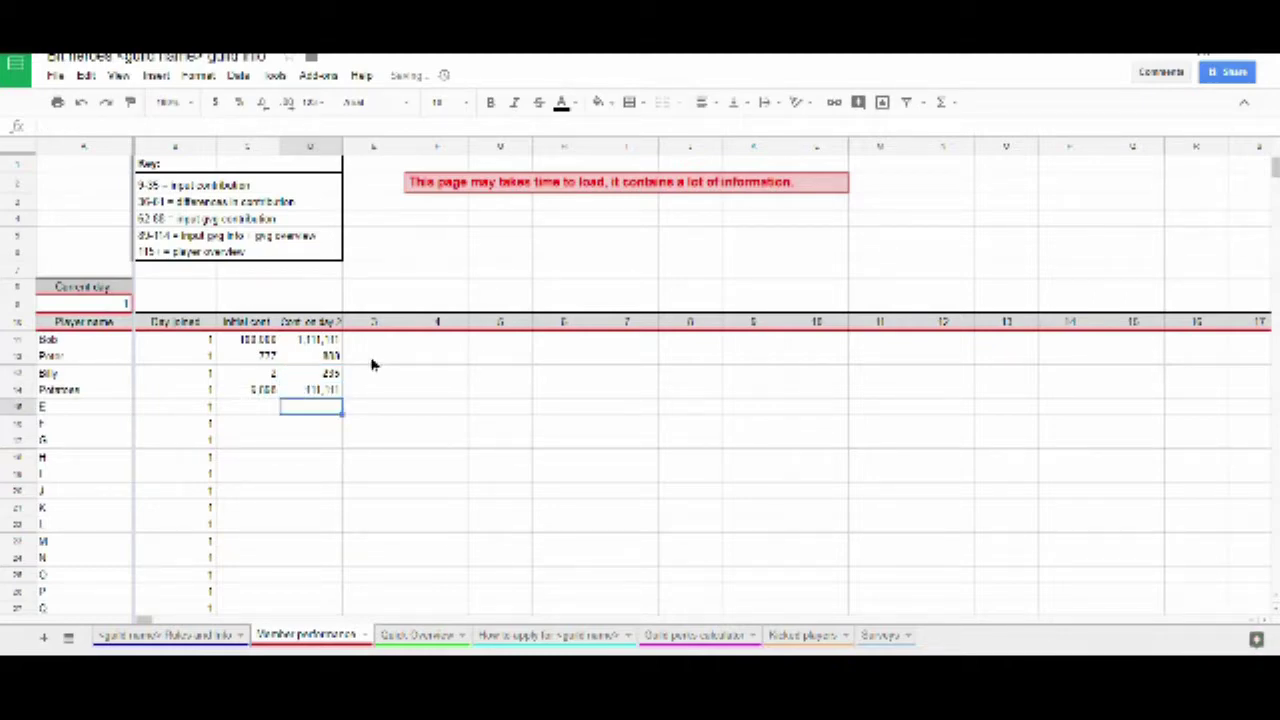
left_click(372, 358)
left_click(370, 390)
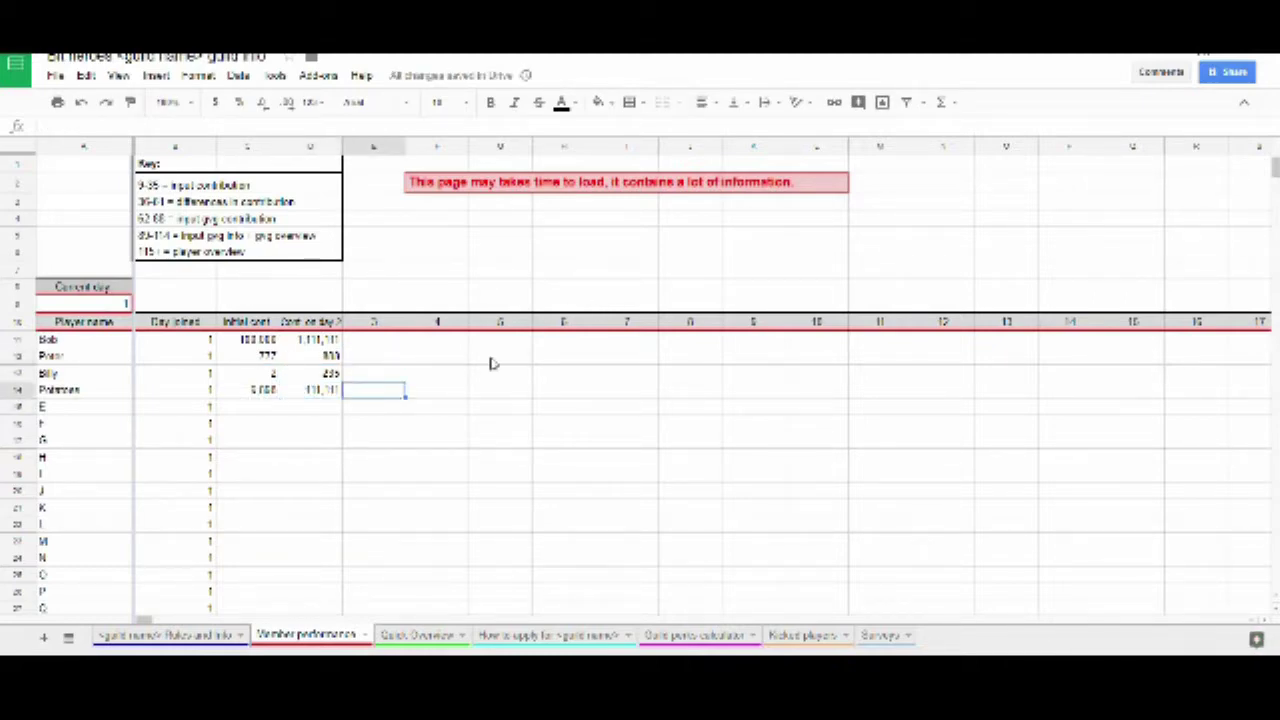
Step: Set the current day to 2 and check the day 2 contributions of the first four listed players
left_click(124, 304)
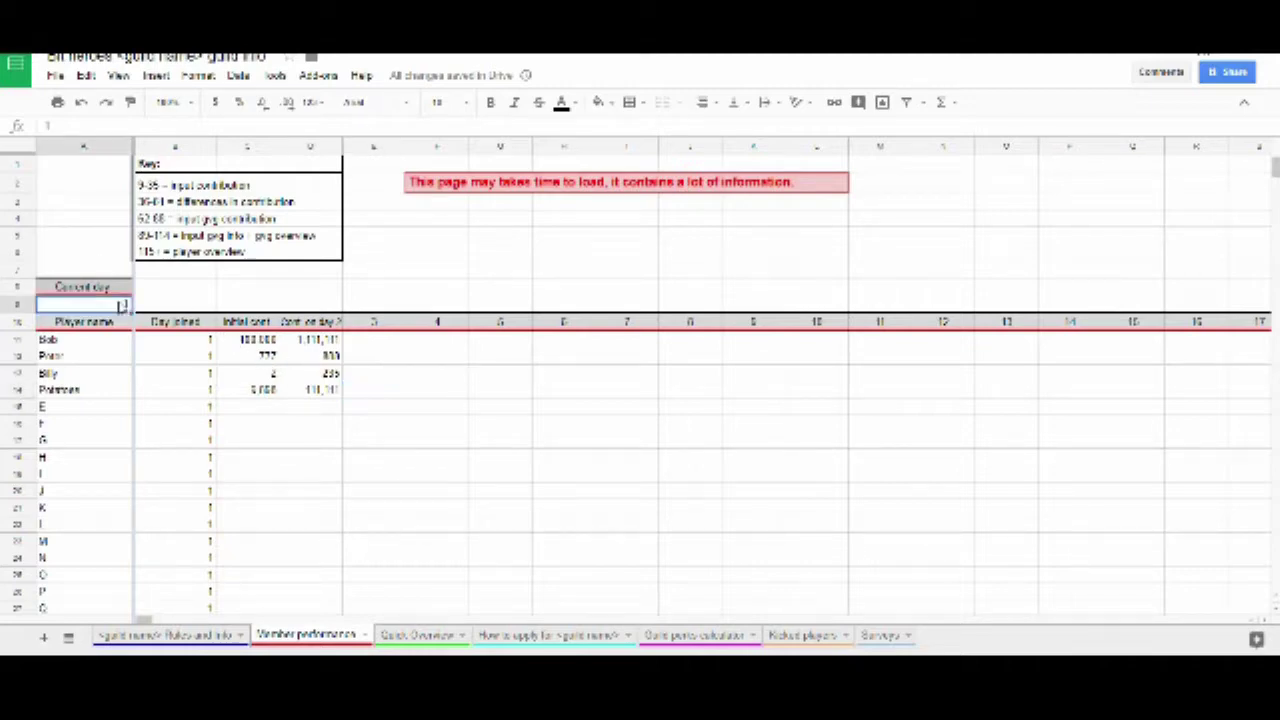
type("2")
left_click(308, 362)
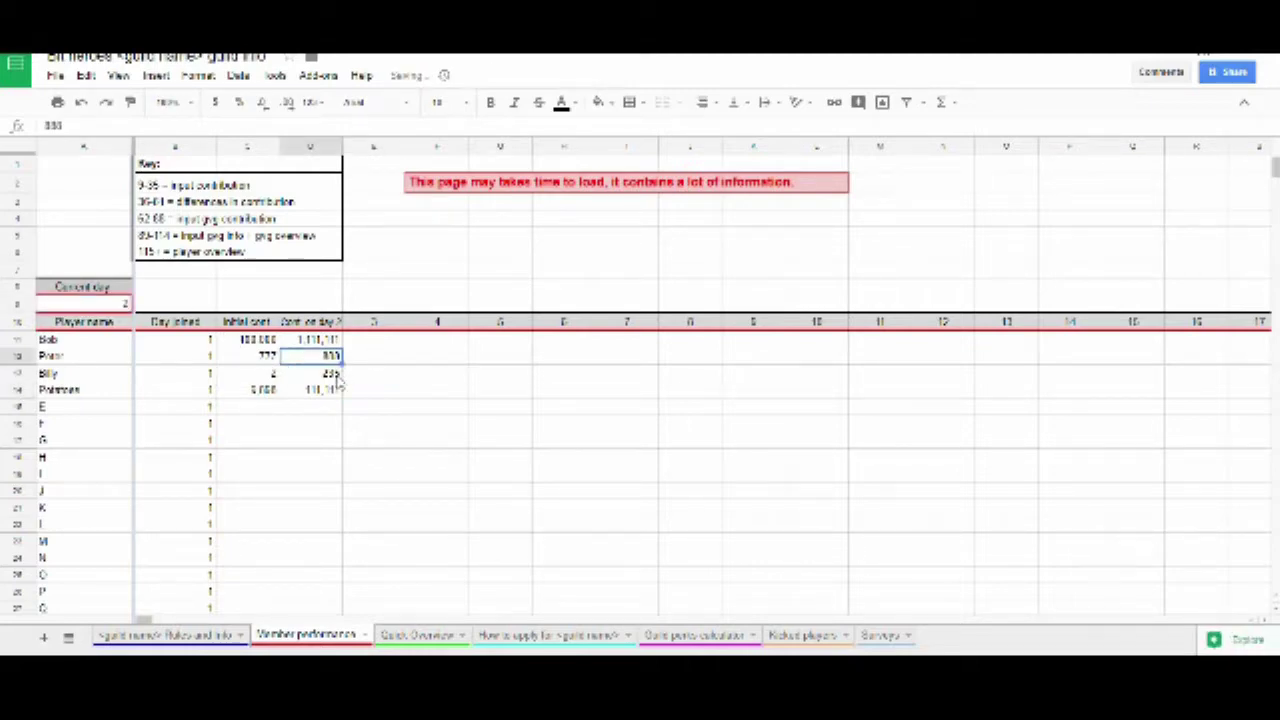
left_click_drag(328, 324, 328, 390)
left_click(322, 373)
Step: Examine the average contribution, contribution percentage and day 2 difference of the first four players in the contribution differences section
scroll(437, 371, "down", 5)
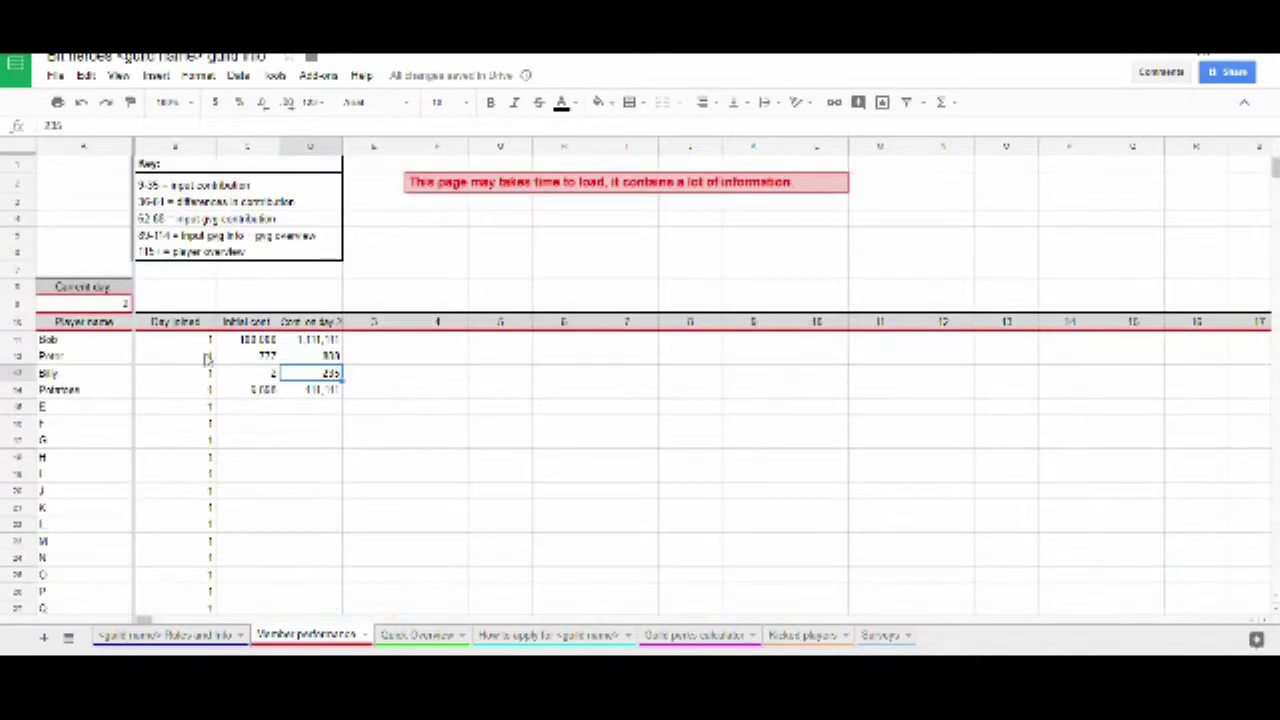
scroll(294, 380, "down", 1)
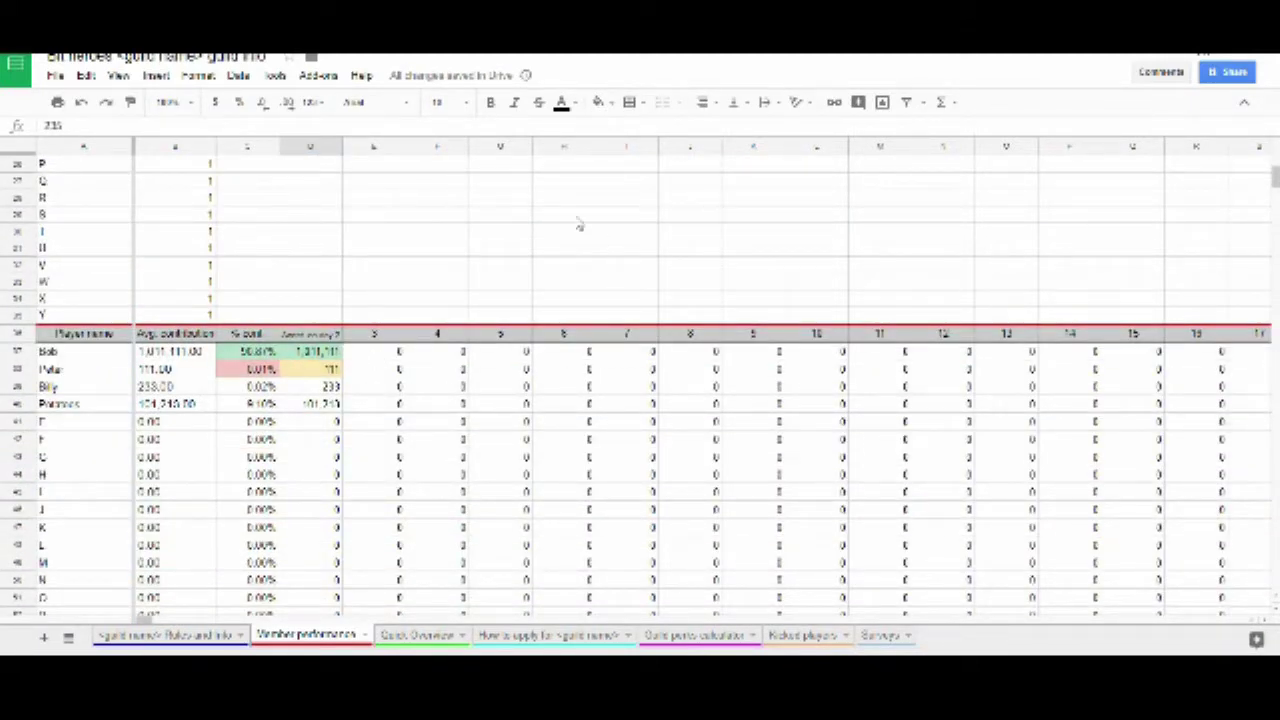
scroll(556, 433, "up", 5)
scroll(490, 435, "down", 5)
scroll(336, 334, "down", 2)
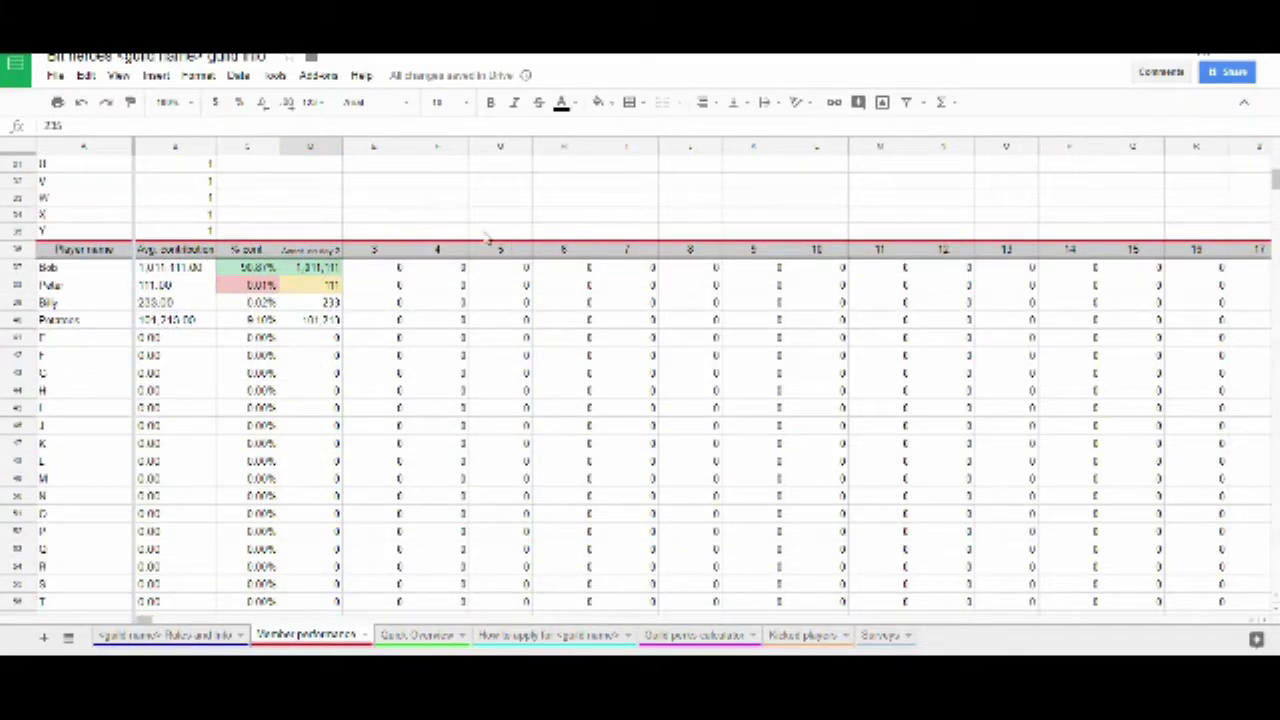
scroll(323, 337, "down", 6)
scroll(329, 345, "up", 9)
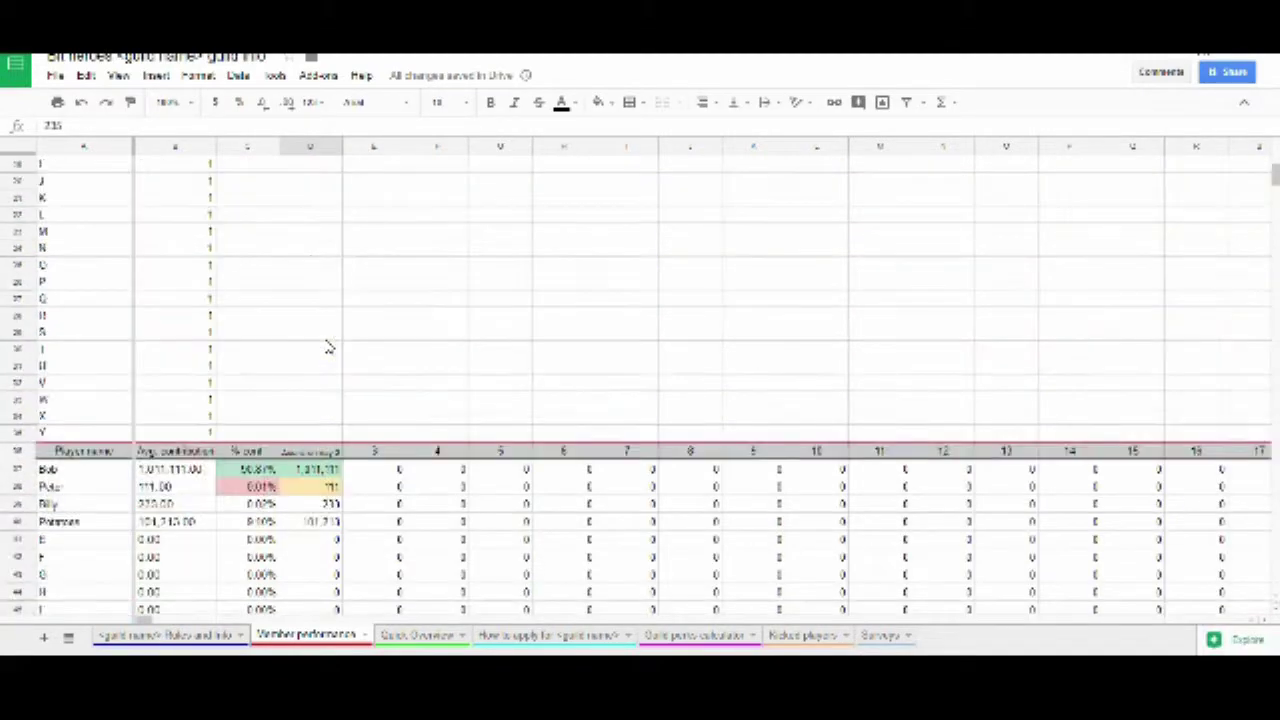
Step: Examine the GvG contribution section, checking the current GvG cell and the first player's empty GvG 5 and GvG 10 entries
scroll(329, 347, "down", 10)
scroll(330, 350, "up", 5)
scroll(331, 354, "down", 3)
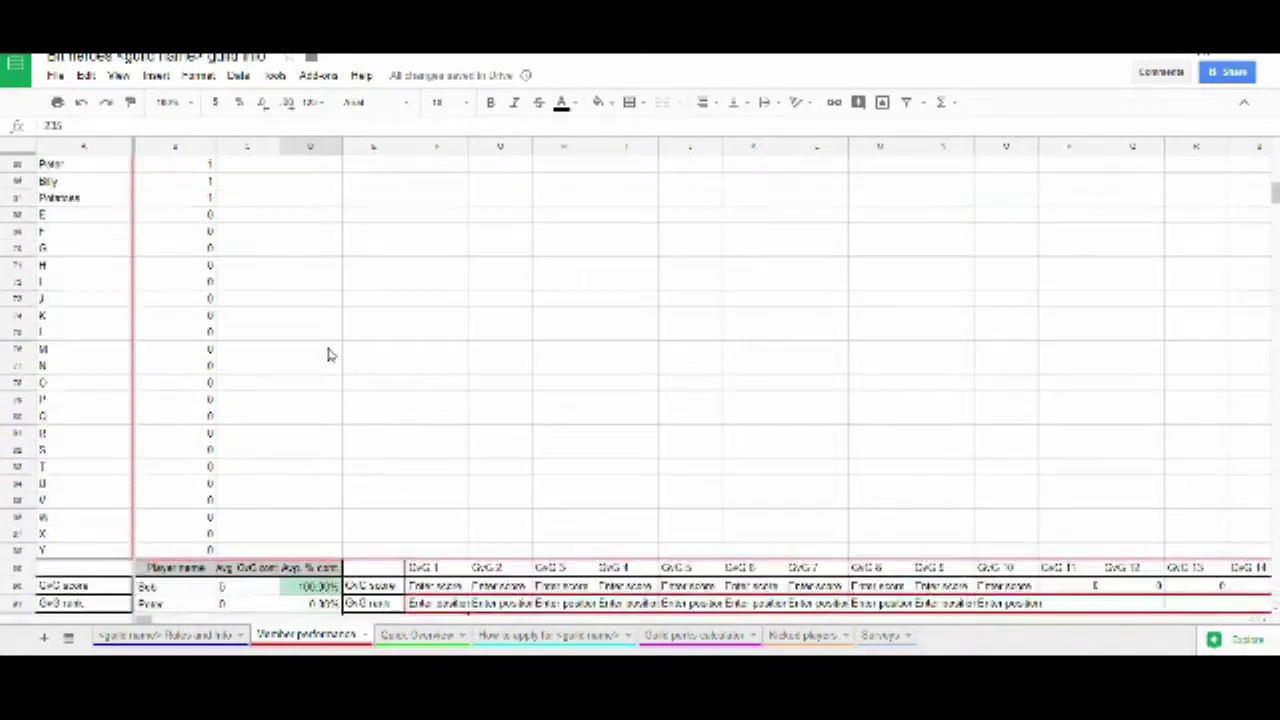
scroll(330, 380, "down", 15)
scroll(326, 402, "up", 1)
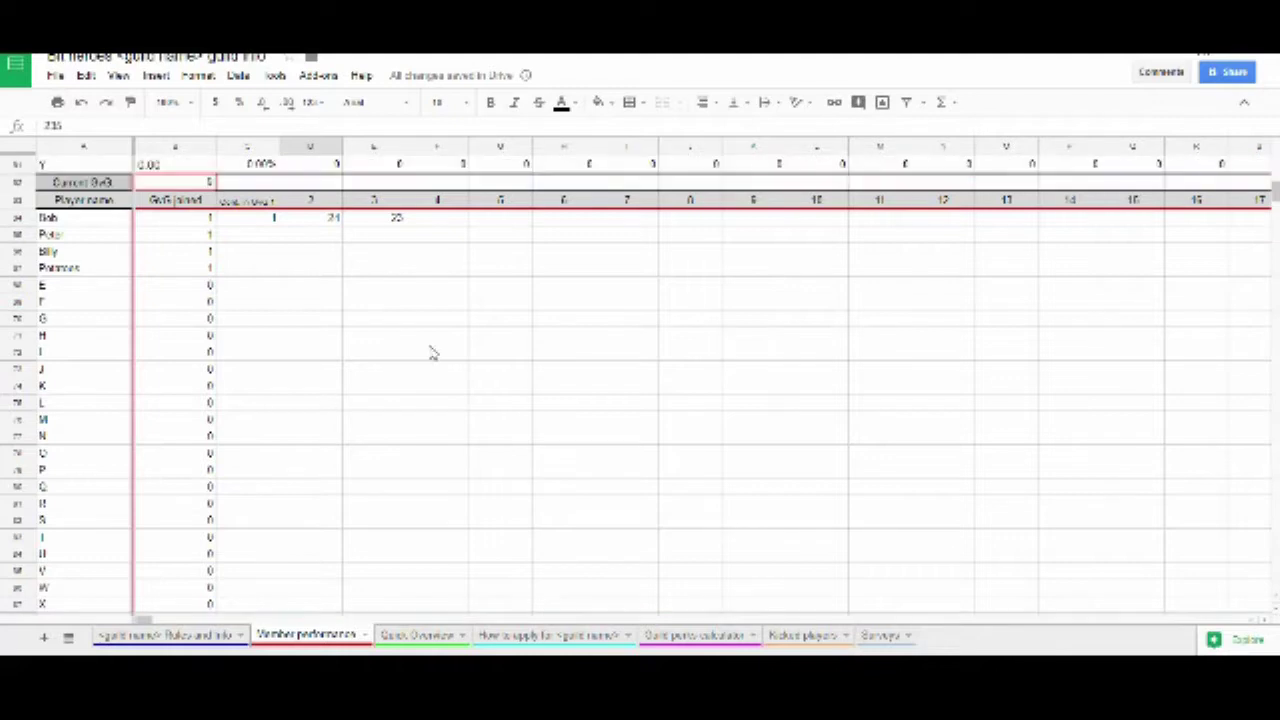
left_click(512, 224)
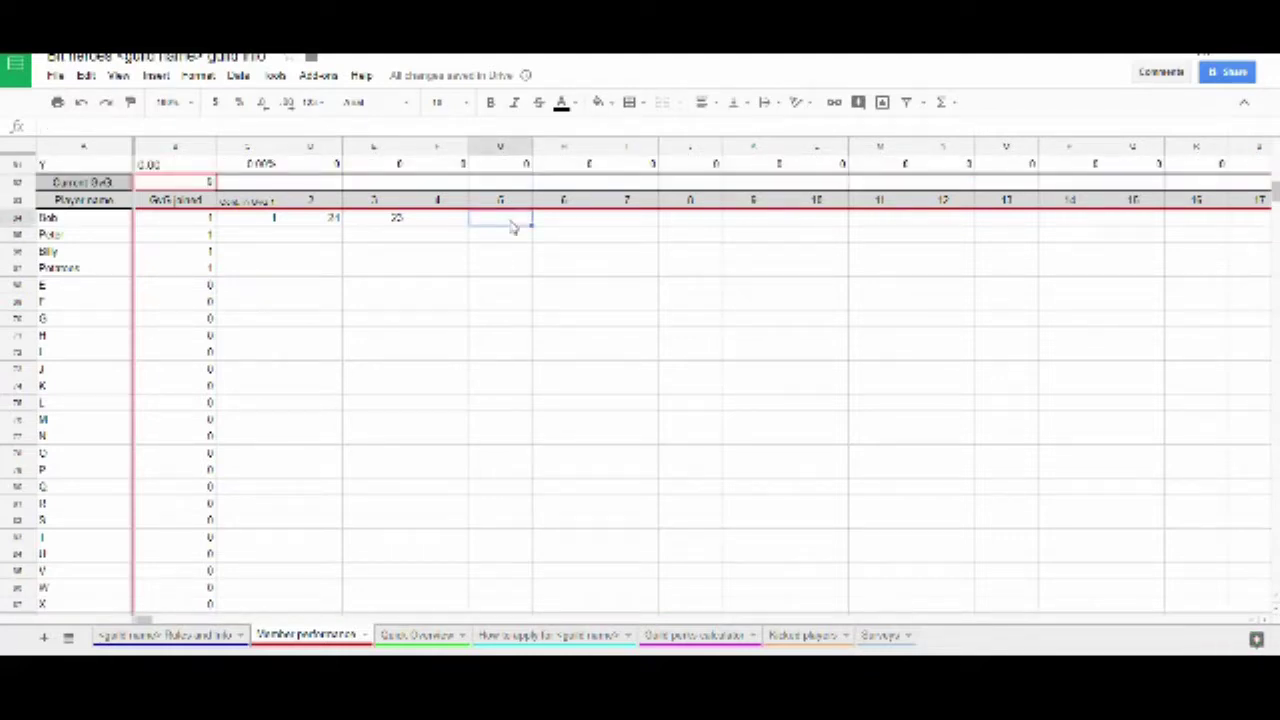
left_click(208, 184)
left_click(800, 219)
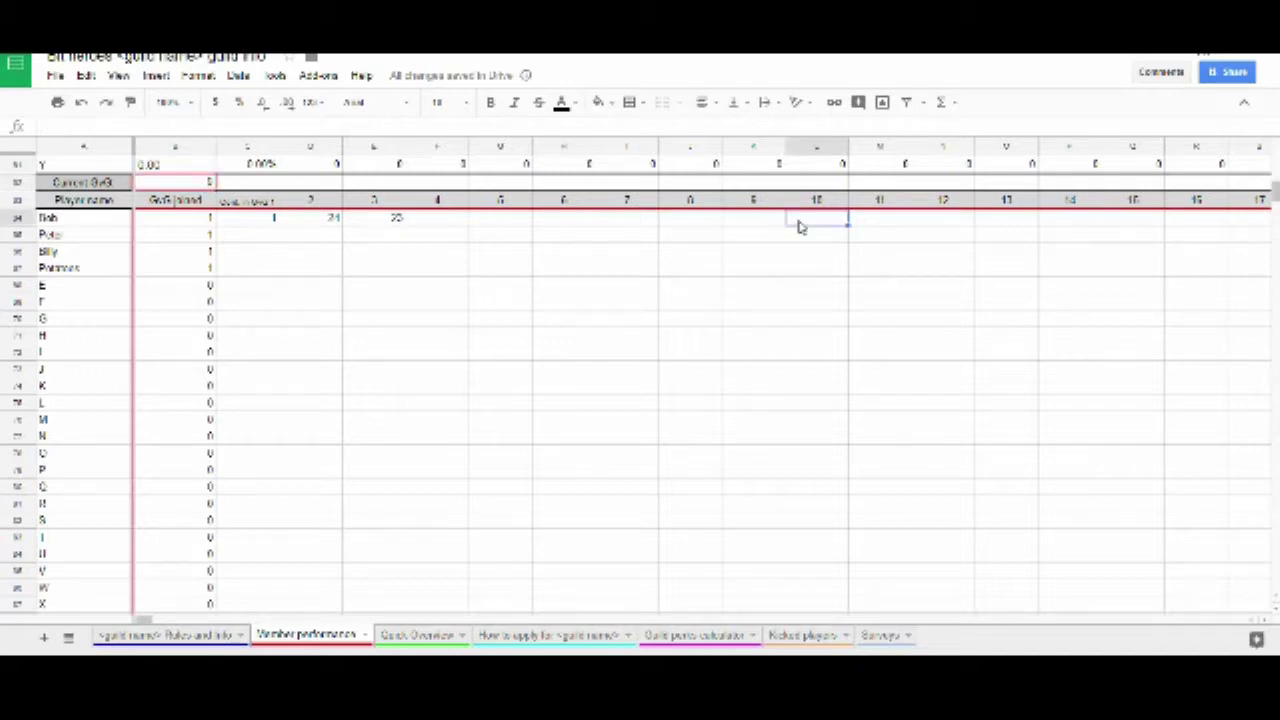
Step: Enter the GvG 10 contributions for the first four players in L64:L67 as 973967, 34643, 2 and 23
type("375957")
key("Return")
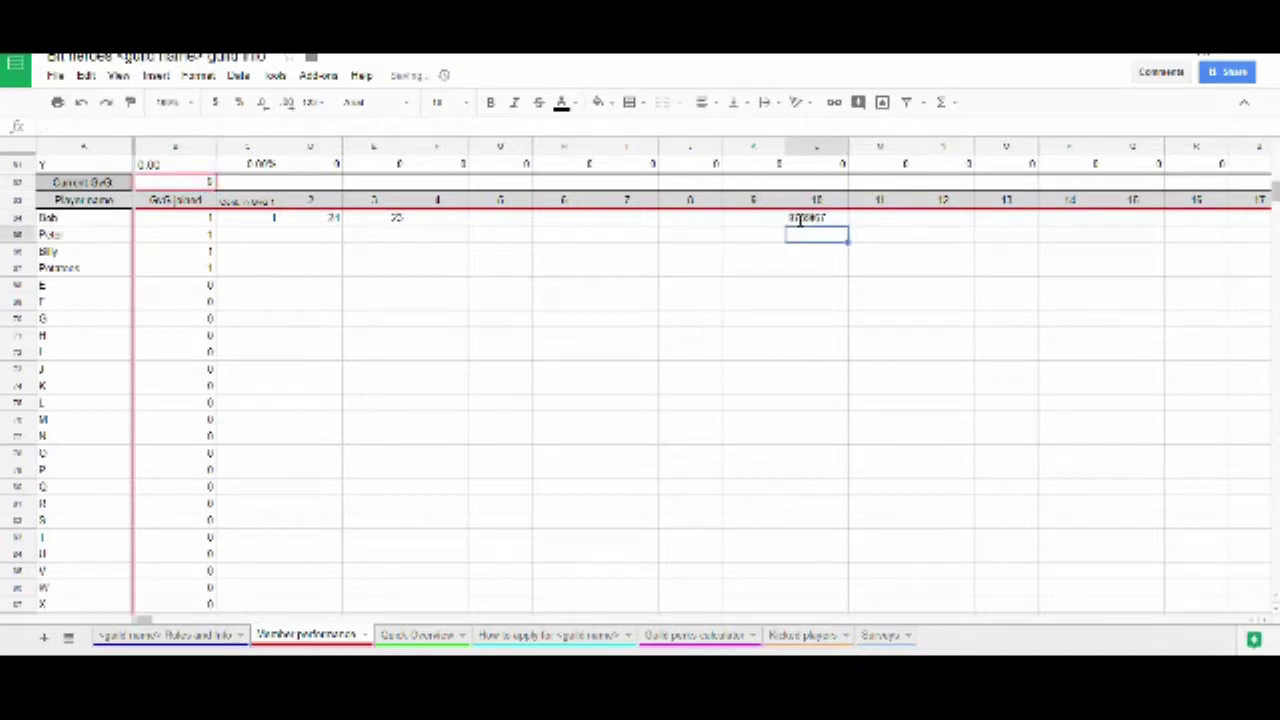
type("34549")
key("Return")
type("2")
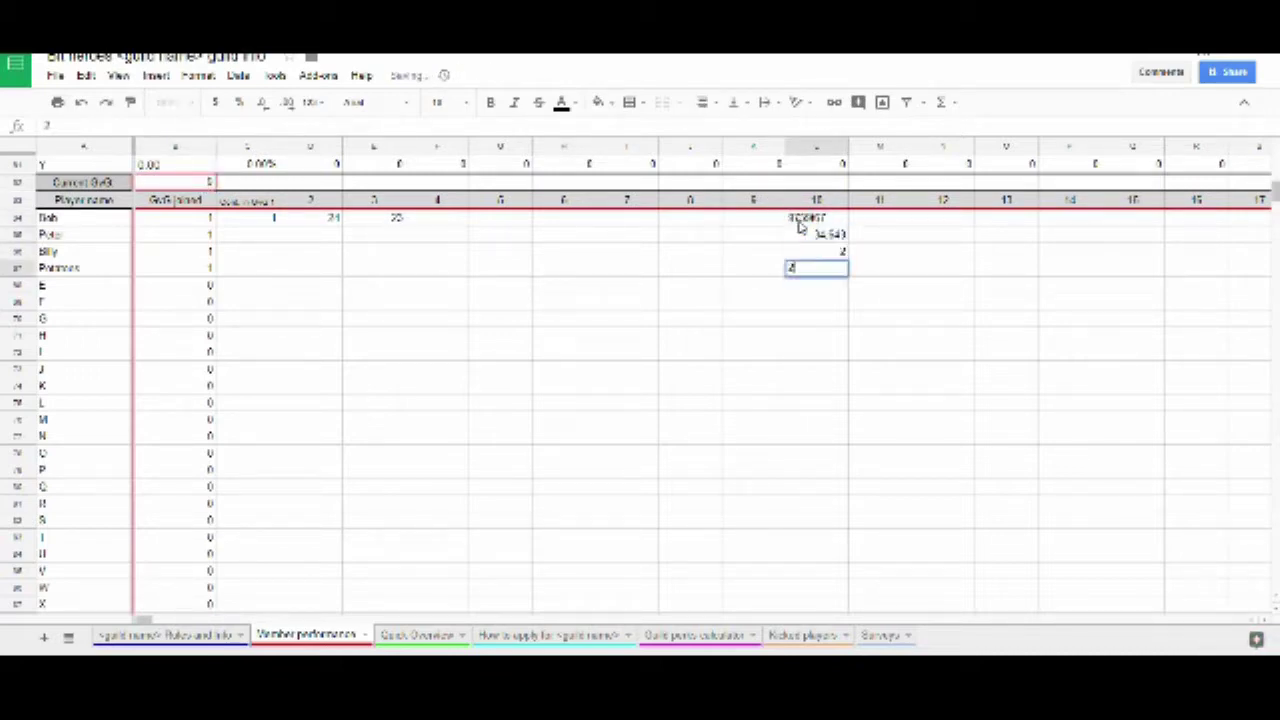
key("Return")
type("20")
key("Return")
left_click(800, 219)
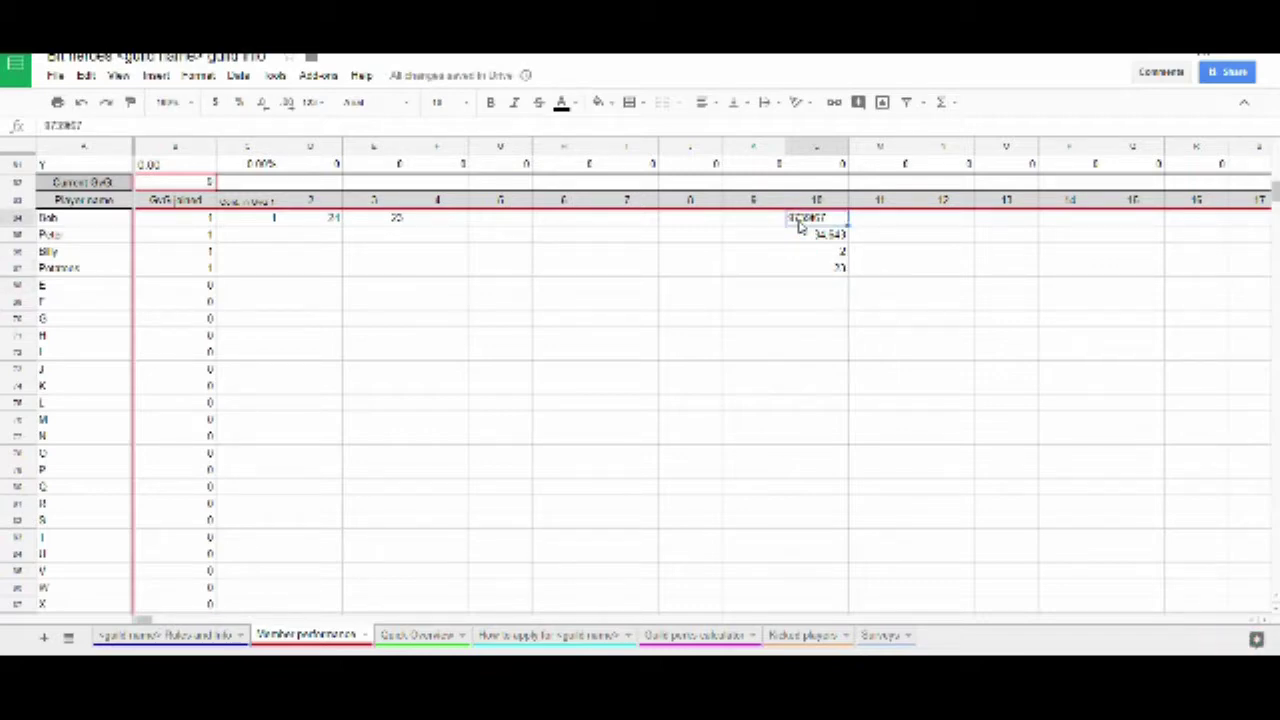
double_click(800, 219)
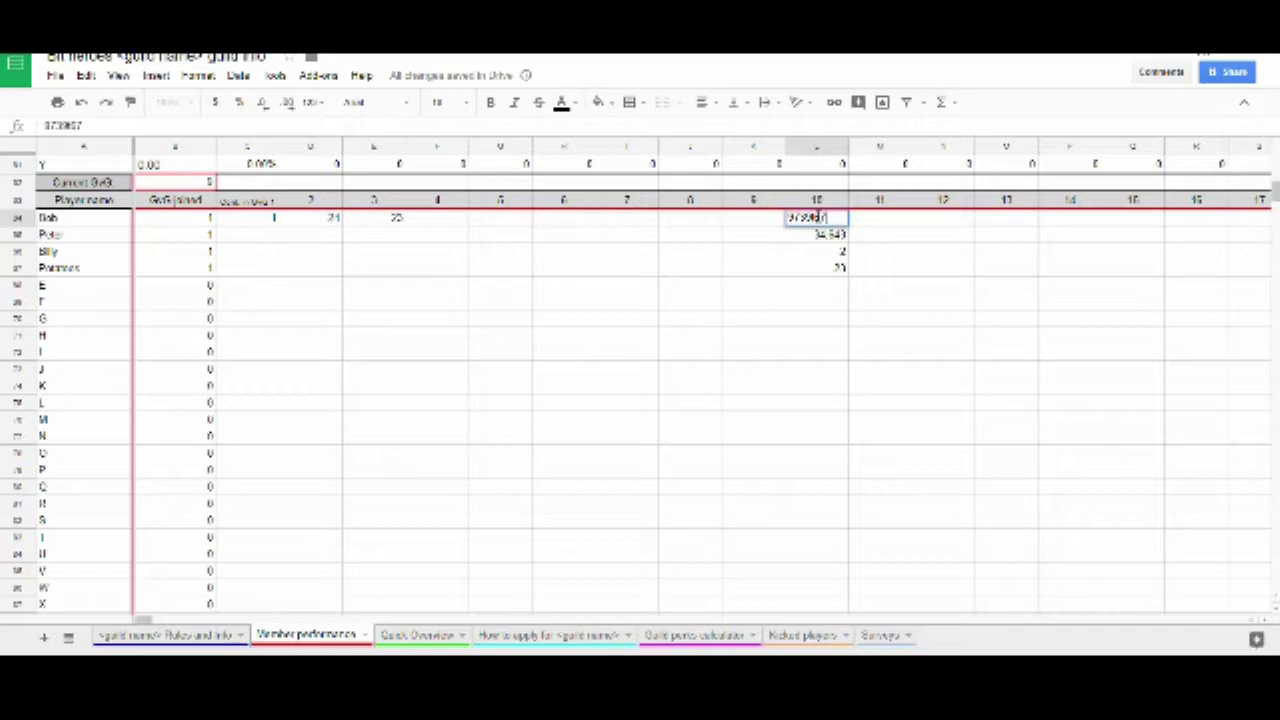
key("Return")
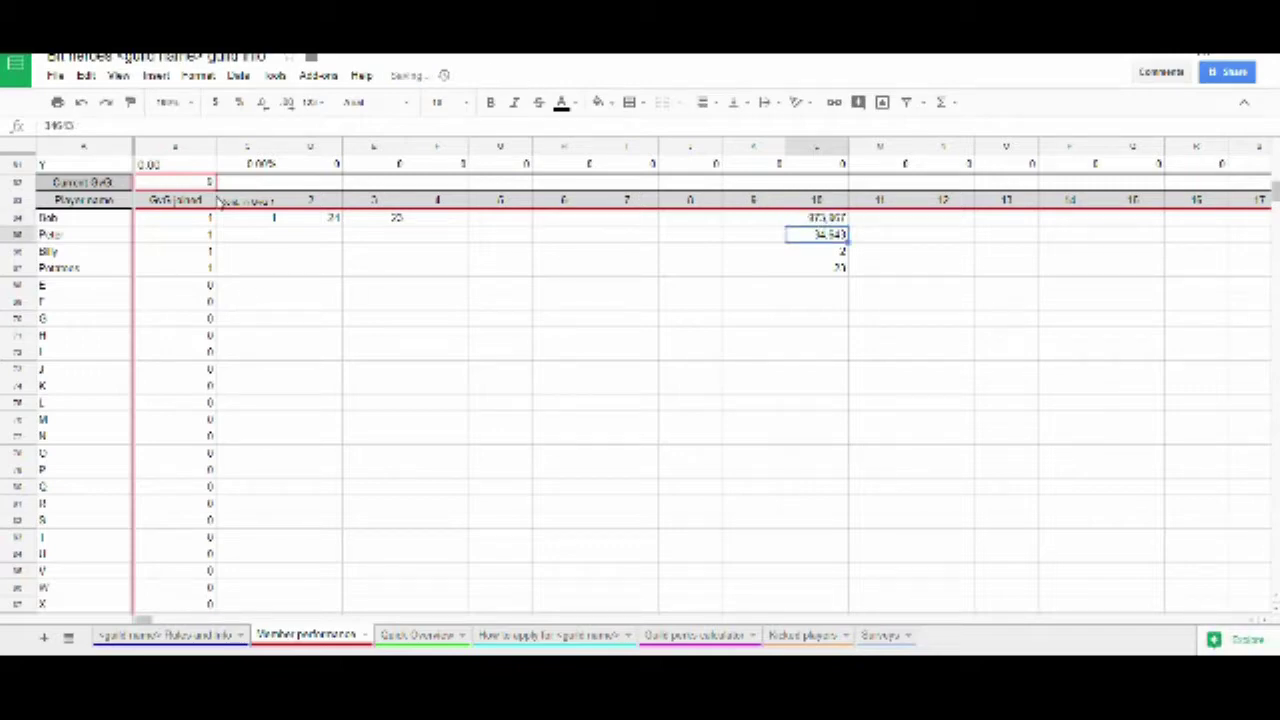
Step: Set the Current GvG value above the GvG contribution table to 10
left_click(206, 187)
type("10")
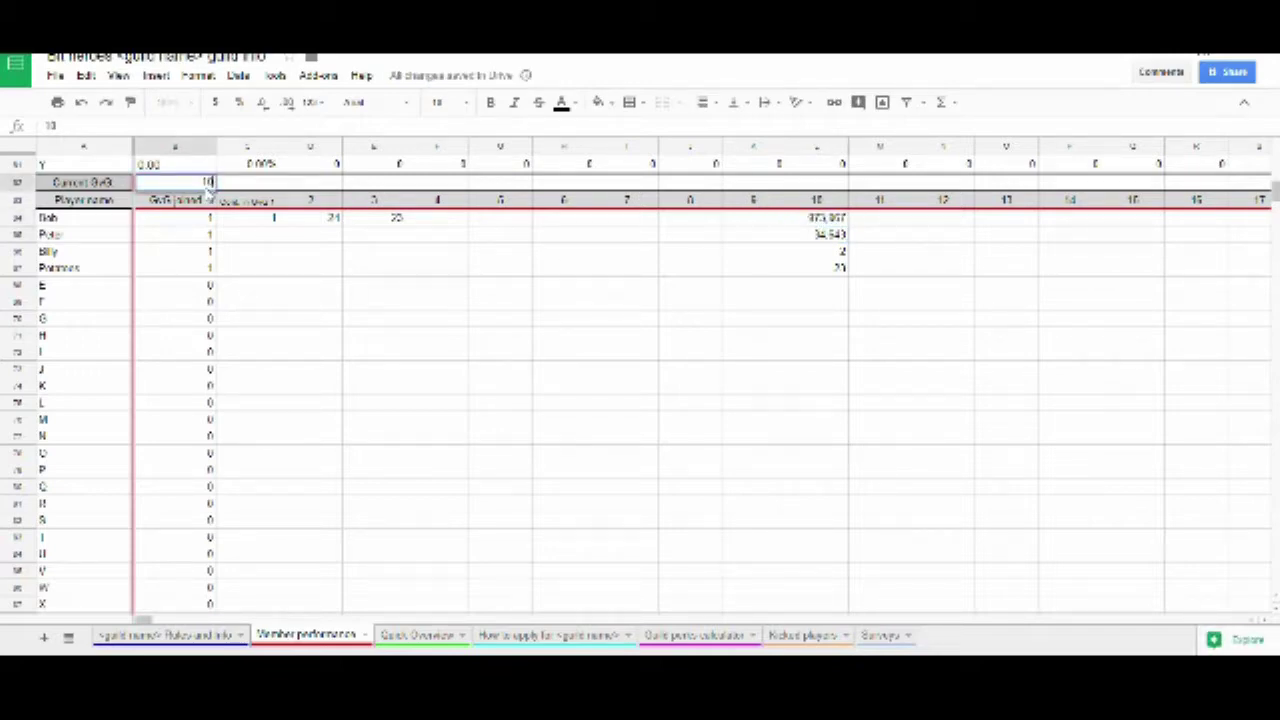
key("Return")
Step: Record a GvG score of 10 and a GvG rank of 20 in the GvG 10 column
scroll(334, 274, "down", 10)
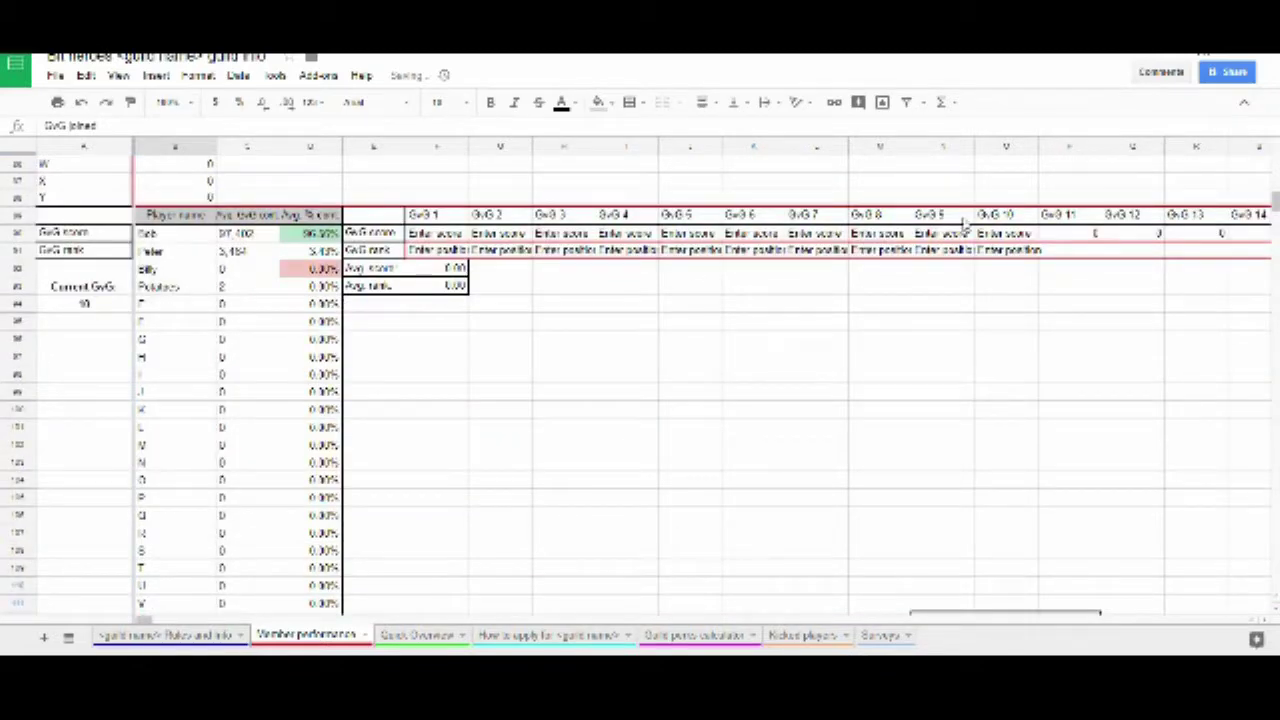
left_click(1025, 234)
type("10")
key("Return")
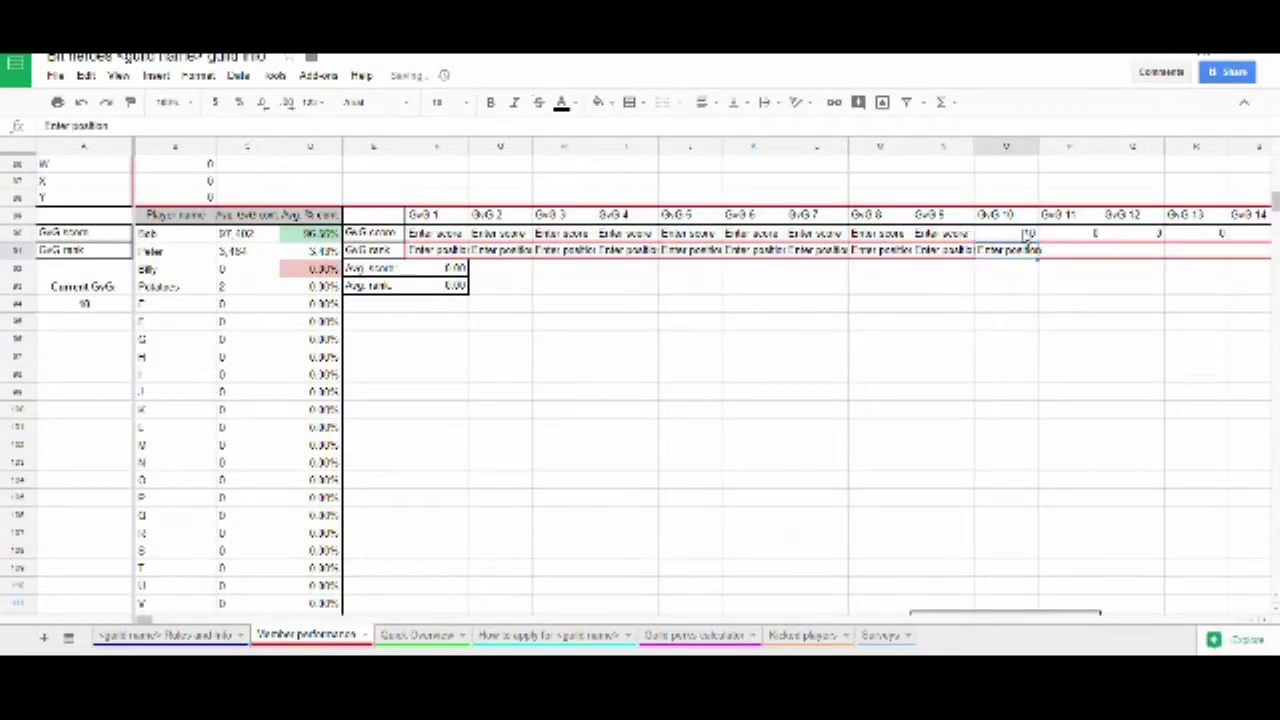
type("20")
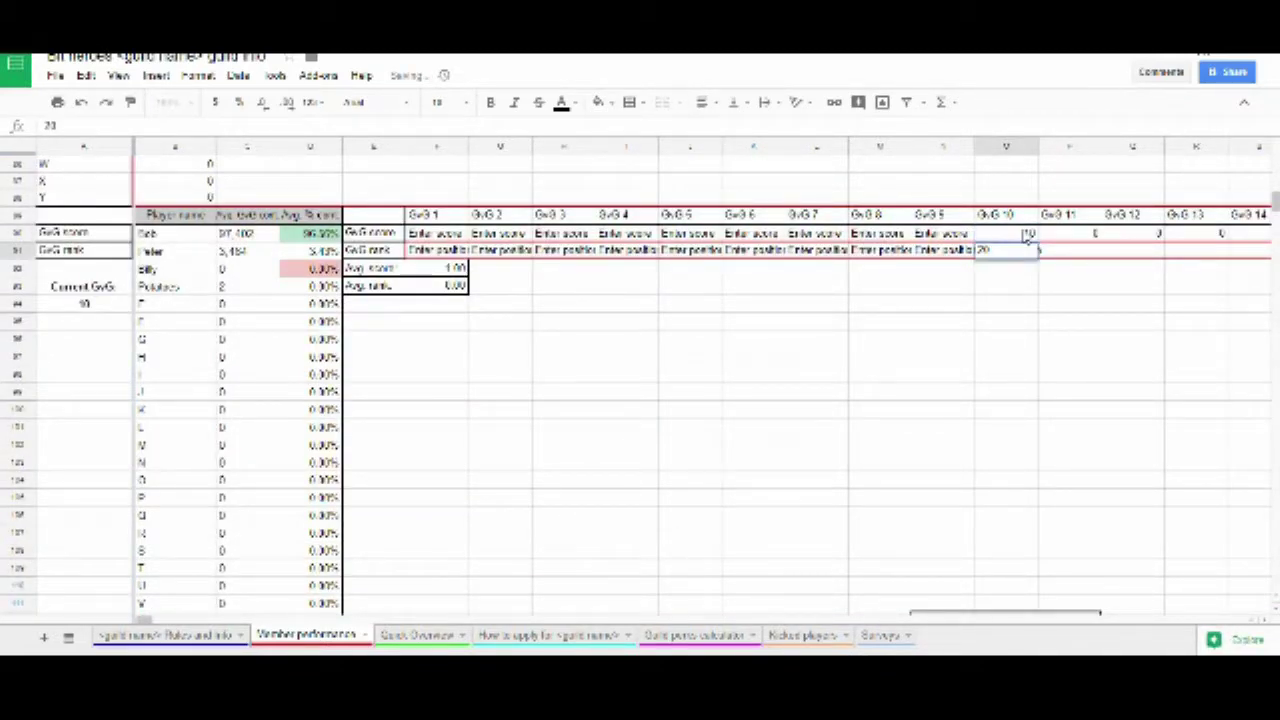
key("Return")
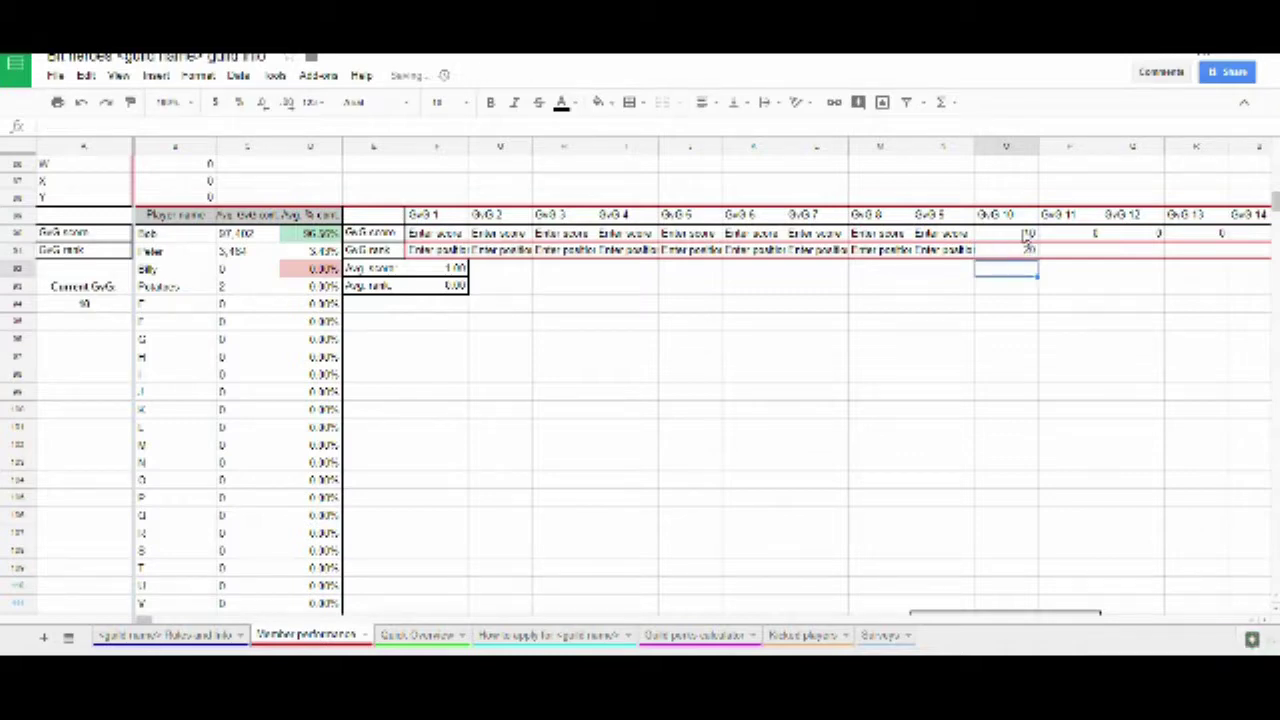
left_click(1014, 341)
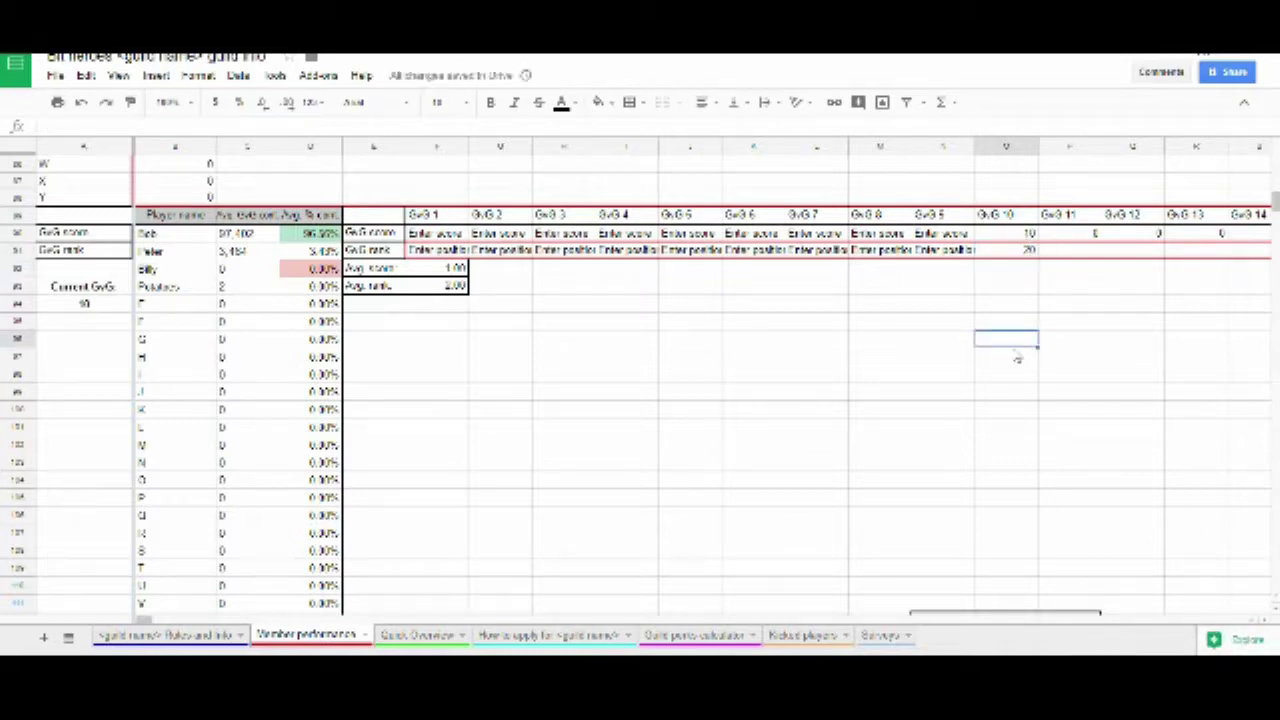
Step: Look back over the GvG tables and return to the daily contribution table, selecting the first player's day 3 cell
scroll(1241, 391, "up", 10)
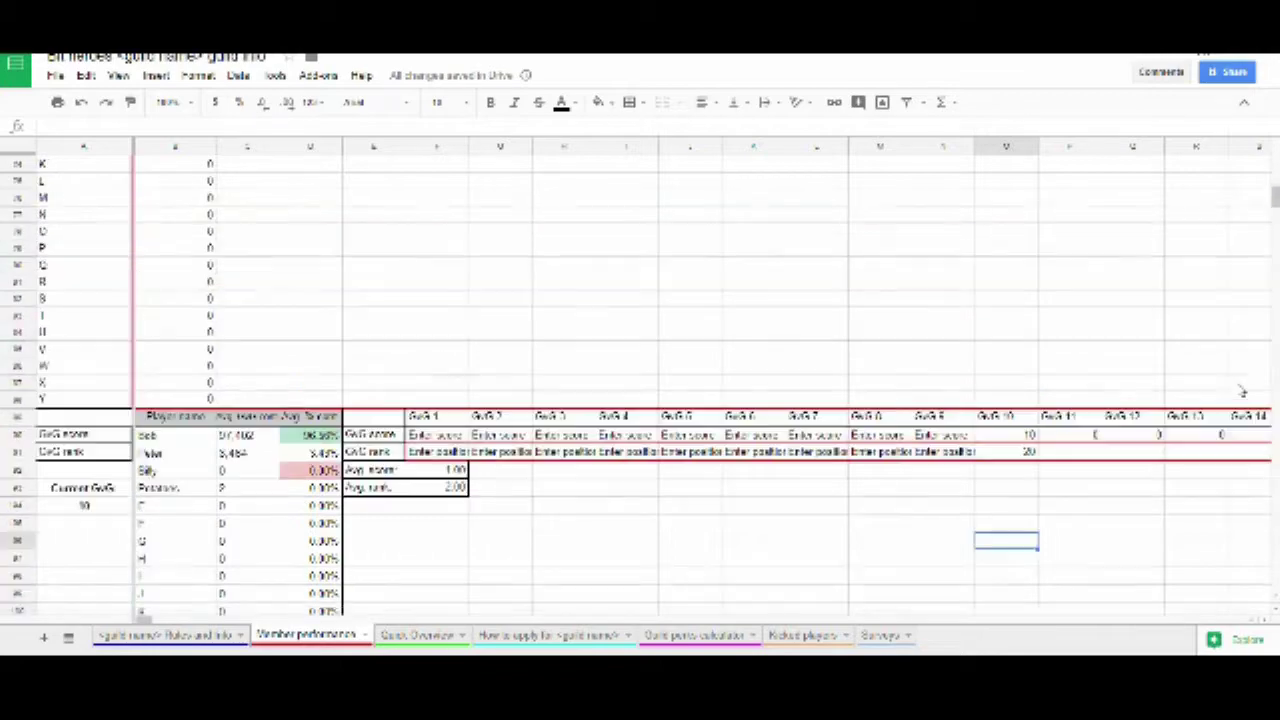
scroll(1241, 391, "down", 3)
scroll(1241, 391, "down", 3)
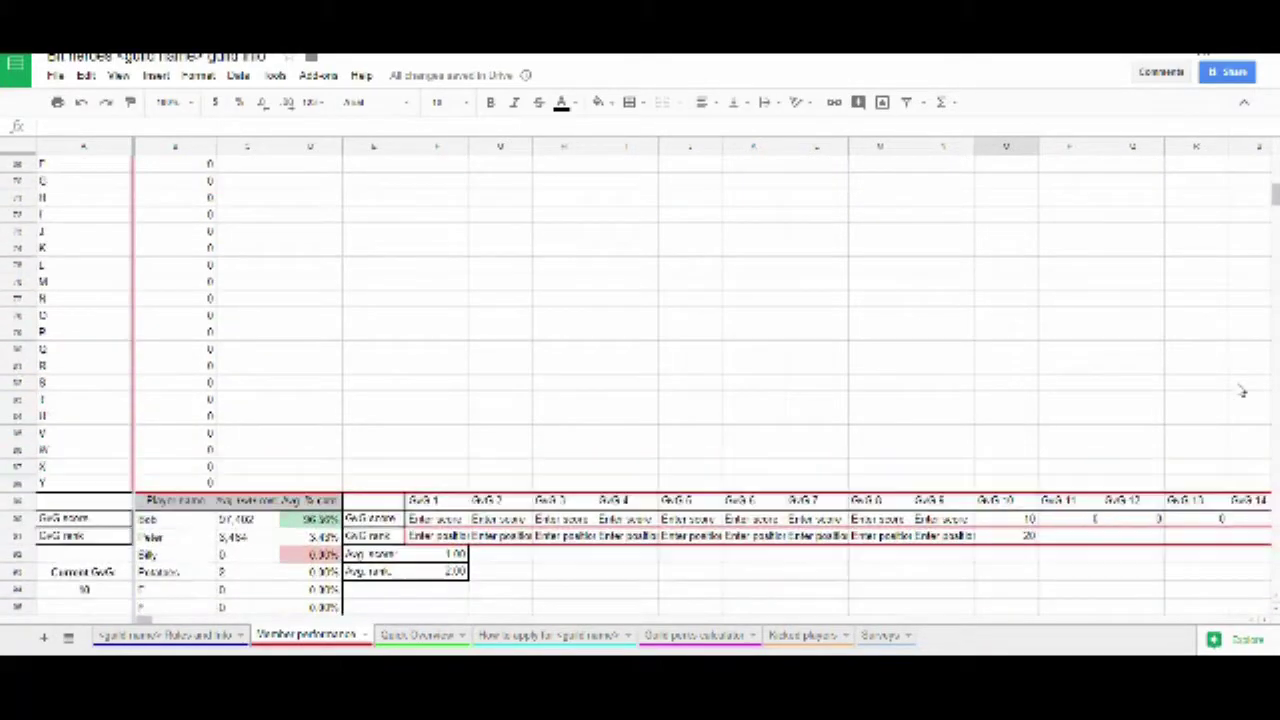
scroll(1240, 391, "up", 3)
scroll(1180, 414, "down", 4)
scroll(634, 514, "down", 6)
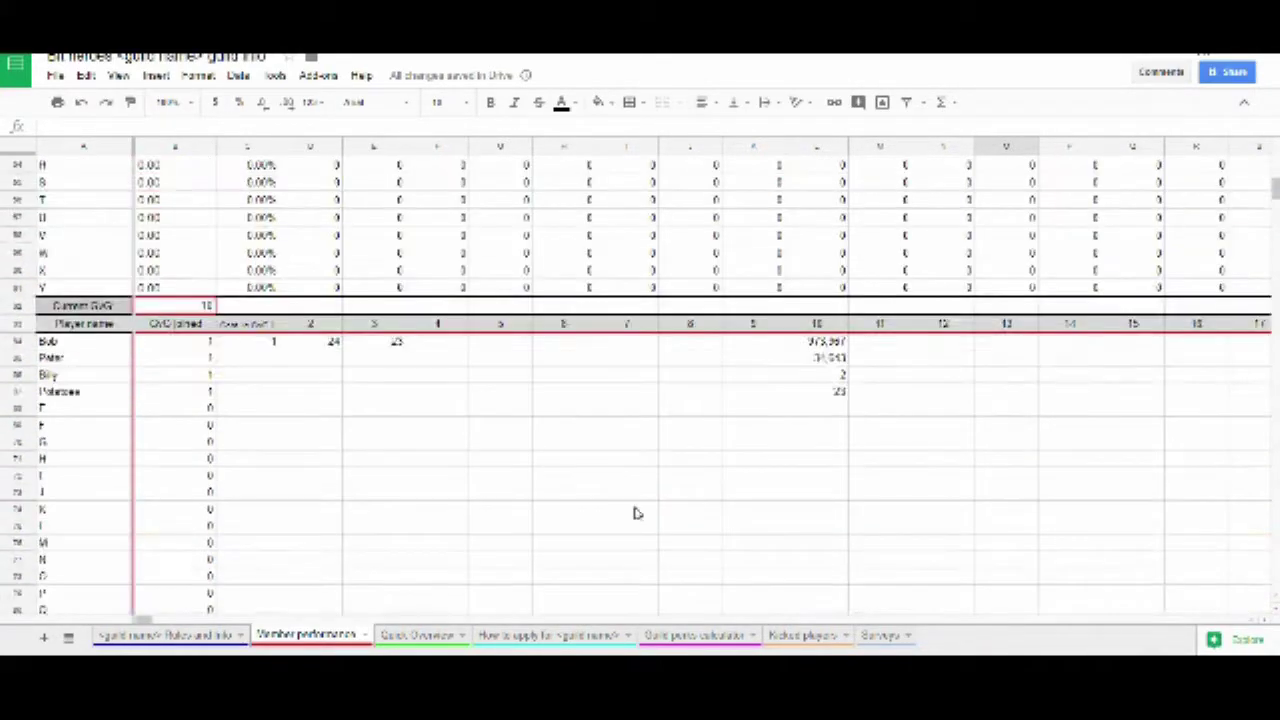
scroll(648, 508, "up", 6)
scroll(940, 530, "up", 20)
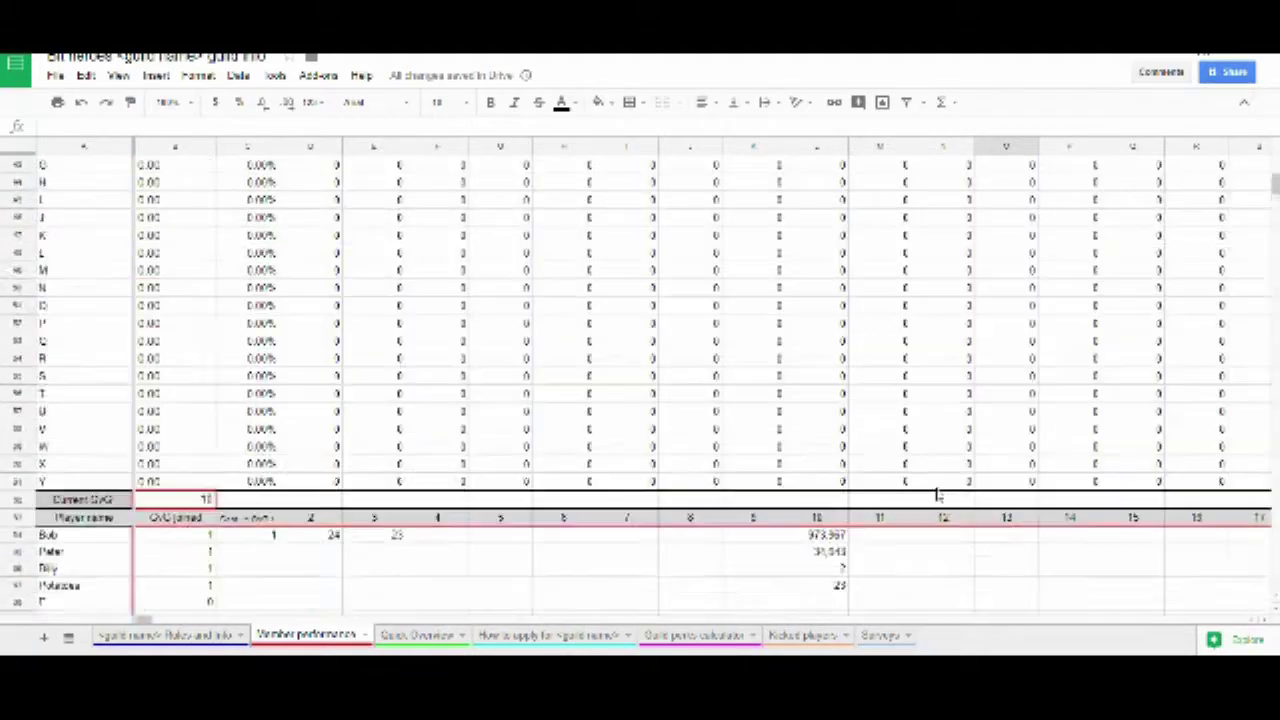
left_click(645, 446)
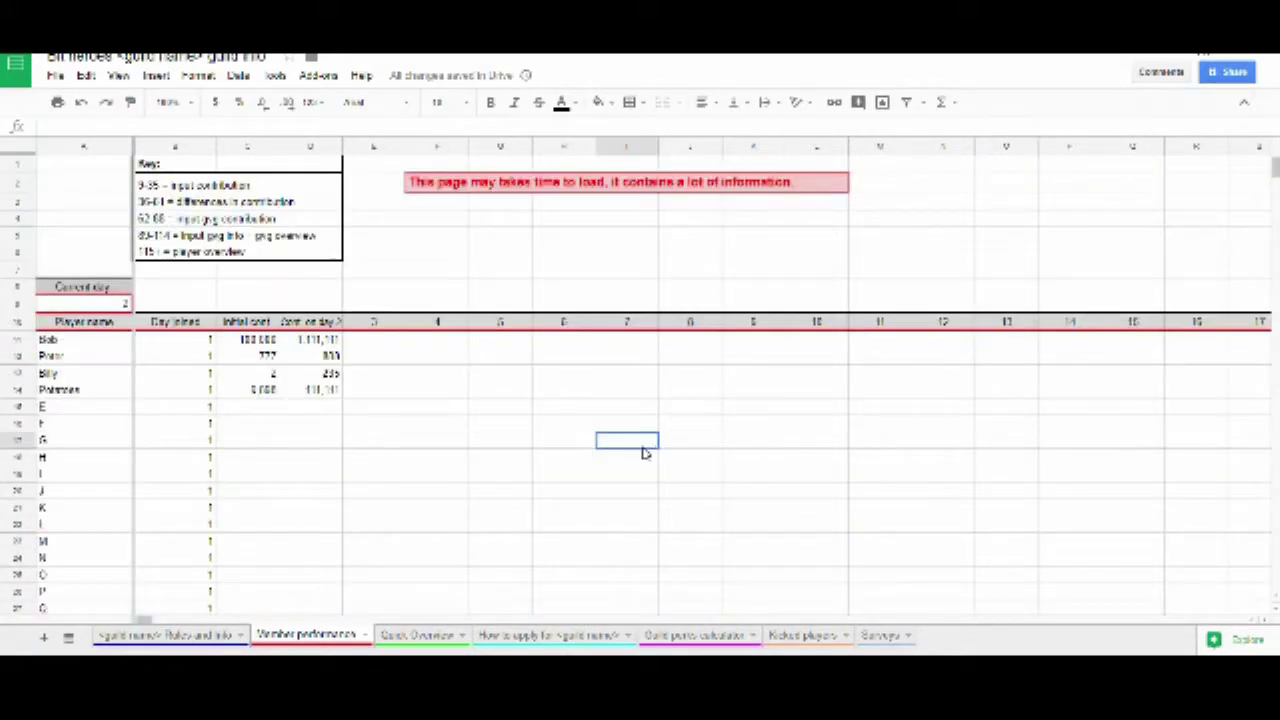
left_click(395, 357)
left_click(376, 342)
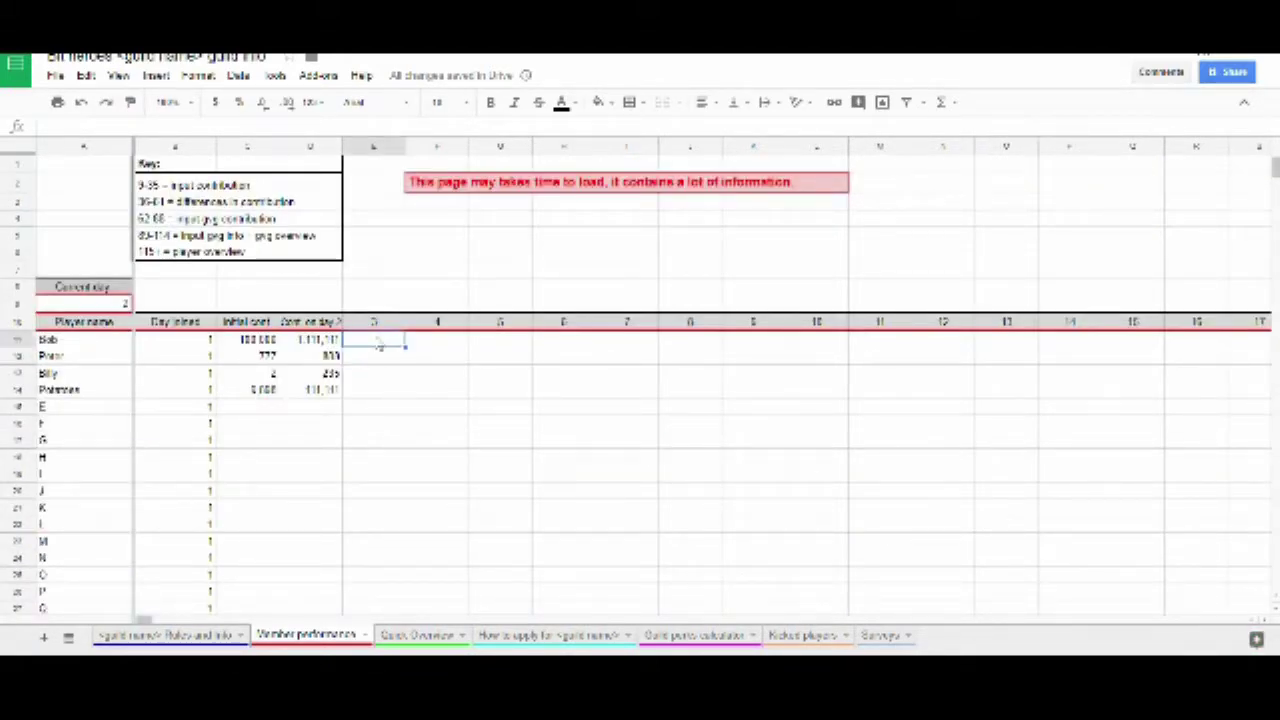
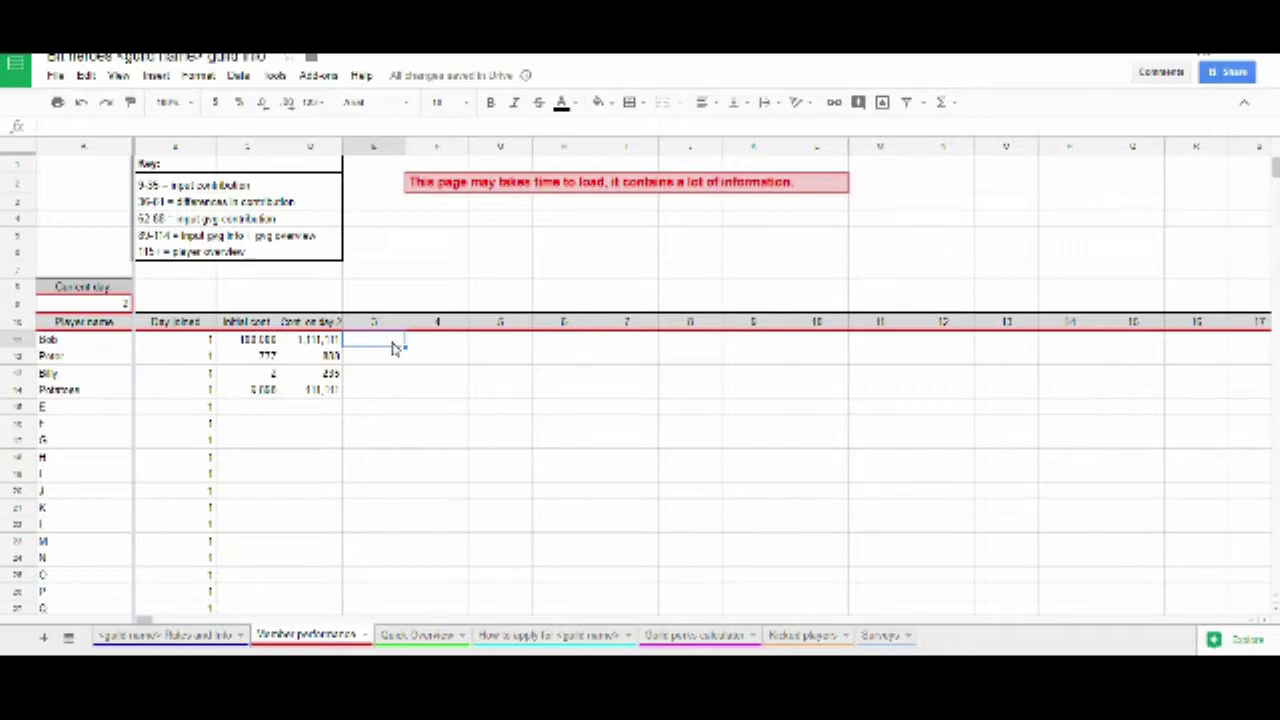
Step: Set the first player's day 4 contribution in F11 to 2000000, leaving day 3 blank
key("Right")
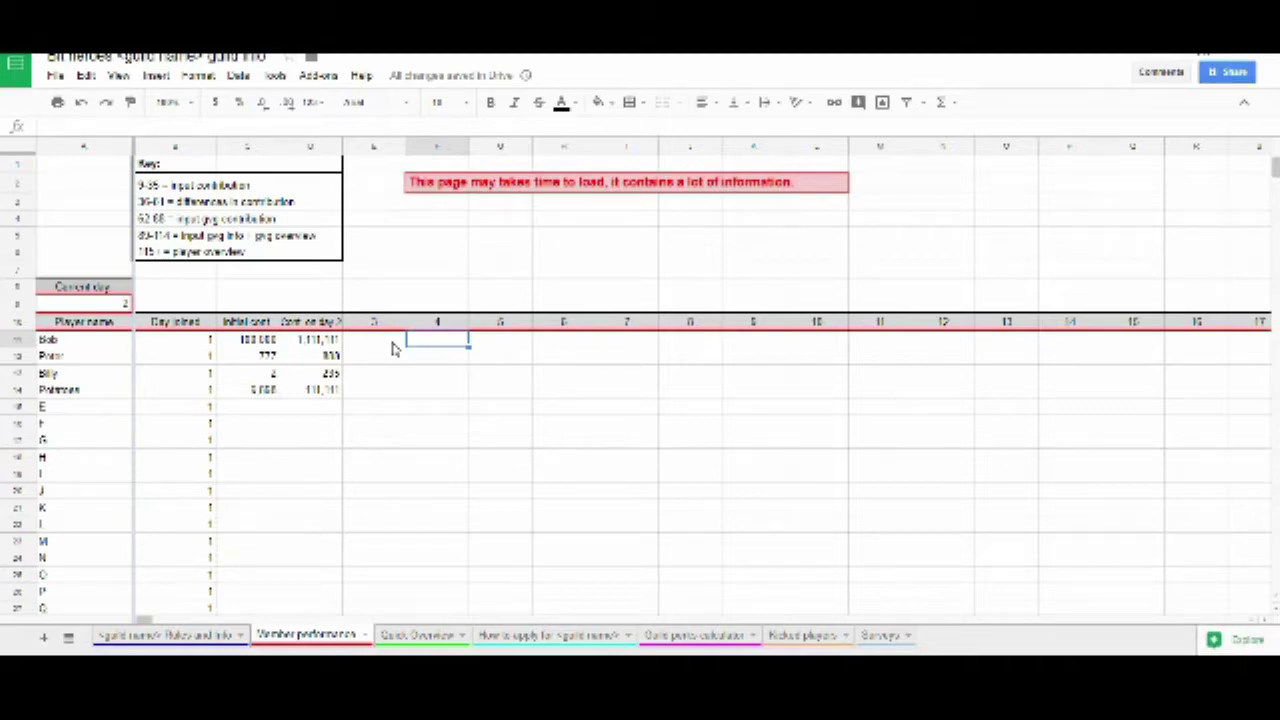
type("233333")
key("Return")
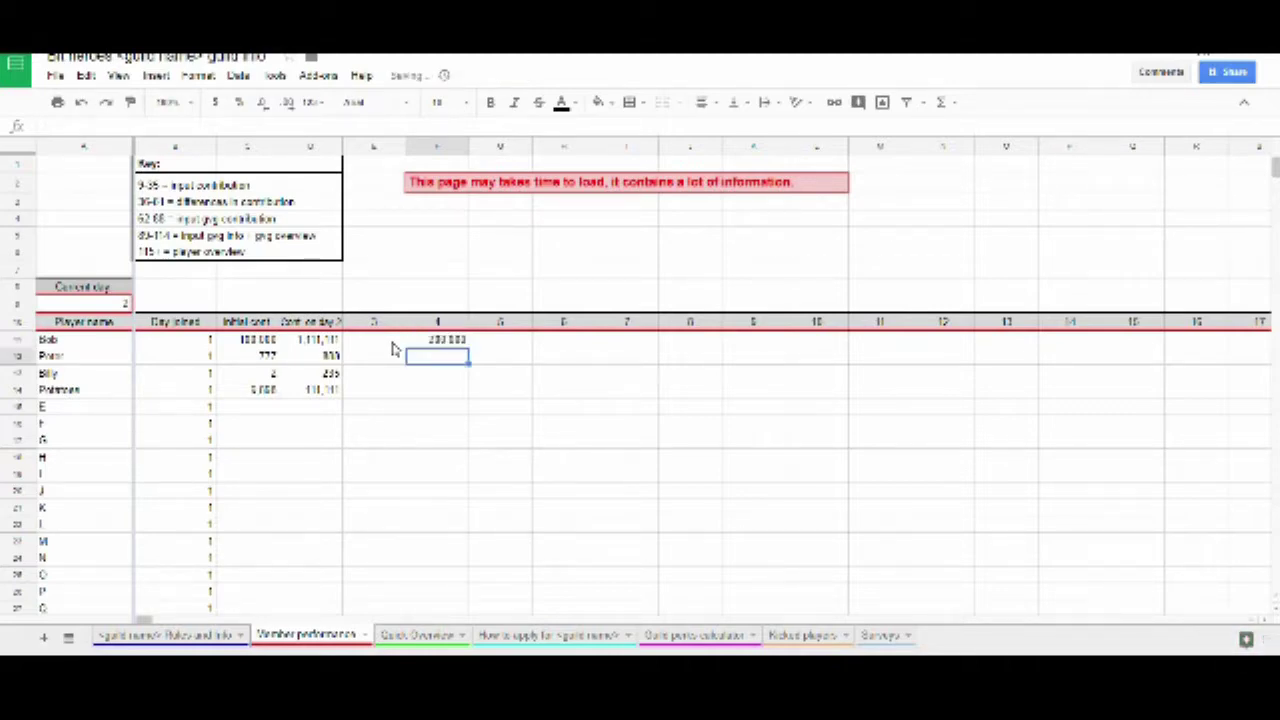
double_click(423, 343)
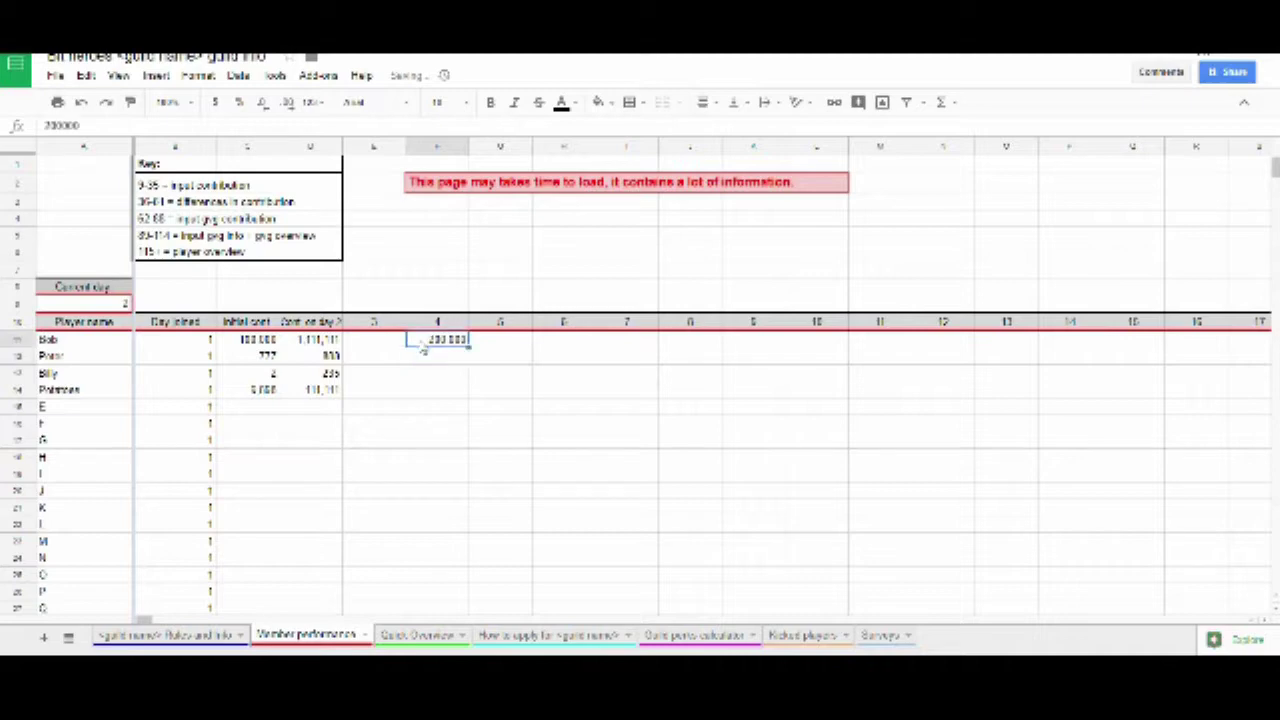
type("0")
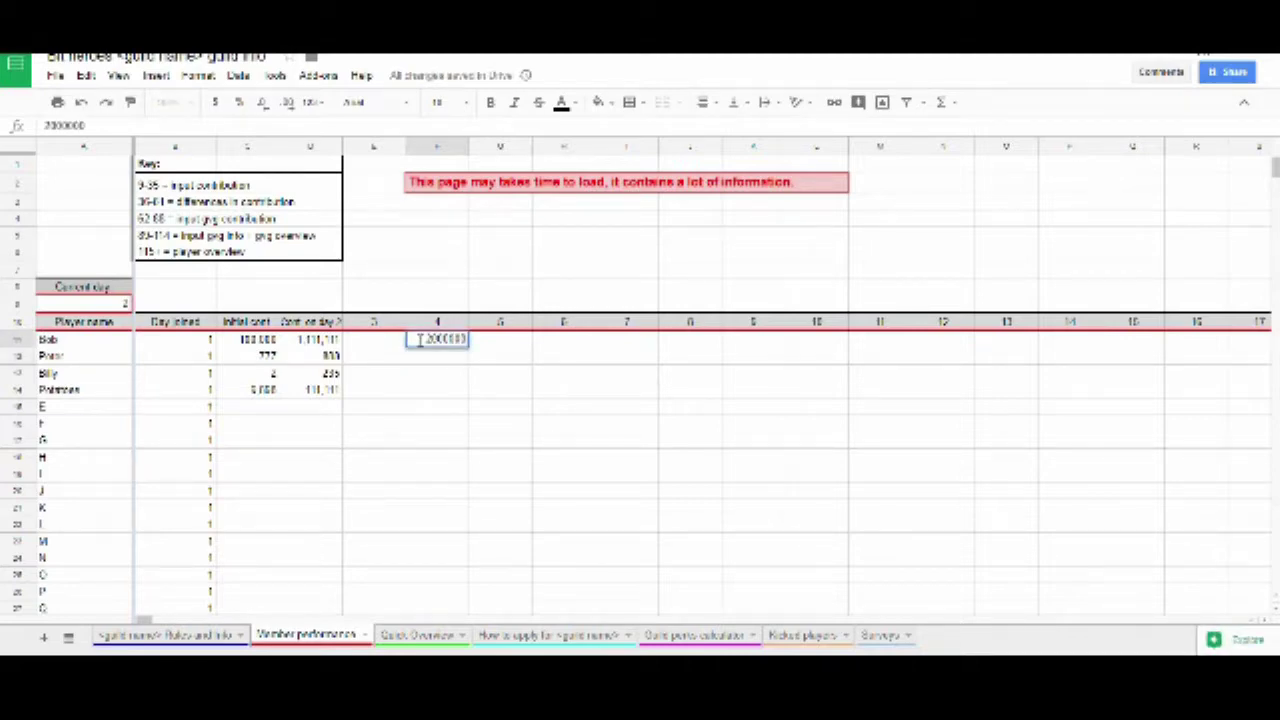
key("Return")
Step: Enter the day 4 contributions of the next three players in F12:F14 as 9999, 223 and 2124123
type("9999")
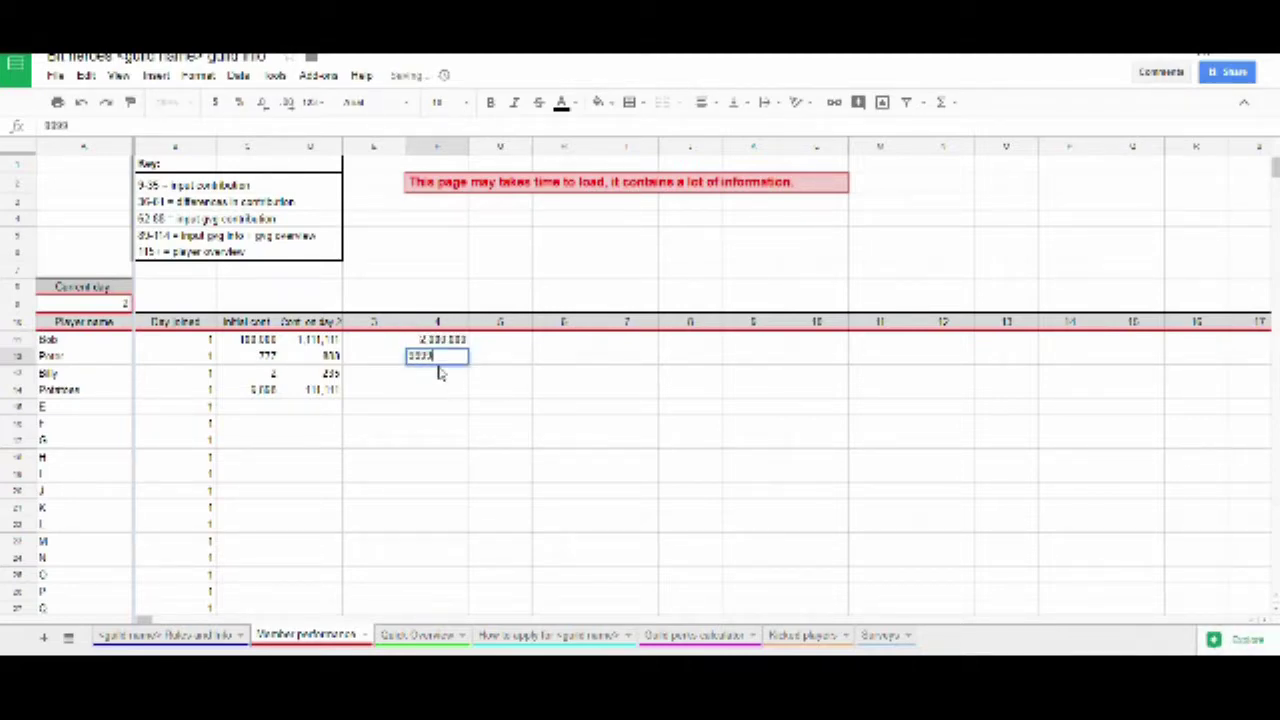
key("Return")
type("3333")
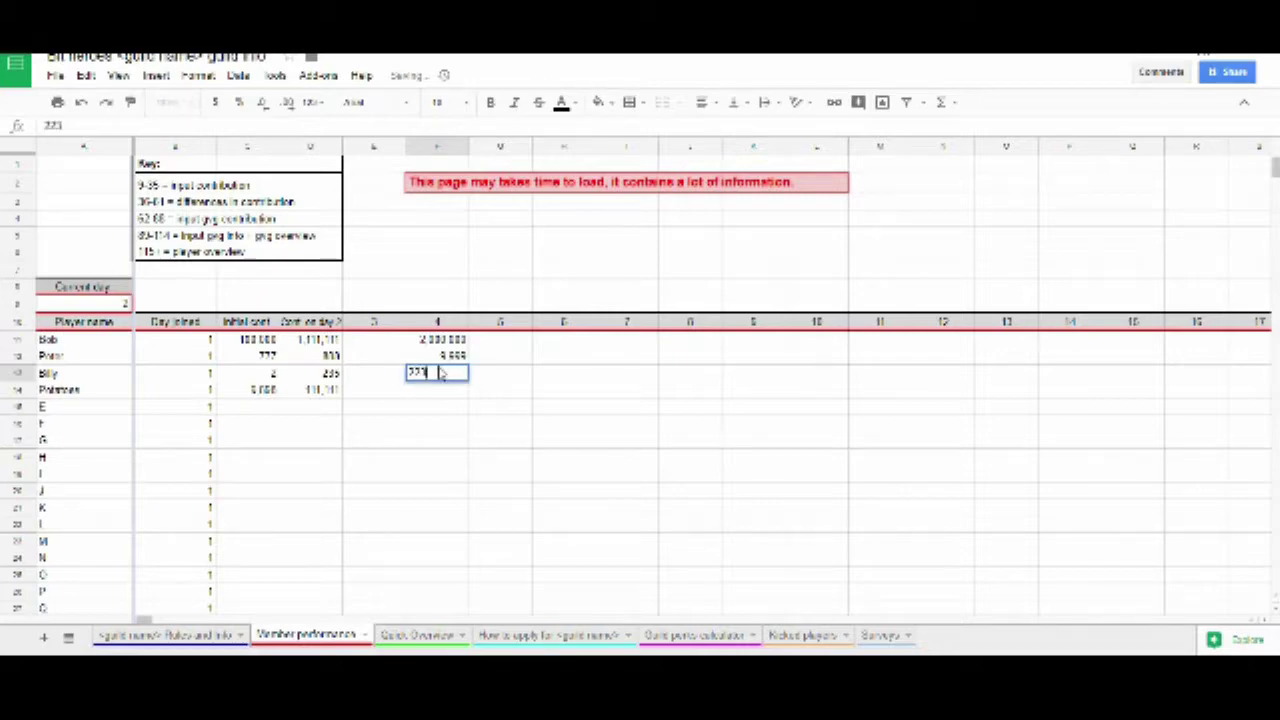
key("Return")
type("2124123")
key("Return")
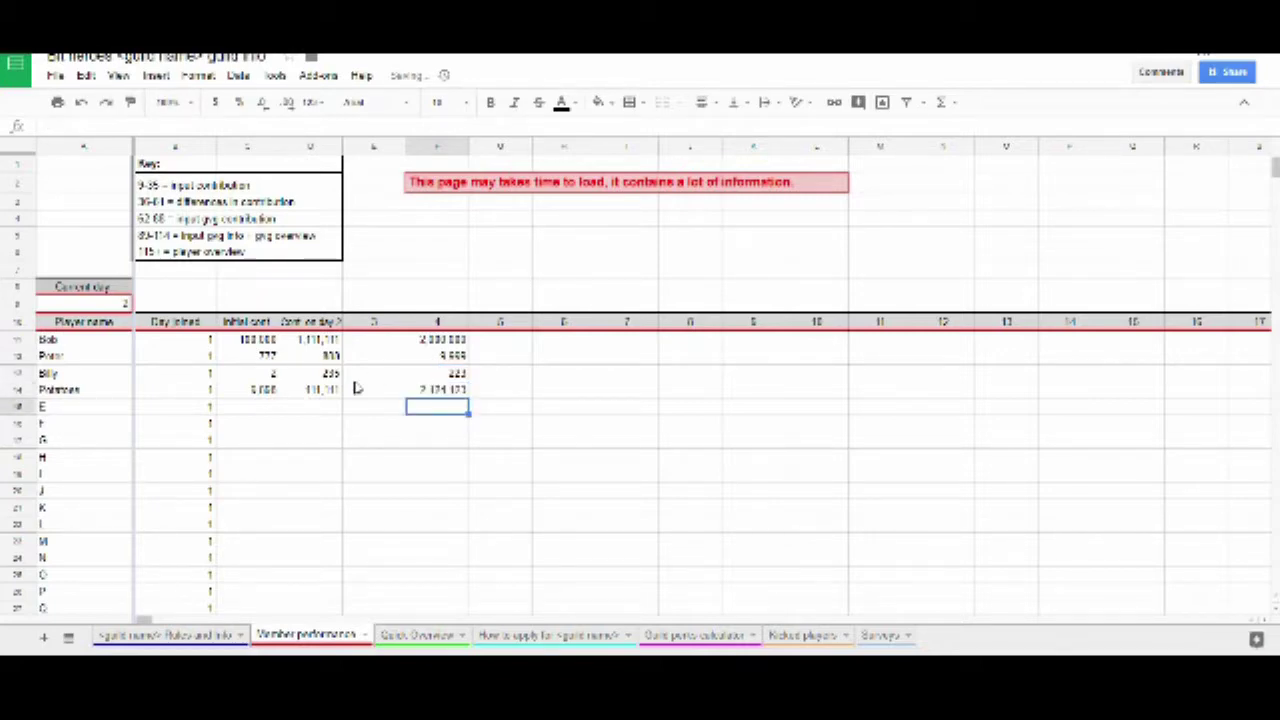
Step: Begin a formula in the first player's blank day 3 cell, E11, that subtracts D11 from F11
left_click(354, 377)
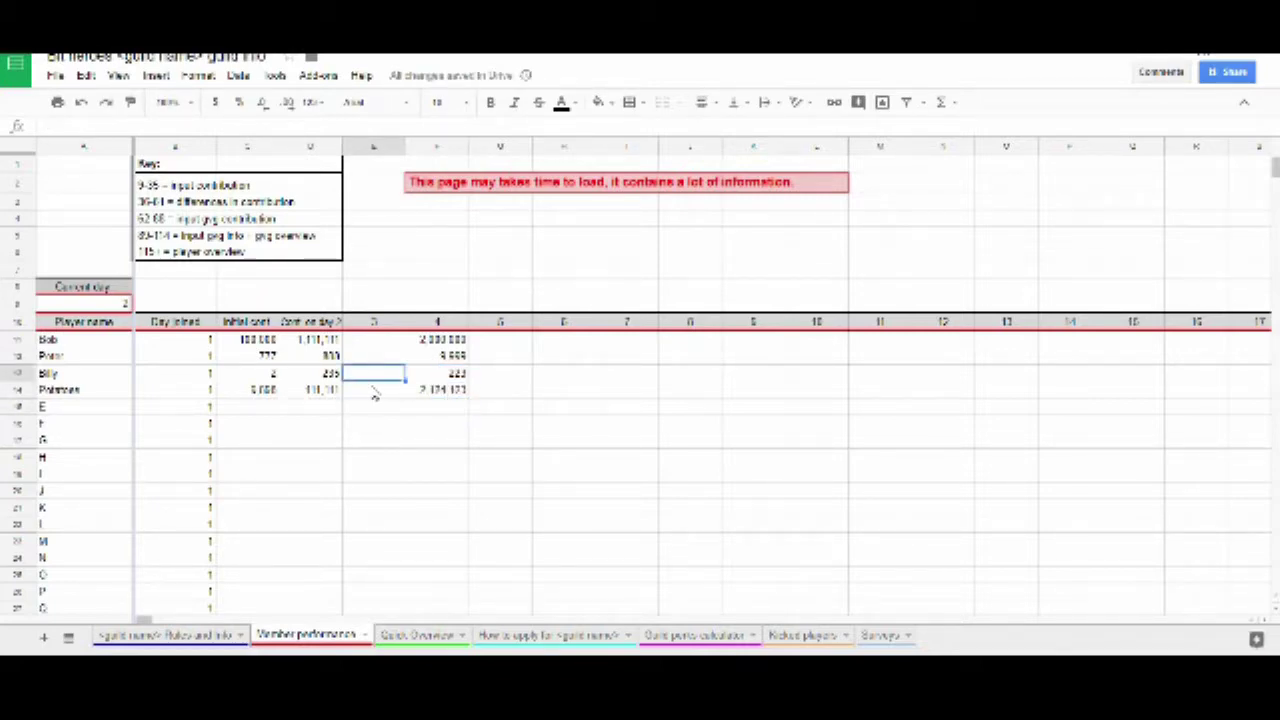
left_click(378, 392)
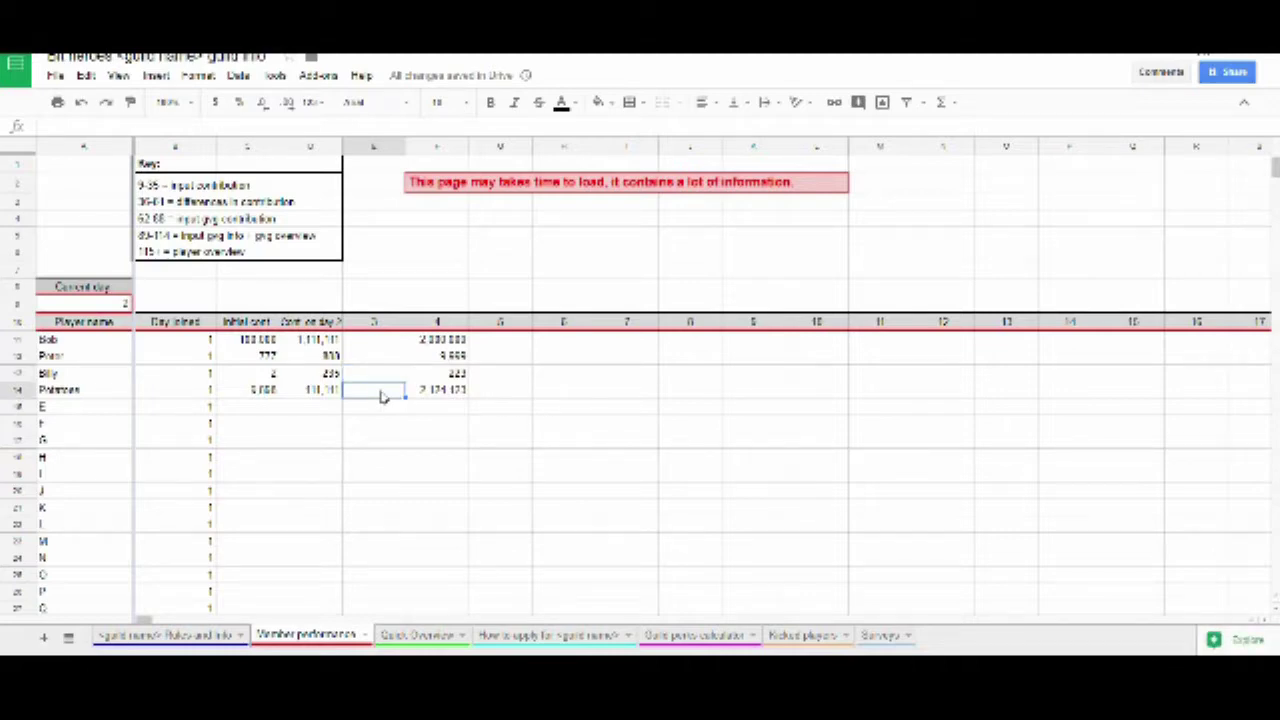
key("Up")
key("Up")
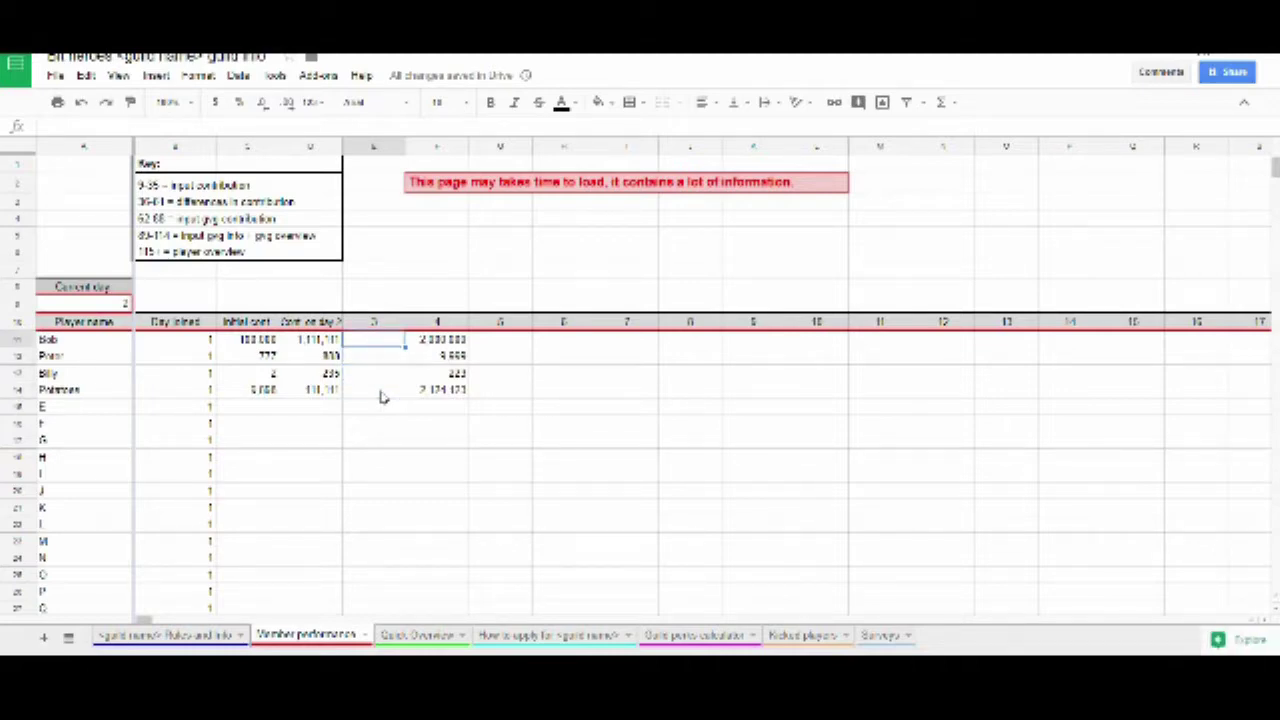
key("Return")
type("=")
left_click(425, 345)
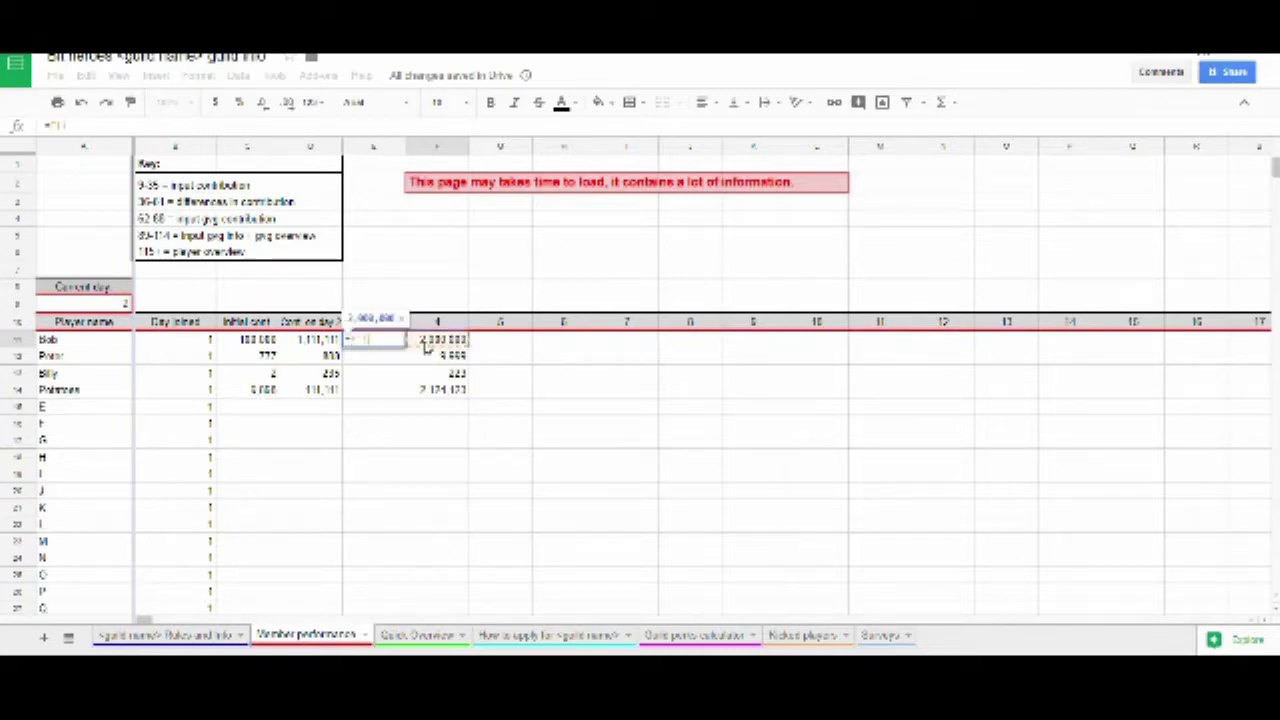
type("-")
left_click(311, 343)
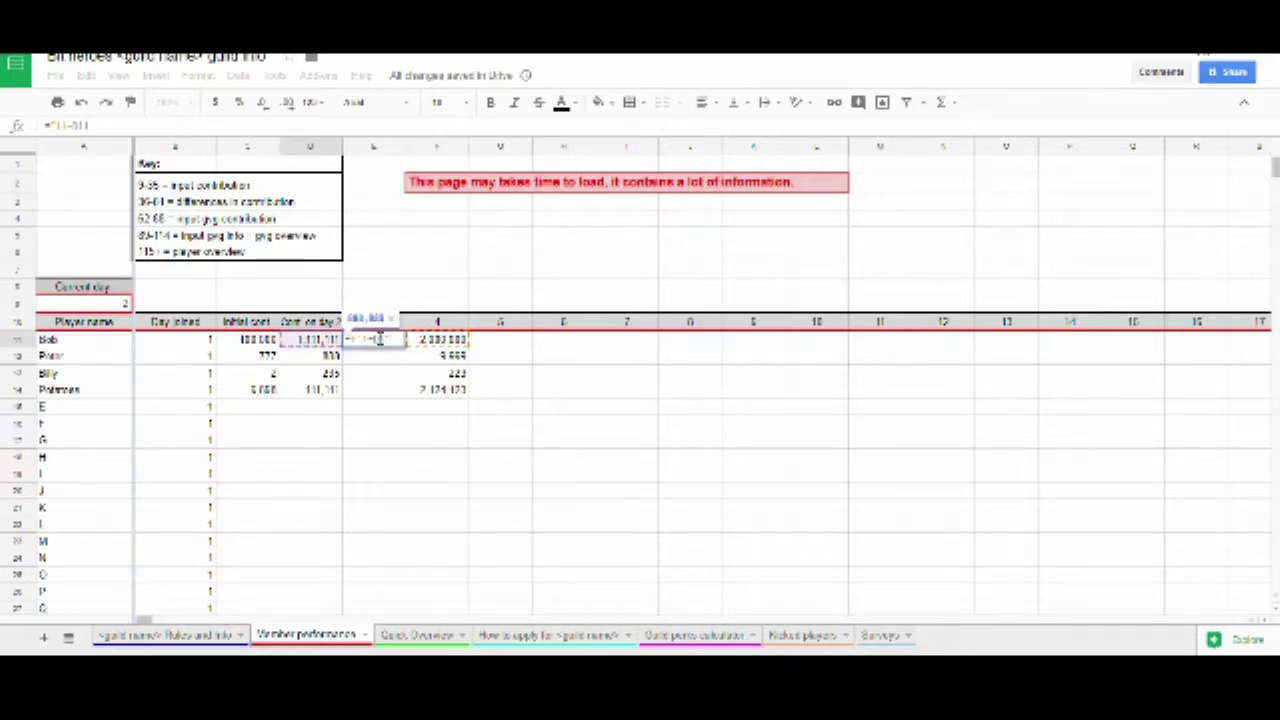
Step: Complete the first player's day 3 estimate in E11 as =(F11-D11)/2+D11
type("+")
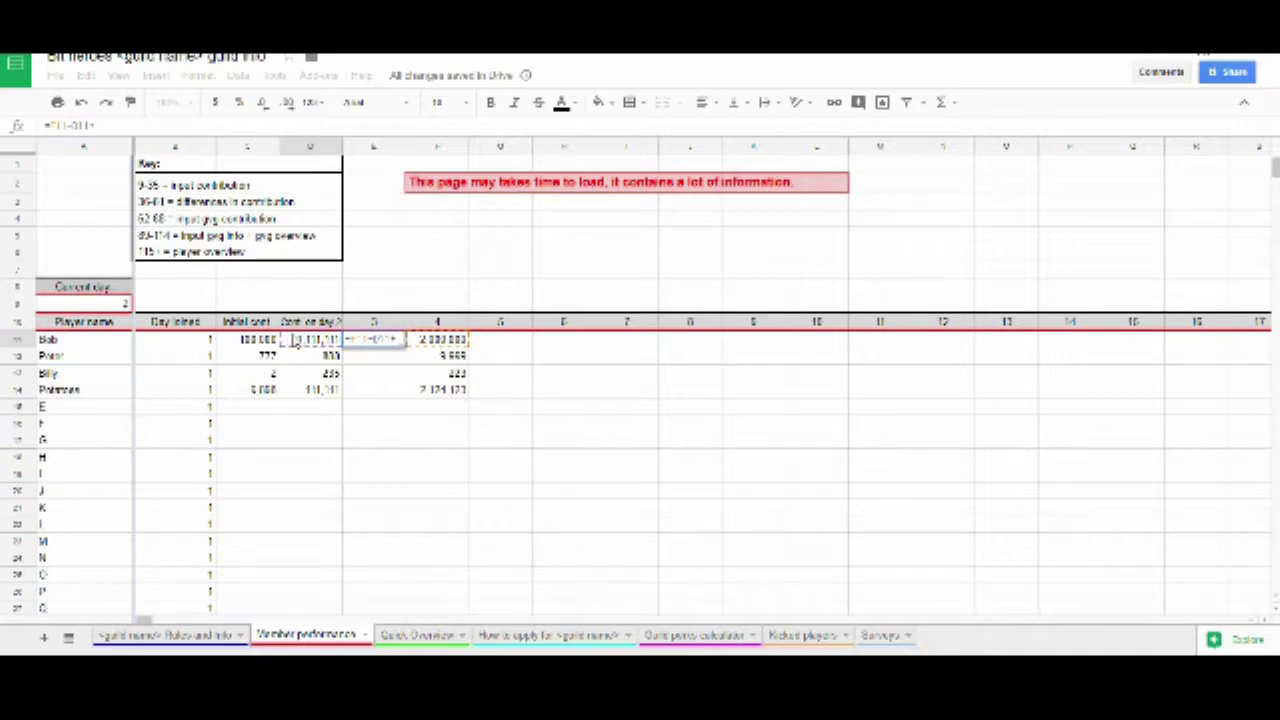
key("BackSpace")
type(")")
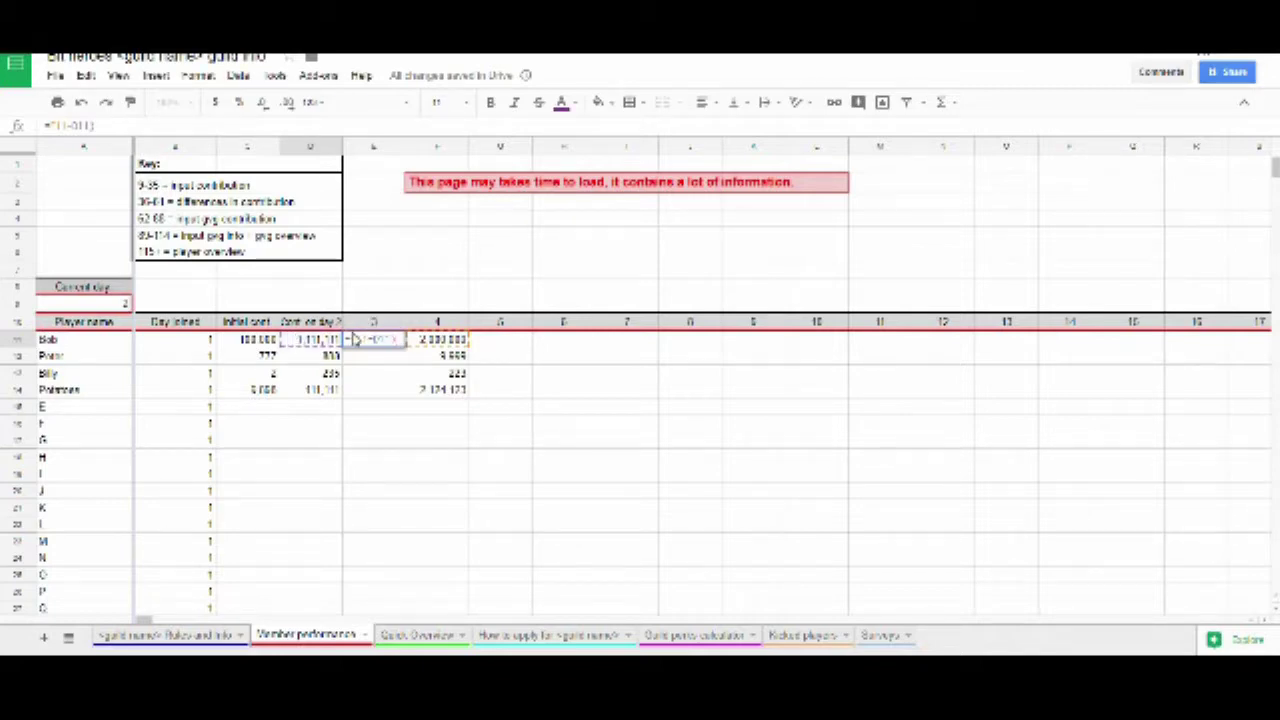
type("(")
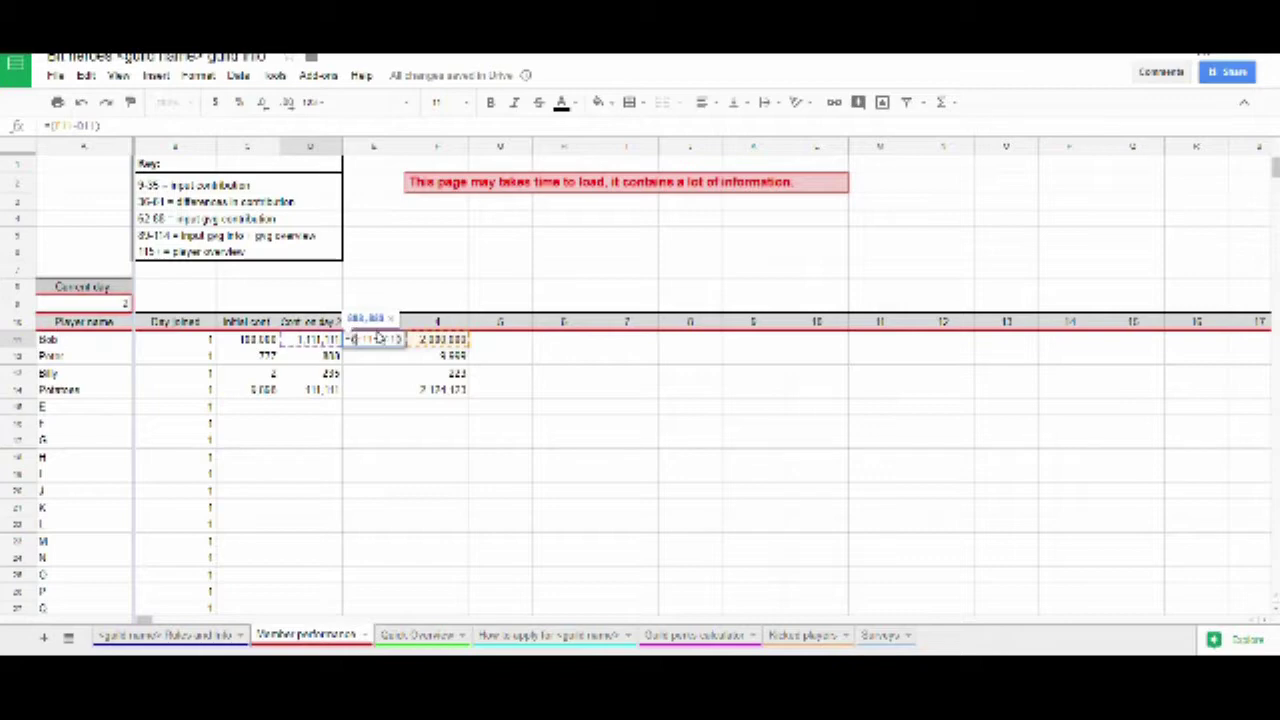
key("ctrl+b")
type("/2")
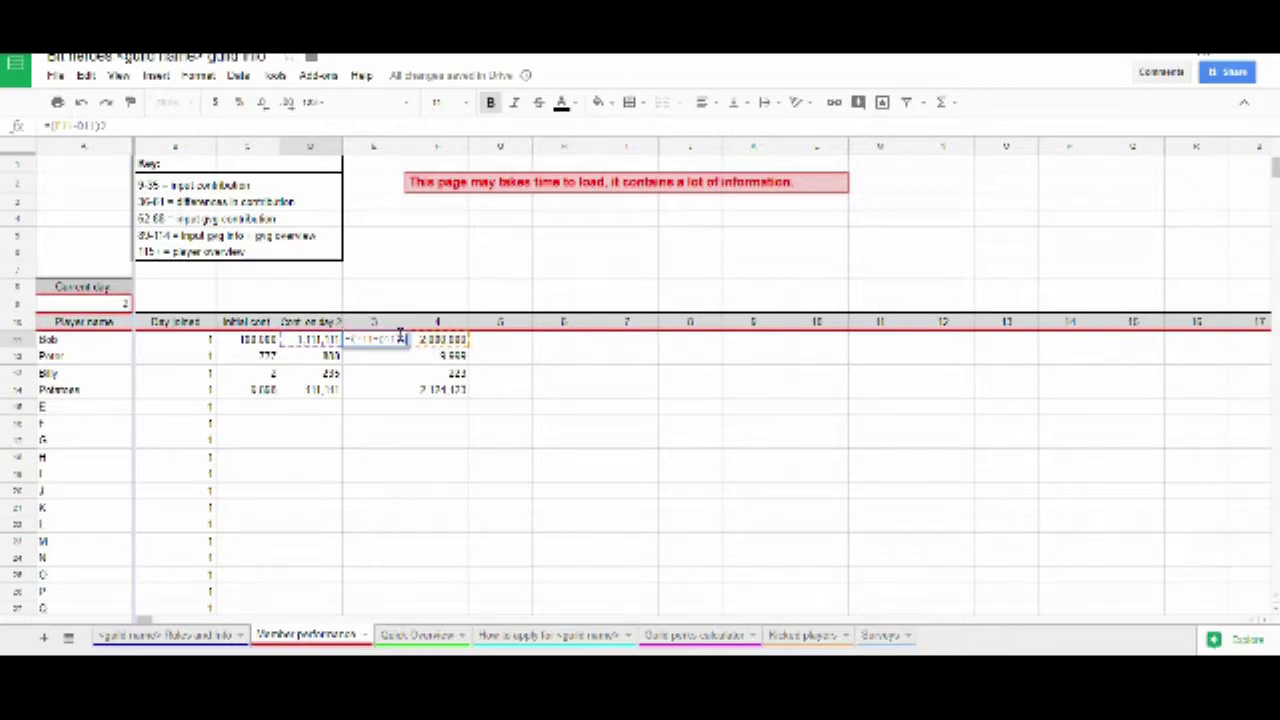
type("+")
left_click(334, 343)
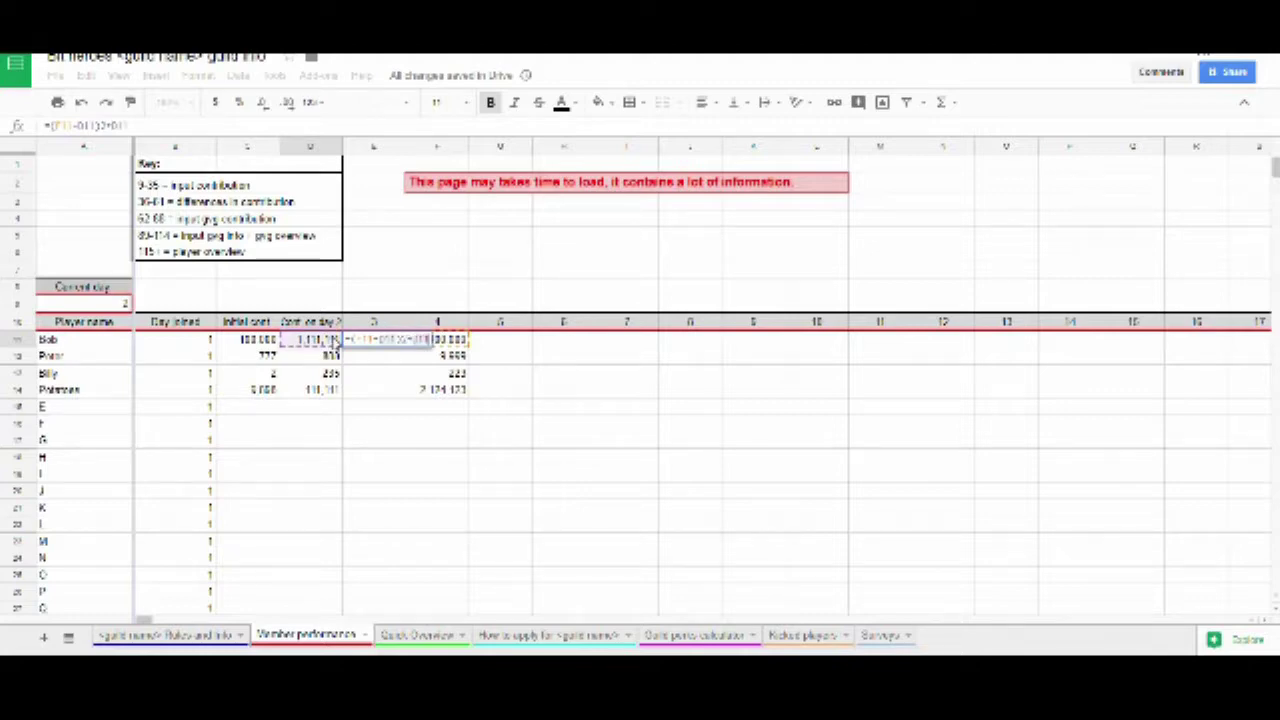
key("Return")
left_click(363, 343)
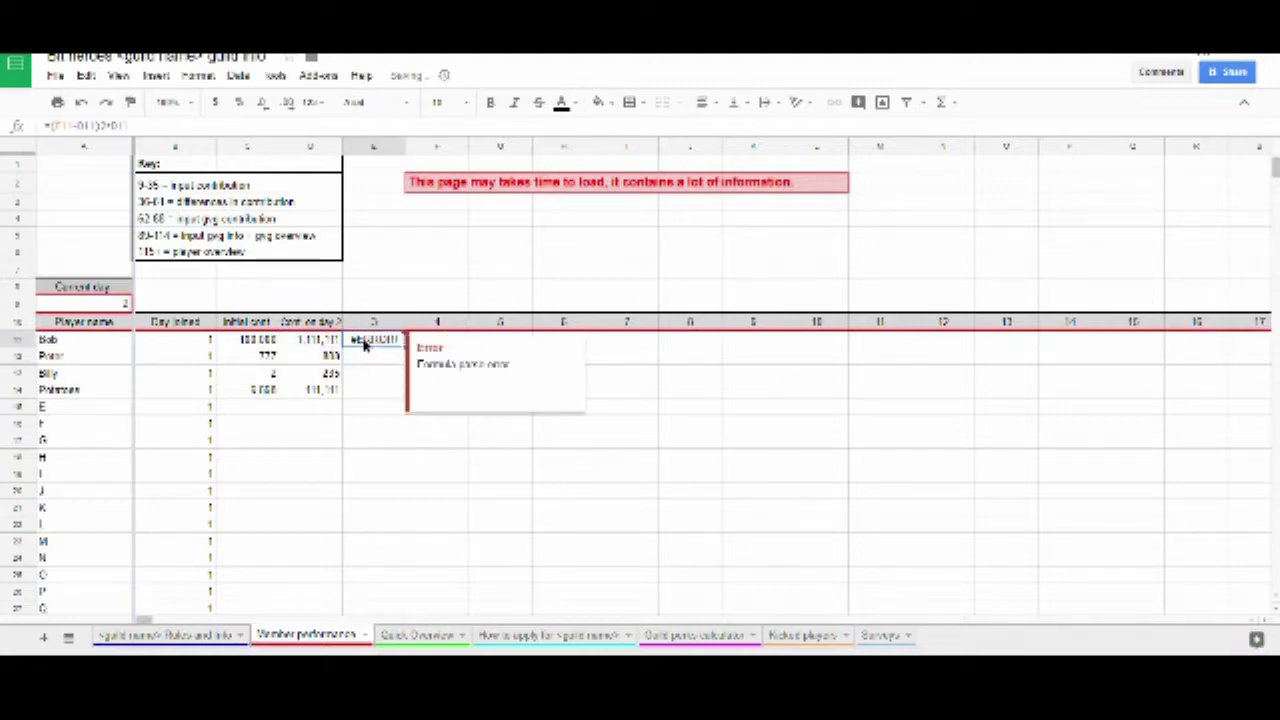
double_click(363, 343)
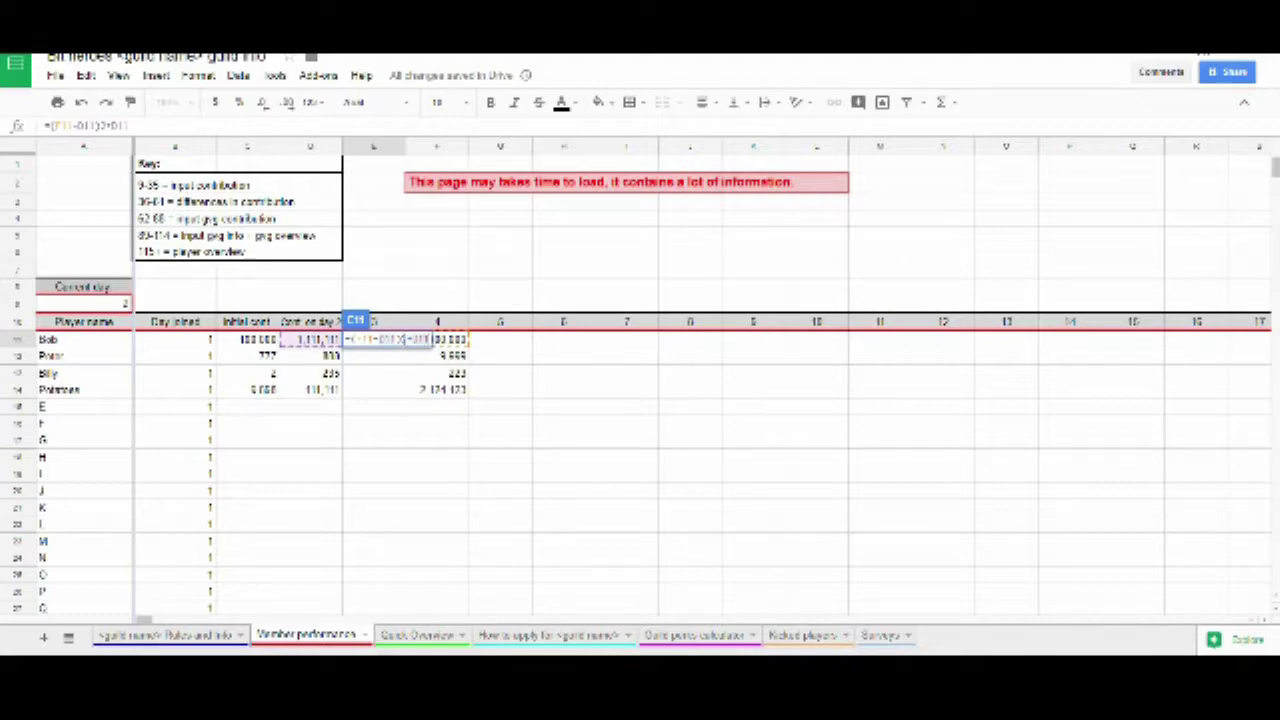
key("Return")
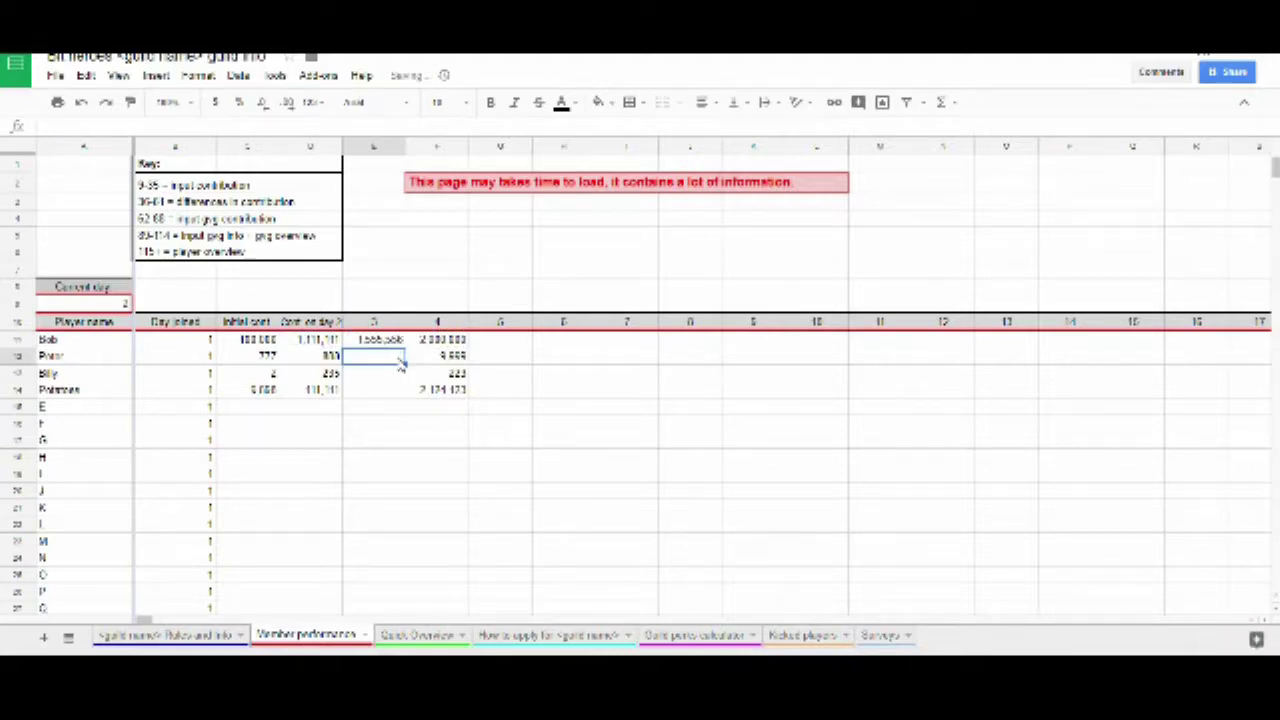
Step: Fill the E11 estimate formula down through E14 for the next three players and check the filled cells
left_click(391, 344)
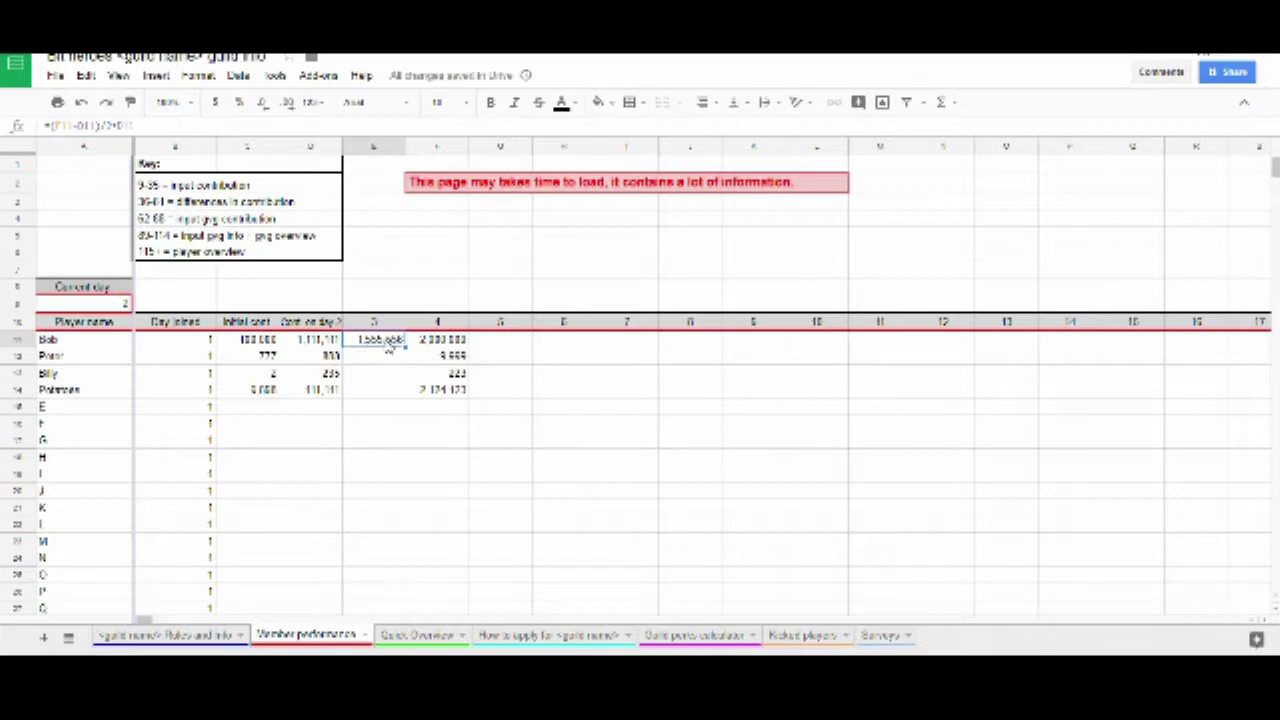
left_click_drag(404, 346, 403, 398)
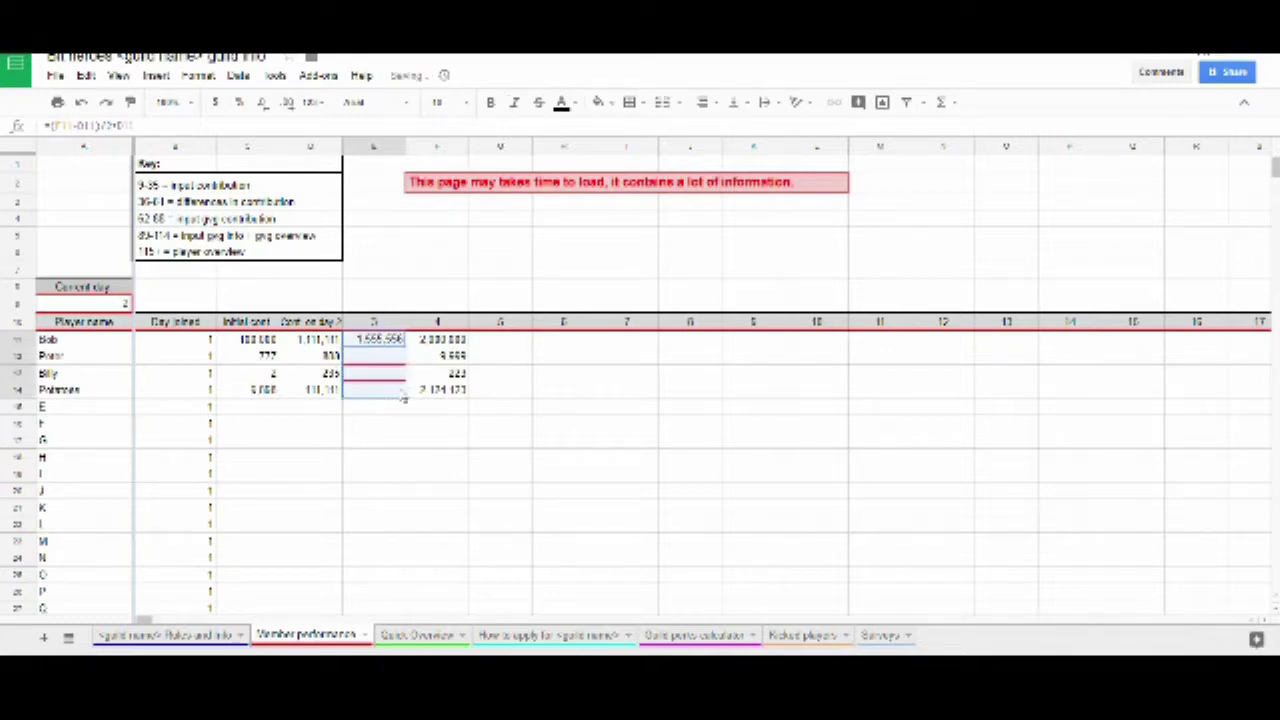
left_click(389, 376)
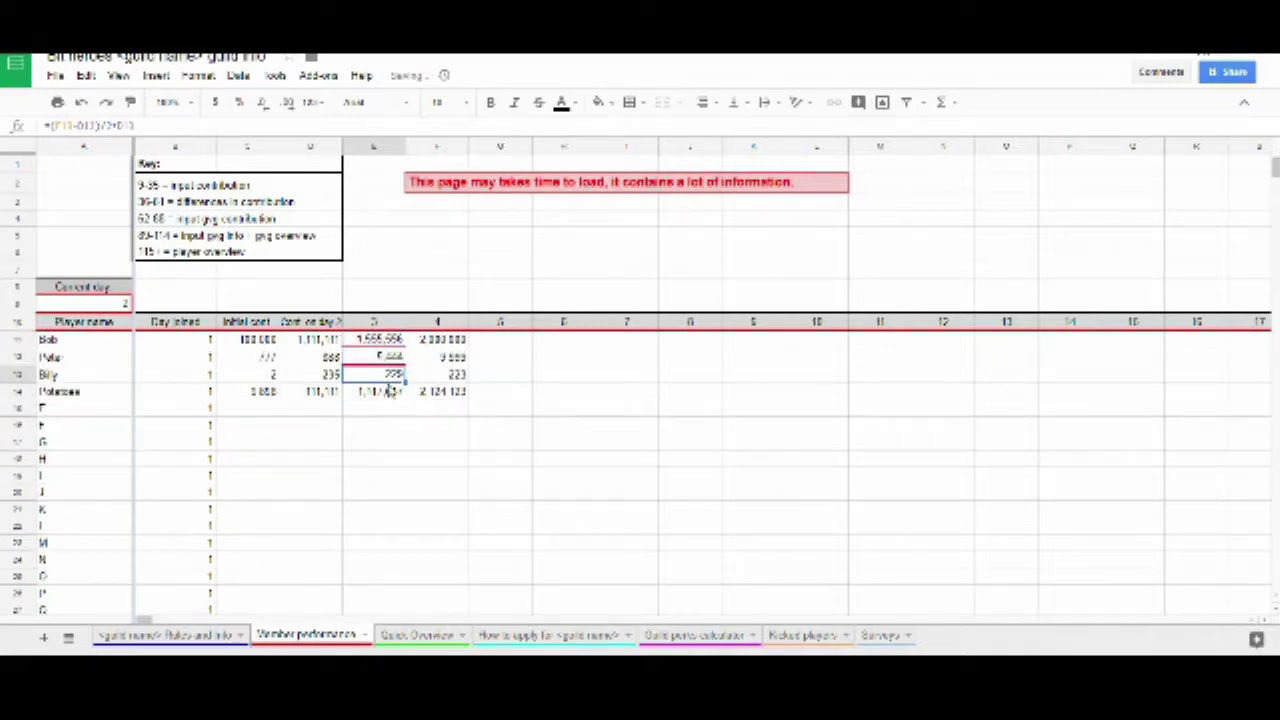
left_click(383, 396)
Step: Undo the move of E14's formula onto E13 and the recent day 3 edits before it
left_click_drag(388, 398, 390, 378)
left_click(393, 396)
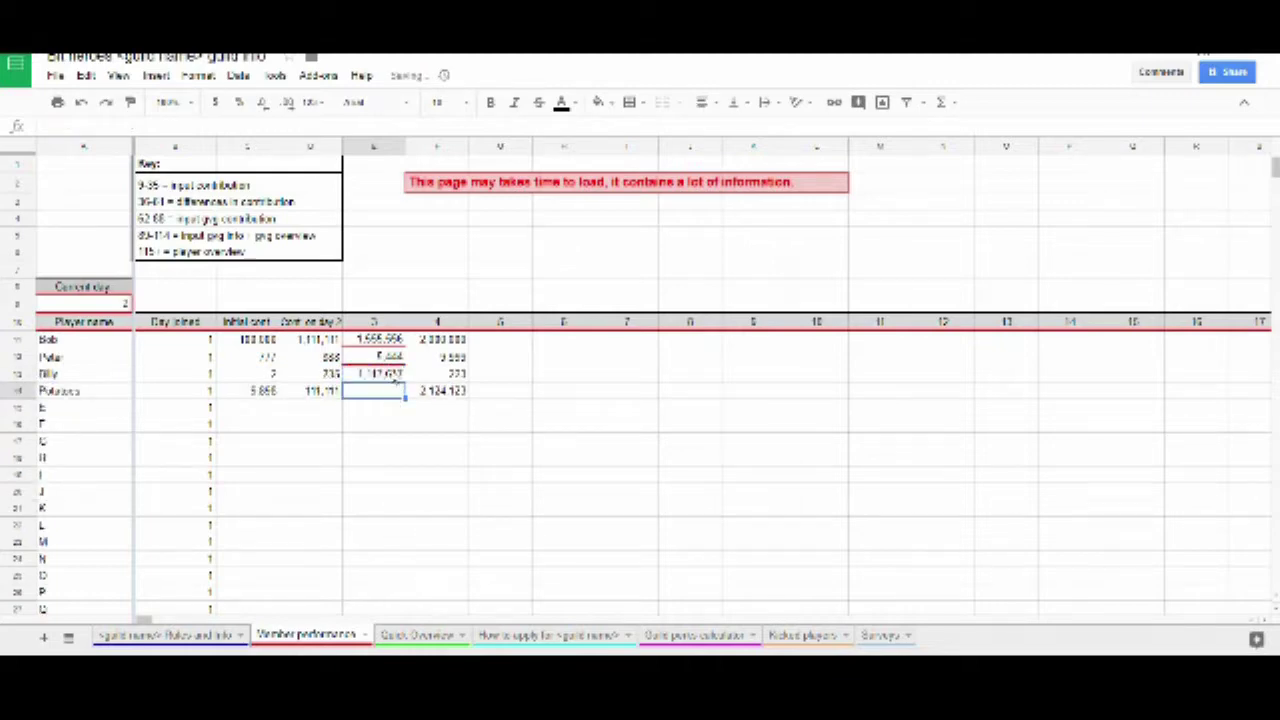
left_click(398, 376)
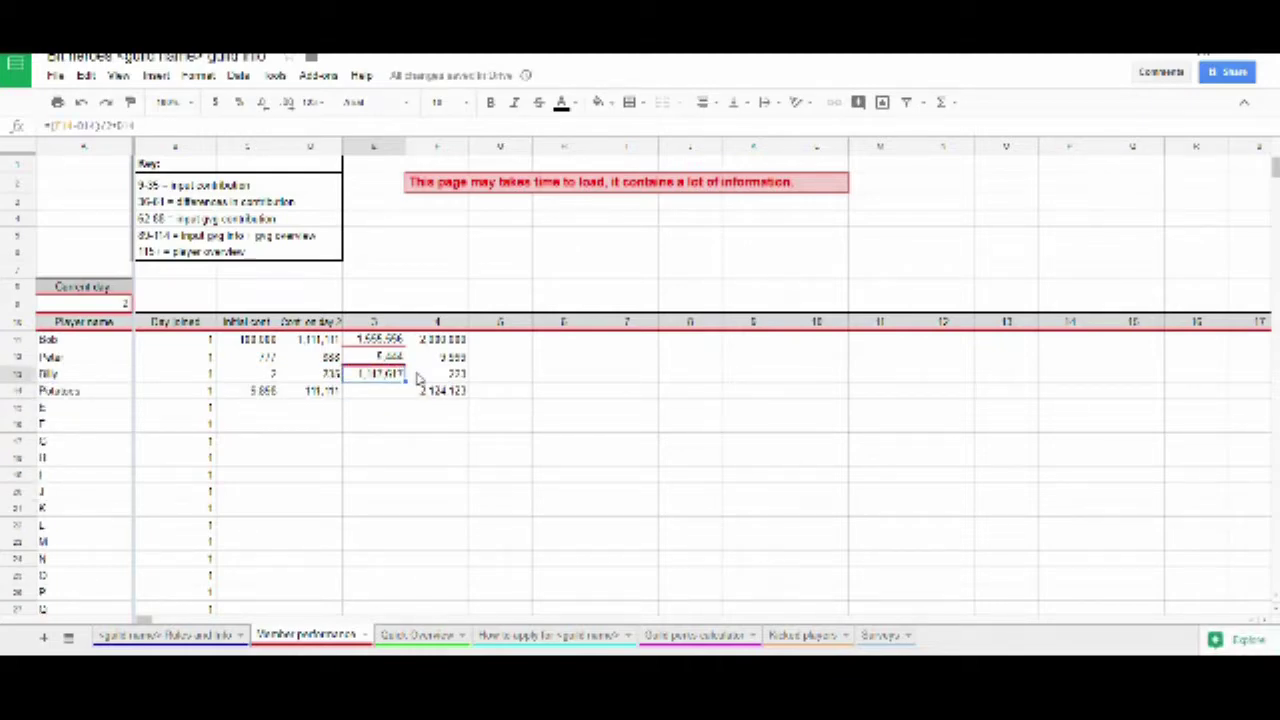
key("ctrl+z")
key("ctrl+z")
key("ctrl+z")
key("ctrl+z")
key("ctrl+z")
key("ctrl+z")
key("ctrl+z")
Step: Switch to the ECC3 guild info spreadsheet and look over its daily contributions and contribution differences tables
left_click(314, 344)
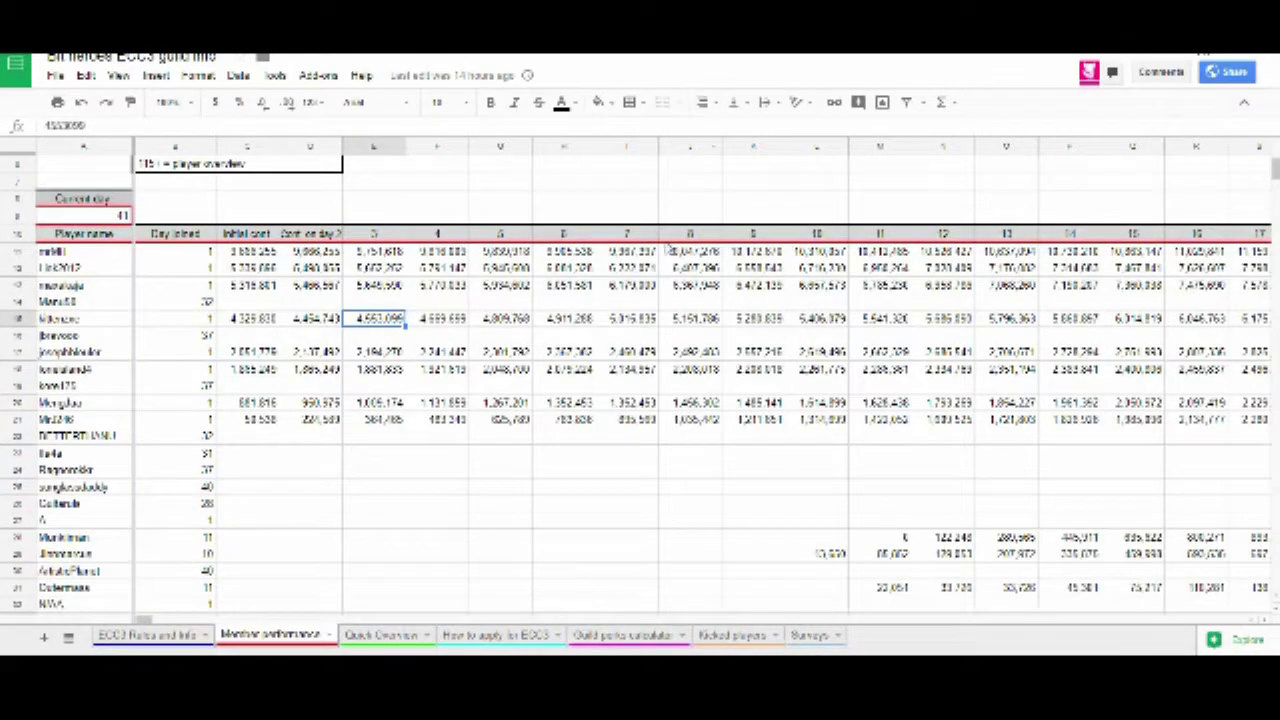
left_click(640, 285)
left_click(608, 350)
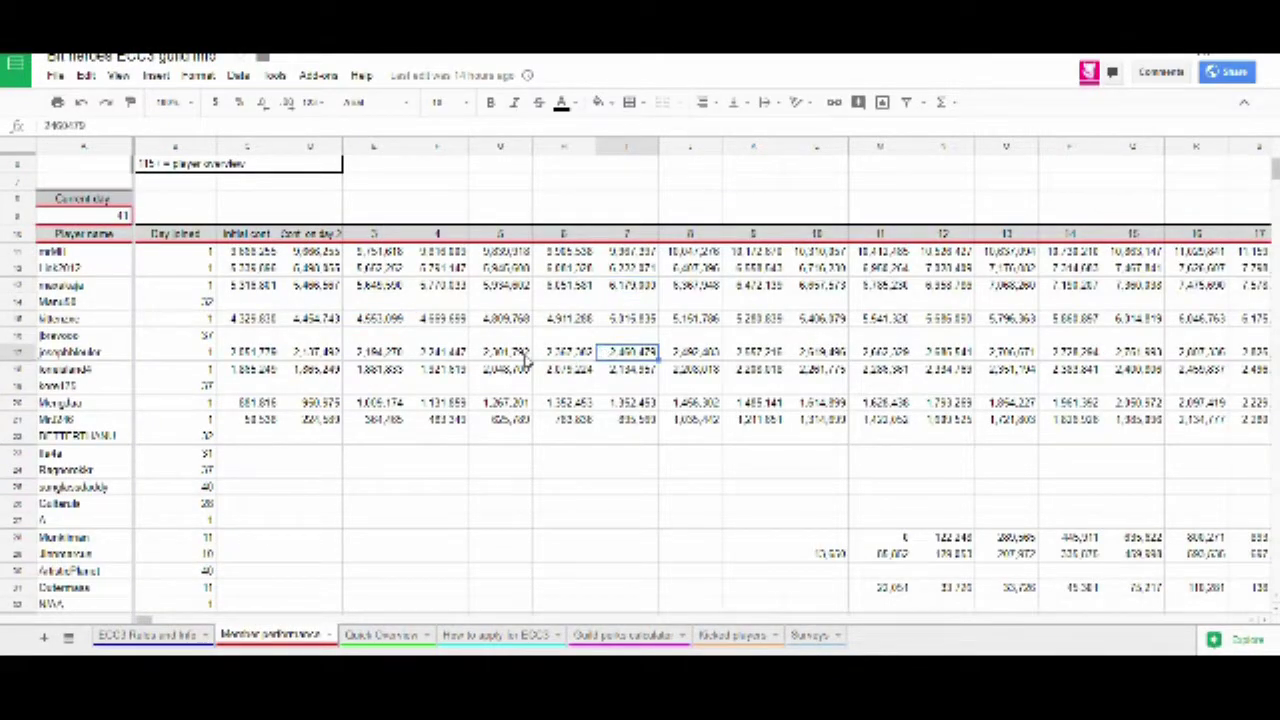
scroll(560, 362, "down", 5)
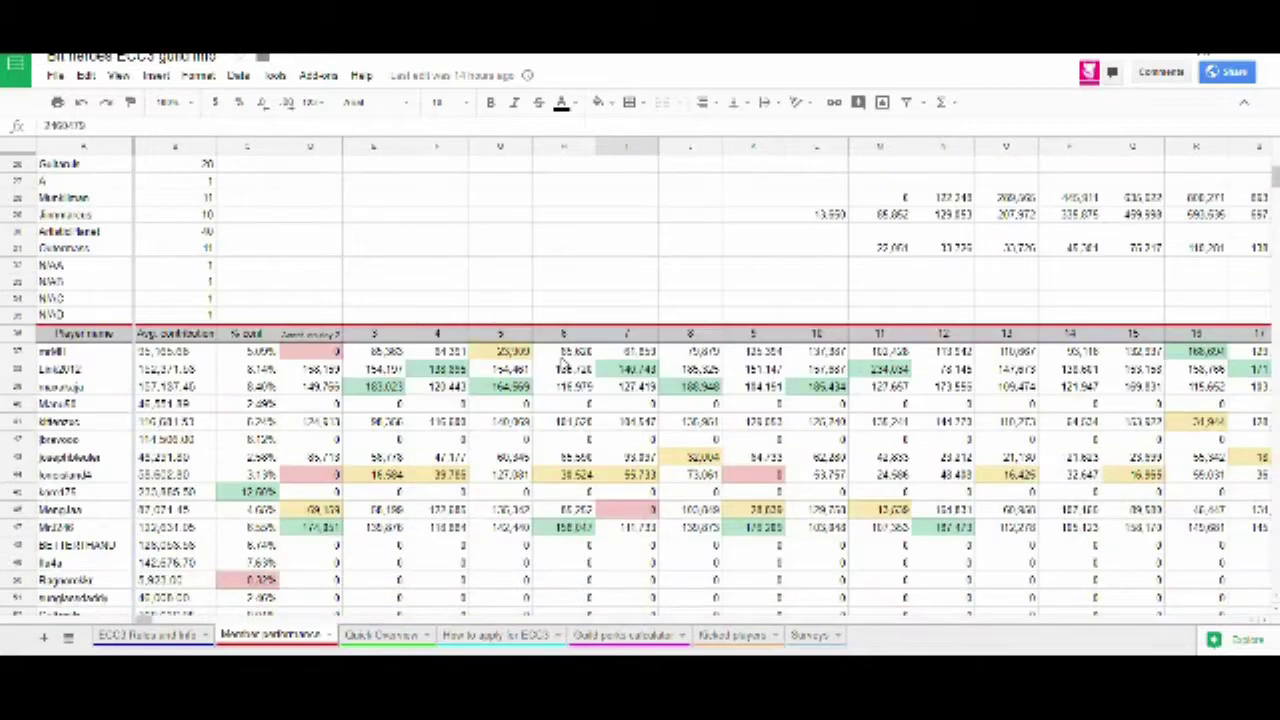
scroll(563, 365, "down", 3)
scroll(548, 375, "down", 2)
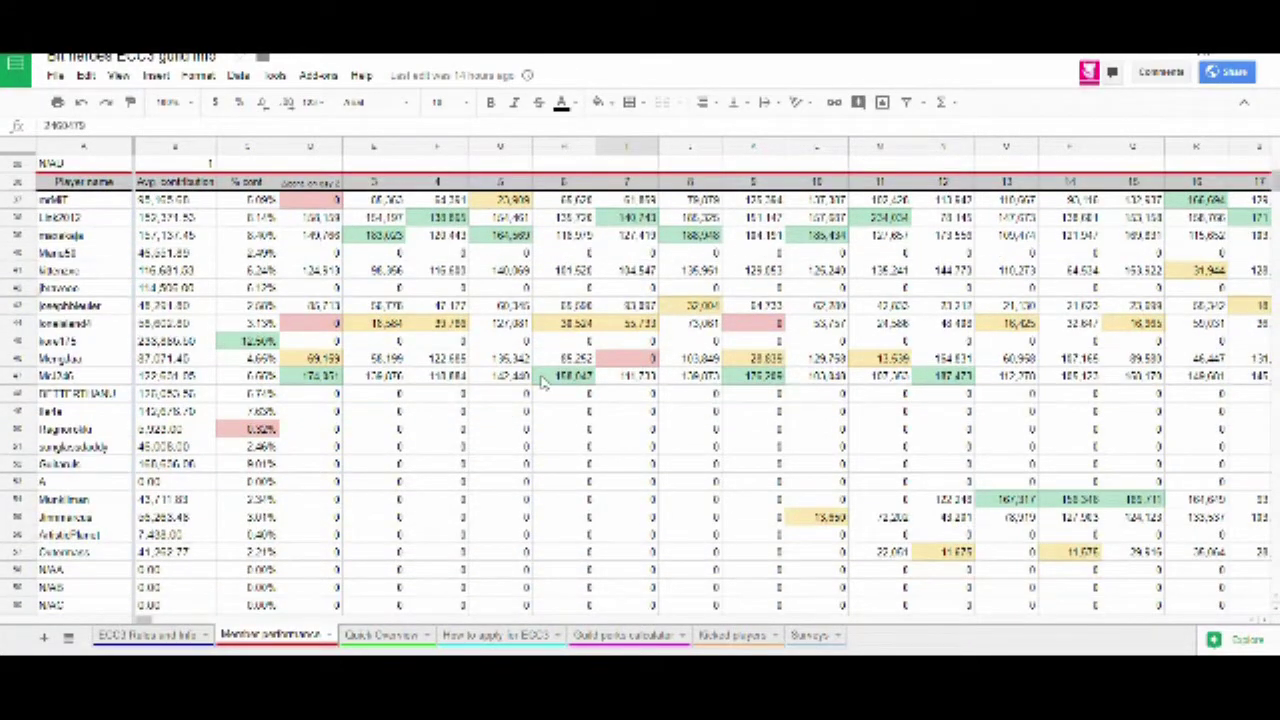
scroll(521, 392, "up", 1)
Step: Examine the red, yellow and green highlighted daily contribution differences, especially those on days 2 and 9
left_click(356, 344)
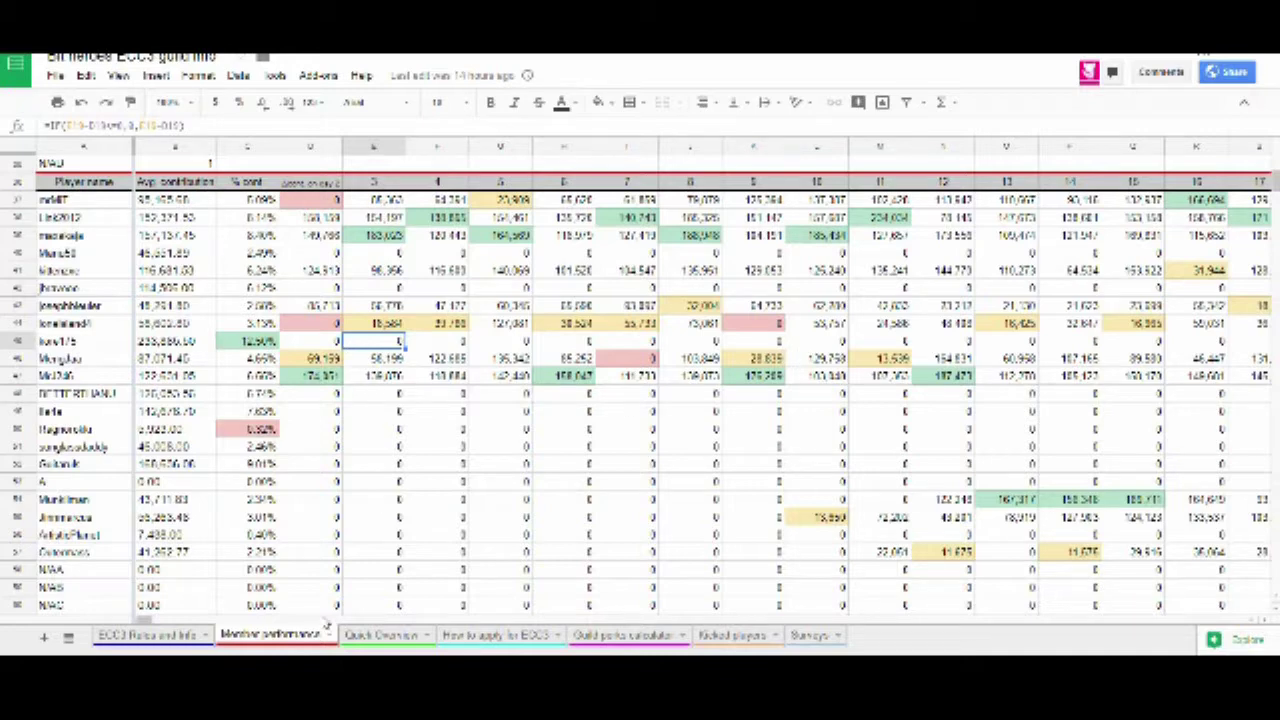
left_click(314, 328)
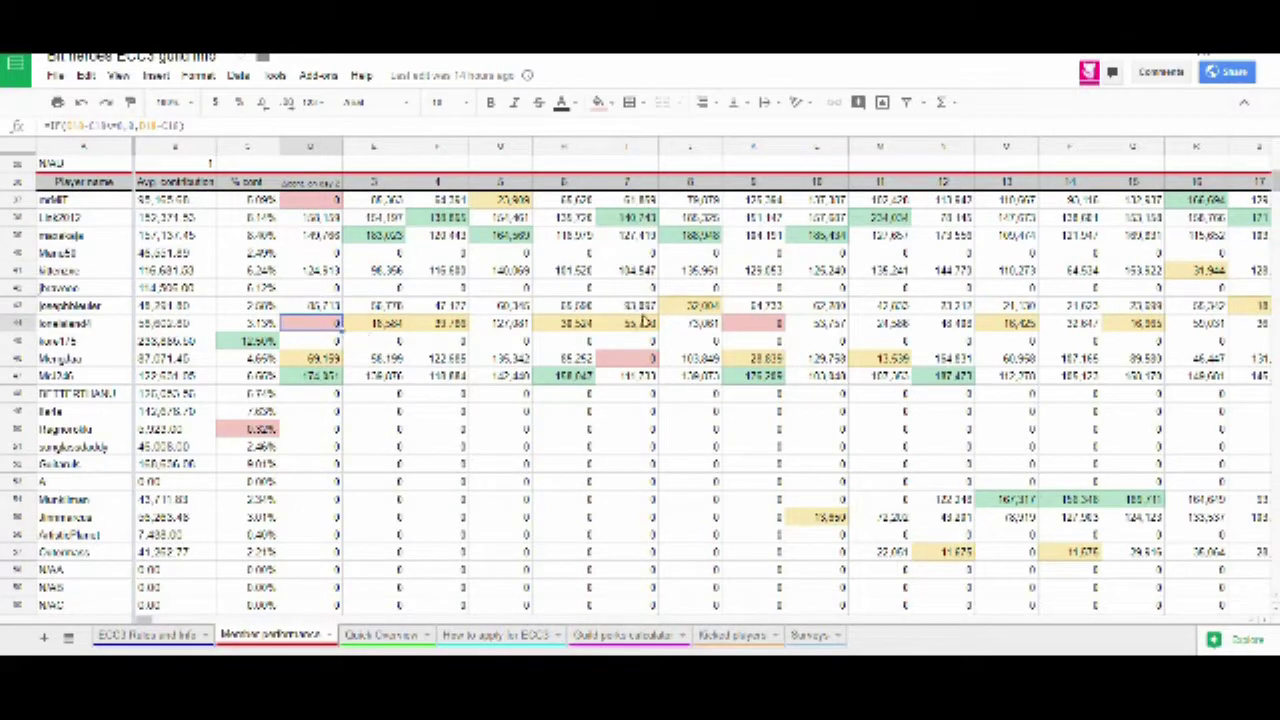
left_click(766, 330)
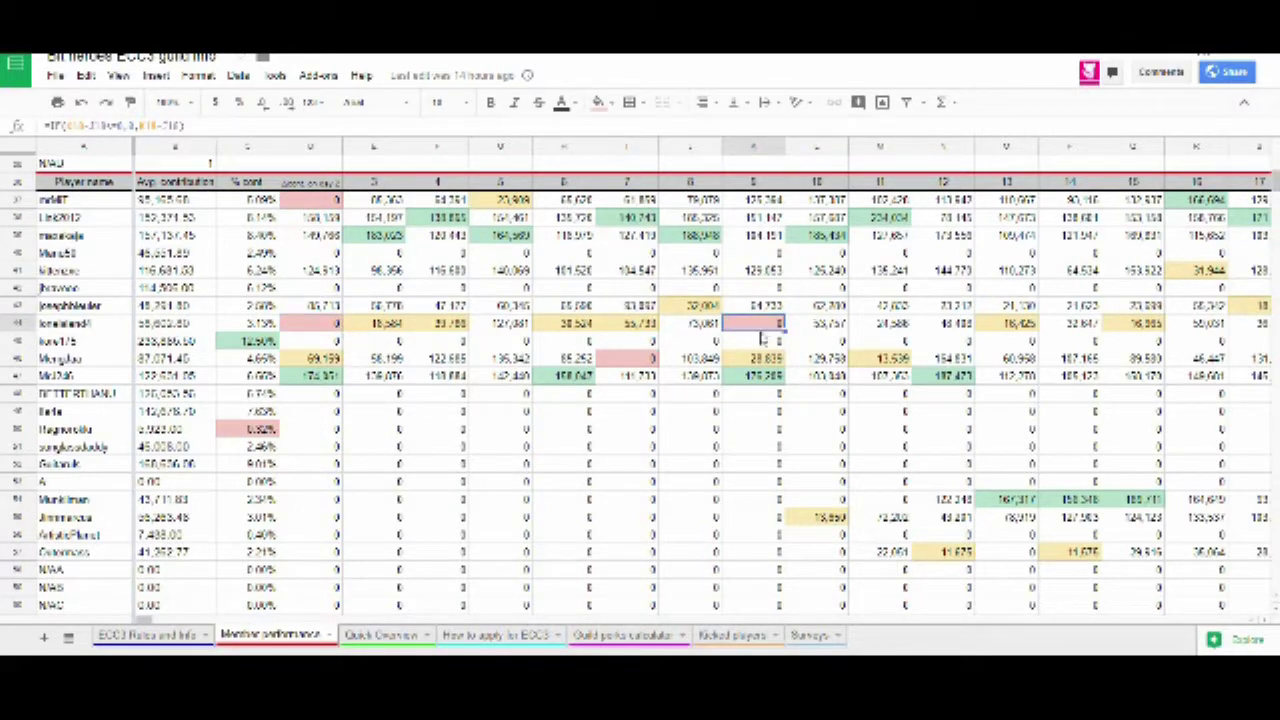
left_click(768, 362)
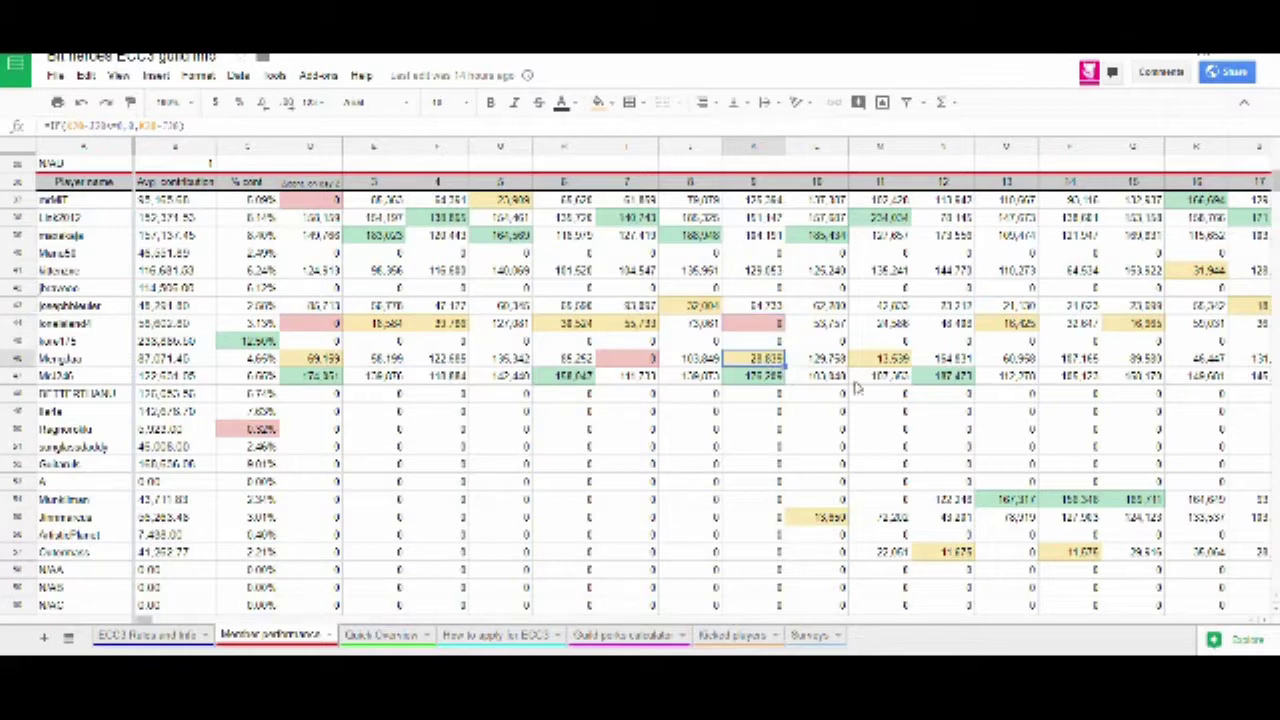
left_click(748, 378)
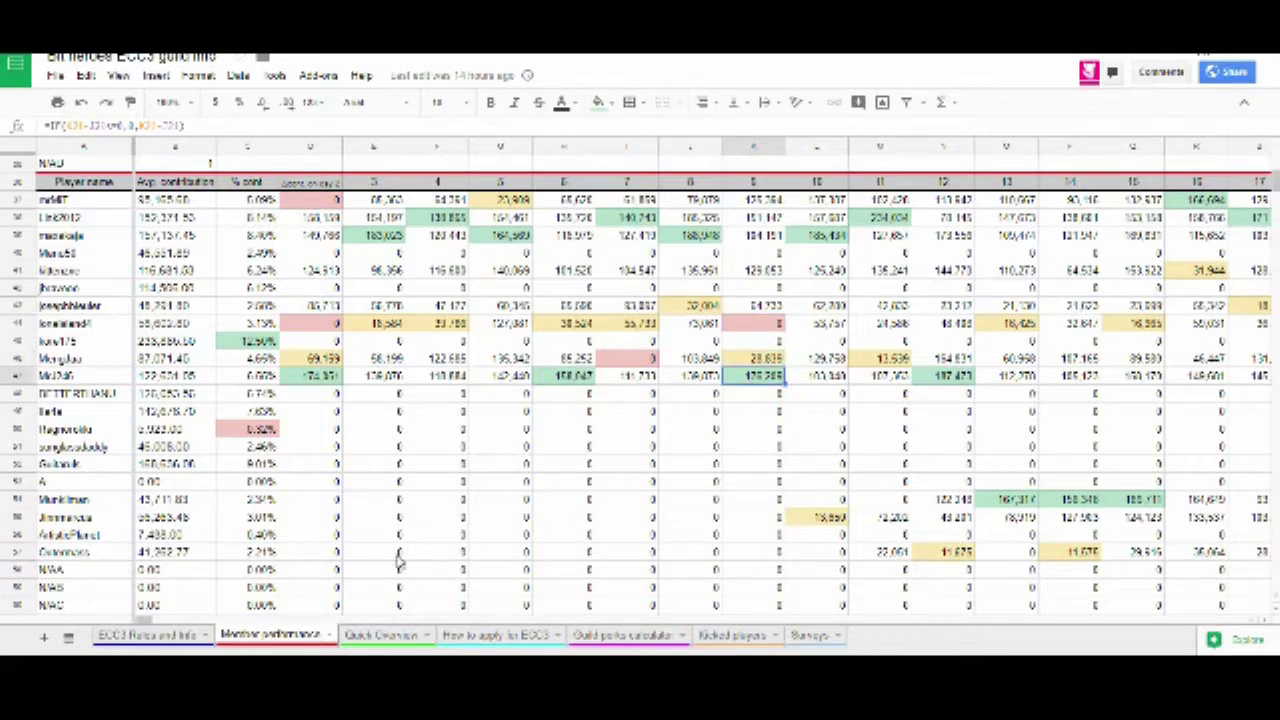
Step: Examine the most recent days of the differences table, comparing a player's repeated green highlights with another's yellow ones
left_click_drag(143, 622, 177, 622)
scroll(506, 385, "down", 1)
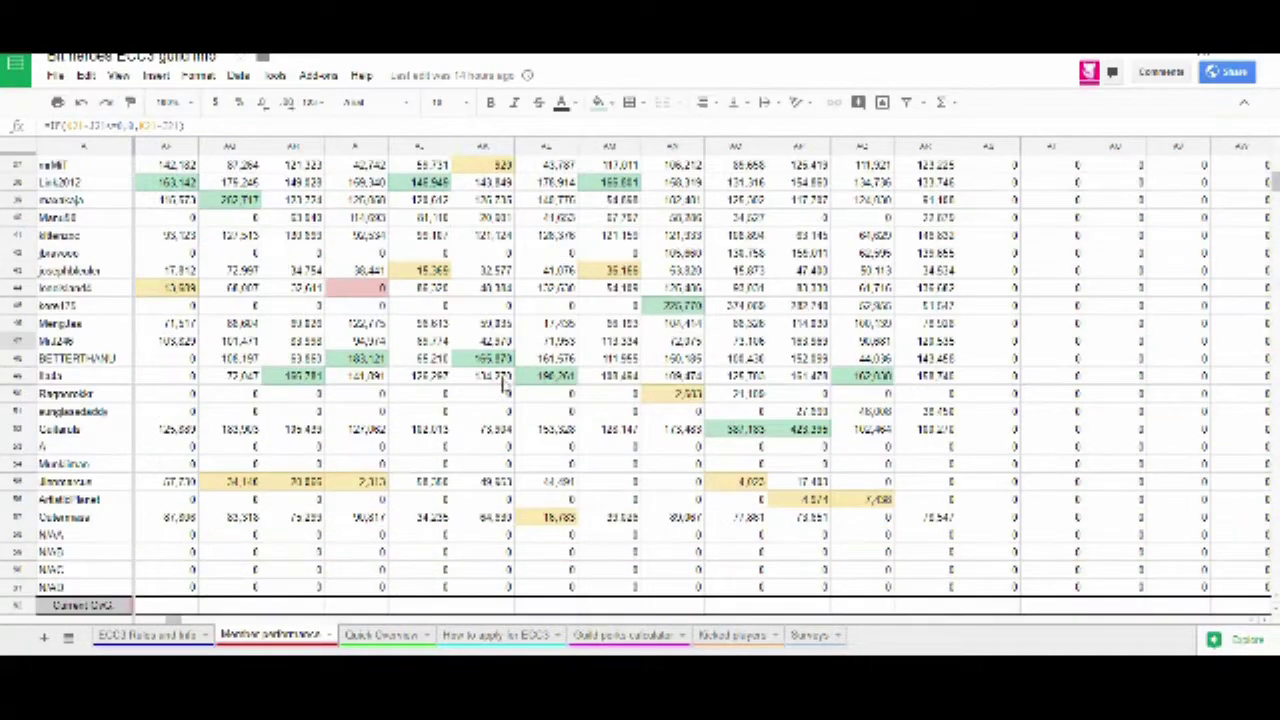
left_click(268, 378)
left_click_drag(345, 380, 872, 388)
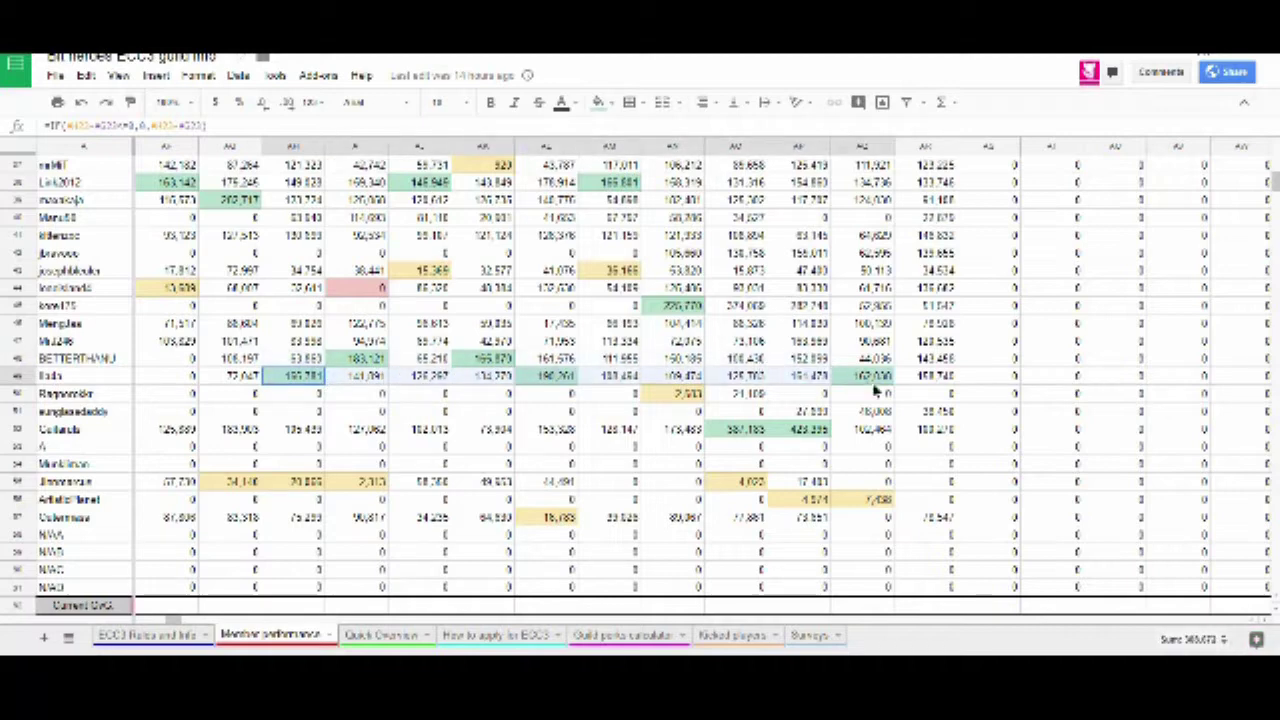
left_click(872, 386)
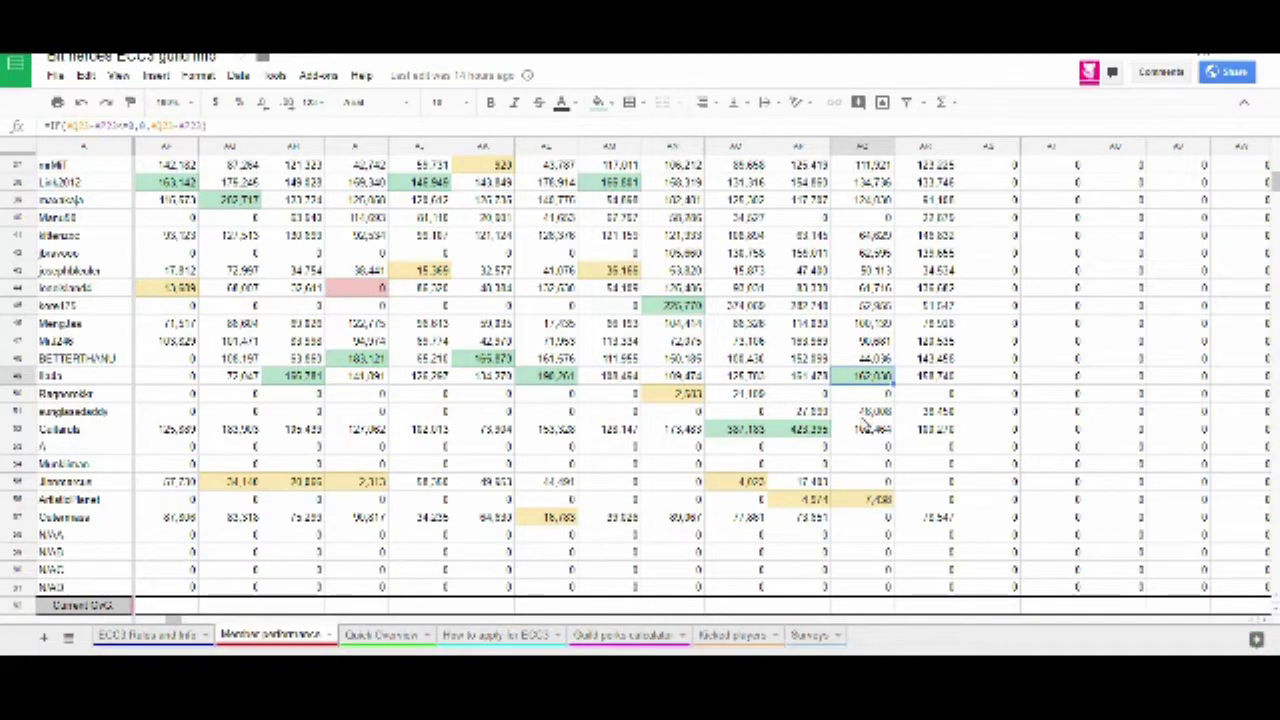
left_click(797, 502)
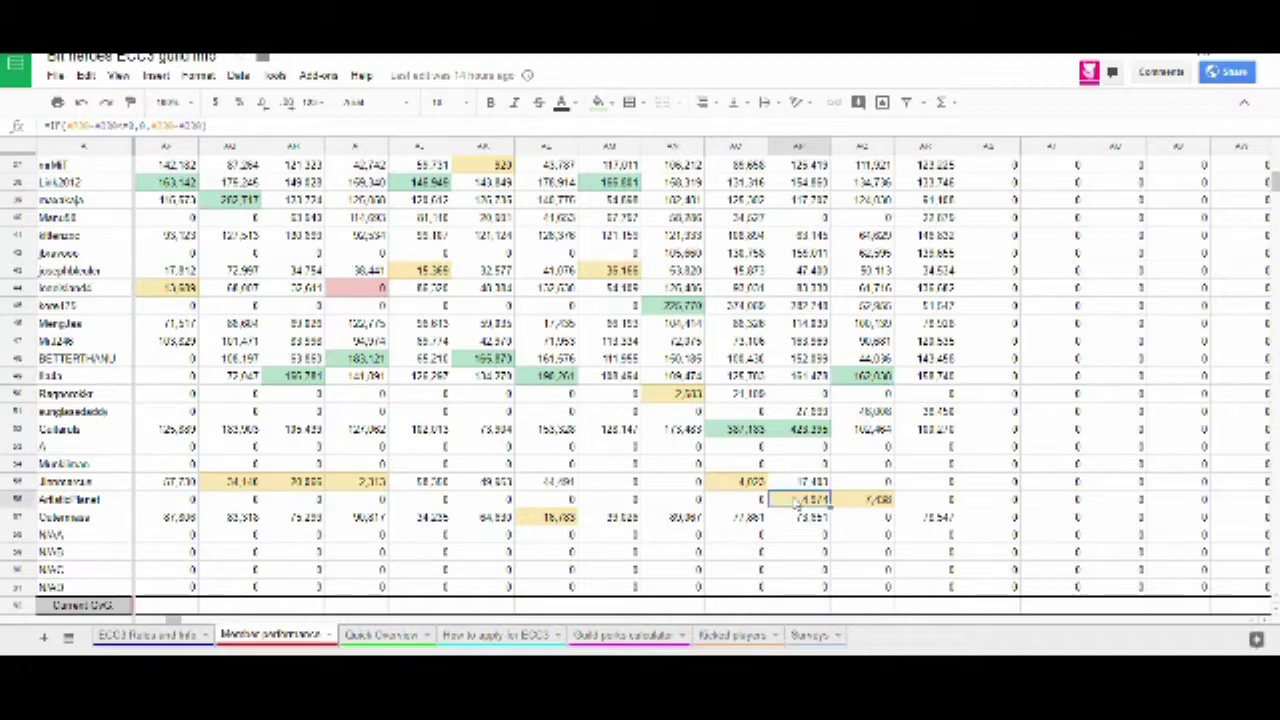
left_click(878, 498)
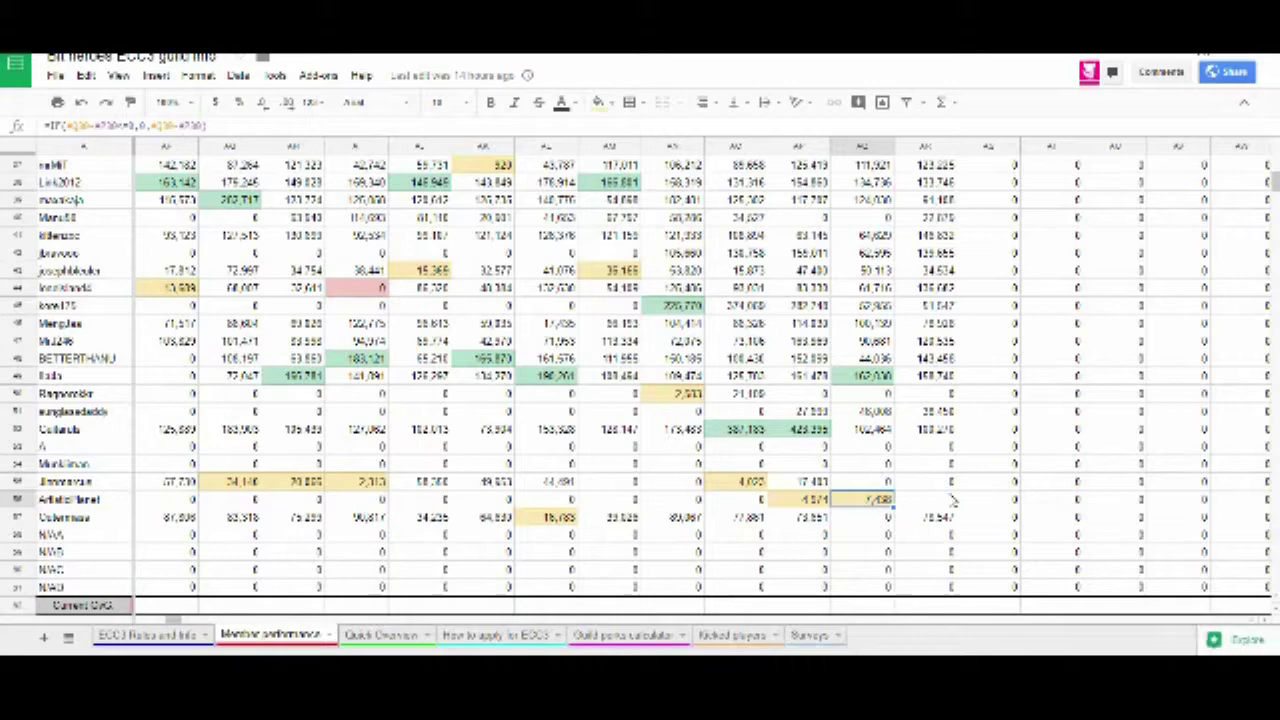
Step: Set the contribution period of the player overview in B115 to 3 days and review the rankings
scroll(800, 514, "up", 3)
scroll(743, 511, "up", 5)
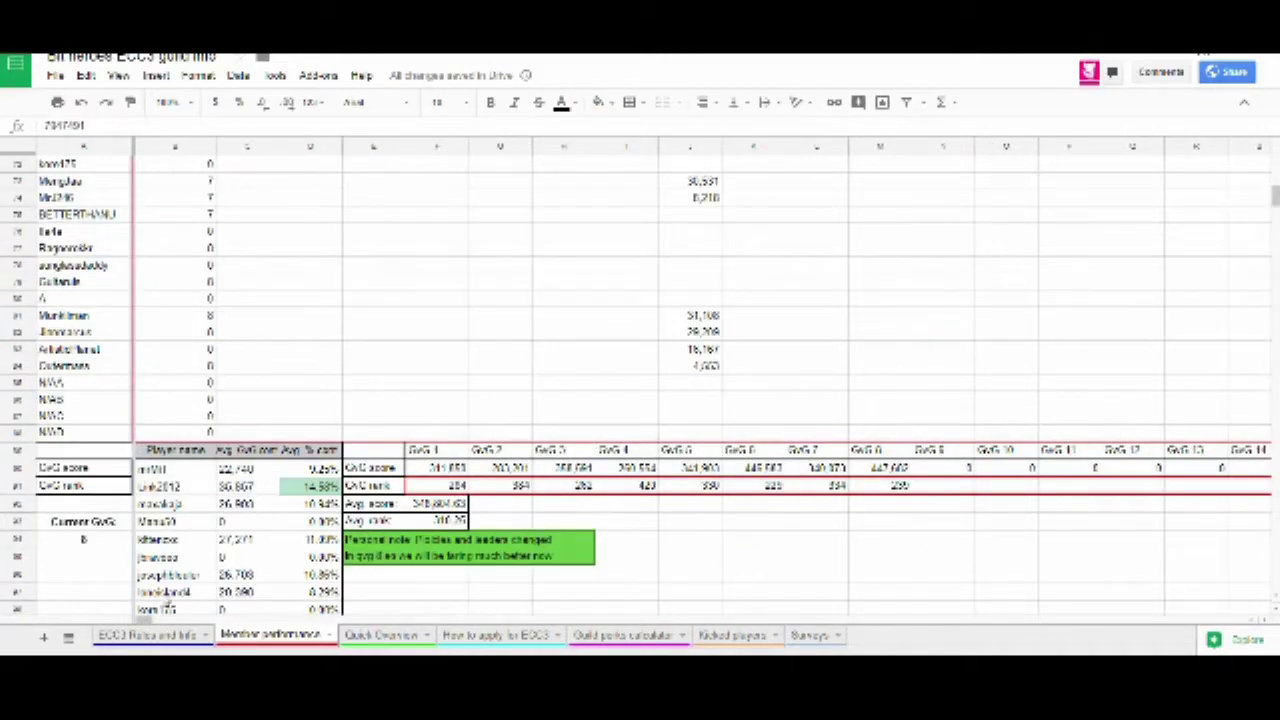
scroll(170, 607, "down", 10)
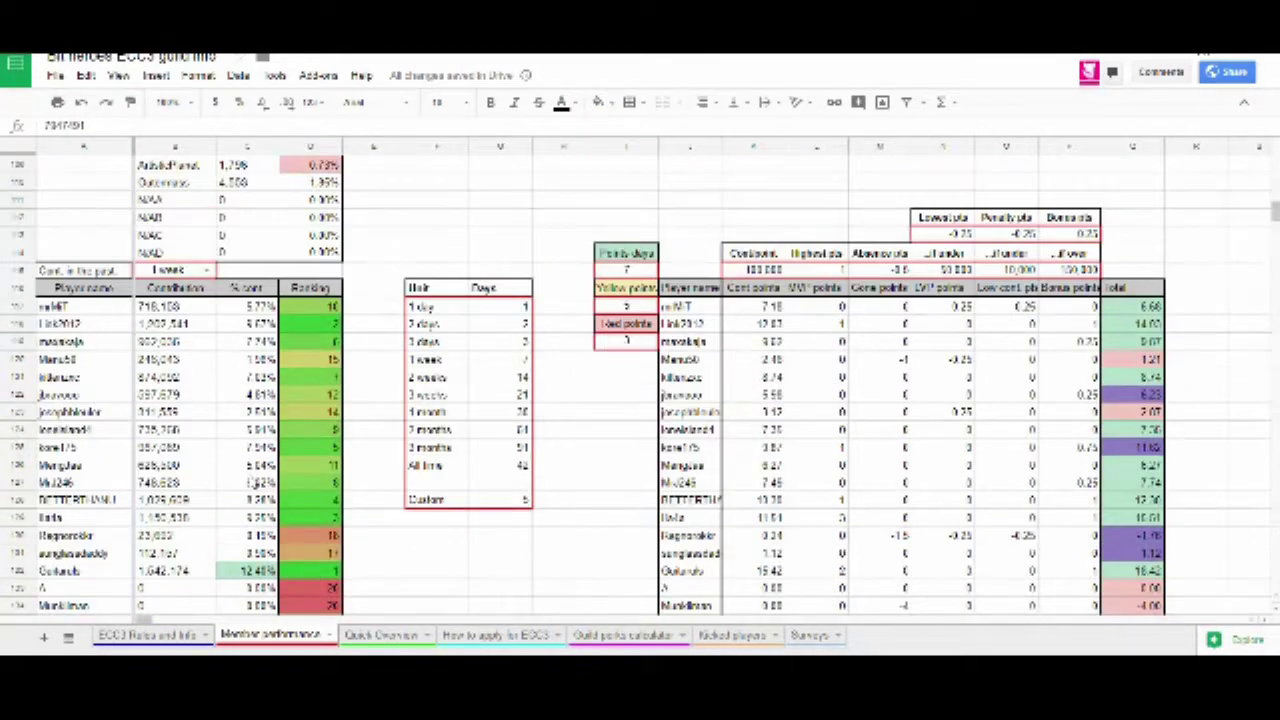
scroll(250, 481, "down", 2)
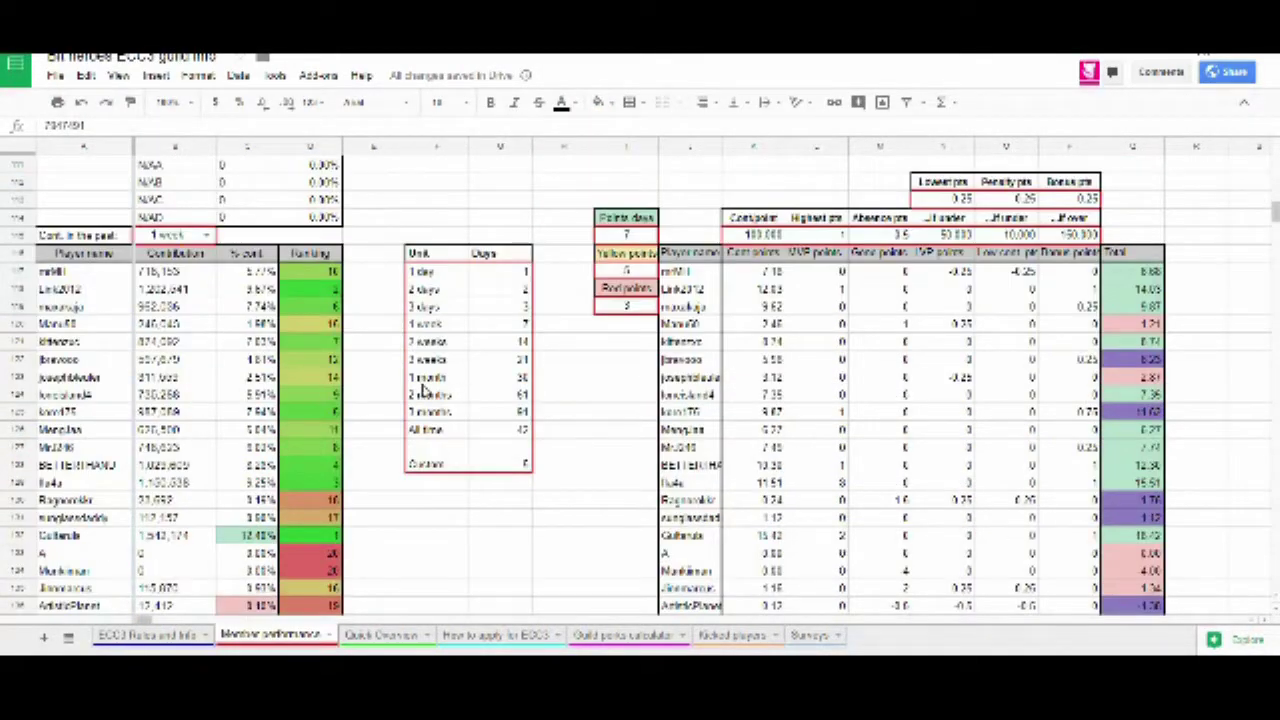
scroll(422, 392, "down", 1)
left_click(207, 200)
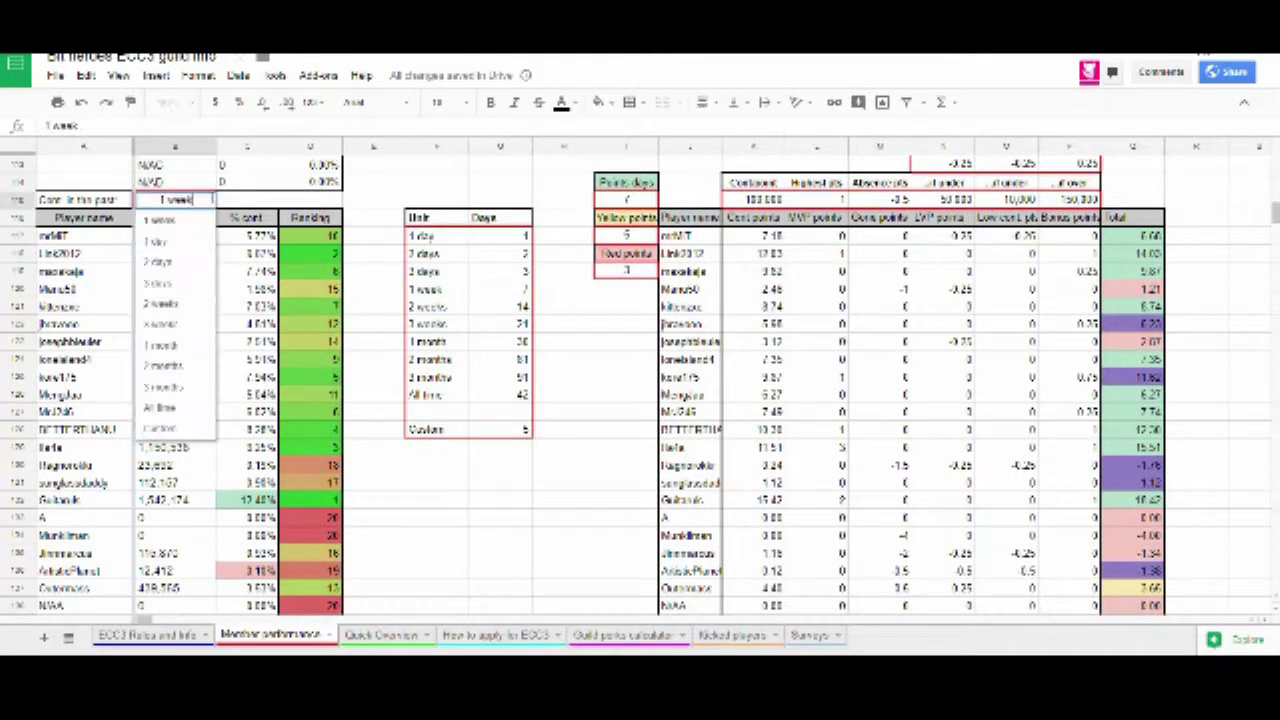
left_click(174, 286)
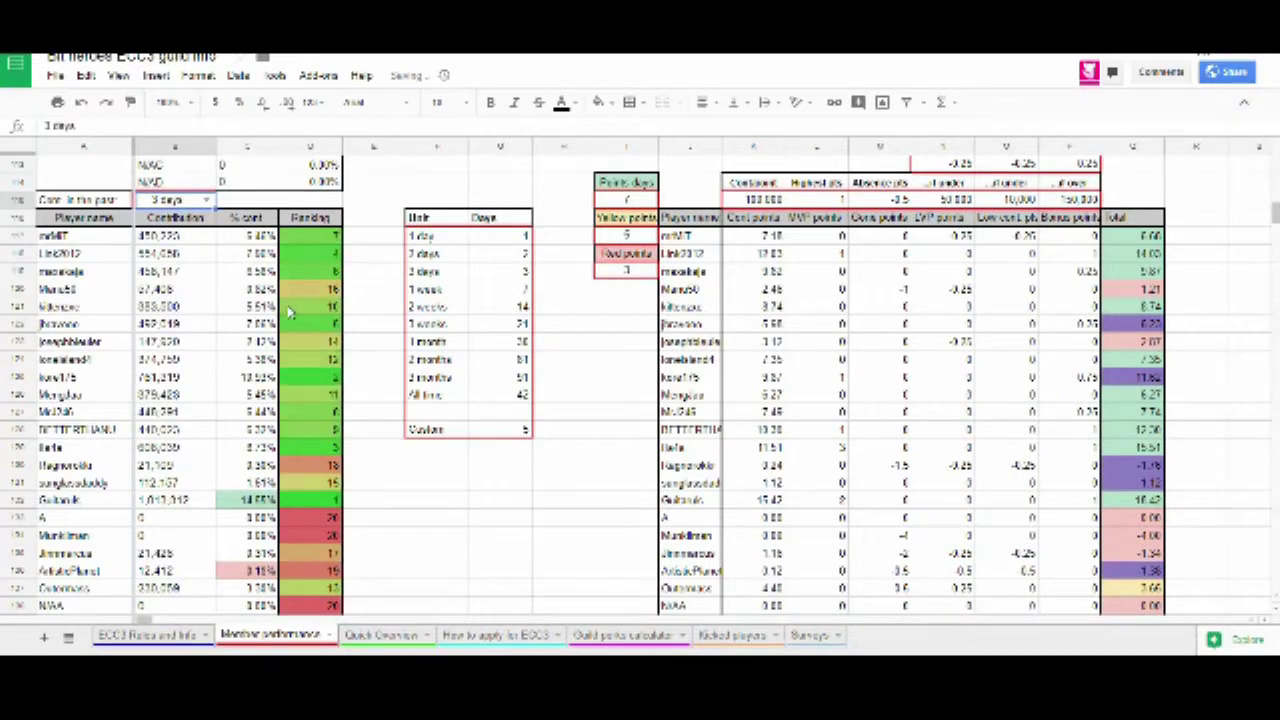
scroll(288, 312, "down", 1)
scroll(262, 473, "up", 1)
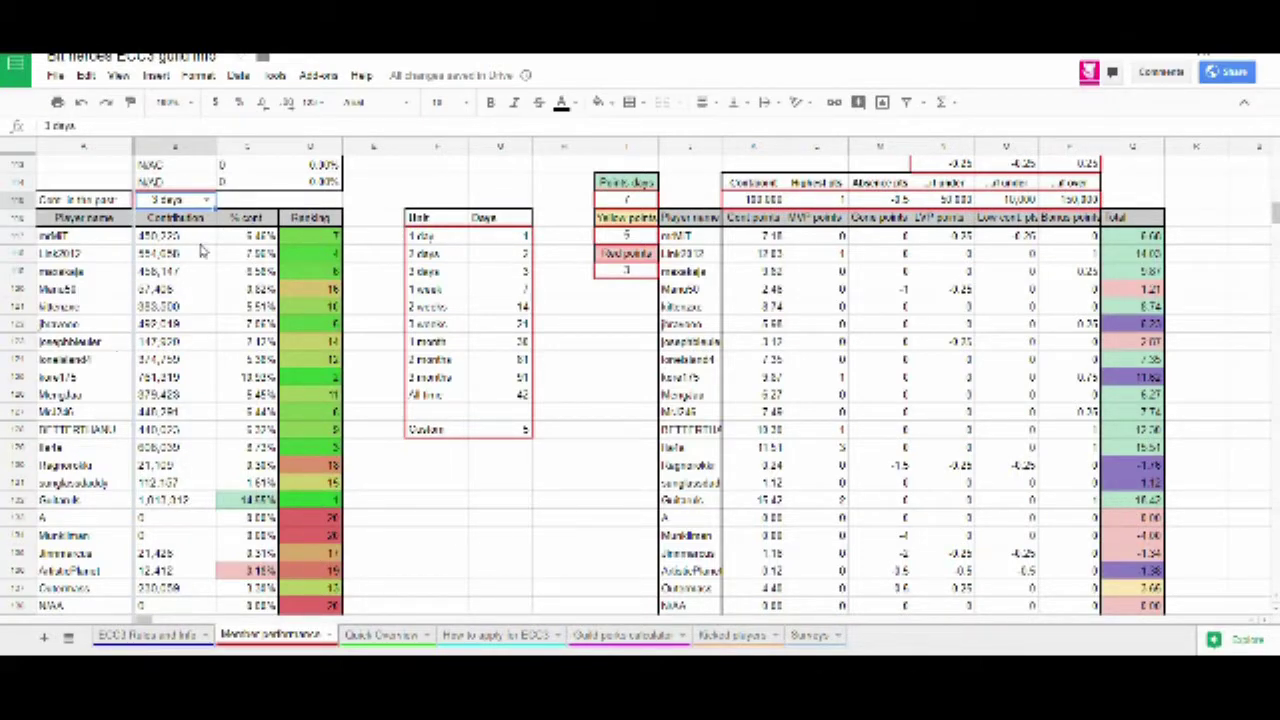
Step: Set the player overview's contribution period in B115 to 1 month
left_click(200, 201)
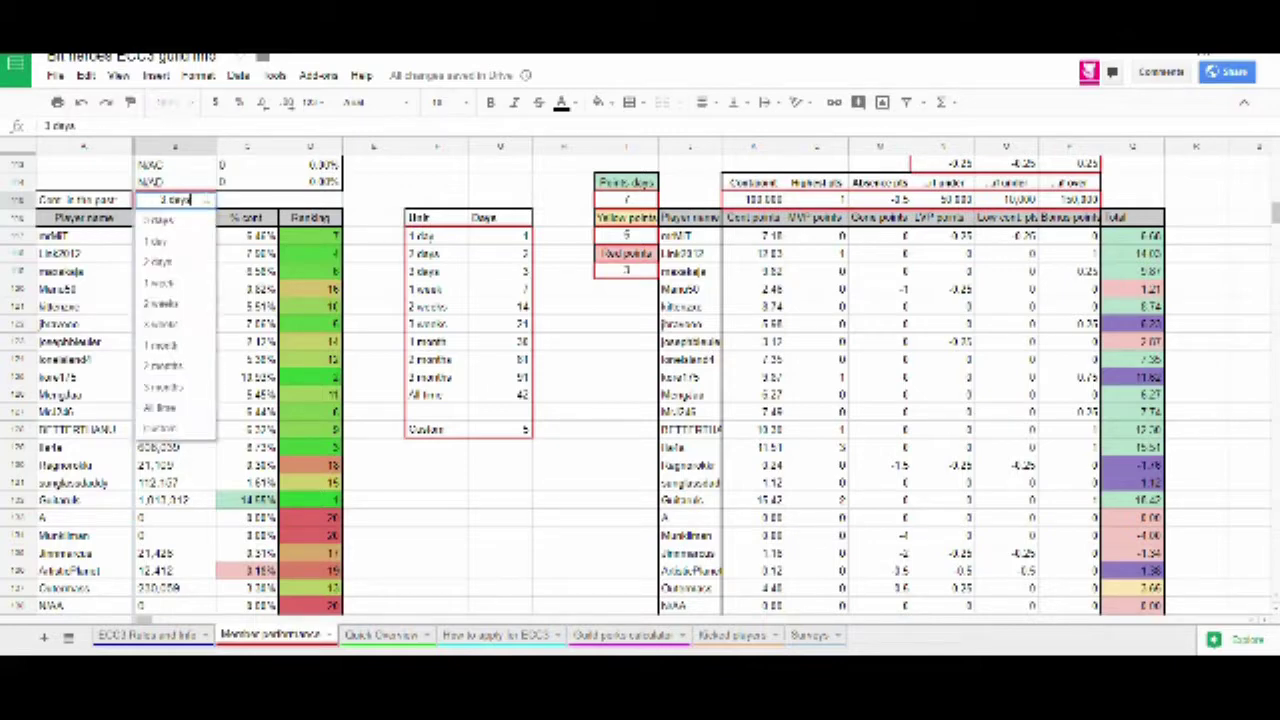
left_click(197, 345)
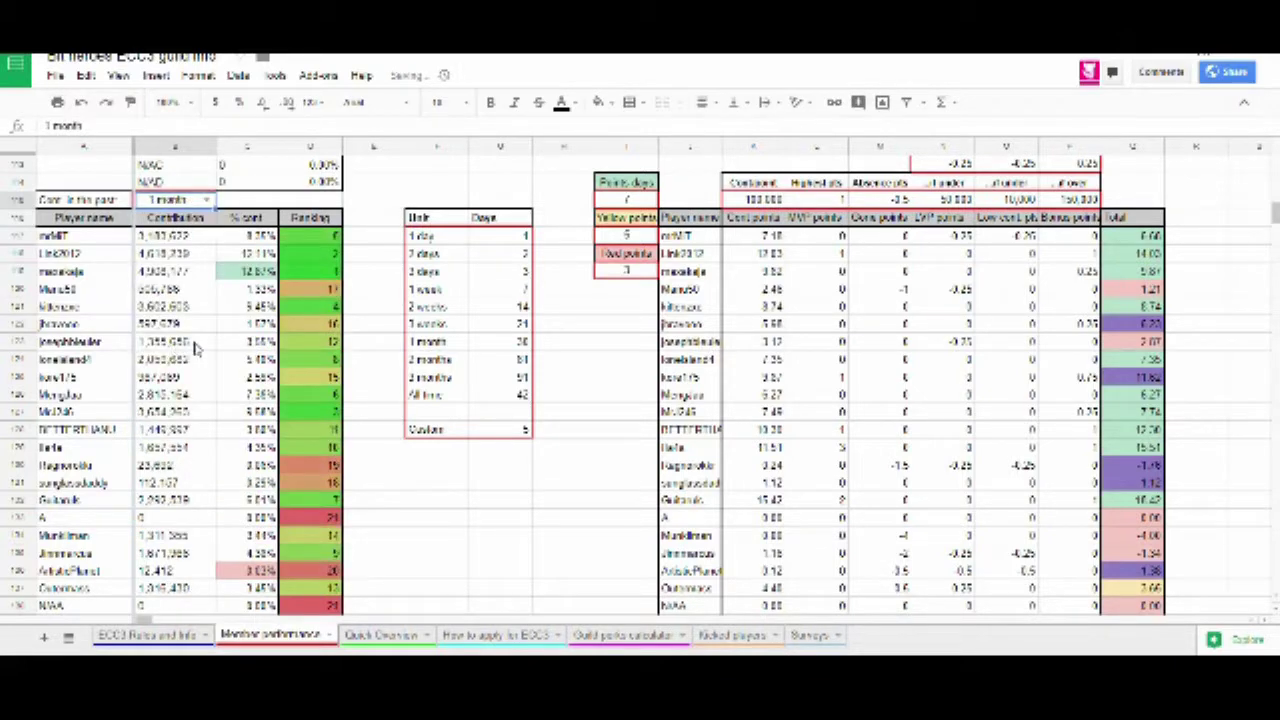
Step: Review the contribution and percentage contribution of the top-ranked player in row 119 for the past month
left_click(251, 274)
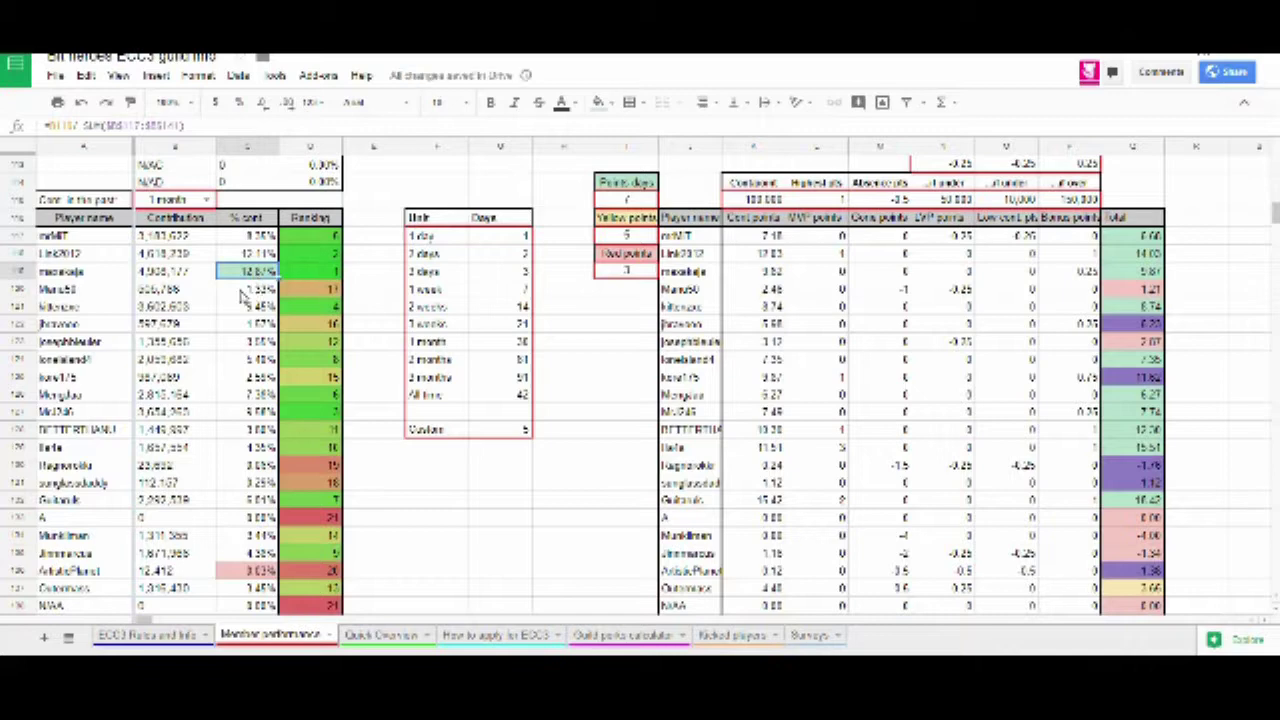
left_click(189, 276)
left_click(232, 273)
left_click(170, 277)
left_click(231, 274)
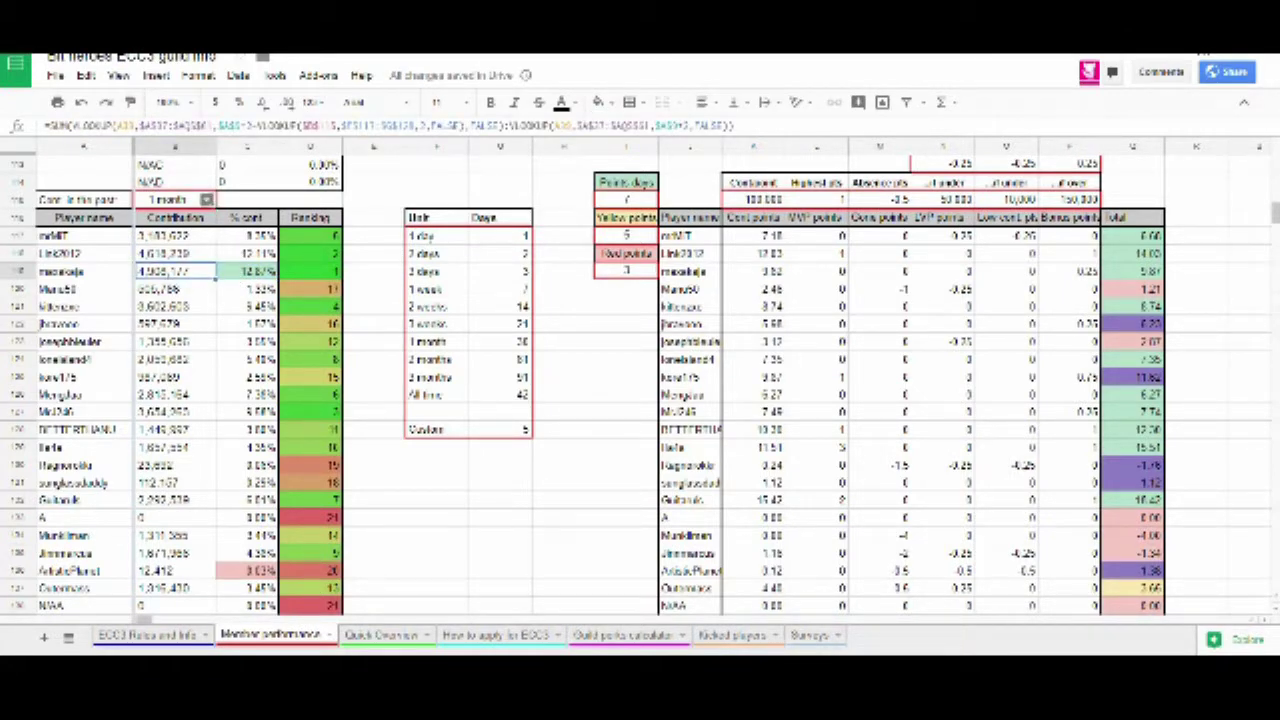
Step: Set the player overview's contribution period in B115 to 1 week and check the Unit list of available periods
left_click(206, 200)
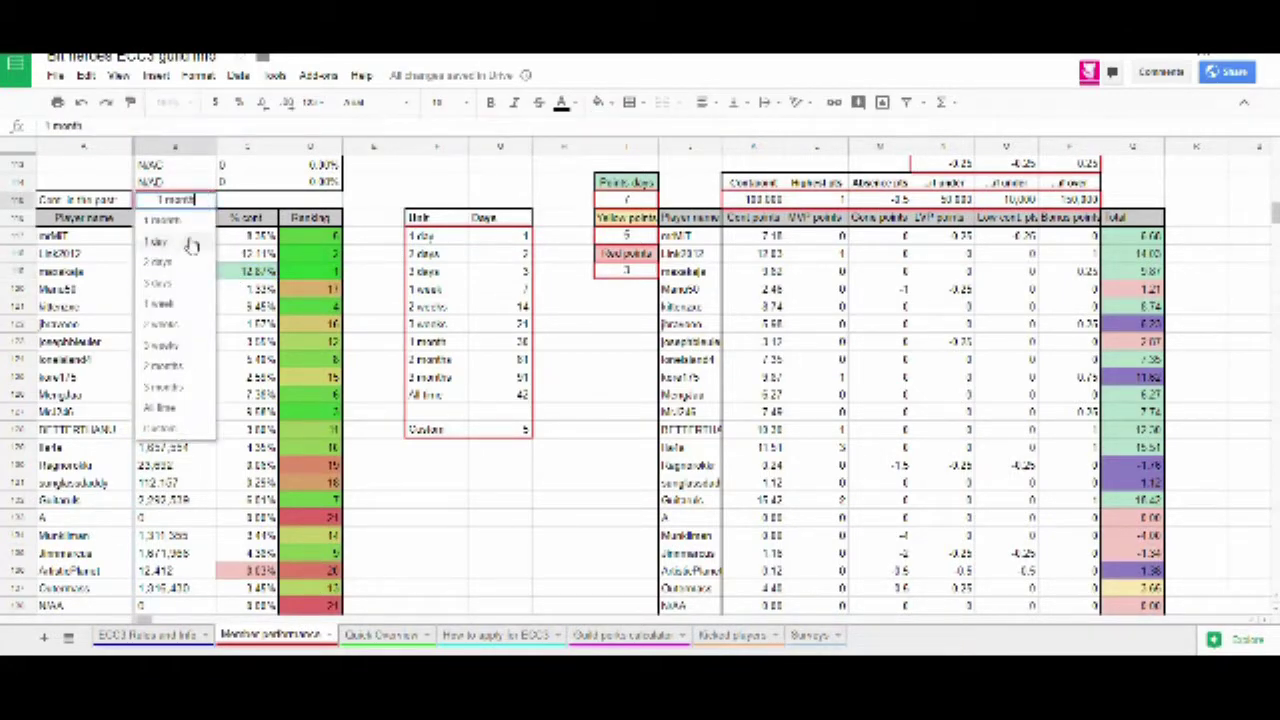
left_click(163, 304)
left_click(440, 307)
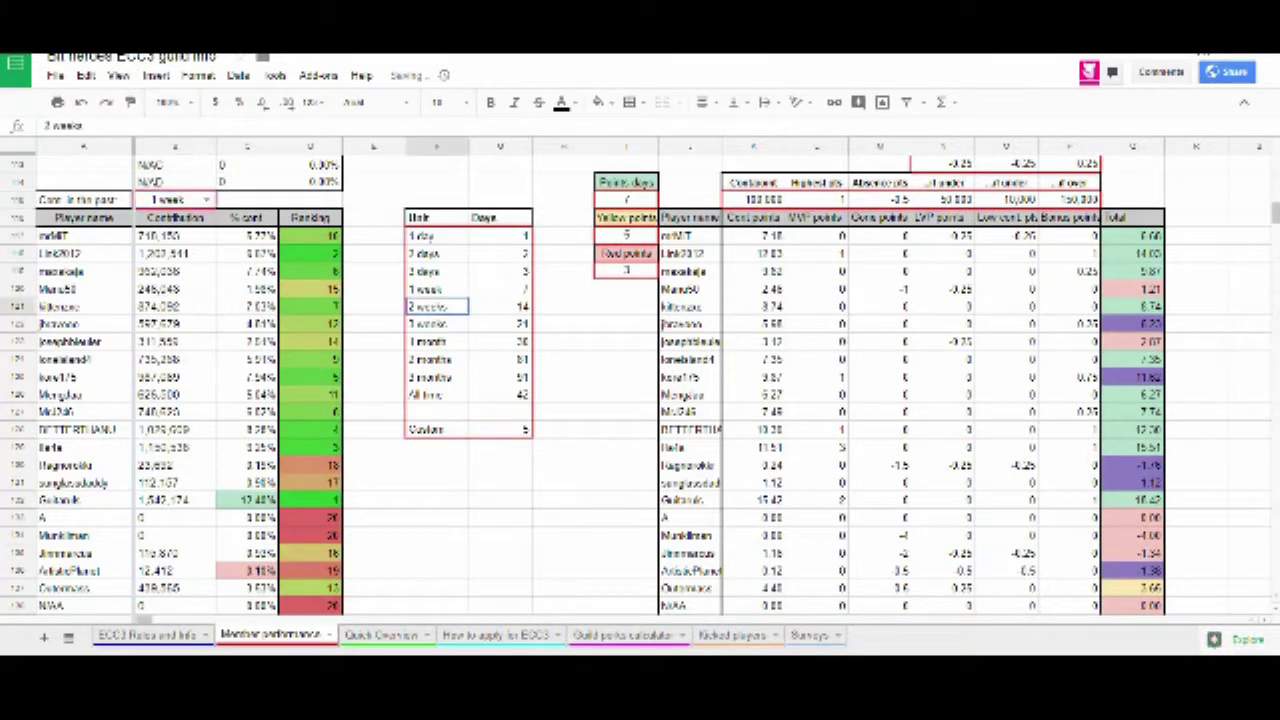
left_click(440, 412)
Step: Set the number of days for the Custom unit in the period table to 6
left_click(521, 433)
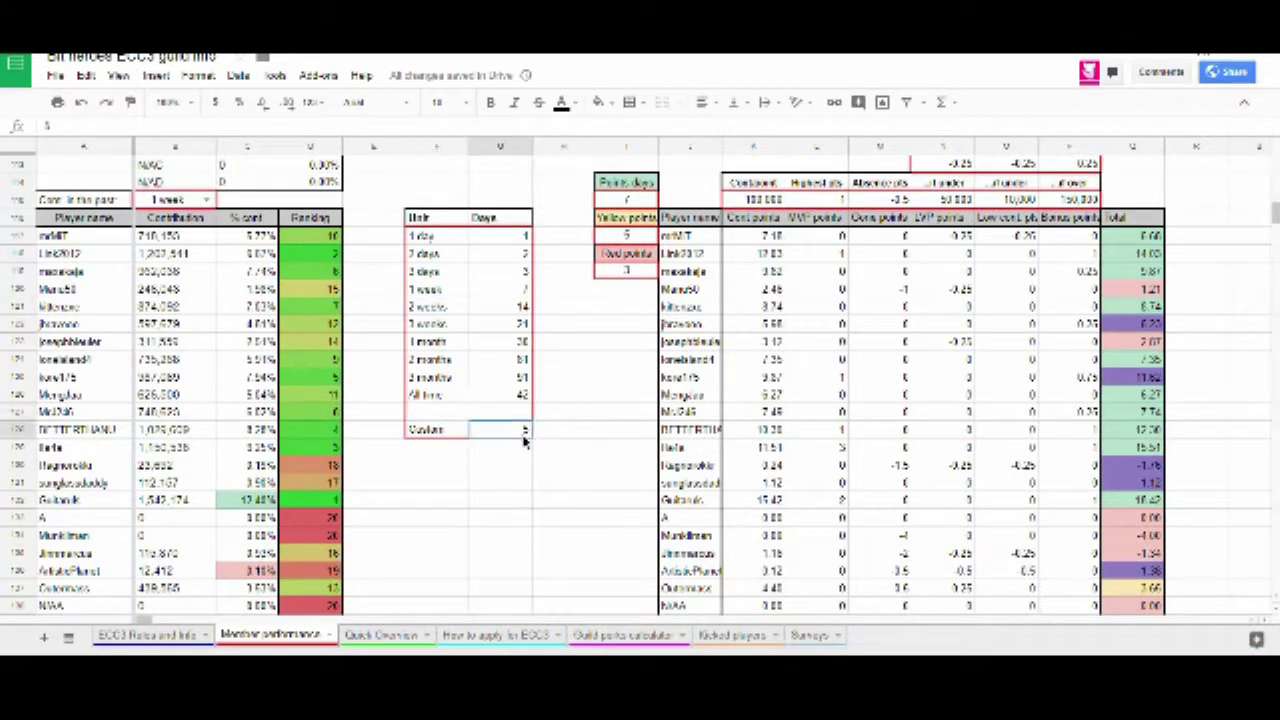
left_click(377, 453)
left_click(500, 435)
type("6")
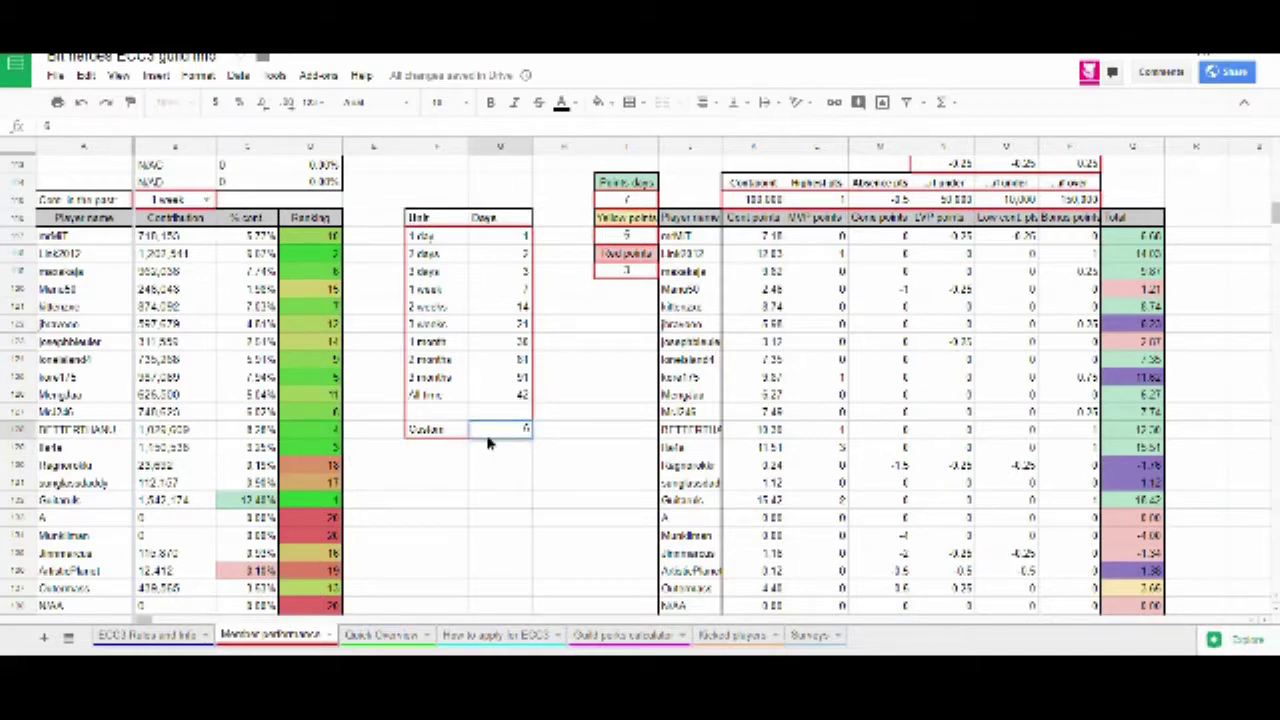
key("Return")
Step: Set the player overview's contribution period in B115 to Custom and check its day count in the unit table
left_click(205, 199)
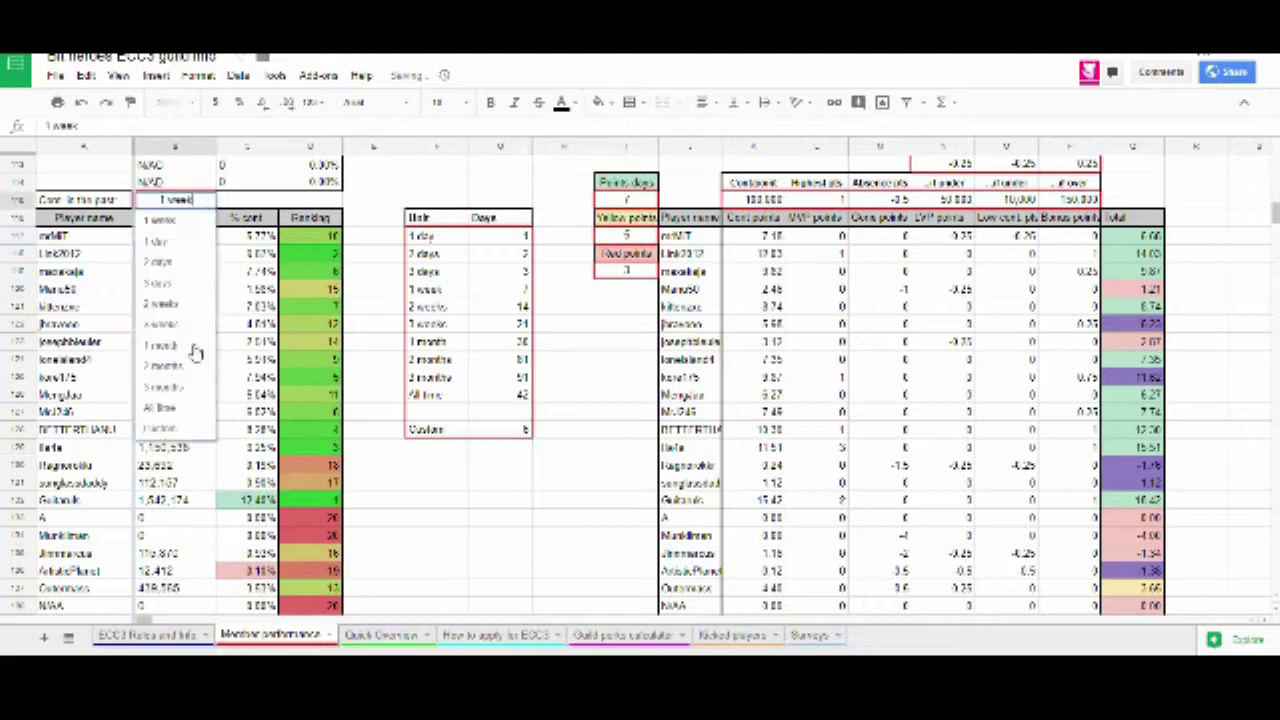
left_click(188, 432)
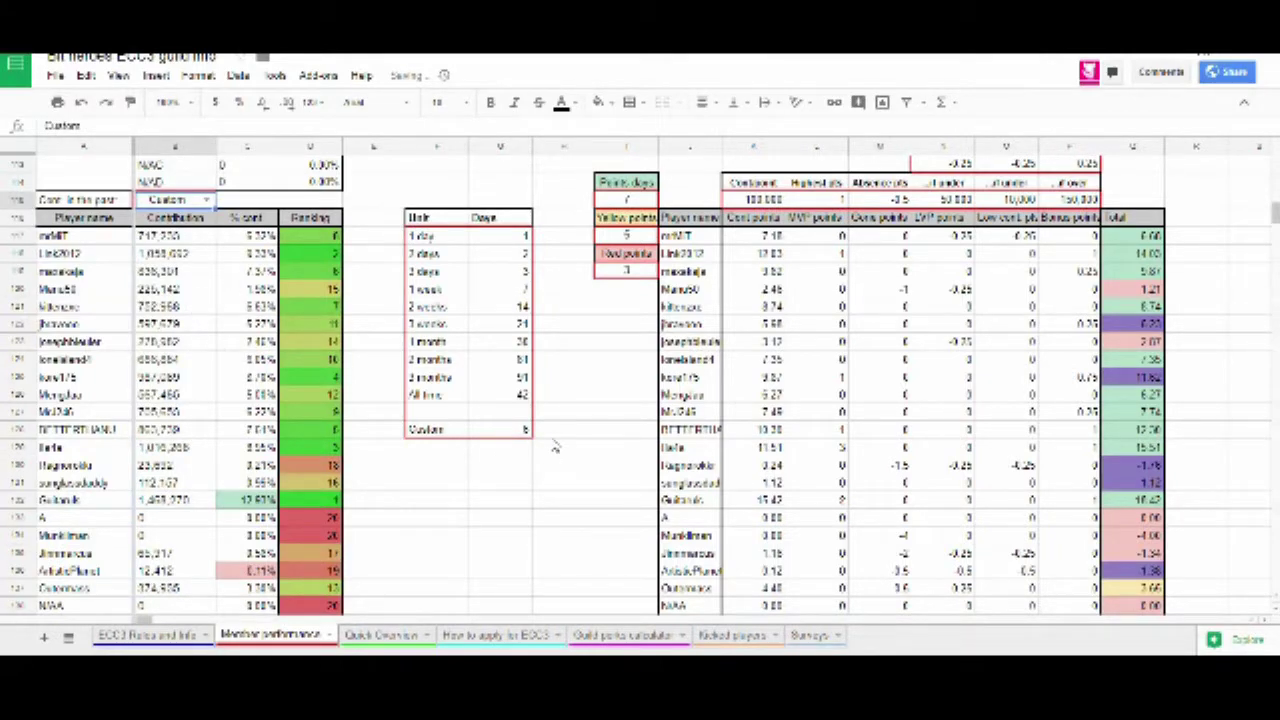
left_click(500, 432)
Step: Set the contribution period in B115 back to 1 week and review the players' contributions and rankings
left_click(205, 199)
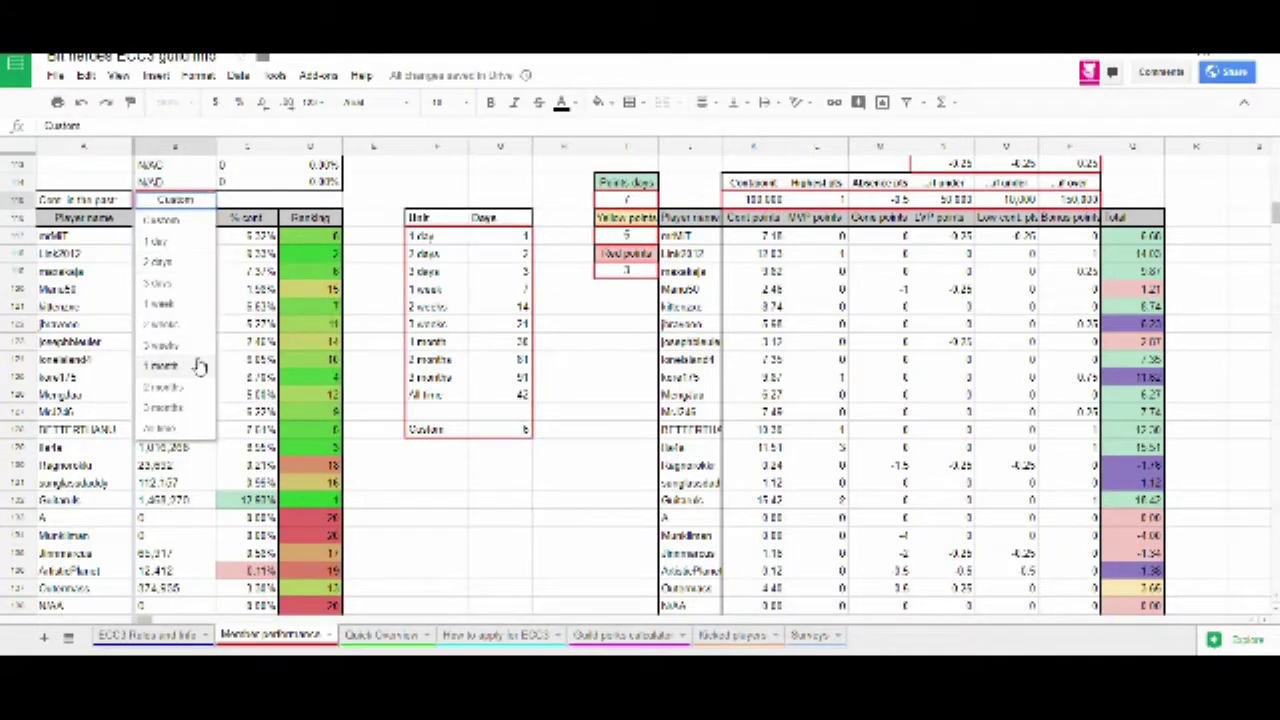
left_click(168, 305)
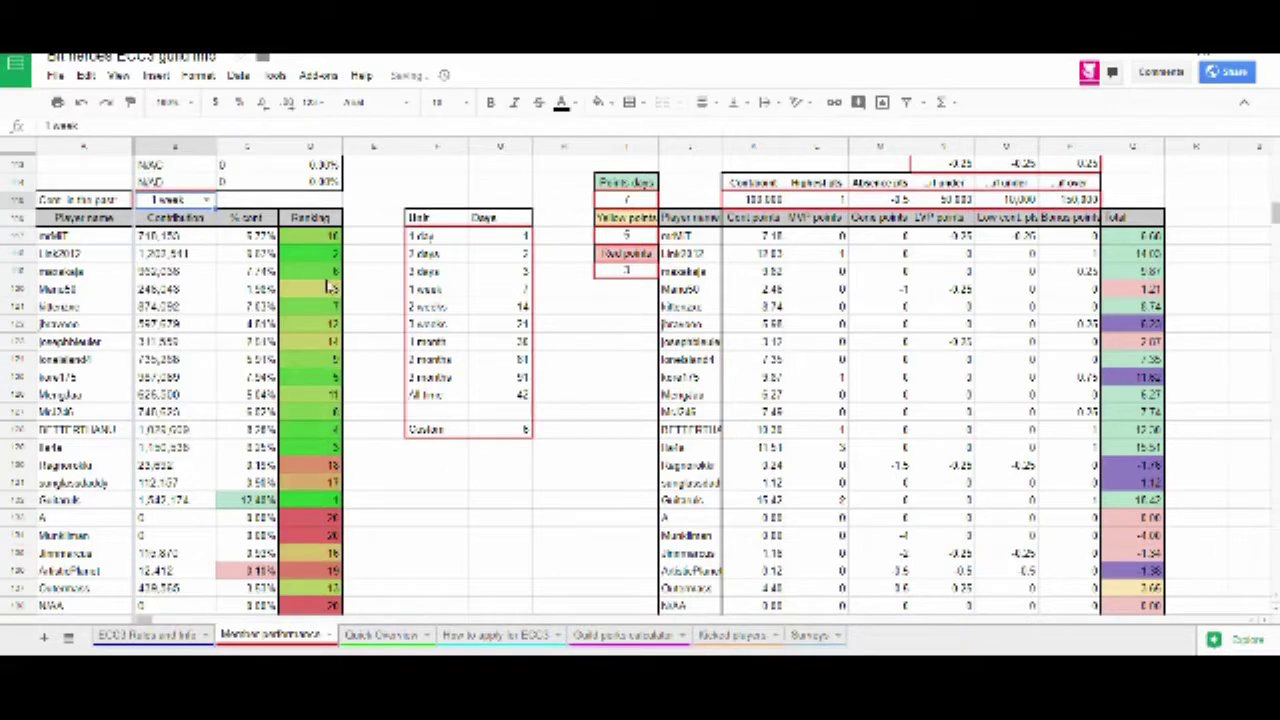
scroll(185, 483, "up", 1)
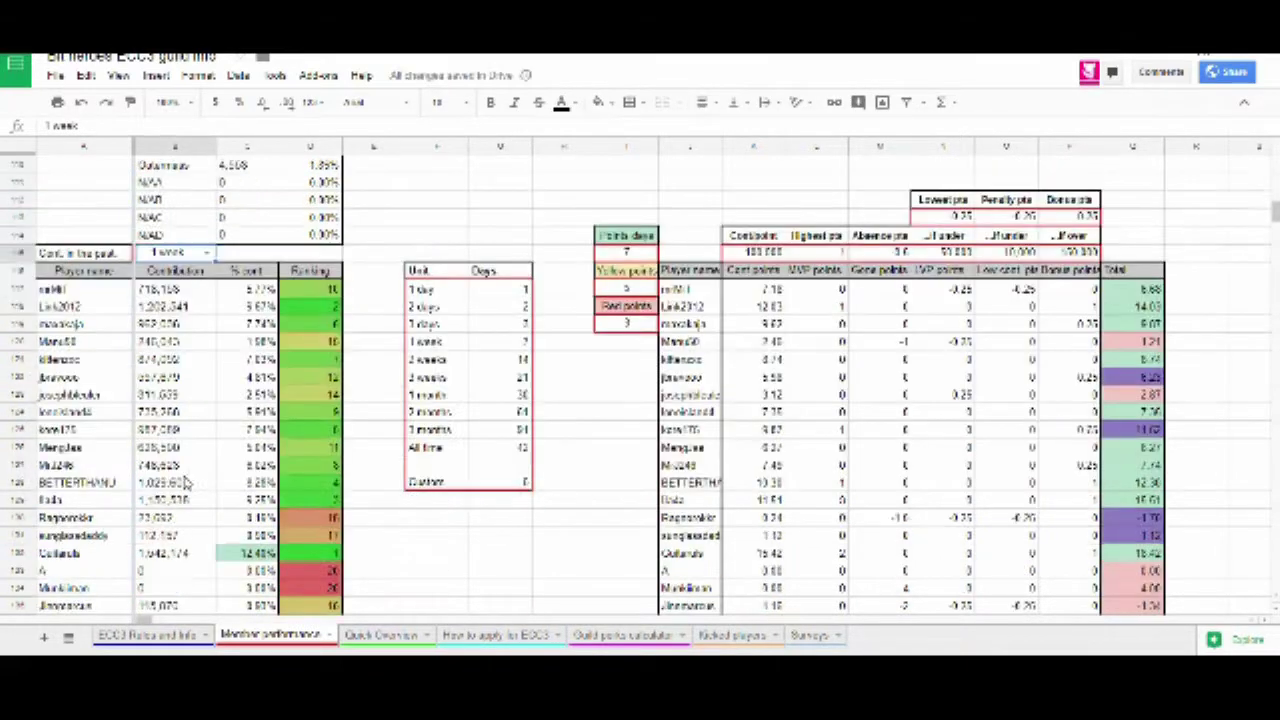
scroll(185, 483, "down", 1)
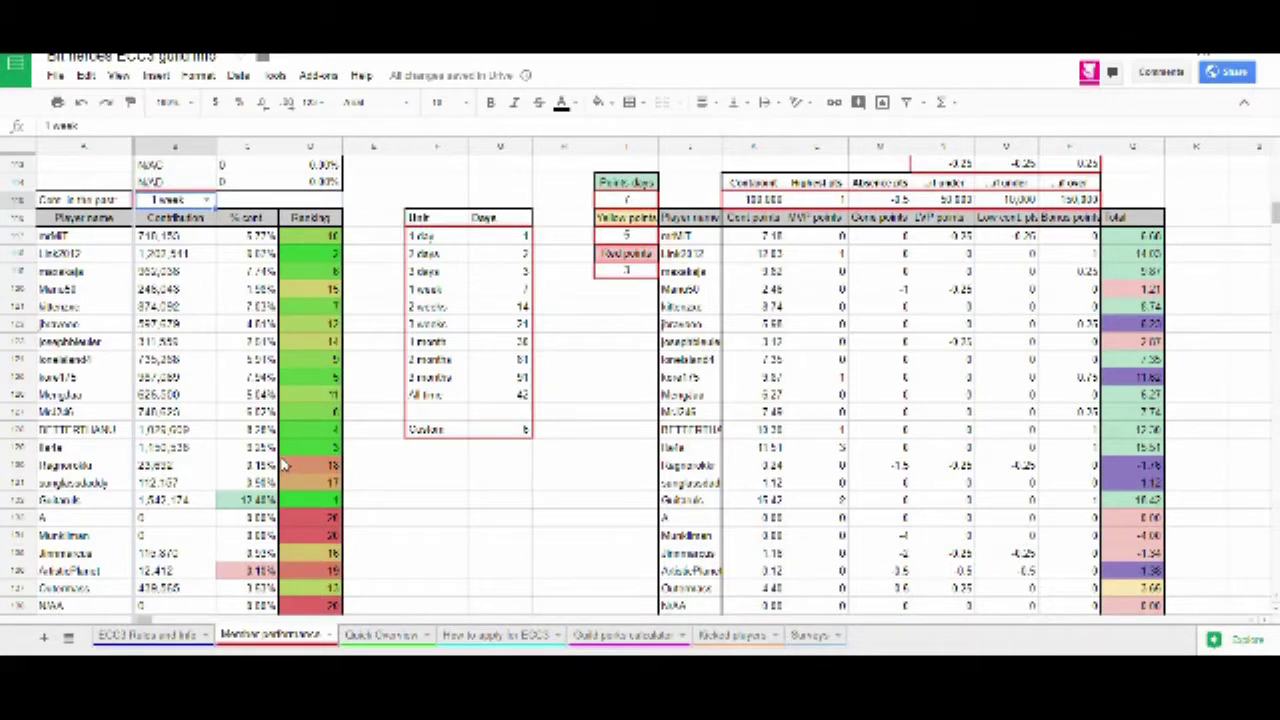
left_click(462, 485)
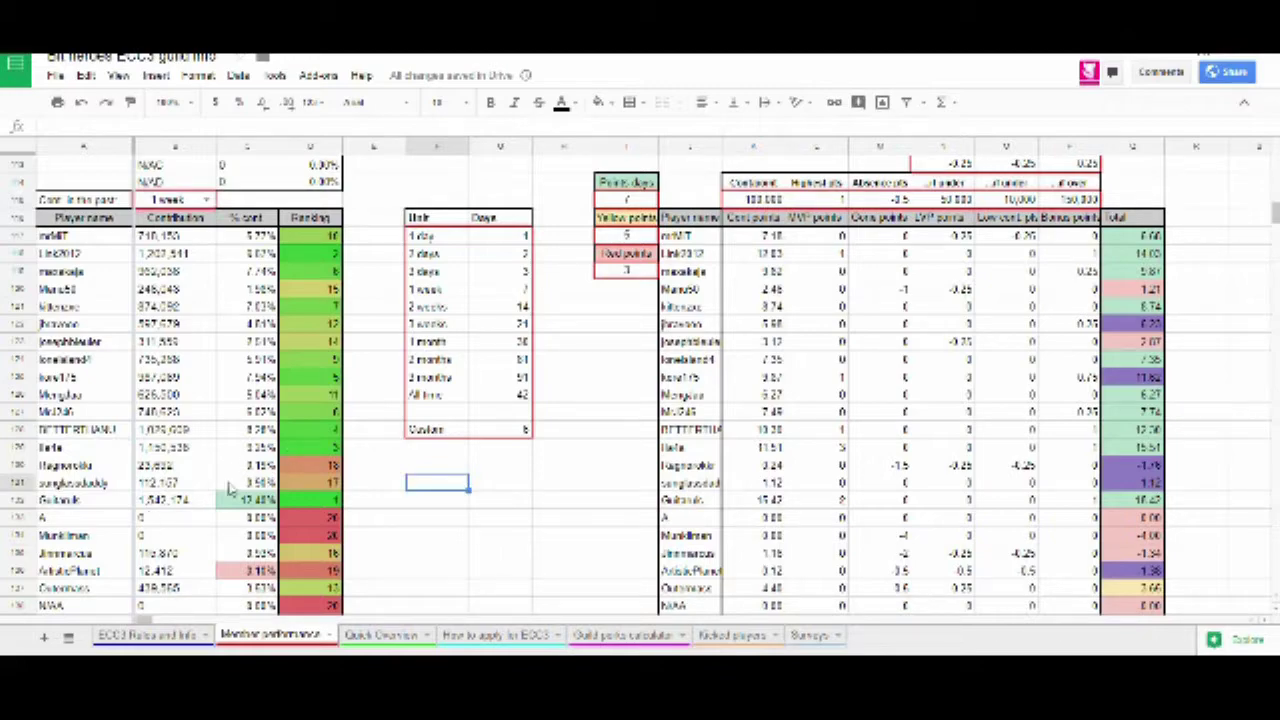
Step: Return to the contribution input table and select the row 12 player's contributions from day 42 back to the initial contribution
scroll(764, 370, "up", 2)
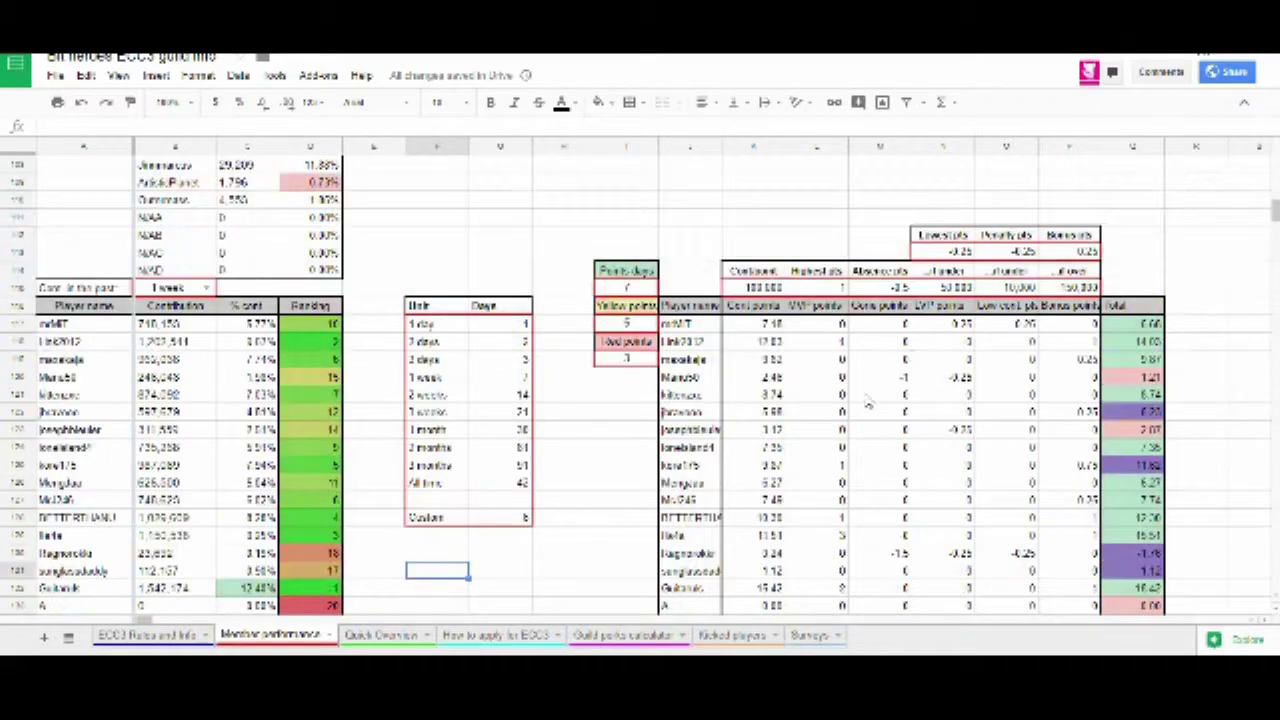
scroll(868, 402, "down", 3)
scroll(868, 402, "up", 3)
scroll(731, 446, "down", 10)
scroll(730, 447, "up", 4)
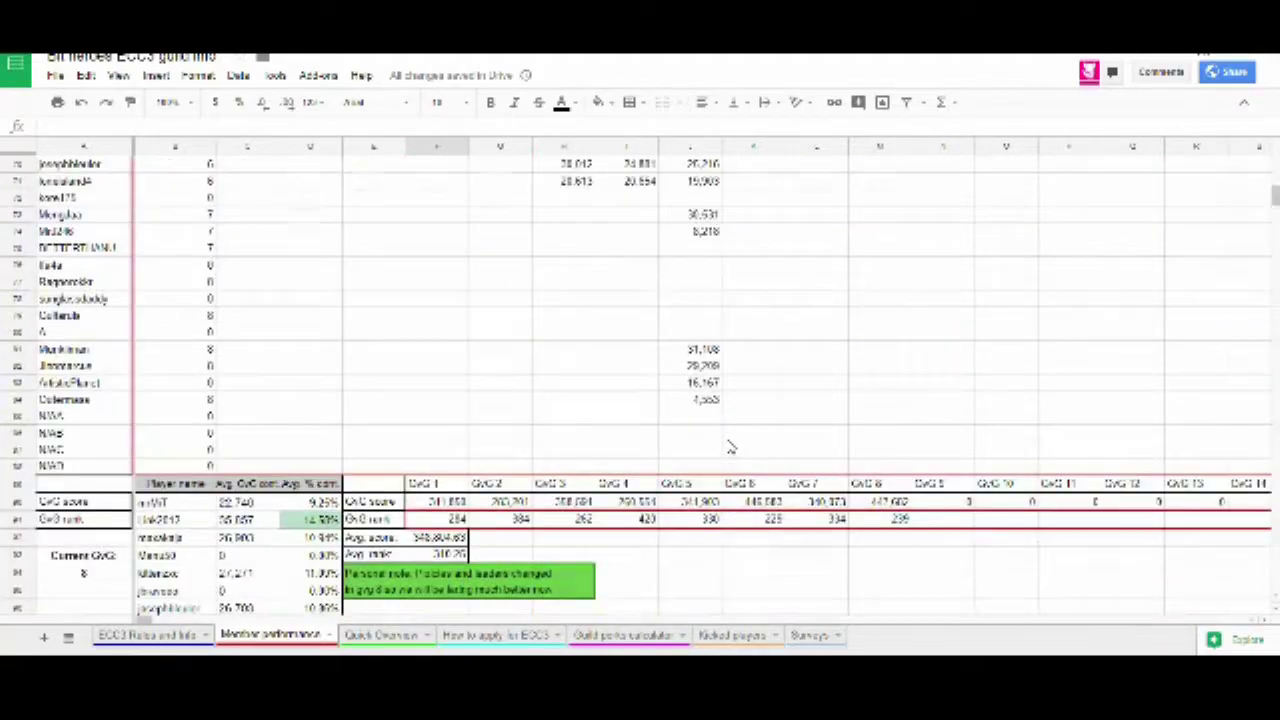
scroll(730, 447, "up", 10)
scroll(733, 445, "down", 5)
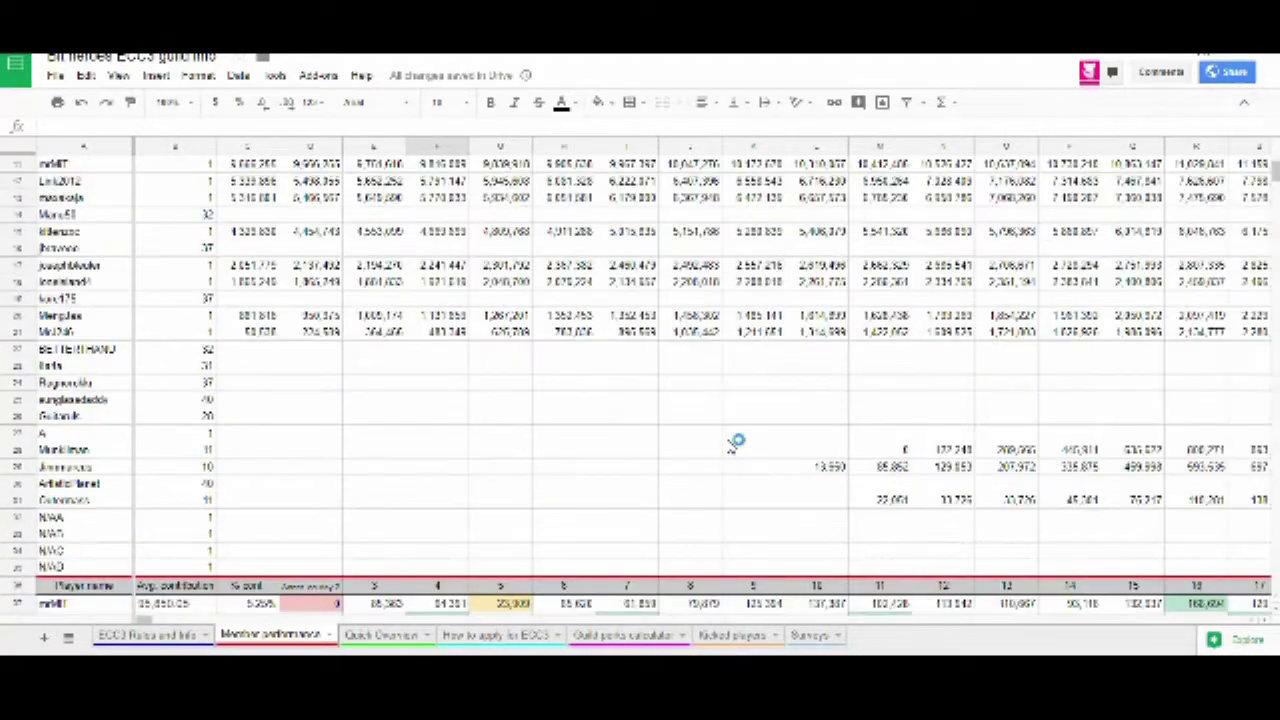
scroll(735, 443, "up", 2)
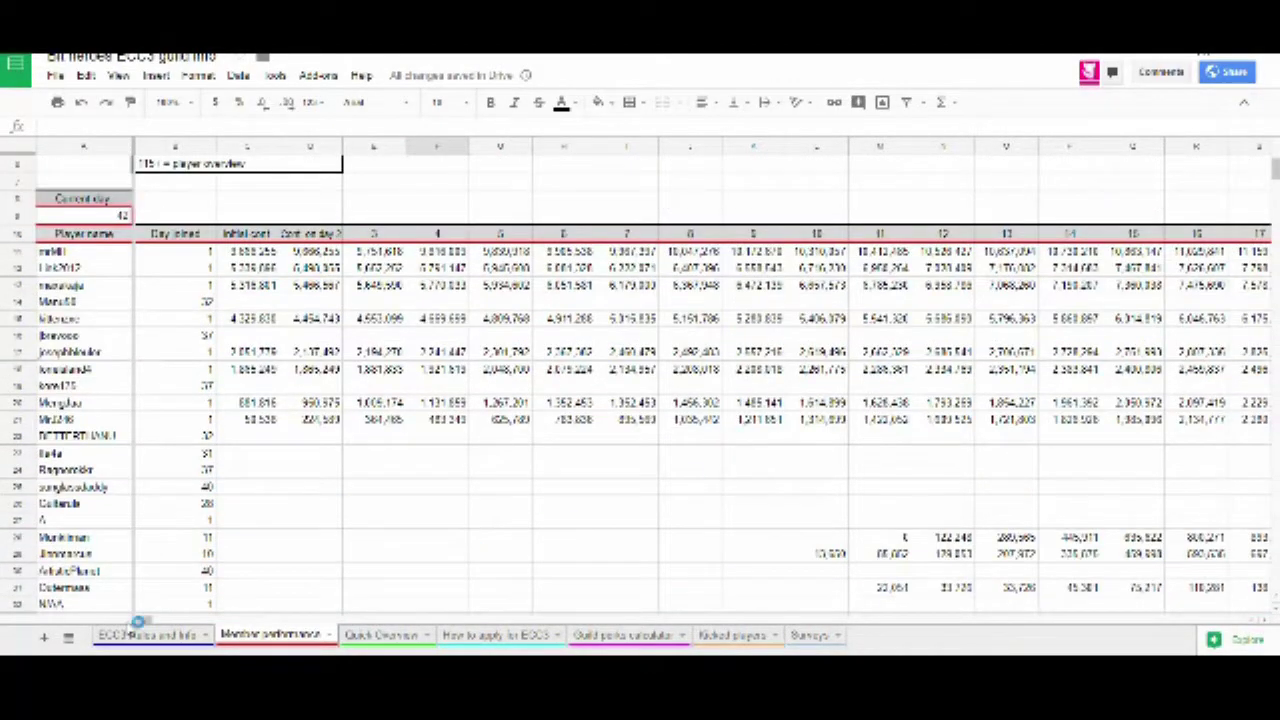
left_click_drag(148, 620, 182, 616)
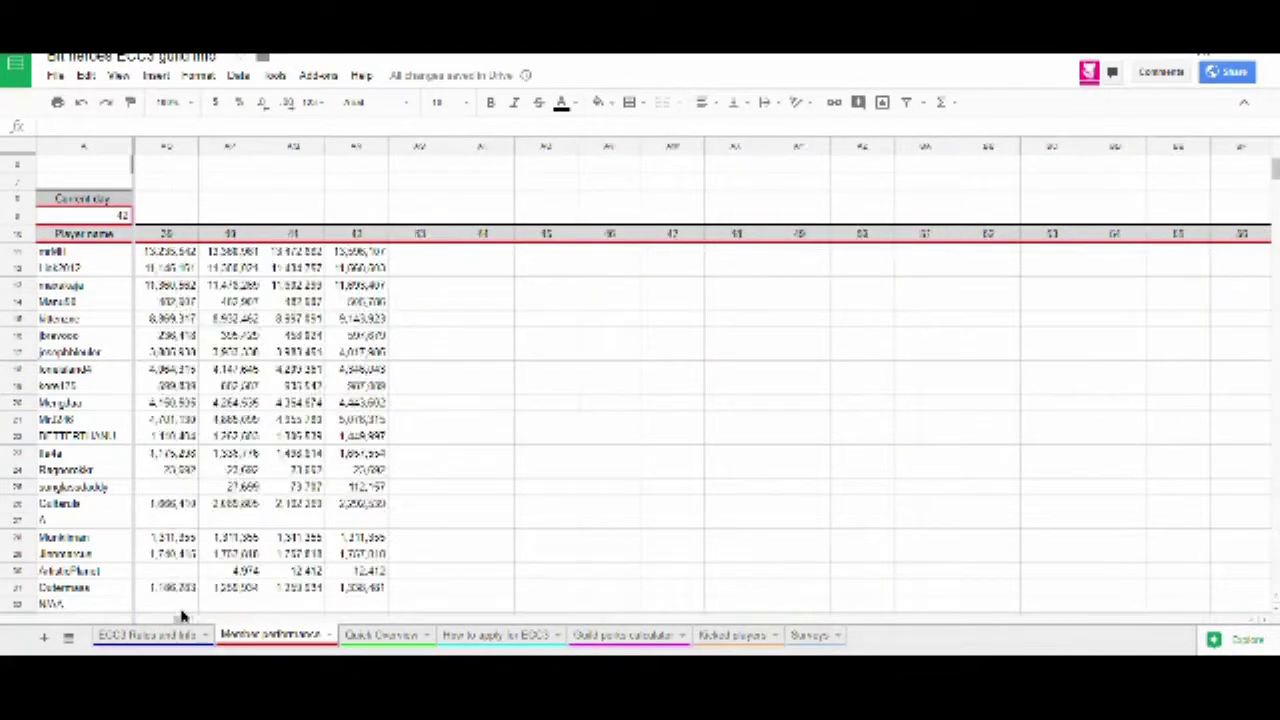
left_click(117, 273)
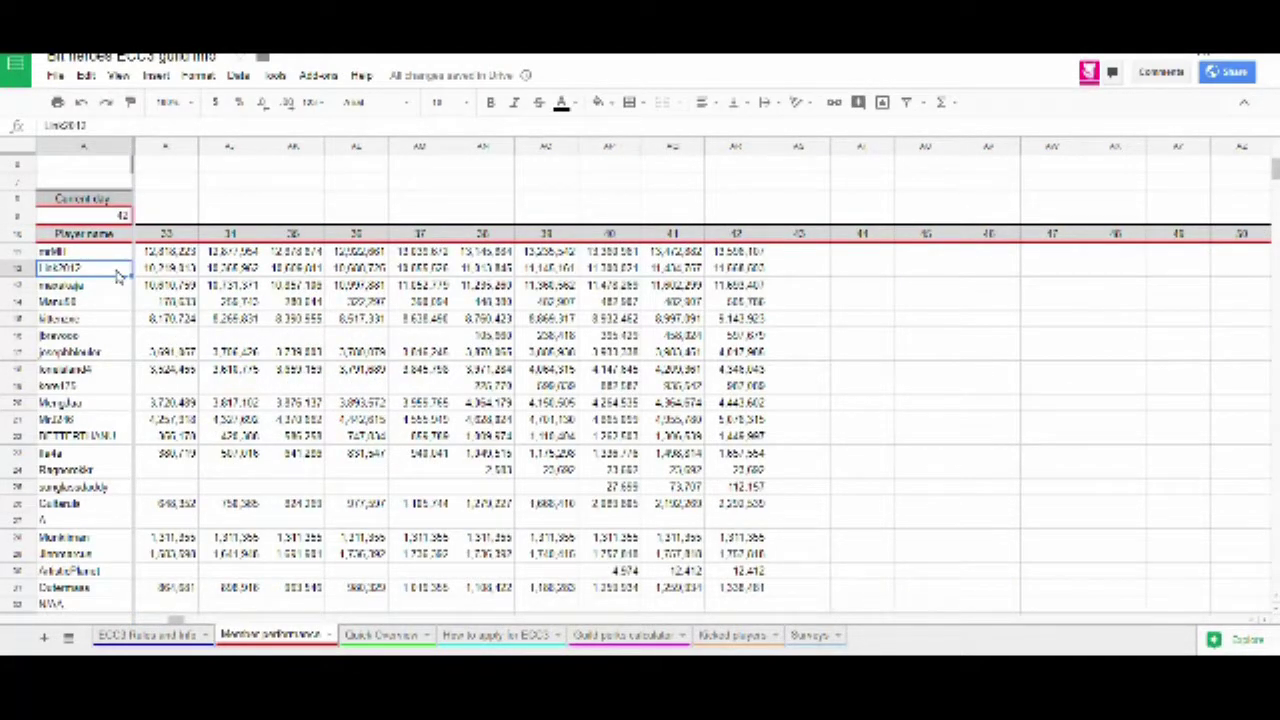
left_click_drag(745, 268, 8, 280)
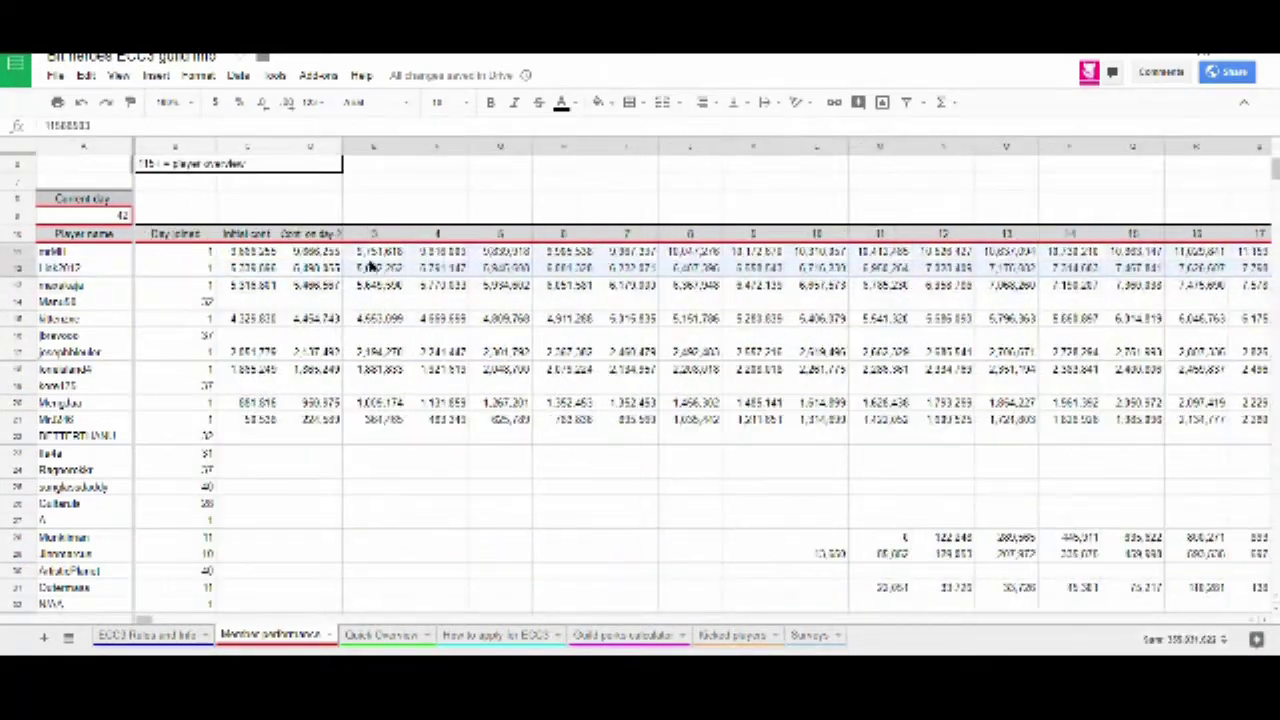
left_click_drag(249, 273, 249, 272)
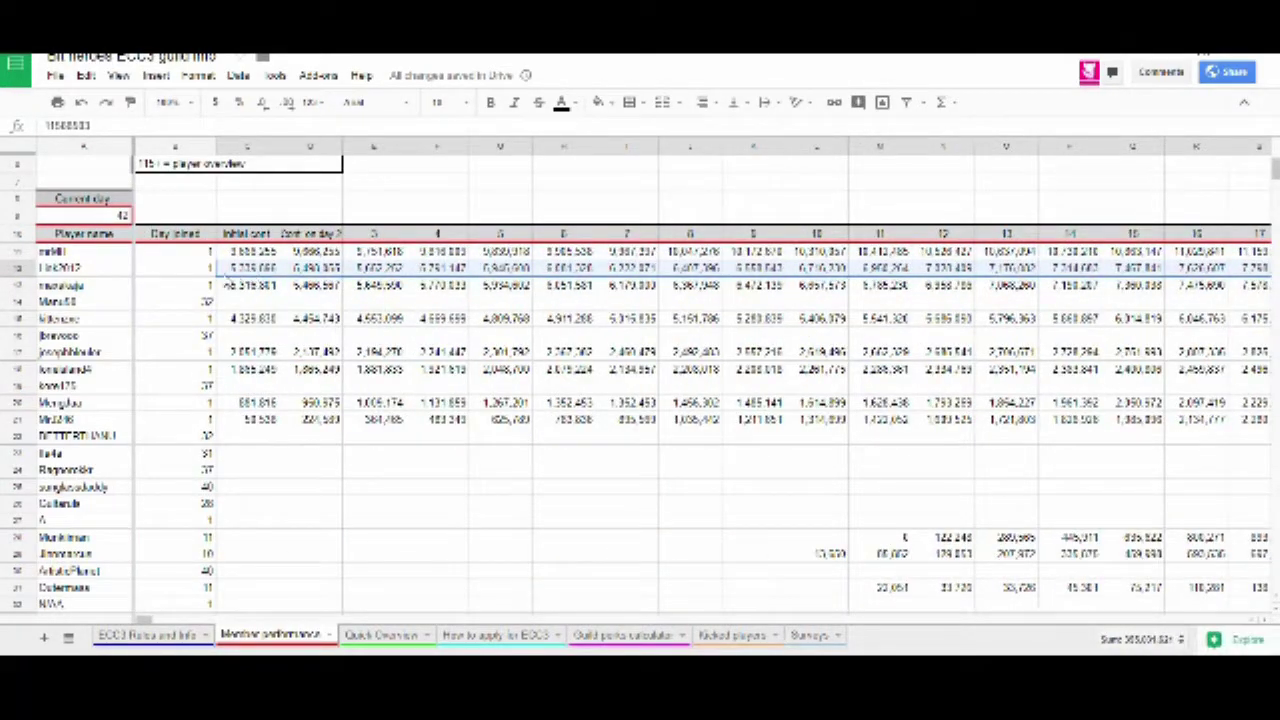
Step: Set the Day joined of the player in row 12 to 2
left_click(209, 272)
type("2")
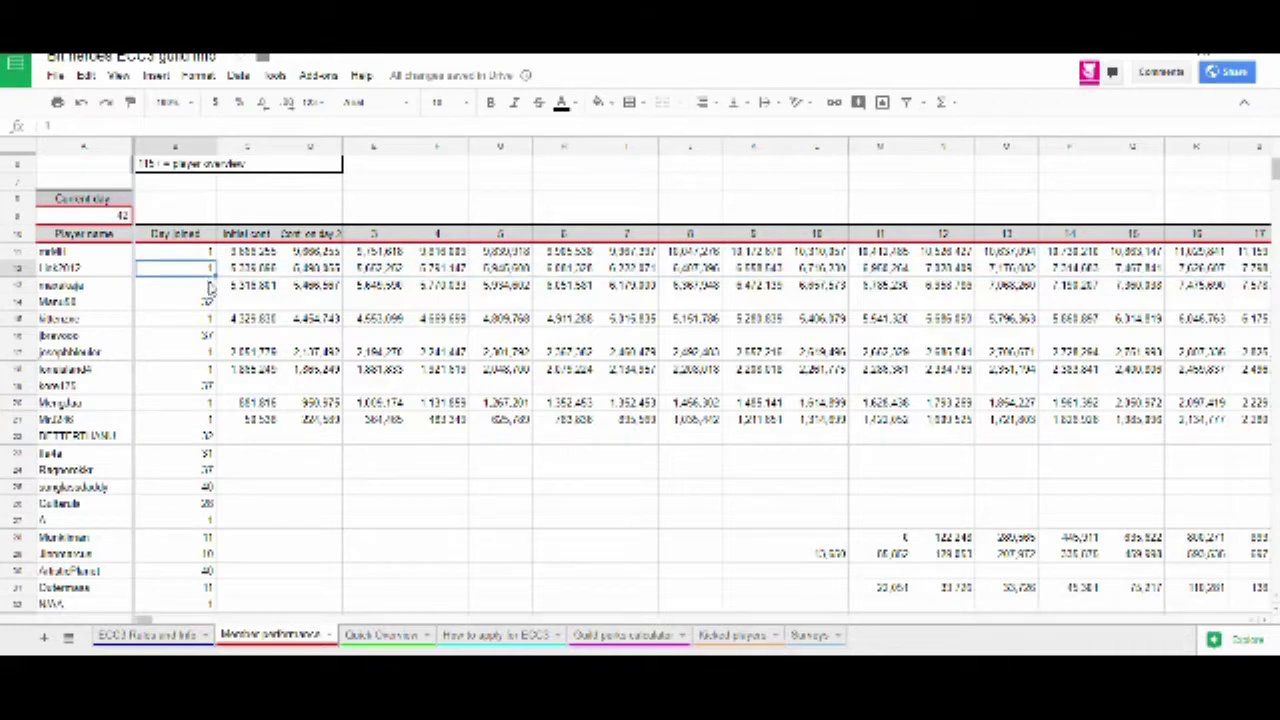
left_click(298, 305)
Step: Clear the initial contribution of the player in row 12
left_click(264, 271)
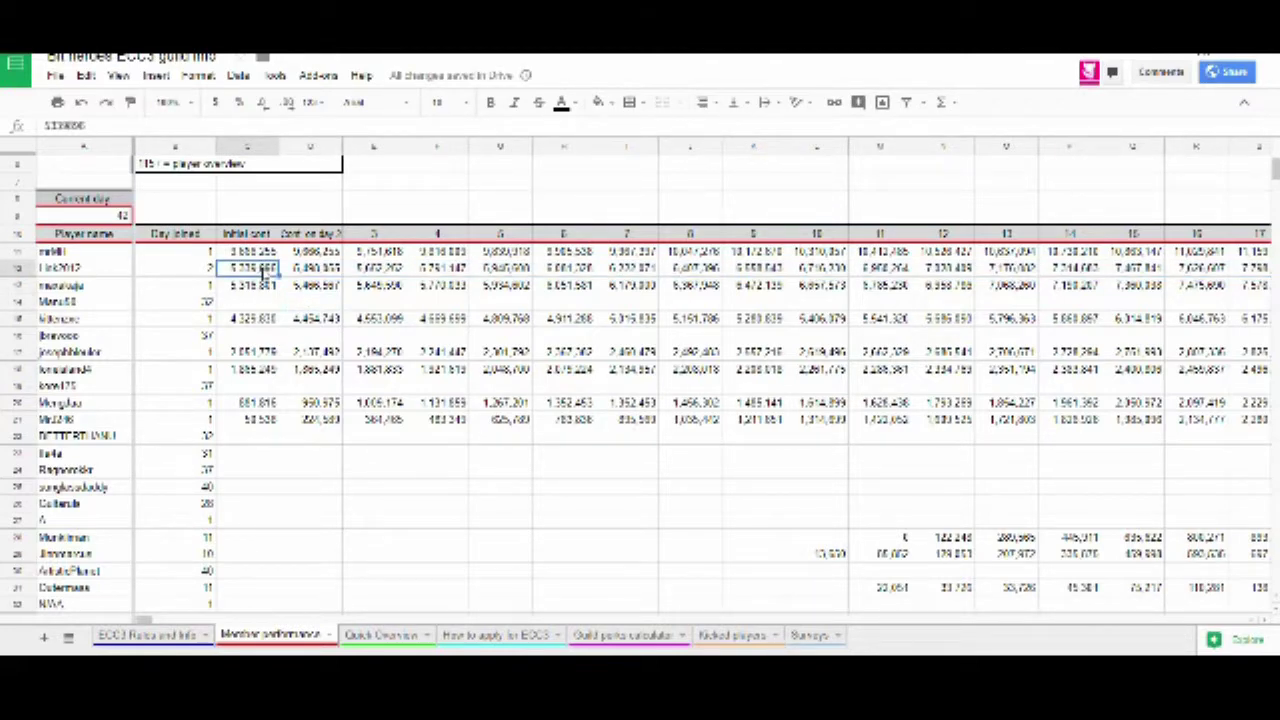
key("Delete")
left_click(255, 300)
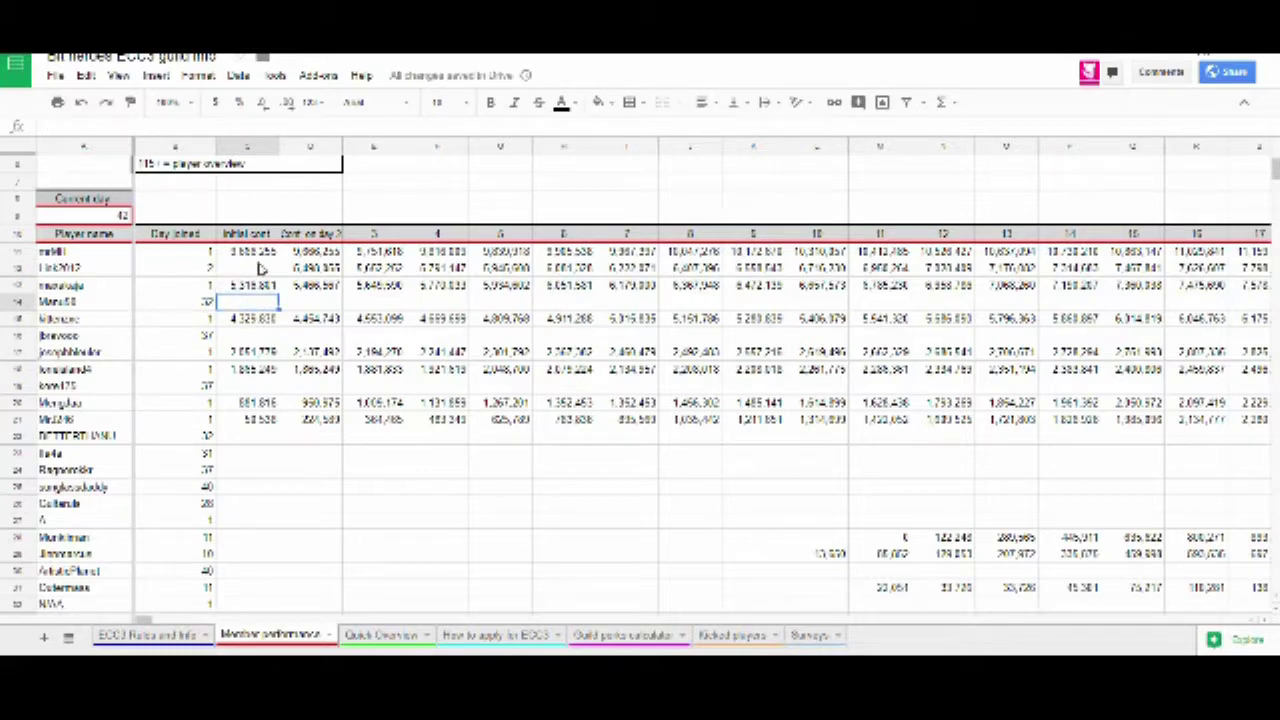
left_click(258, 270)
Step: Clear the same player's GvG contributions for GvG 1 to 8 in row 65
scroll(102, 280, "down", 10)
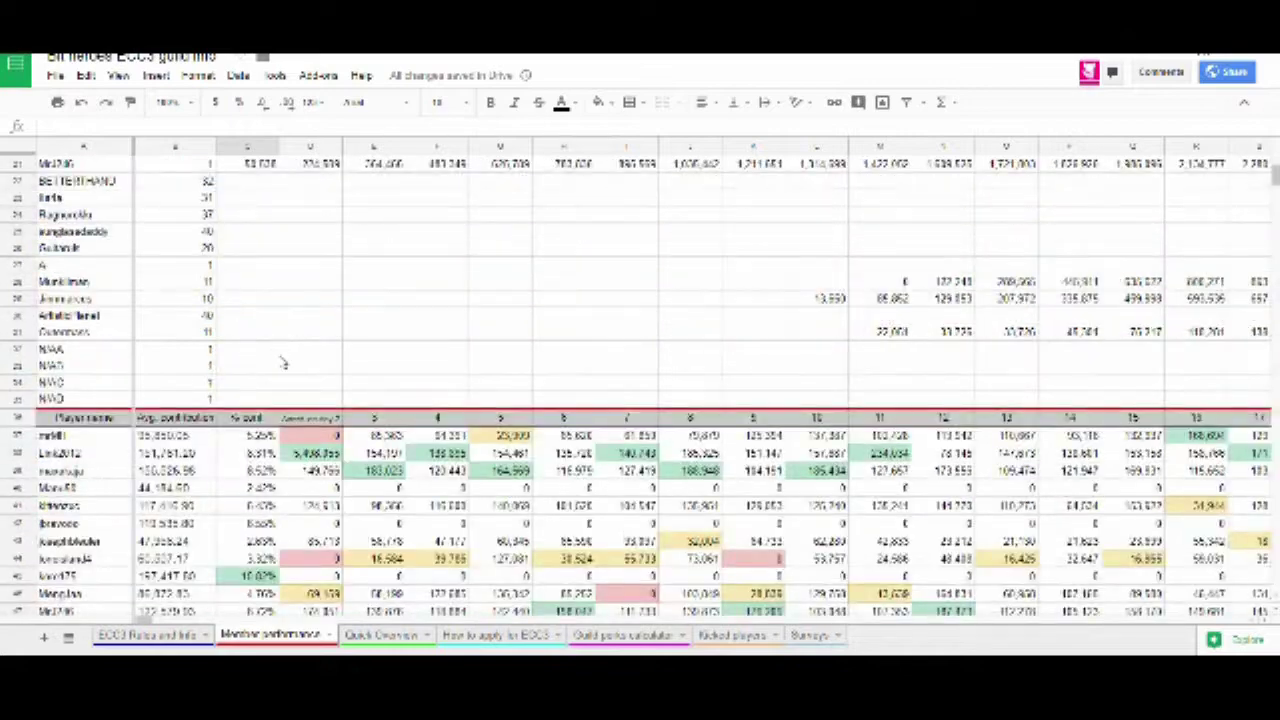
scroll(294, 345, "down", 6)
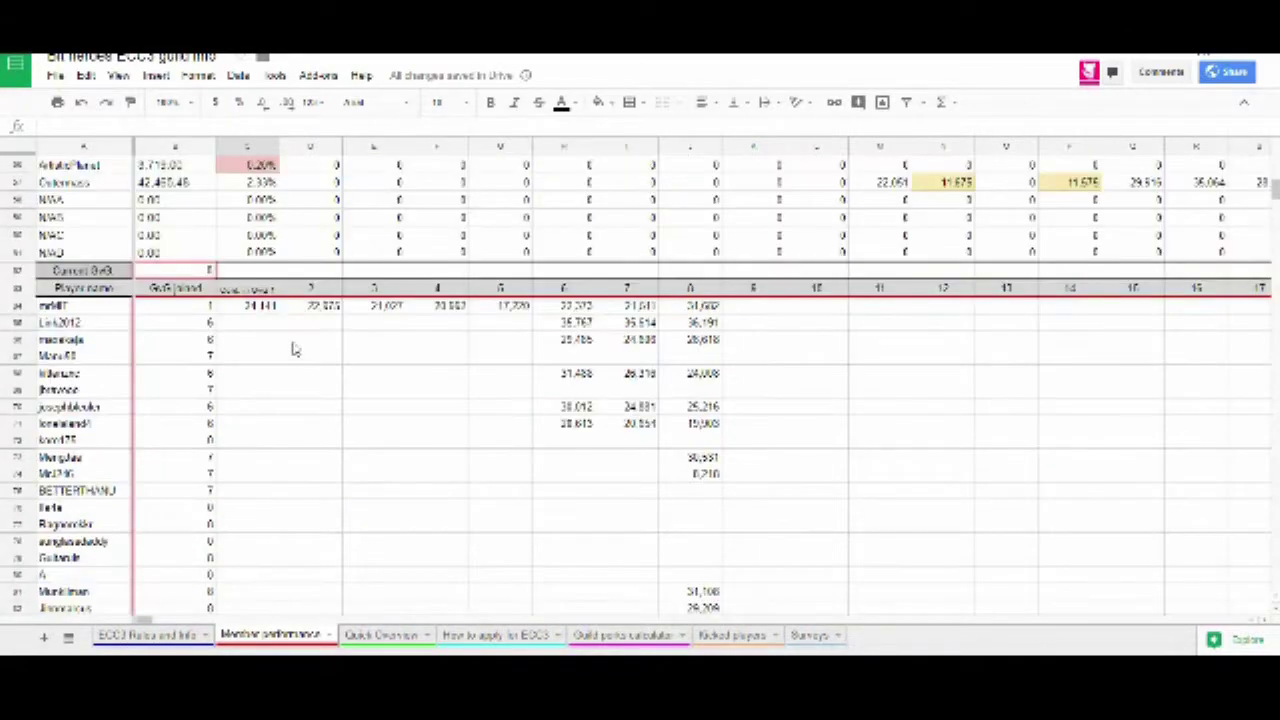
left_click_drag(258, 322, 697, 330)
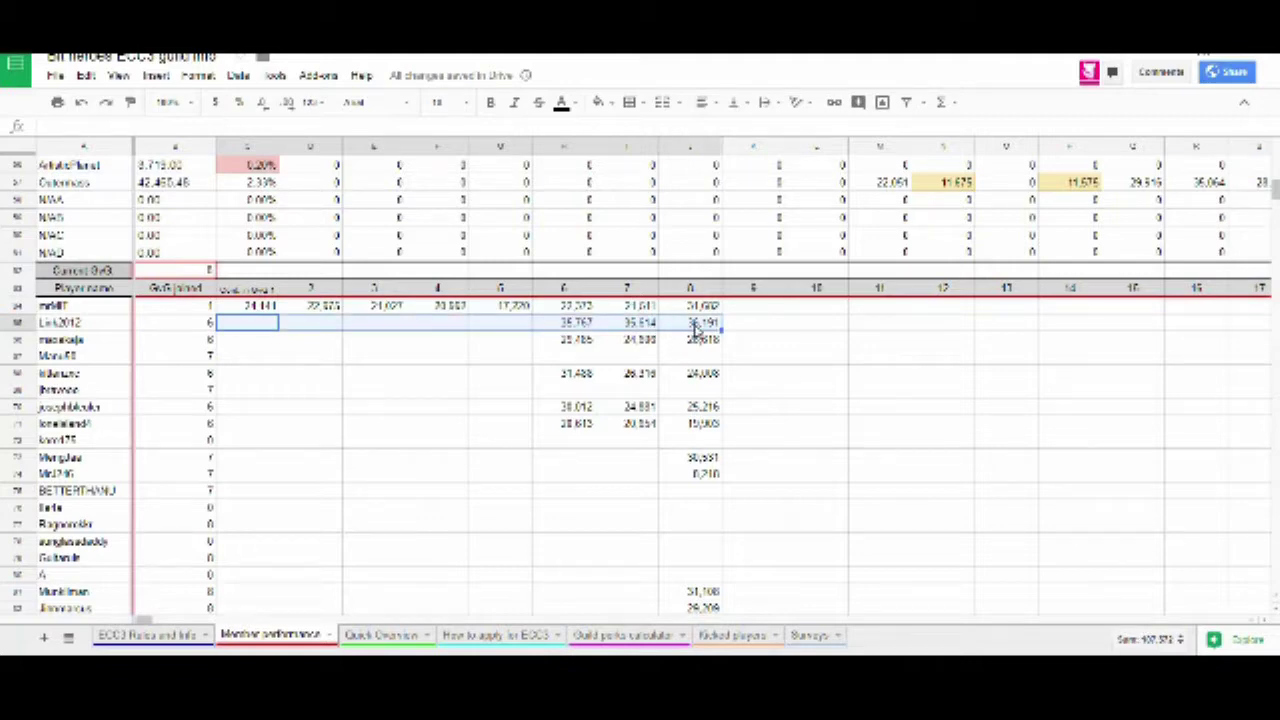
key("Delete")
Step: Set the GvG joined value of the player in row 65 to 0
left_click(200, 326)
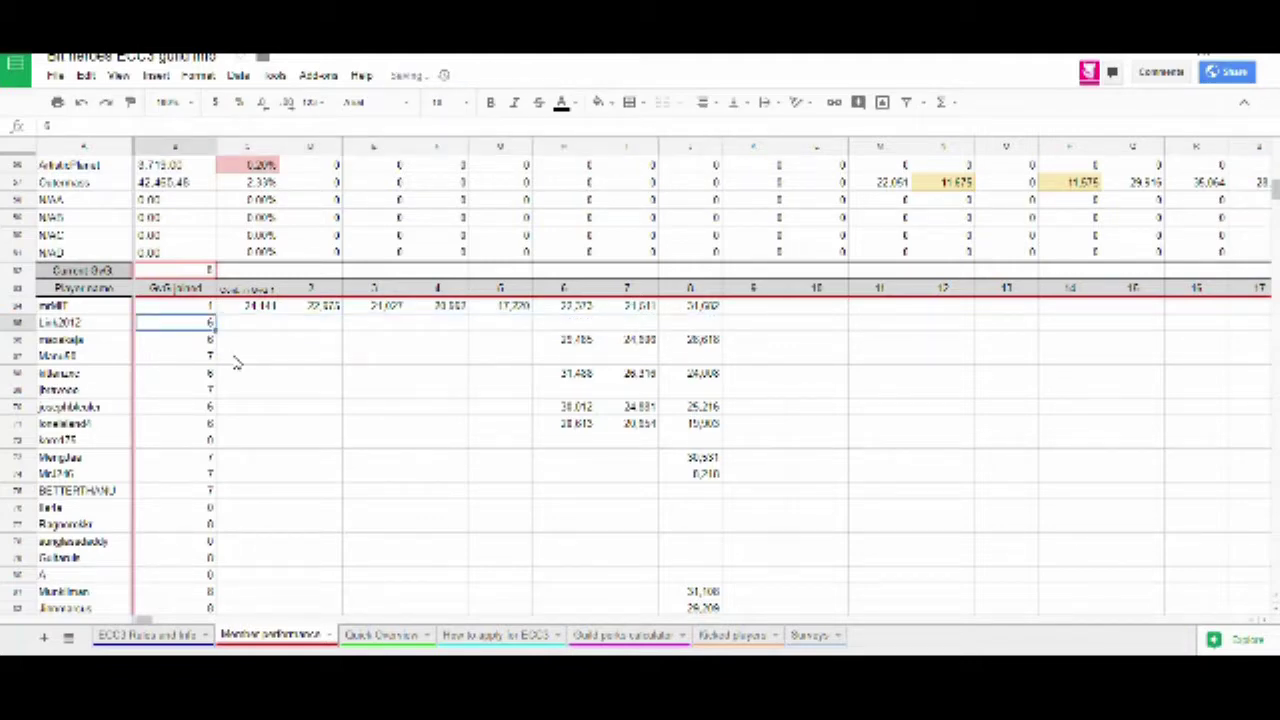
scroll(236, 363, "down", 1)
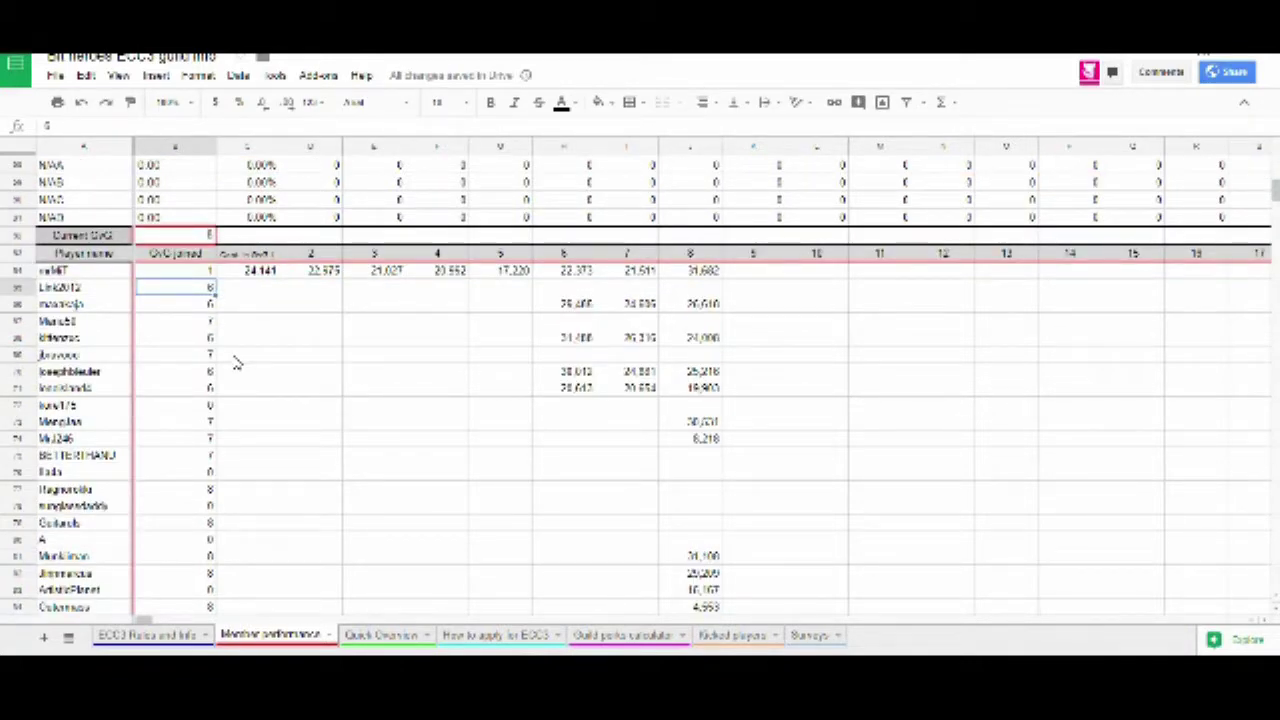
type("0")
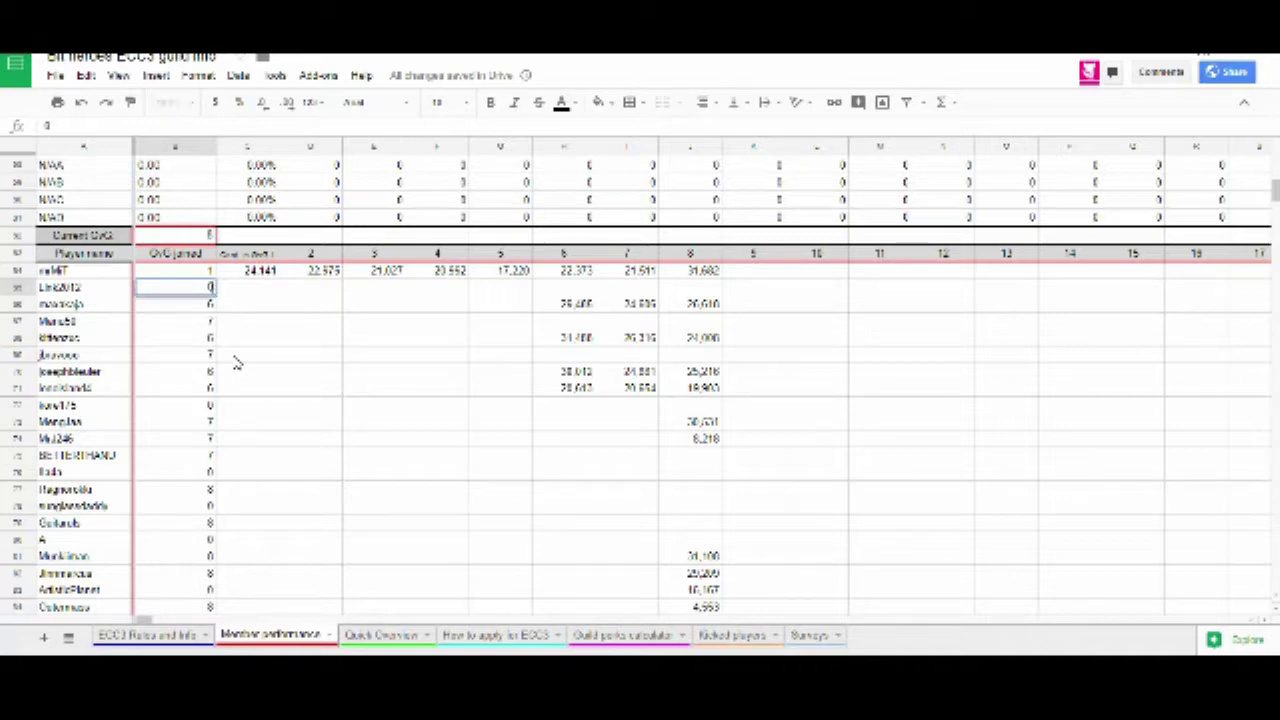
key("Return")
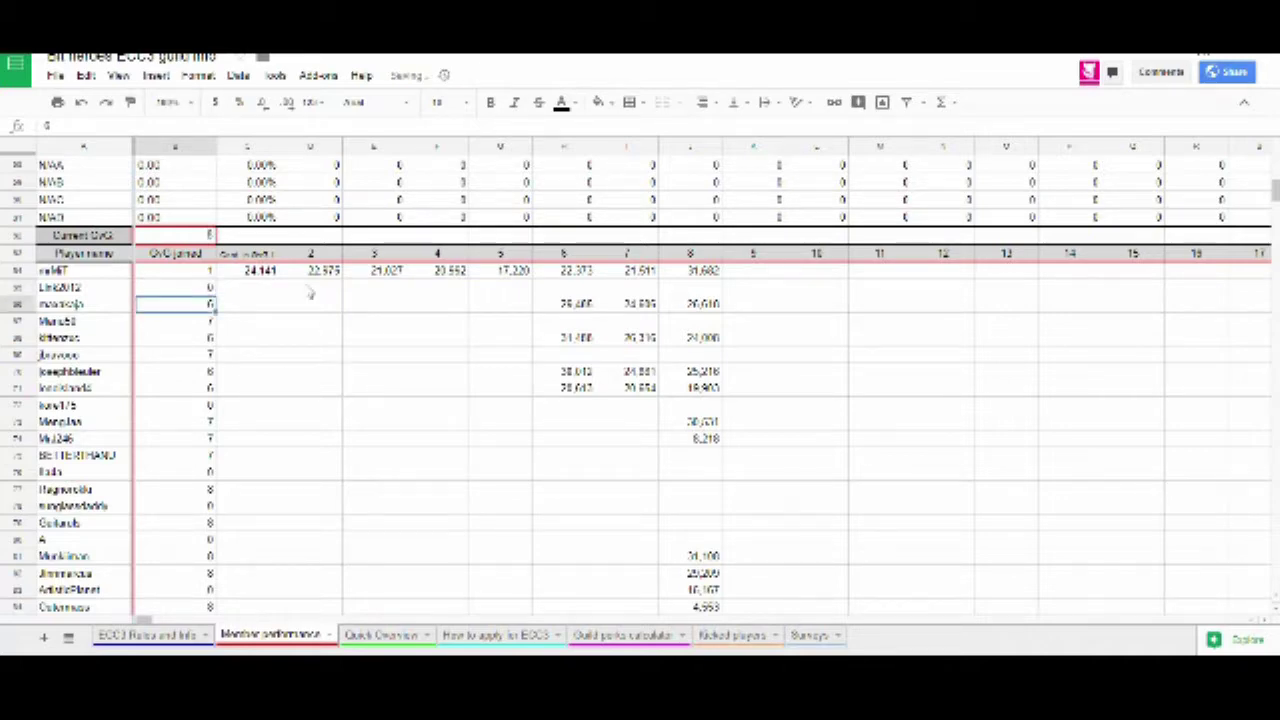
Step: Clear the row 12 player's daily contributions from the initial contribution column through day 45
scroll(669, 400, "down", 10)
scroll(655, 445, "up", 10)
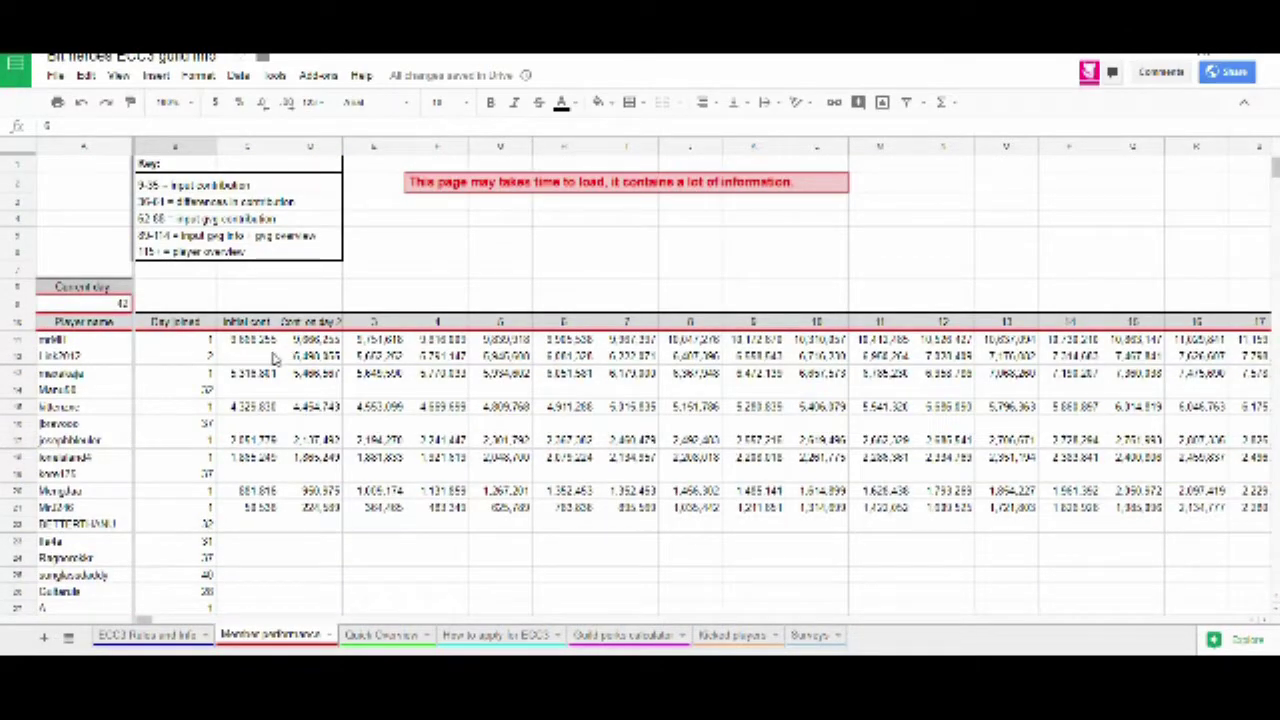
left_click_drag(276, 359, 886, 368)
key("Delete")
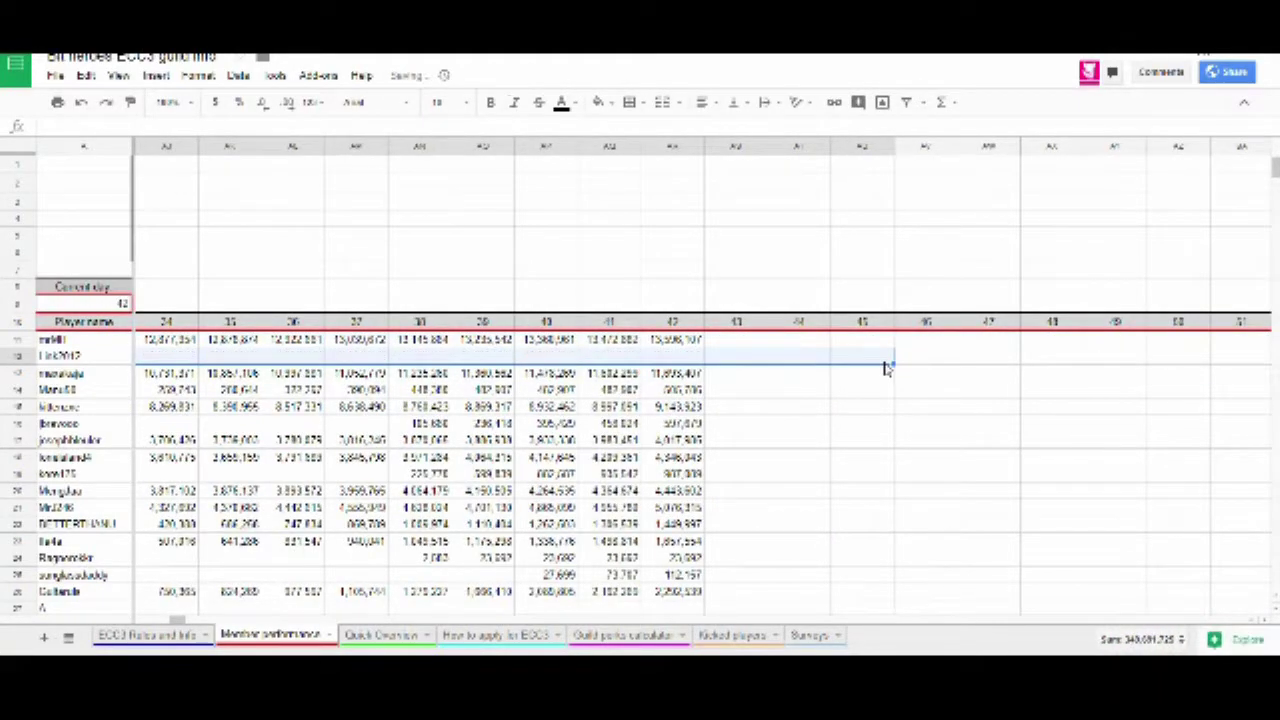
Step: Set the day joined value of the player in row 12 to 1
left_click_drag(178, 622, 137, 622)
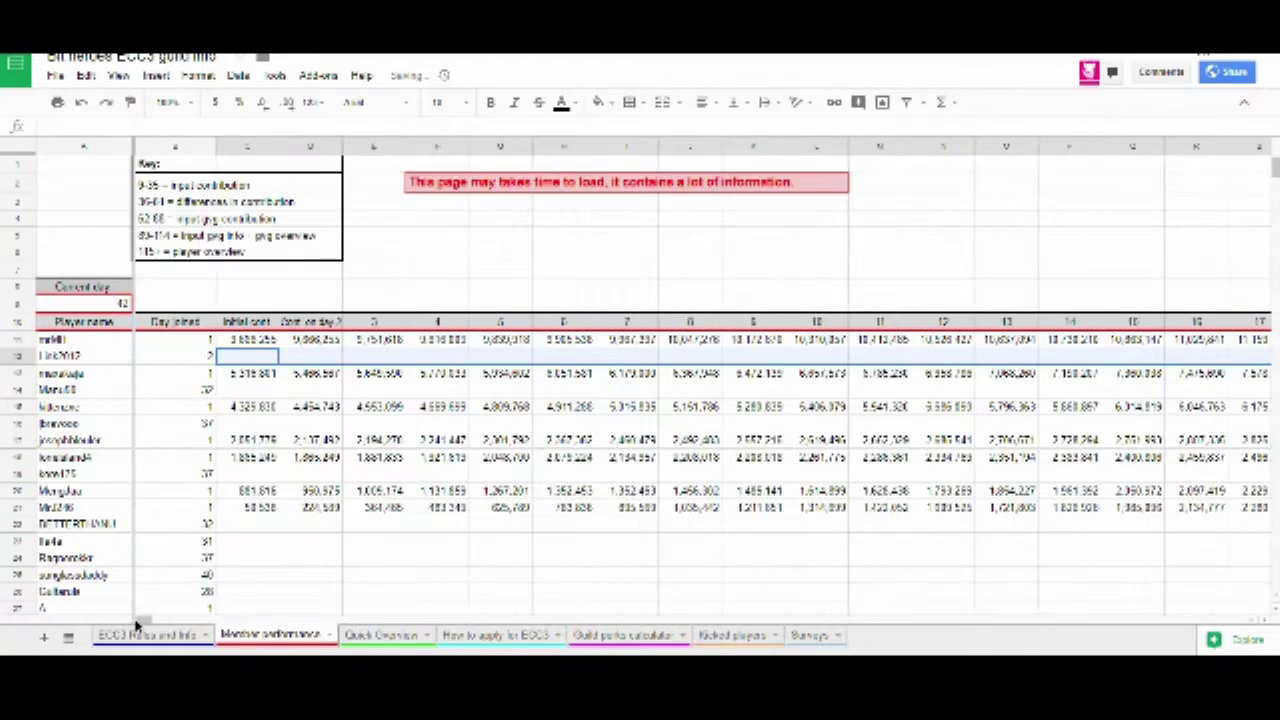
left_click(198, 352)
left_click(196, 357)
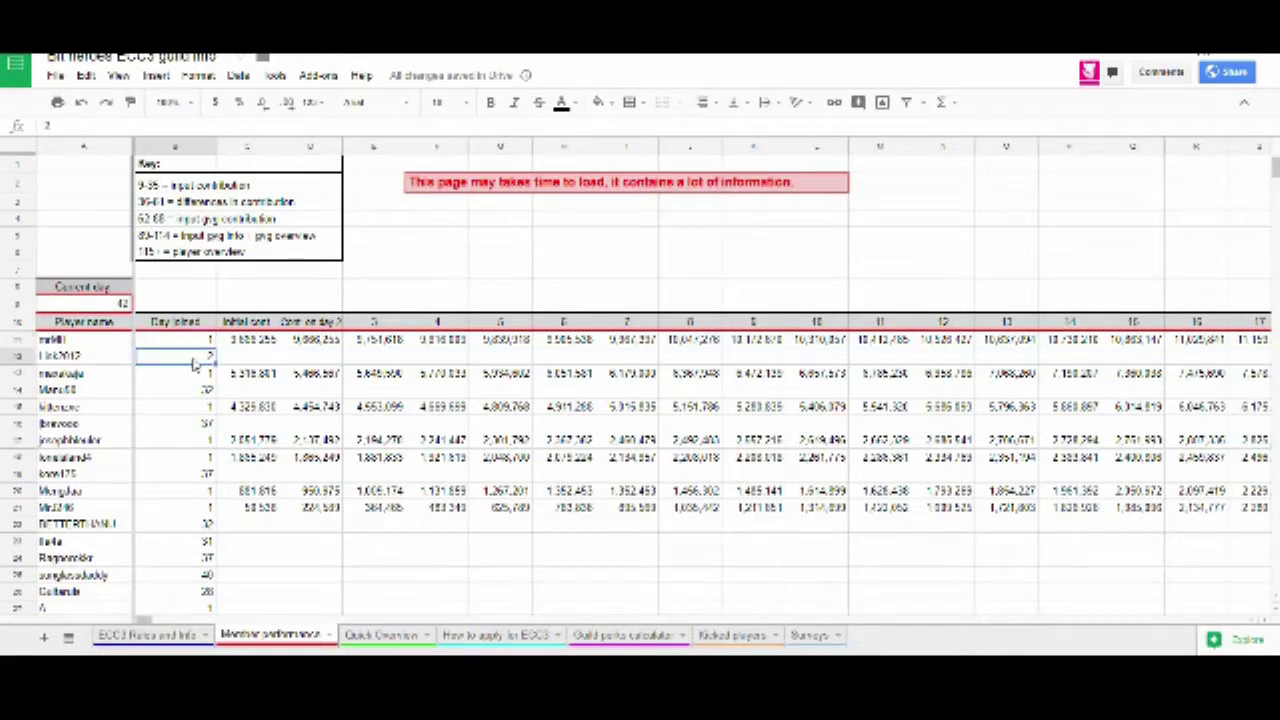
type("1")
key("Left")
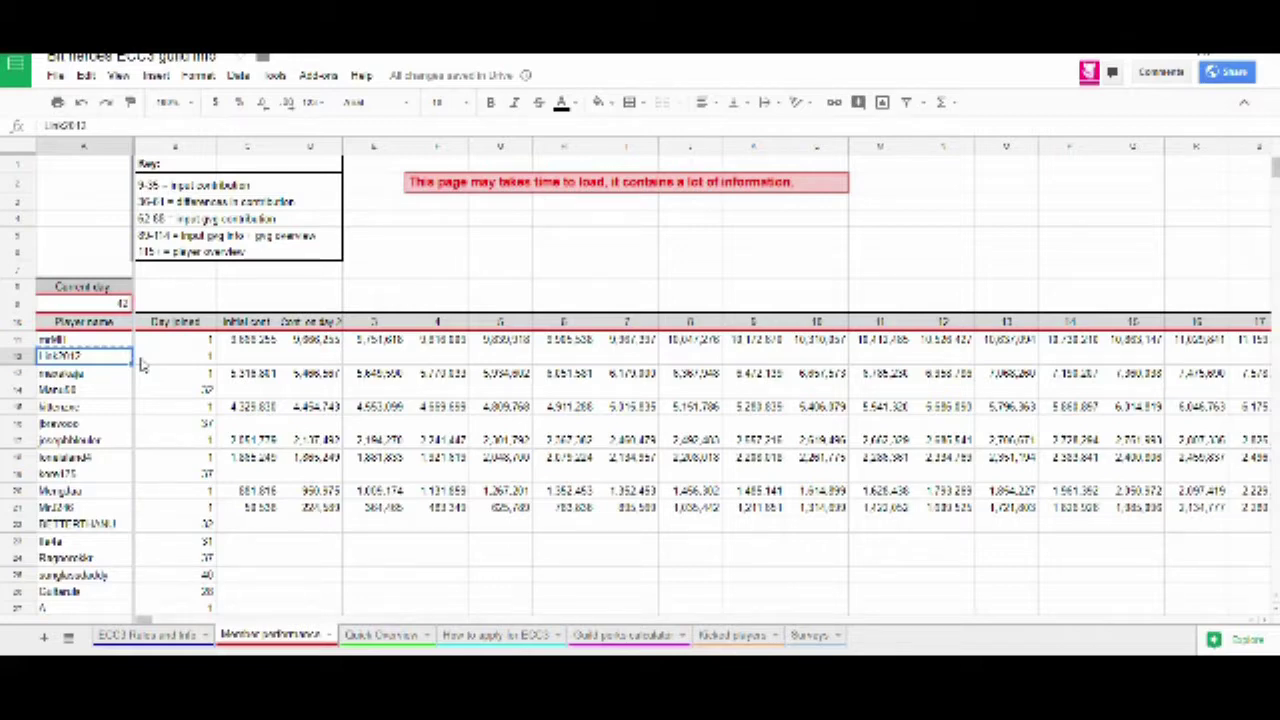
Step: Replace the player name in row 12 with the placeholder B
type("B")
key("BackSpace")
key("Return")
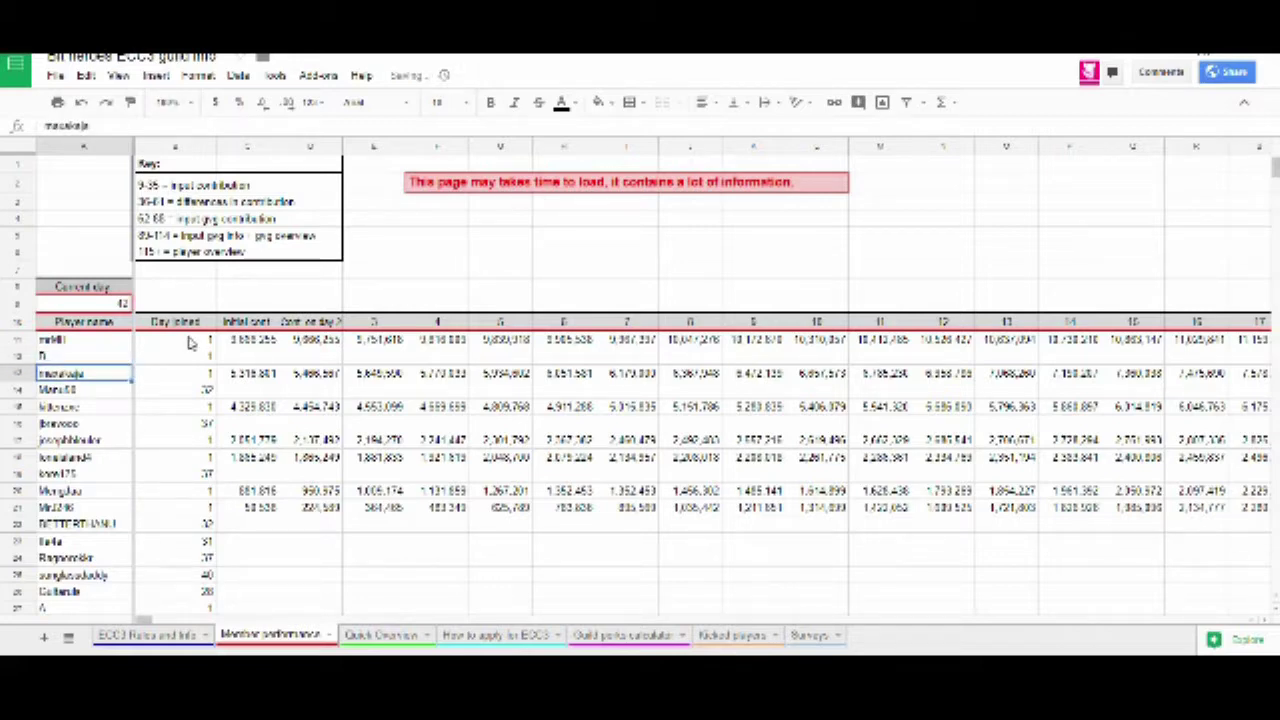
Step: Examine the player name list from the row 12 placeholder down to the N/A rows and the contribution differences table
scroll(107, 336, "down", 1)
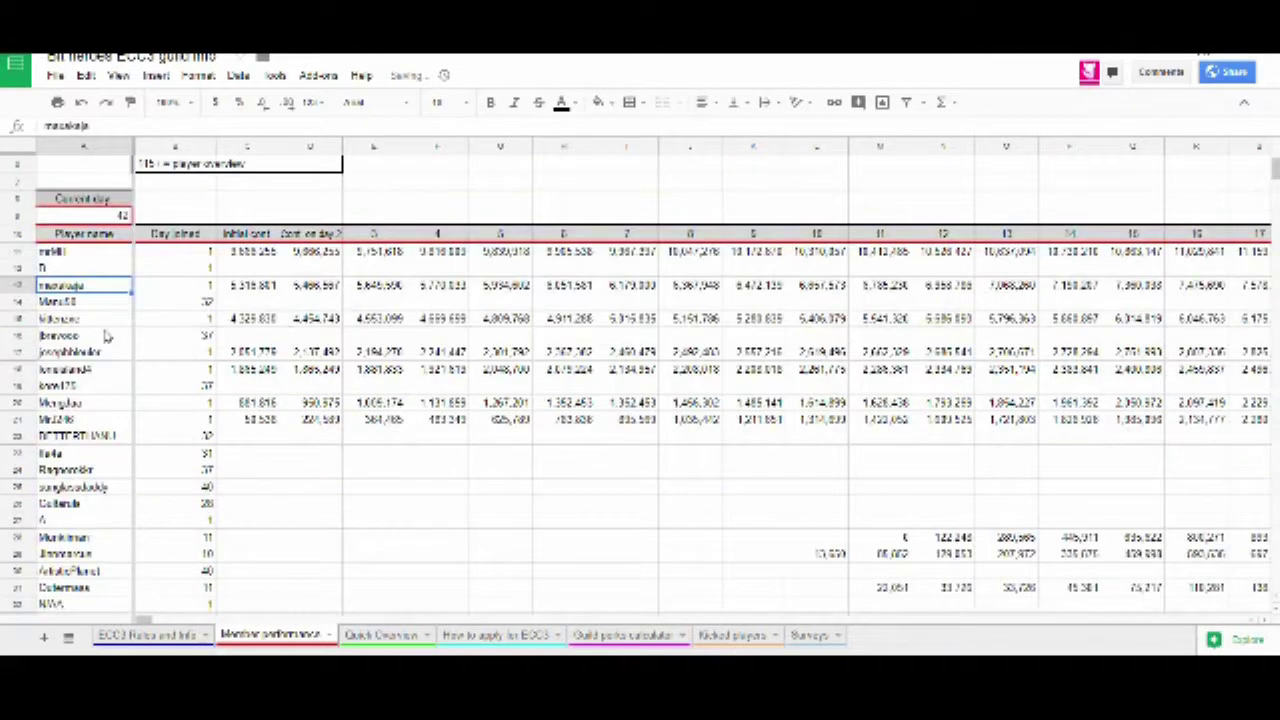
left_click(65, 268)
scroll(60, 420, "down", 1)
scroll(57, 453, "up", 2)
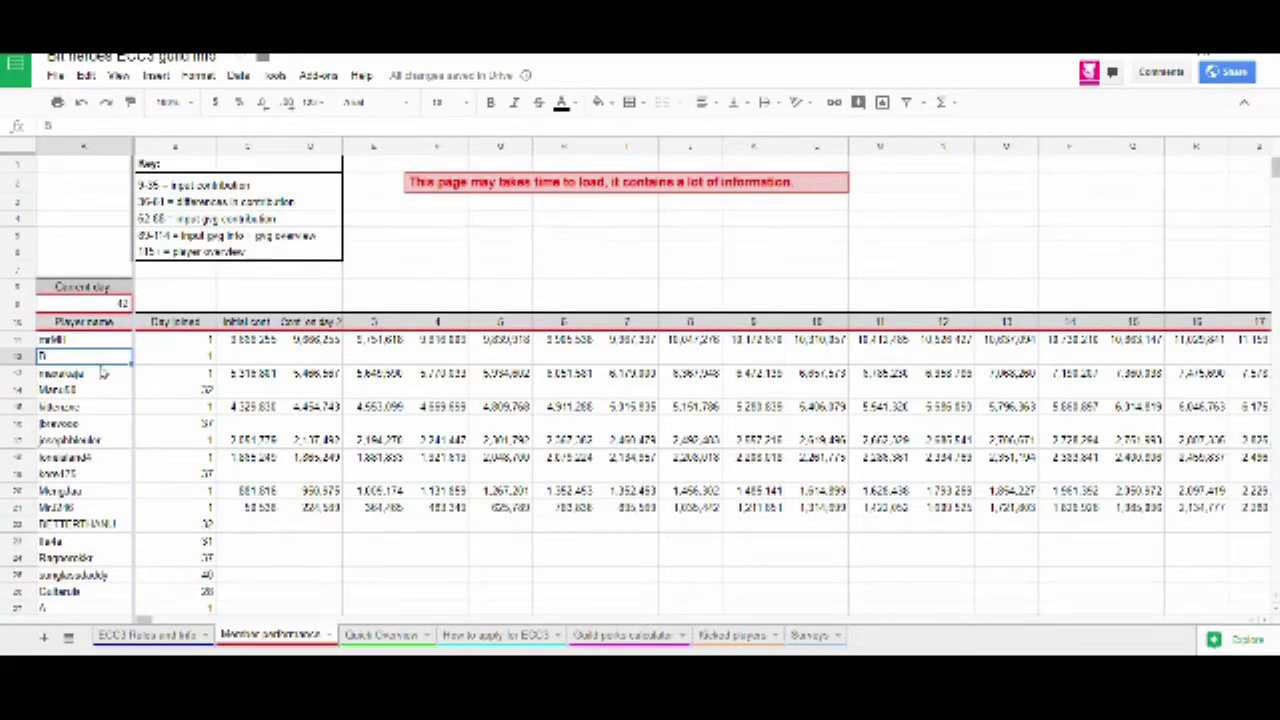
scroll(100, 380, "down", 5)
scroll(130, 350, "up", 5)
scroll(112, 350, "down", 5)
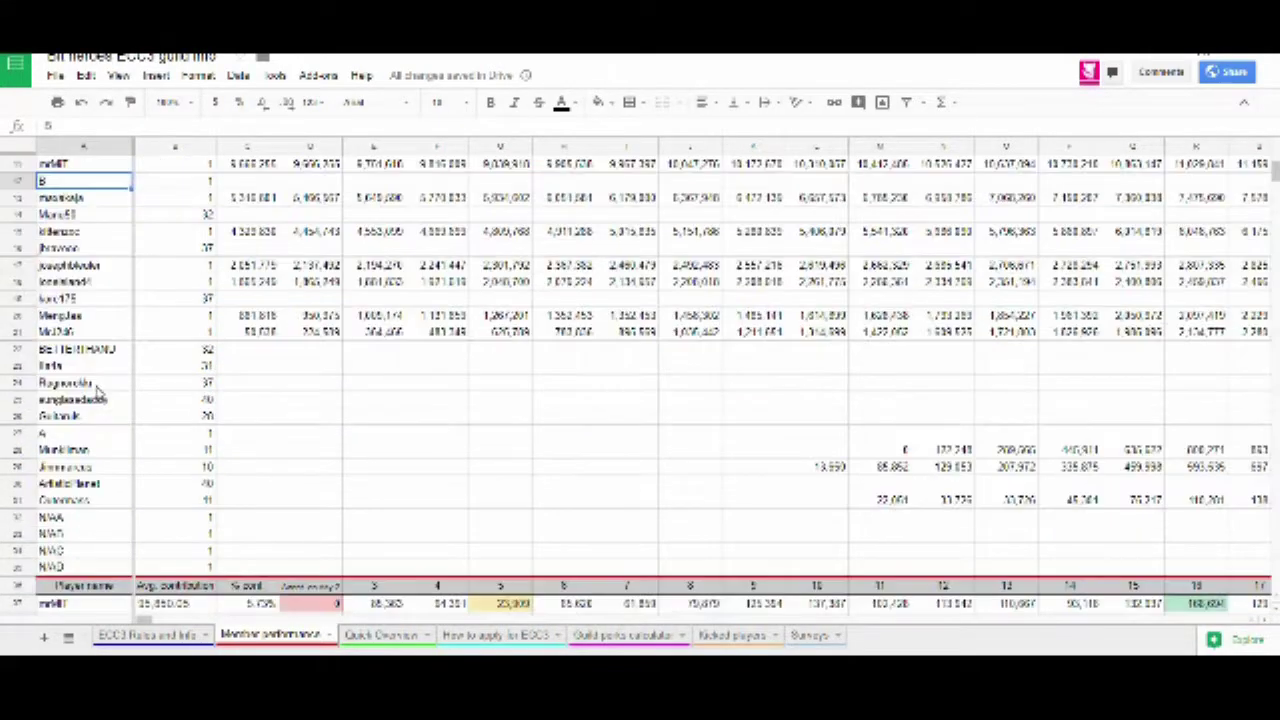
scroll(110, 400, "up", 5)
scroll(83, 410, "down", 2)
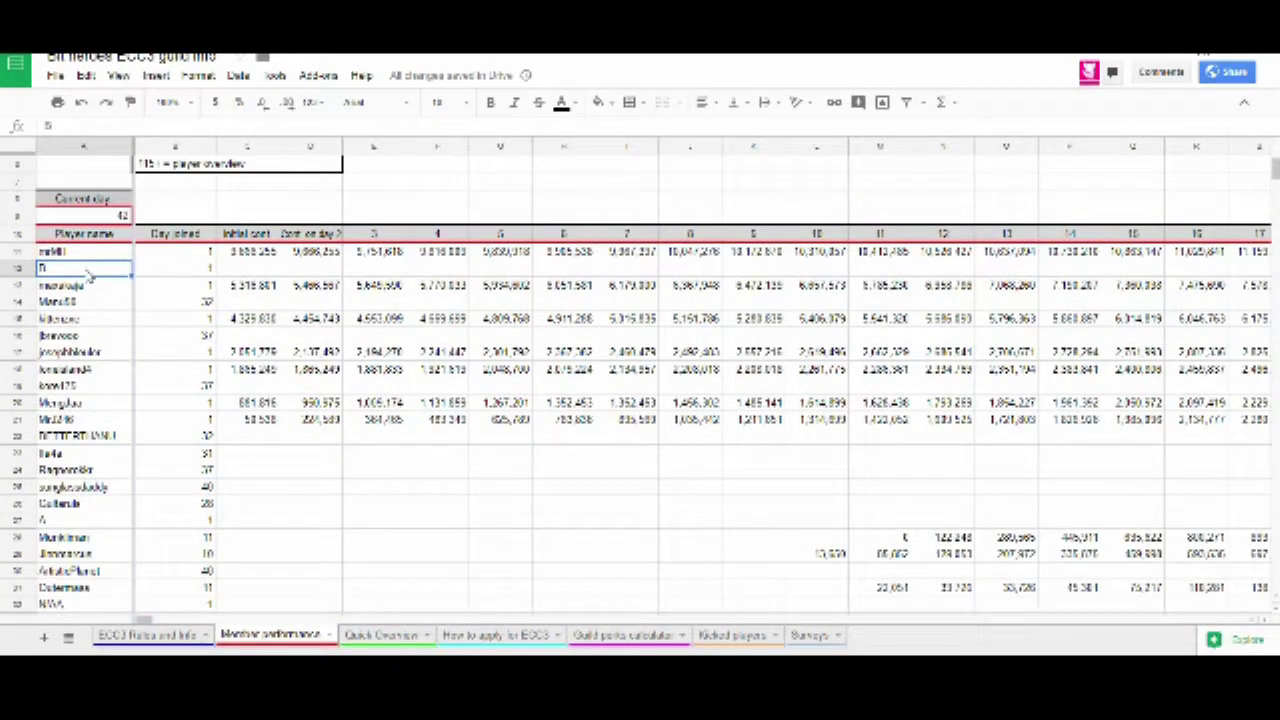
scroll(80, 290, "down", 3)
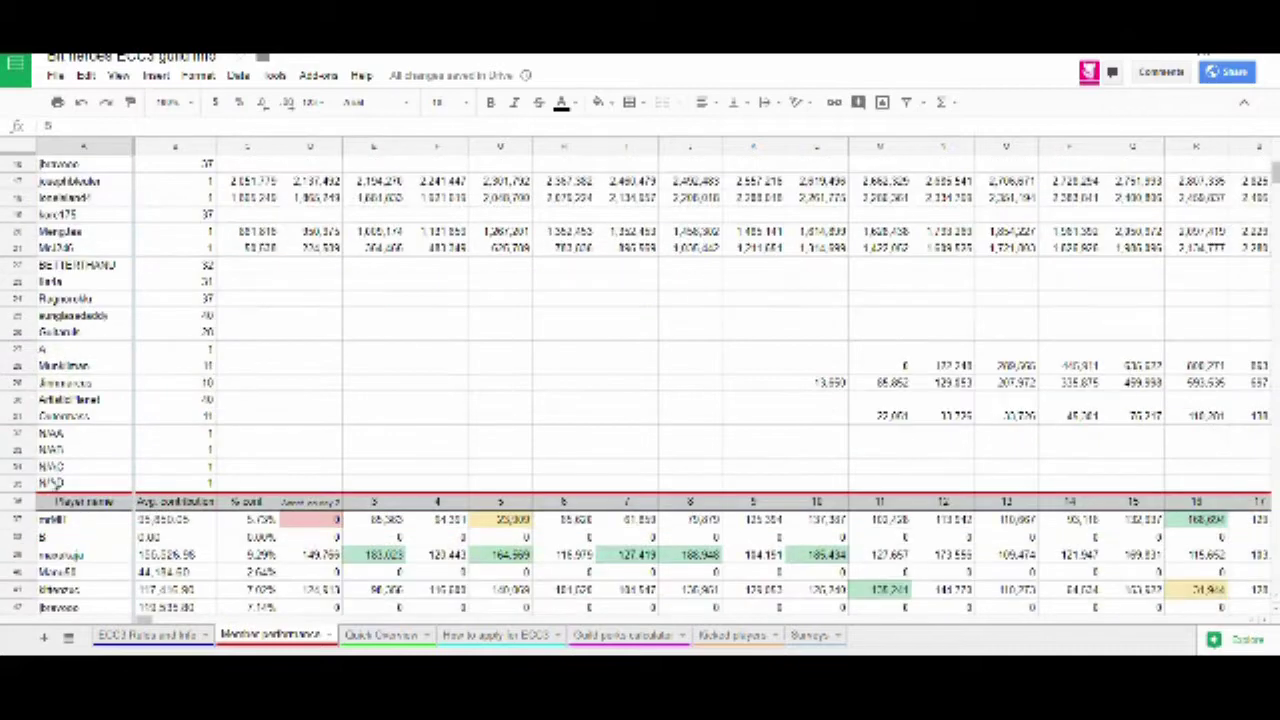
scroll(70, 300, "up", 5)
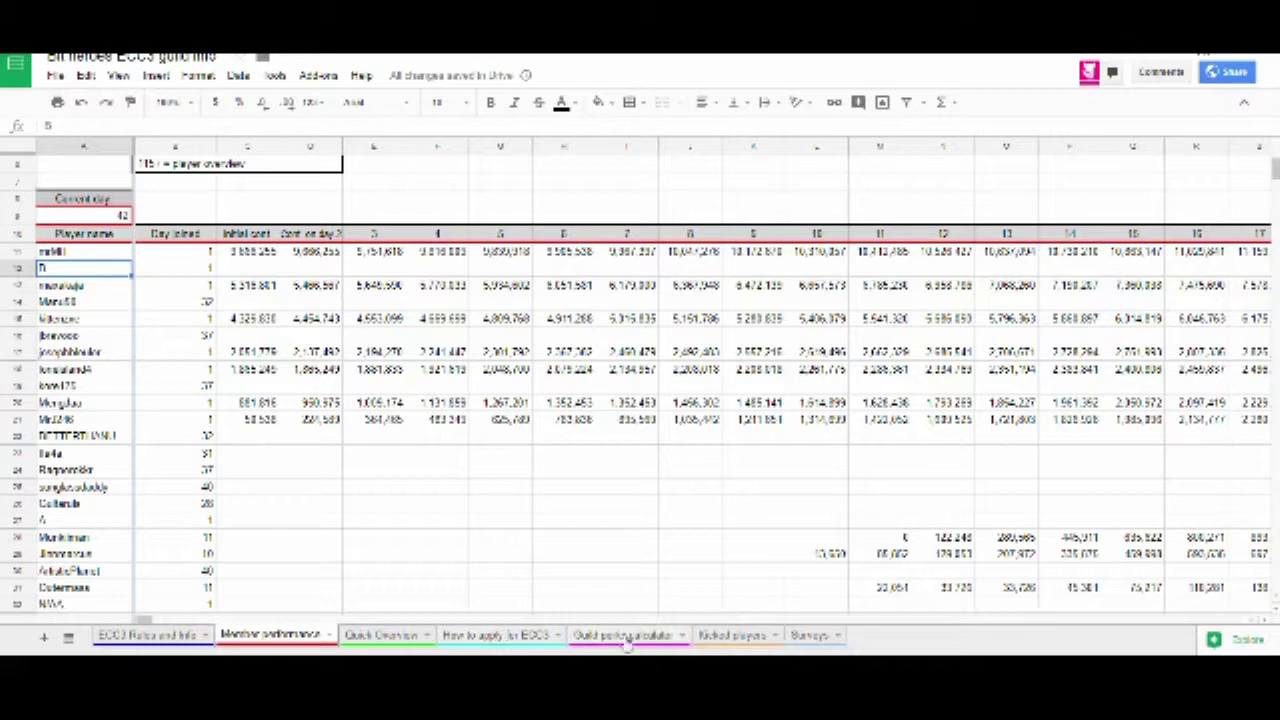
Step: Add the removed player's name in row 12 of the Kicked players sheet with the reason Breaking rules
left_click(702, 645)
left_click(110, 354)
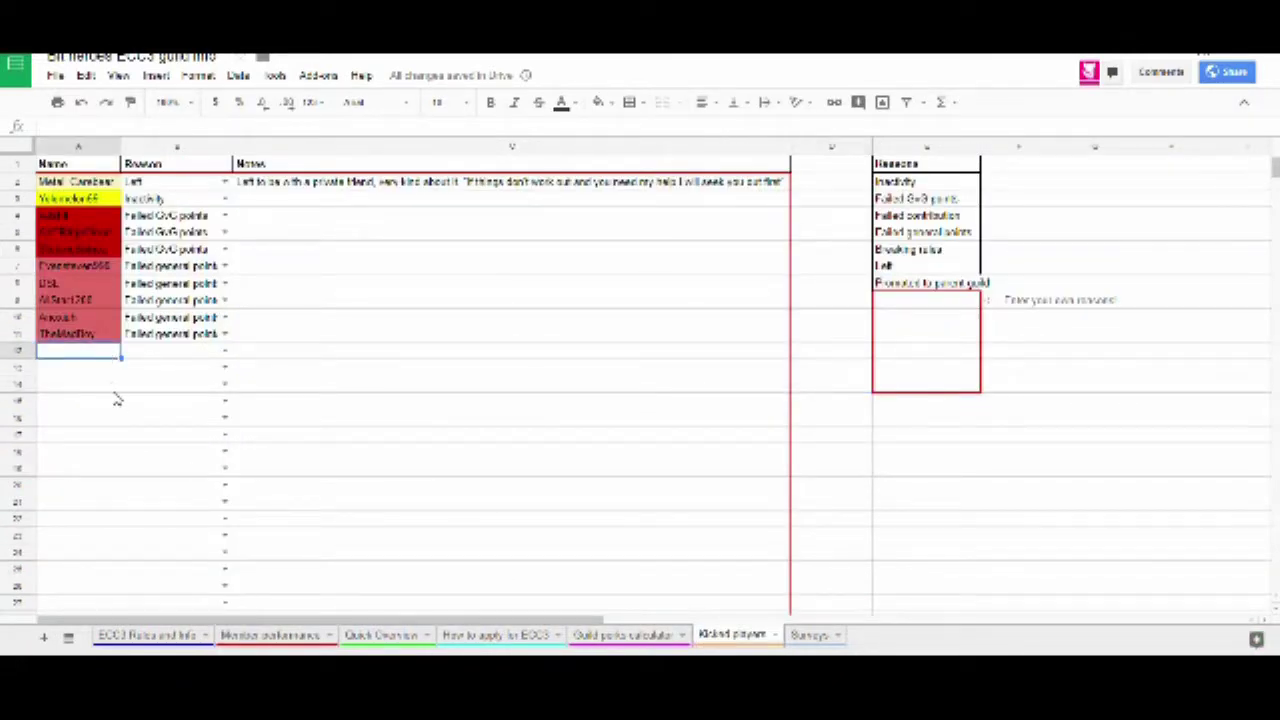
type("Link2012")
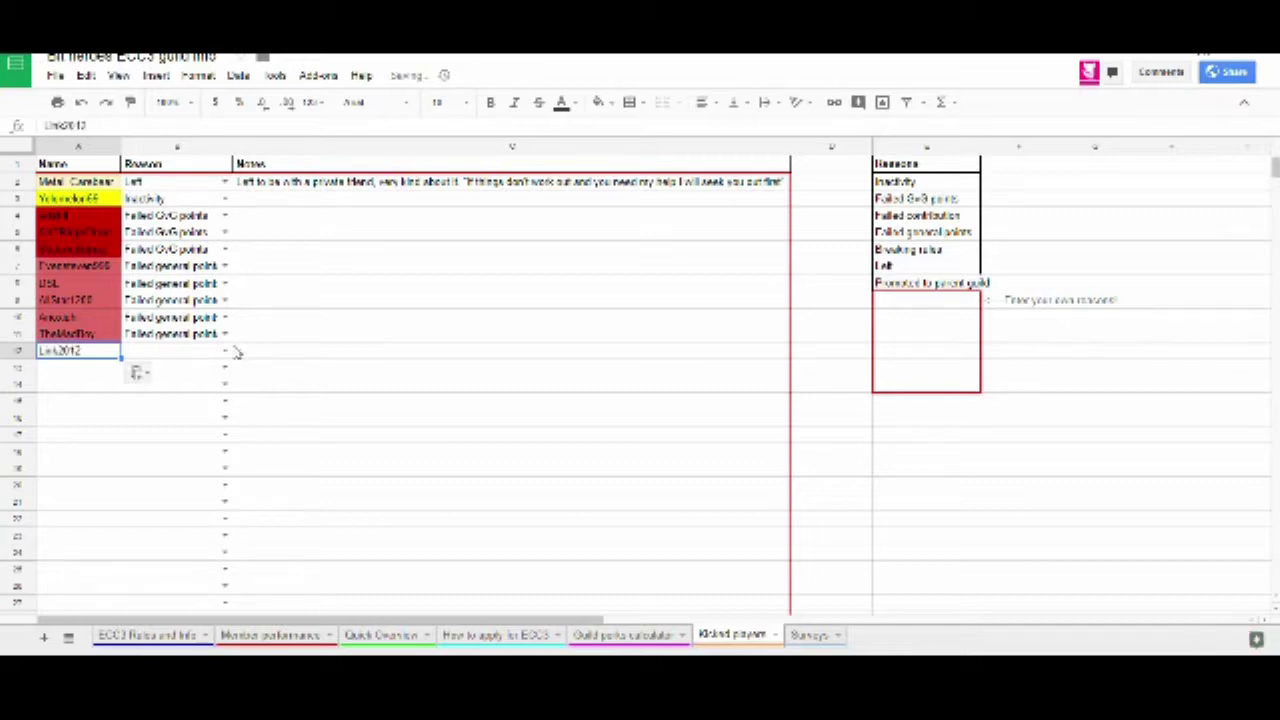
left_click(225, 350)
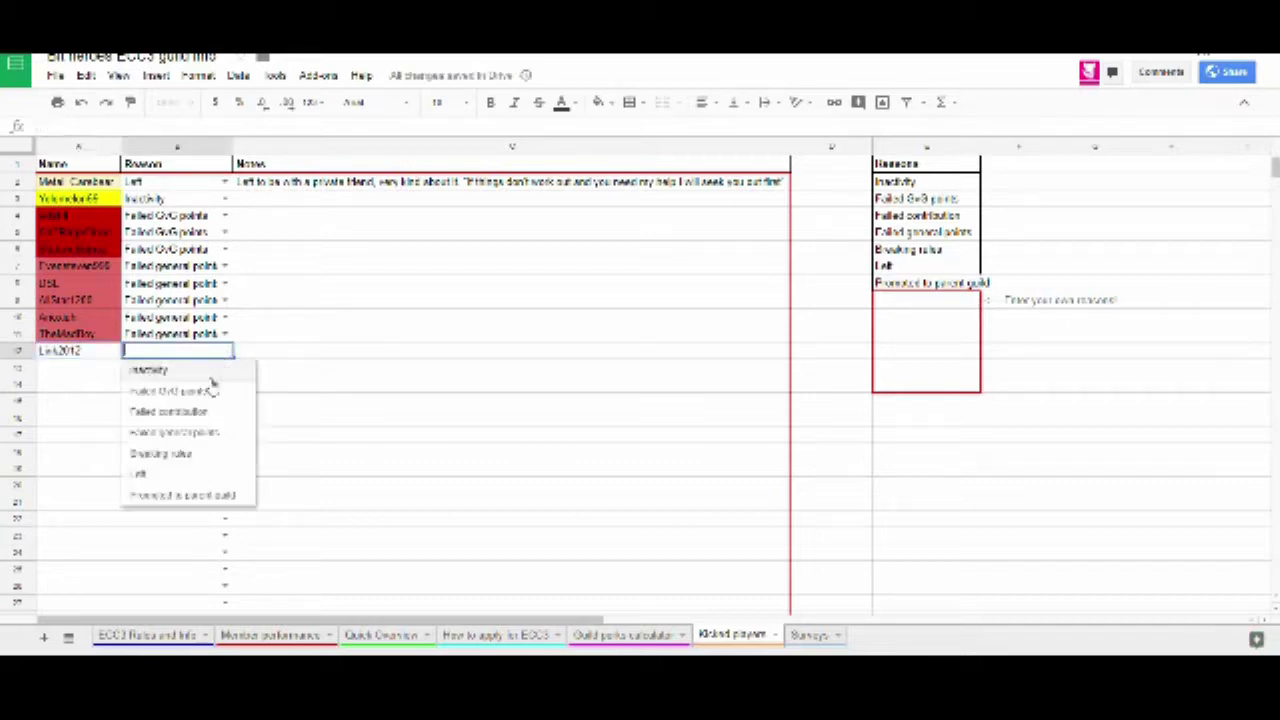
left_click(188, 453)
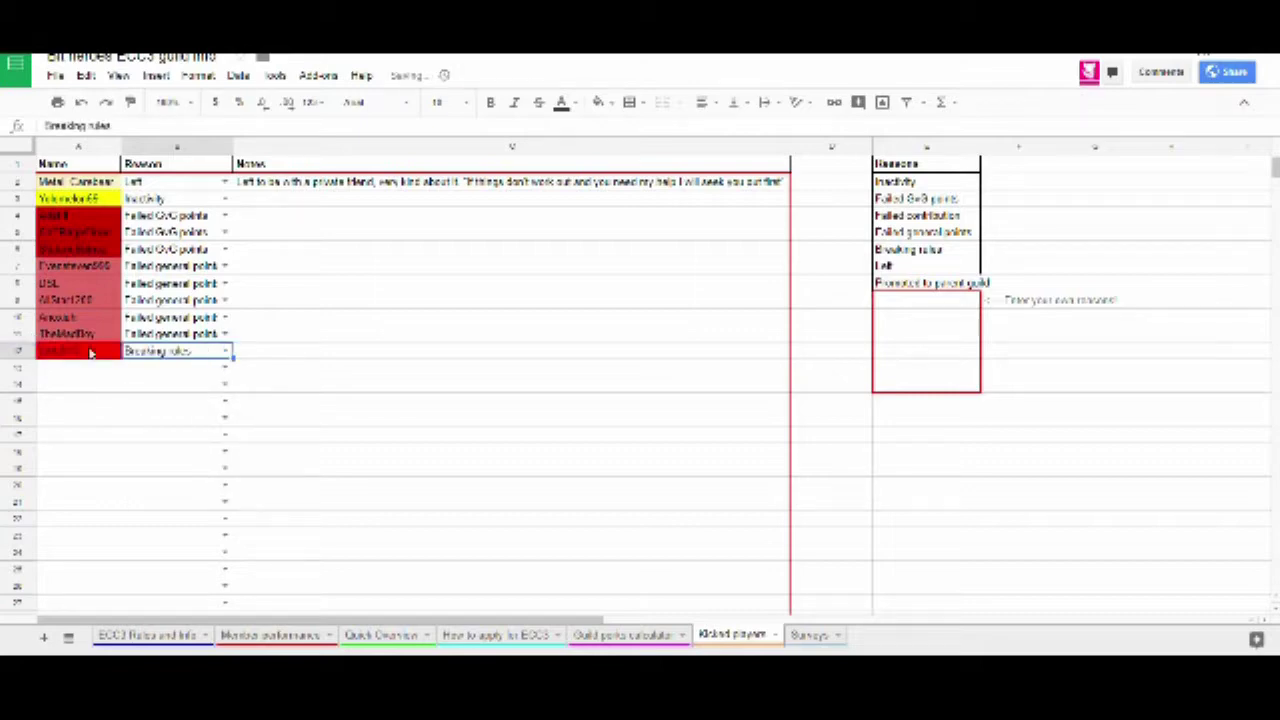
Step: Enter the note "Smells like potatoes" for the newly added kicked player in row 12
left_click(296, 349)
type("Smalls")
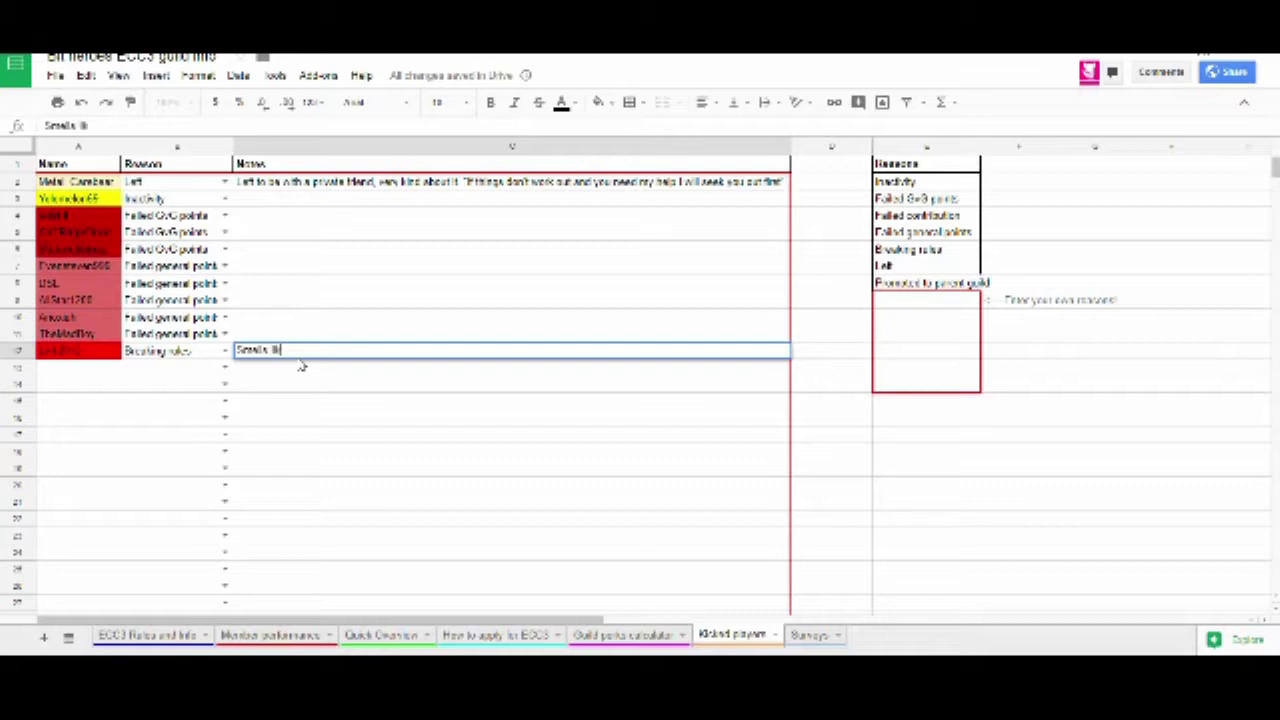
type(" like potatoes")
key("Return")
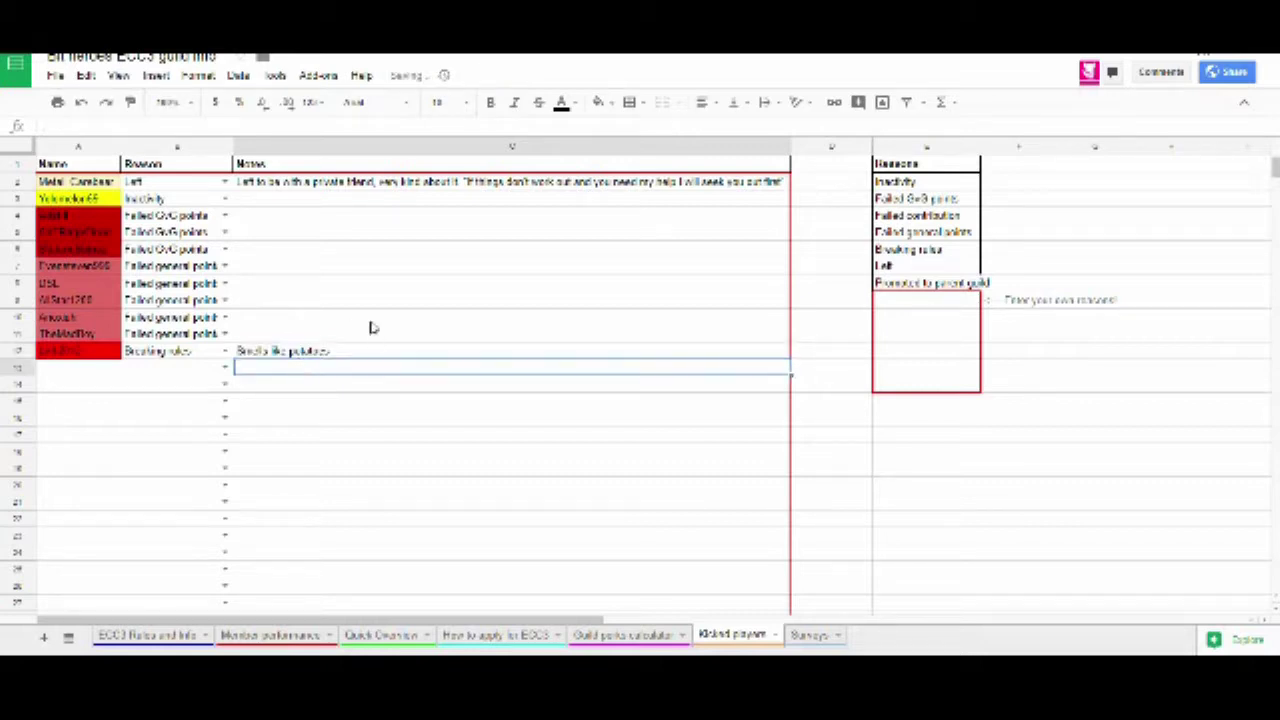
left_click(371, 328)
left_click(365, 372)
left_click(324, 357)
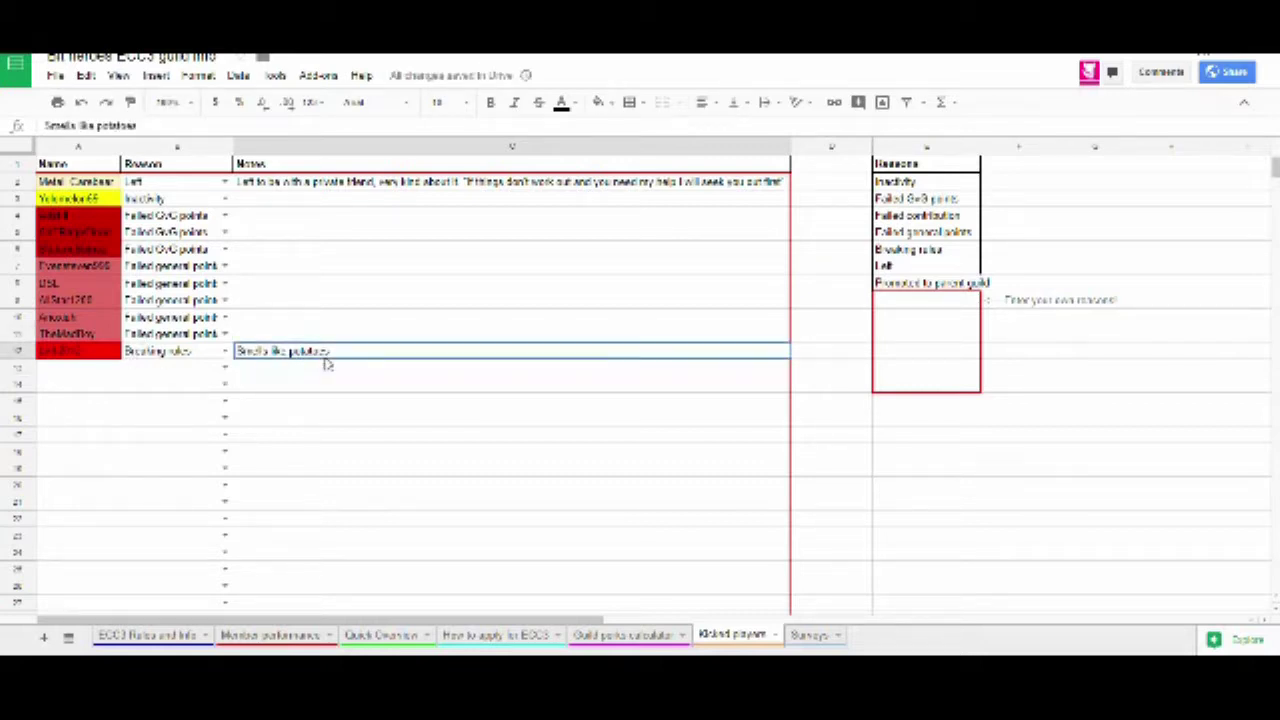
left_click(166, 356)
left_click(100, 400)
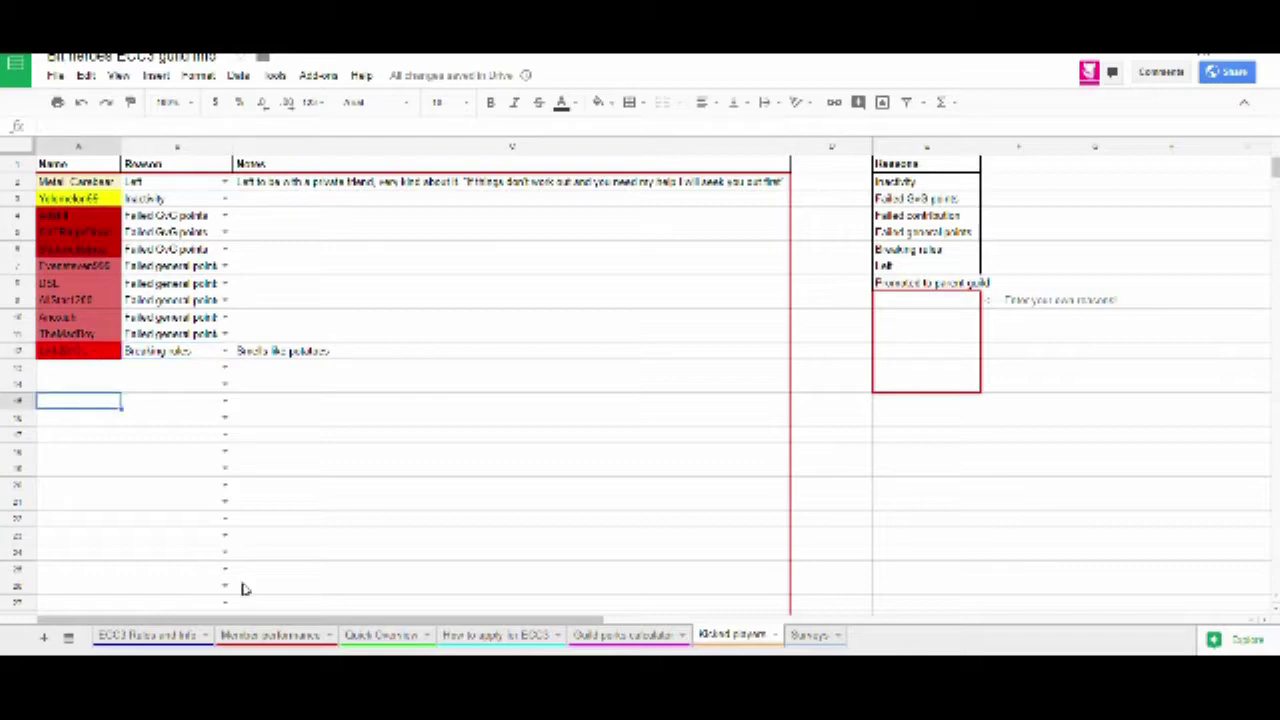
Step: Check the Quick Overview sheet, and rename the row 12 placeholder on Member performance to Princess_potato
left_click(381, 635)
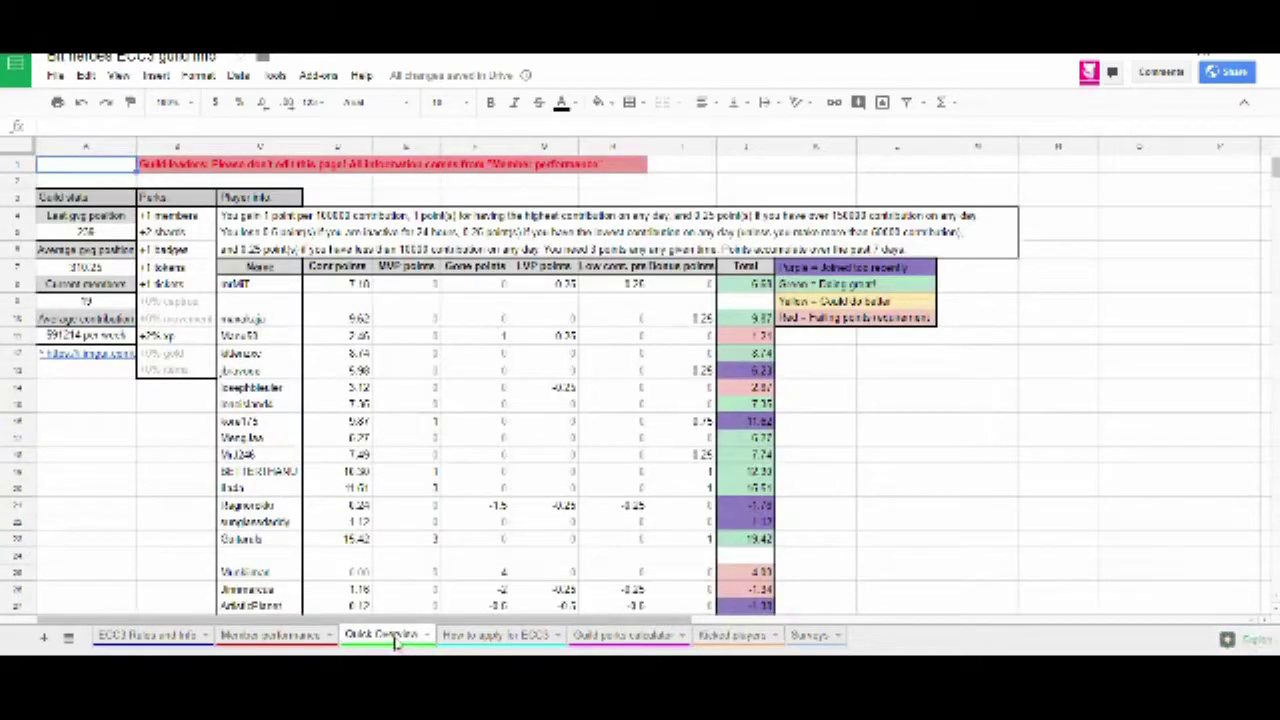
left_click(266, 637)
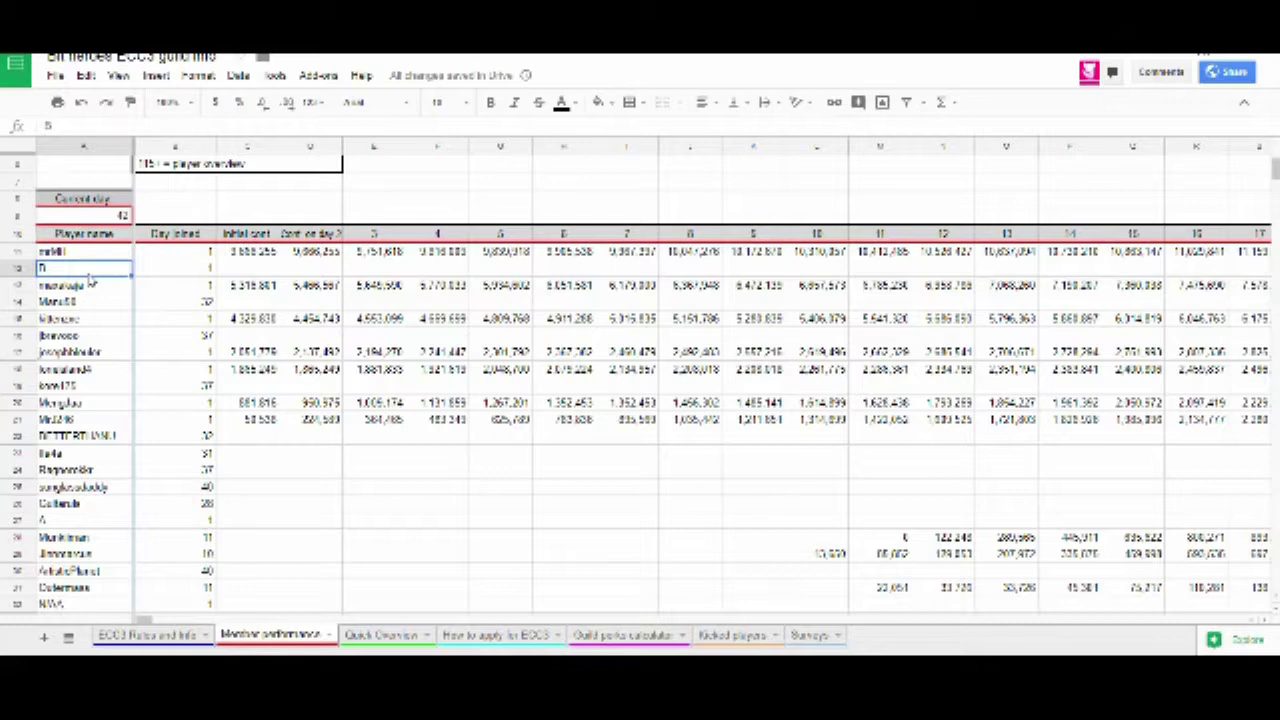
type("P")
key("BackSpace")
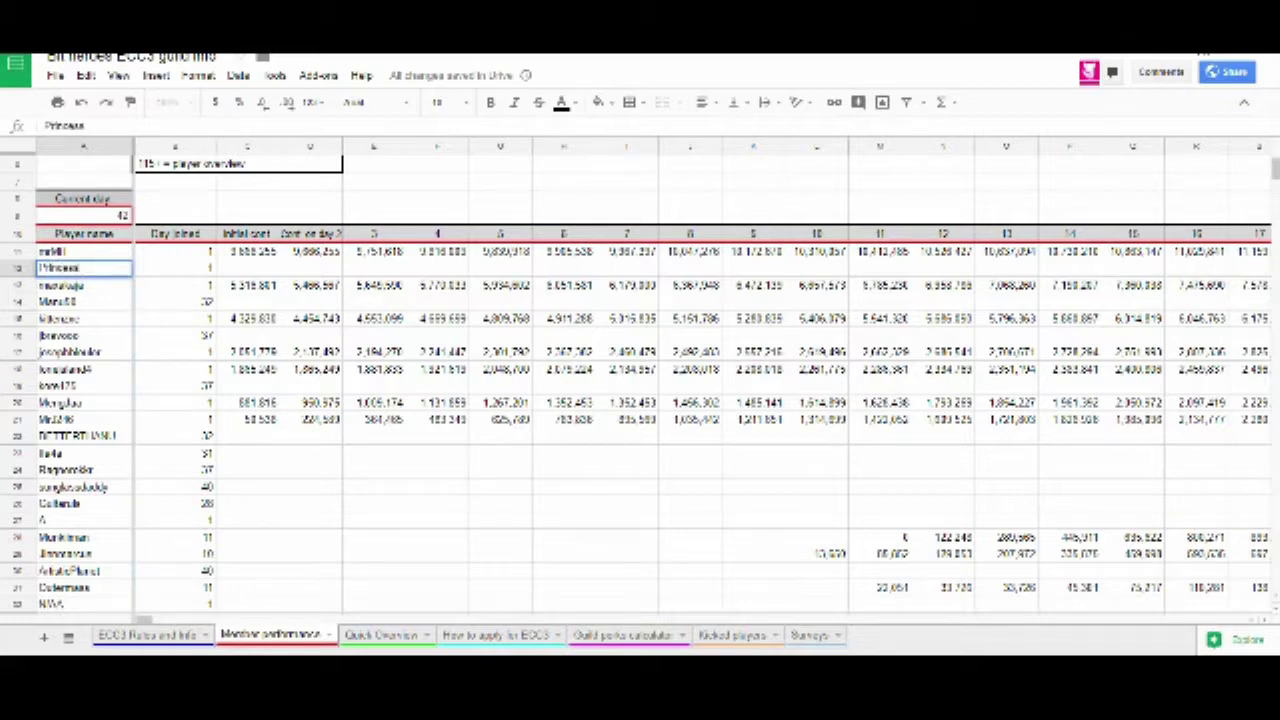
type("rincess_pizza")
key("Return")
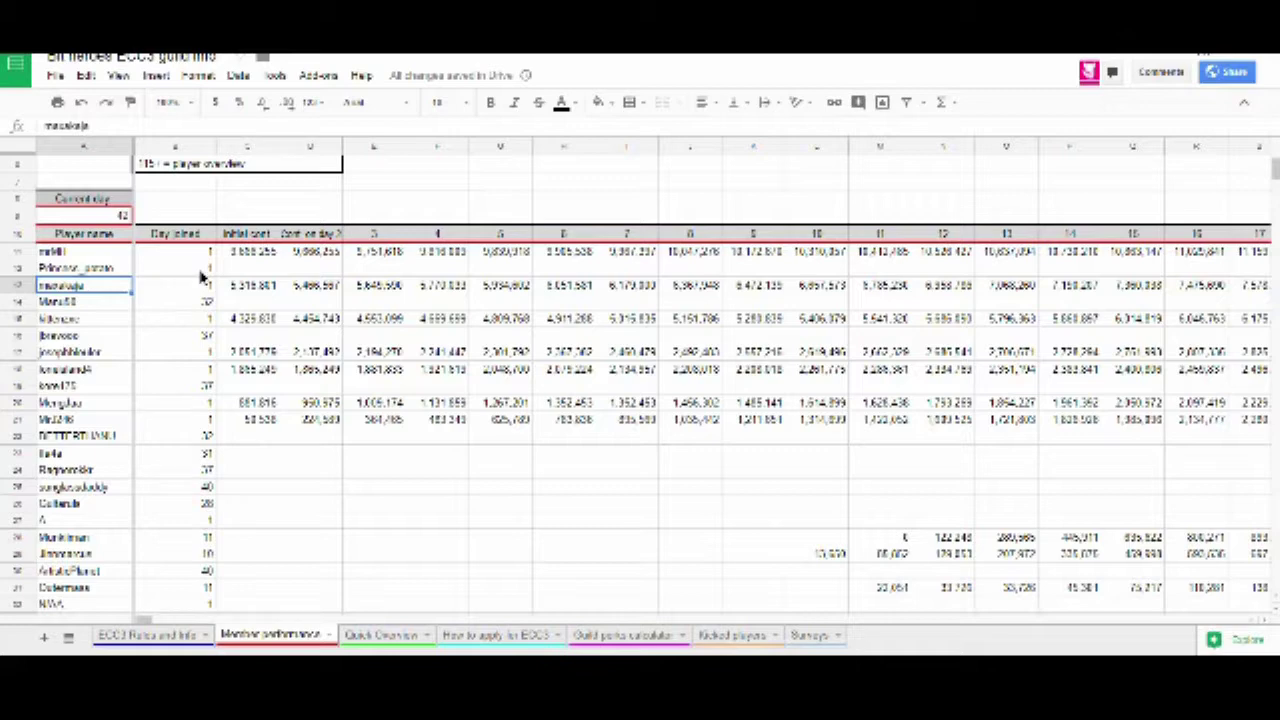
left_click(205, 271)
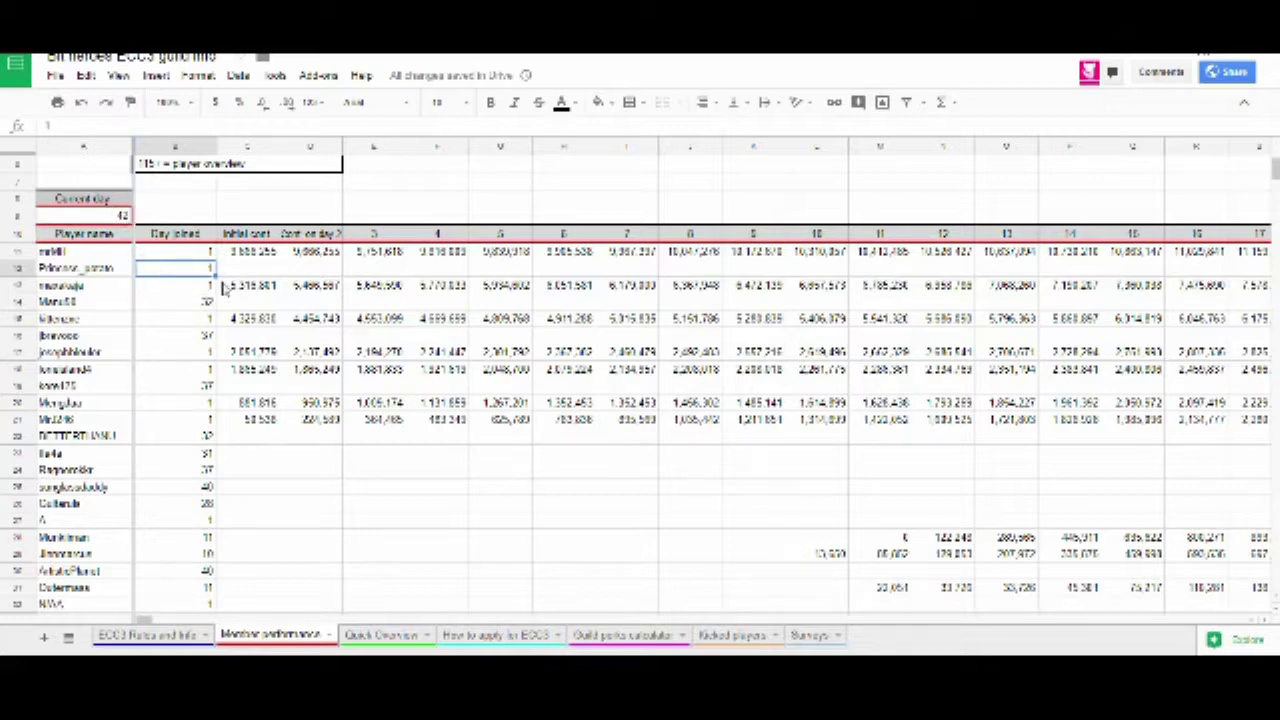
type("43")
left_click(320, 328)
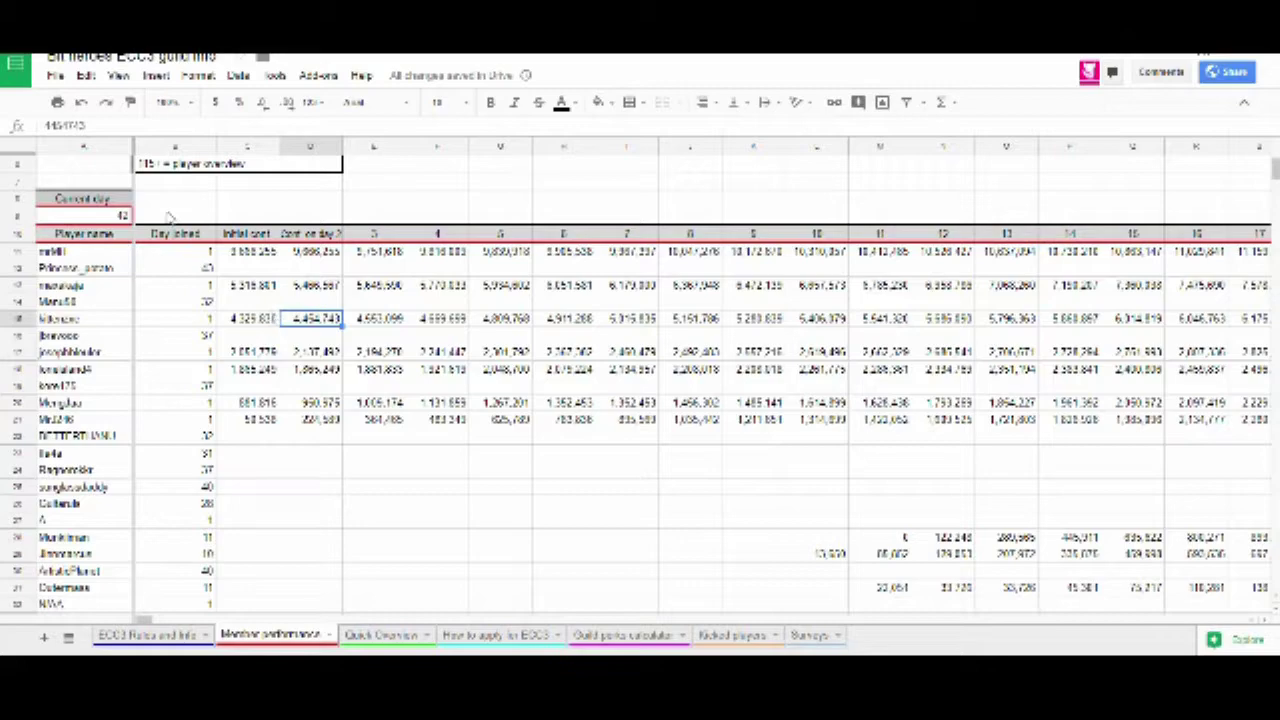
left_click(180, 269)
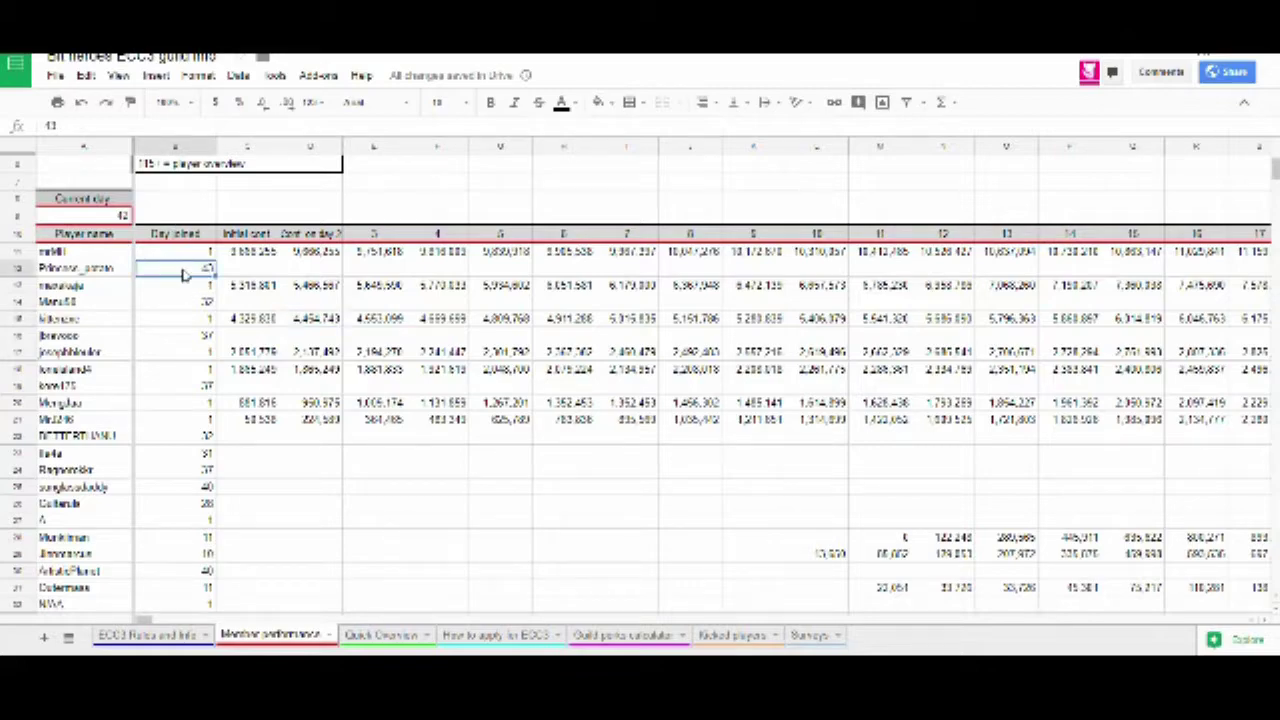
Step: Examine the new player's entries in the GvG contribution, contribution ranking and points tables further down the sheet
scroll(243, 277, "down", 15)
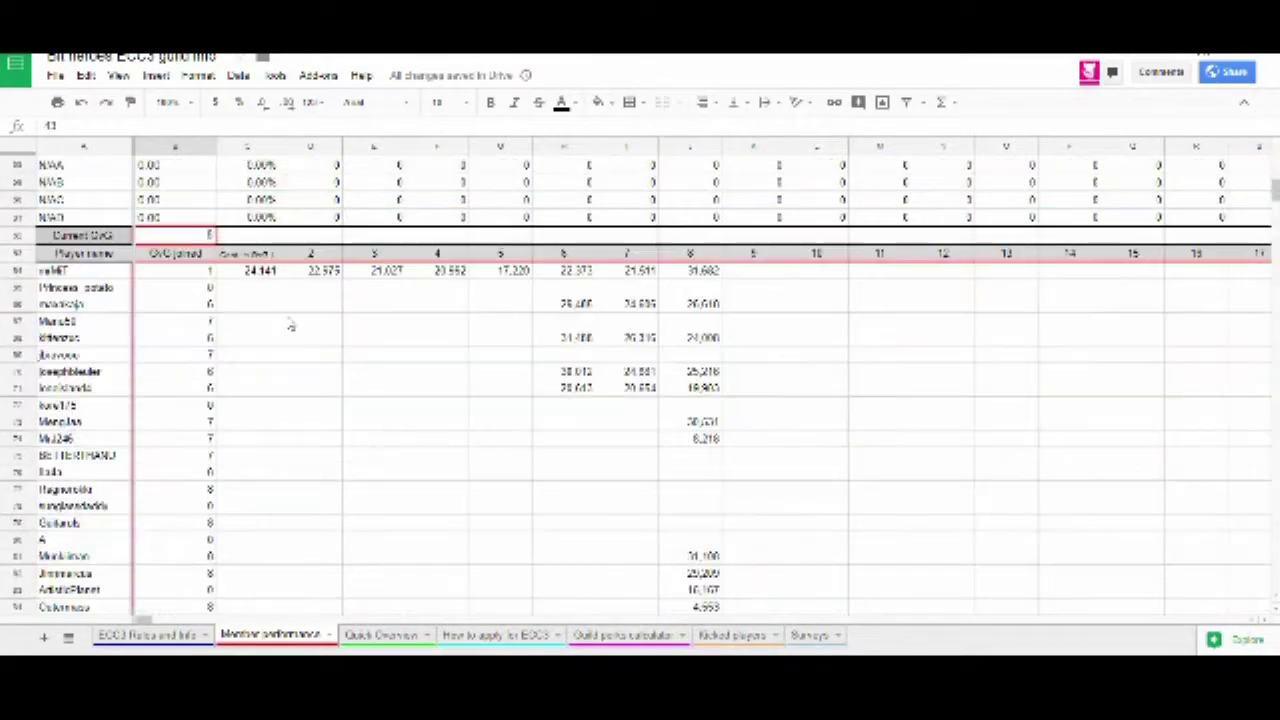
scroll(290, 324, "up", 4)
scroll(290, 324, "up", 5)
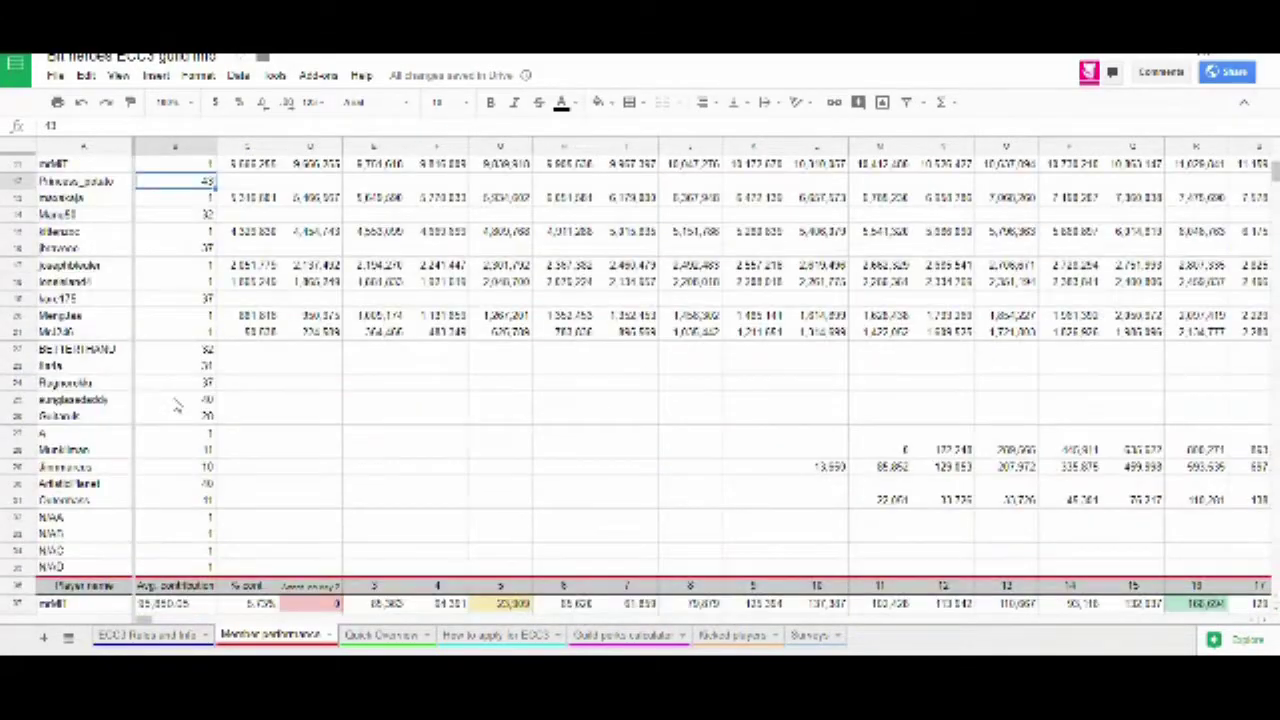
scroll(177, 405, "up", 2)
left_click(335, 364)
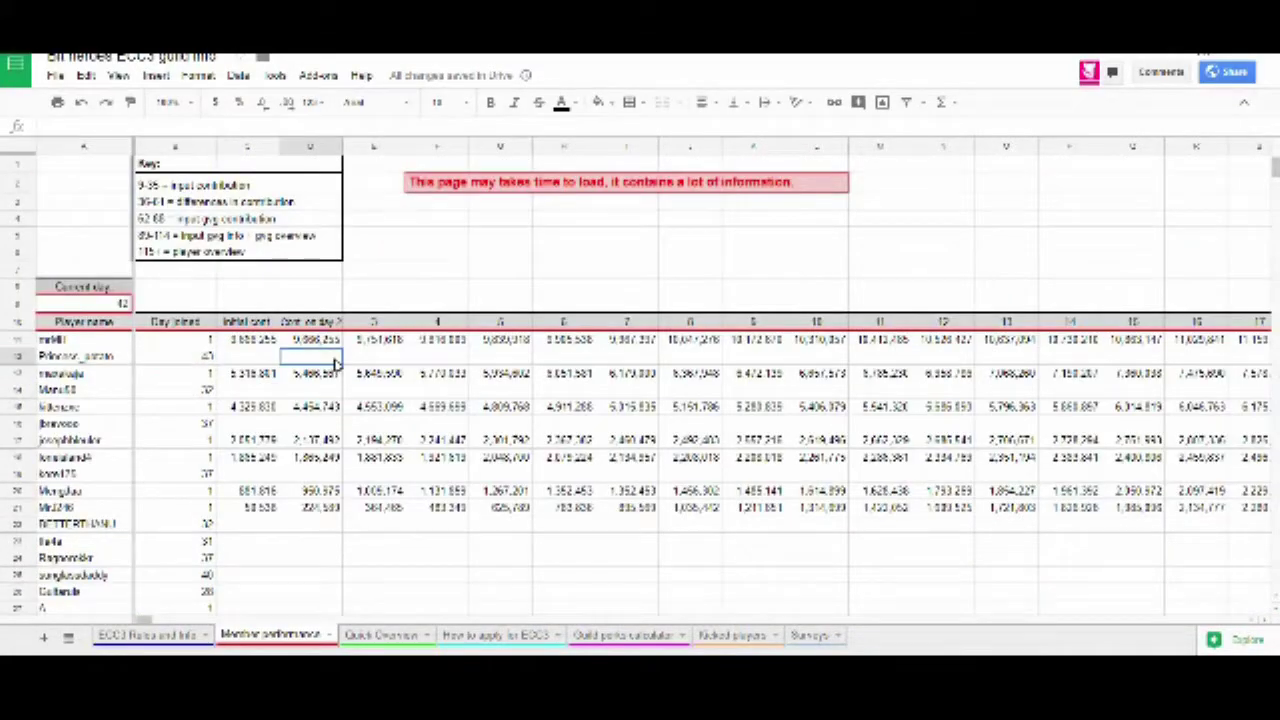
left_click(252, 395)
scroll(253, 396, "down", 1)
scroll(252, 395, "down", 20)
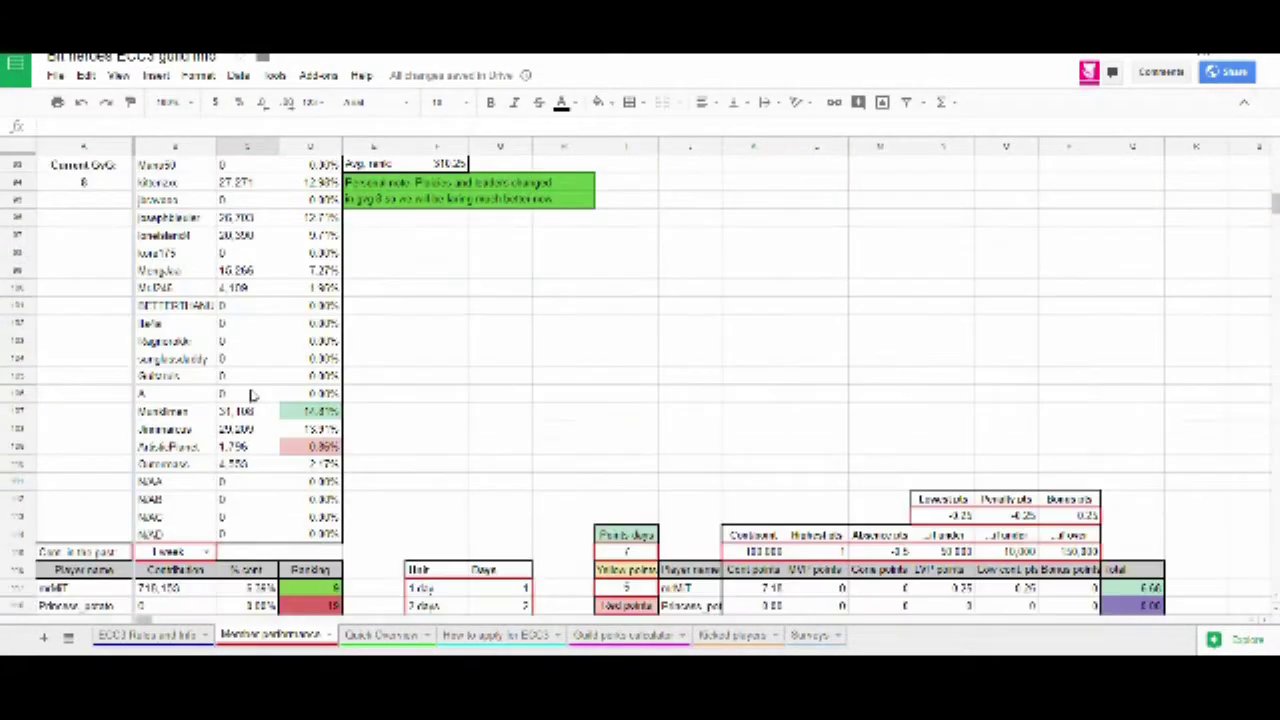
scroll(252, 395, "down", 5)
scroll(252, 395, "up", 7)
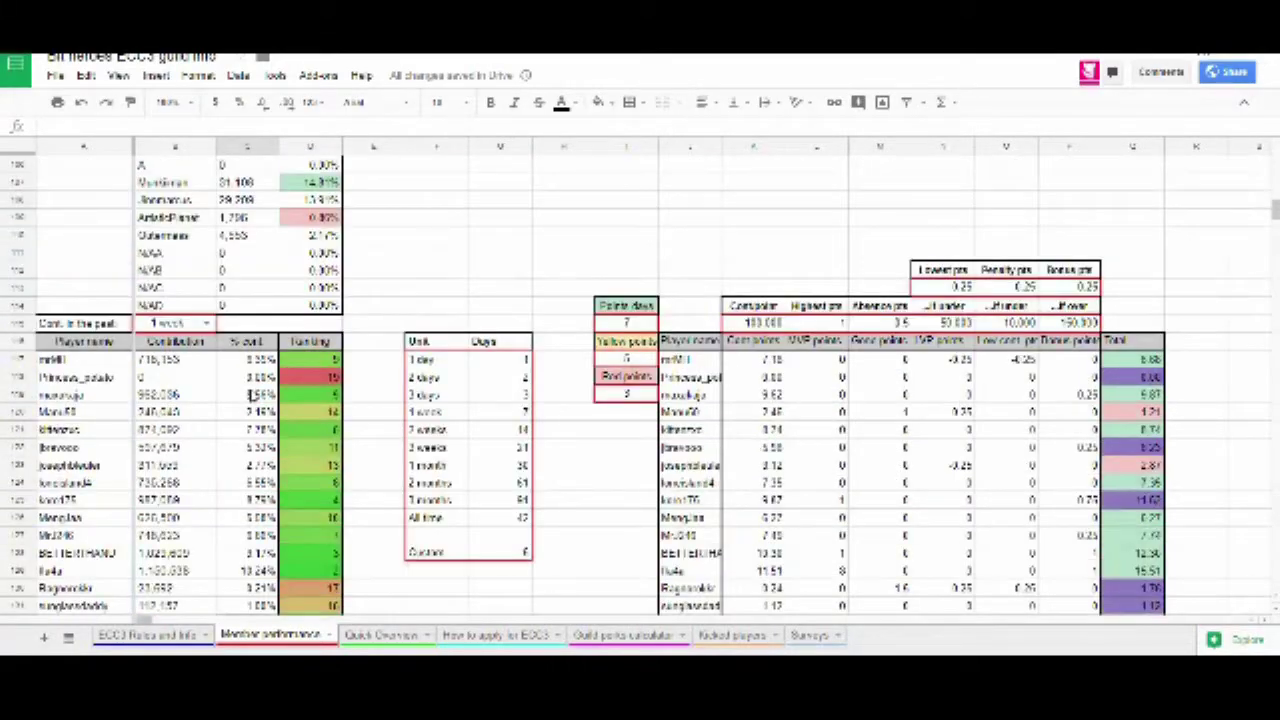
scroll(252, 395, "up", 10)
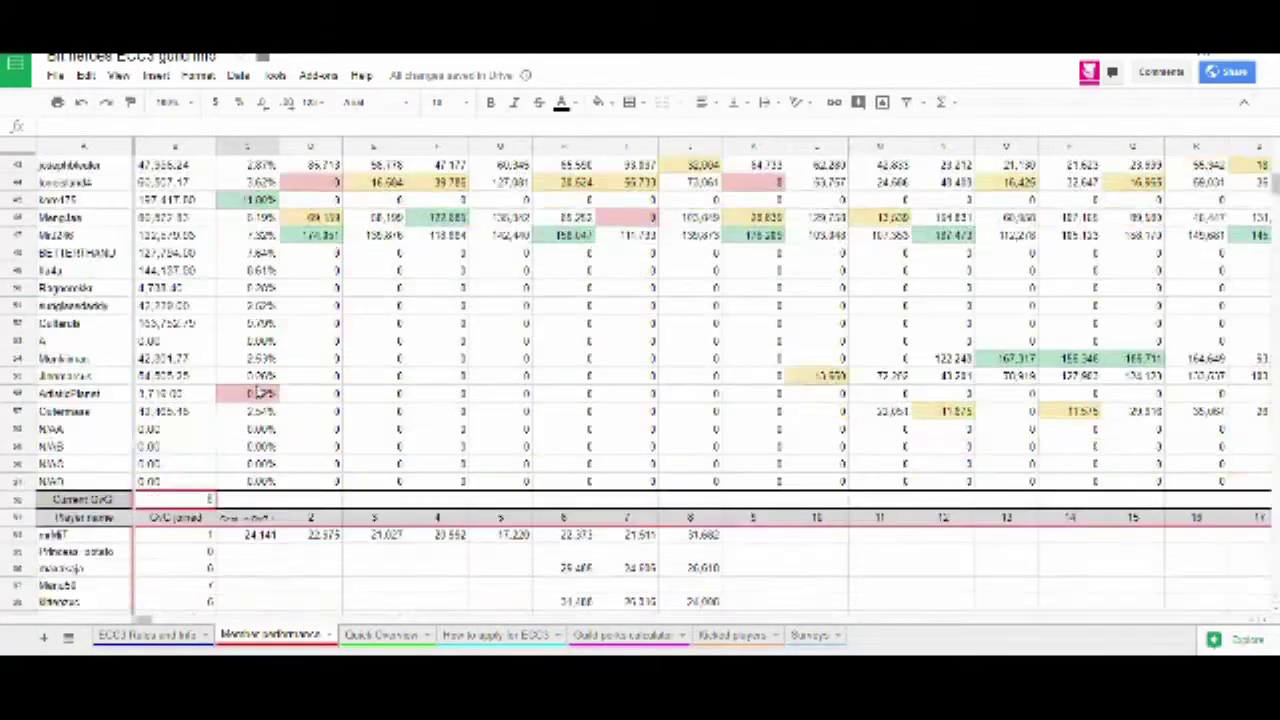
scroll(260, 393, "down", 5)
scroll(266, 386, "up", 3)
scroll(266, 400, "down", 2)
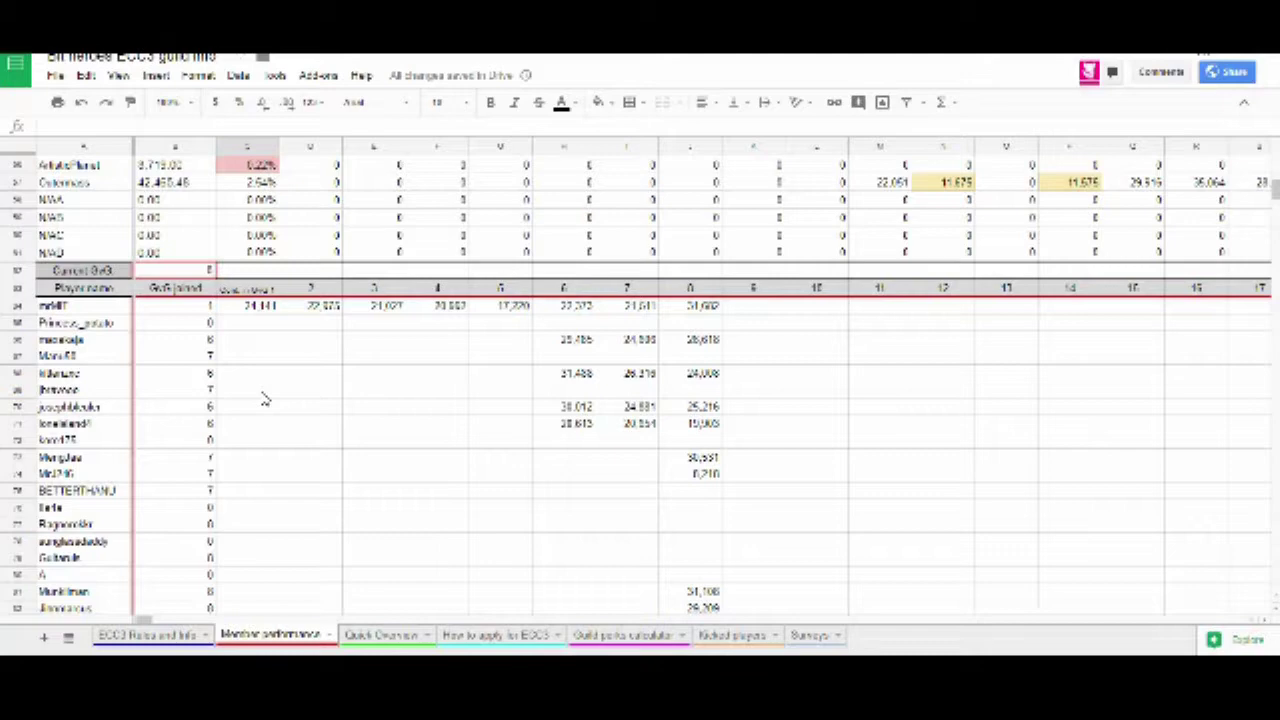
Step: Set the GvG joined value of Princess_potato in row 65 to 8, and select the Current GvG value
left_click(208, 325)
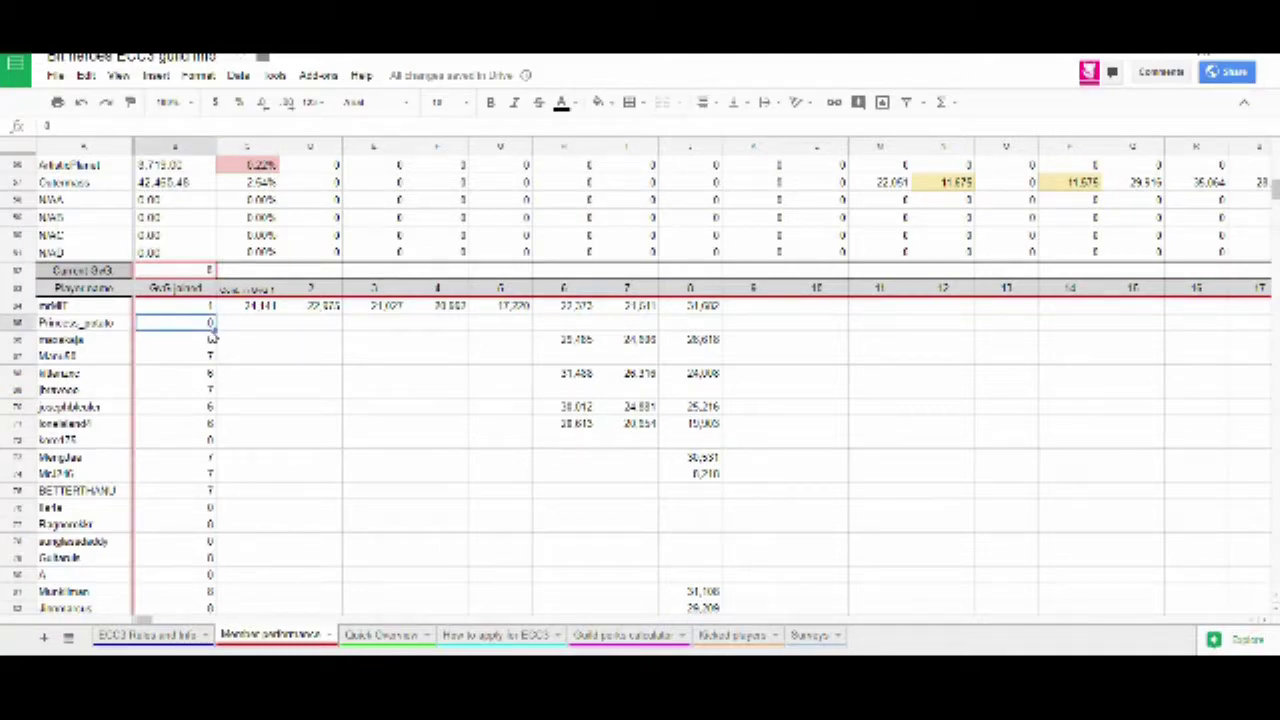
type("8")
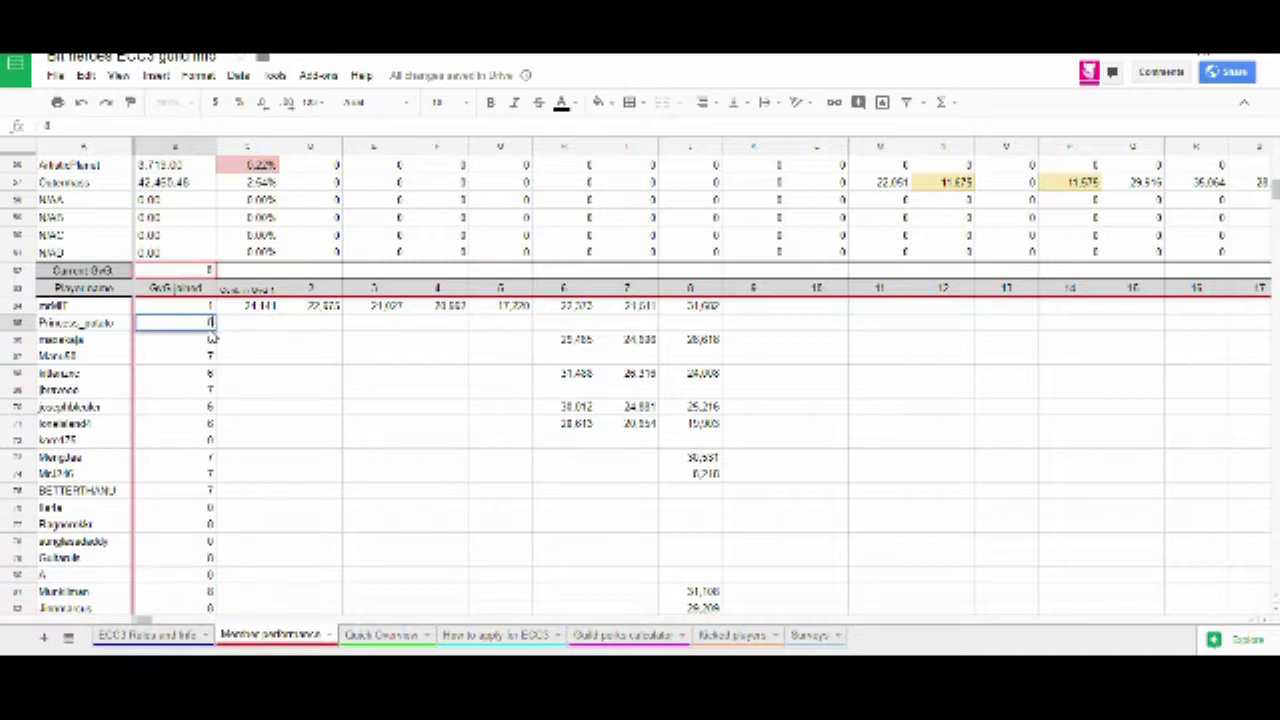
key("Return")
left_click(207, 272)
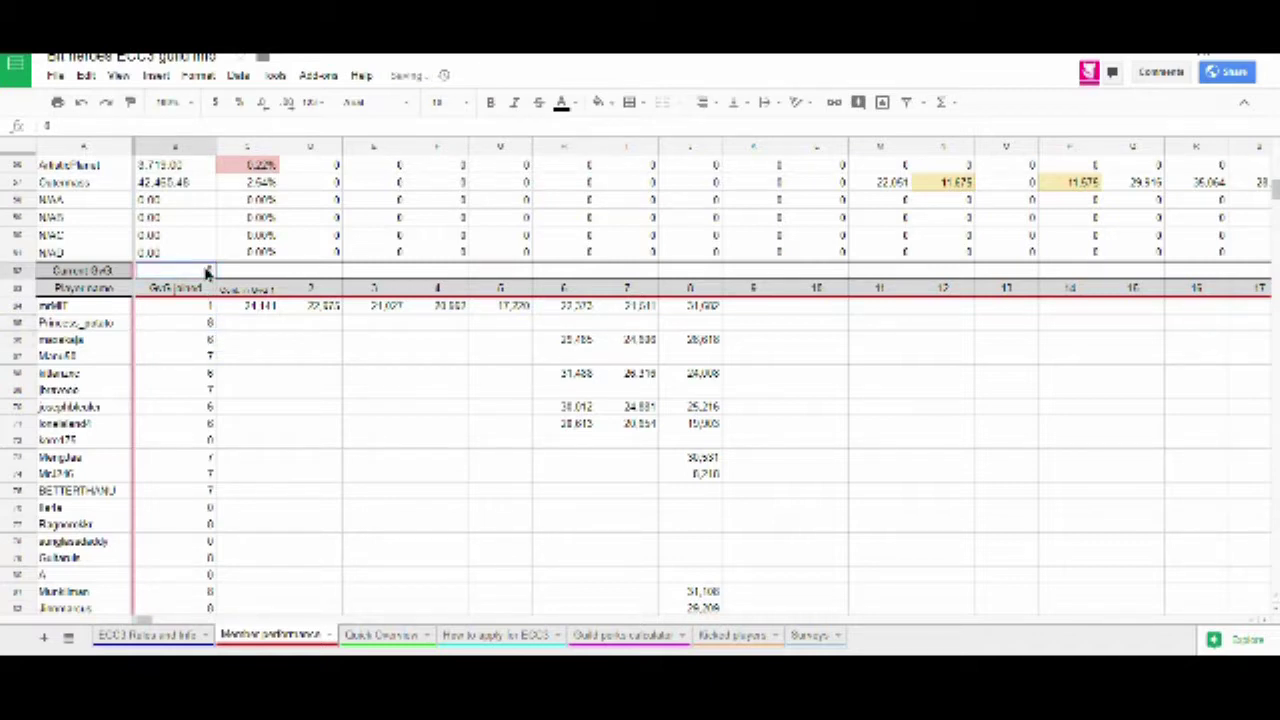
Step: Check the GvG joined value of Princess_potato in row 65 against the player's GvG 8 and GvG 9 contribution cells
left_click(209, 323)
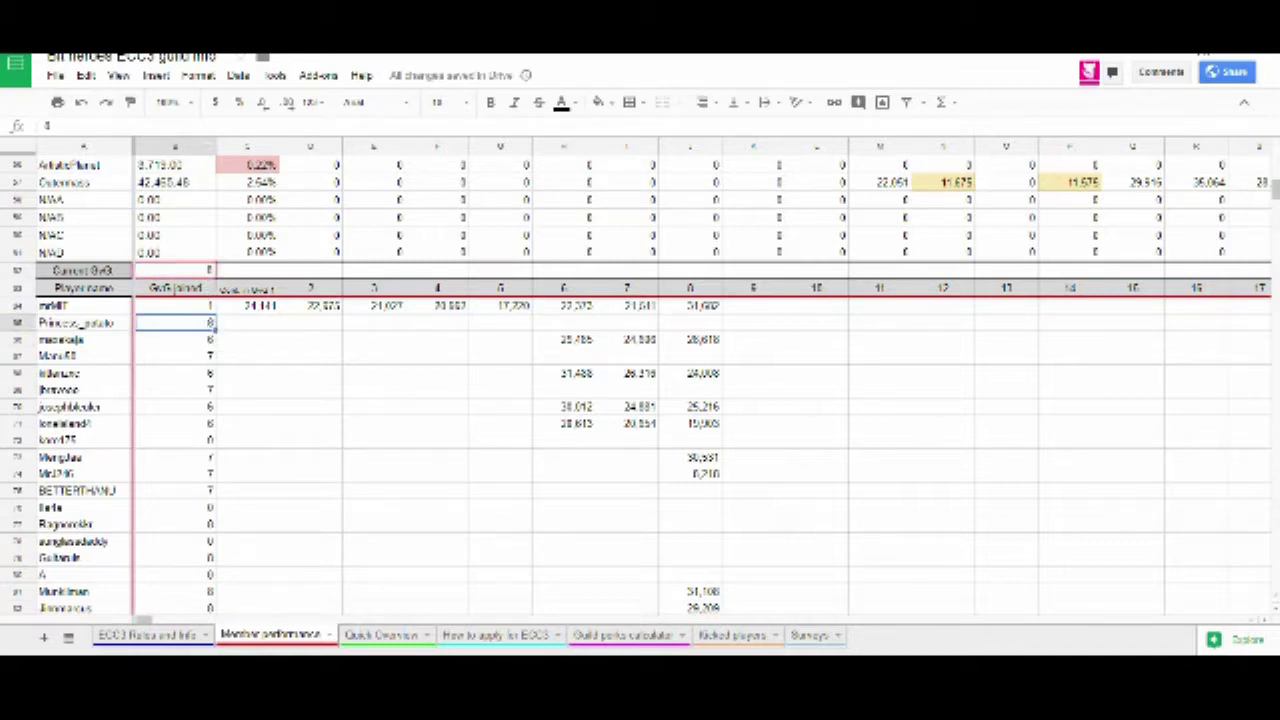
left_click(285, 357)
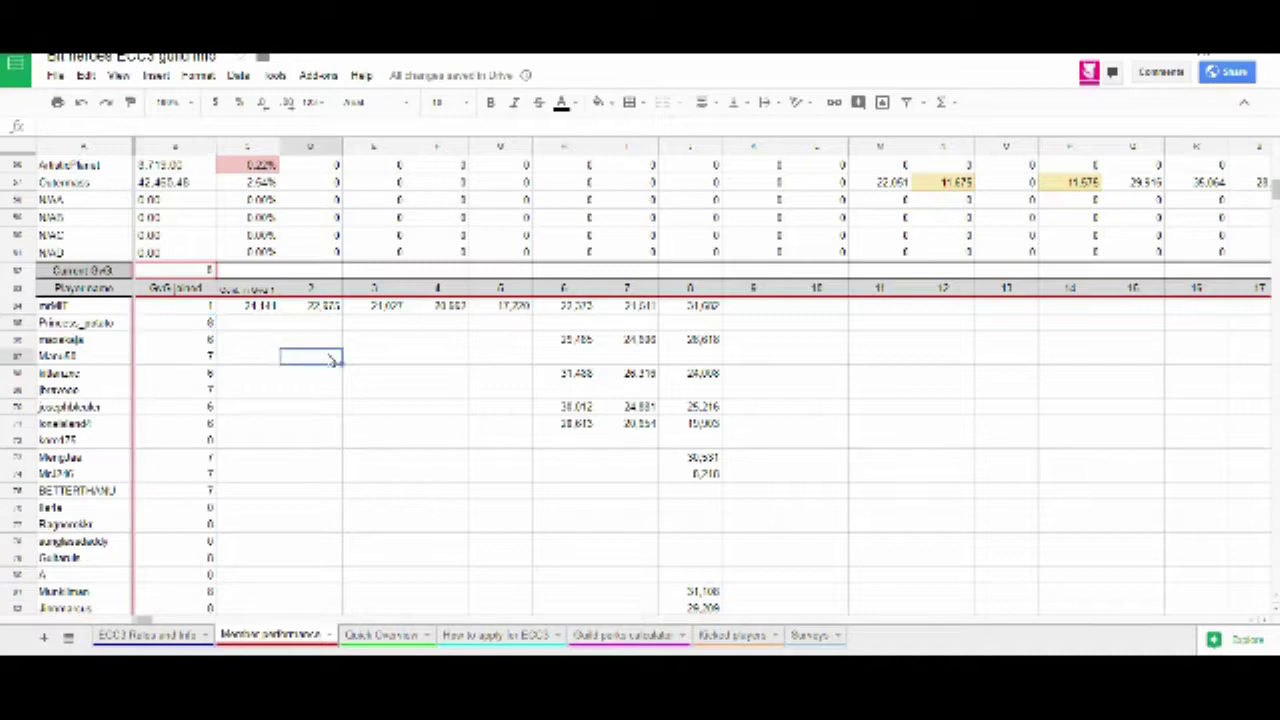
left_click(202, 323)
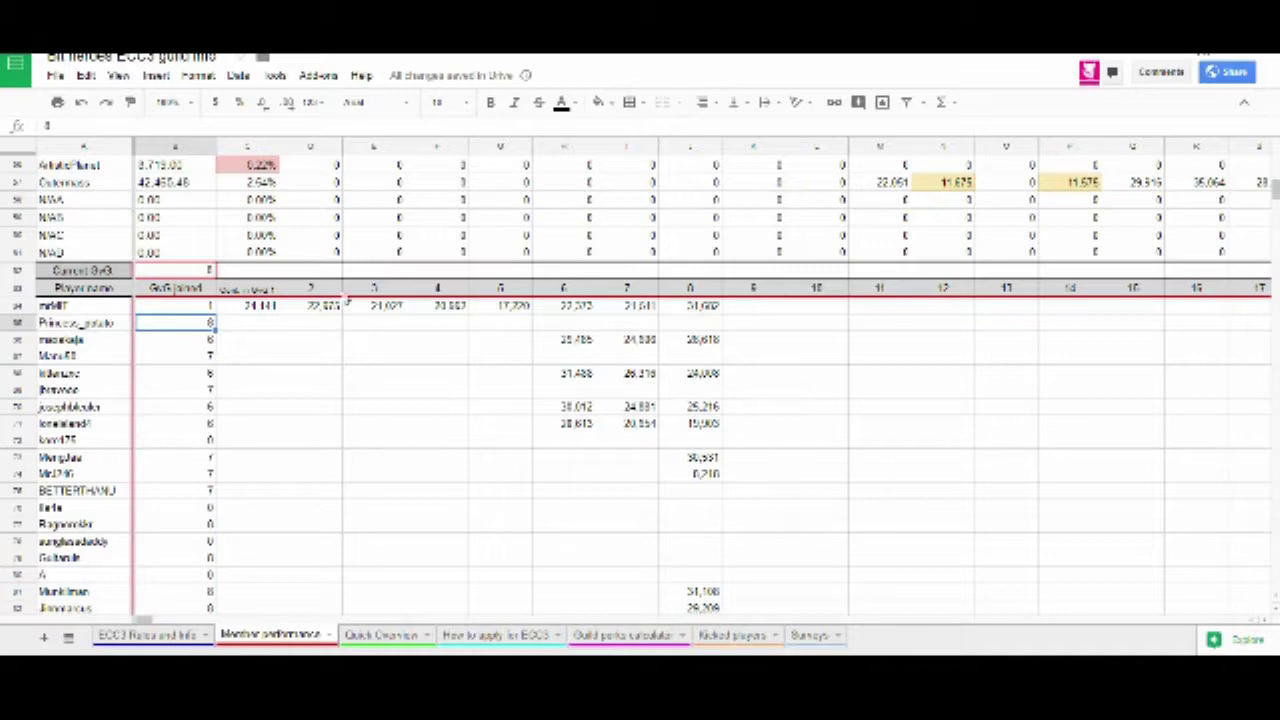
left_click(714, 326)
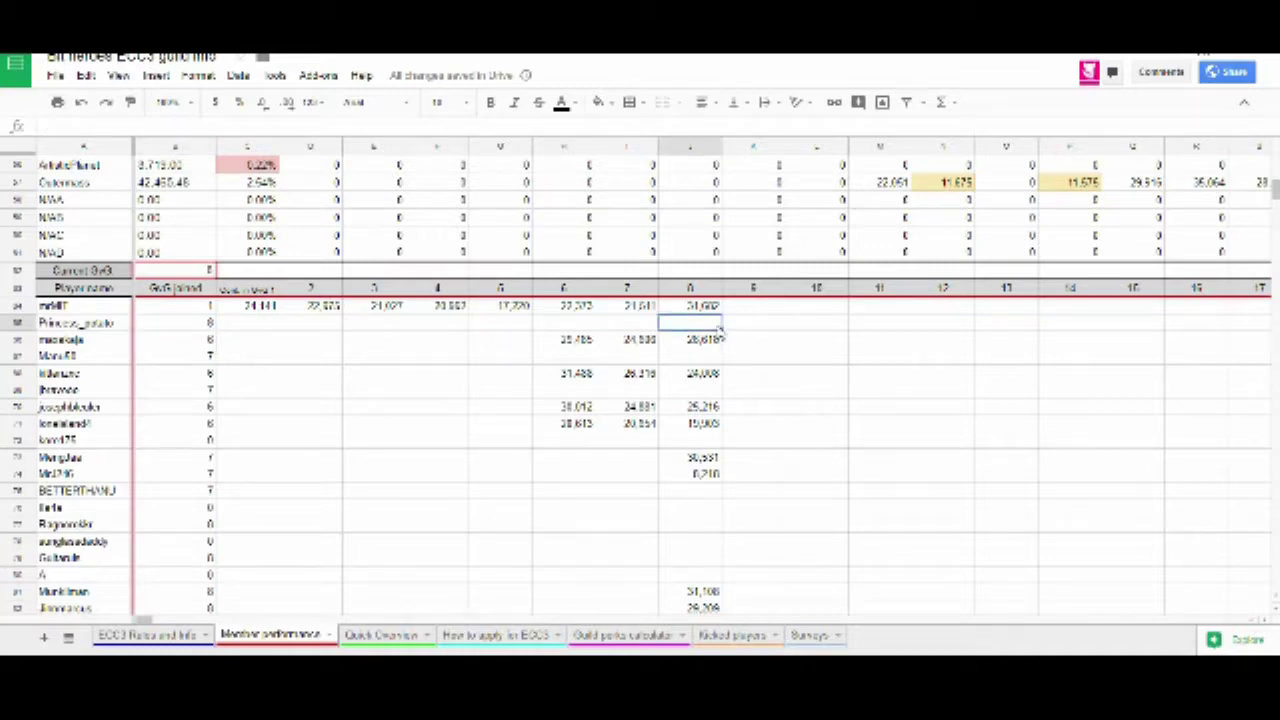
left_click(766, 335)
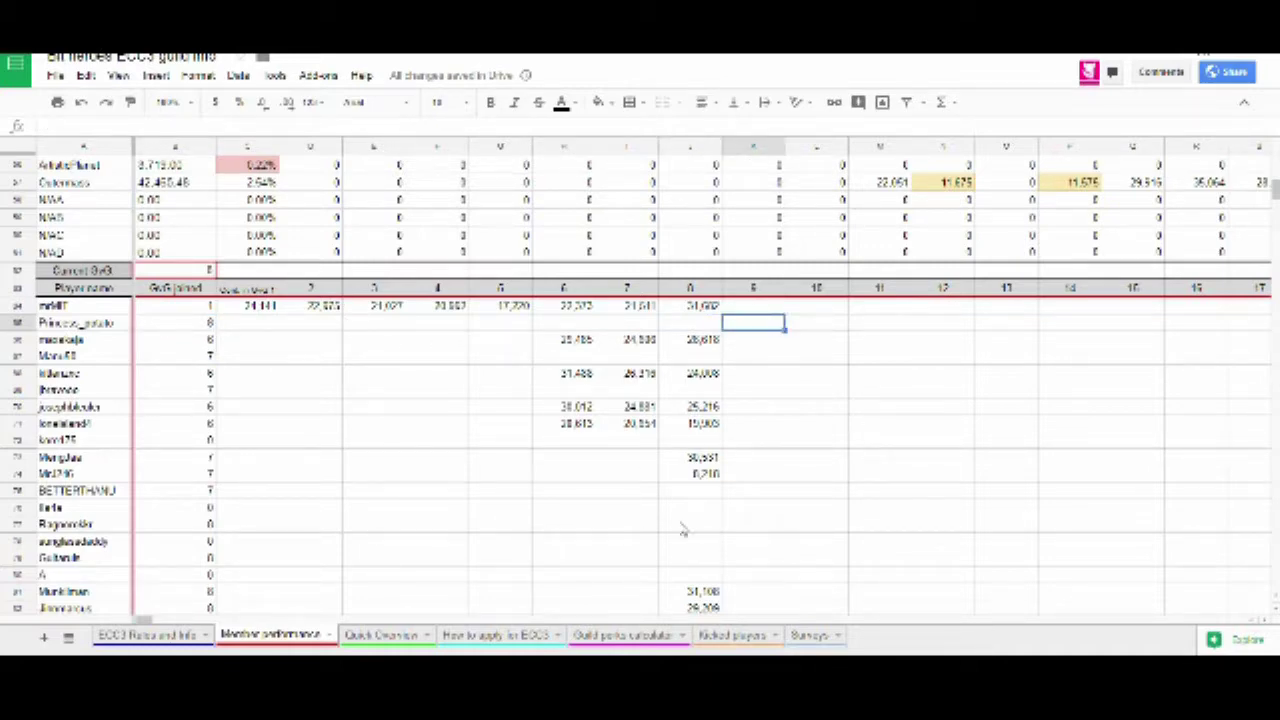
left_click(690, 591)
scroll(306, 529, "down", 3)
scroll(314, 530, "up", 3)
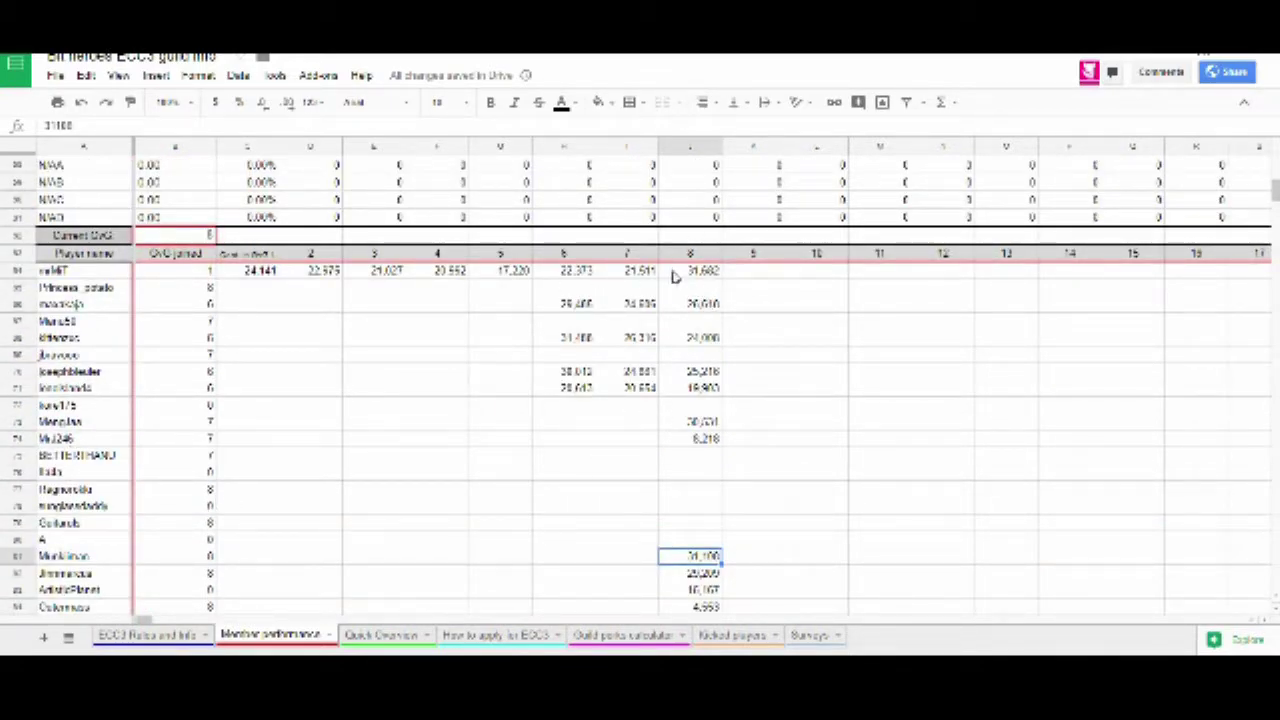
left_click(705, 288)
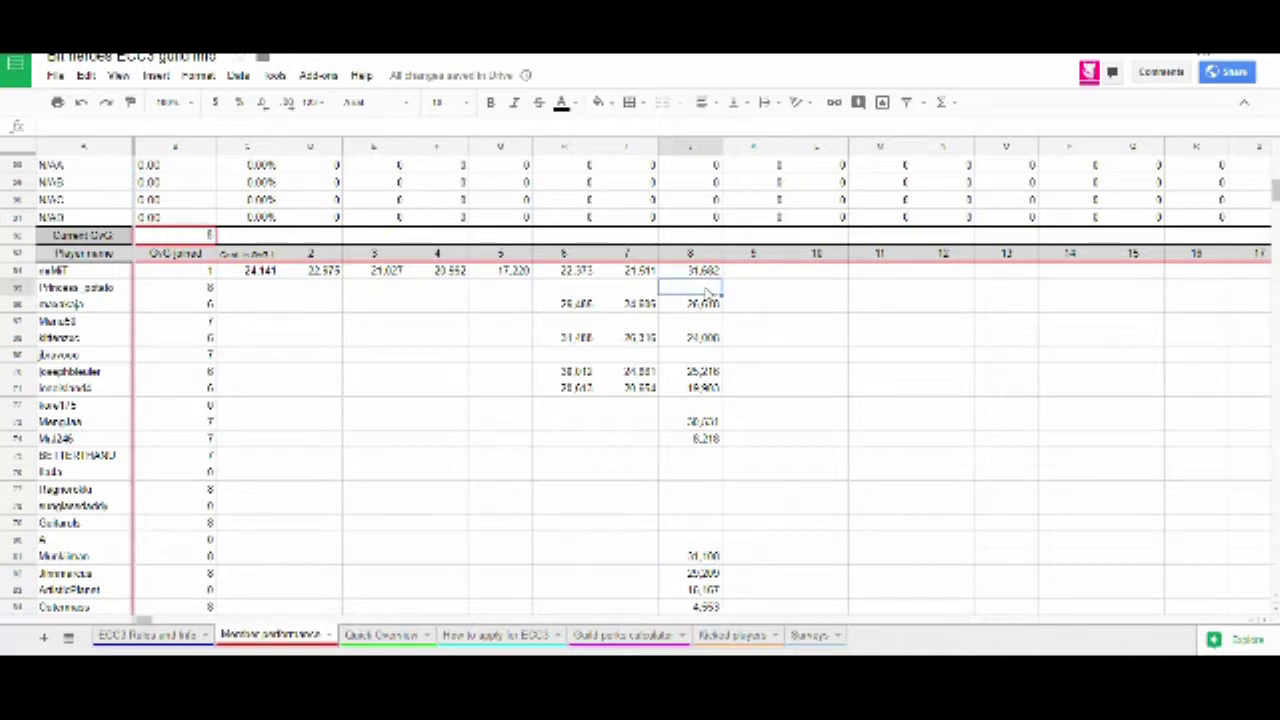
type("9")
key("Return")
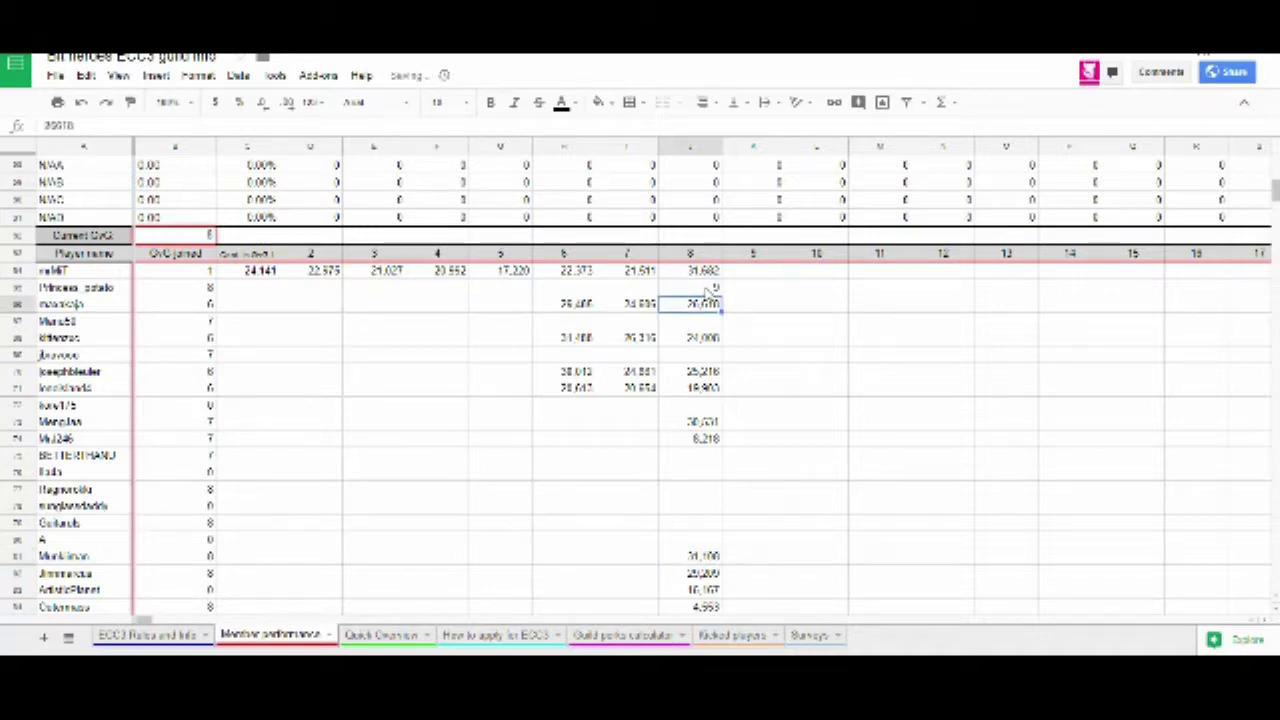
left_click(706, 288)
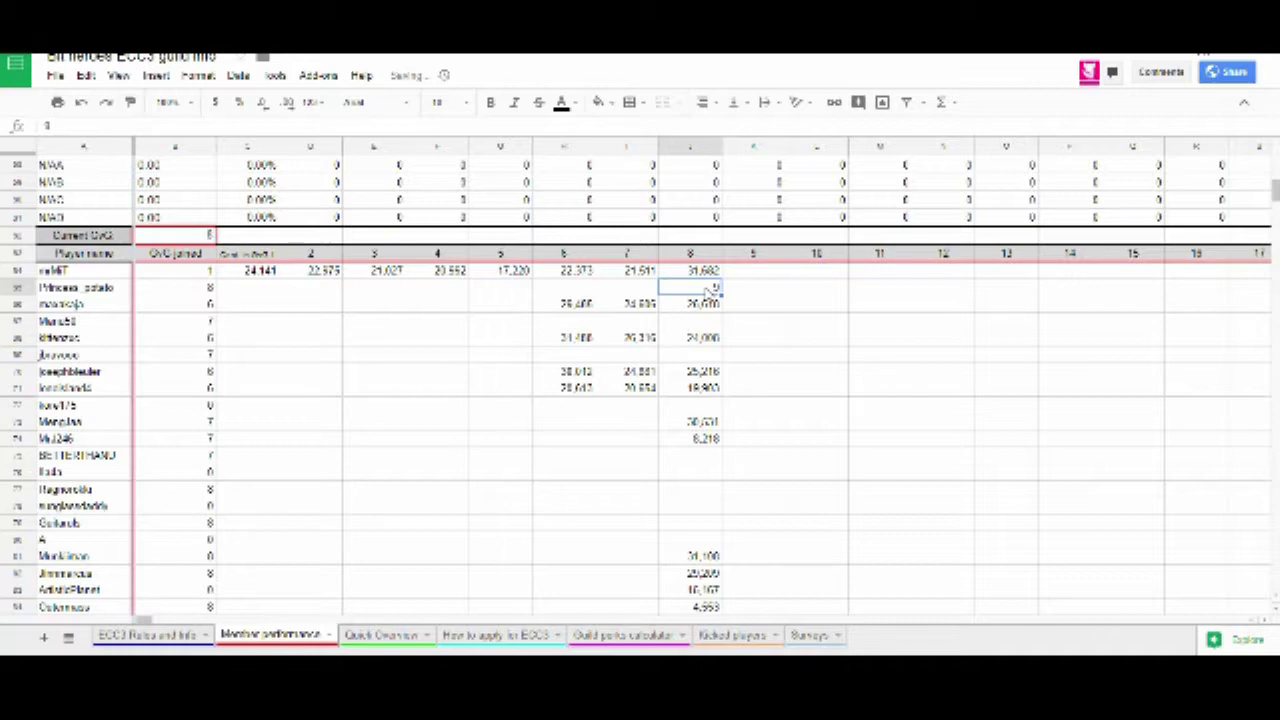
key("Delete")
left_click(752, 288)
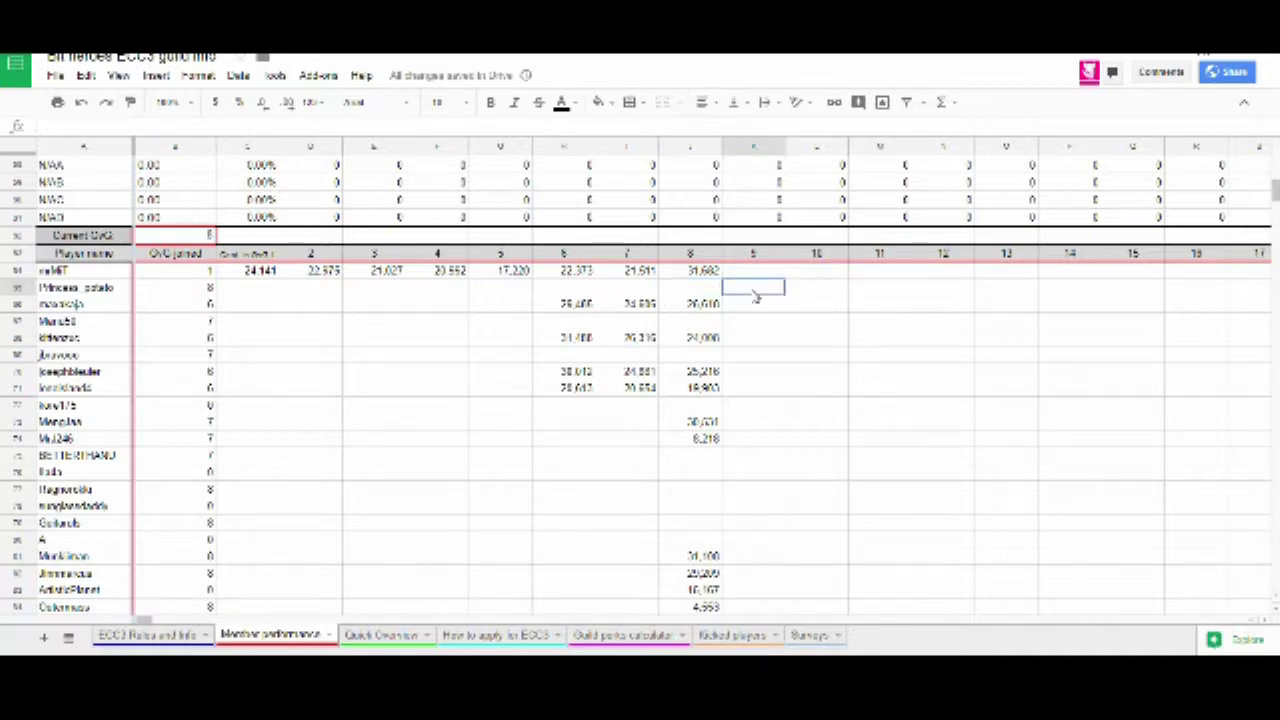
left_click(200, 290)
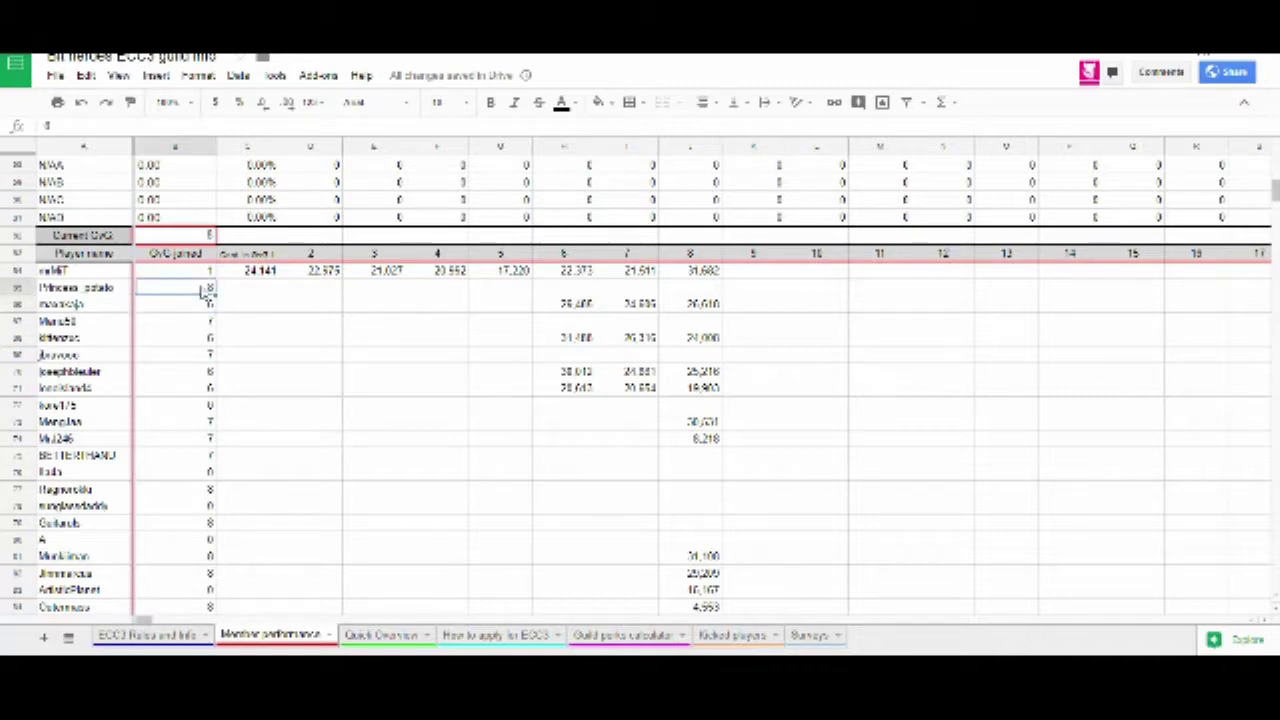
type("9")
key("Return")
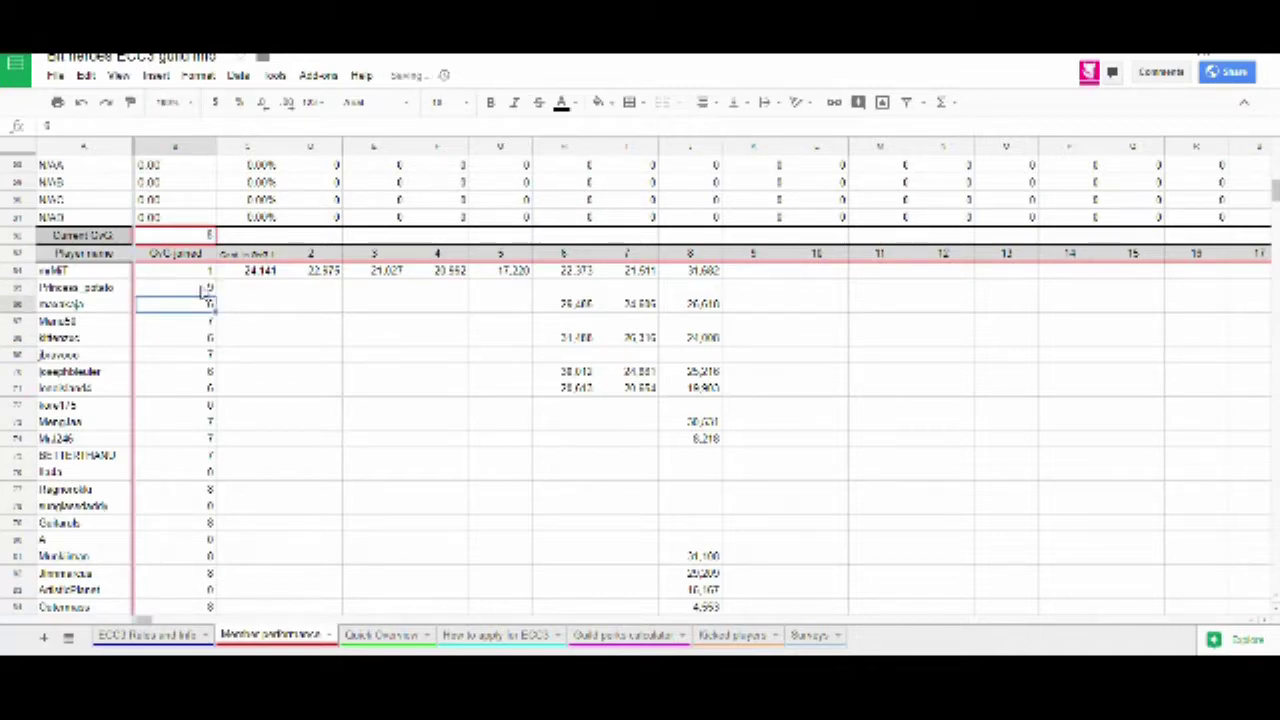
type("8")
key("Return")
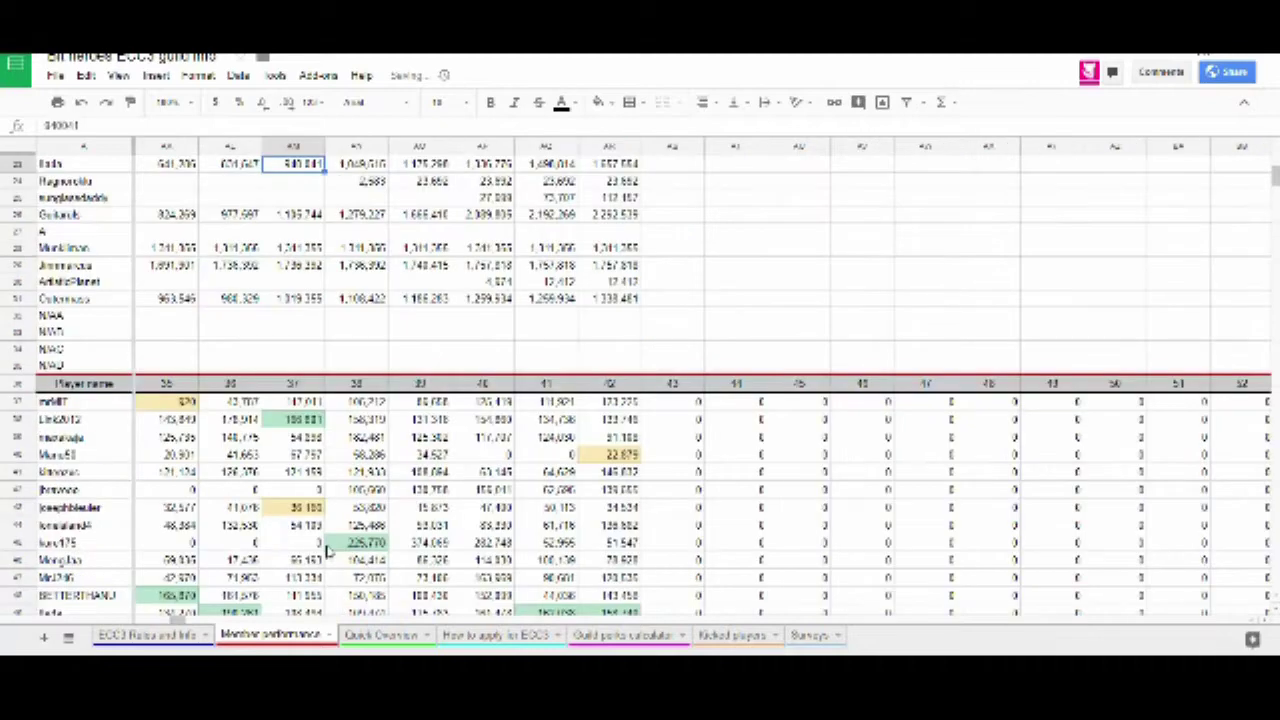
Step: Look through the contribution, GvG, ranking and score tables on Member performance, ending at the points table
scroll(326, 550, "down", 6)
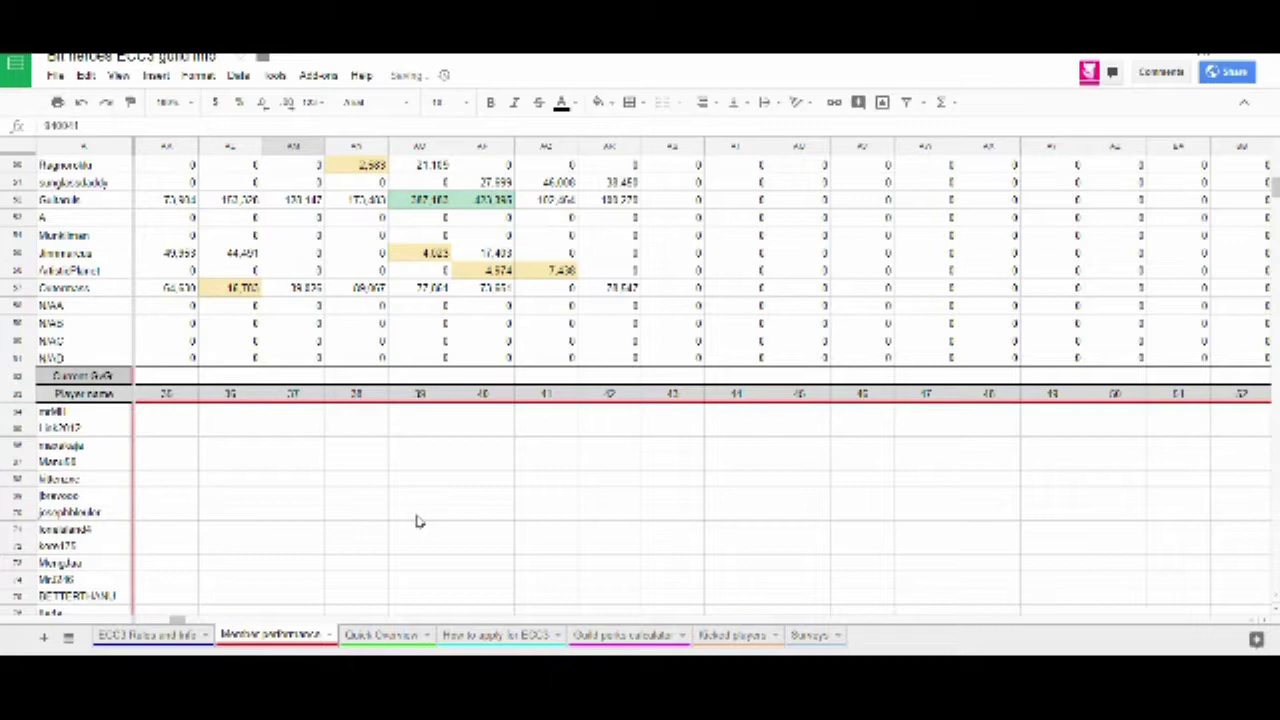
scroll(419, 521, "left", 20)
scroll(419, 521, "down", 2)
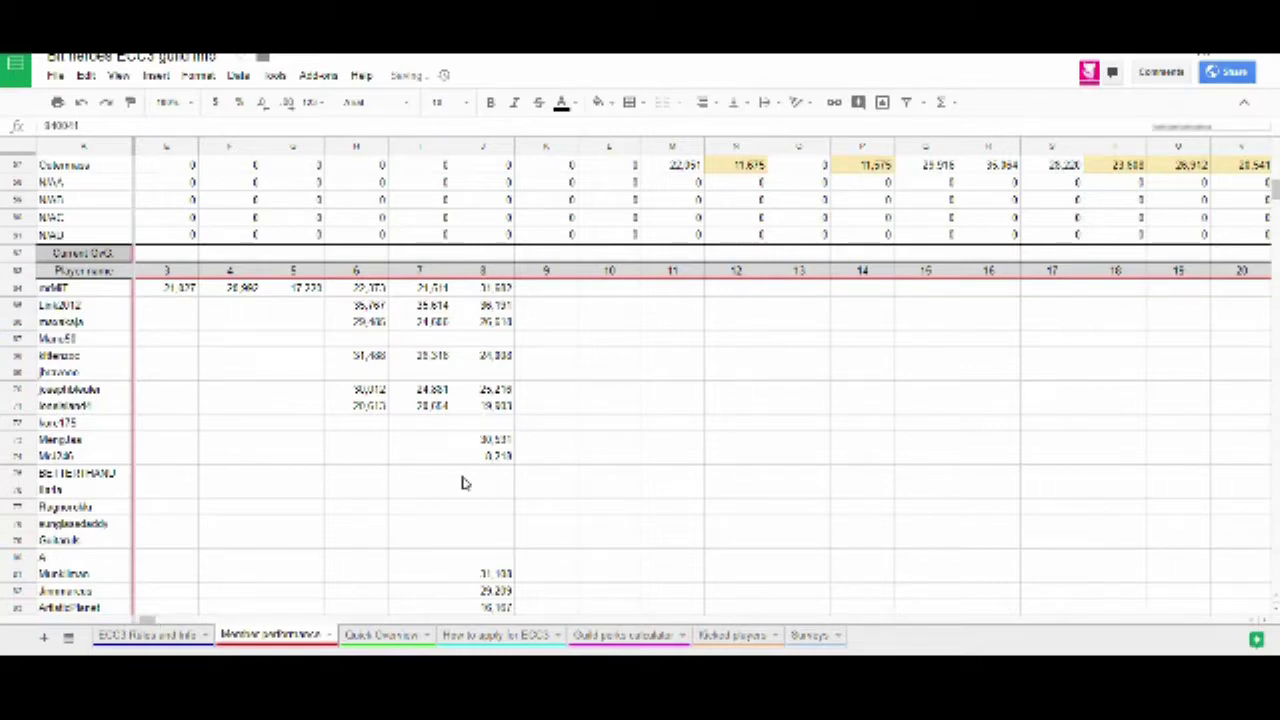
scroll(462, 483, "down", 10)
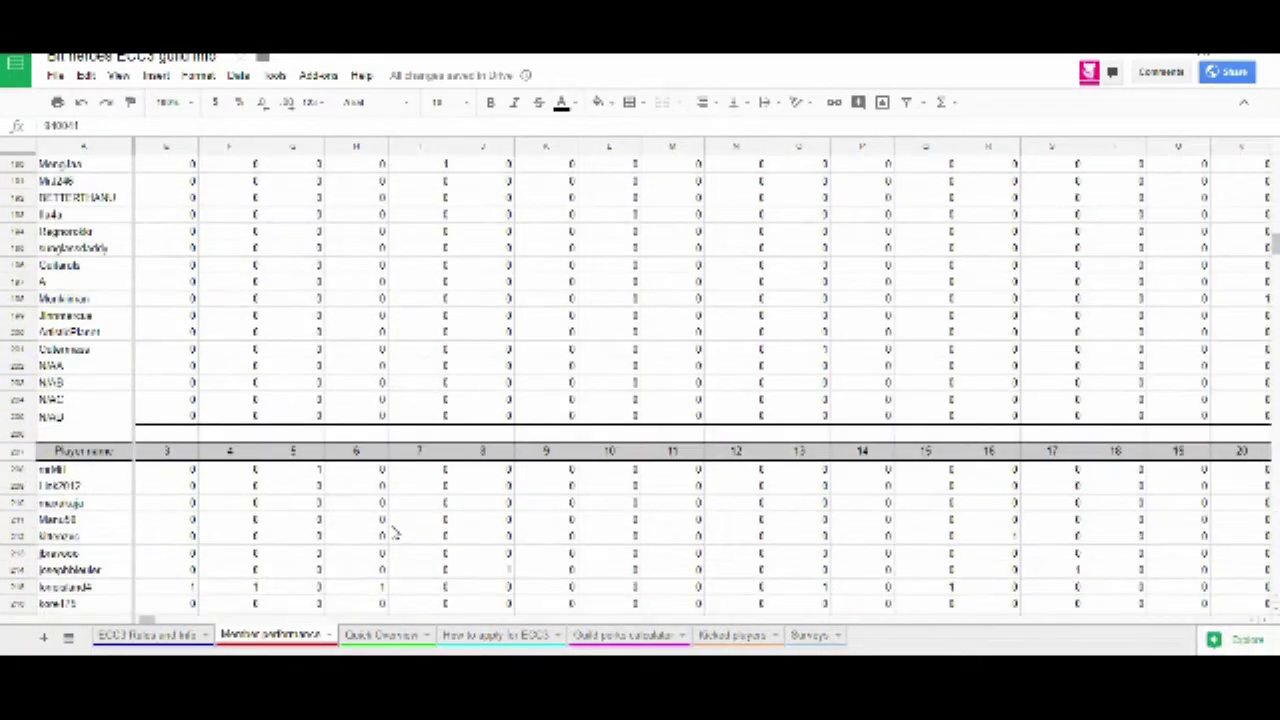
scroll(395, 533, "up", 15)
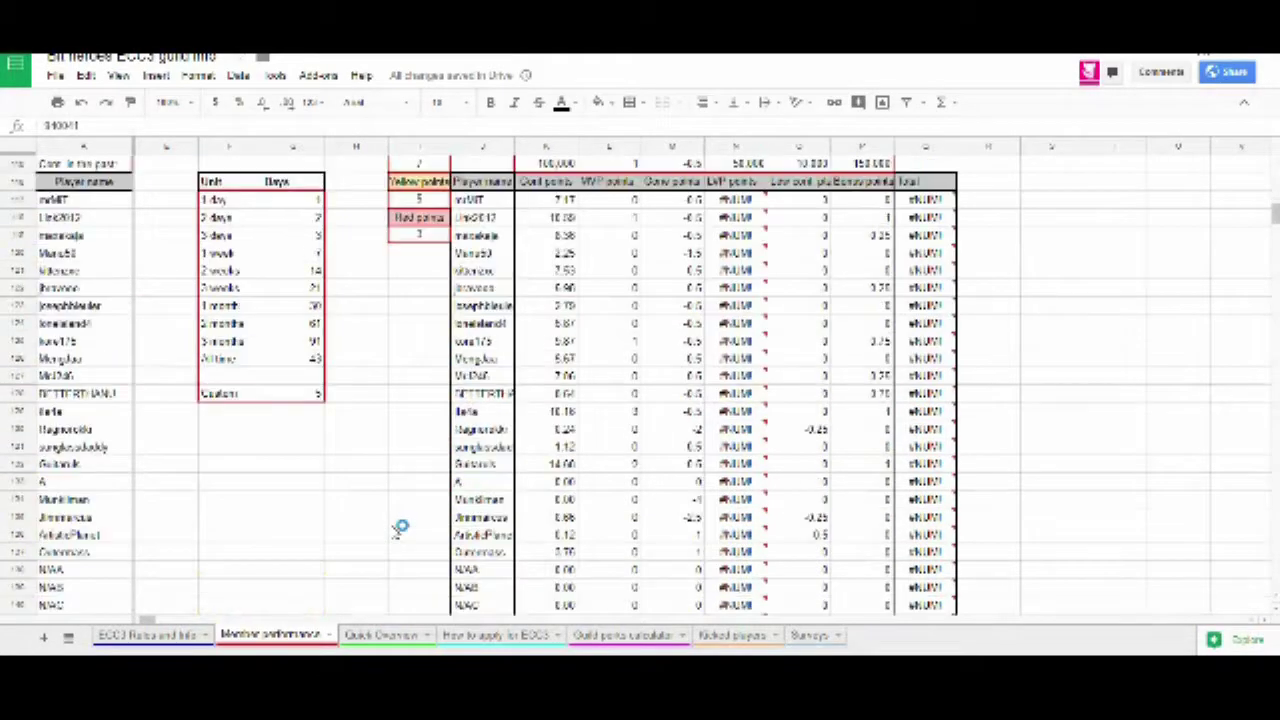
scroll(400, 527, "up", 3)
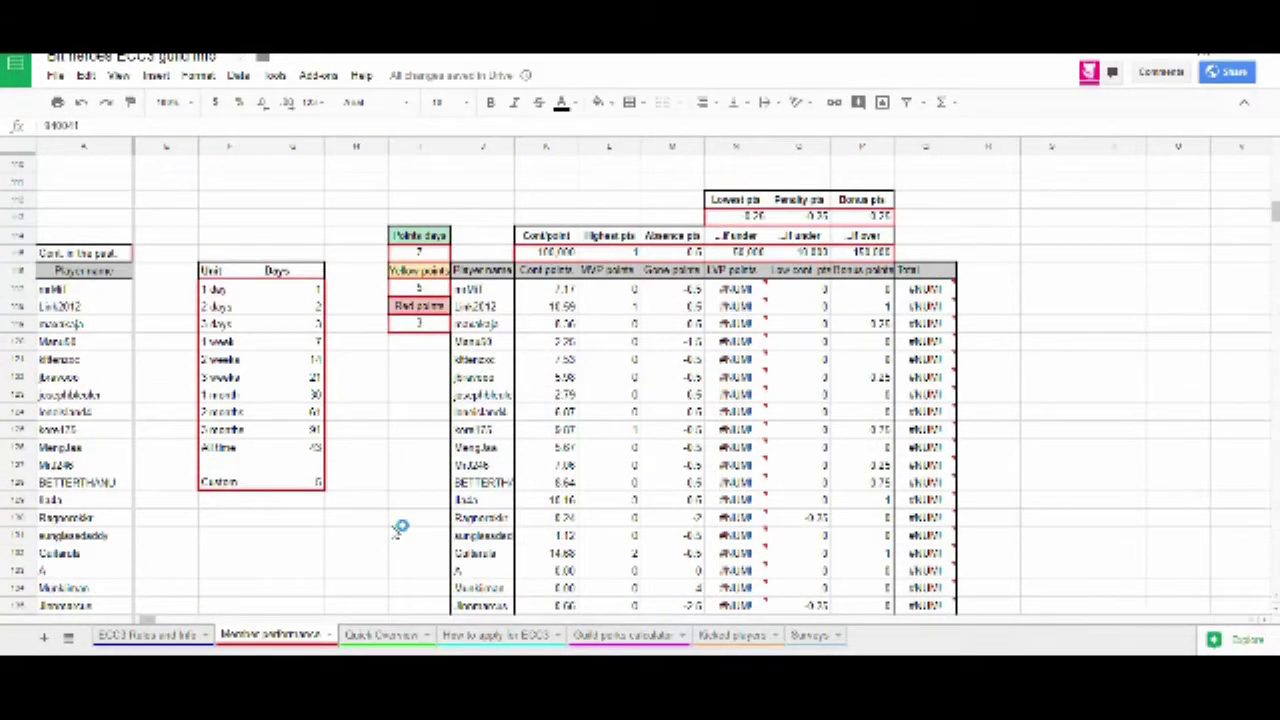
scroll(398, 530, "up", 4)
scroll(395, 533, "up", 6)
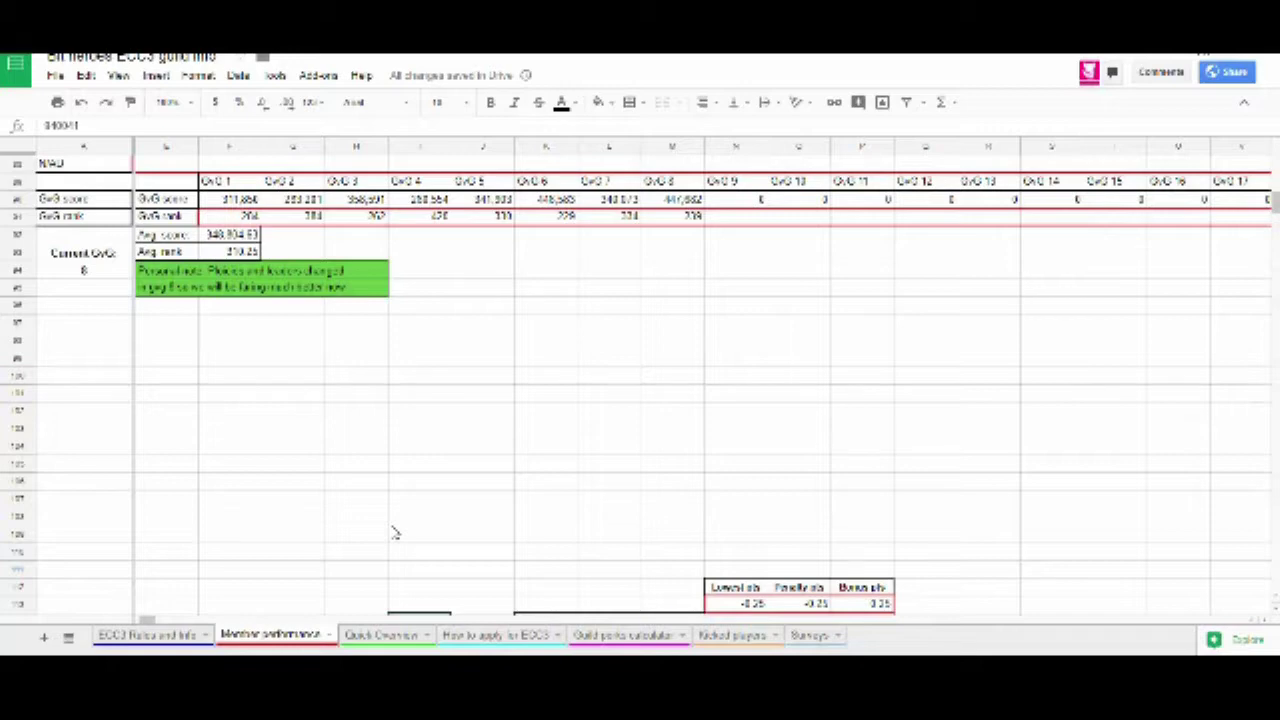
scroll(395, 533, "down", 6)
left_click(758, 380)
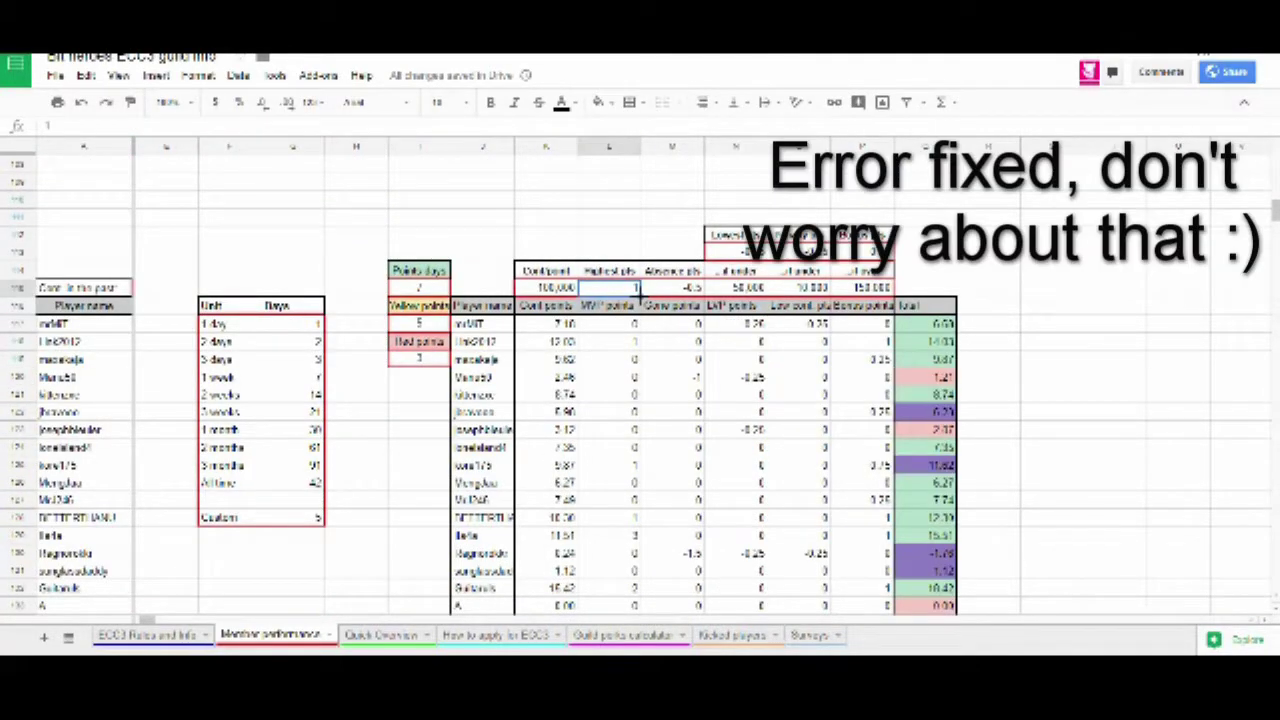
Step: Examine the Cont/point setting above the points table and the formula behind Link2012's Cont points
left_click(562, 273)
left_click(566, 286)
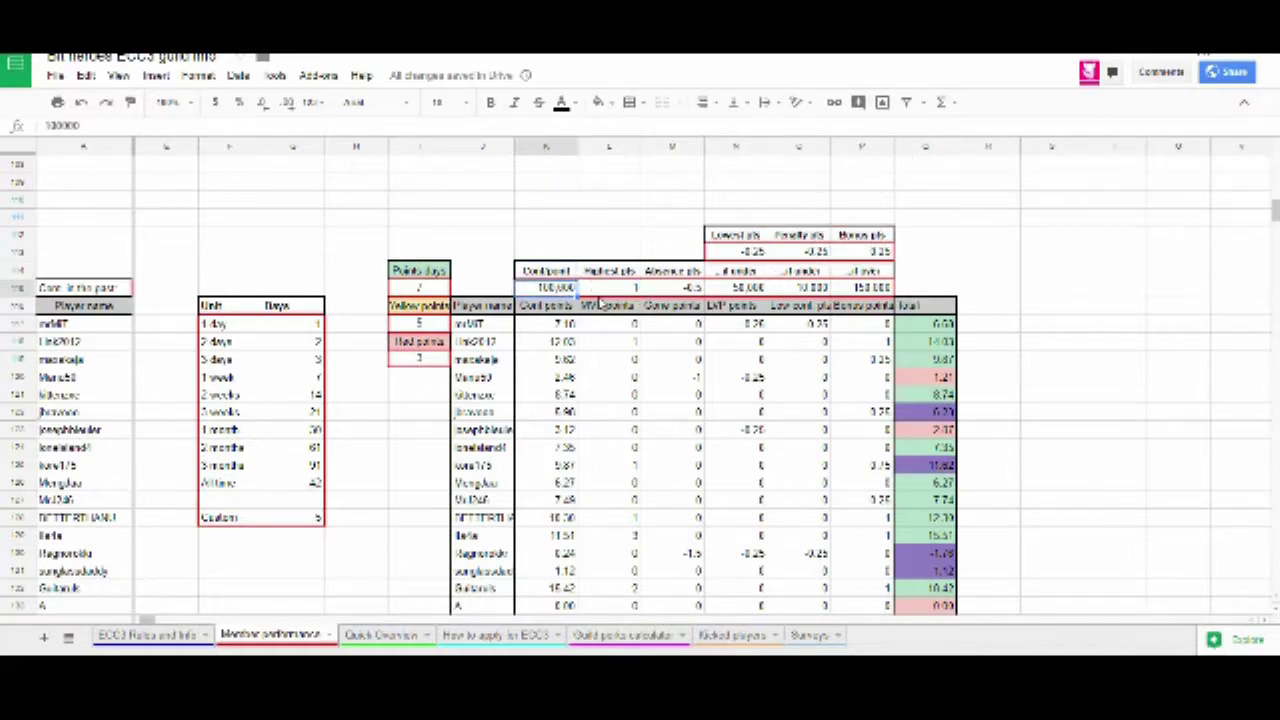
left_click(549, 344)
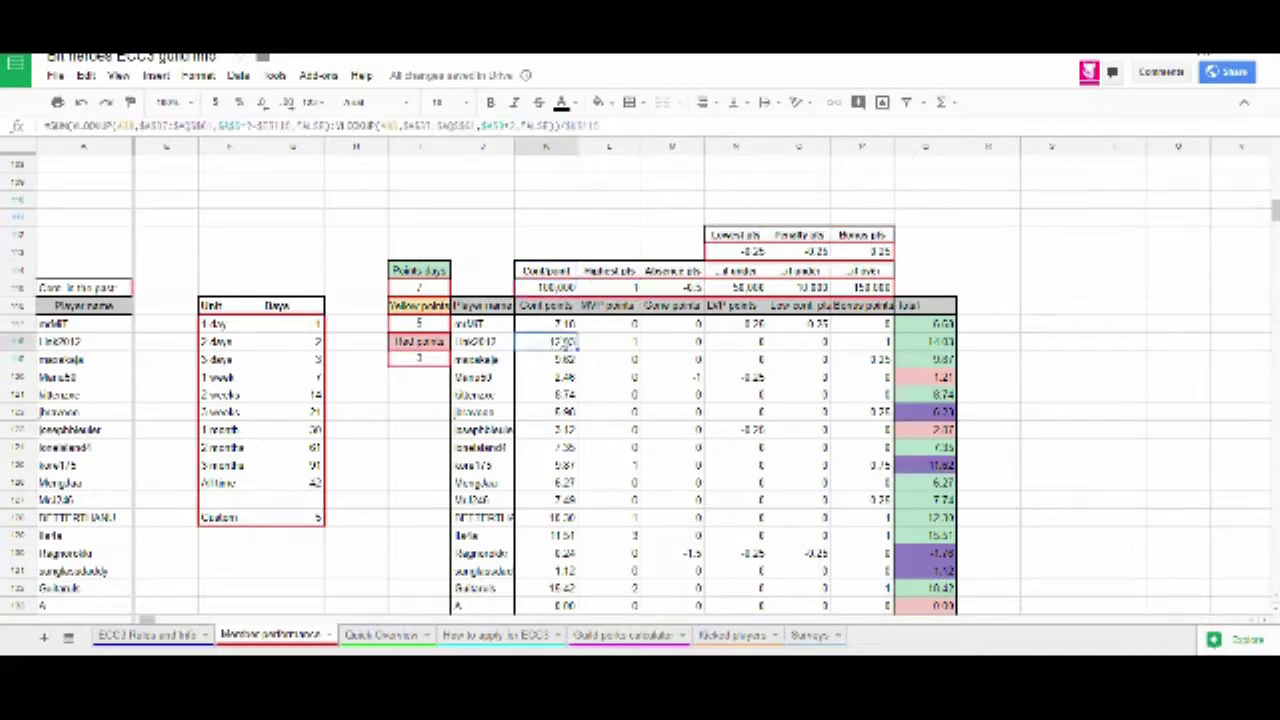
left_click(537, 289)
left_click(550, 275)
left_click(548, 287)
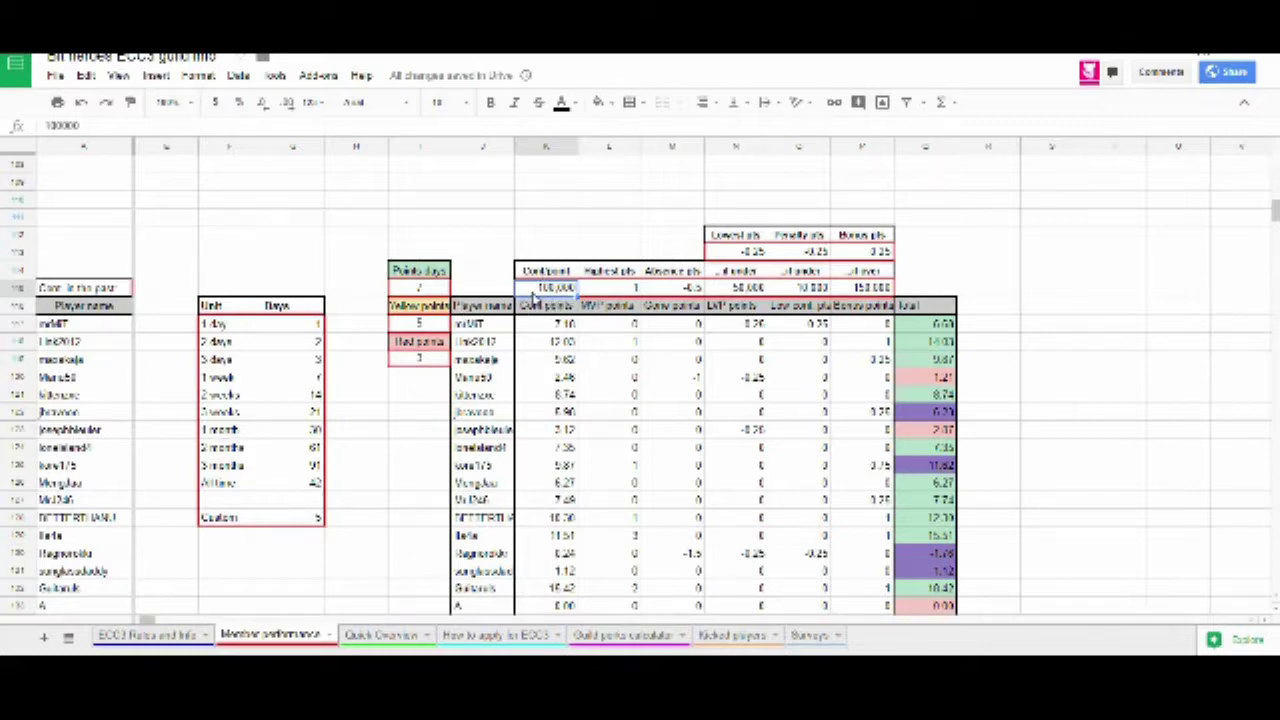
Step: Clear the Cont/point setting above the points table and restore it to 100,000
type("500")
key("BackSpace")
key("BackSpace")
key("BackSpace")
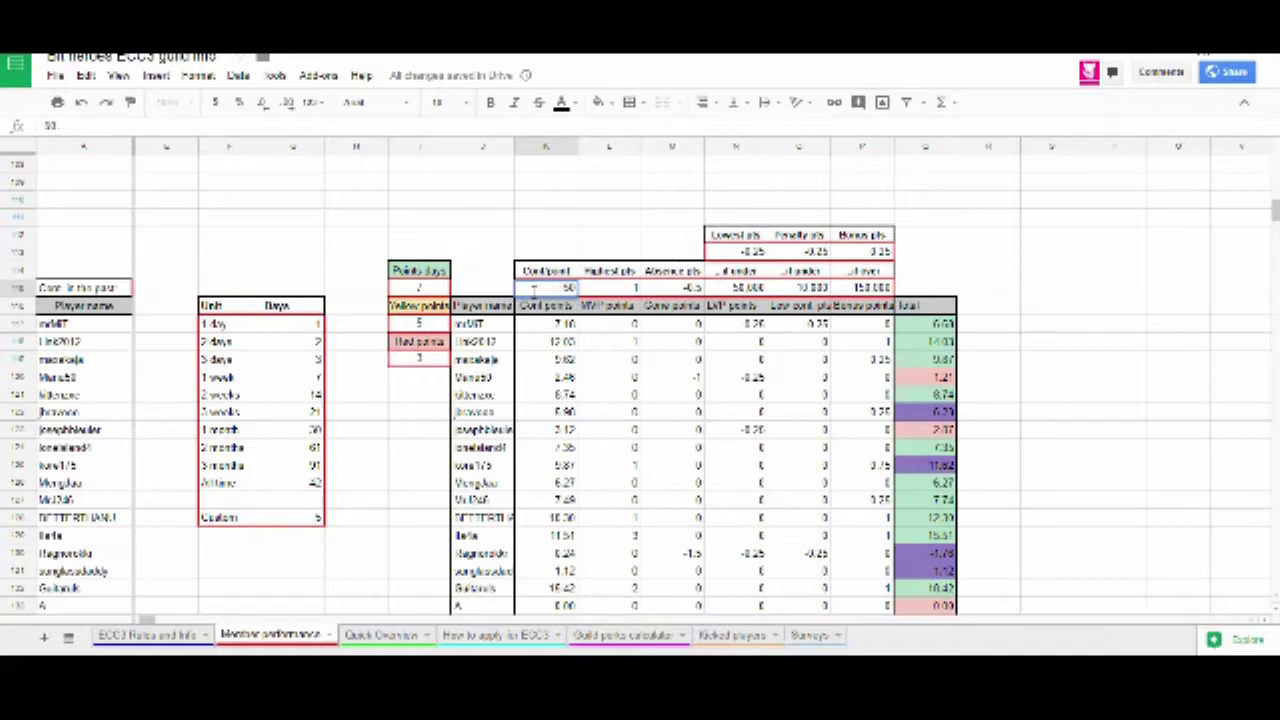
key("Return")
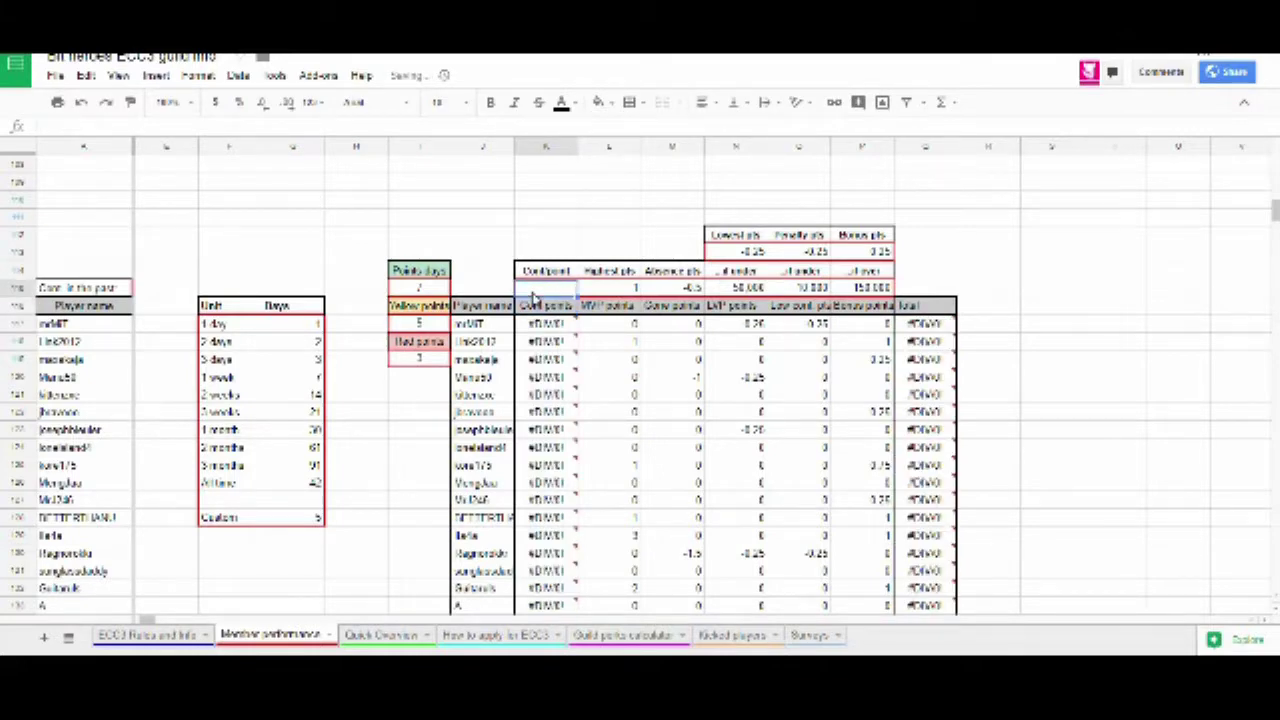
left_click(533, 288)
type("100,00")
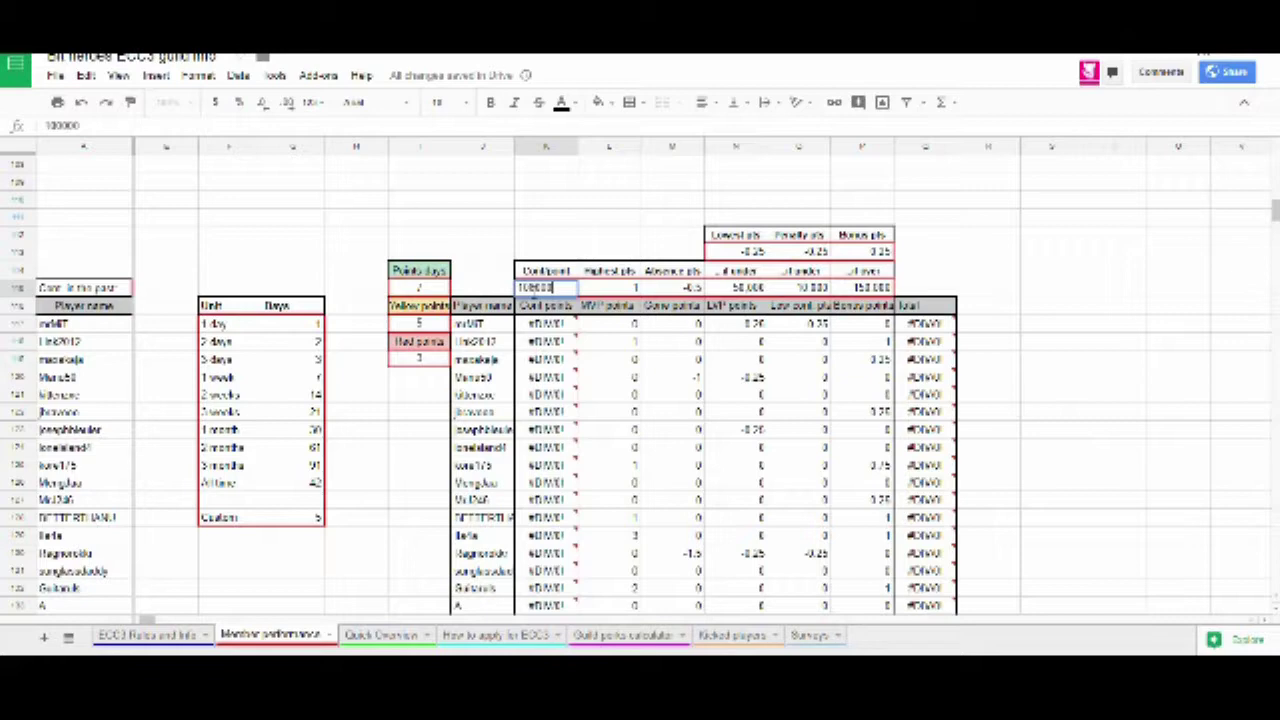
type("0")
key("Return")
Step: Examine the Highest pts setting and how the players' MVP points are calculated from it
left_click(604, 360)
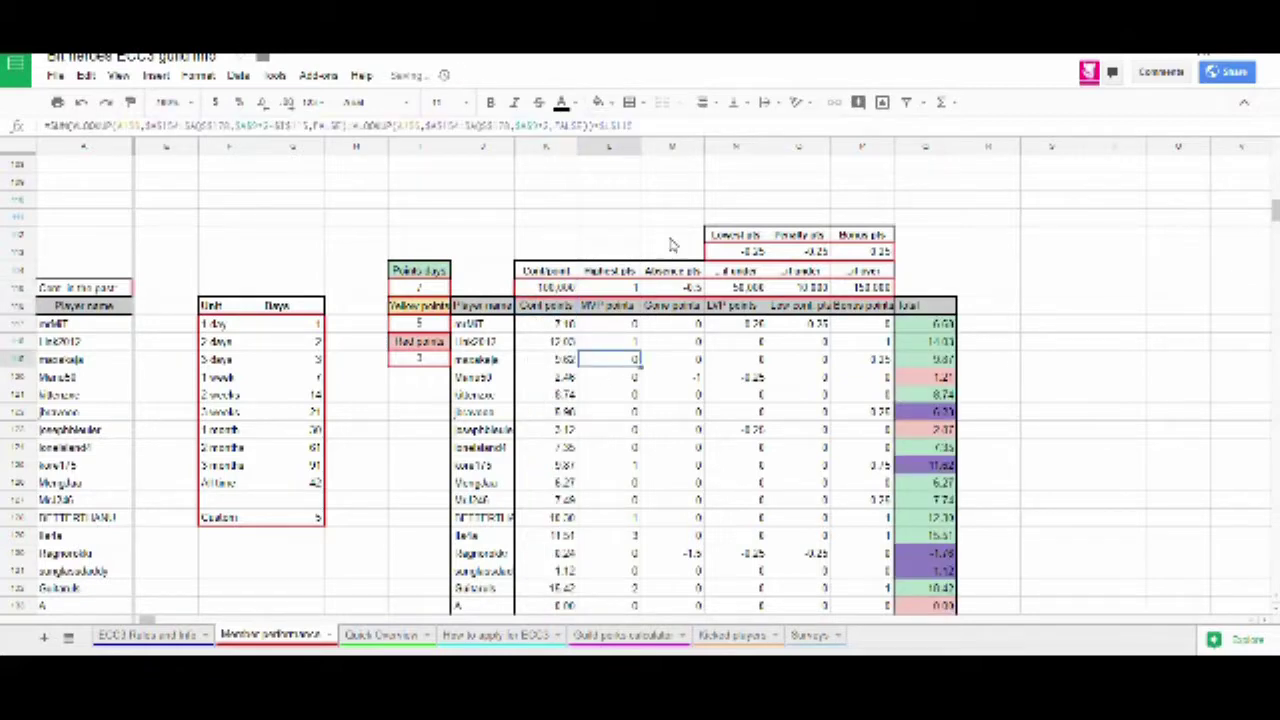
left_click(624, 289)
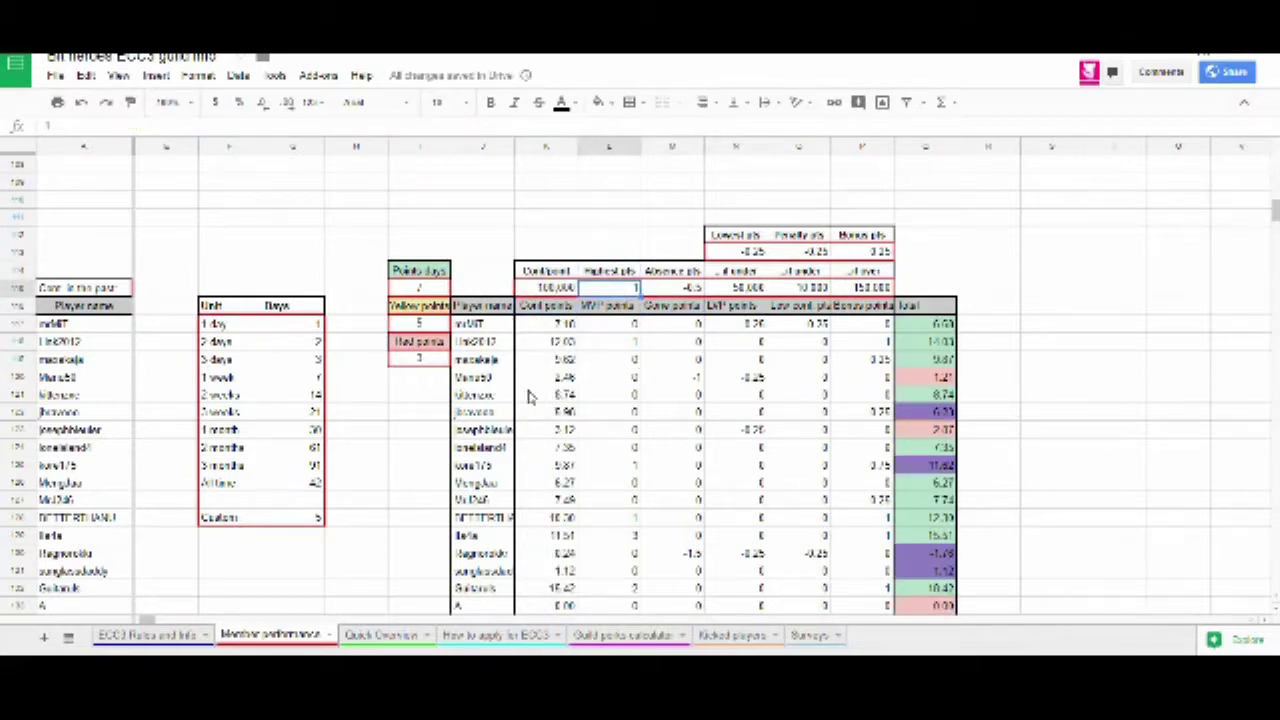
left_click(630, 276)
left_click(620, 293)
left_click(614, 377)
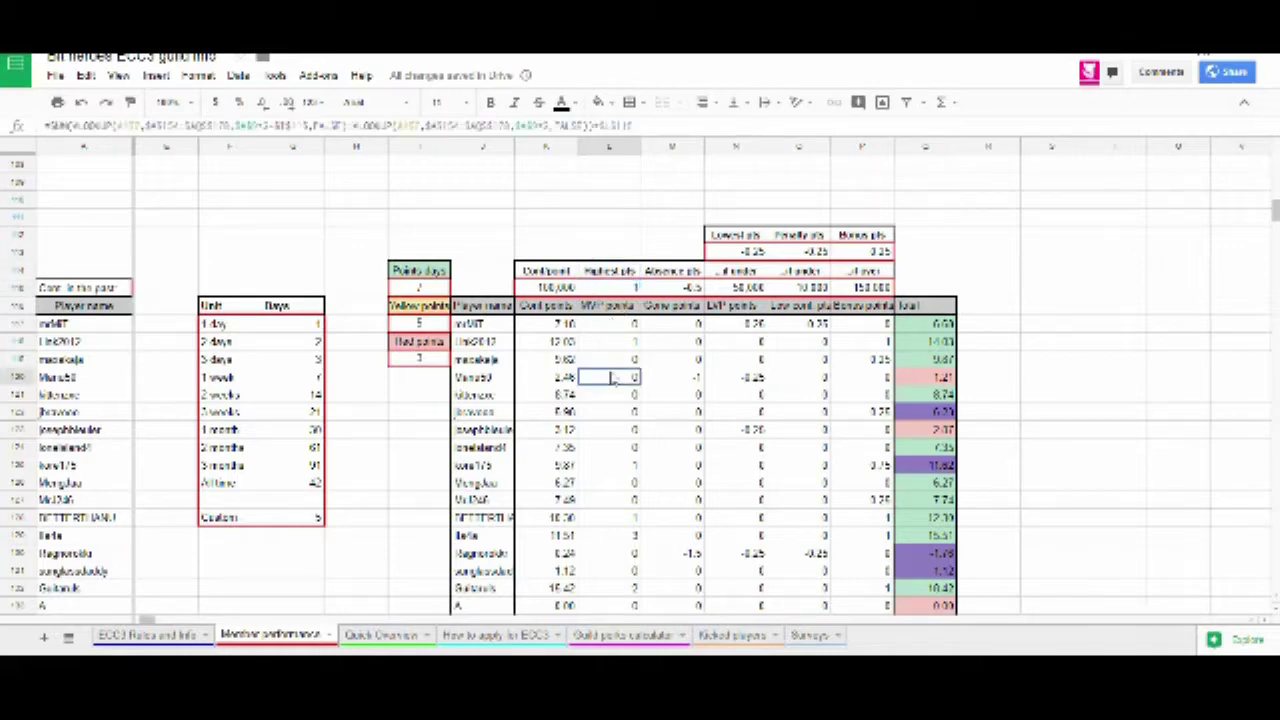
left_click(628, 289)
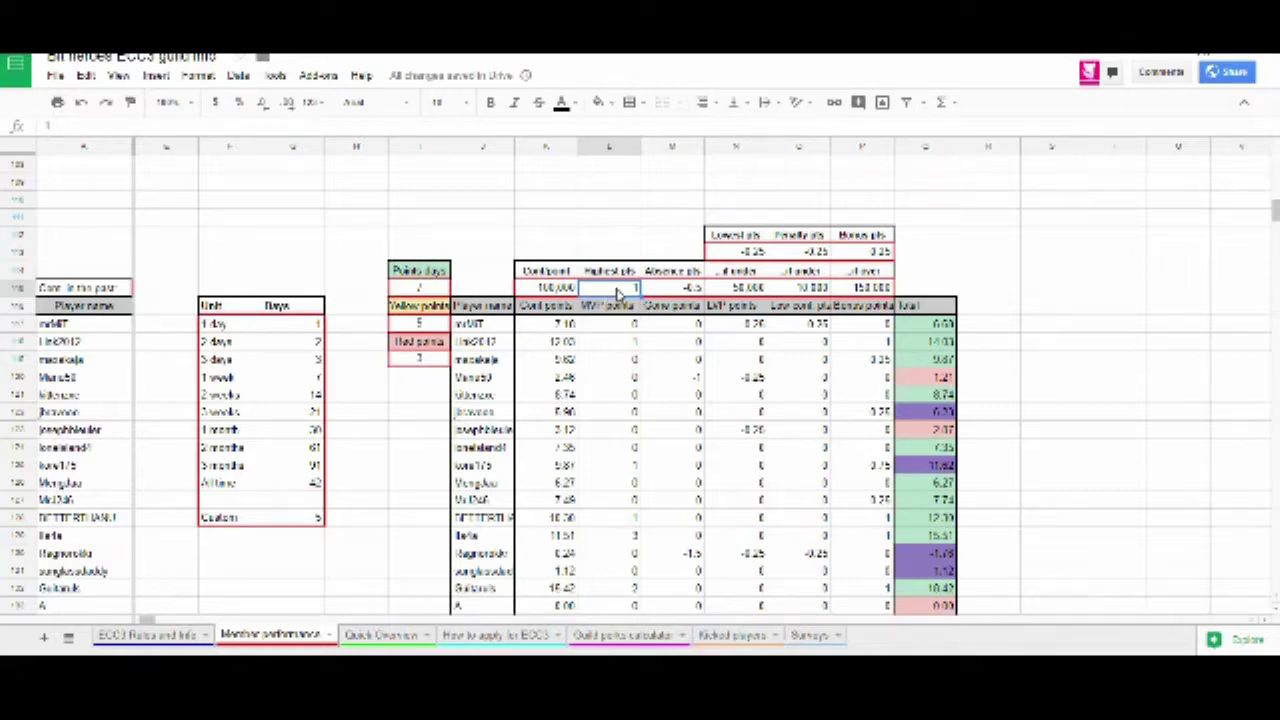
left_click(608, 328)
left_click(624, 291)
Step: Examine the Absence pts setting that determines the Gone points in the points table
left_click(702, 292)
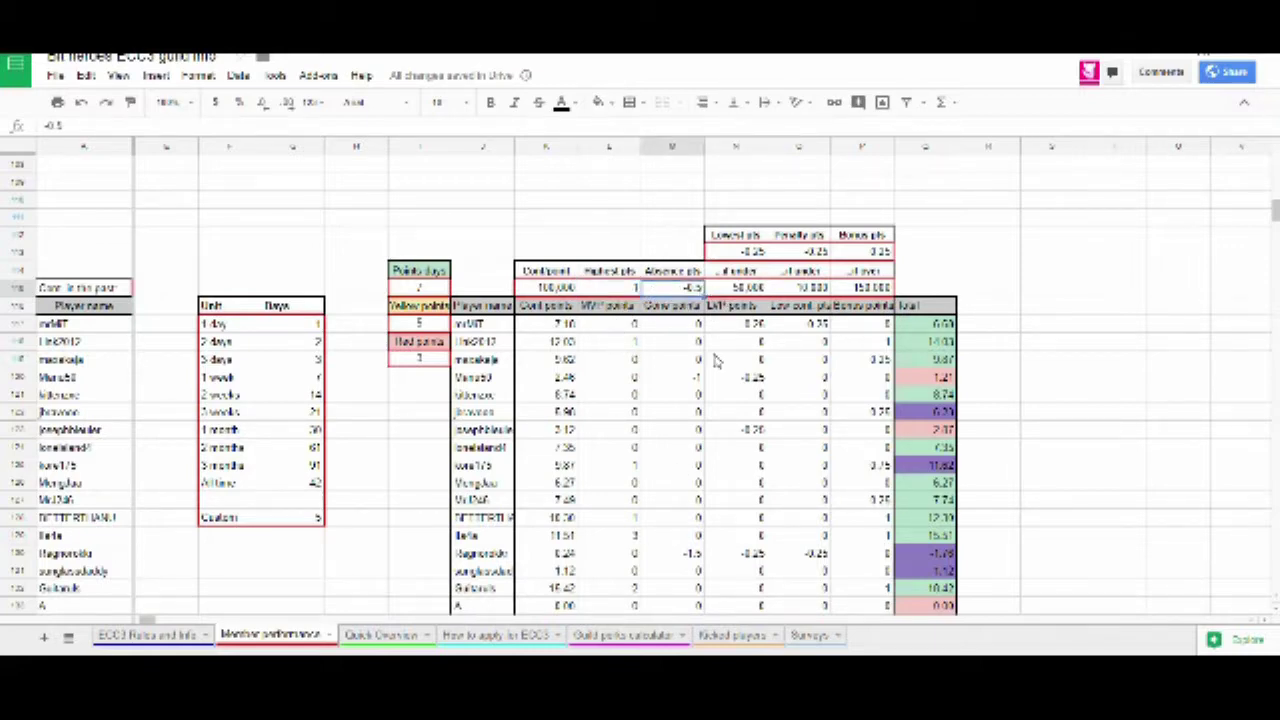
left_click(725, 414)
left_click(697, 288)
key("Right")
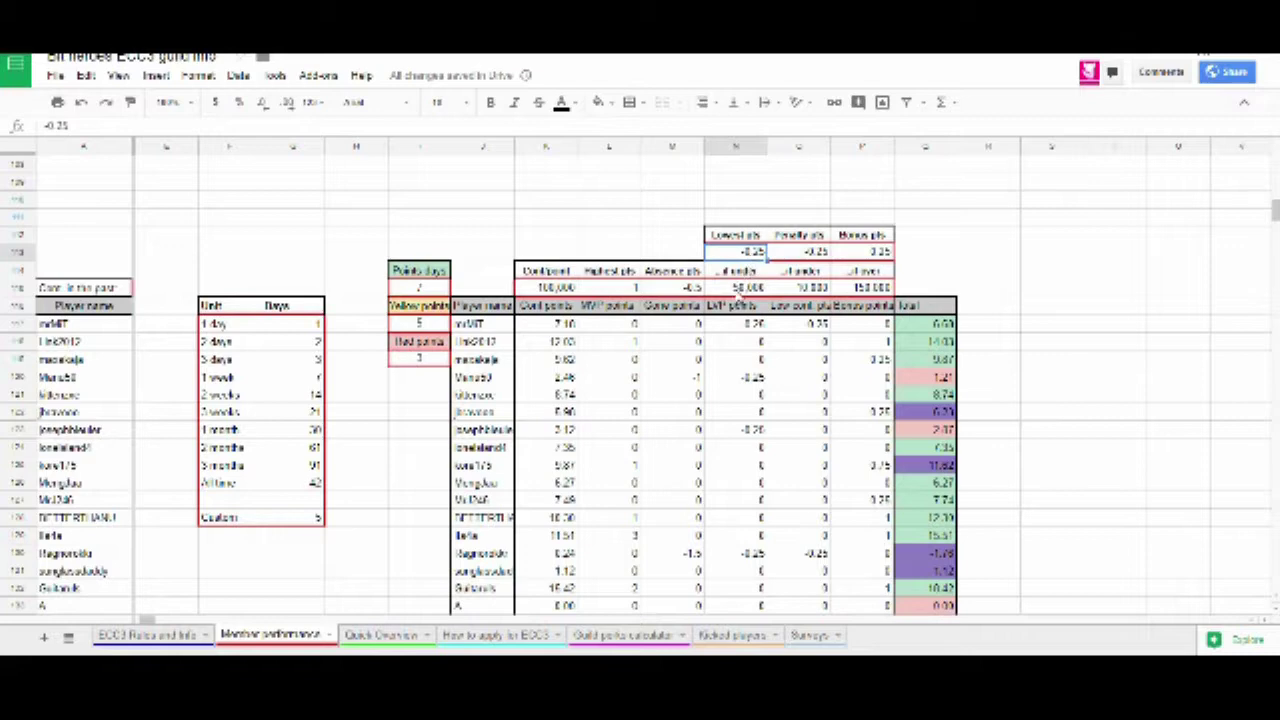
Step: Examine the Lowest pts setting together with its "..if under" threshold above the LVP points column
left_click(756, 253)
left_click(737, 292)
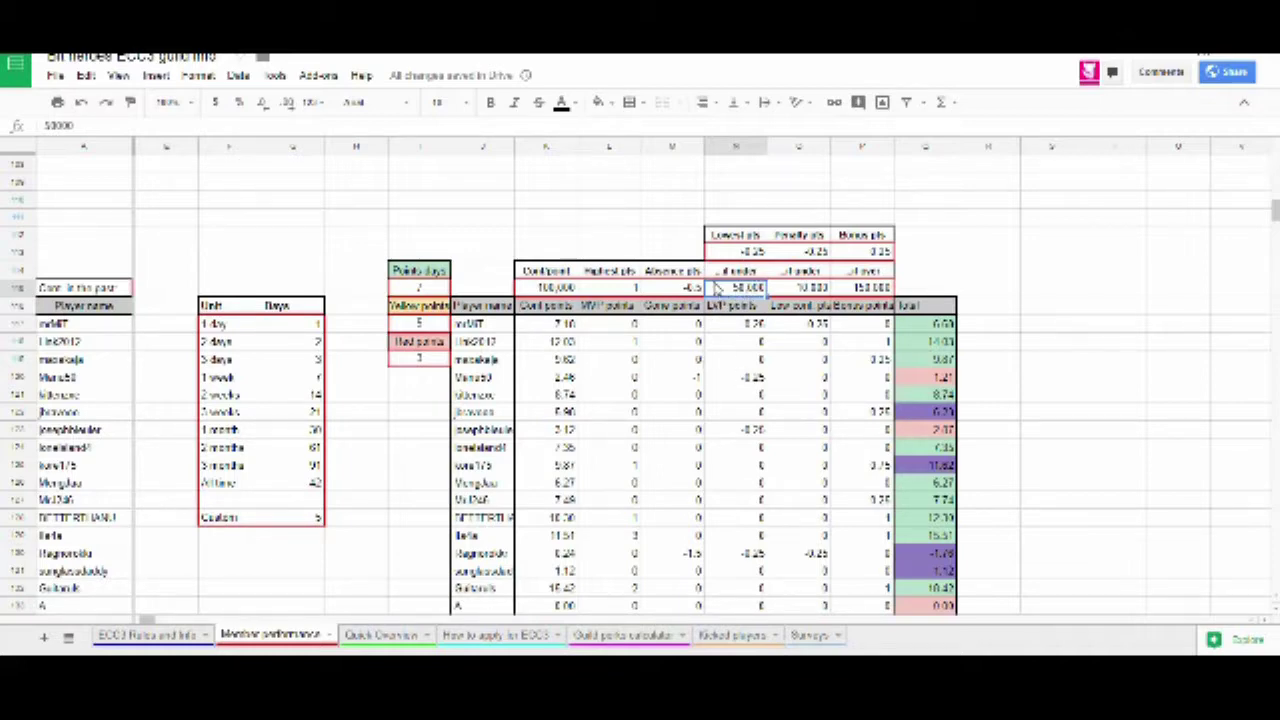
left_click(745, 252)
left_click(733, 289)
Step: Examine the Penalty pts setting and its own "..if under" threshold, comparing it with the Lowest pts threshold
left_click(800, 270)
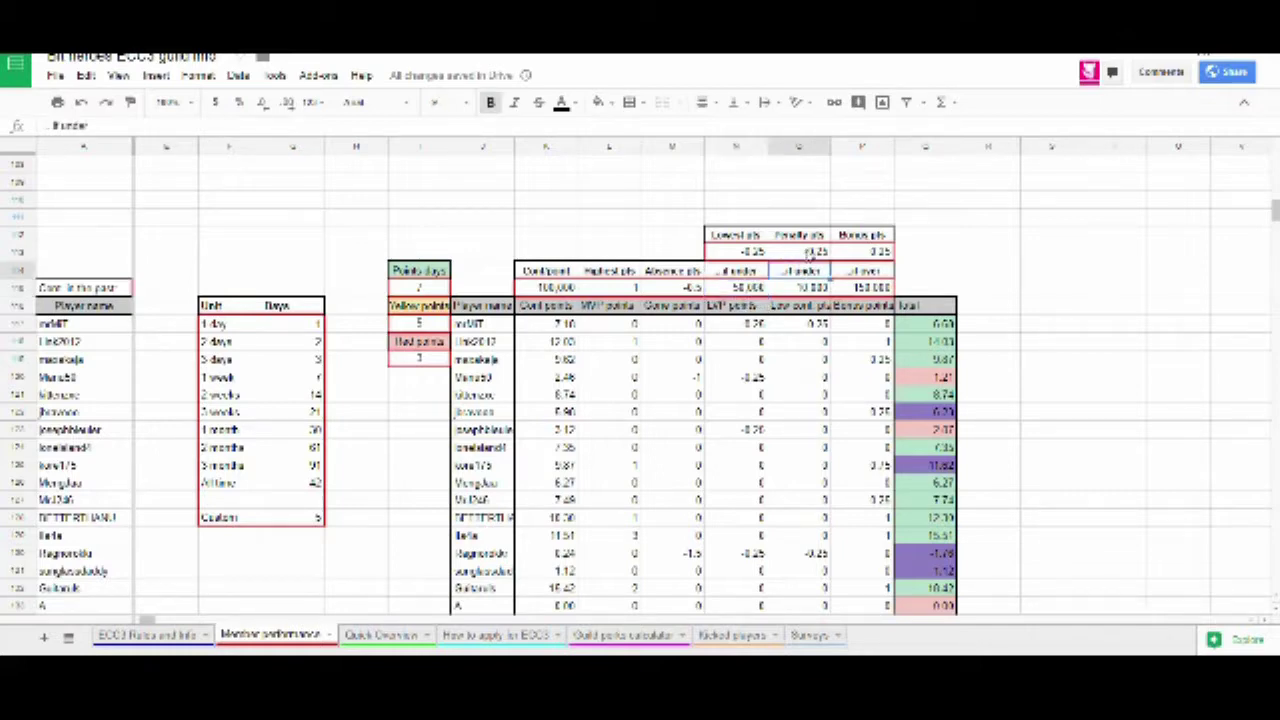
left_click(810, 252)
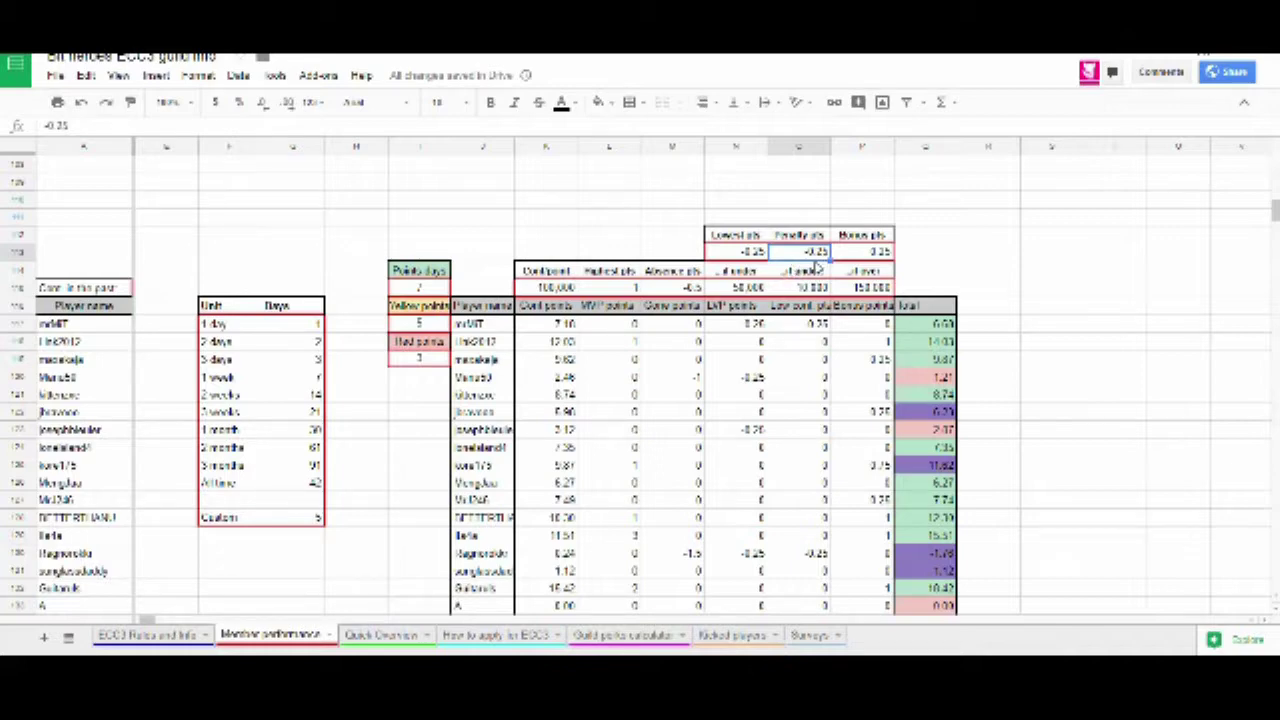
left_click(752, 290)
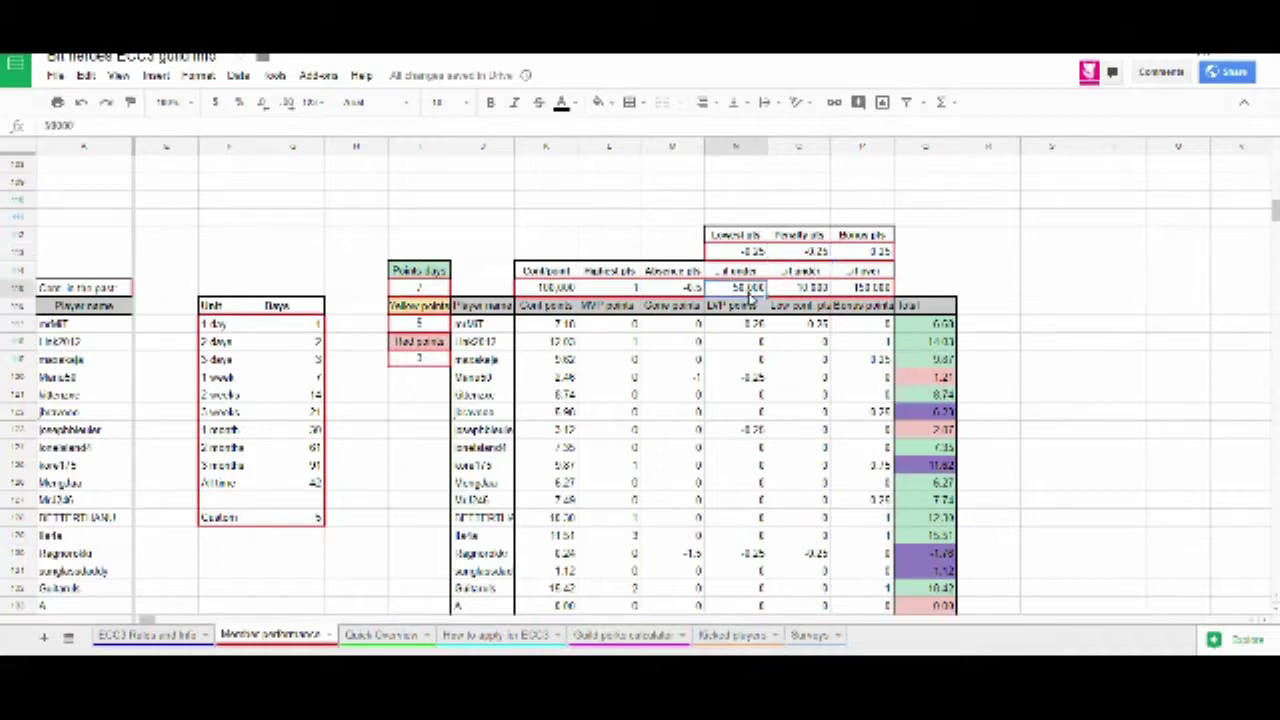
left_click(806, 252)
left_click(805, 287)
left_click(810, 252)
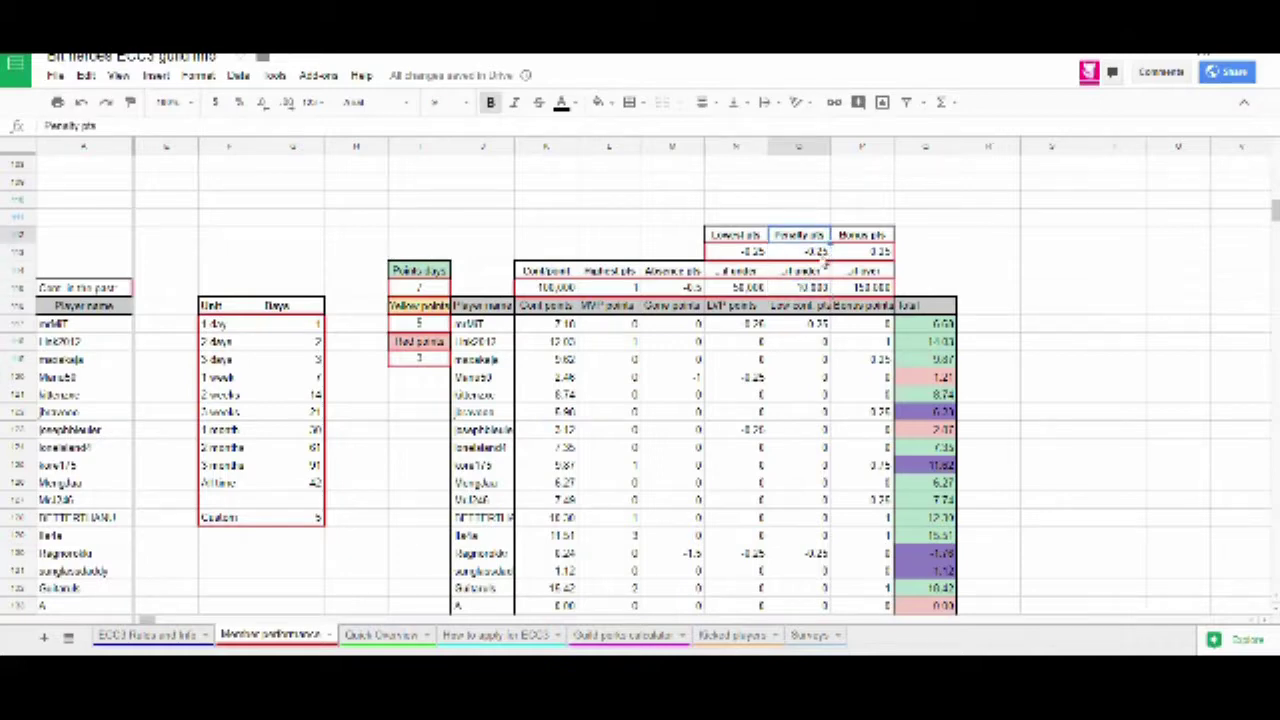
left_click(811, 288)
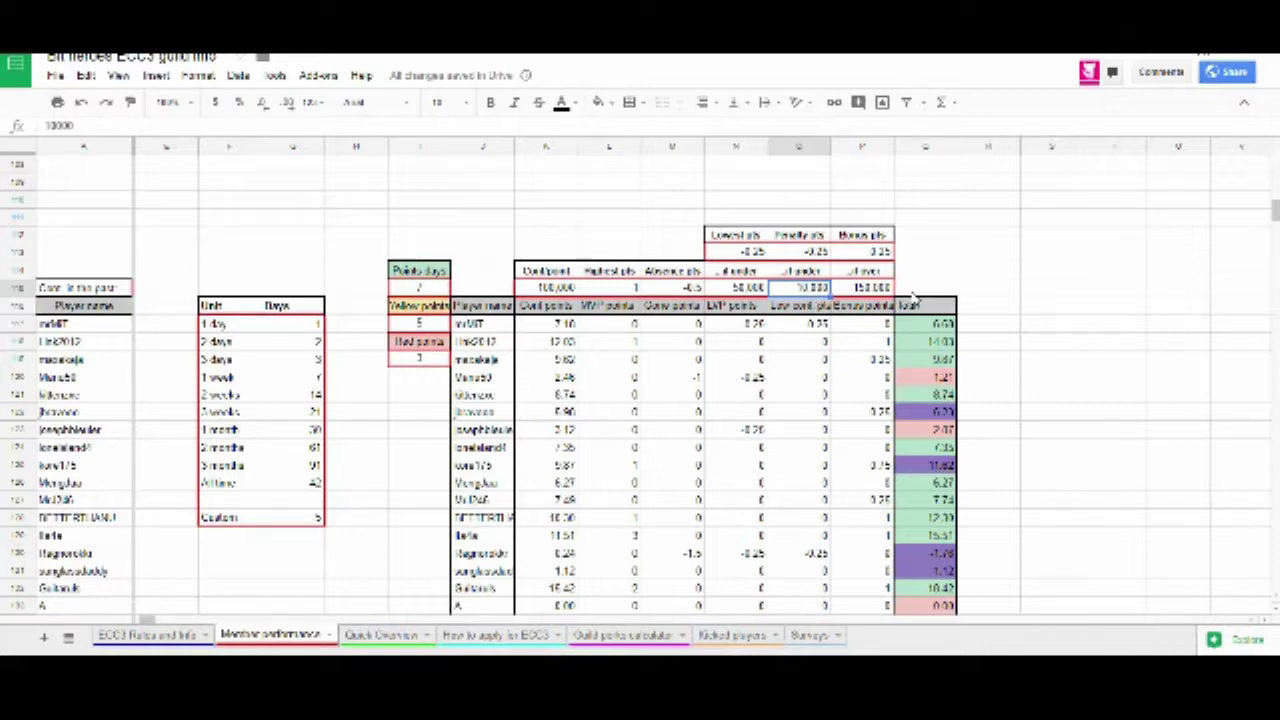
Step: Compare the combined Lowest pts and Penalty pts deductions with the Absence pts setting
left_click(988, 256)
left_click(748, 252)
left_click_drag(740, 256, 795, 258)
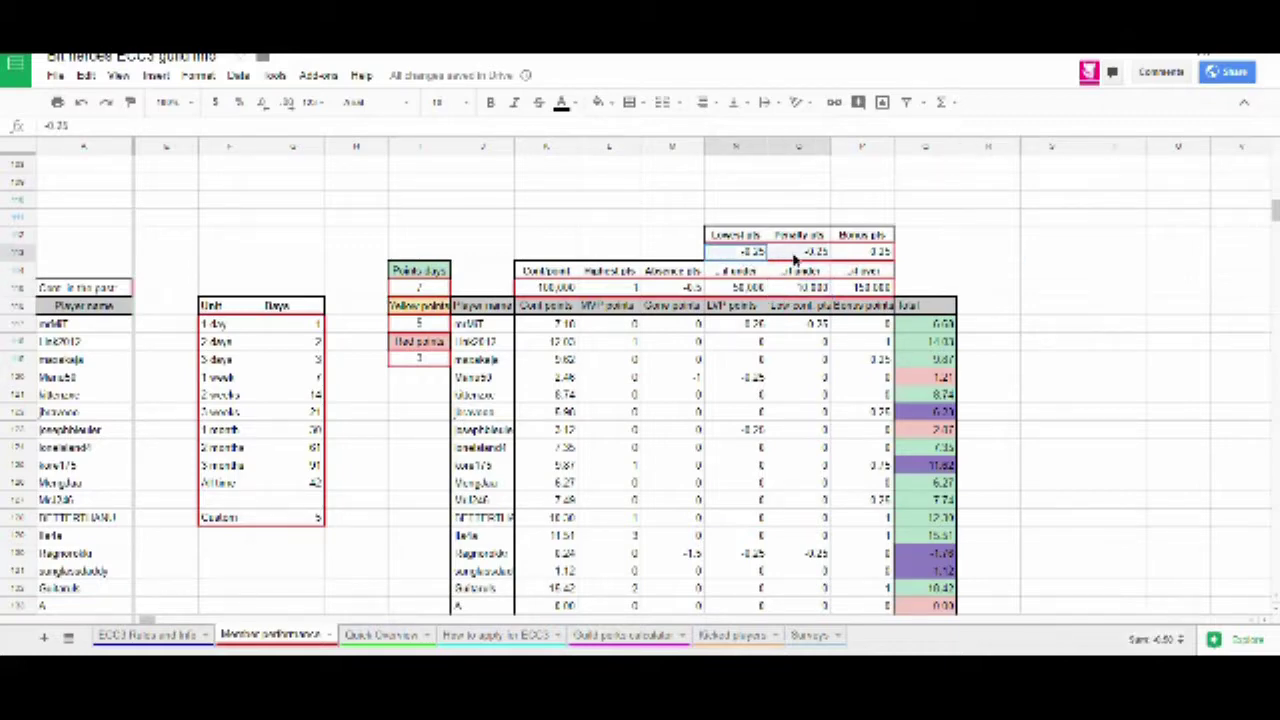
left_click(690, 289)
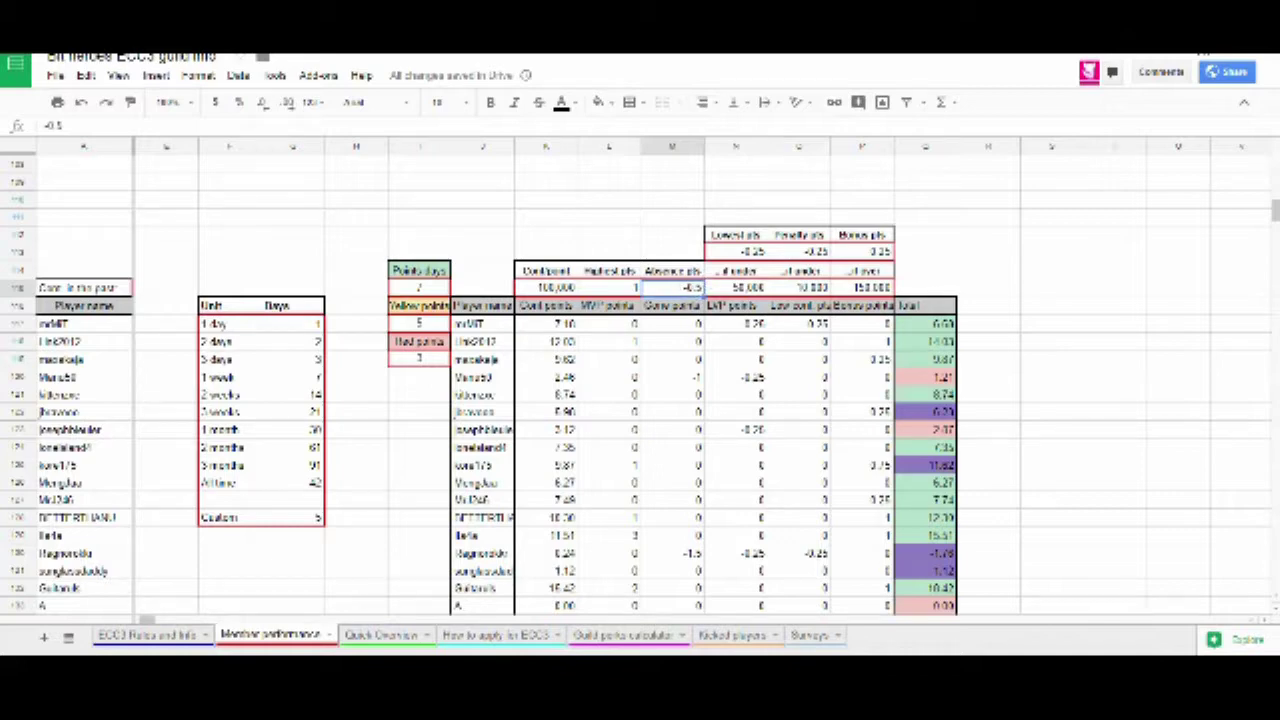
mouse_move(745, 252)
left_mouse_down()
mouse_move(816, 256)
mouse_move(738, 260)
left_mouse_up()
left_click(799, 277)
left_click(757, 255)
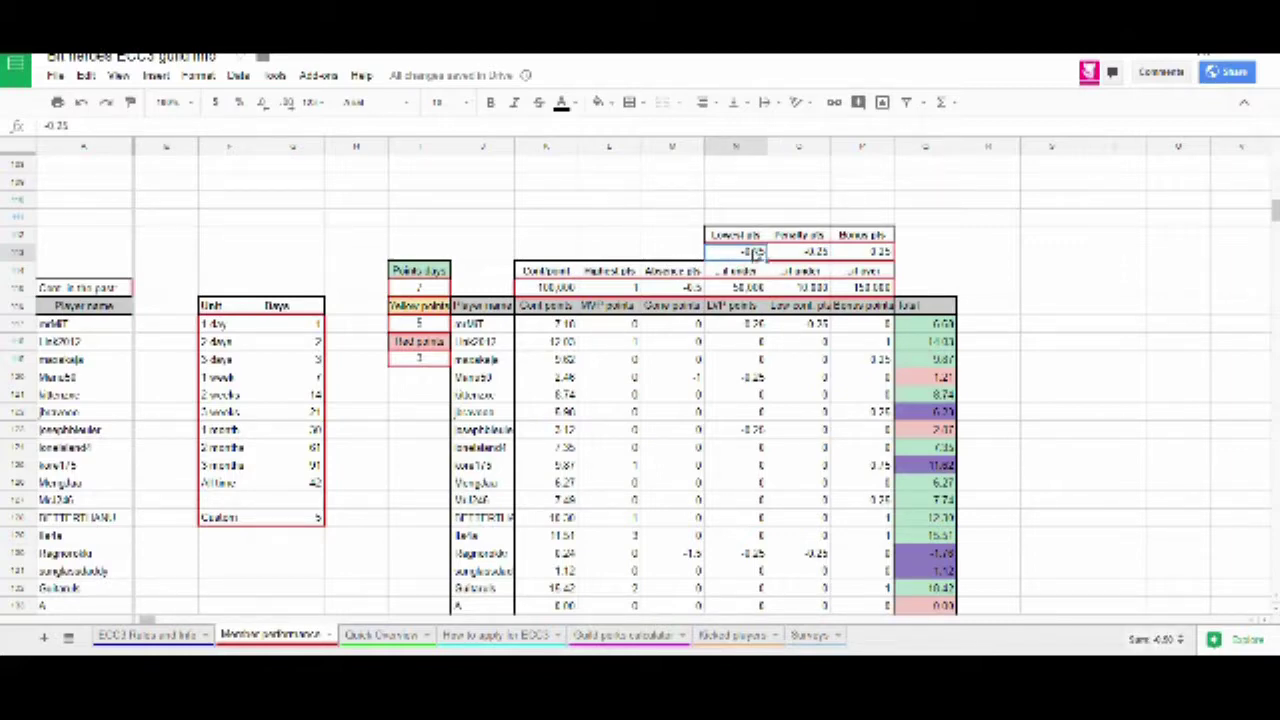
left_click(682, 288)
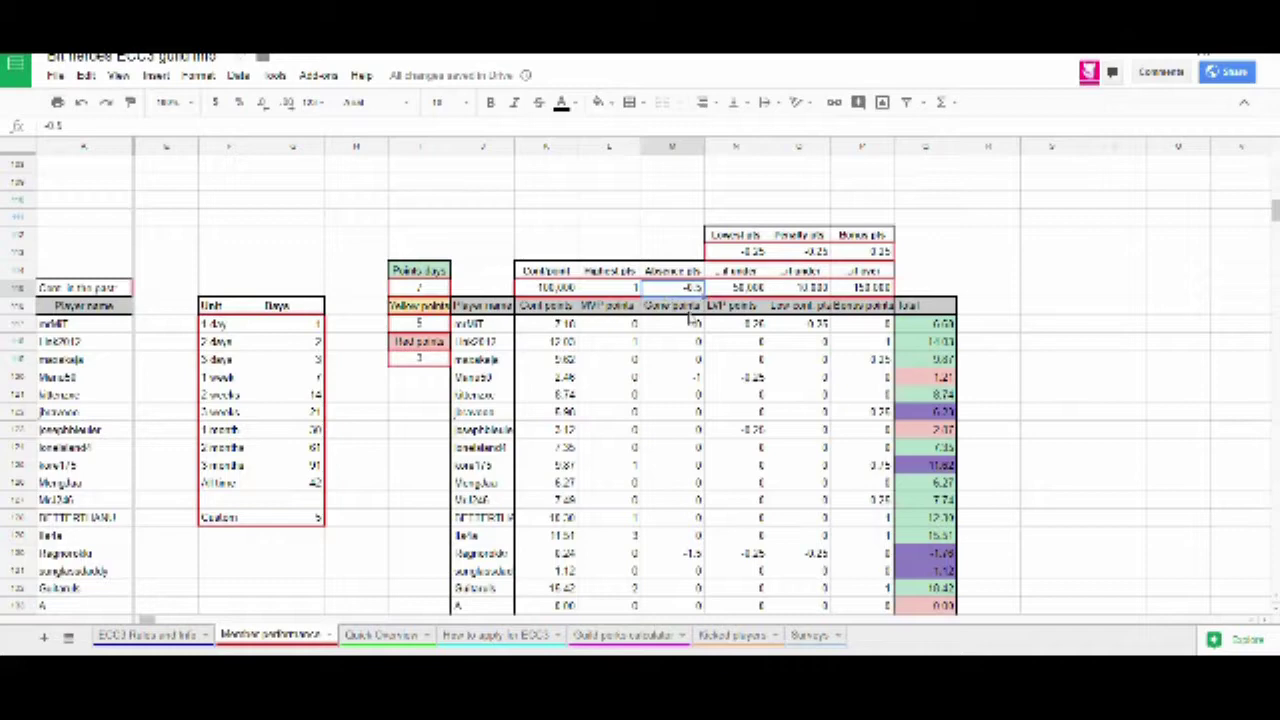
Step: Examine the Bonus pts setting and the "..if over" threshold that awards it in the points table
left_click(874, 240)
left_click(877, 253)
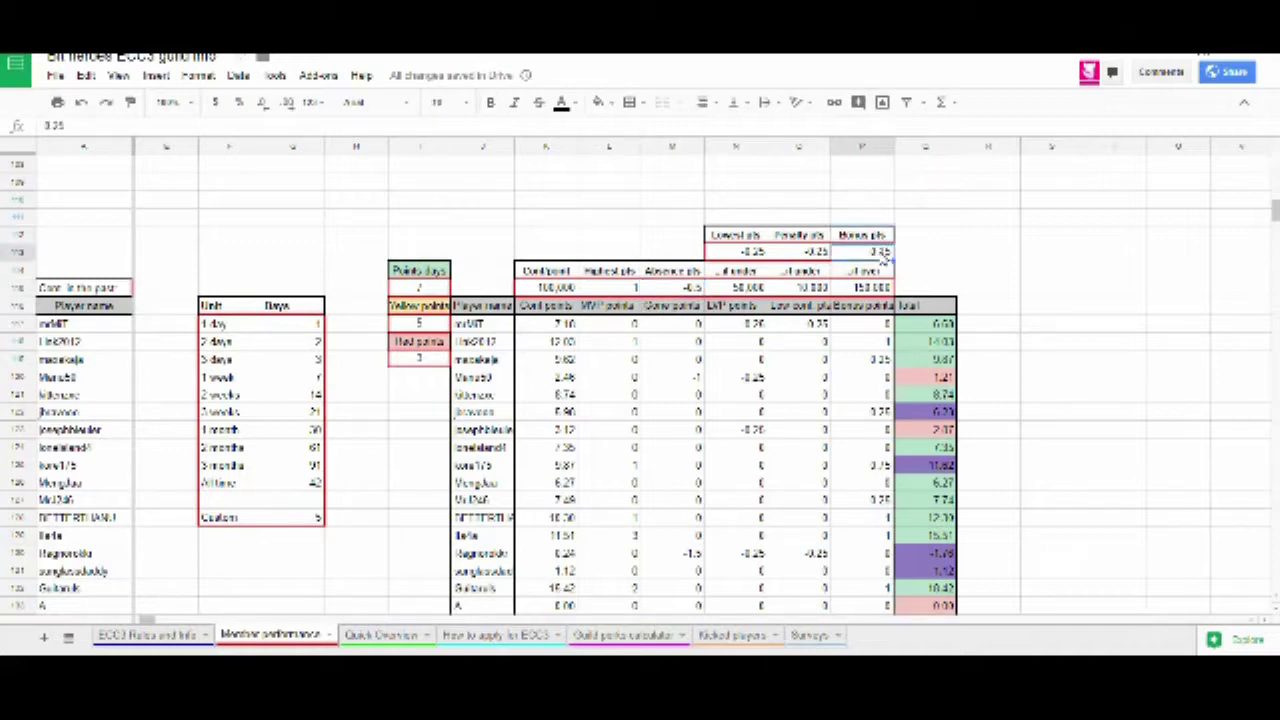
left_click(878, 239)
left_click(877, 252)
left_click(865, 288)
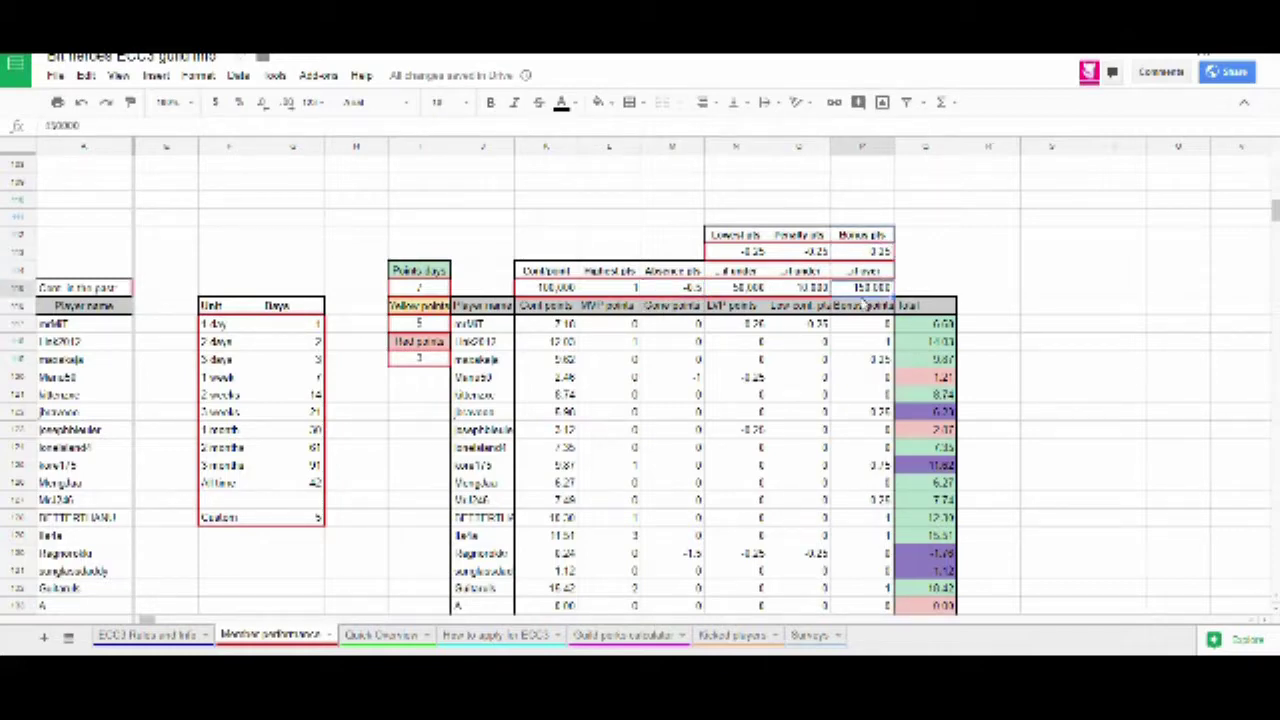
left_click(871, 252)
left_click(866, 288)
left_click(886, 256)
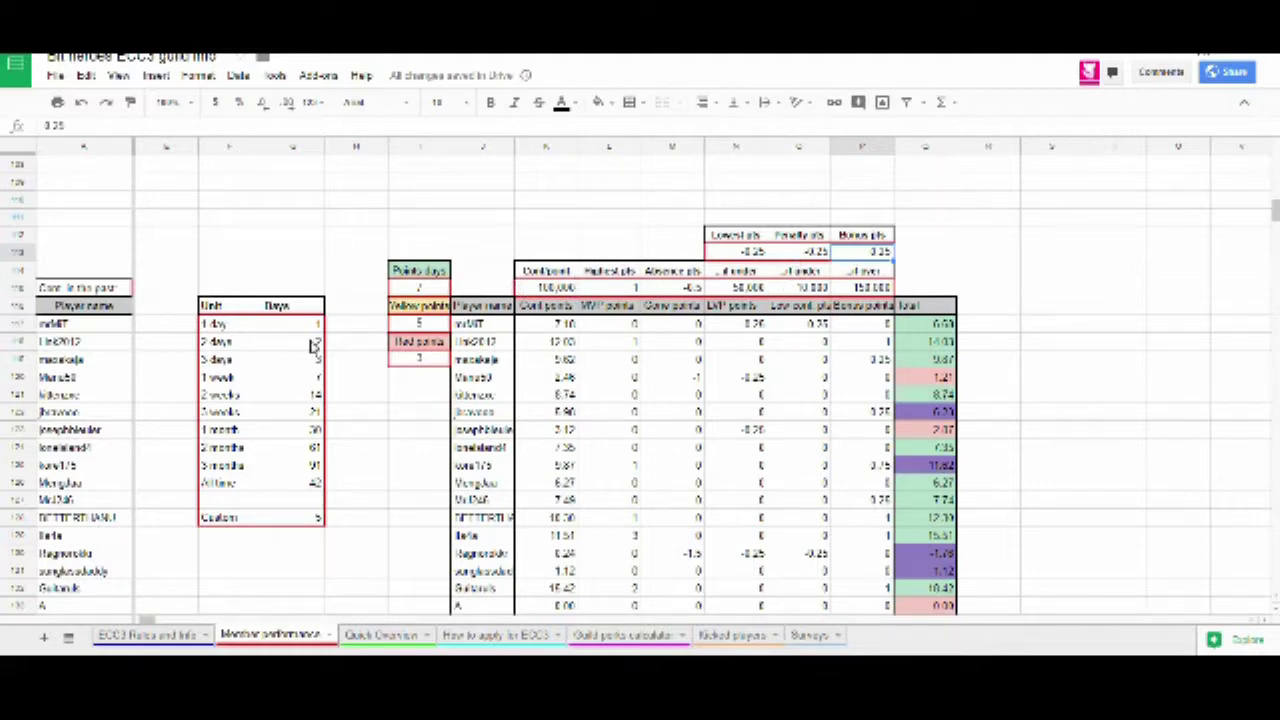
Step: Try Points days values of 6, 5 and 2 to recalculate the points table, and restore the setting to 7
left_click(436, 291)
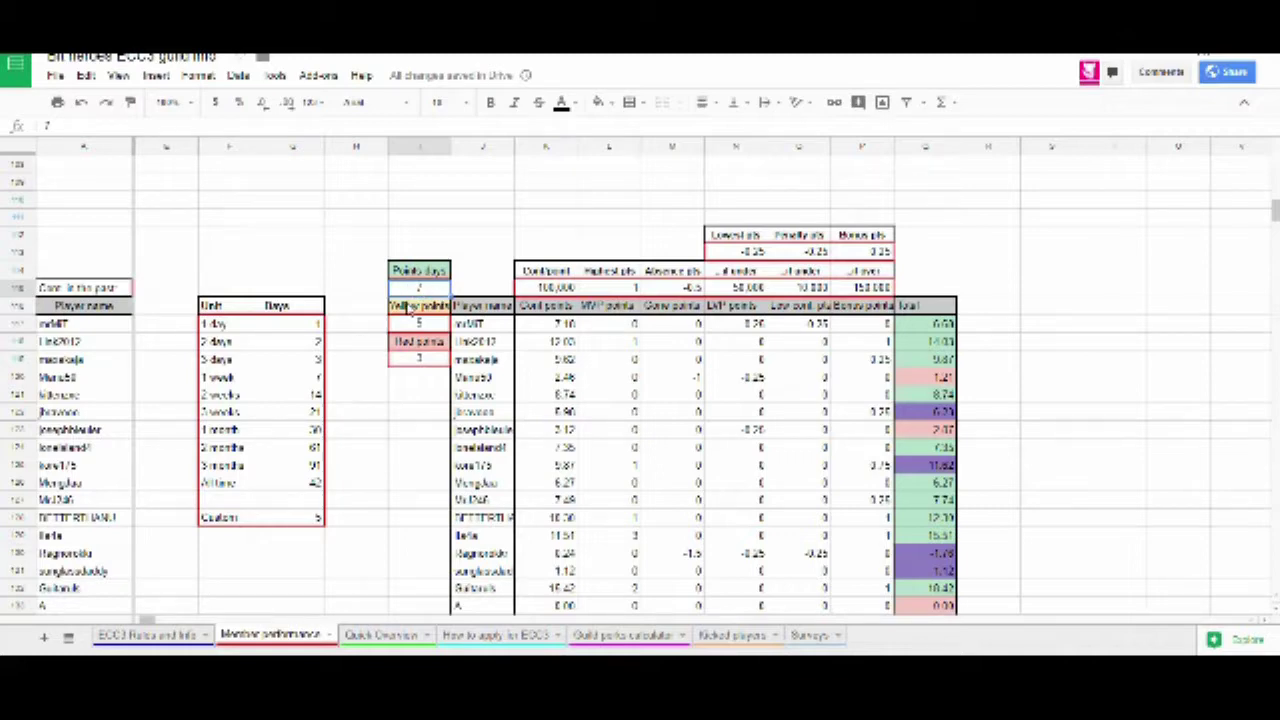
type("8")
key("Return")
key("Up")
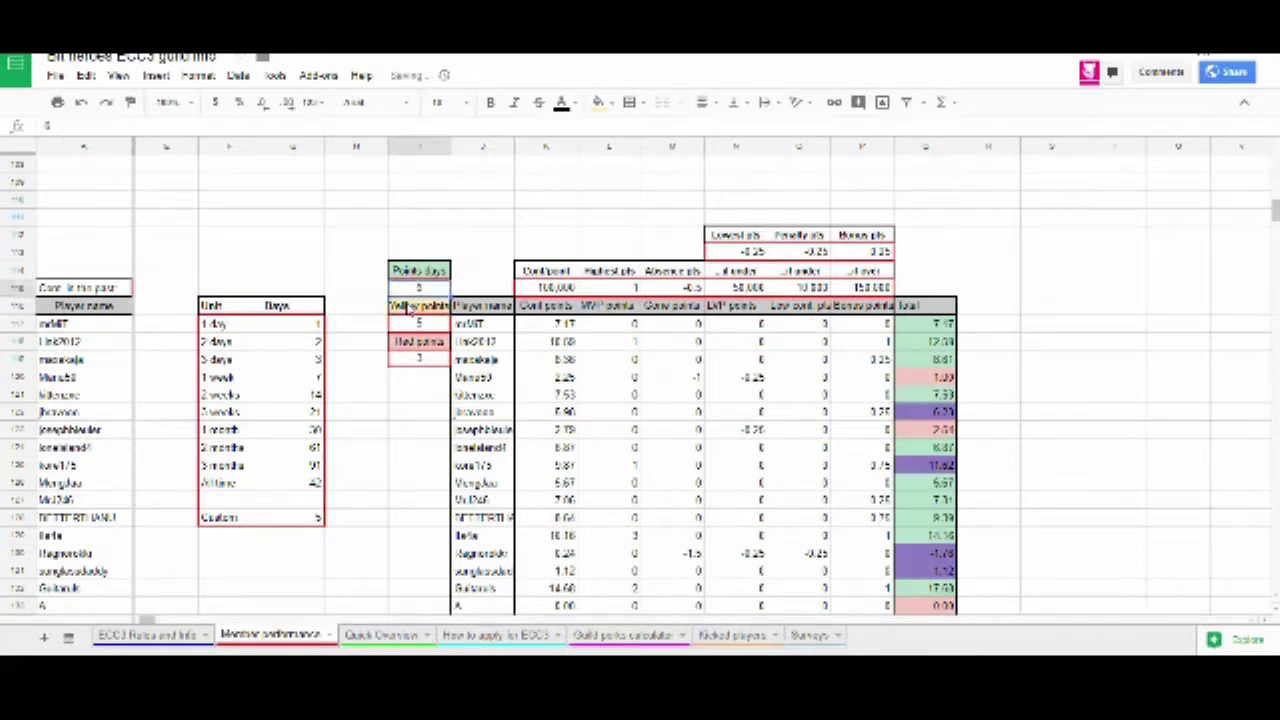
type("2")
key("Return")
key("Up")
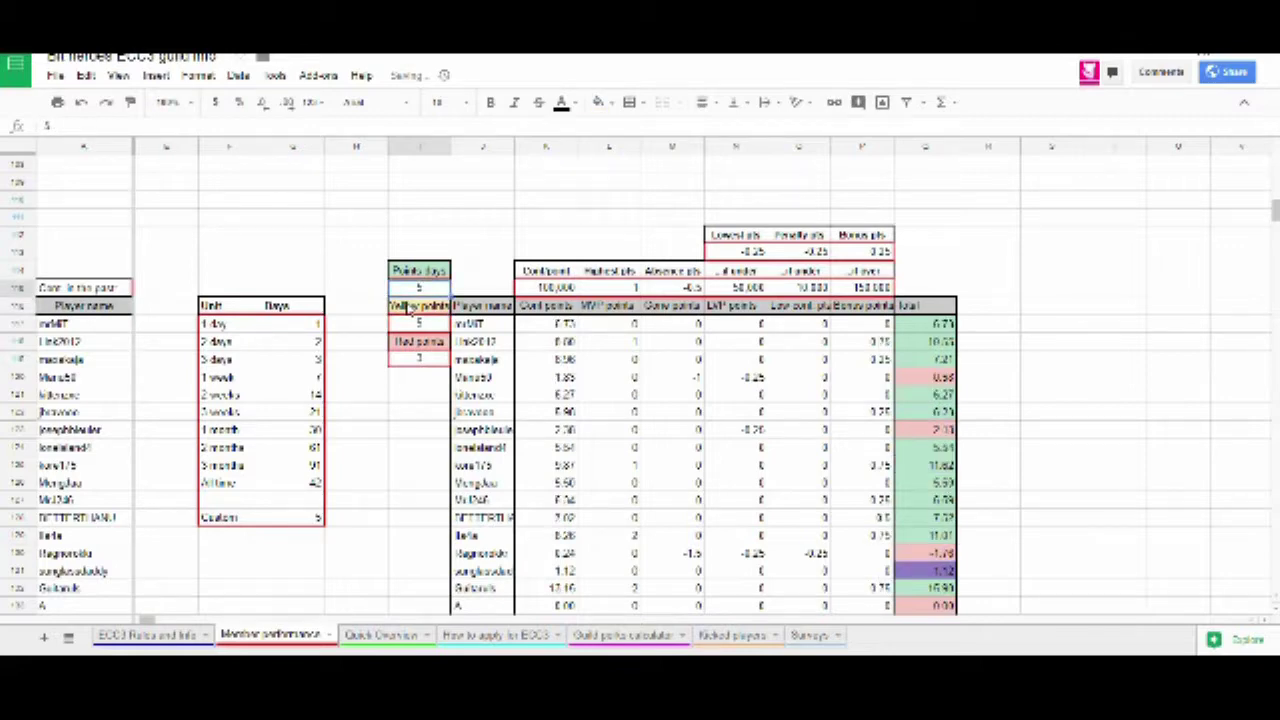
key("Return")
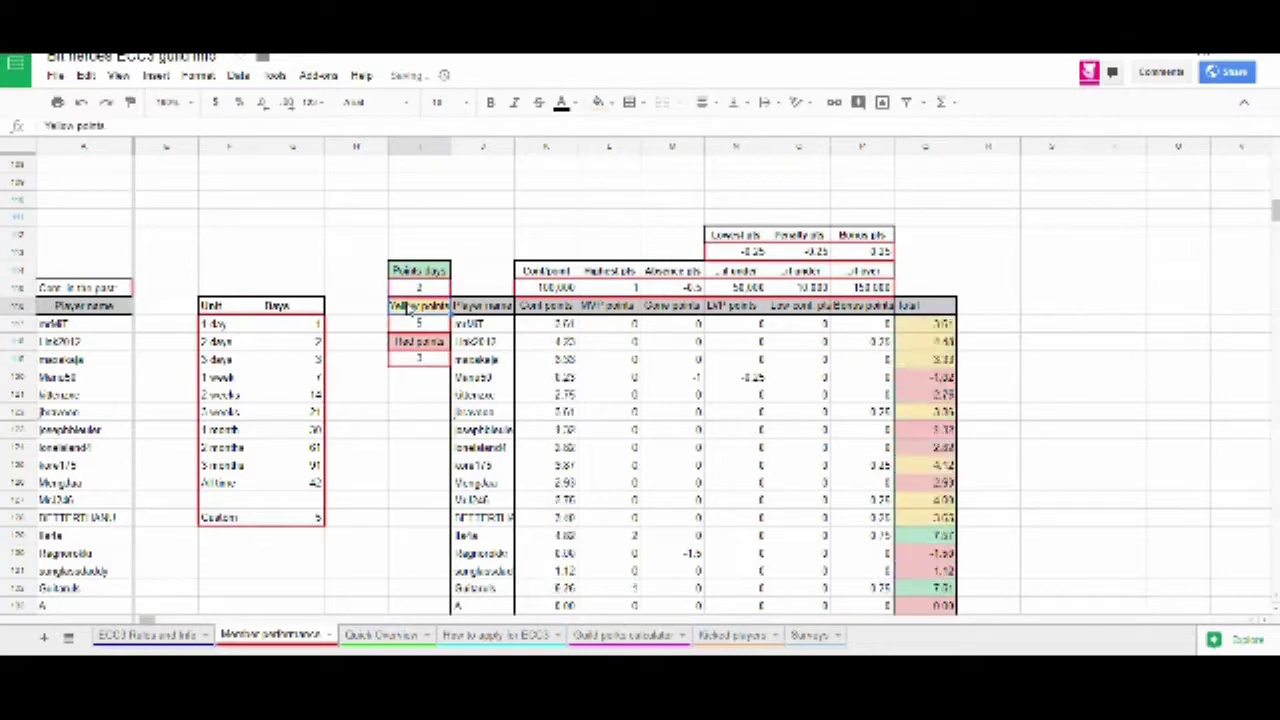
key("Up")
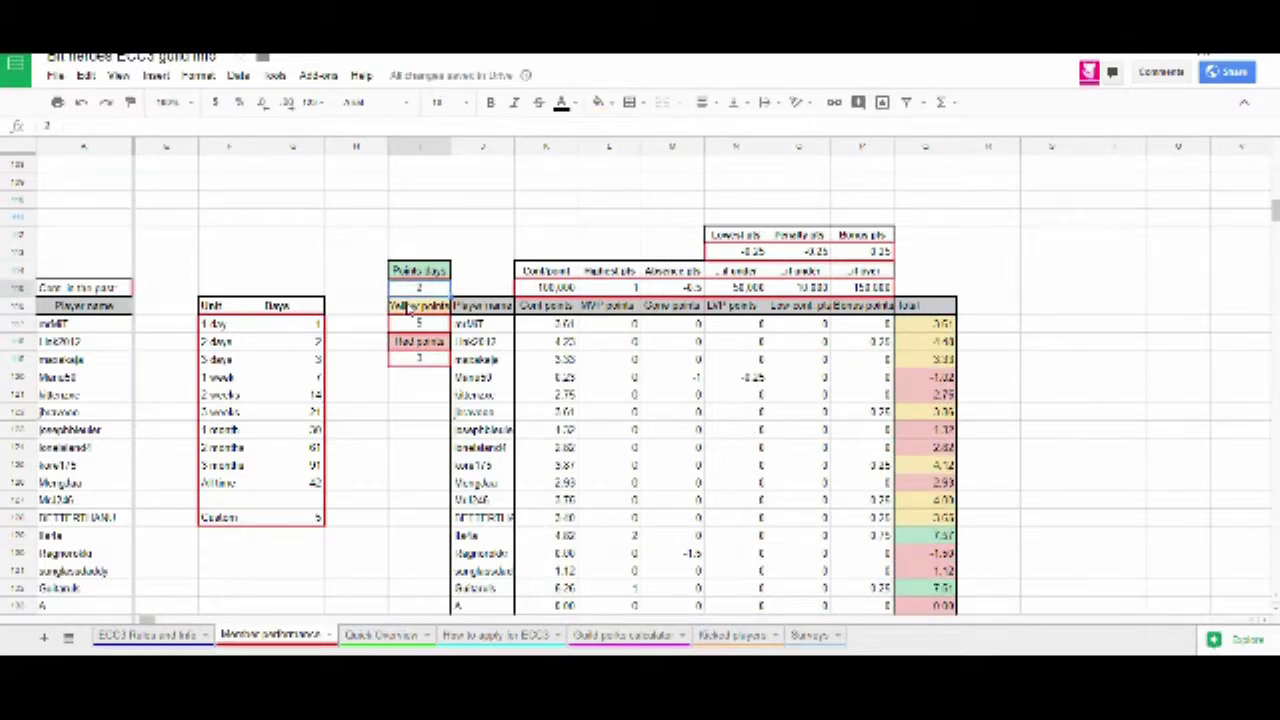
type("7")
key("Return")
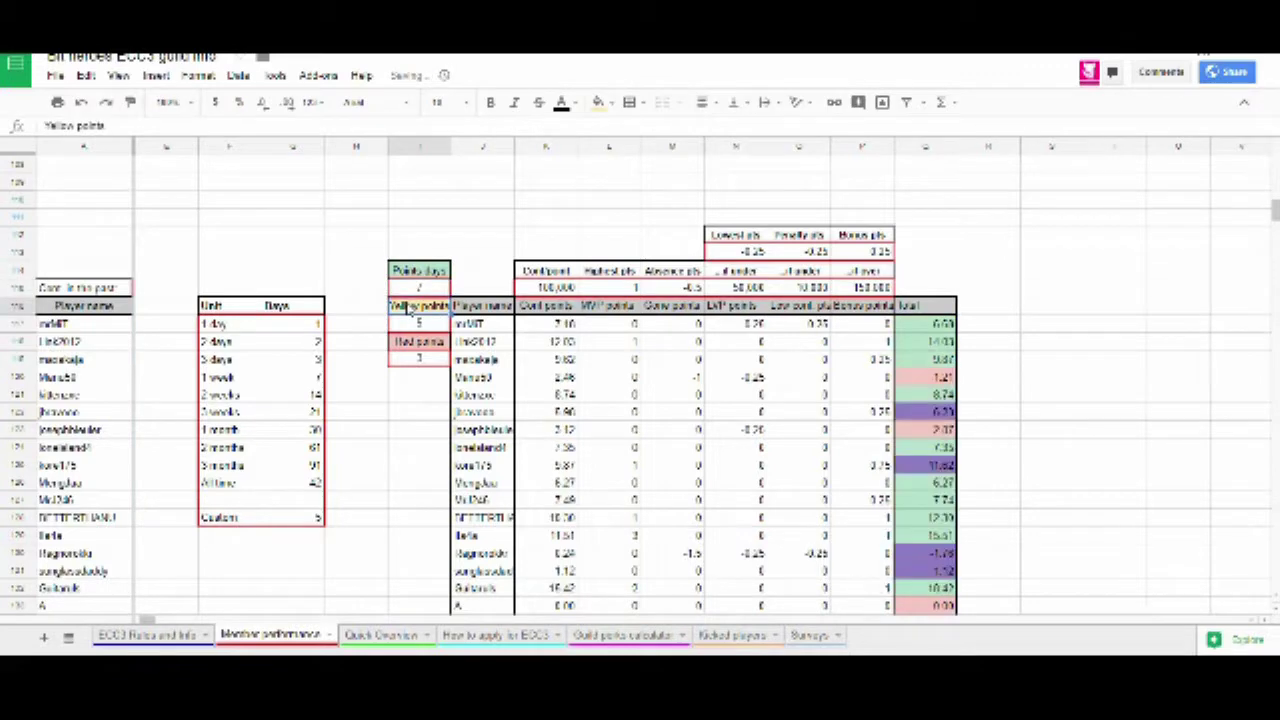
Step: Examine the Red points threshold and the red-coloured totals in the points table
key("Down")
key("Down")
key("Down")
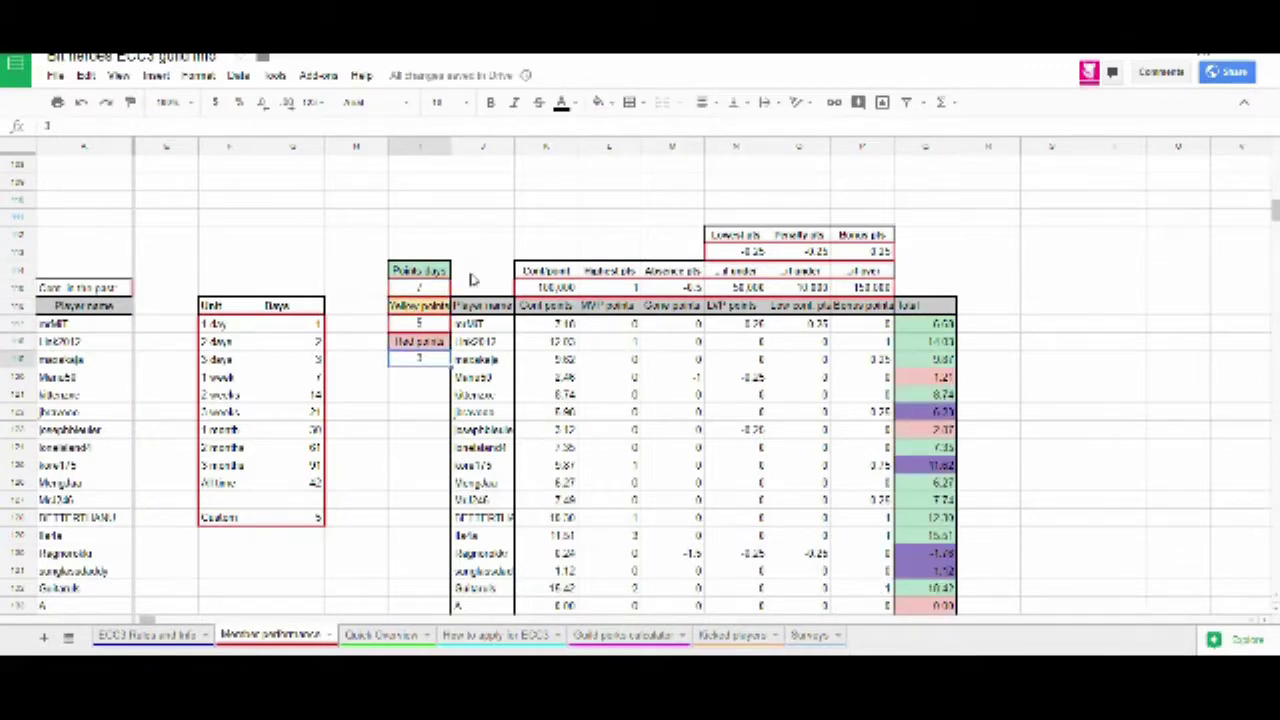
scroll(474, 280, "down", 3)
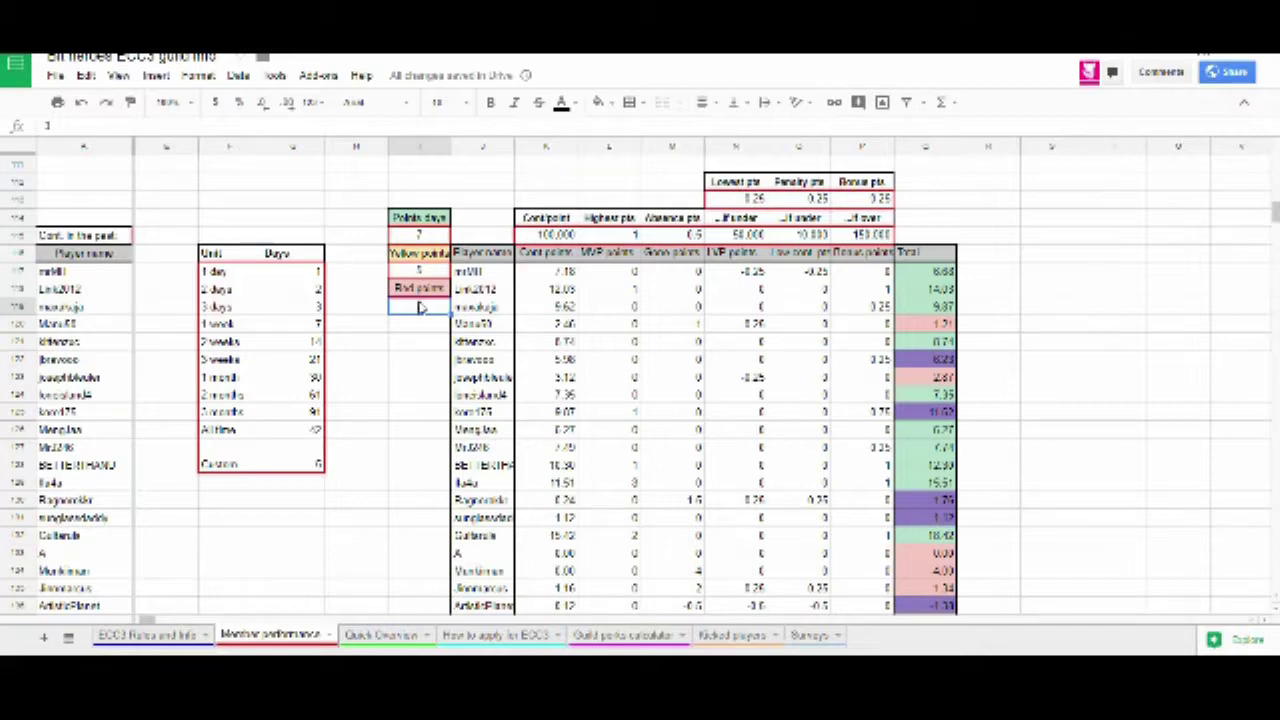
scroll(420, 307, "down", 3)
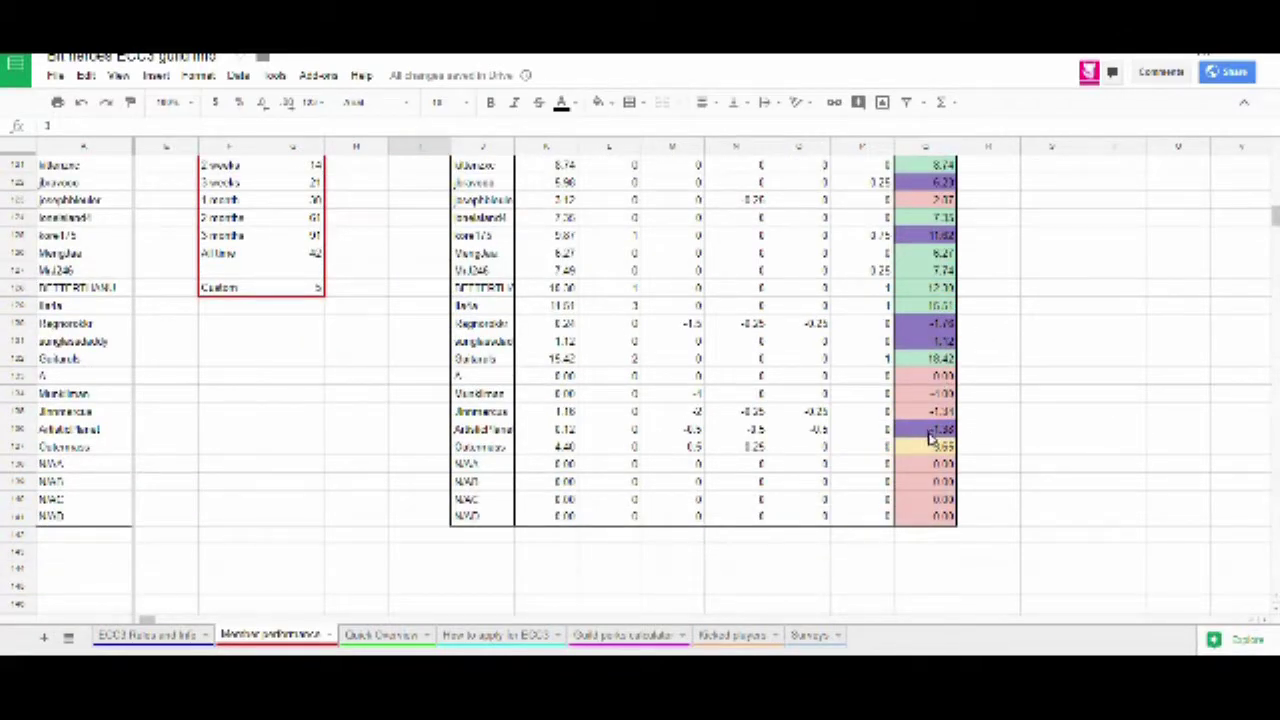
scroll(930, 440, "up", 3)
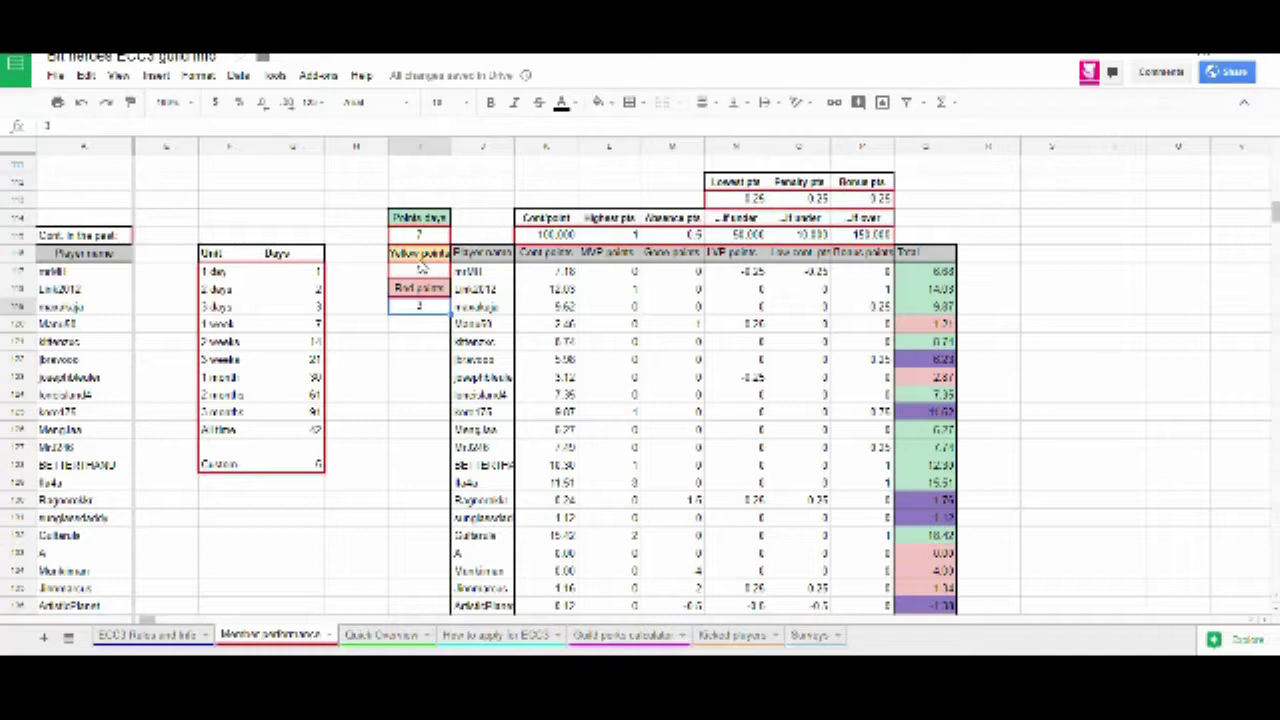
Step: Examine the Yellow points threshold and the yellow-coloured total it applies to in the points table
left_click(420, 273)
left_click(419, 256)
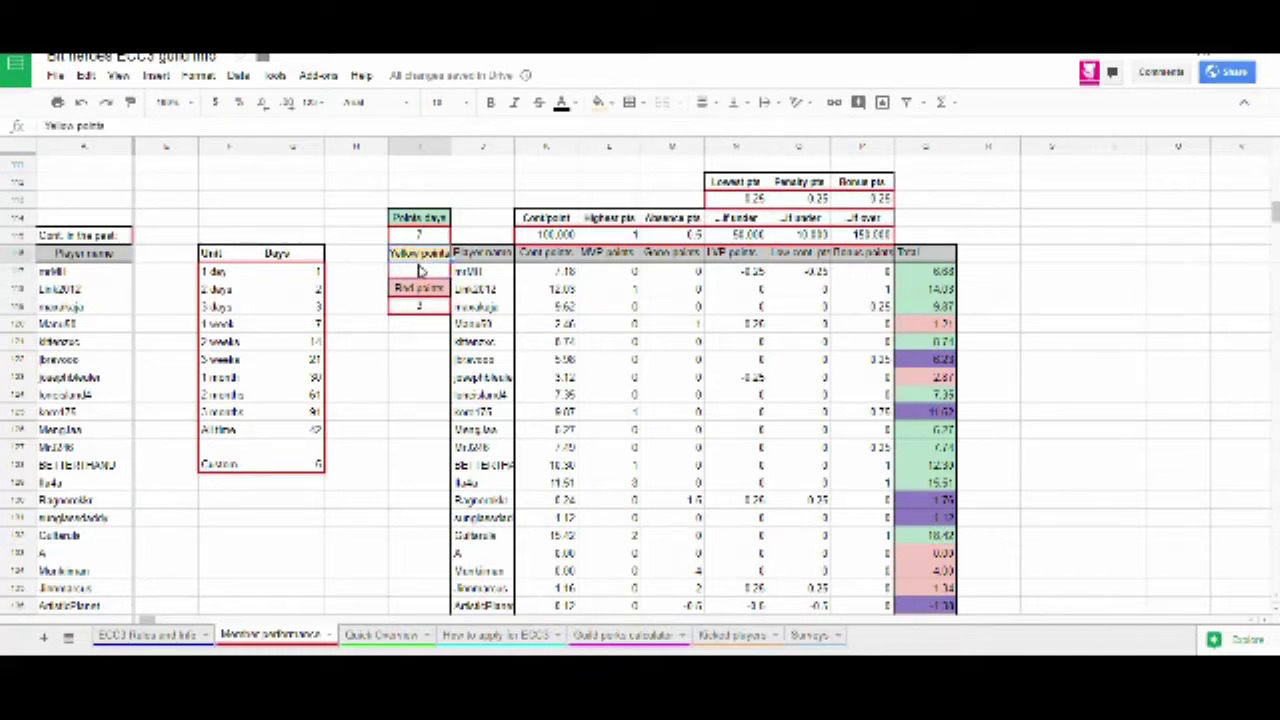
left_click(420, 273)
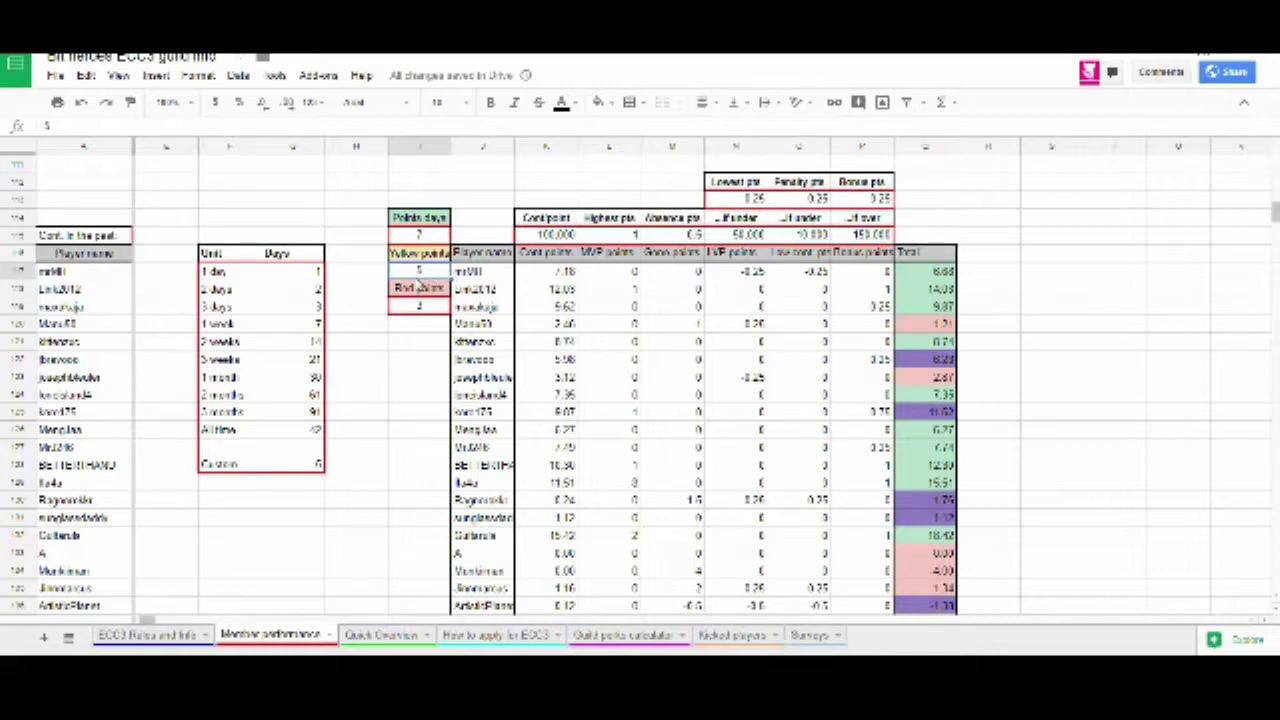
scroll(551, 323, "down", 5)
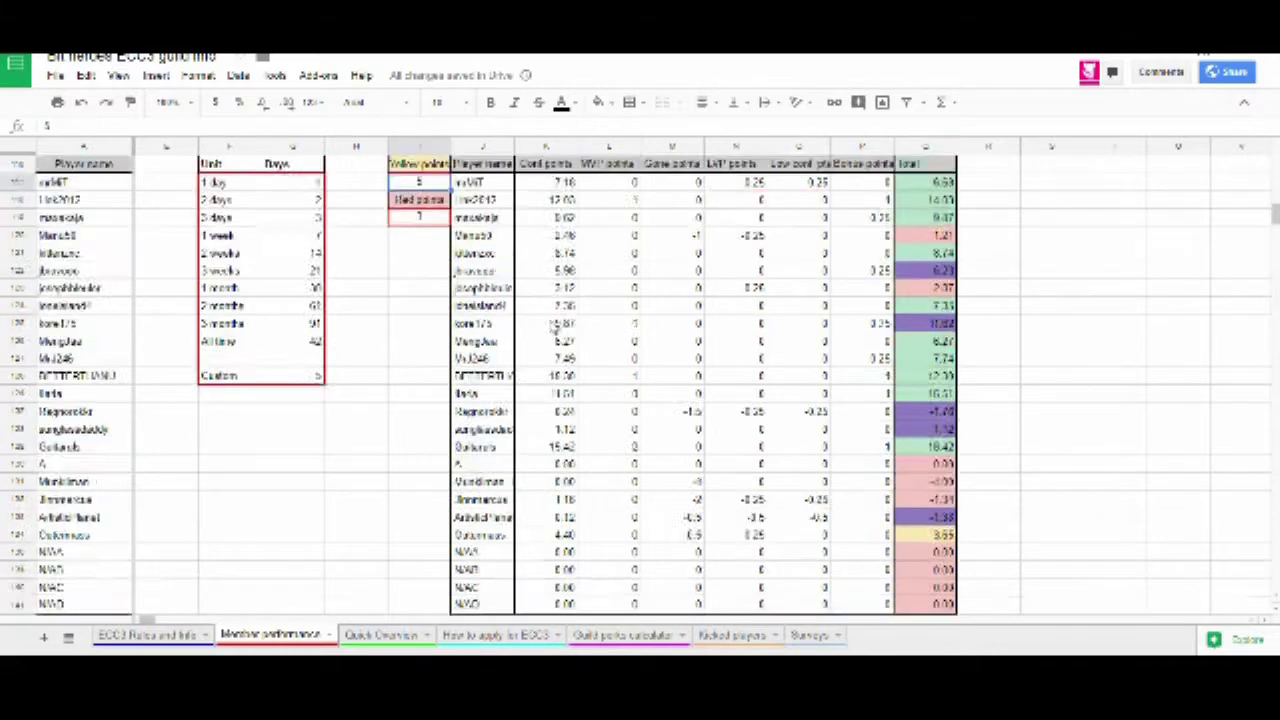
left_click(926, 412)
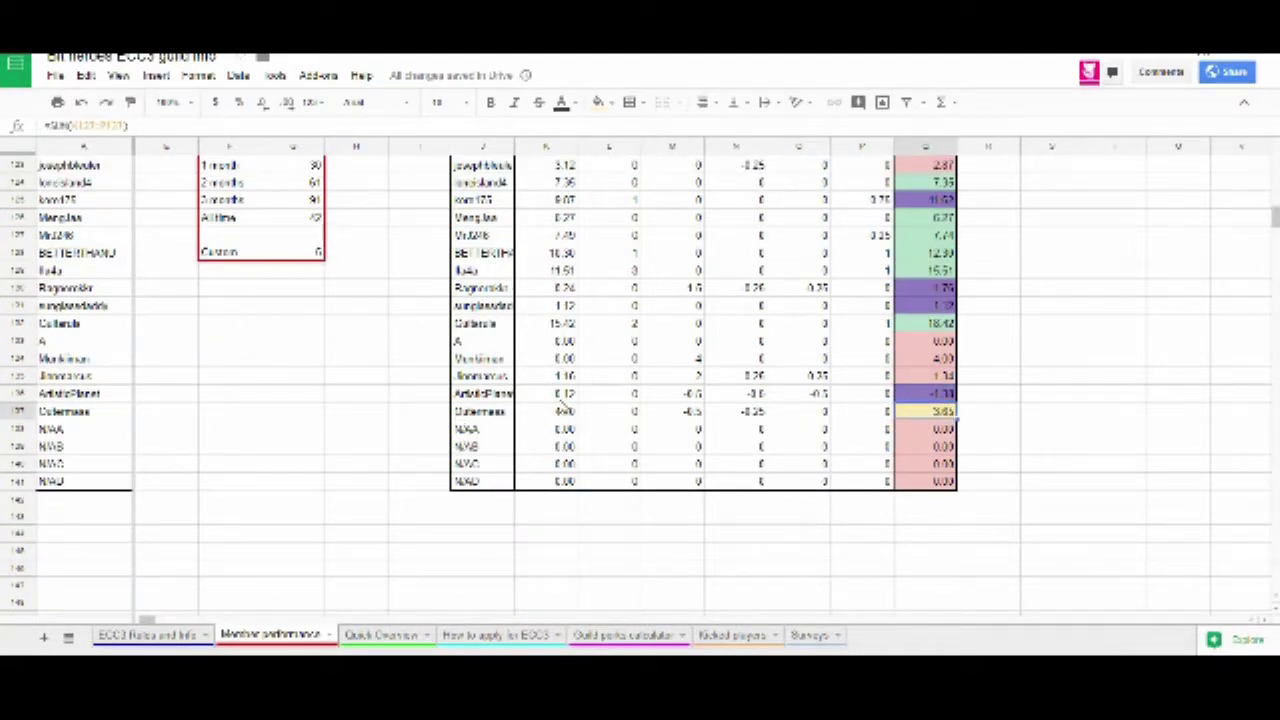
scroll(607, 405, "up", 4)
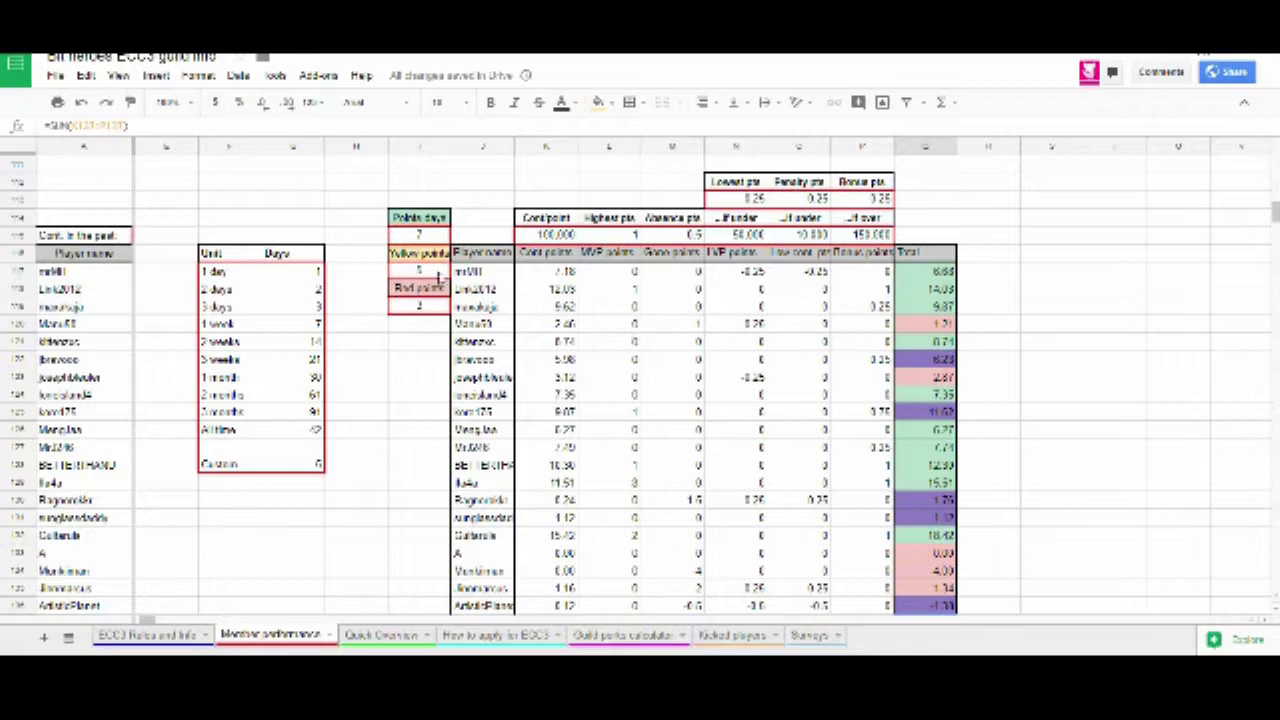
scroll(660, 320, "down", 4)
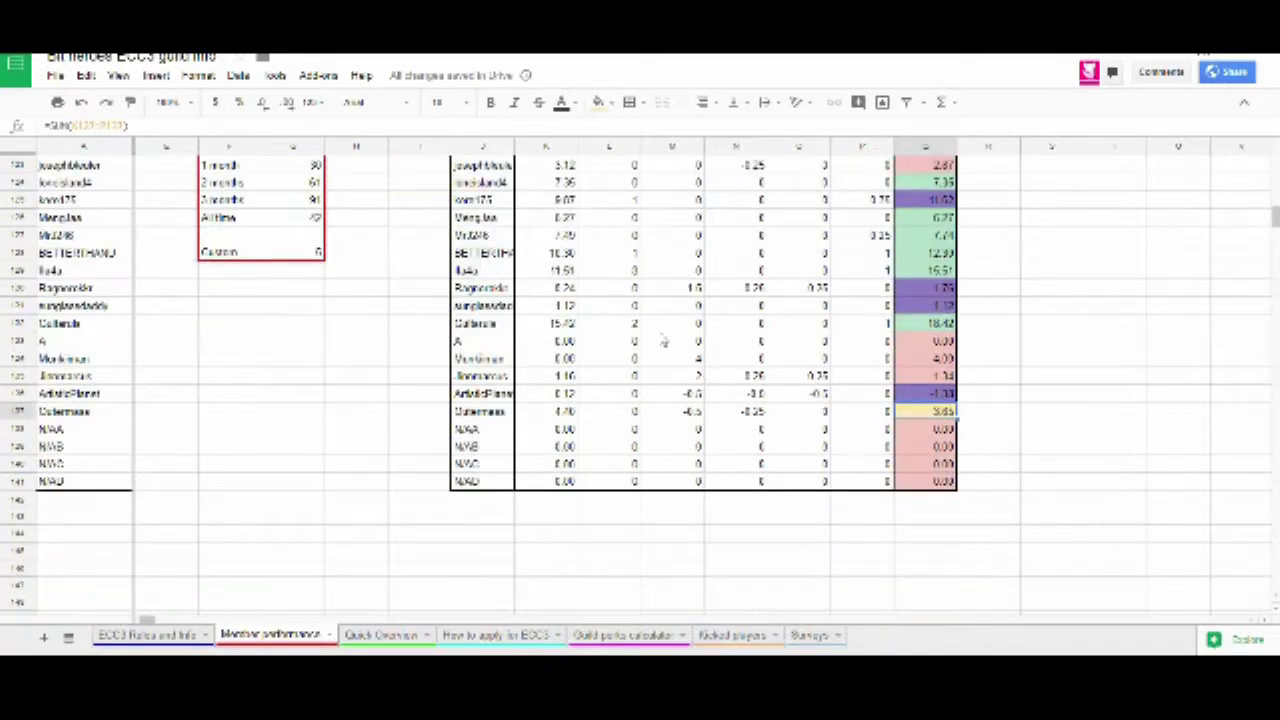
Step: Examine examples of the green, red, yellow and purple cells in the Total column
scroll(663, 342, "up", 2)
left_click(942, 378)
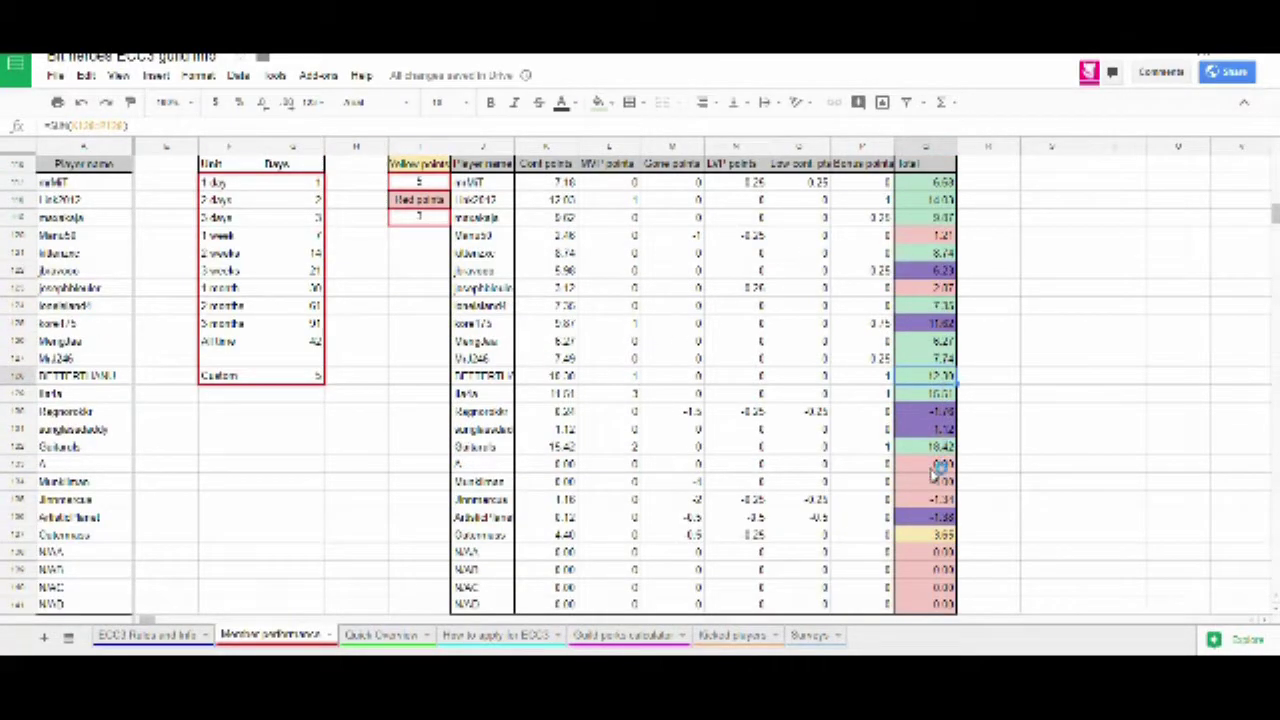
left_click(938, 466)
left_click(918, 535)
left_click(930, 518)
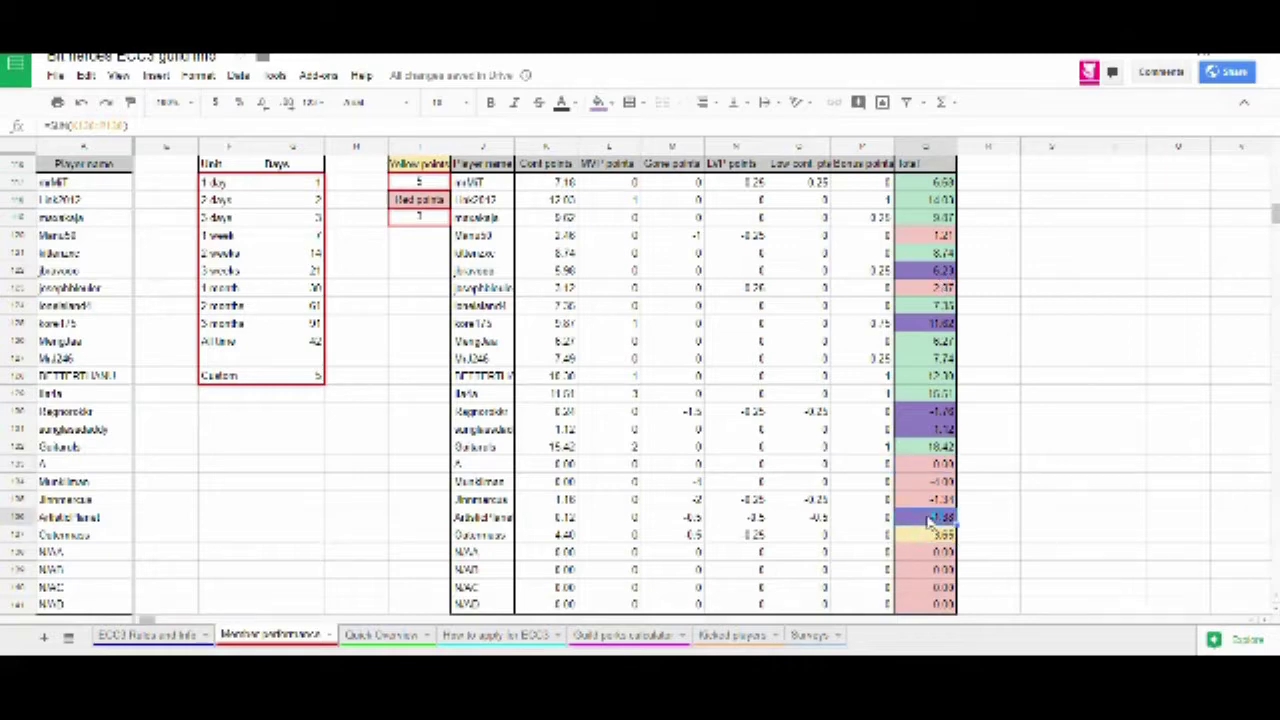
left_click(943, 413)
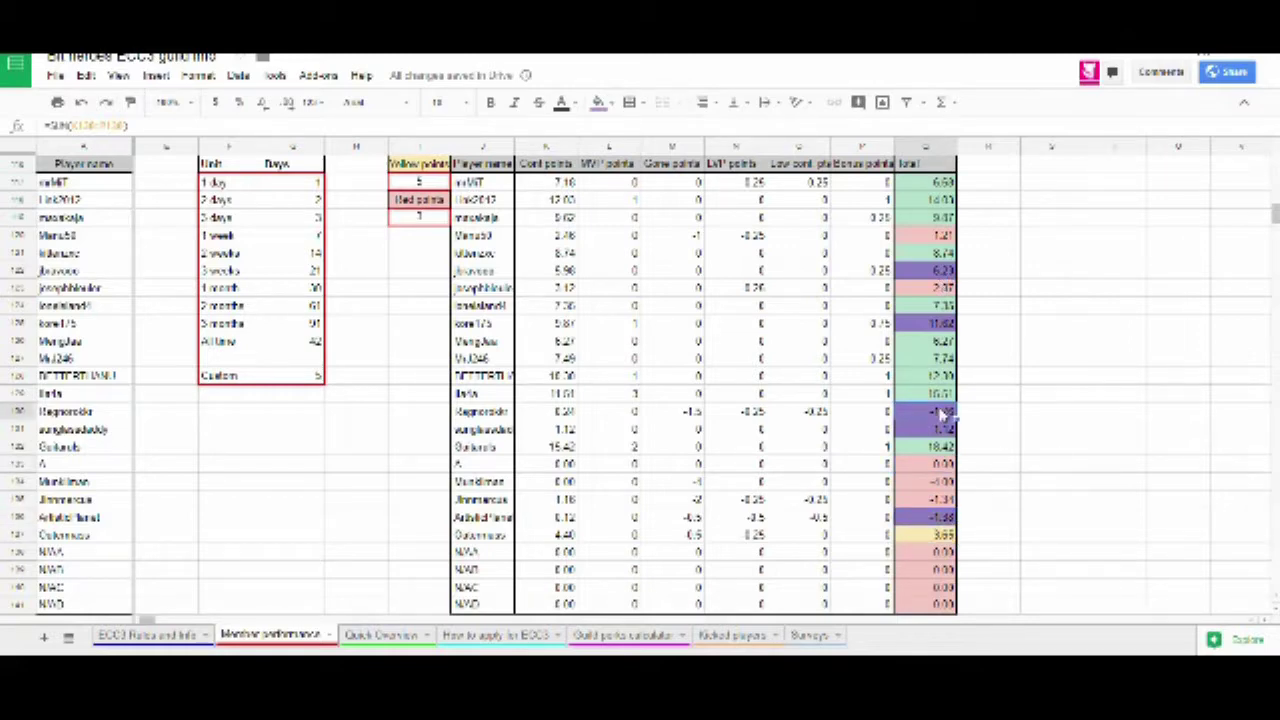
Step: Examine the purple-coloured totals in relation to the Points days setting
scroll(945, 413, "up", 2)
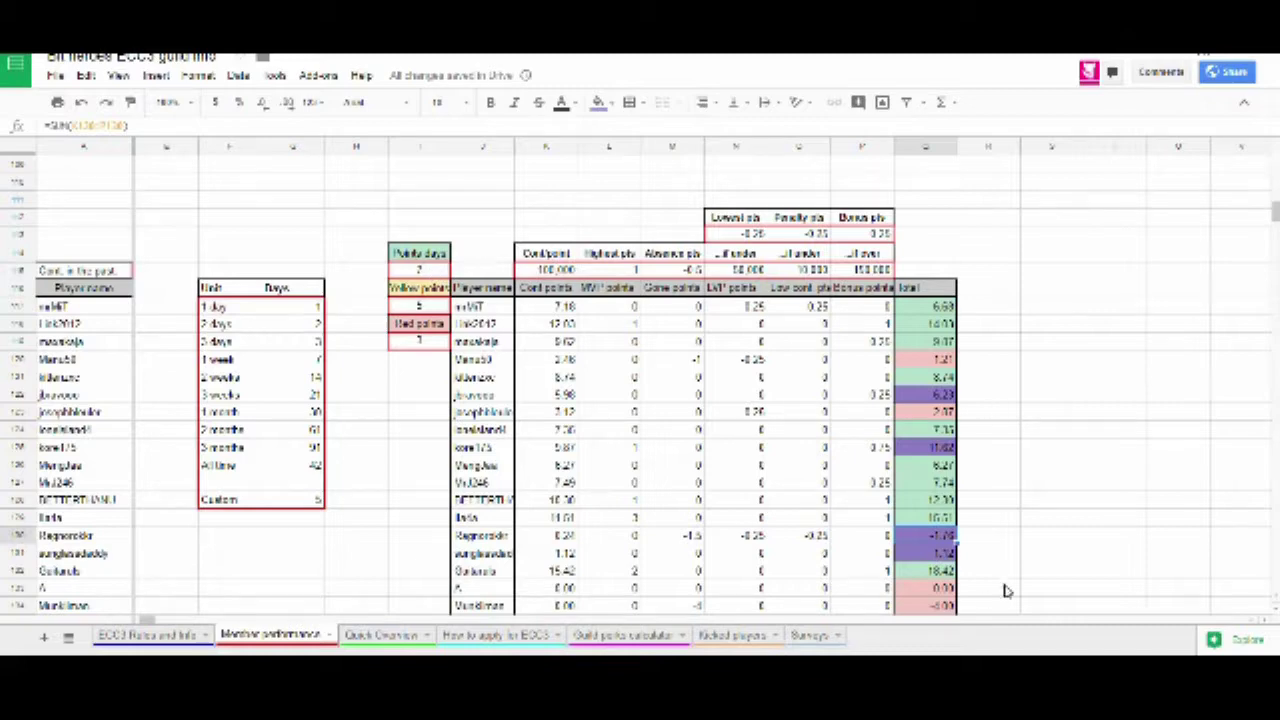
scroll(1030, 493, "down", 2)
scroll(975, 405, "up", 1)
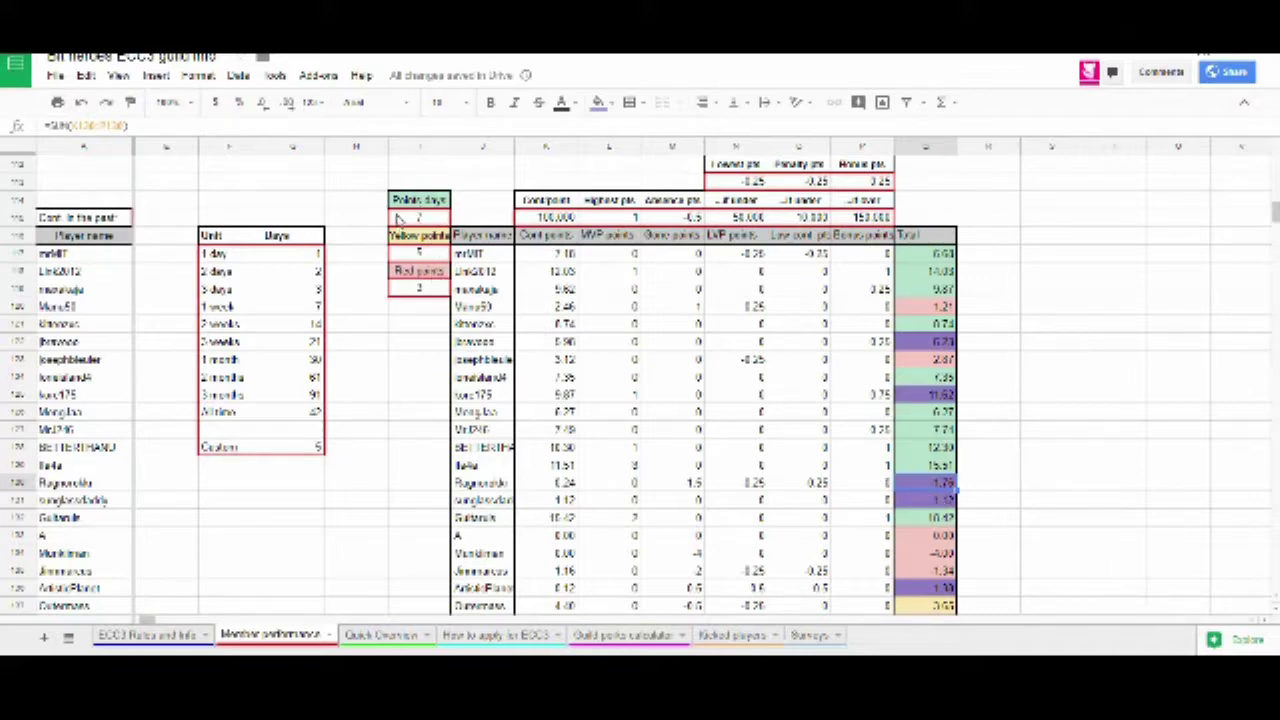
left_click(942, 504)
left_click(1005, 480)
left_click(946, 486)
left_click(940, 517)
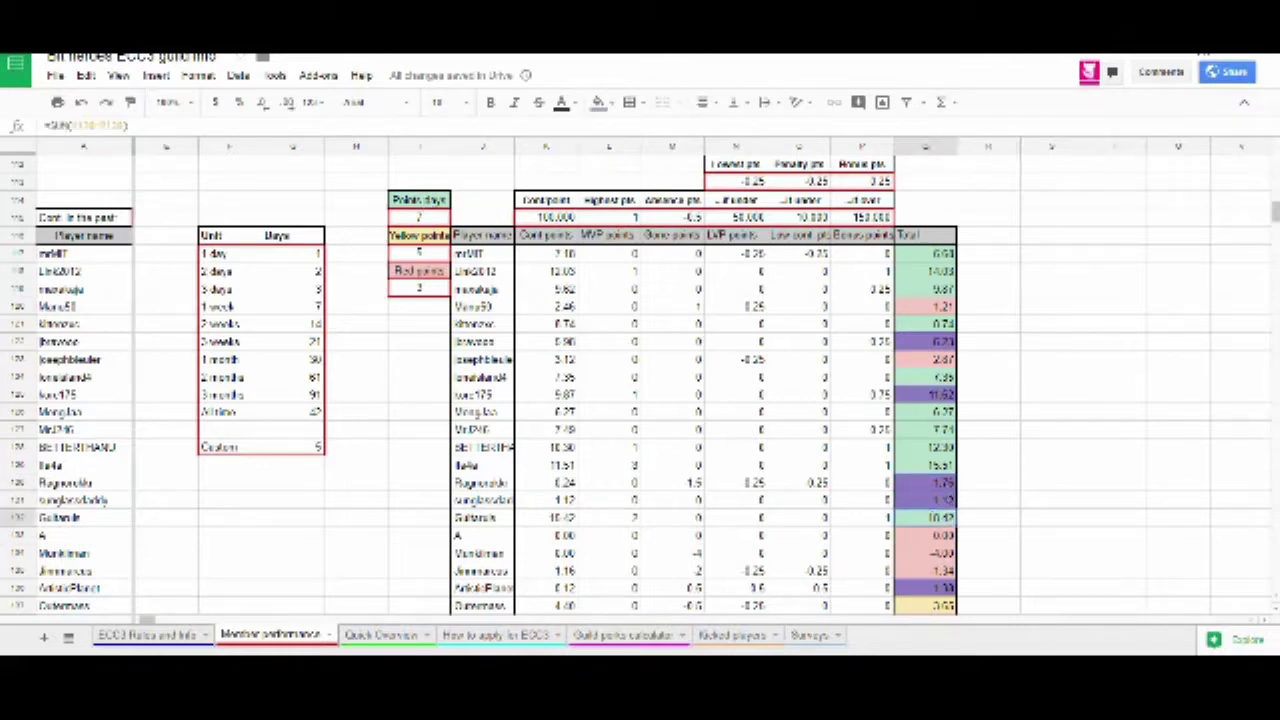
Step: Open the Quick Overview sheet and examine its player points table and colour legend
left_click(948, 484)
left_click(940, 518)
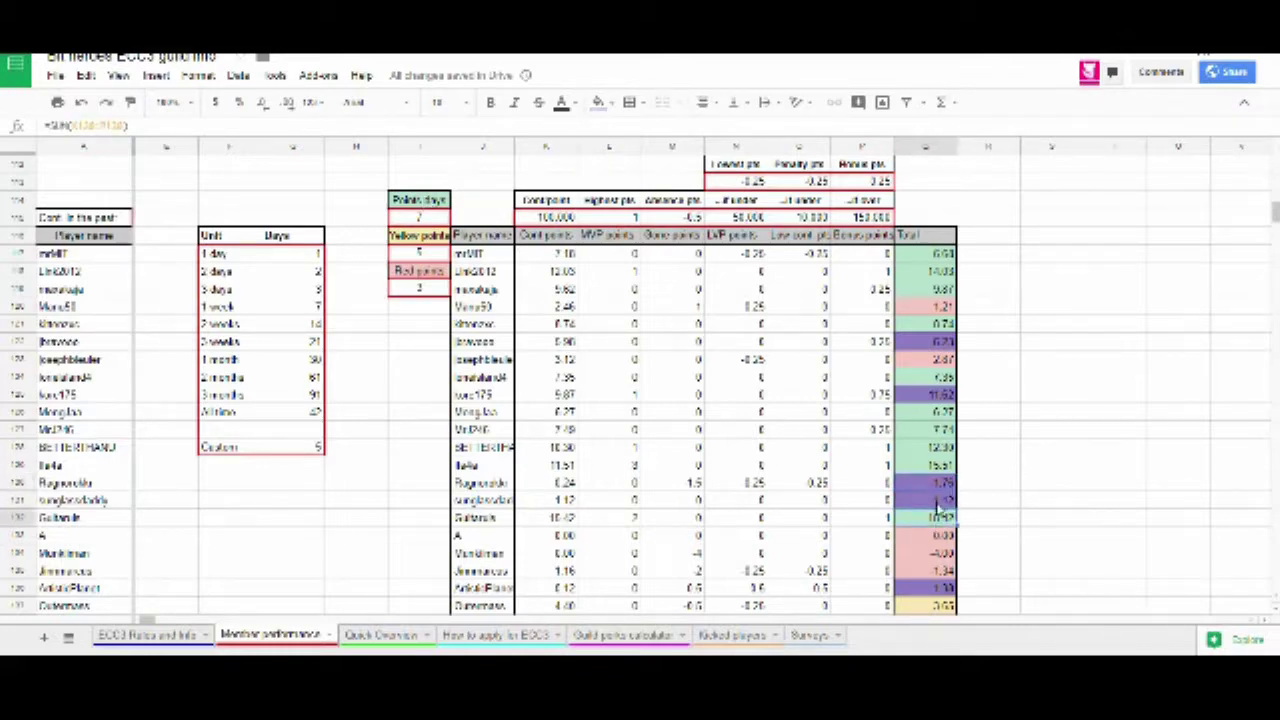
left_click(376, 638)
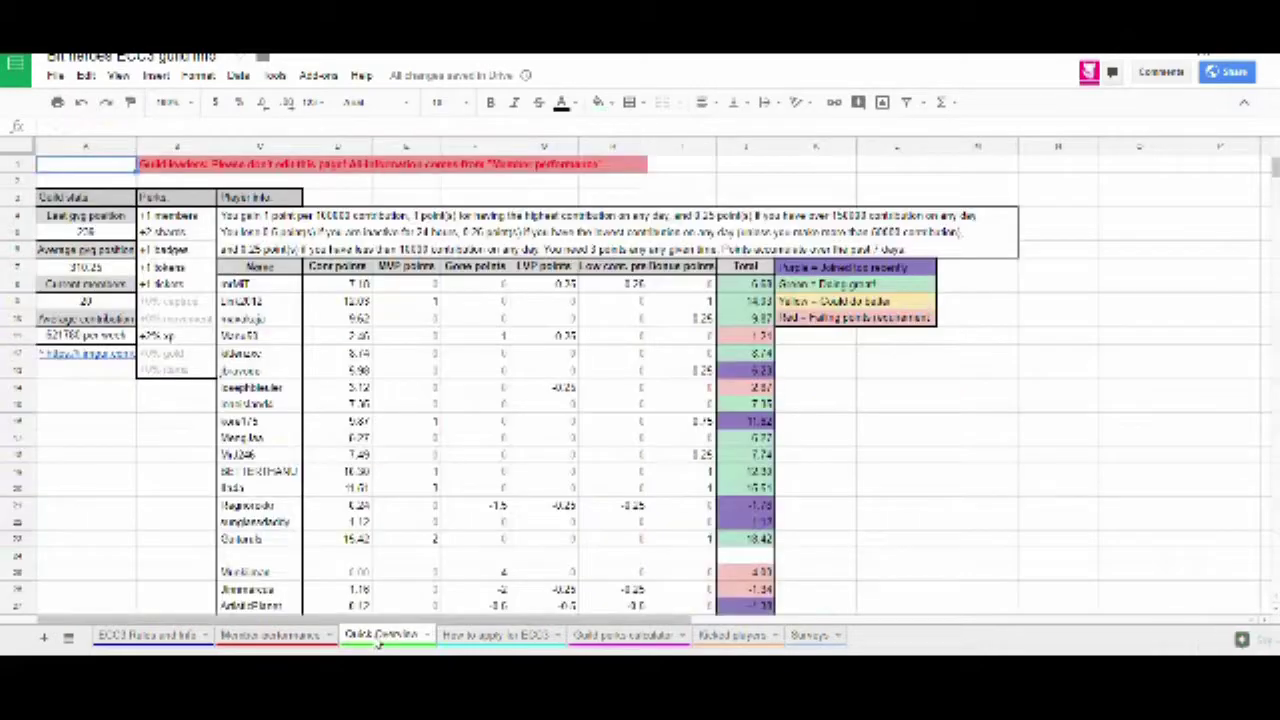
scroll(540, 472, "down", 5)
scroll(538, 474, "up", 5)
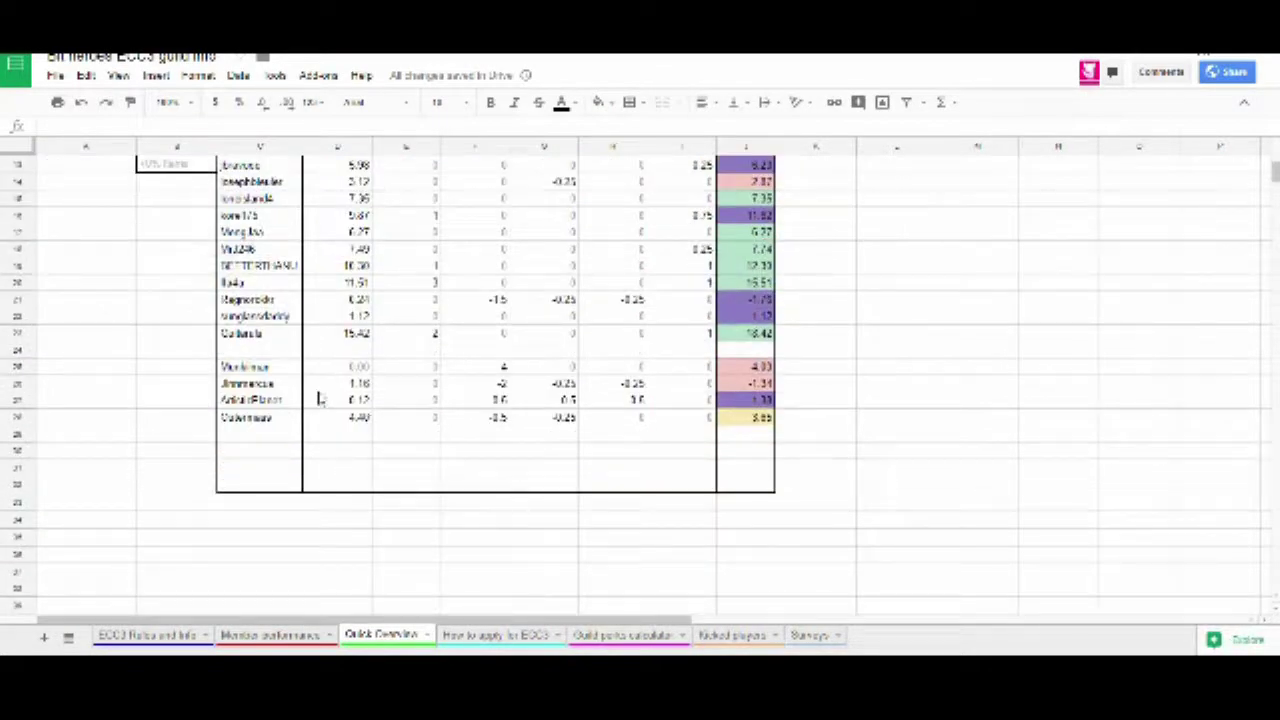
scroll(455, 420, "down", 1)
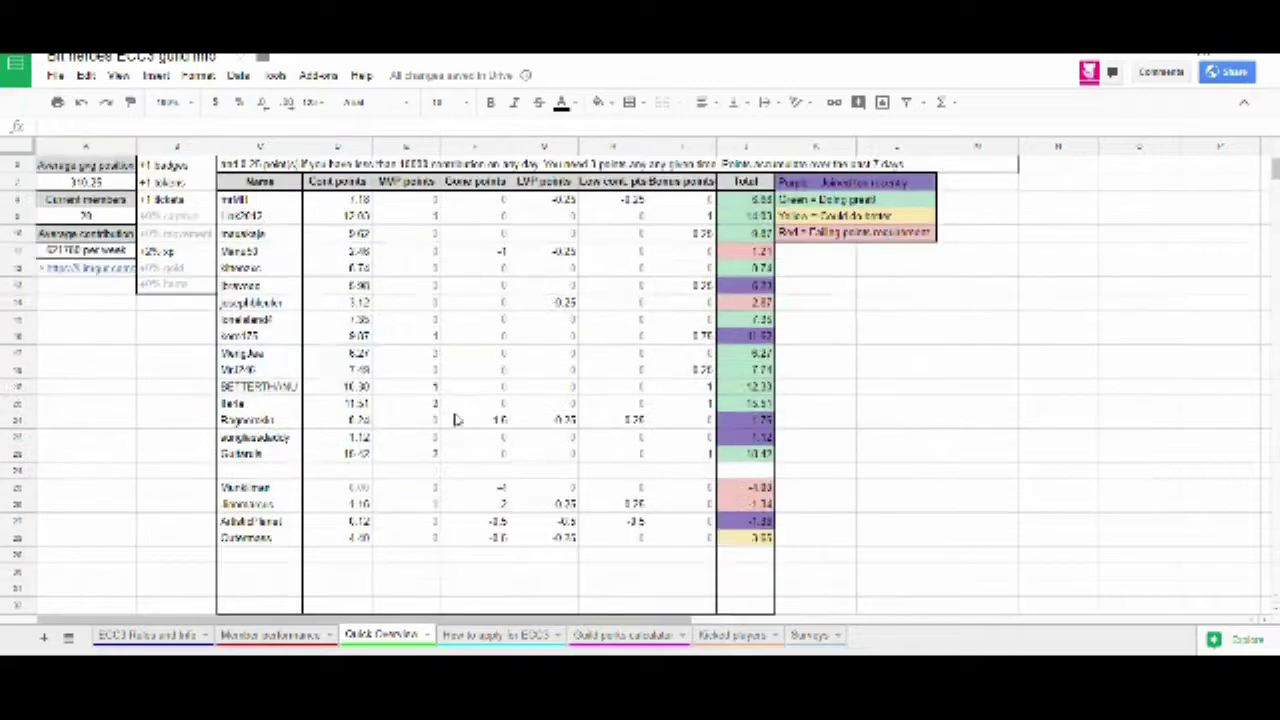
scroll(457, 418, "up", 1)
scroll(457, 418, "down", 3)
scroll(480, 432, "up", 2)
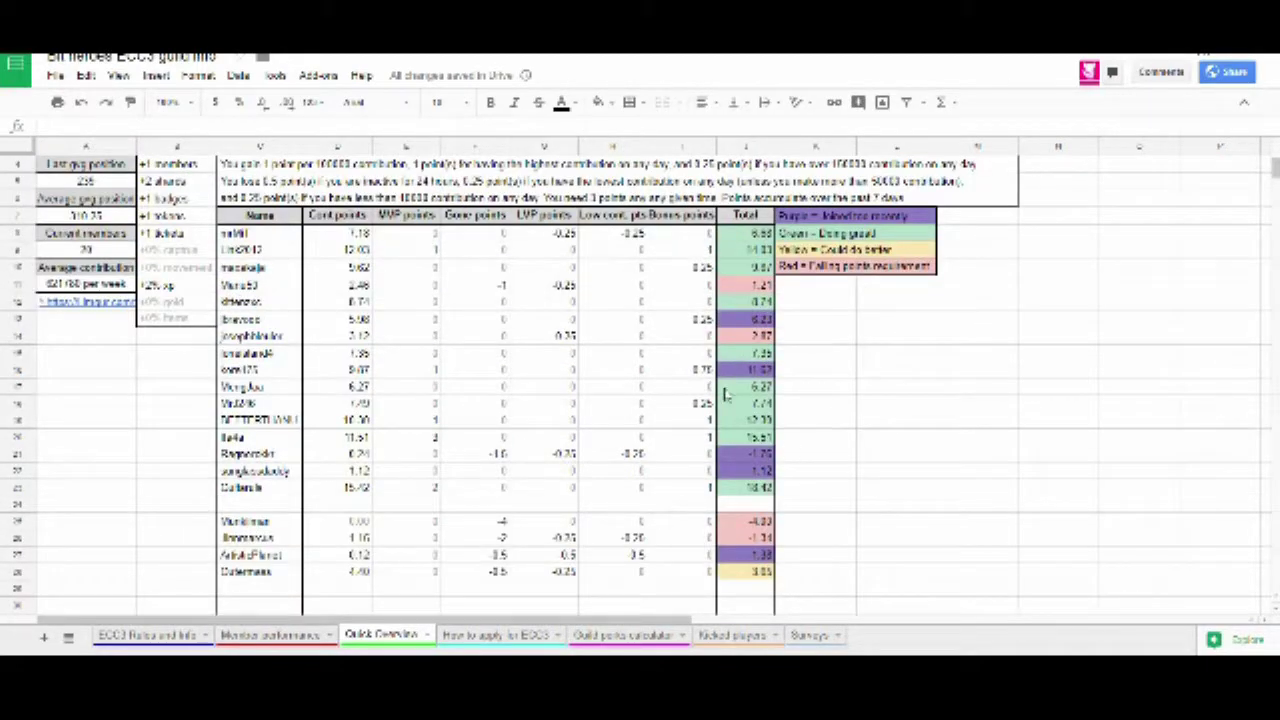
scroll(573, 381, "down", 1)
scroll(561, 393, "up", 2)
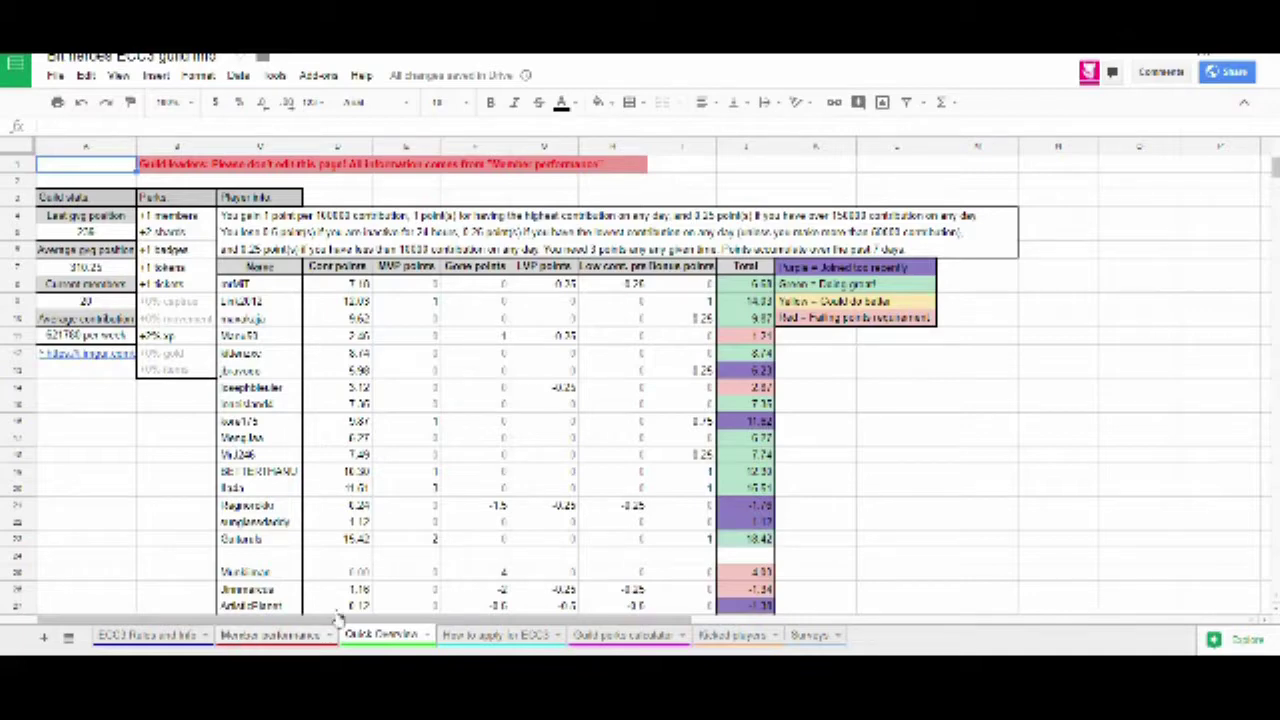
Step: Compare the points table on the Member performance sheet with the one on the Quick Overview sheet
left_click(268, 635)
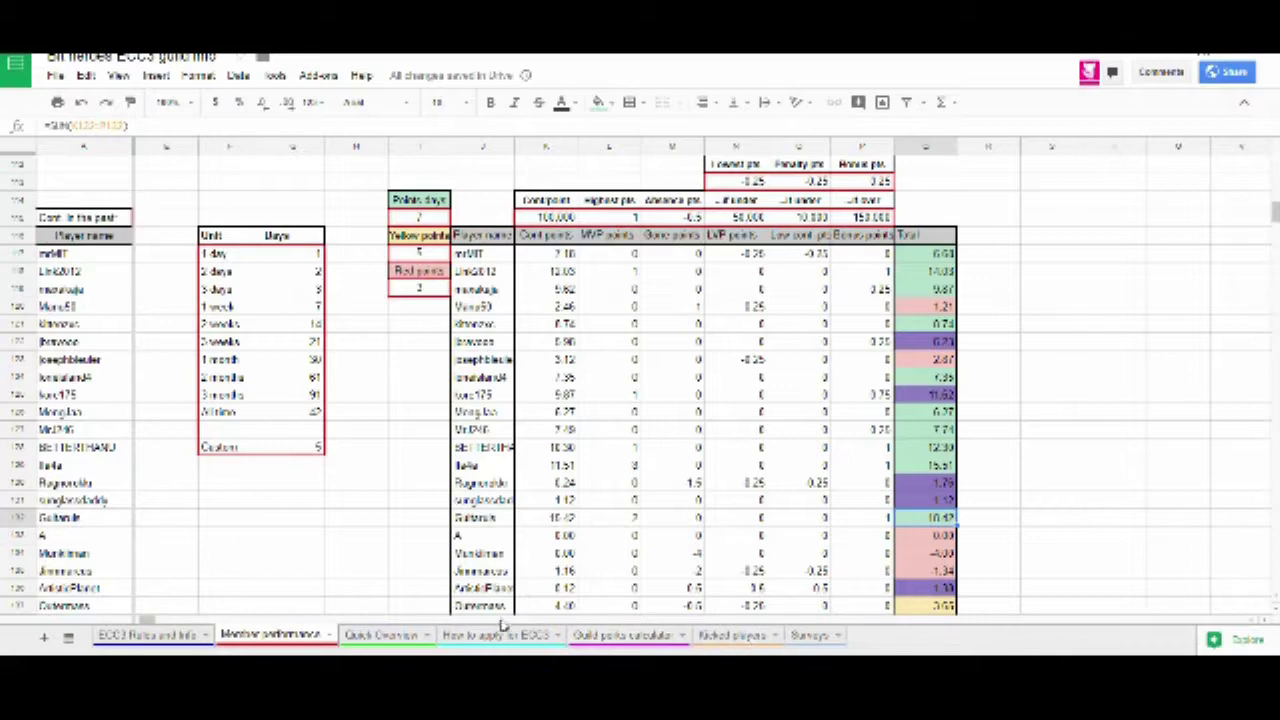
left_click(381, 636)
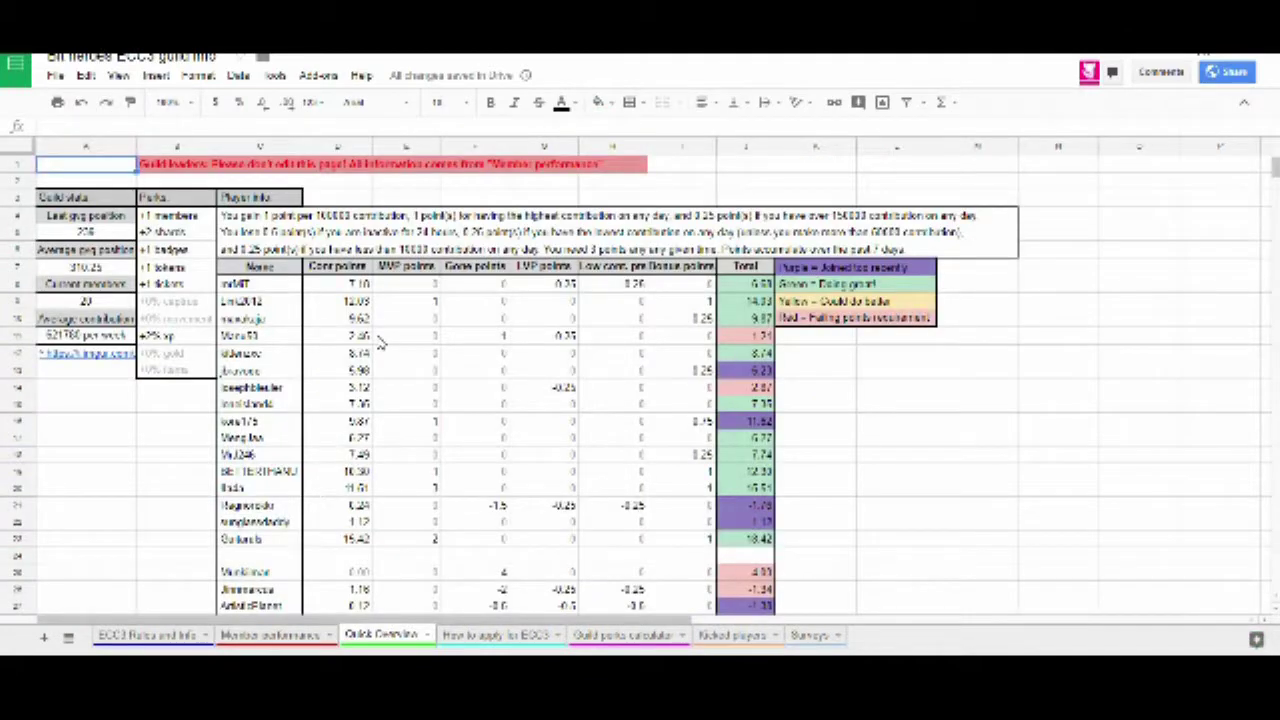
scroll(380, 340, "down", 2)
scroll(480, 295, "up", 1)
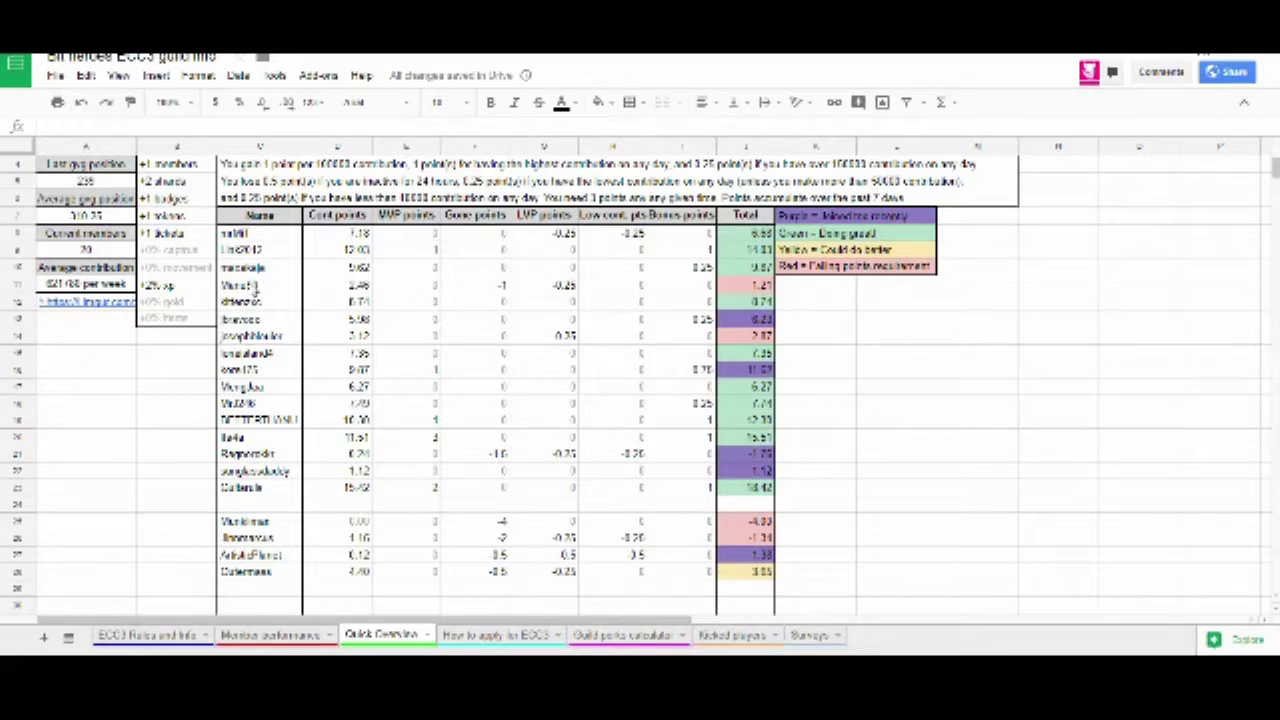
Step: Examine individual players' Gone points cells and their references to the Member performance sheet
left_click_drag(255, 287, 500, 286)
left_click(475, 336)
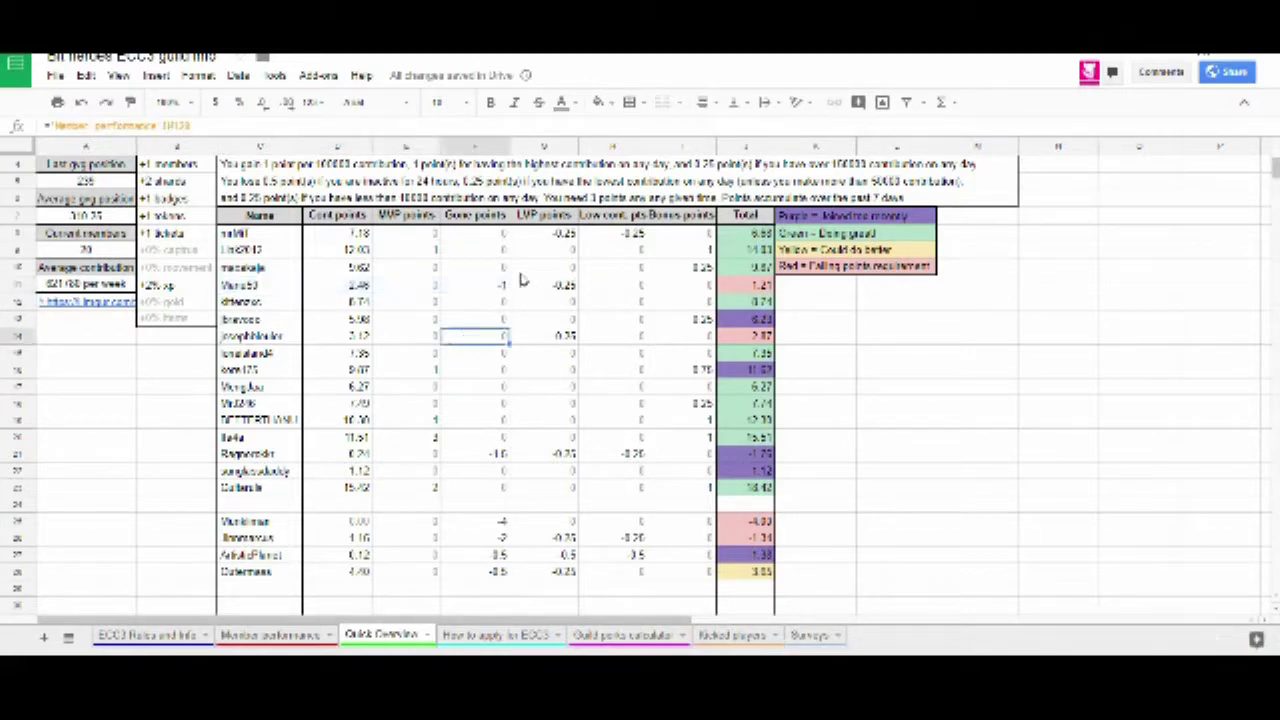
left_click(480, 305)
left_click(476, 340)
left_click(502, 255)
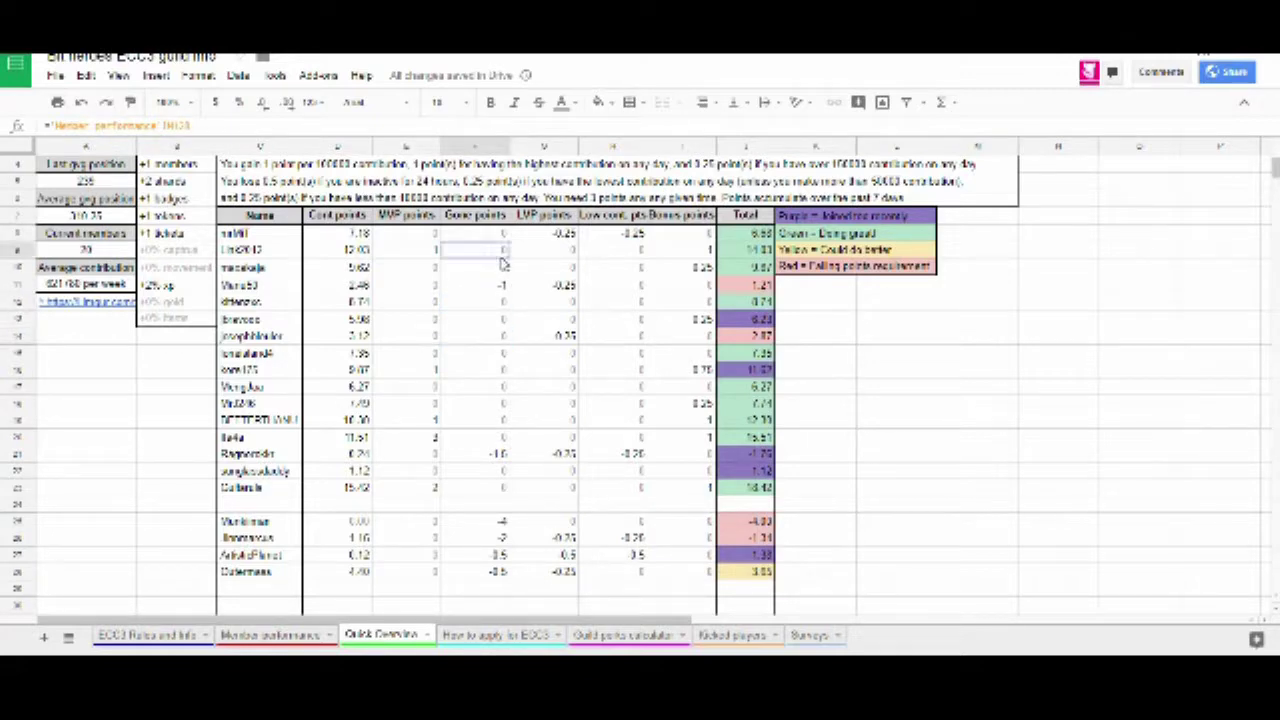
left_click(484, 336)
left_click(478, 267)
left_click(482, 355)
left_click(480, 268)
left_click(480, 318)
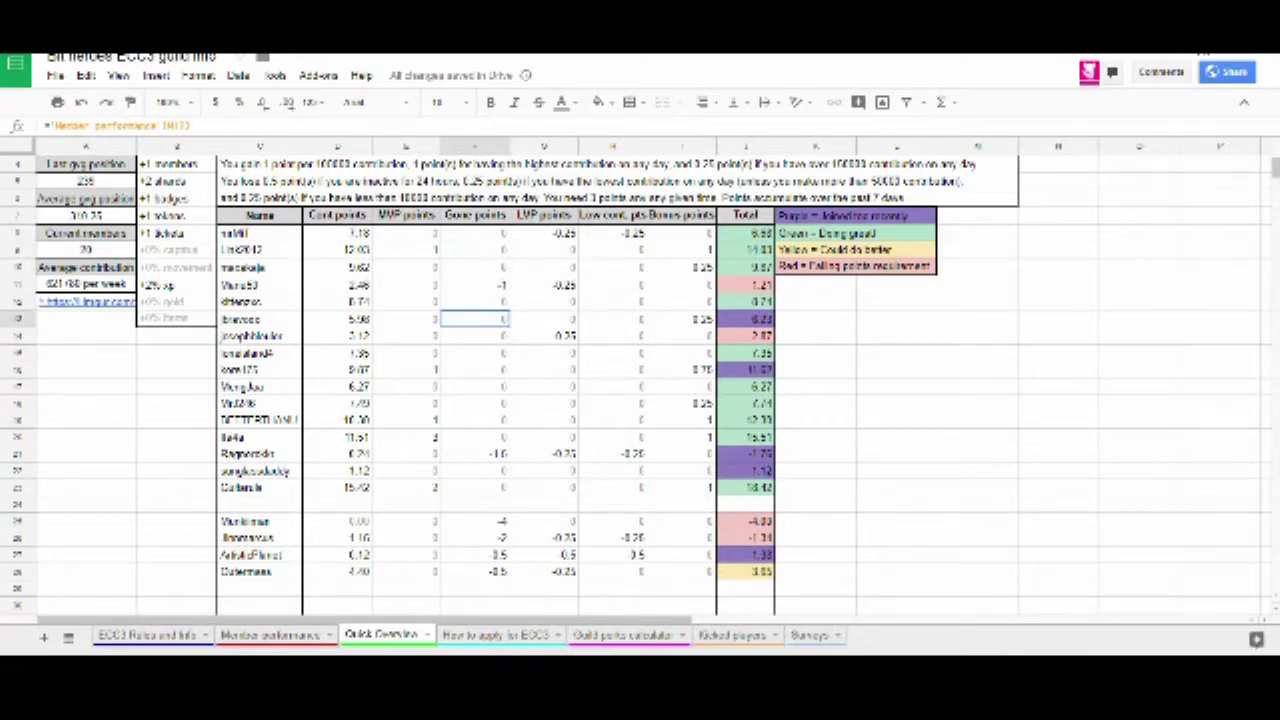
Step: Inspect the formulas behind the points gain and points loss rules under Player info
scroll(480, 320, "up", 1)
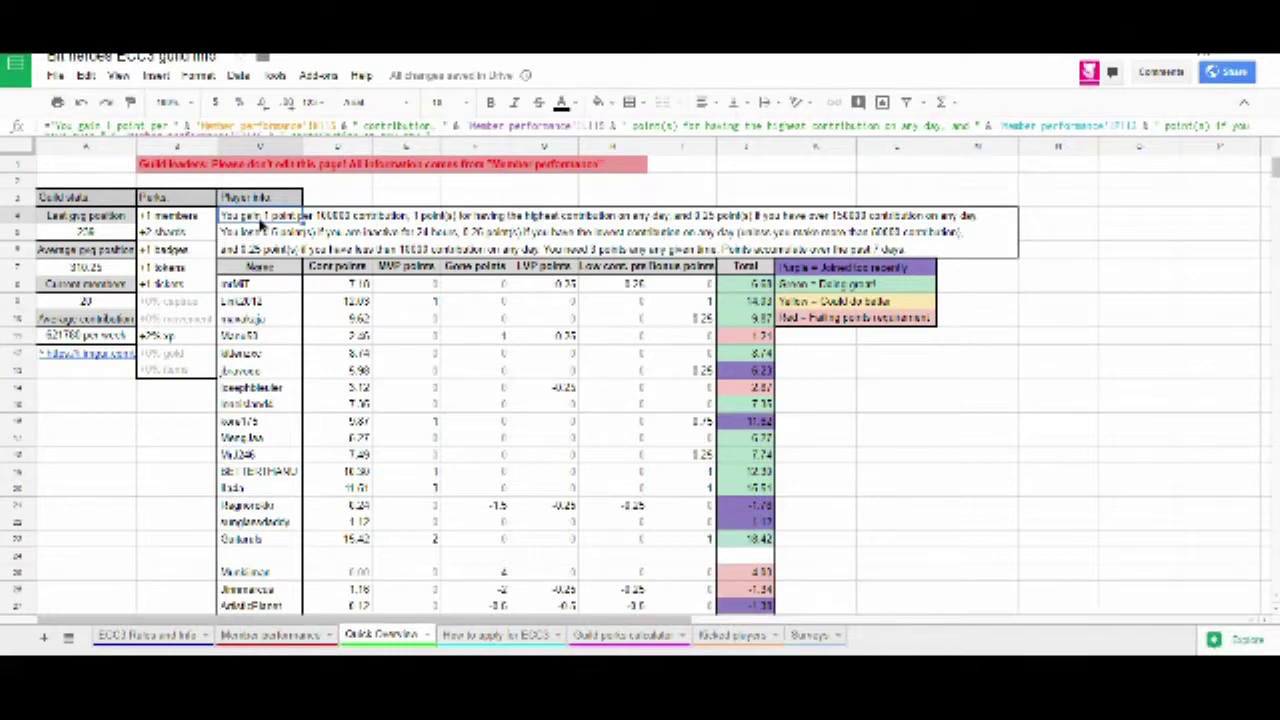
double_click(262, 219)
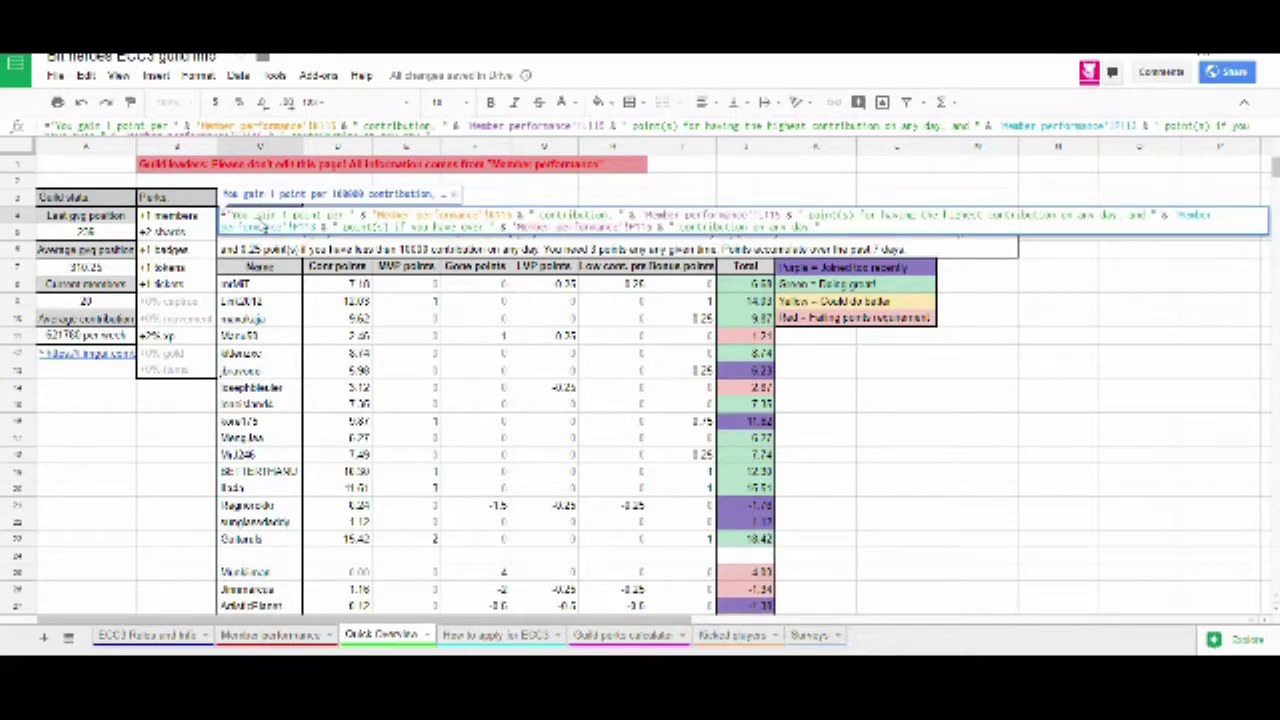
left_click(262, 231)
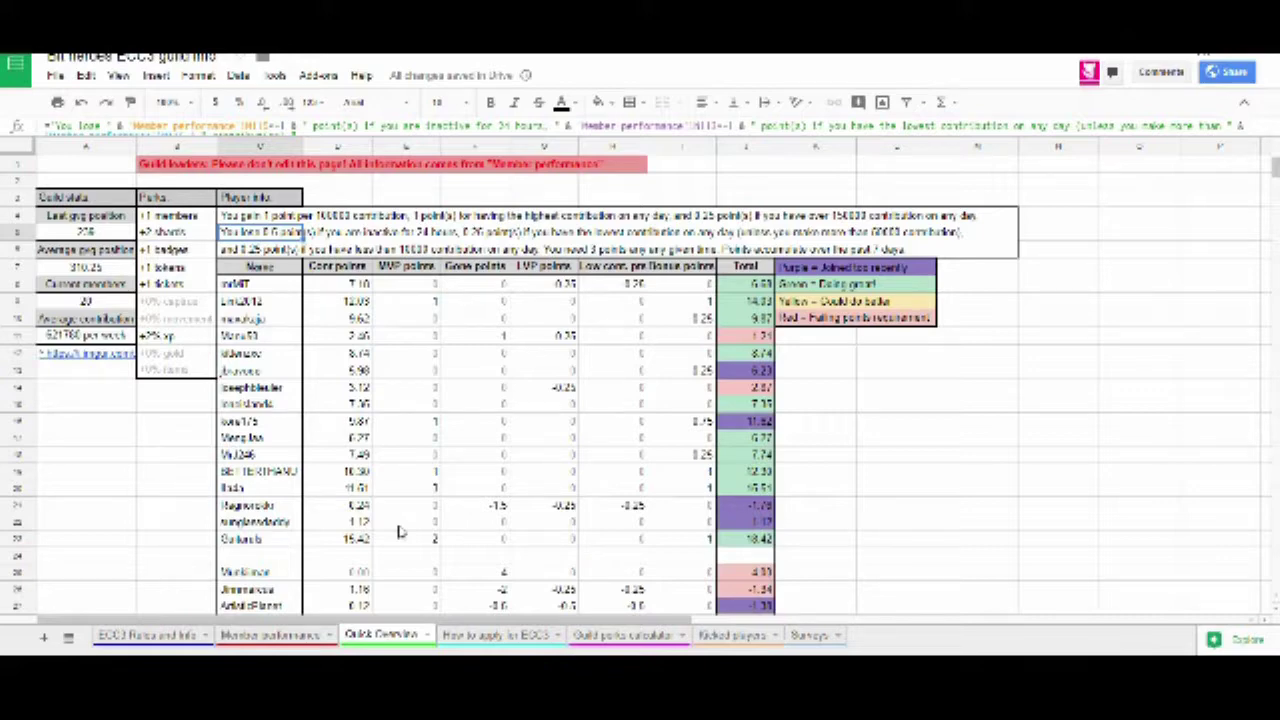
Step: Switch to the <guild name> template spreadsheet and examine the contribution entry area on its Member performance sheet
left_click(286, 642)
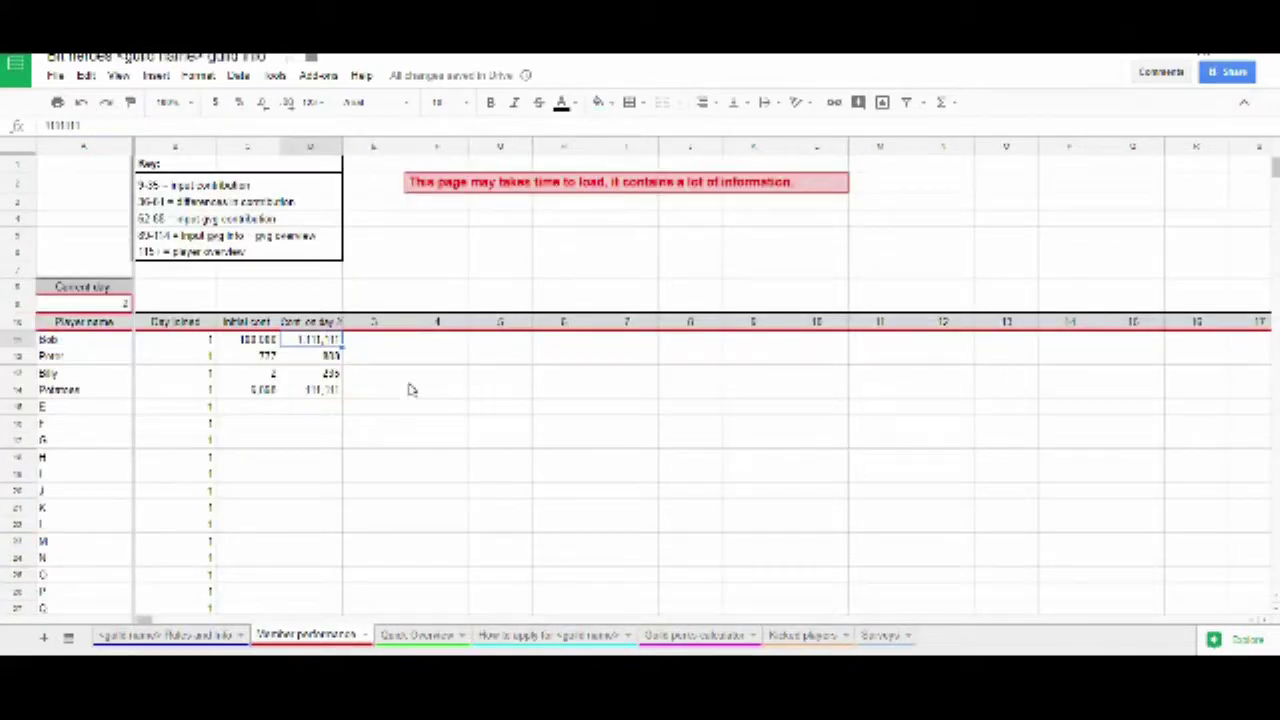
left_click(405, 378)
left_click(302, 376)
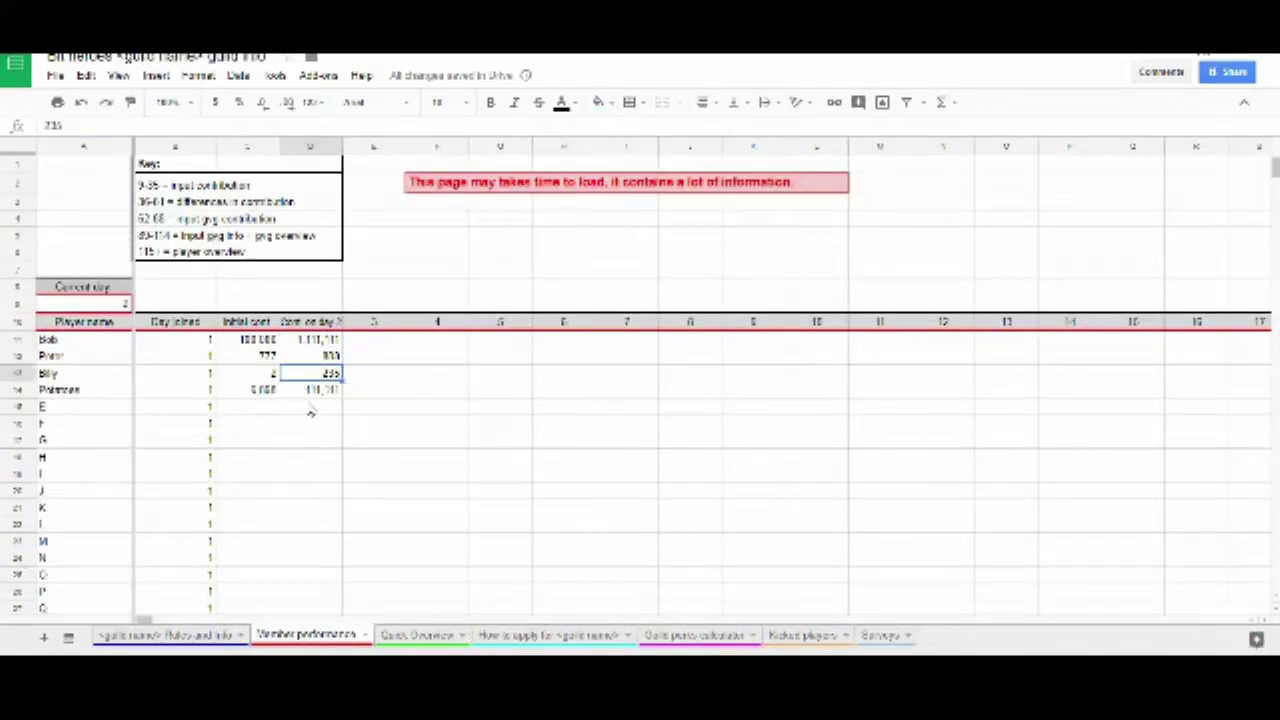
left_click(311, 412)
left_click(323, 512)
left_click(500, 389)
left_click(405, 423)
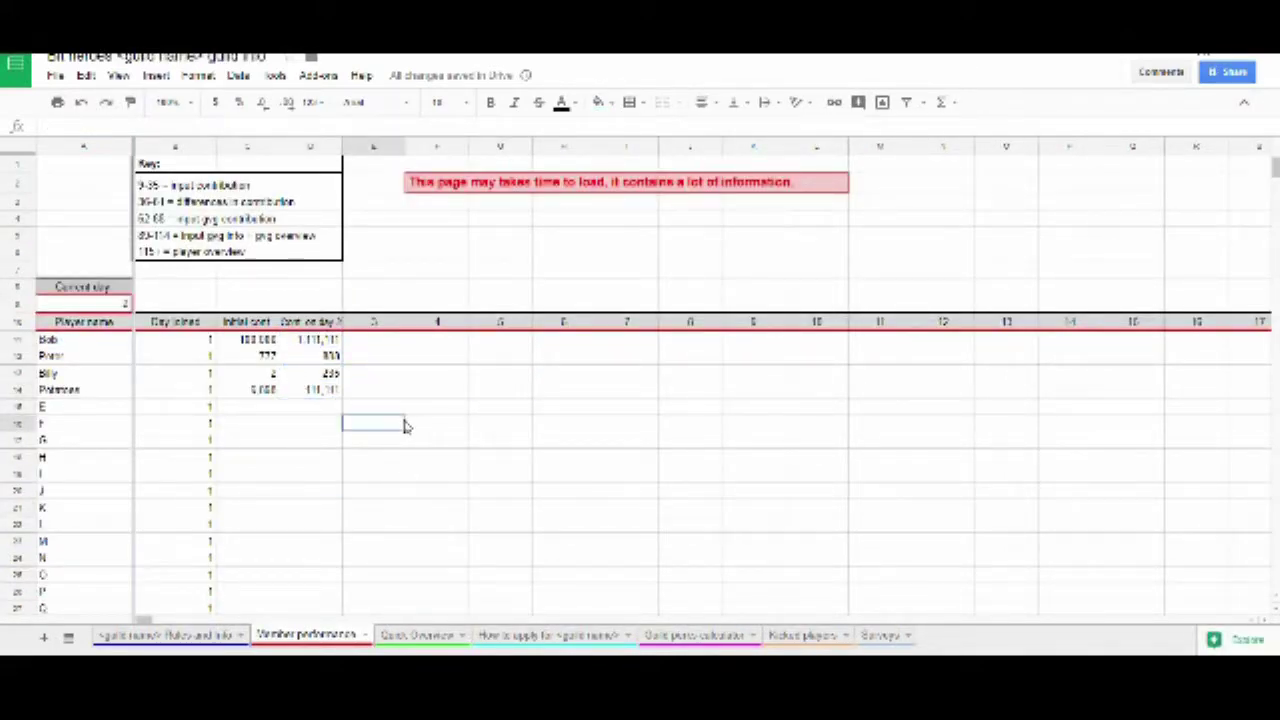